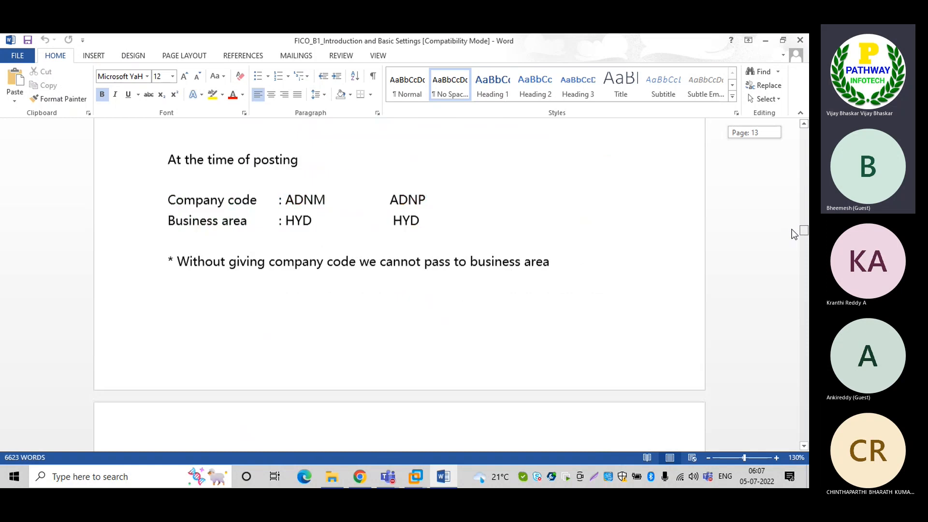
Review the chart of accounts notes through to the liabilities and assets series listed for creating account groups
scroll(793, 233, down, 1)
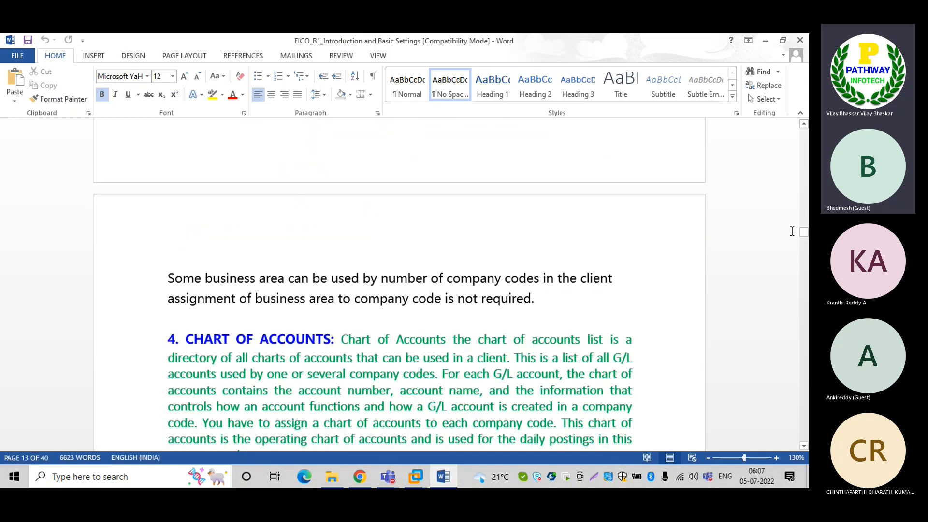
drag(803, 236, 804, 248)
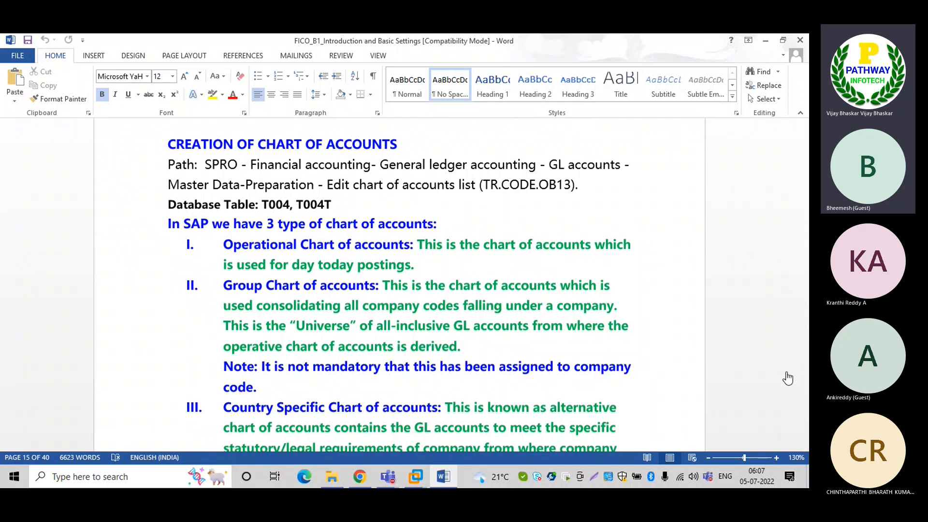
click(787, 373)
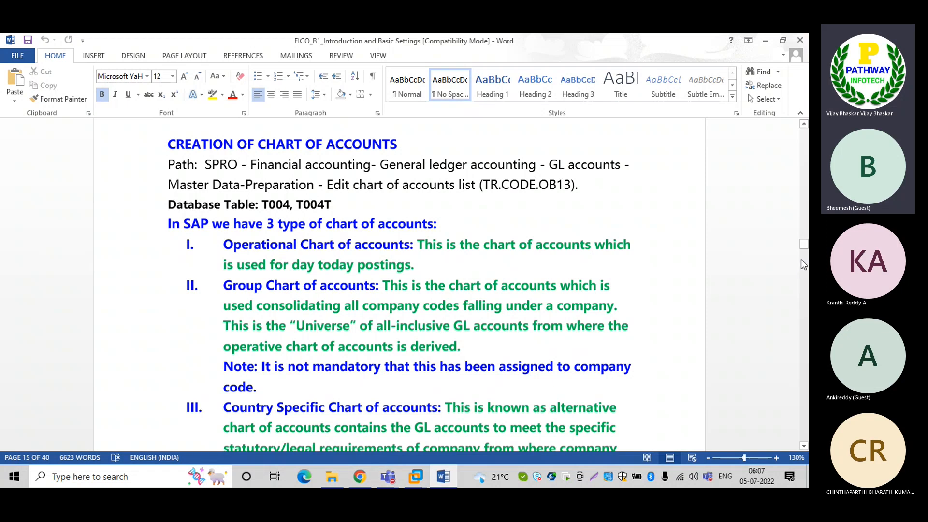
drag(803, 248, 804, 252)
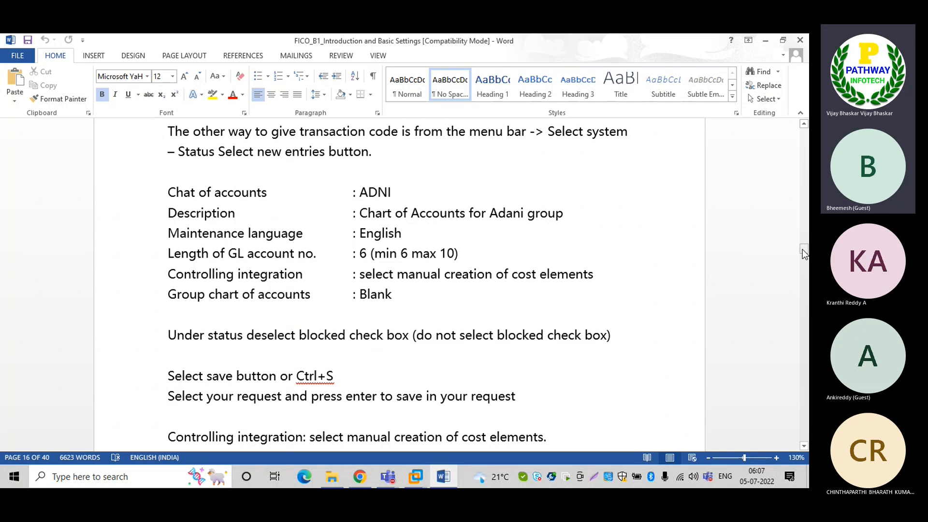
drag(804, 253, 800, 268)
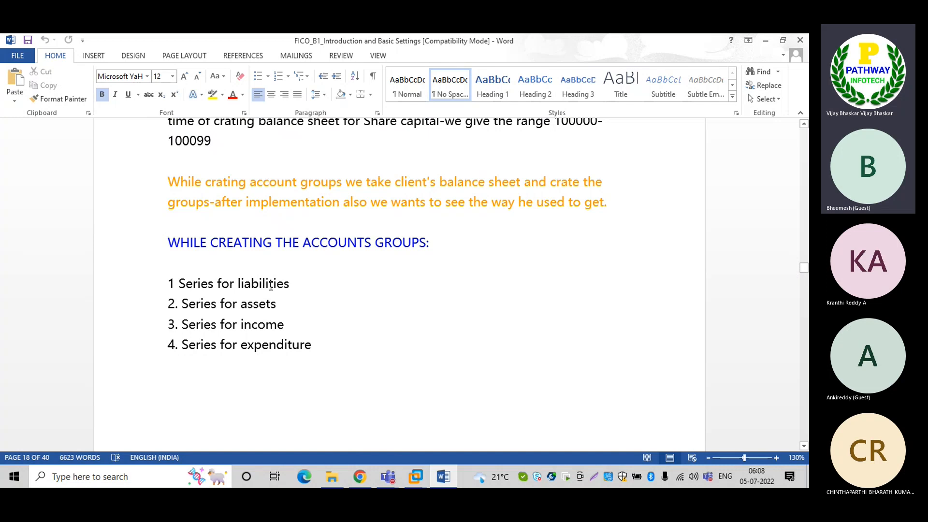
drag(181, 279, 273, 285)
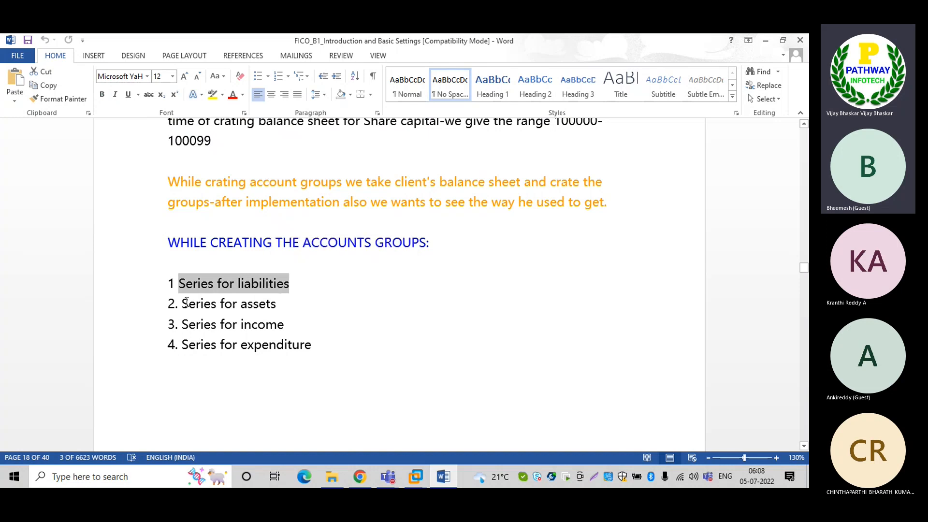
drag(183, 304, 289, 303)
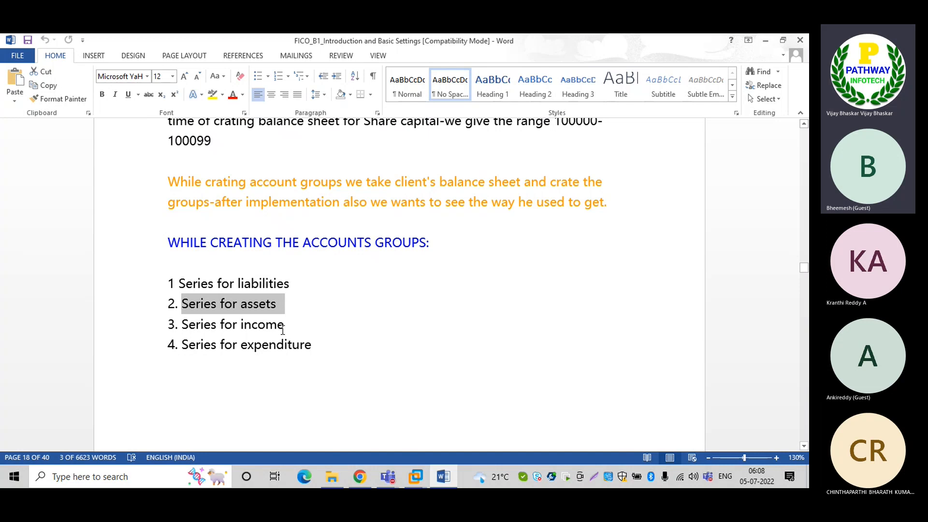
Add the line "8. Series is for Data migration" below "4. Series for expenditure" and start a new line after it
click(324, 348)
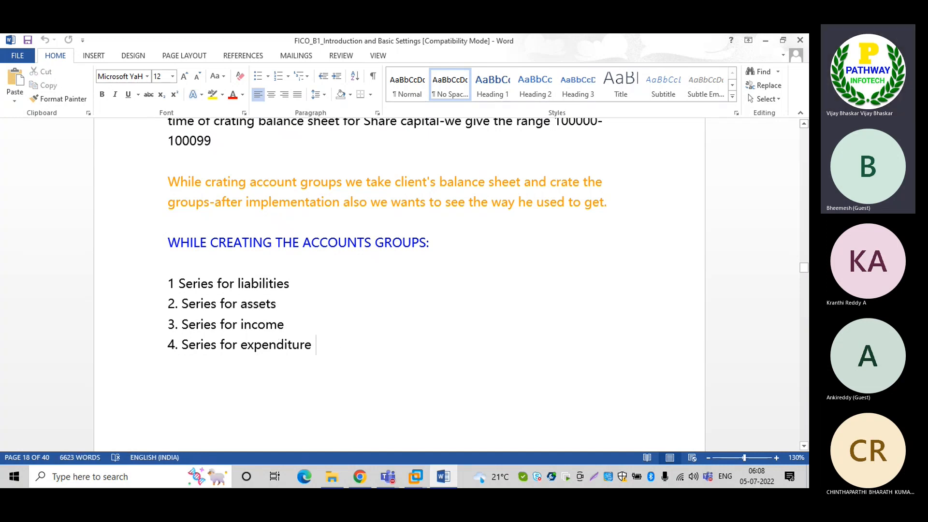
key(Return)
text(8)
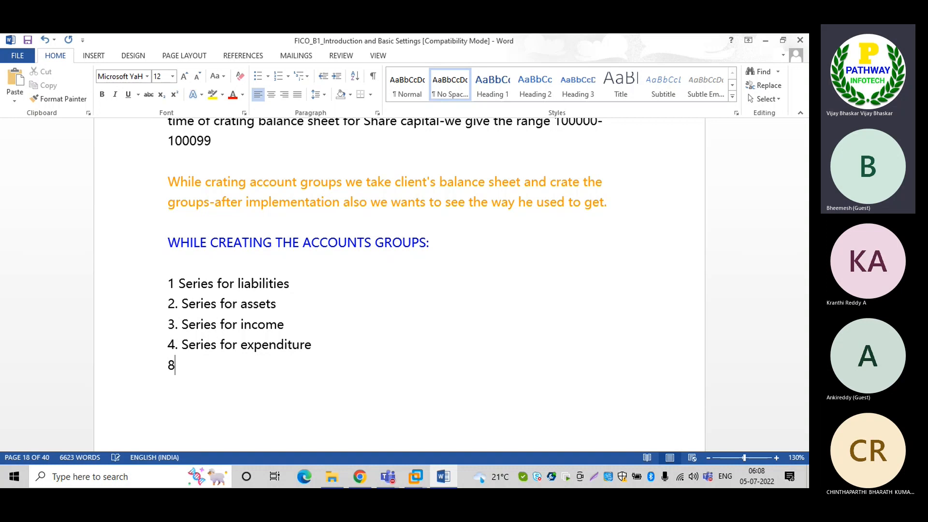
text(. Series)
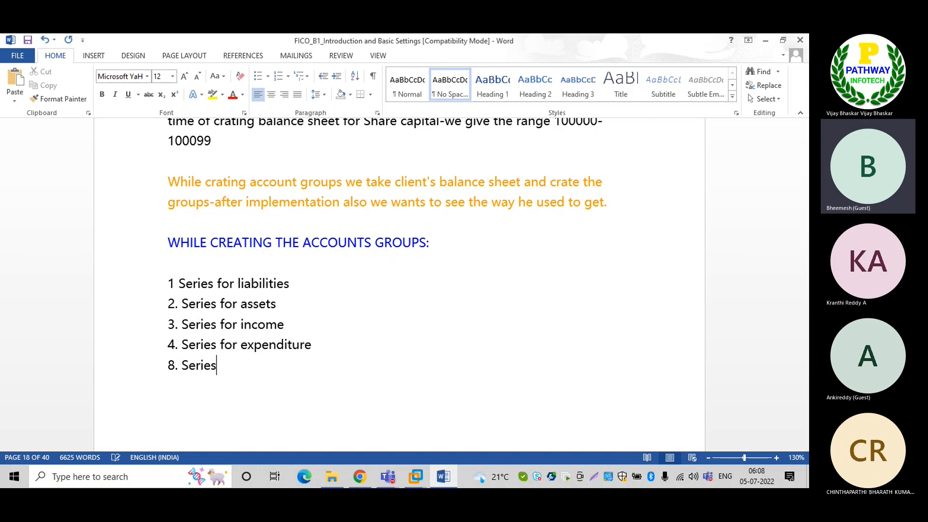
text( is for )
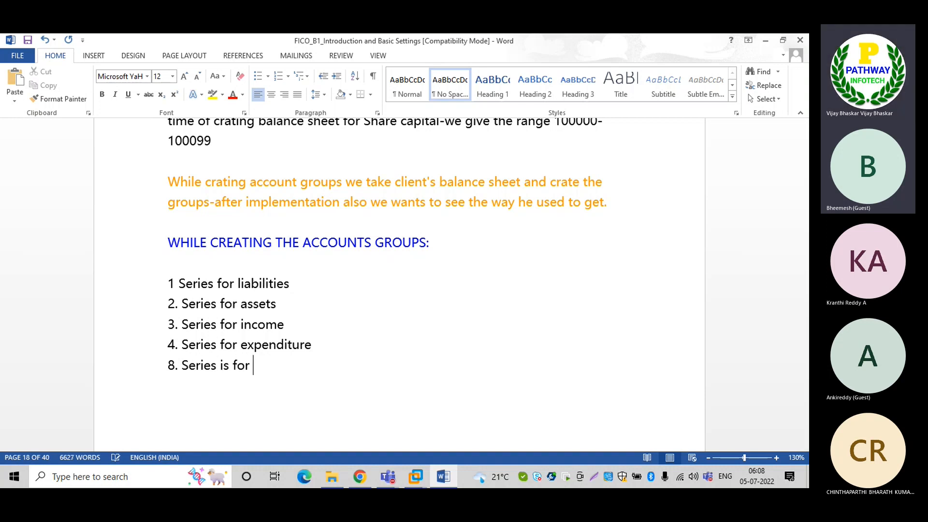
text(Data migration)
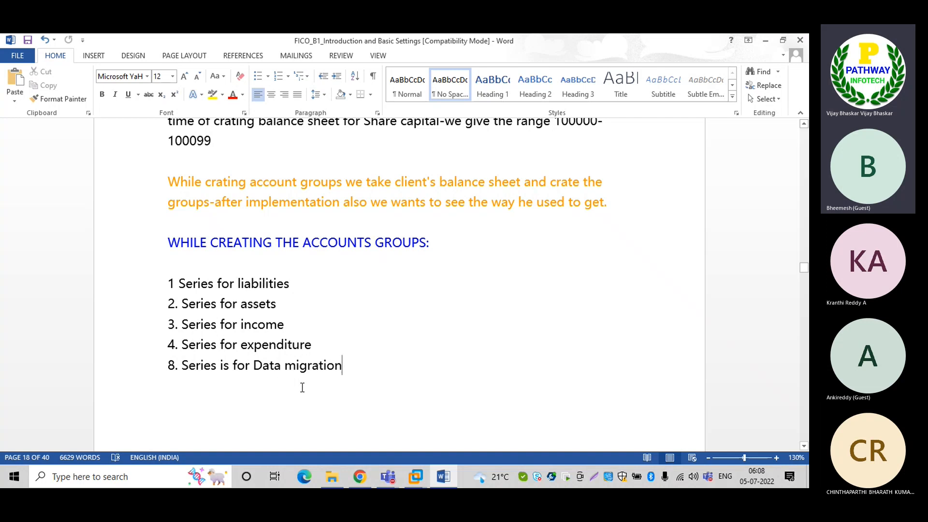
key(Return)
Examine the start of the Define account group section and go over the account group series from liabilities to data migration
click(804, 445)
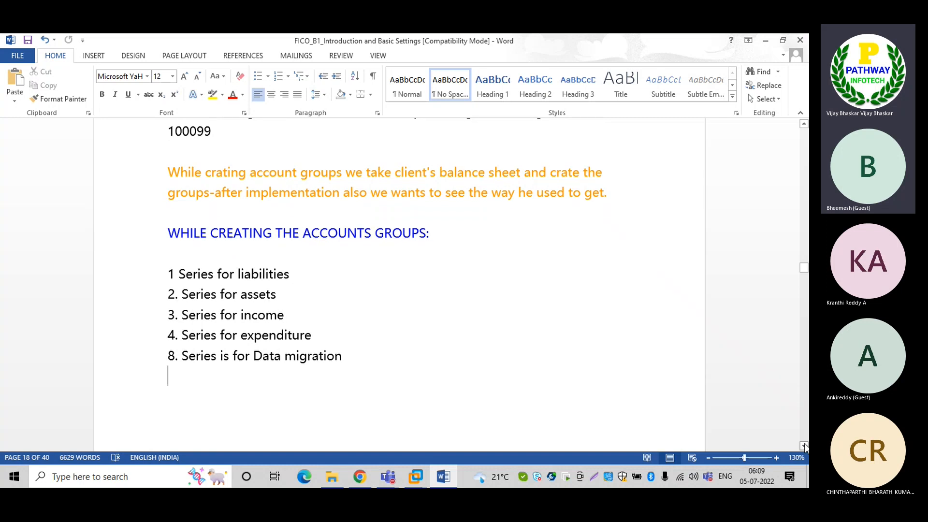
scroll(804, 446, down, 5)
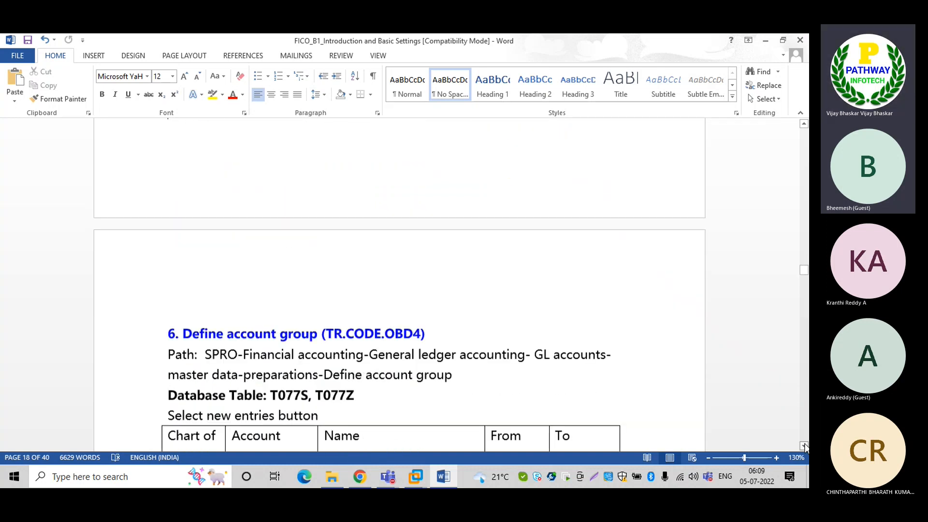
scroll(803, 446, down, 4)
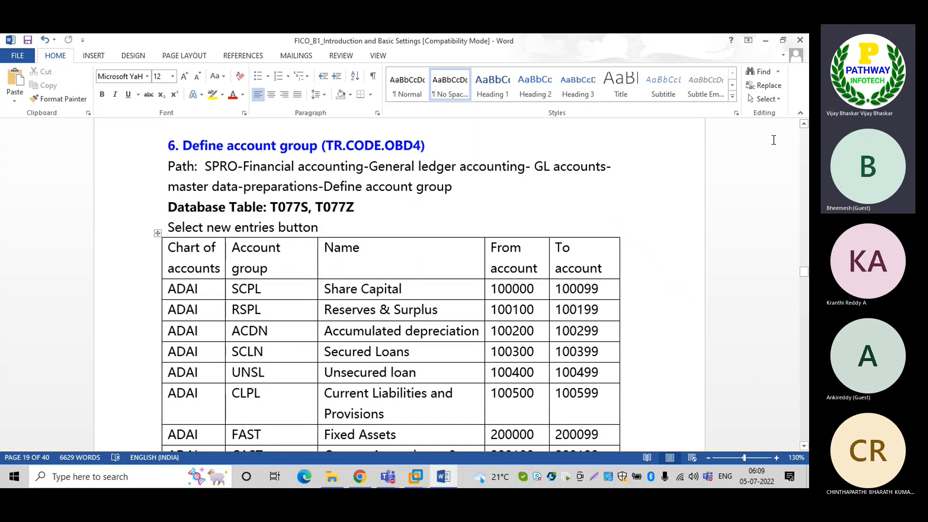
click(804, 124)
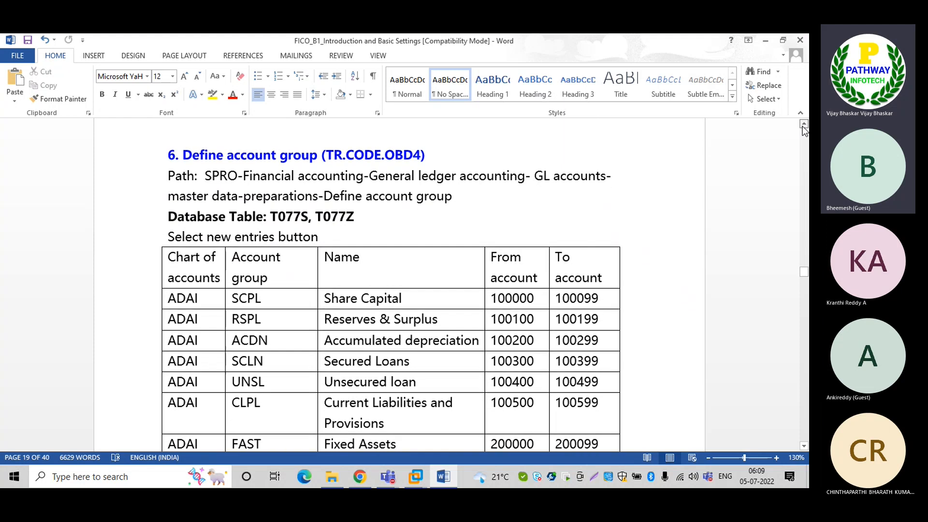
drag(804, 127, 803, 128)
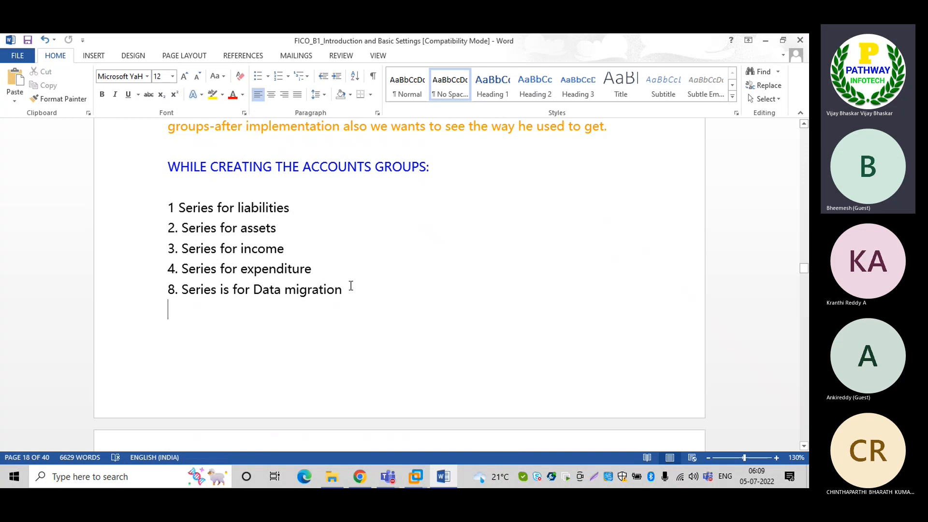
drag(350, 288, 198, 291)
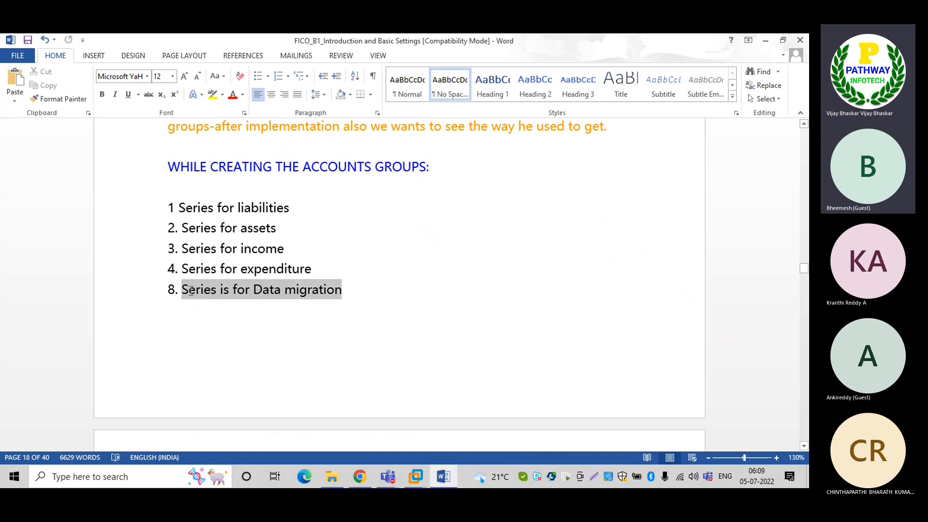
drag(182, 248, 183, 228)
click(296, 241)
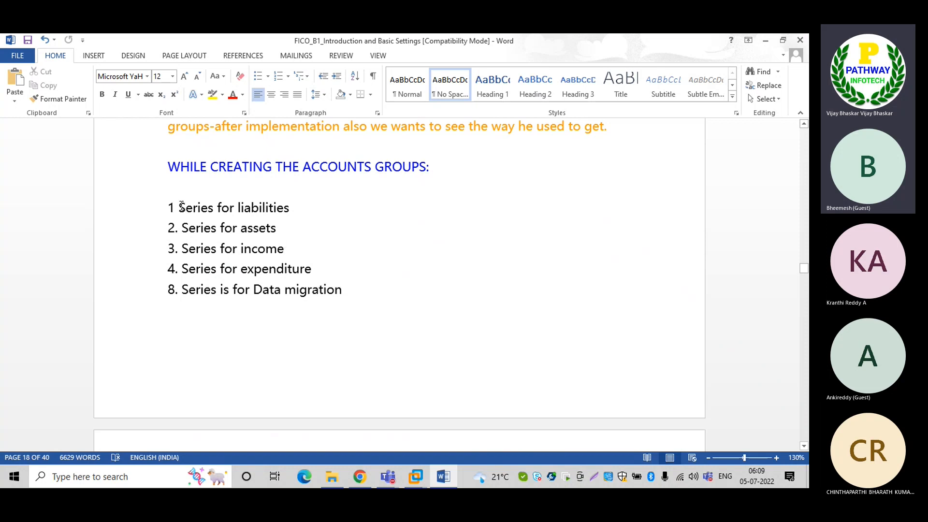
drag(179, 207, 258, 207)
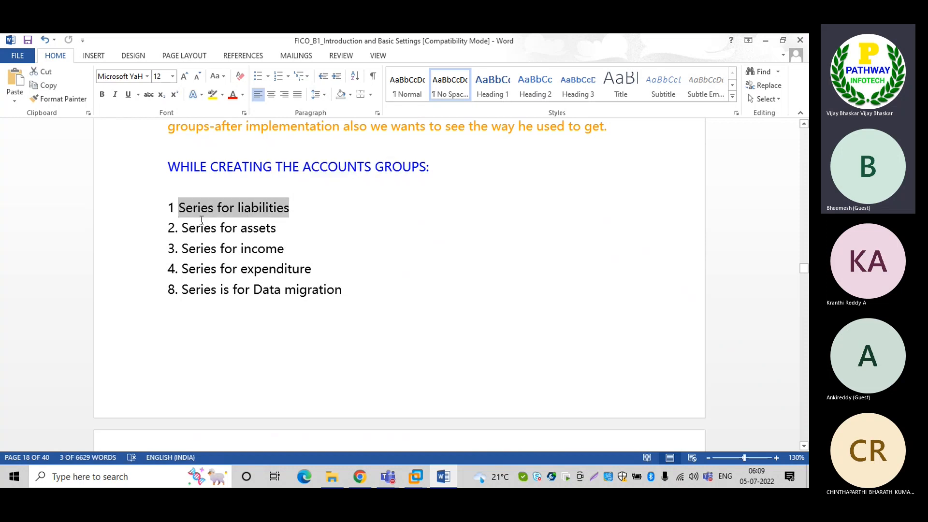
drag(175, 227, 267, 224)
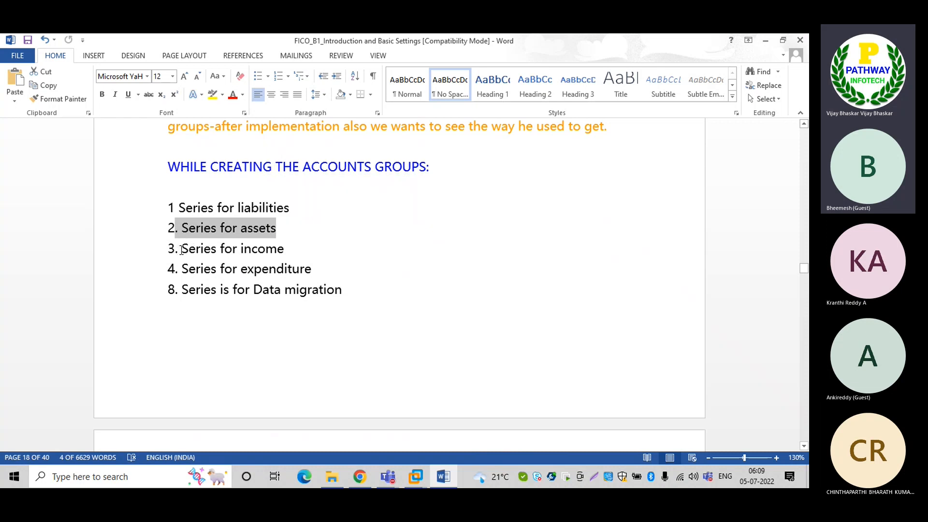
drag(181, 250, 256, 250)
click(312, 269)
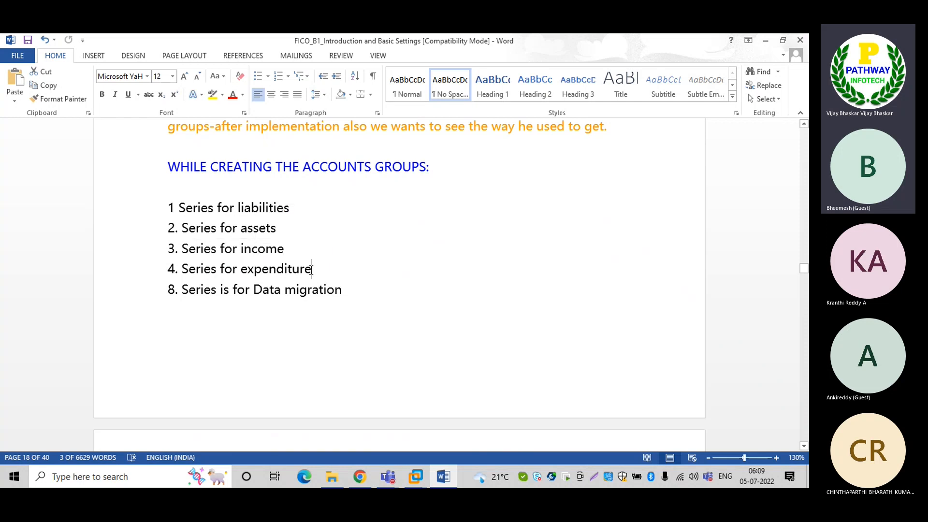
drag(312, 269, 173, 203)
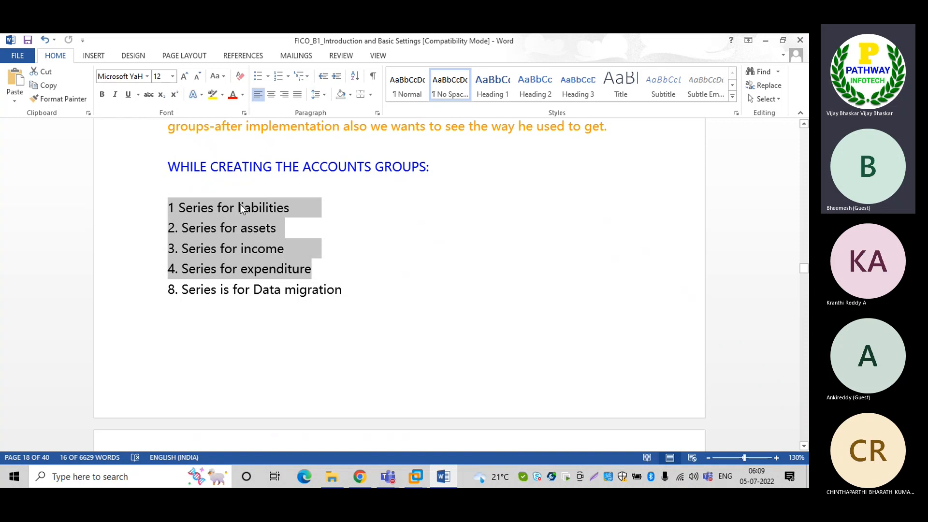
drag(343, 293, 213, 316)
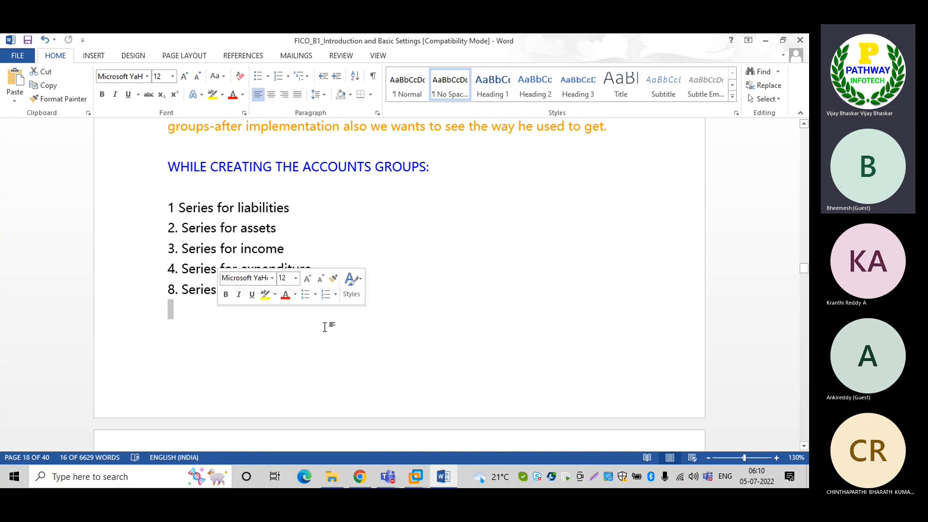
click(506, 356)
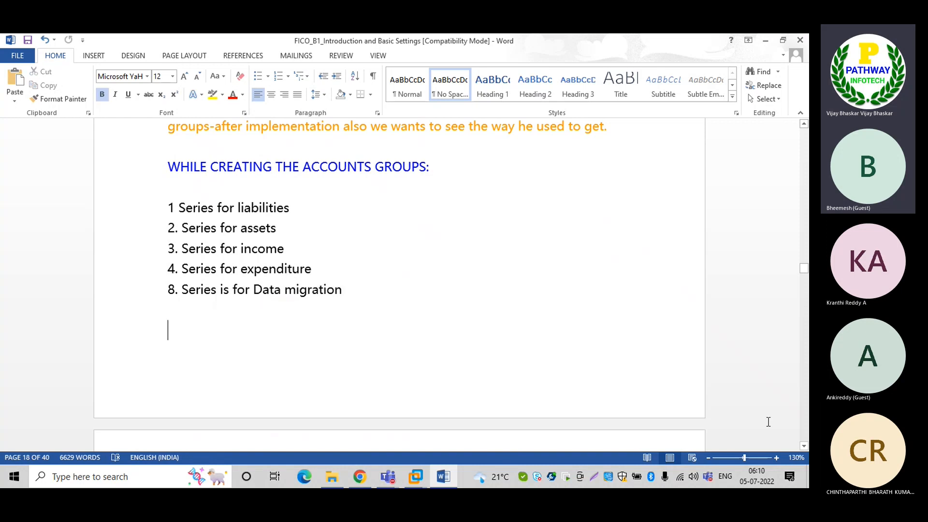
Examine the Define account group table, focusing on the Share Capital row's name and starting account number and the Reserves & Surplus row
click(803, 446)
click(803, 445)
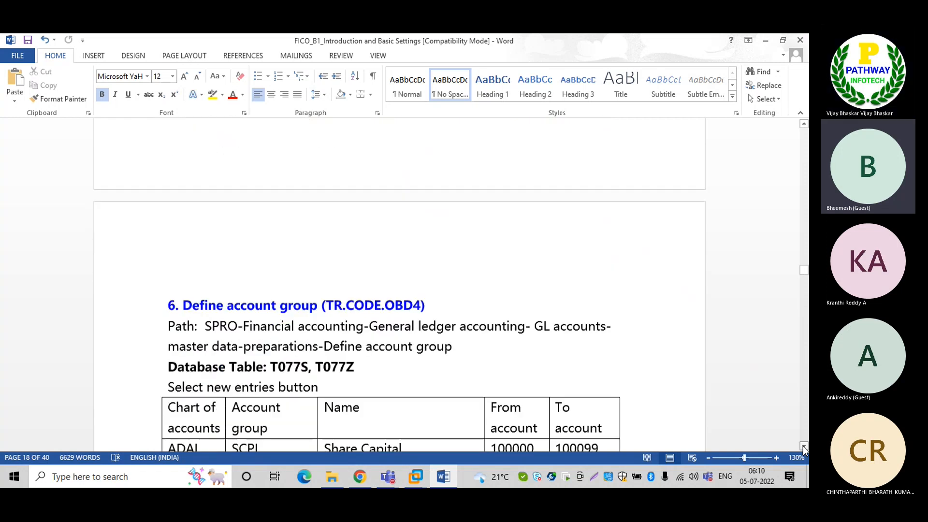
click(803, 445)
click(803, 446)
click(803, 445)
click(803, 446)
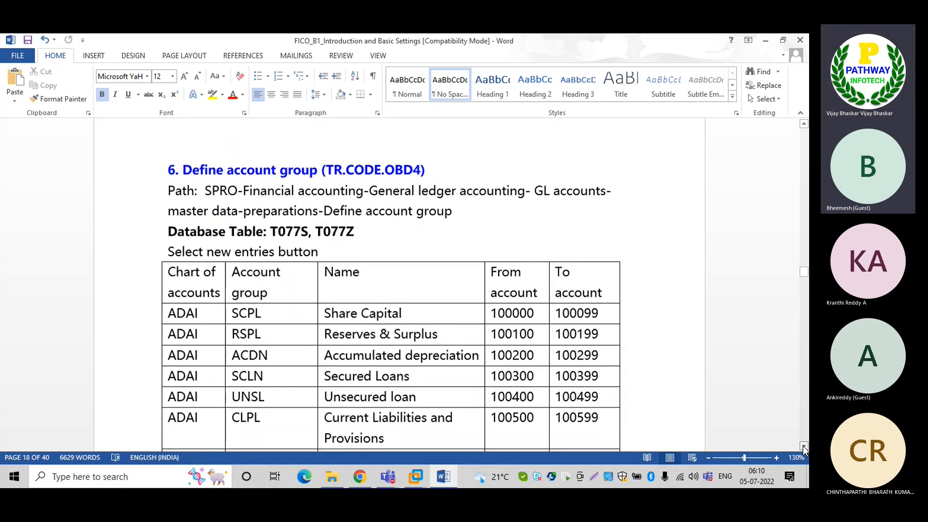
click(803, 446)
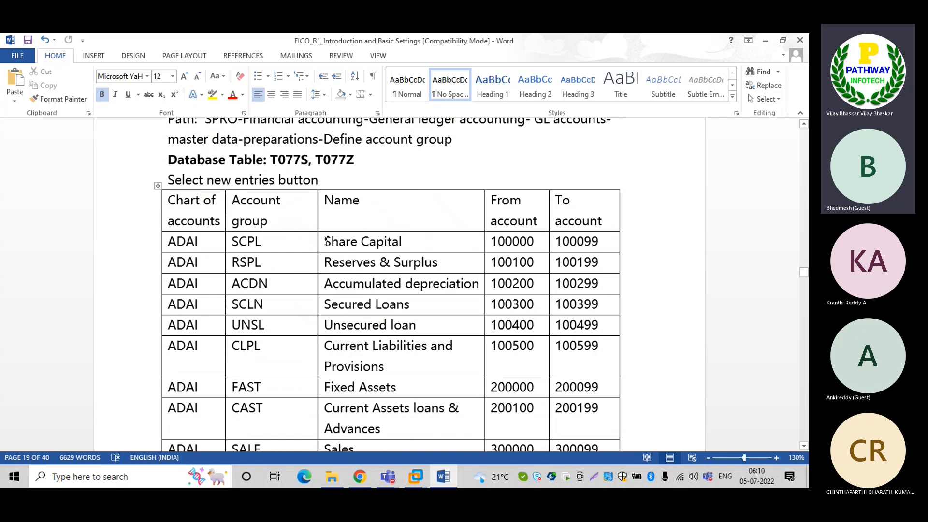
drag(323, 242, 401, 243)
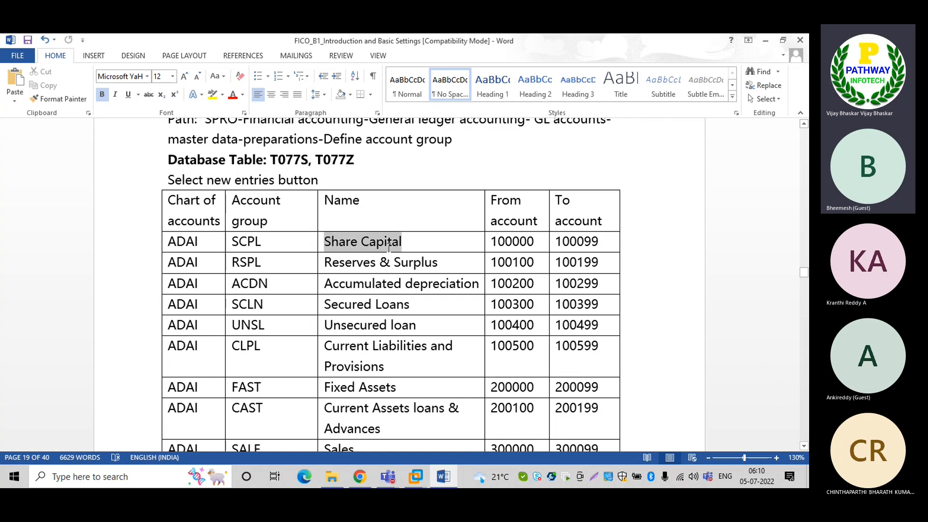
click(494, 246)
drag(492, 244, 530, 246)
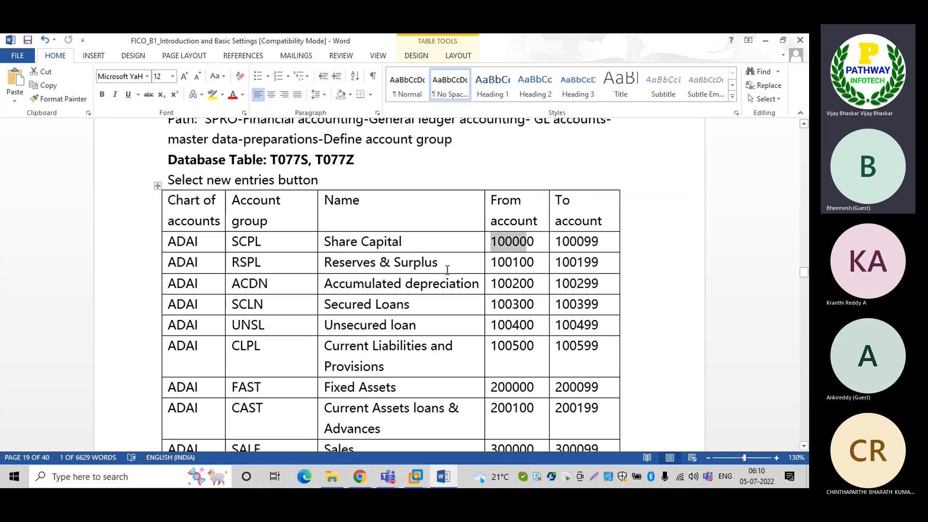
click(432, 265)
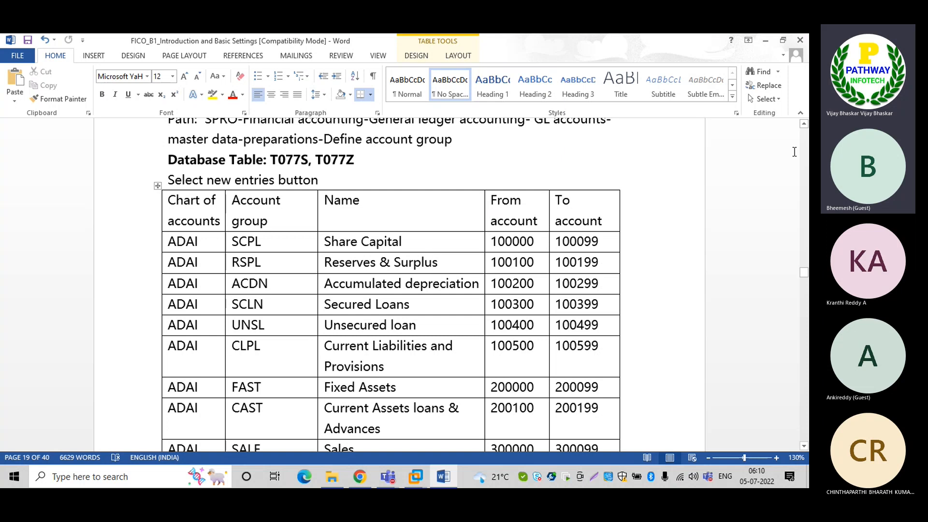
Try adding the number range "- 1 - 1999999" after "1 Series for liabilities" in the account groups list
scroll(801, 148, up, 5)
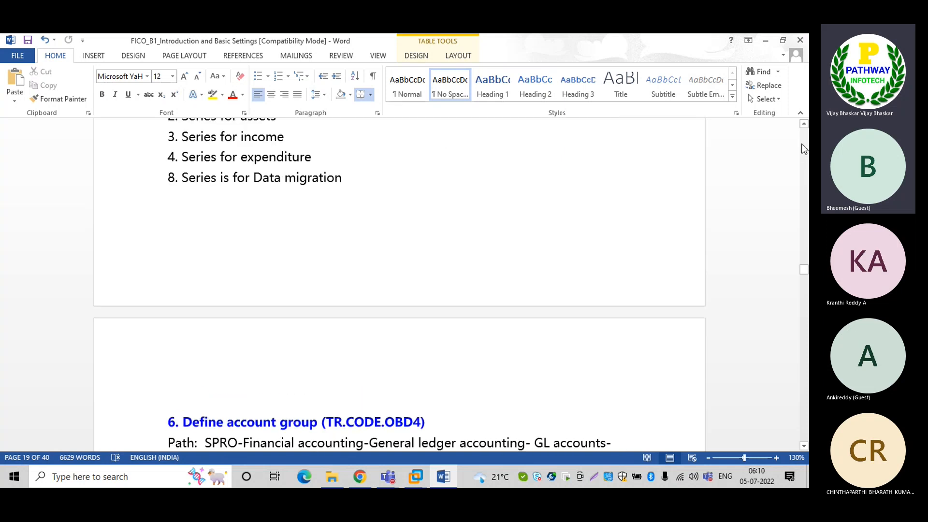
scroll(802, 141, up, 8)
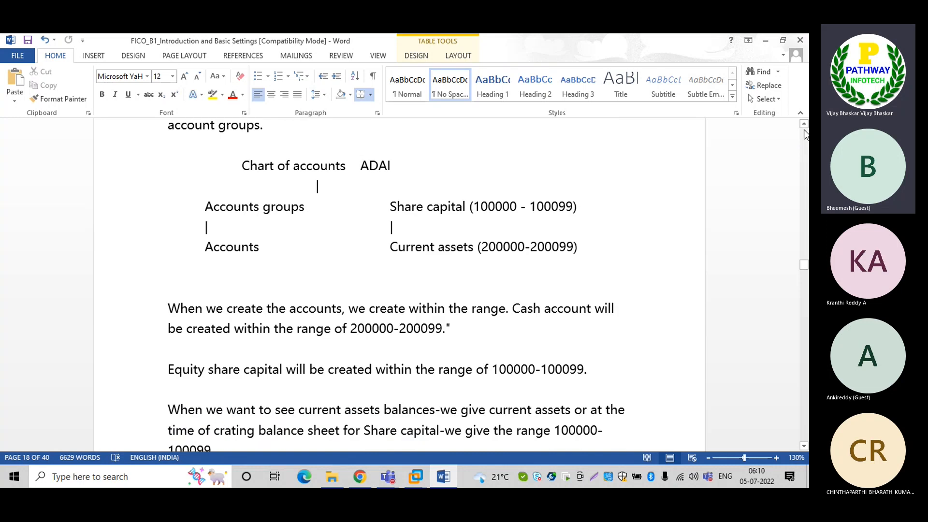
scroll(803, 364, down, 5)
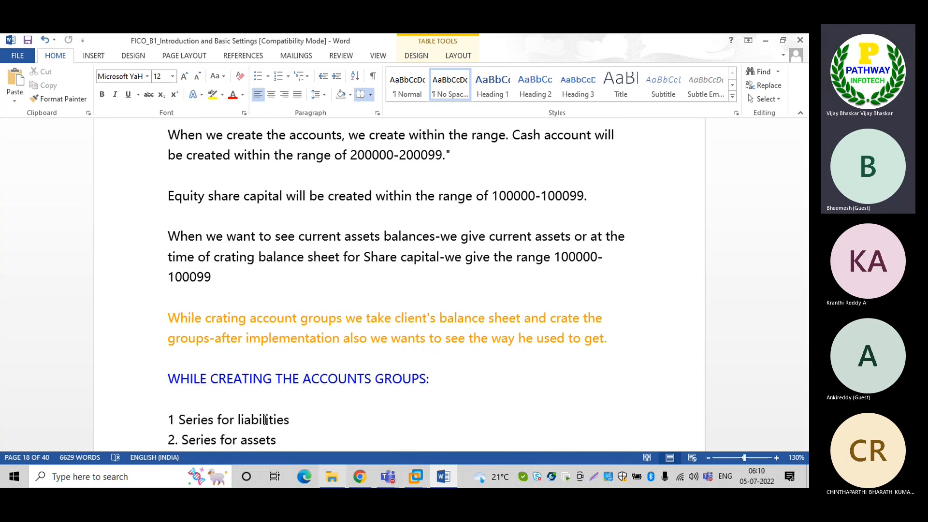
click(305, 420)
key(Tab)
text(-)
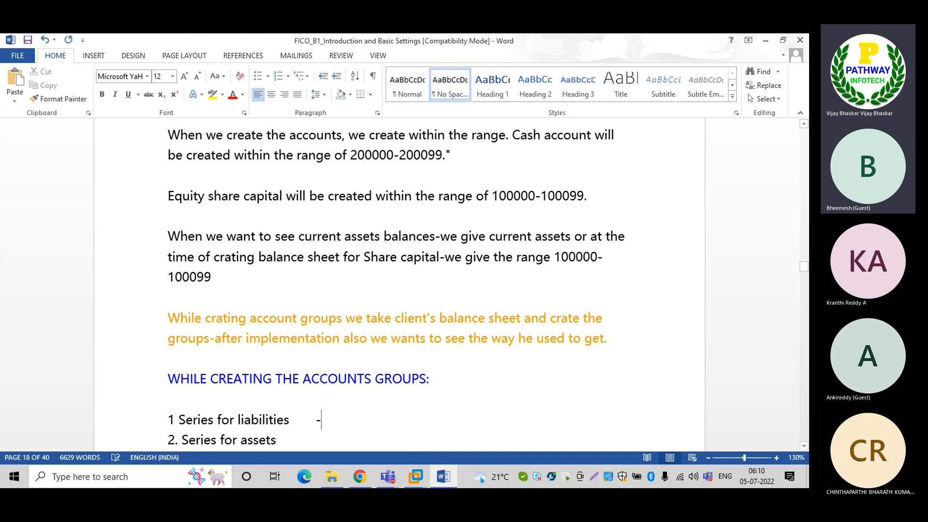
text( 1)
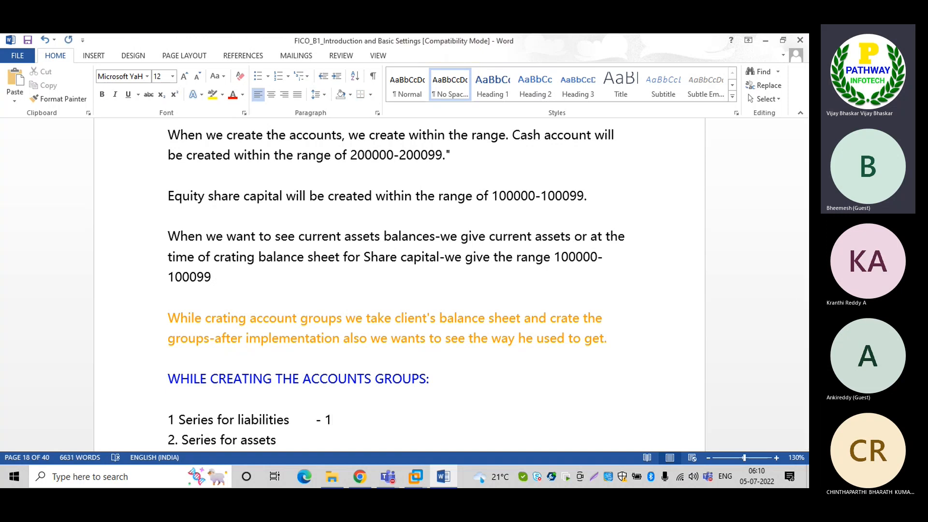
text( - 1999999)
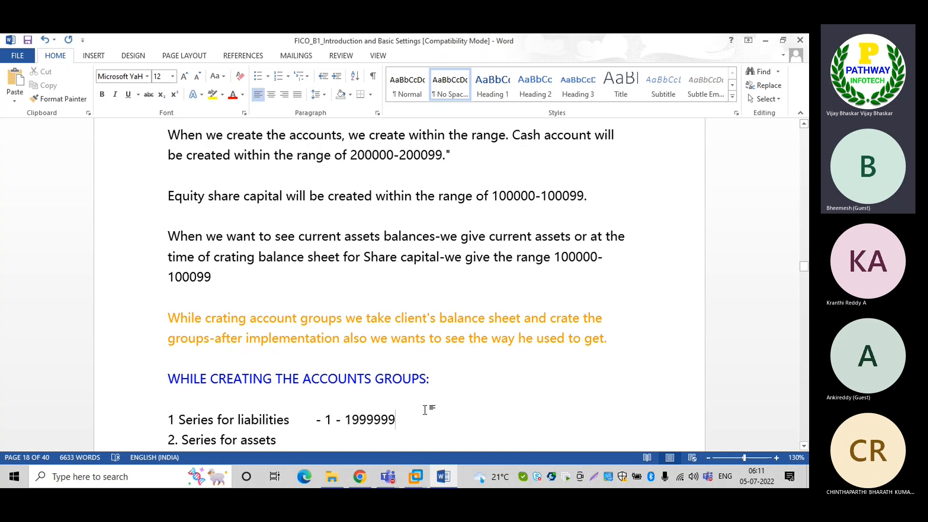
Remove the number range after "1 Series for liabilities" and save the document
key(BackSpace)
key(BackSpace)
key(BackSpace)
key(BackSpace)
key(BackSpace)
key(BackSpace)
key(BackSpace)
key(BackSpace)
key(BackSpace)
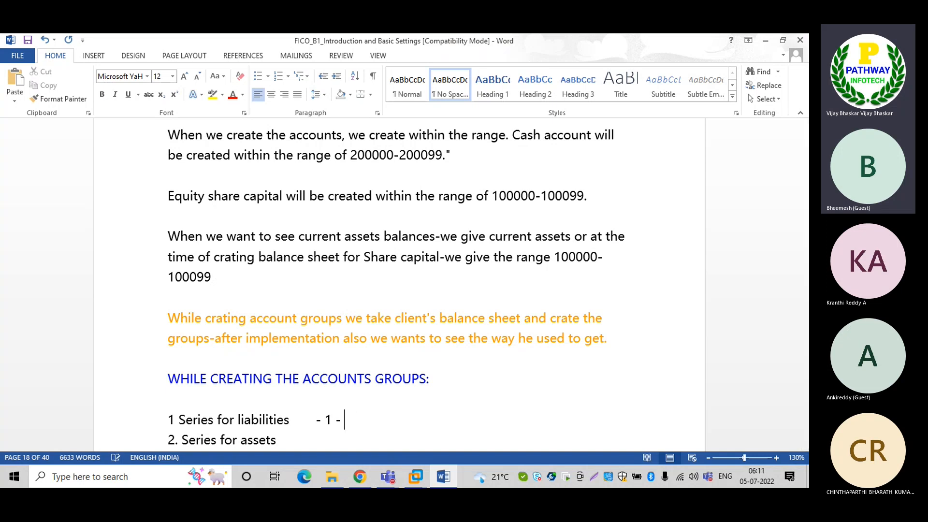
key(BackSpace)
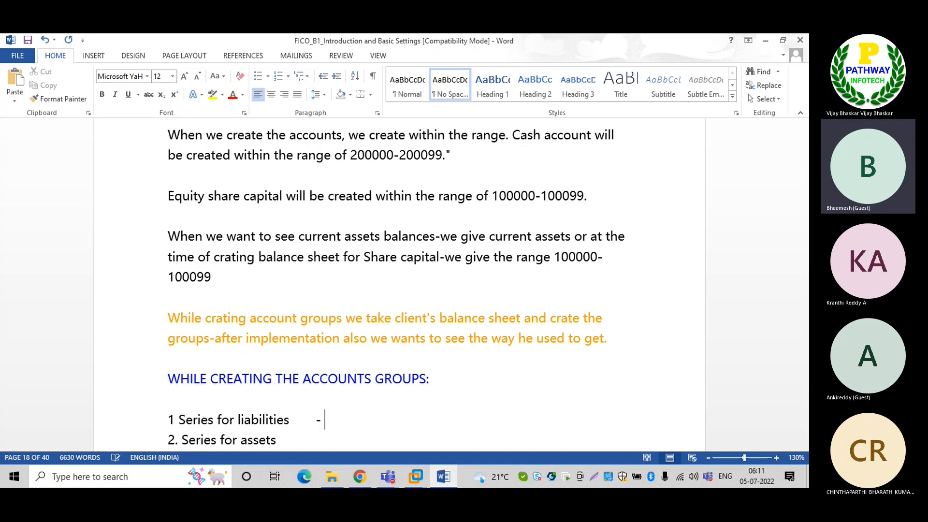
key(BackSpace)
key(BackSpace)
key(ctrl+s)
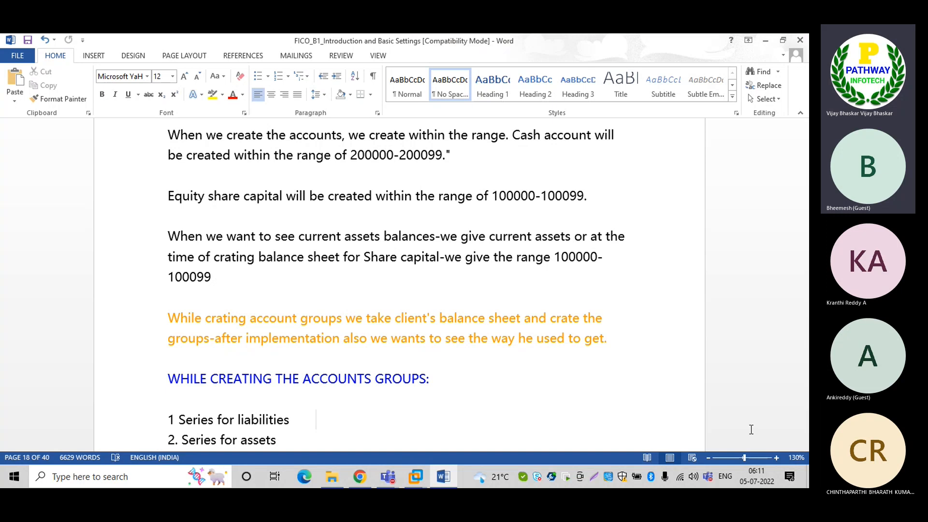
Examine the Define account group section, focusing on the Share Capital name, the database table T077S and the transaction code OBD4
click(803, 445)
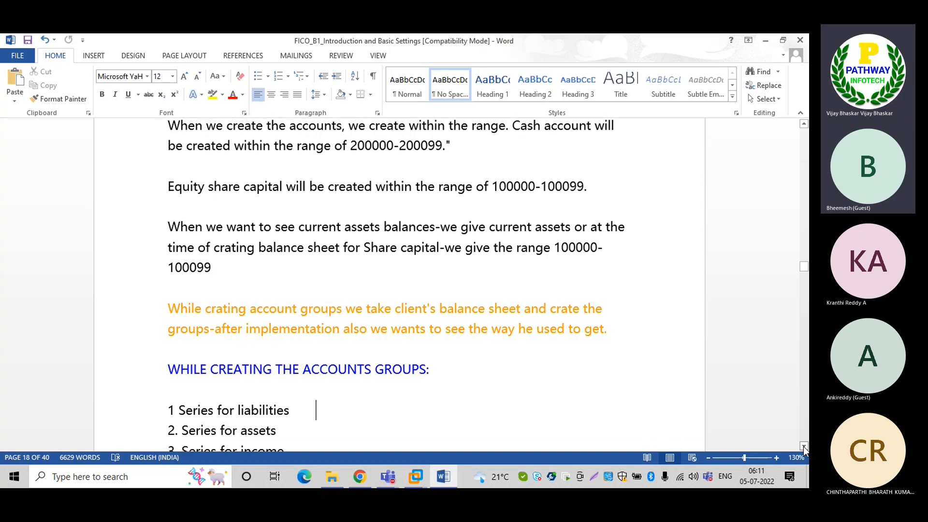
scroll(804, 445, down, 3)
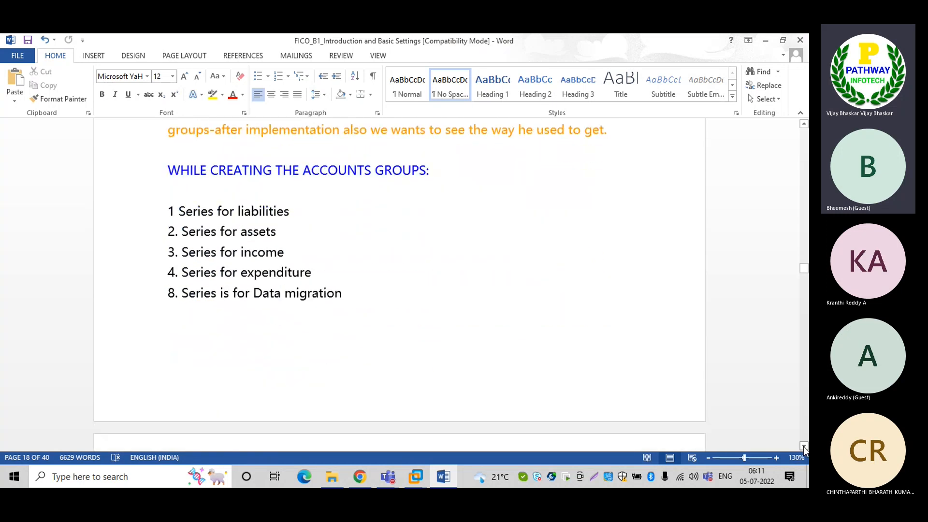
scroll(803, 446, down, 3)
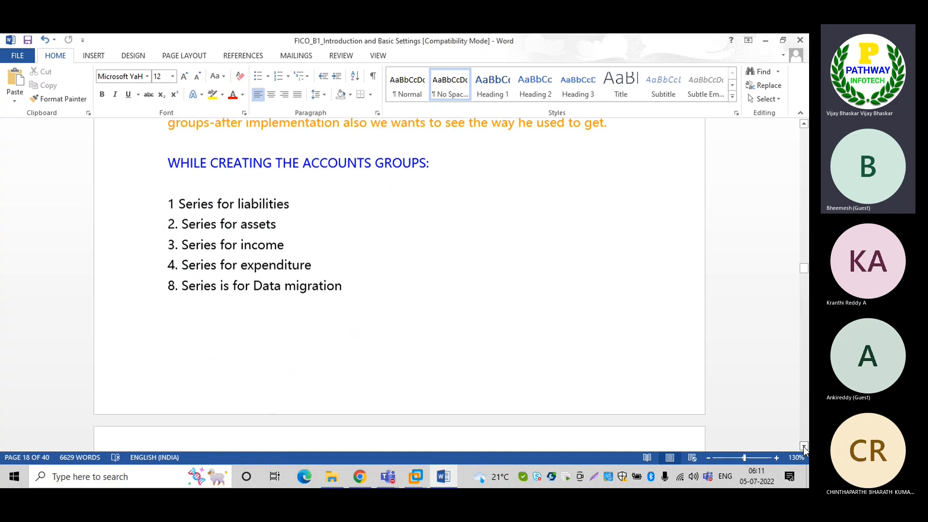
scroll(804, 445, down, 5)
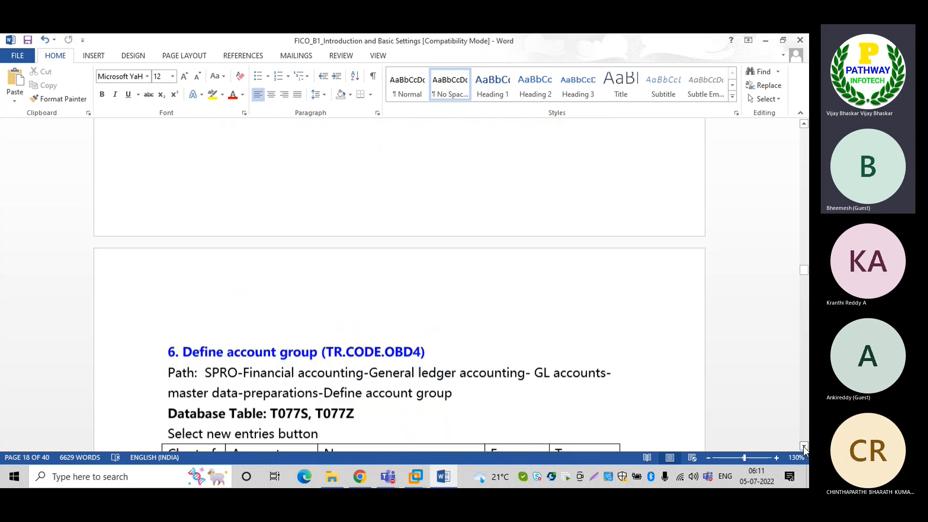
scroll(803, 445, down, 5)
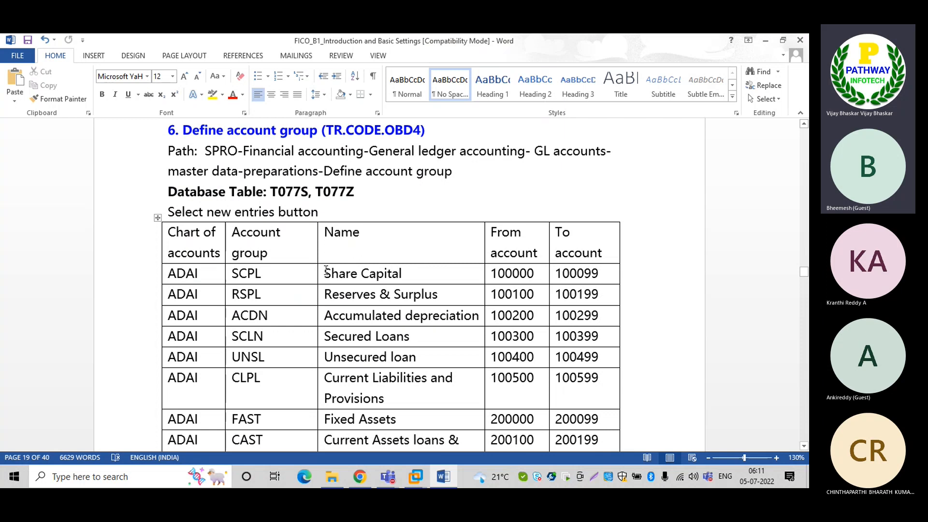
drag(324, 273, 401, 274)
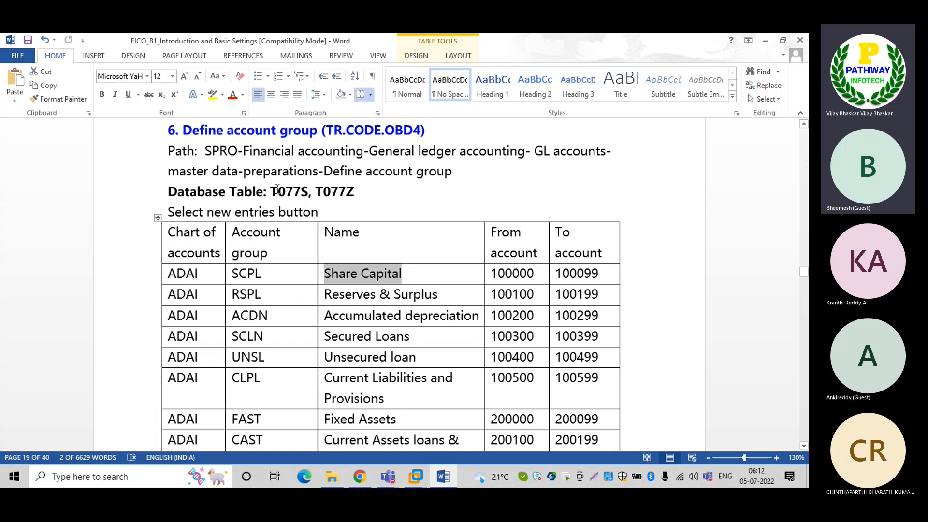
drag(270, 191, 308, 191)
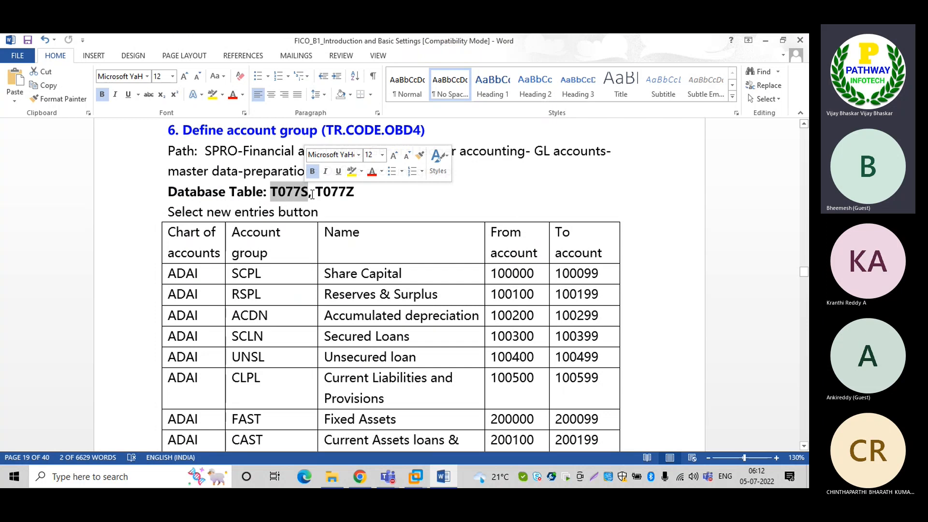
click(371, 193)
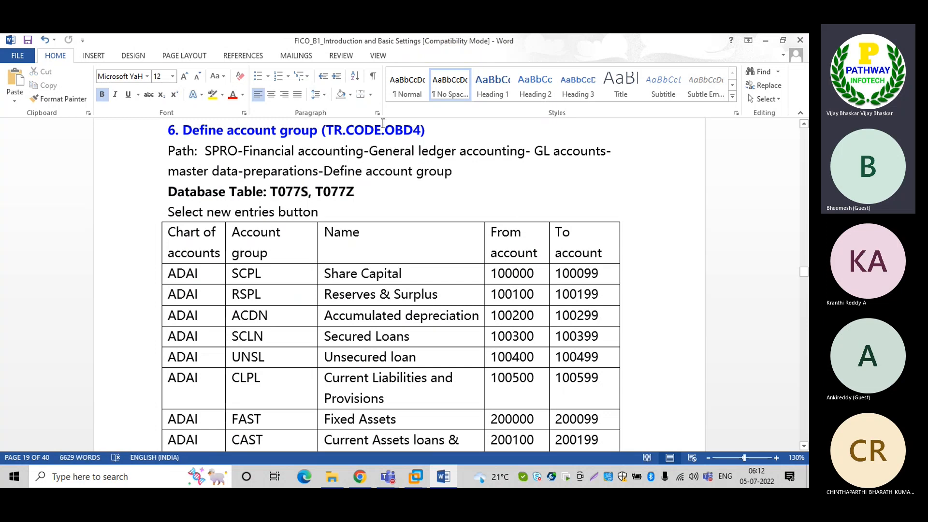
drag(387, 130, 420, 130)
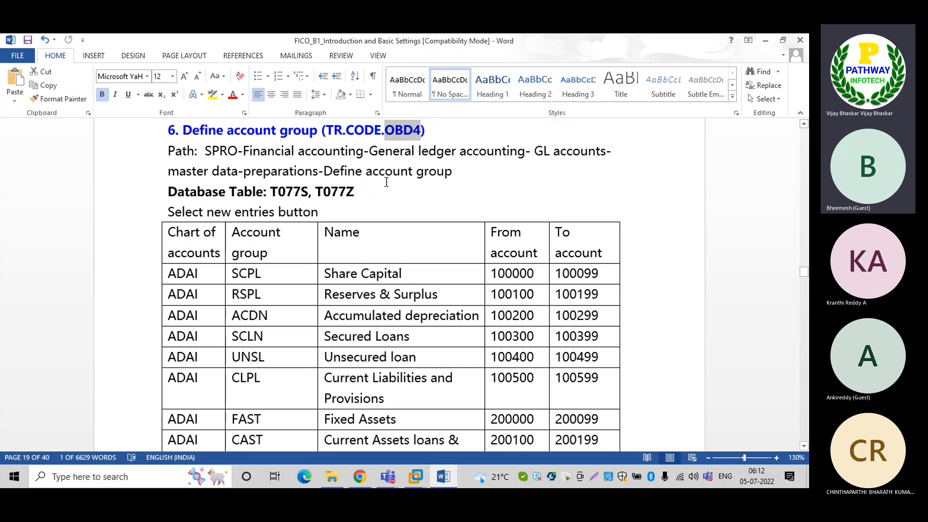
click(371, 185)
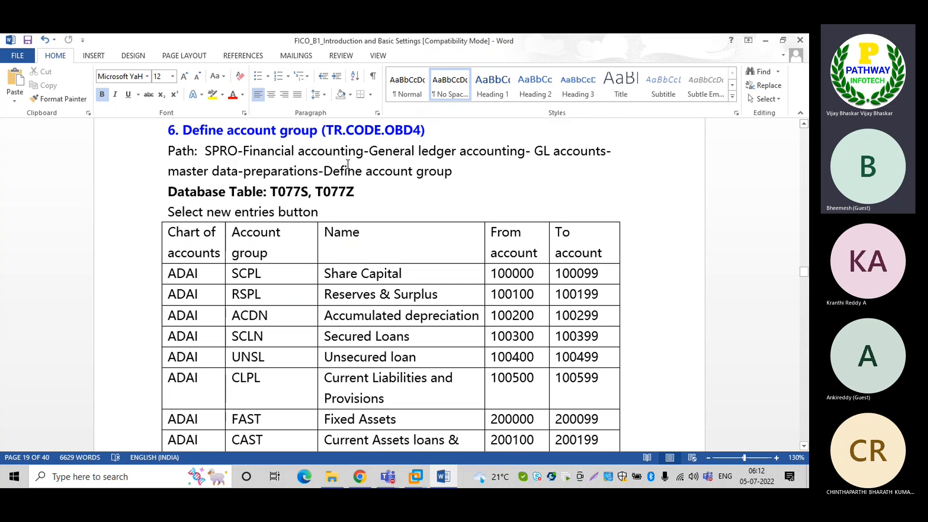
Review the rest of the account group table down to Legacy Data Migration and read the Retained earnings accounts section
click(803, 447)
scroll(803, 449, down, 5)
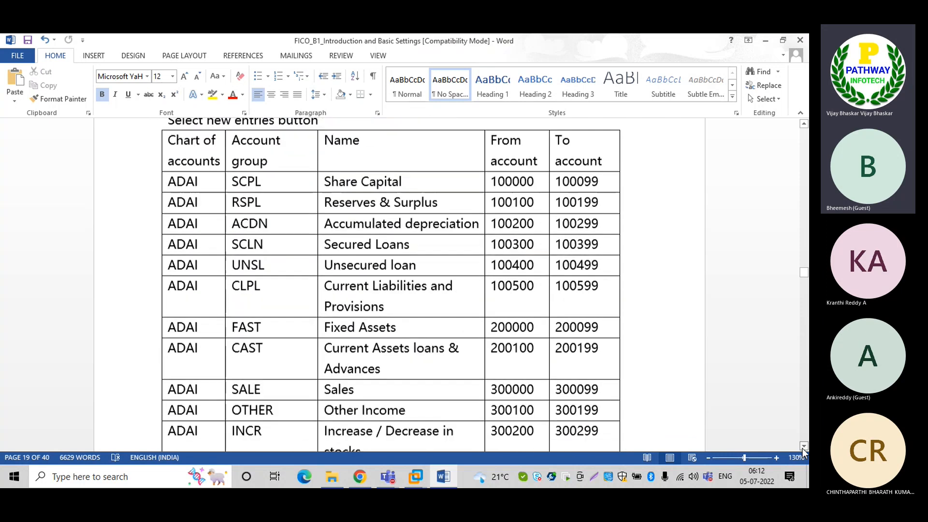
scroll(803, 449, down, 7)
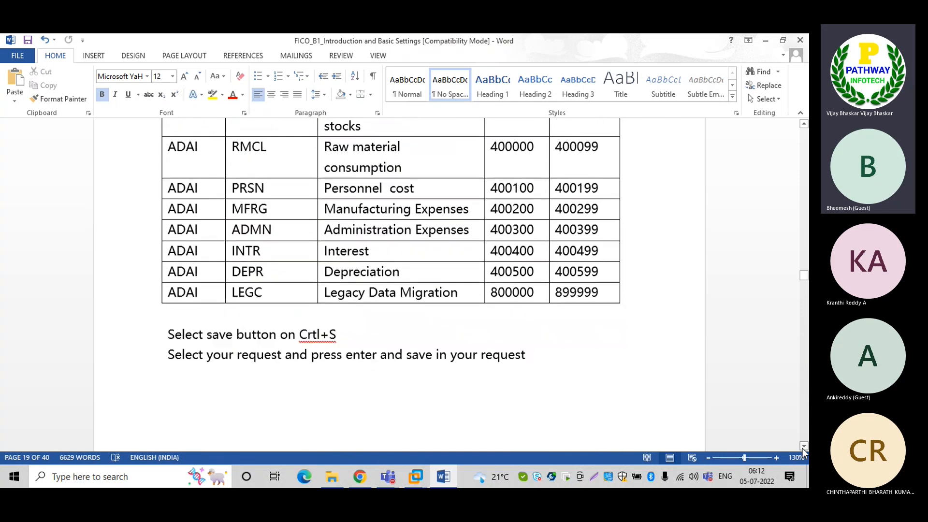
scroll(803, 450, down, 4)
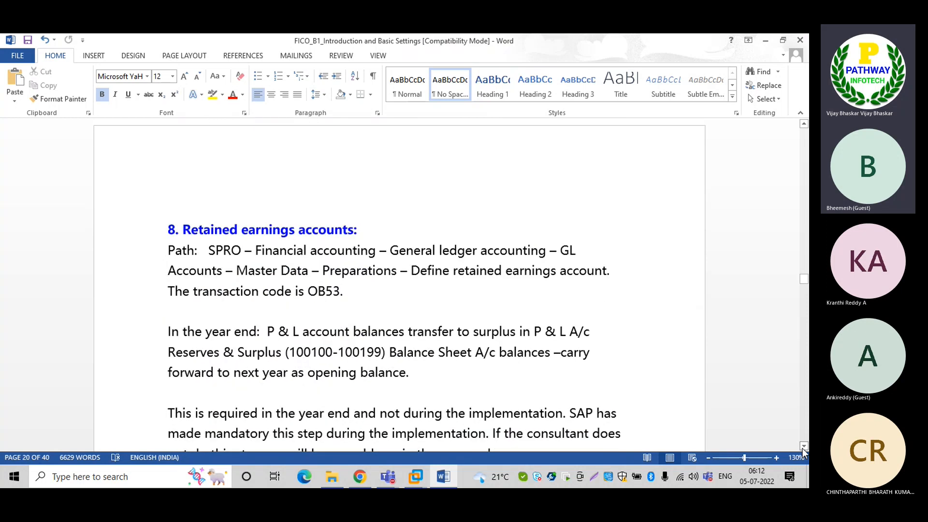
scroll(803, 449, down, 4)
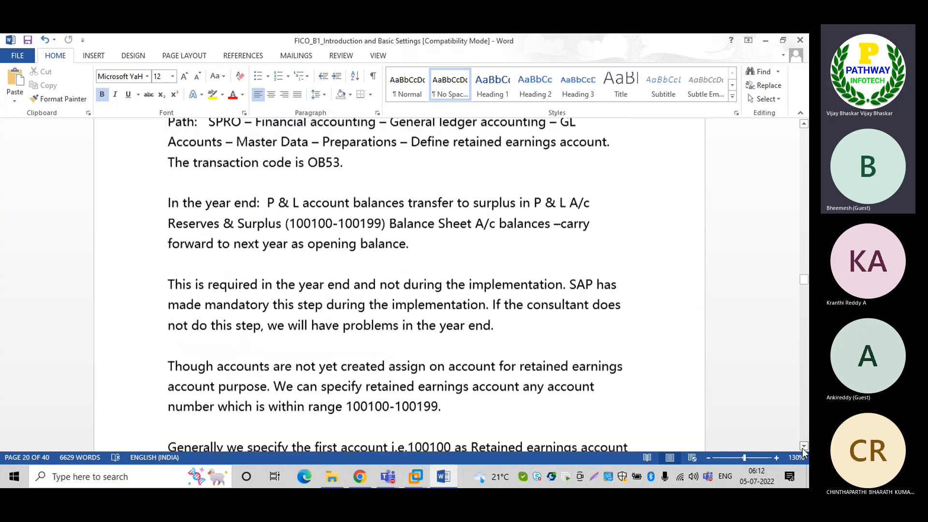
scroll(803, 449, down, 7)
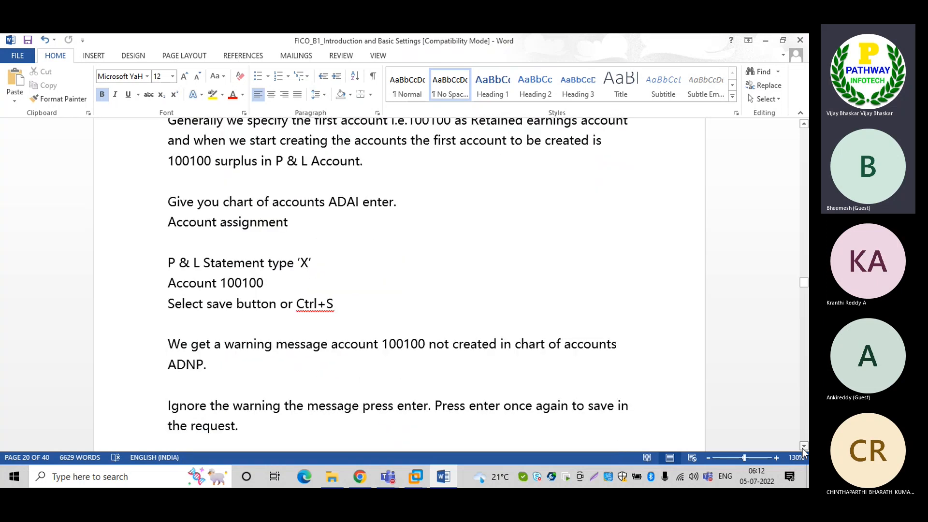
Examine the note on G/L accounts creation, focusing on the transaction codes FSP0, FSS0 and FS00
scroll(803, 449, down, 7)
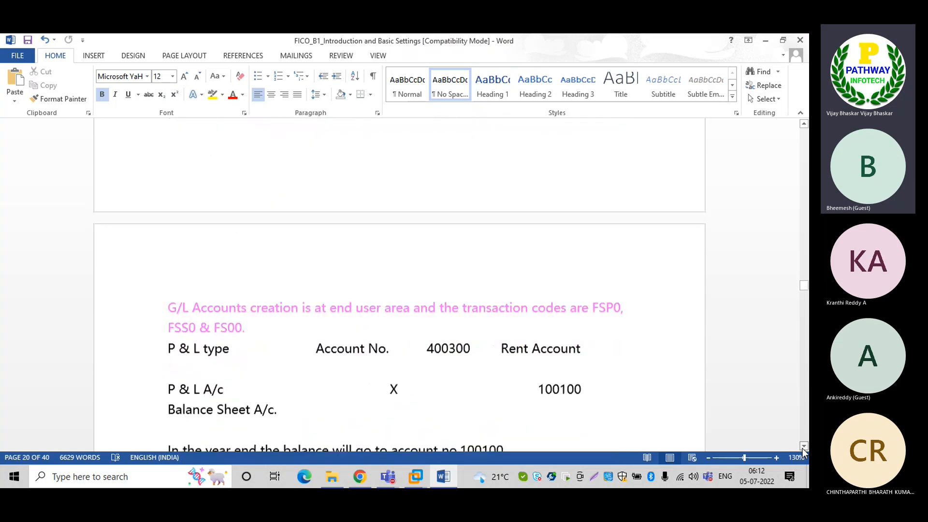
scroll(803, 450, down, 1)
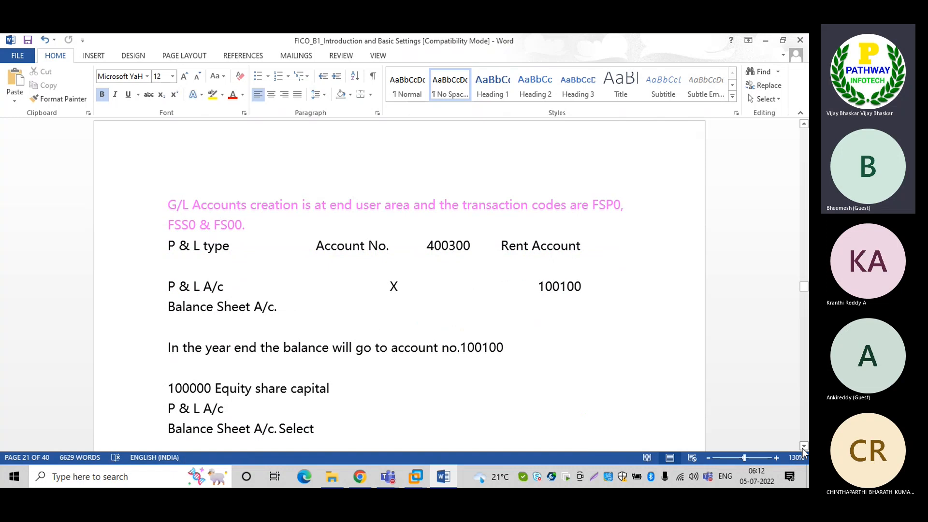
click(803, 446)
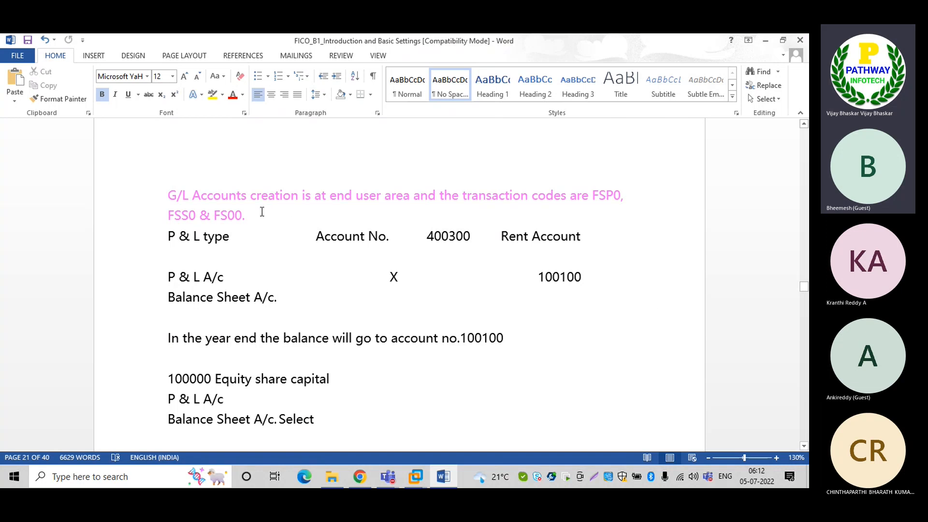
click(245, 215)
drag(243, 215, 593, 187)
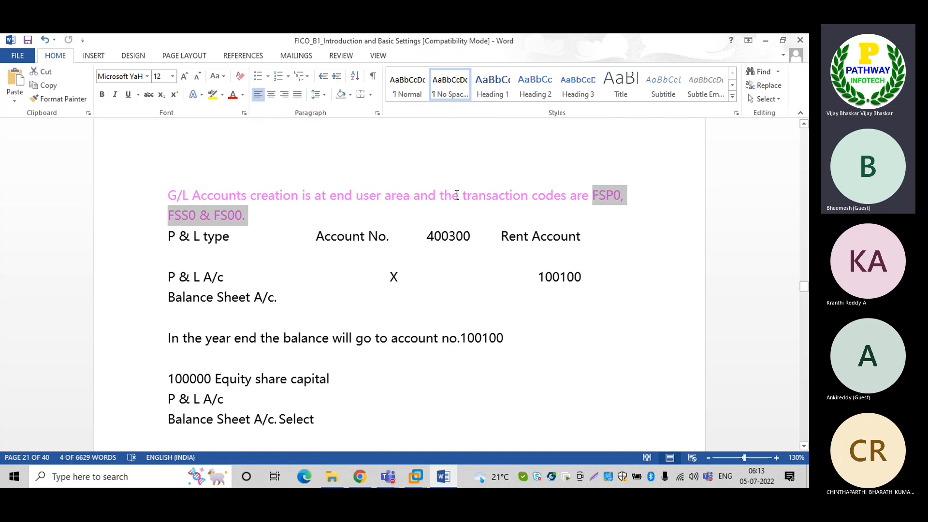
click(265, 218)
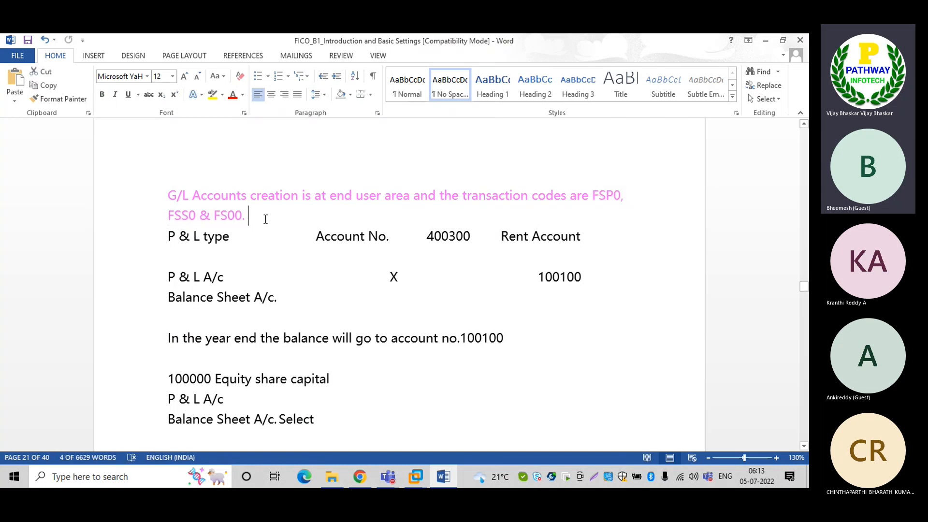
double_click(230, 217)
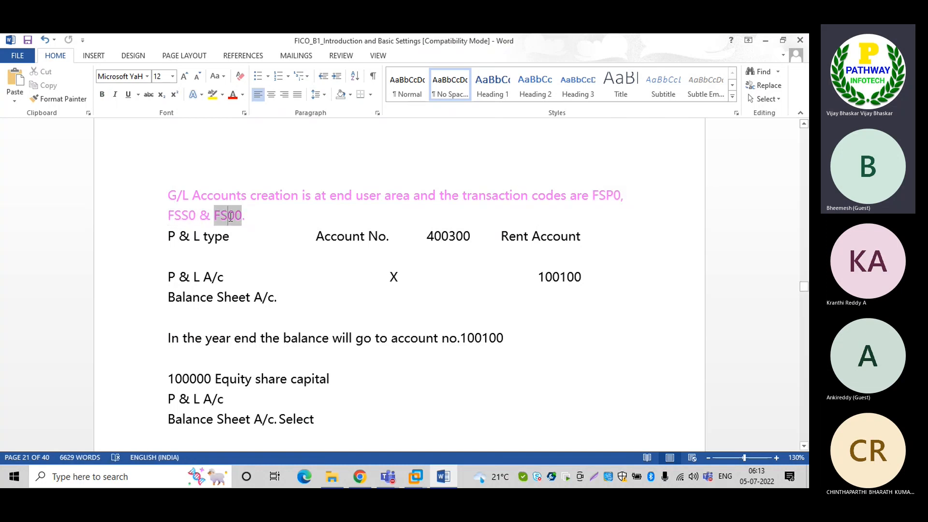
click(254, 220)
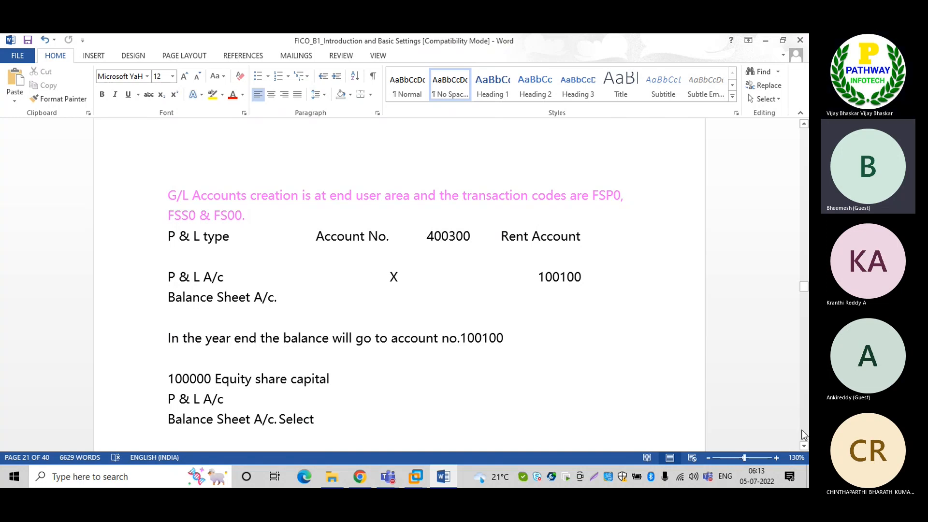
Review the year-end balance examples and the Fiscal year & Fiscal year variant notes through to the special periods explanation
scroll(801, 430, down, 5)
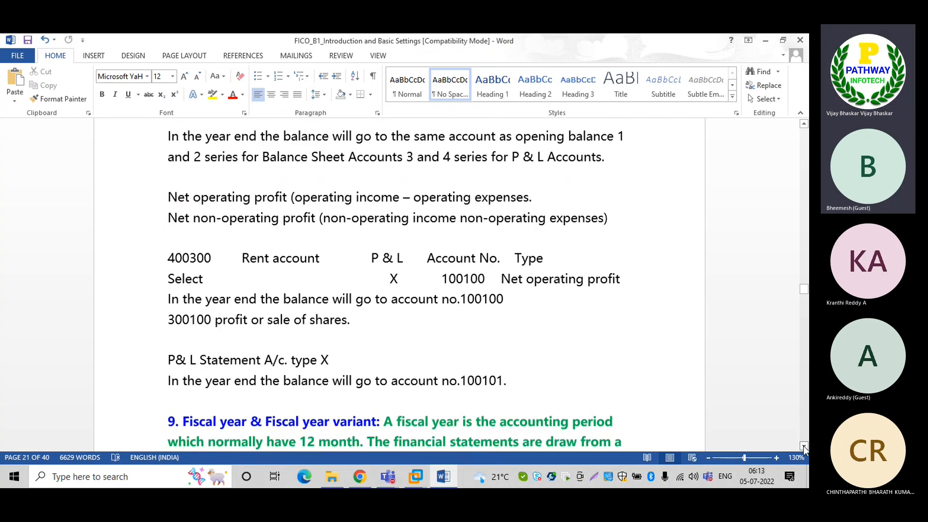
click(804, 445)
click(804, 445)
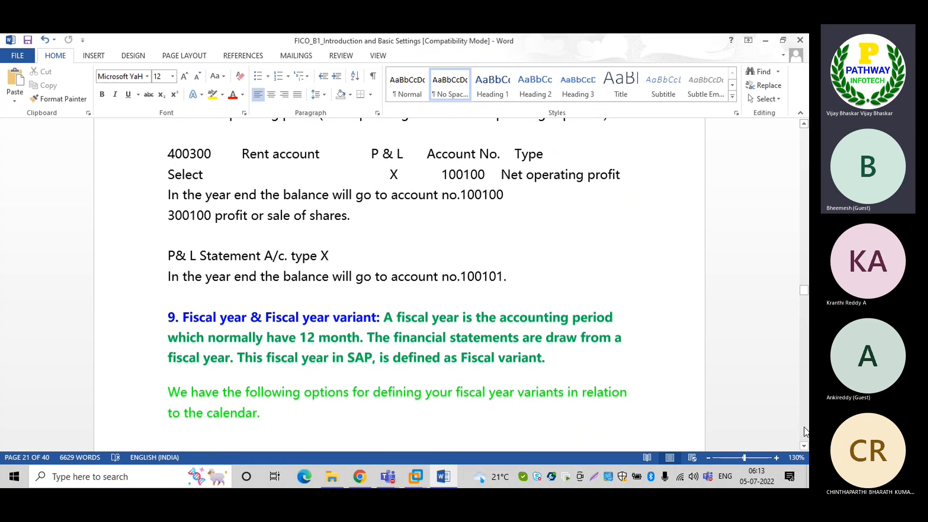
scroll(805, 434, down, 20)
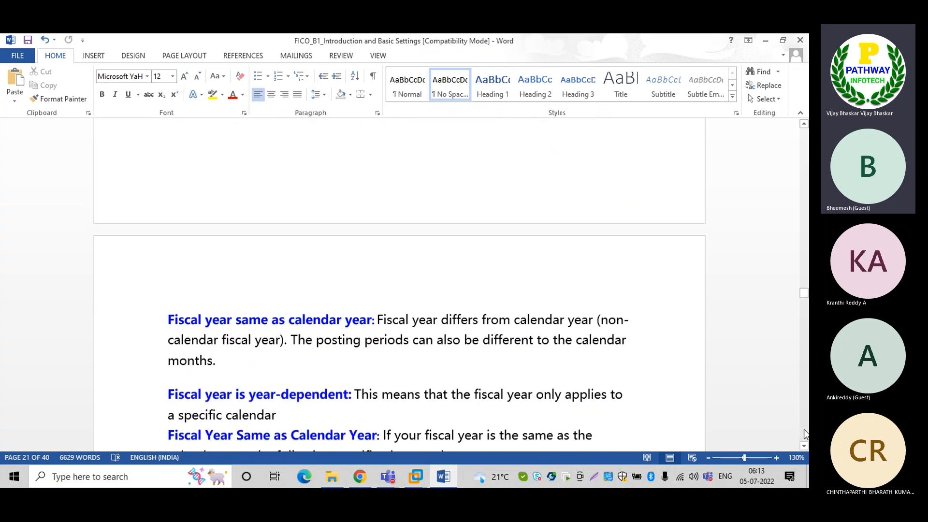
scroll(806, 433, down, 20)
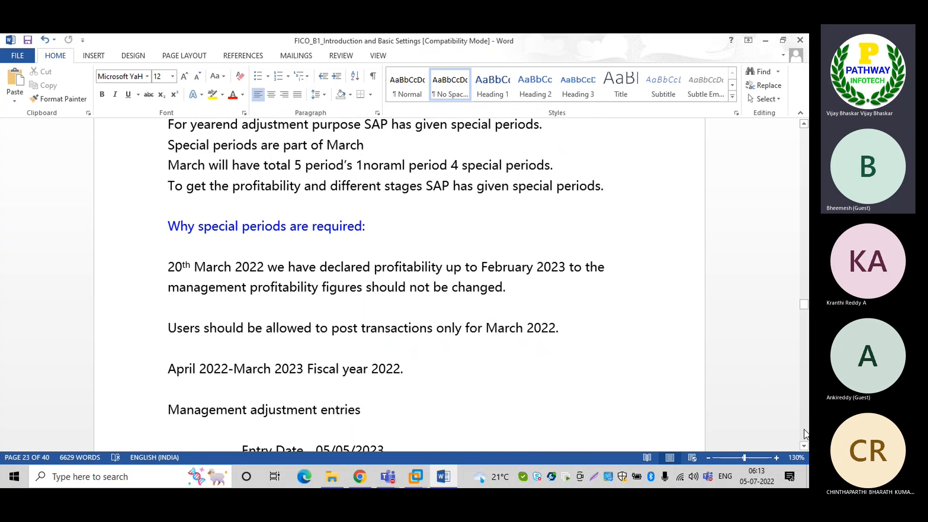
Go through the remaining fiscal year variant notes to section 10 and copy the transaction code OB37
scroll(806, 434, down, 20)
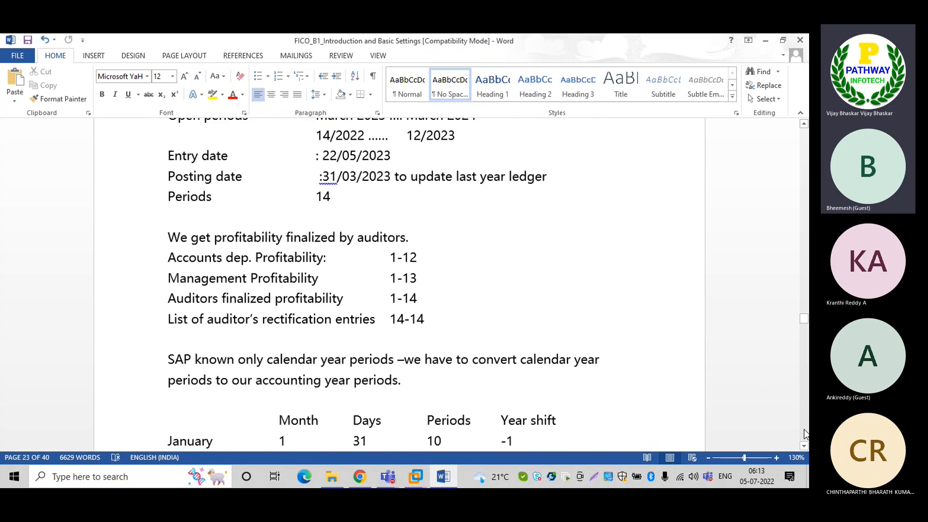
scroll(805, 433, down, 20)
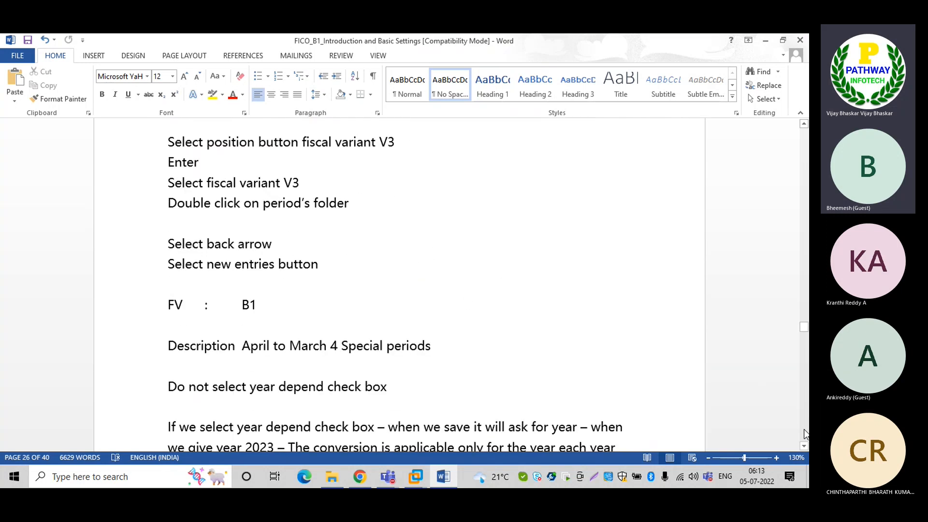
scroll(806, 433, down, 6)
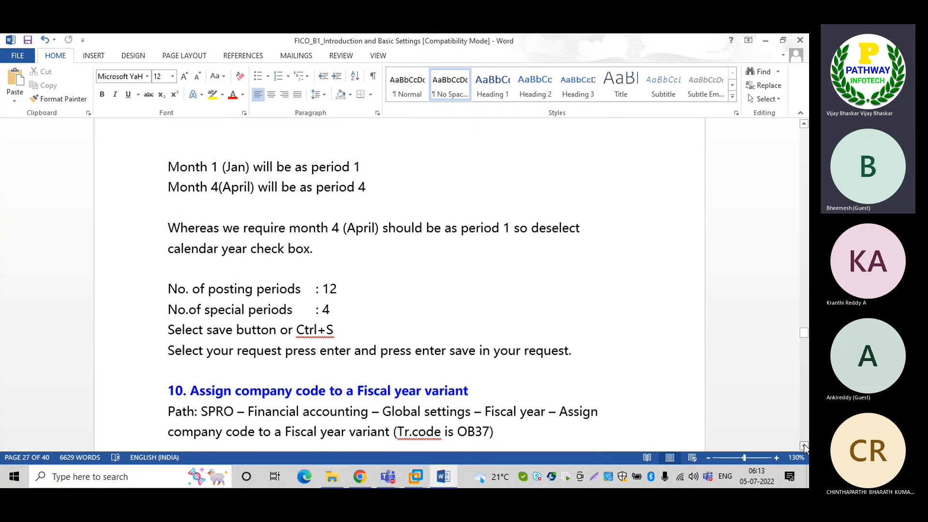
scroll(804, 447, down, 1)
scroll(803, 447, down, 1)
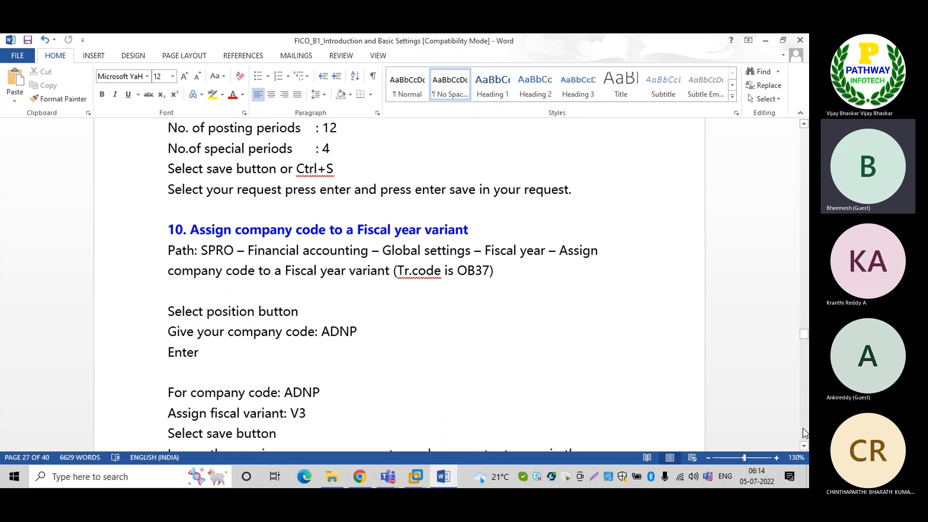
double_click(473, 271)
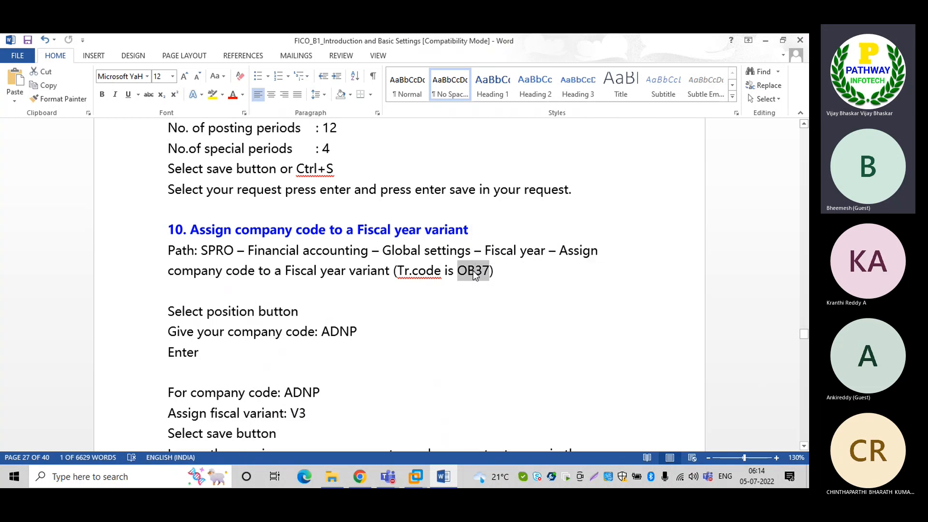
key(ctrl+c)
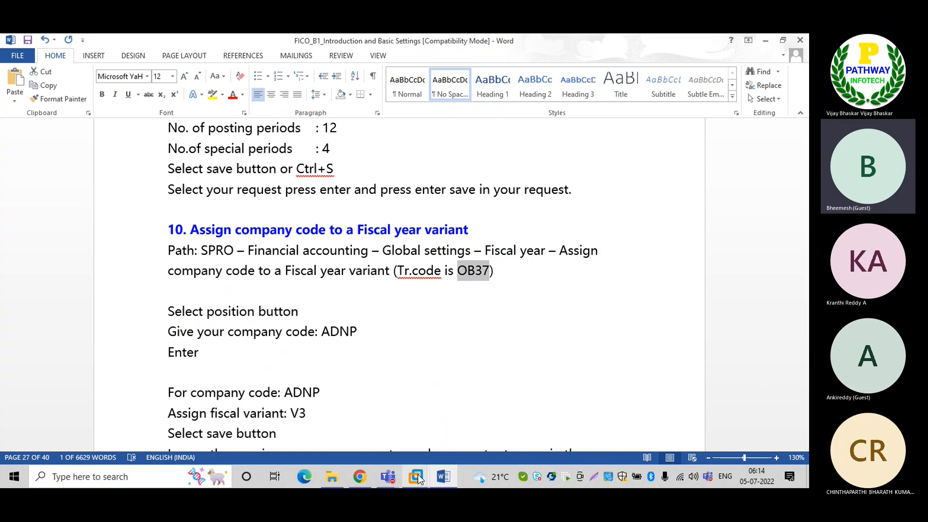
Switch to the IGR_ECC EHP7 virtual machine in VMware Workstation, open the SAP Management Console and expand SAP Systems down to Y01's instances
mouse_move(418, 474)
click(459, 422)
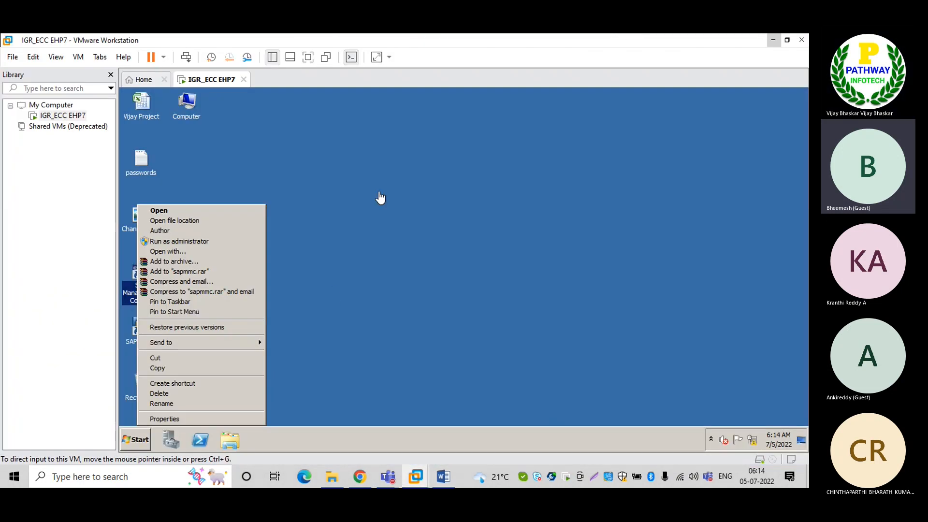
click(173, 210)
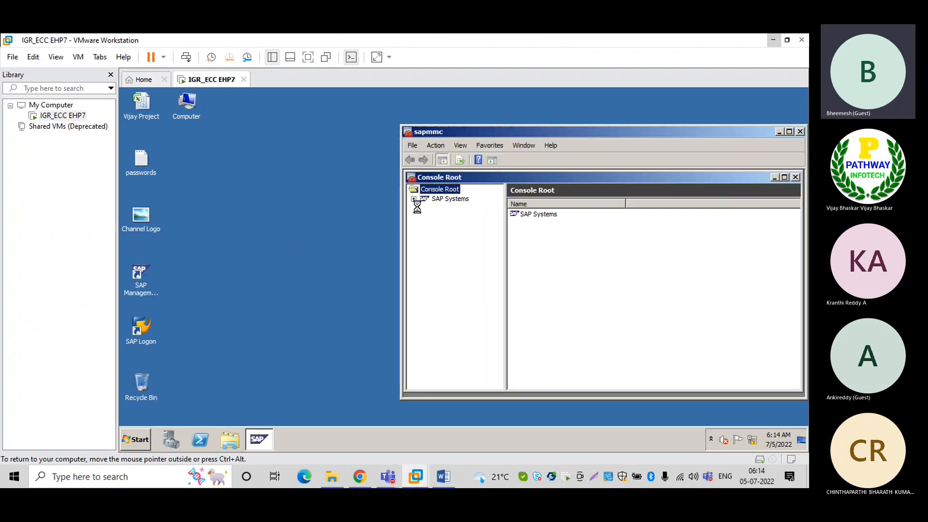
click(413, 199)
click(425, 208)
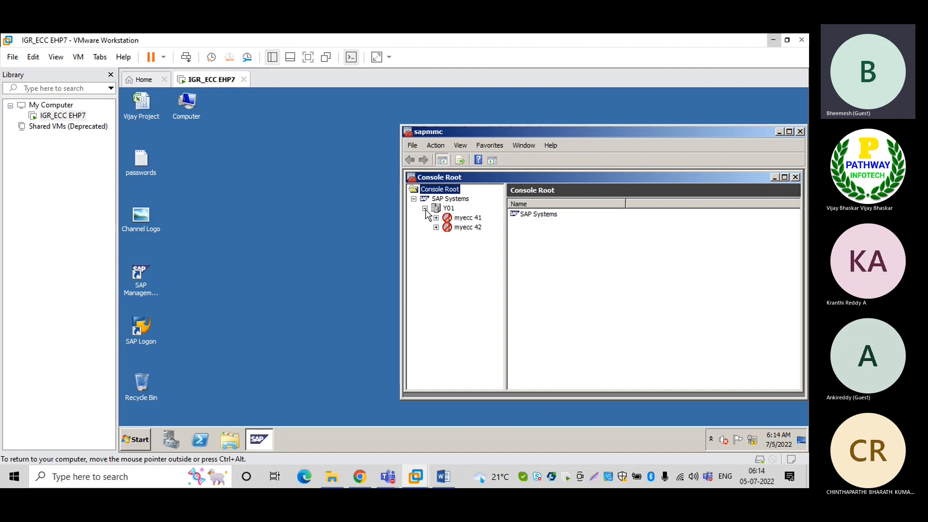
Start the Y01 system, authenticating with the administrator's OS password, and reposition the console window near the middle of the desktop
right_click(447, 209)
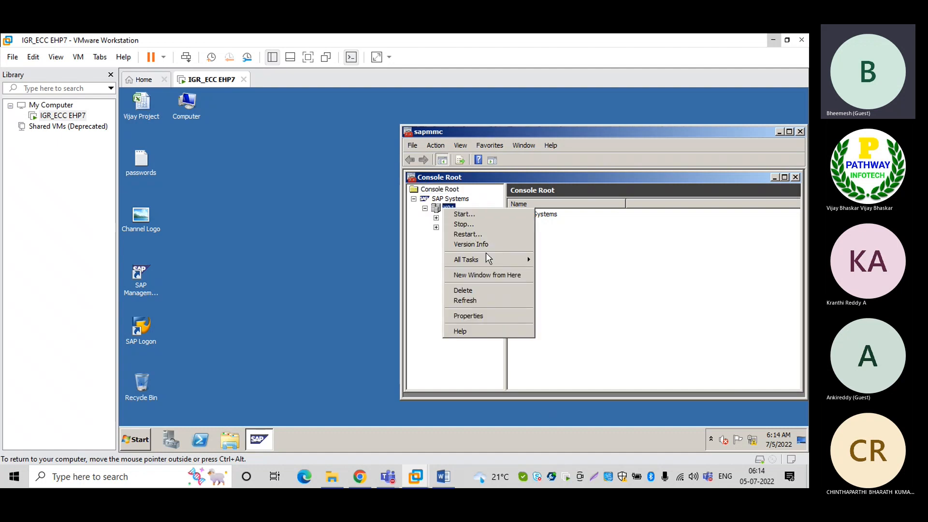
mouse_move(508, 262)
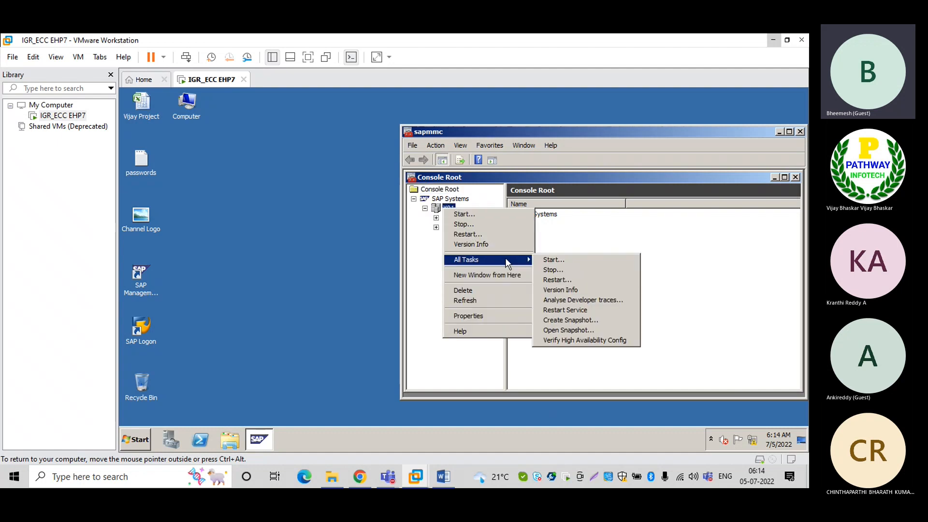
click(550, 261)
click(554, 295)
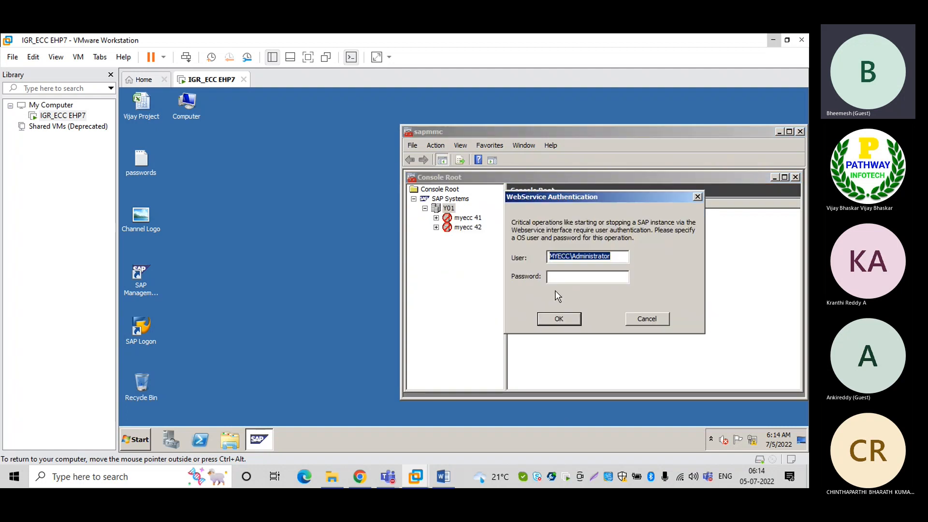
click(559, 278)
text(**)
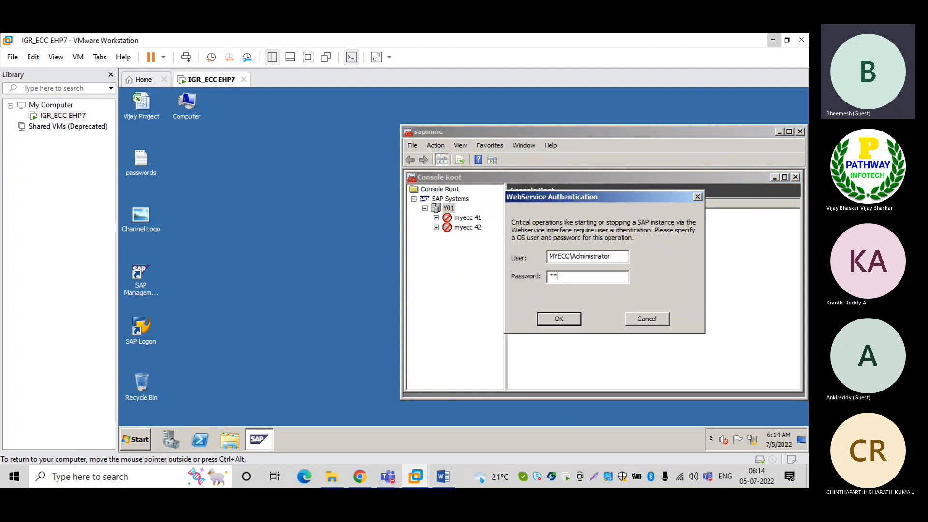
text(******)
key(Return)
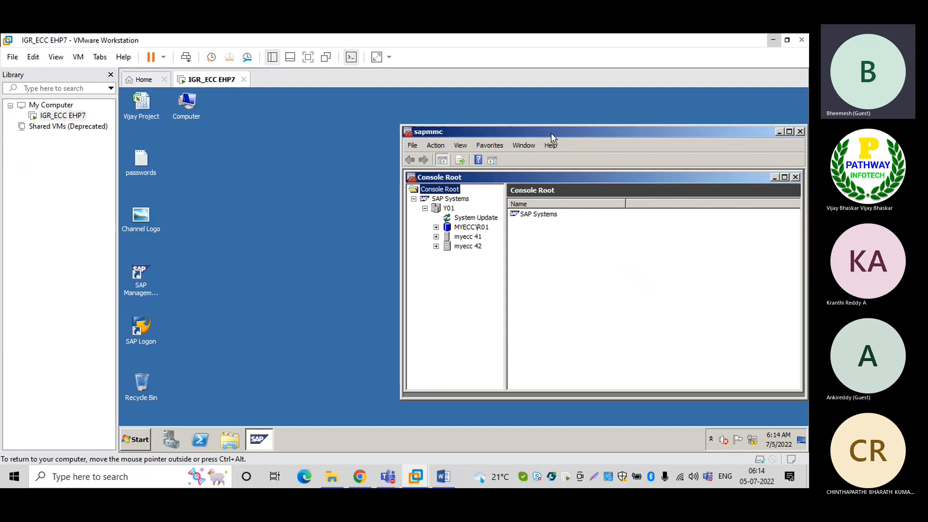
drag(549, 129, 418, 105)
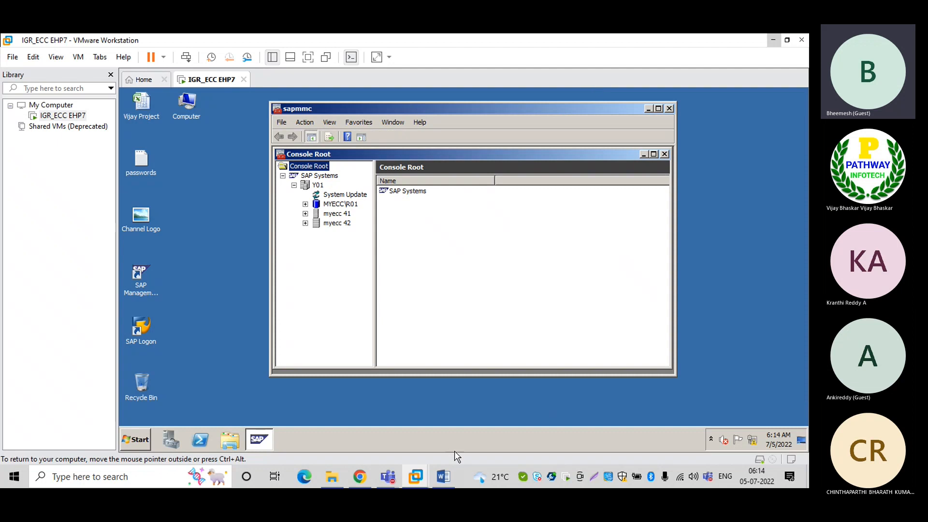
Return to the Word notes and read section 10 on assigning the company code to a fiscal year variant
click(443, 476)
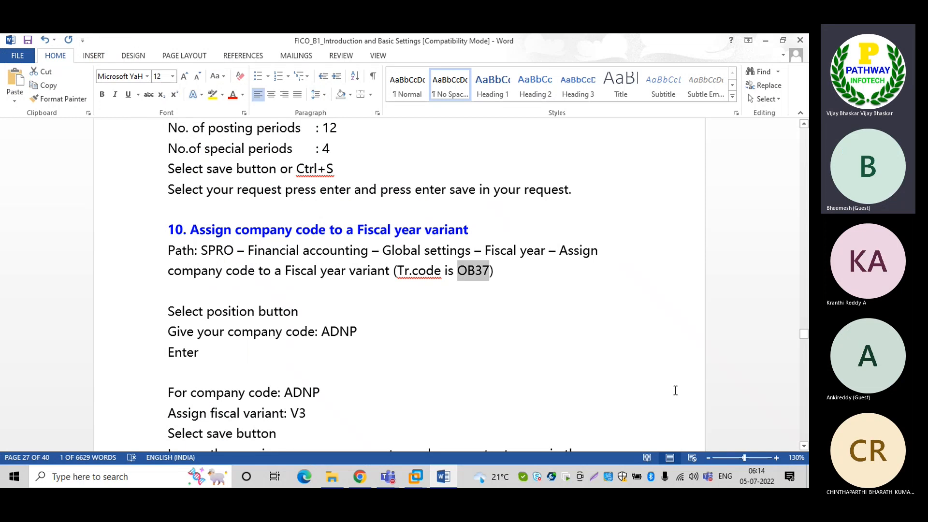
click(803, 447)
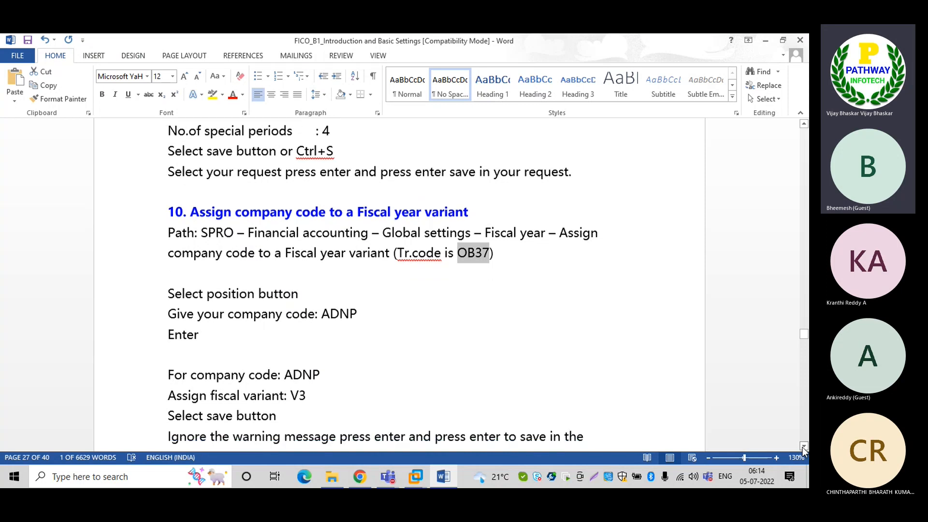
click(802, 447)
click(802, 446)
click(803, 447)
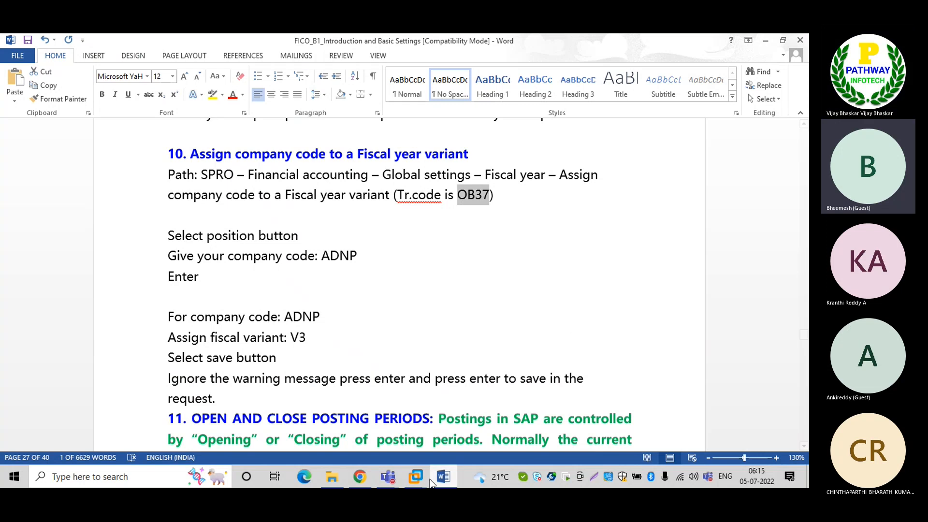
Switch to the virtual machine and check the startup progress of instance myecc 41 in its refreshed AS ABAP WP Table
mouse_move(430, 482)
click(451, 434)
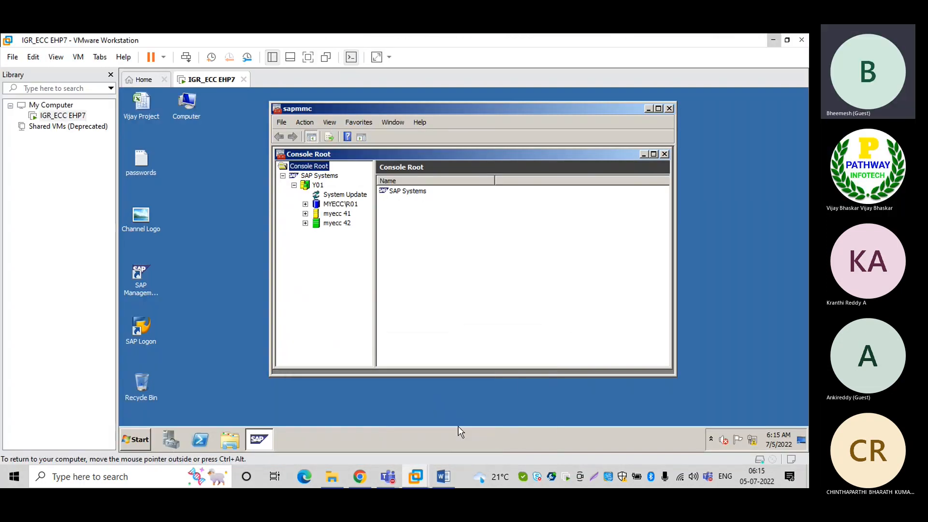
click(305, 213)
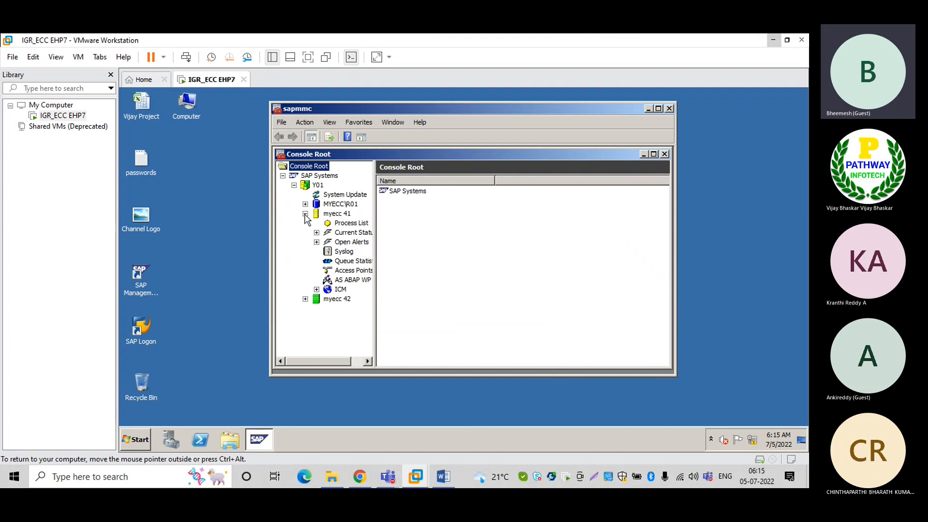
click(351, 280)
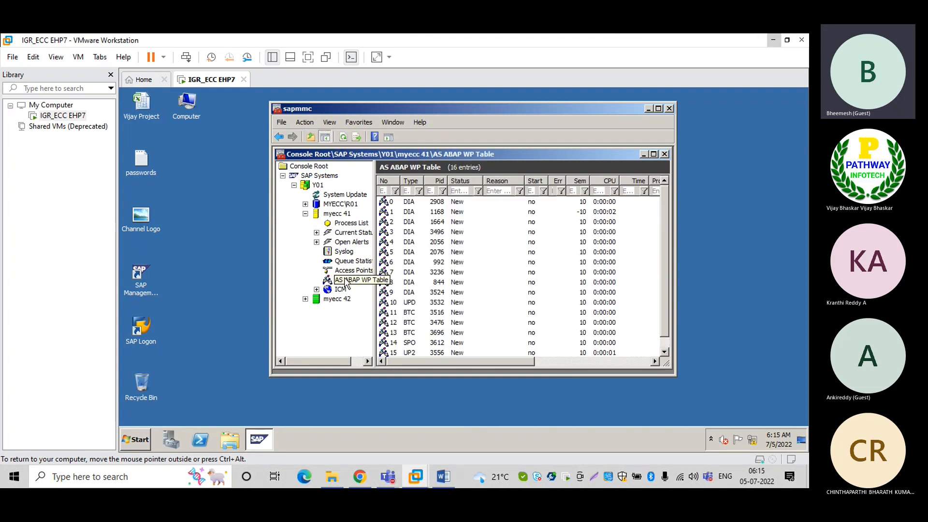
click(343, 137)
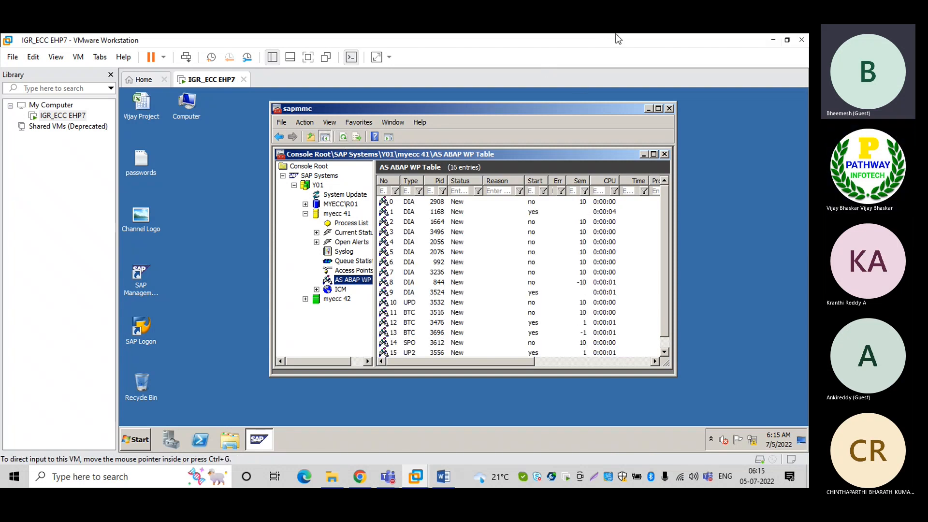
Return to the Word notes and read section 11 on opening and closing posting periods, through to the fiscal year line
click(443, 476)
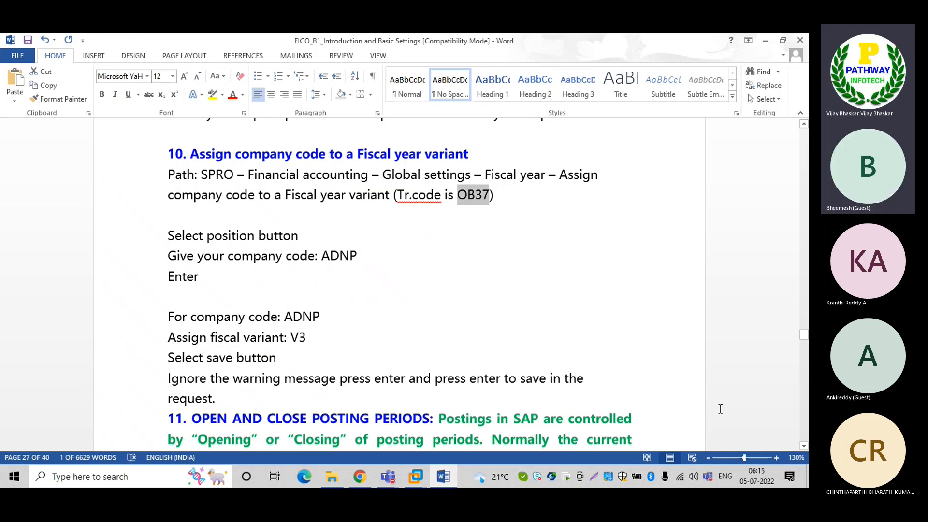
click(804, 445)
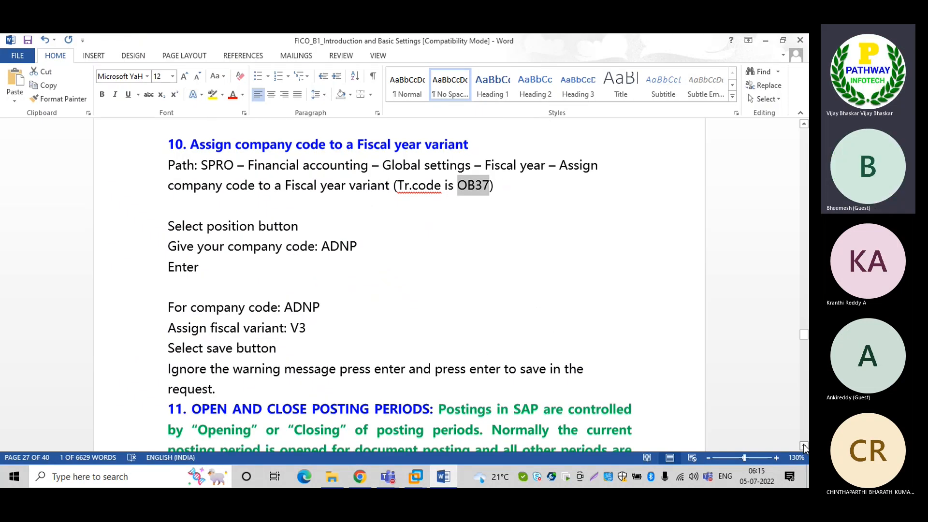
scroll(803, 444, down, 3)
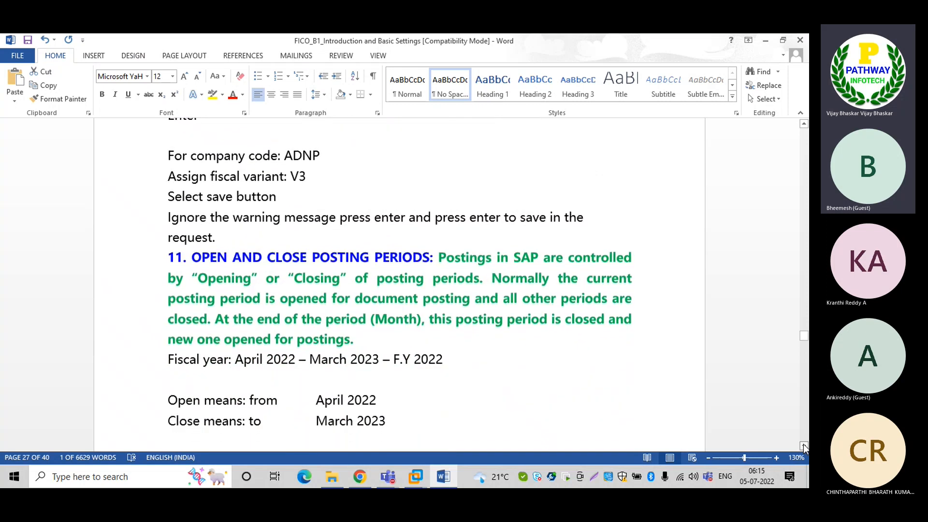
click(804, 445)
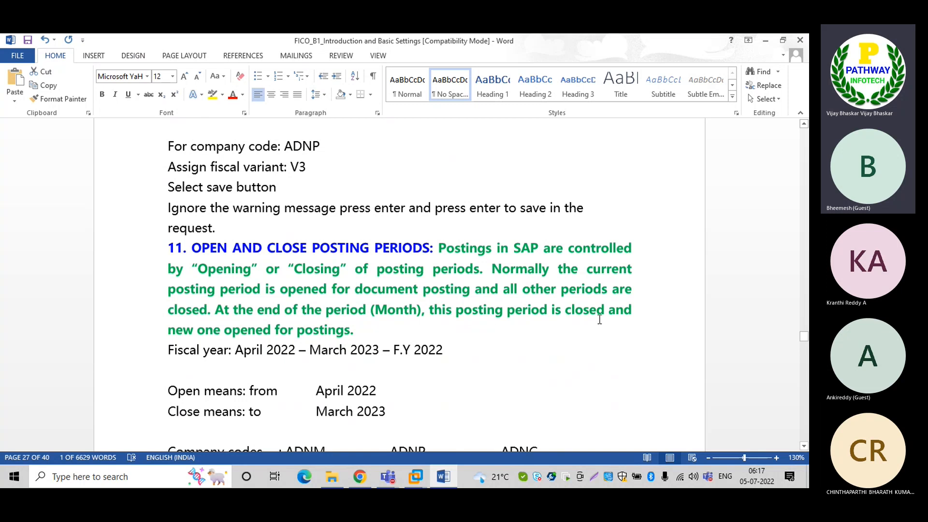
click(360, 331)
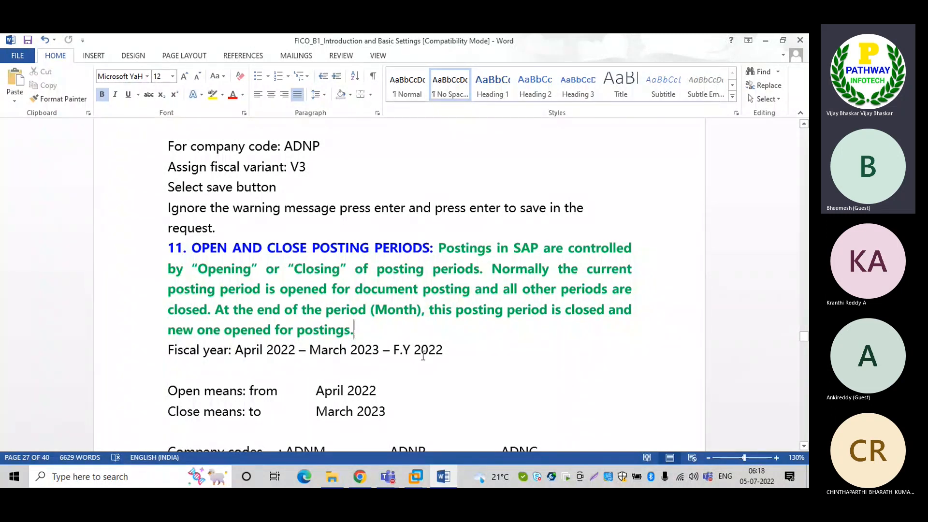
double_click(408, 350)
click(452, 351)
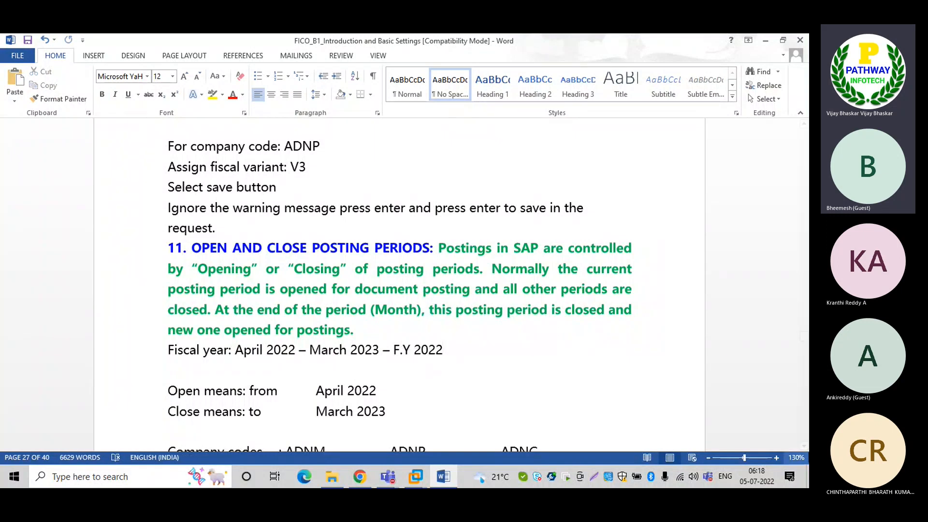
Examine the open and close period example, highlighting the from date April 2022 and the to date March 2023
click(804, 447)
click(804, 447)
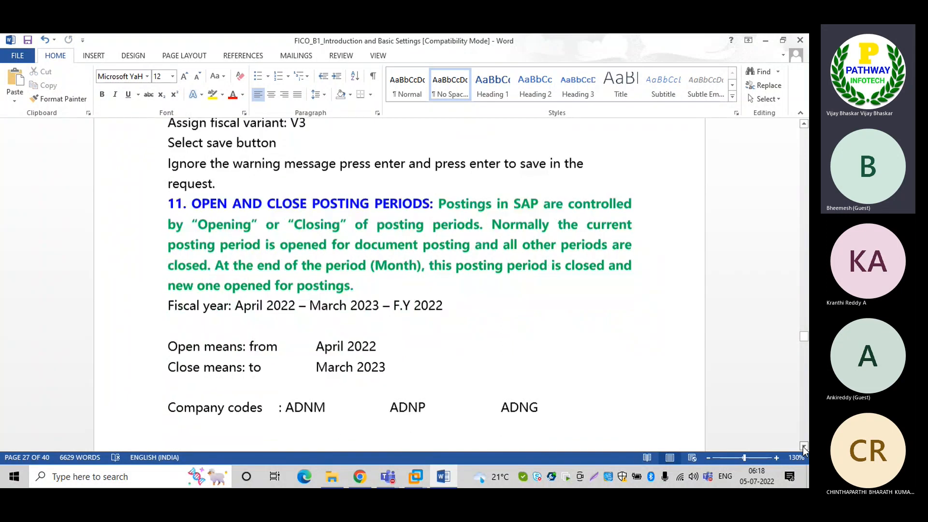
click(803, 447)
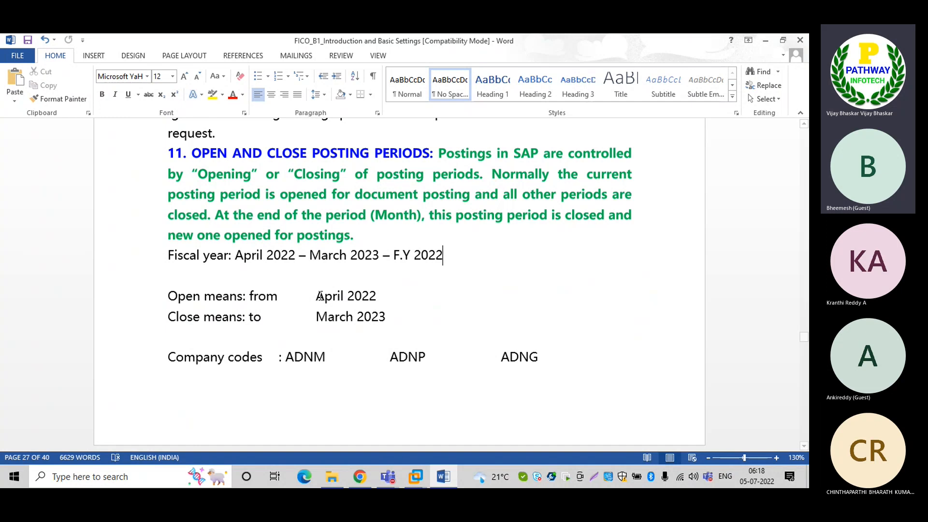
drag(317, 296, 376, 295)
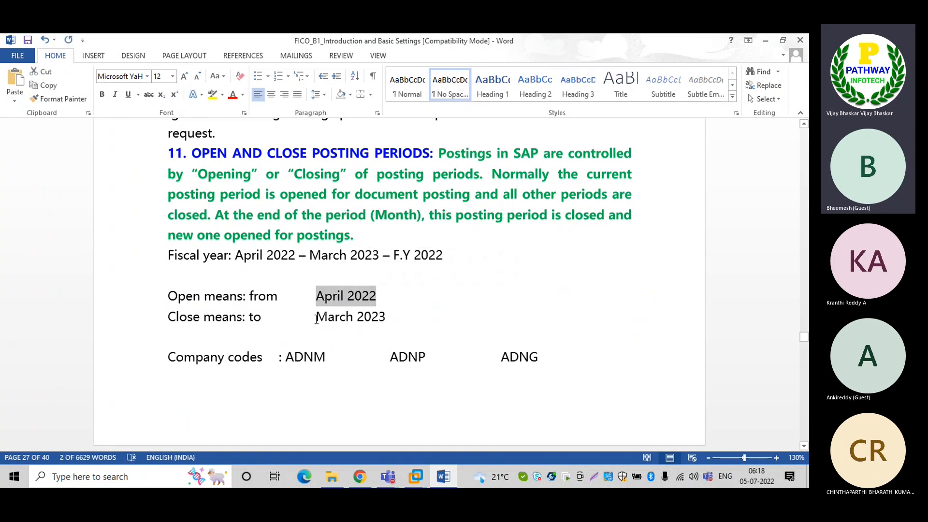
drag(316, 319, 372, 317)
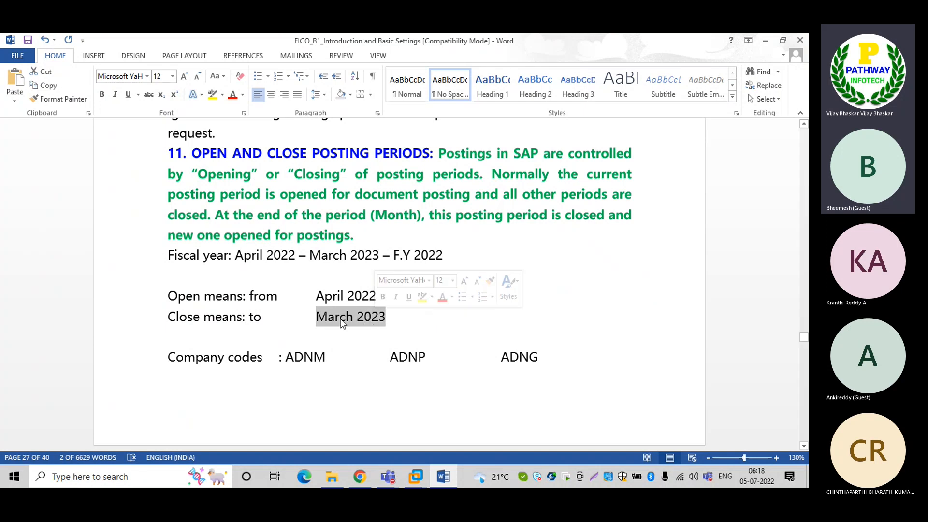
click(328, 317)
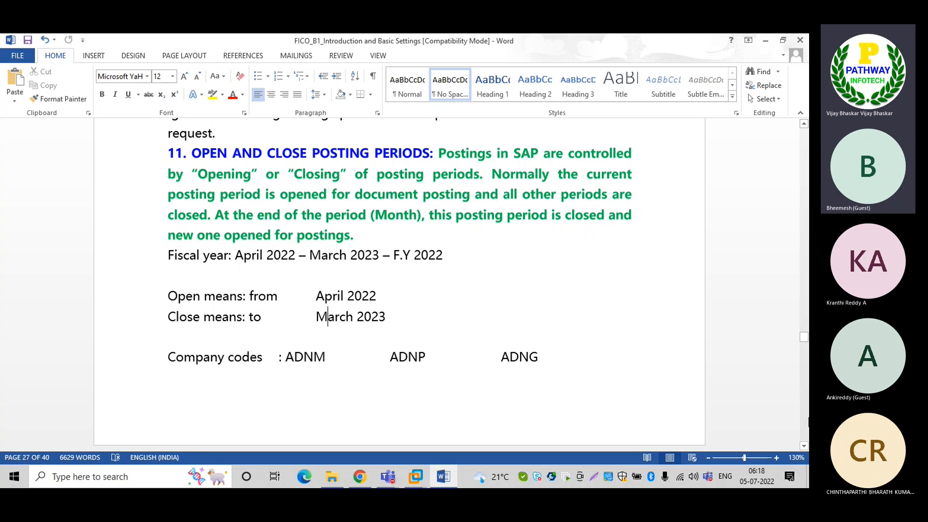
Continue to the Option 1 notes on all company codes following the same open and close periods
click(803, 446)
click(803, 446)
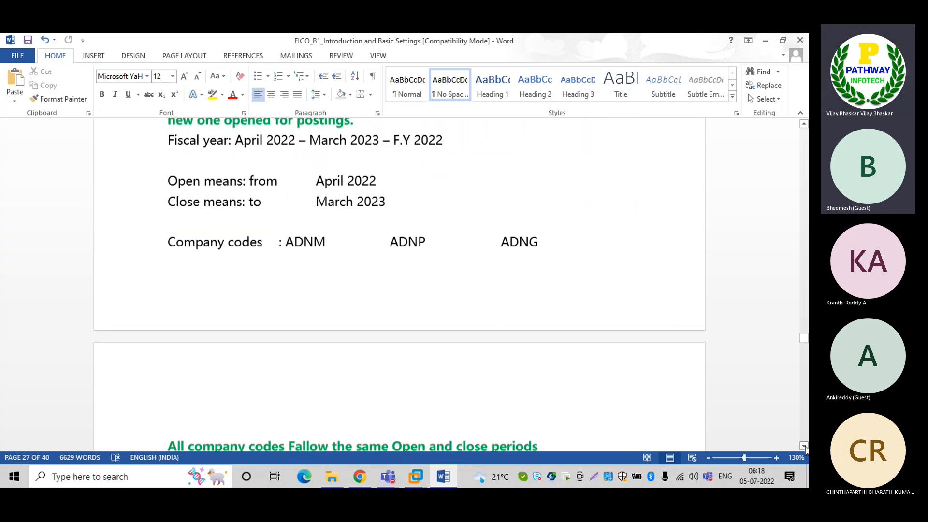
click(804, 447)
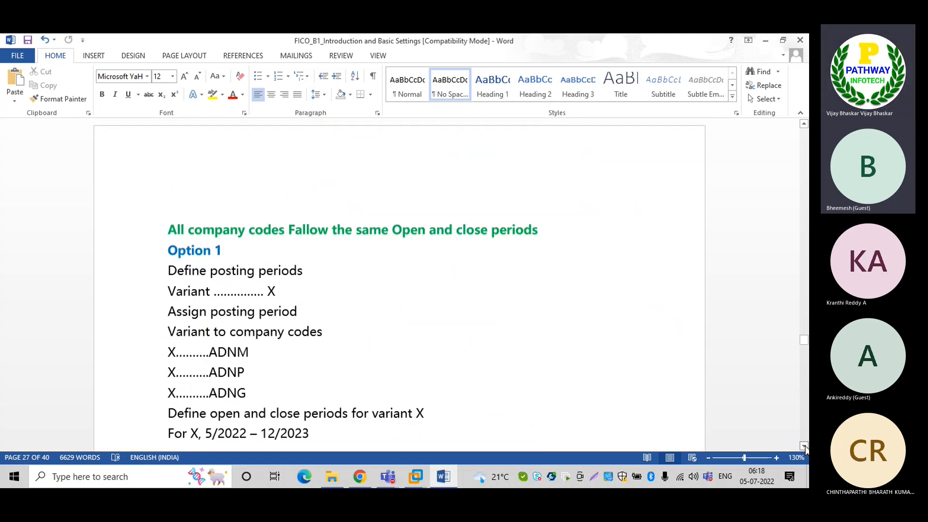
Examine the Option 1 notes, highlighting the heading, posting period variant X and its assignment to company codes ADNM, ADNP and ADNG
scroll(583, 328, down, 1)
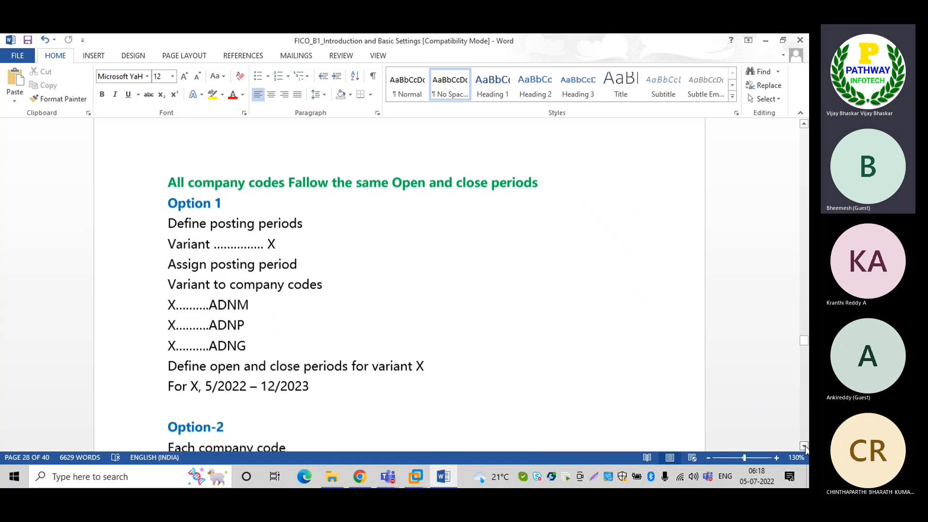
click(222, 203)
double_click(222, 203)
drag(223, 203, 187, 209)
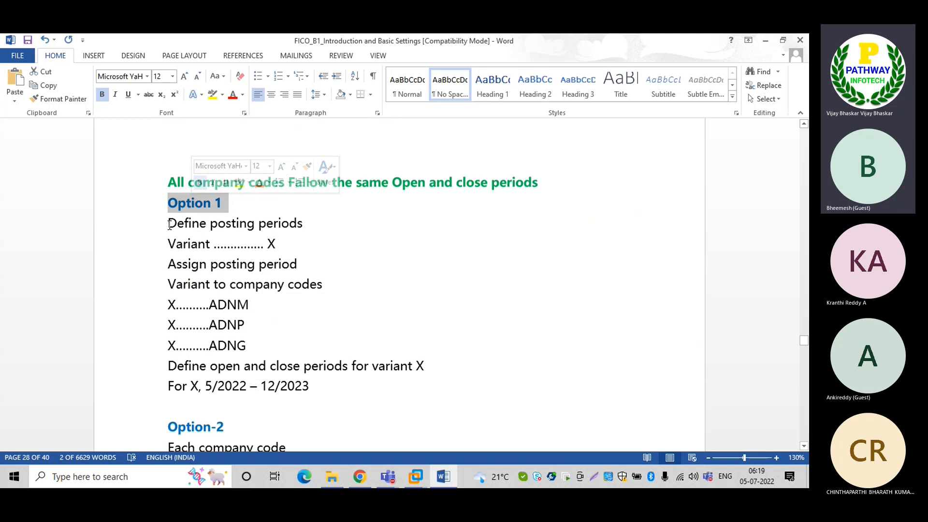
click(170, 225)
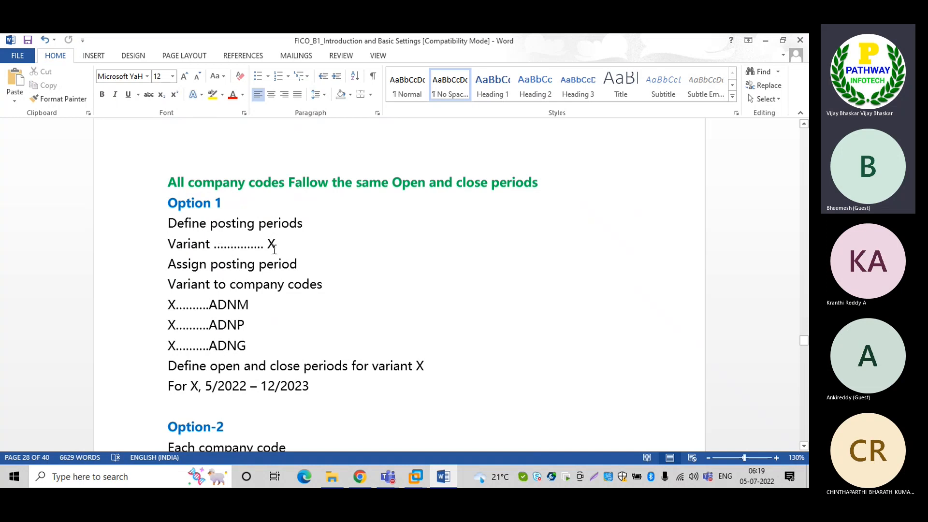
drag(283, 243, 254, 244)
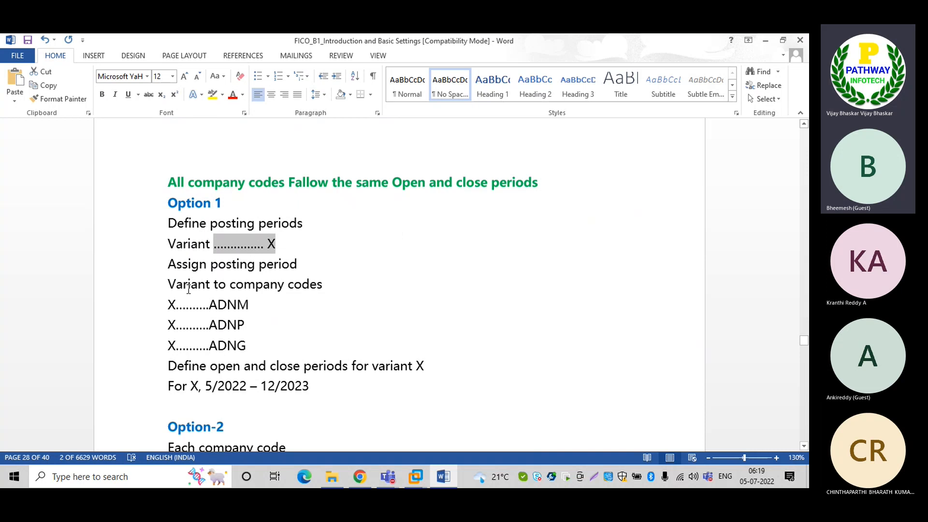
drag(170, 304, 245, 350)
click(328, 409)
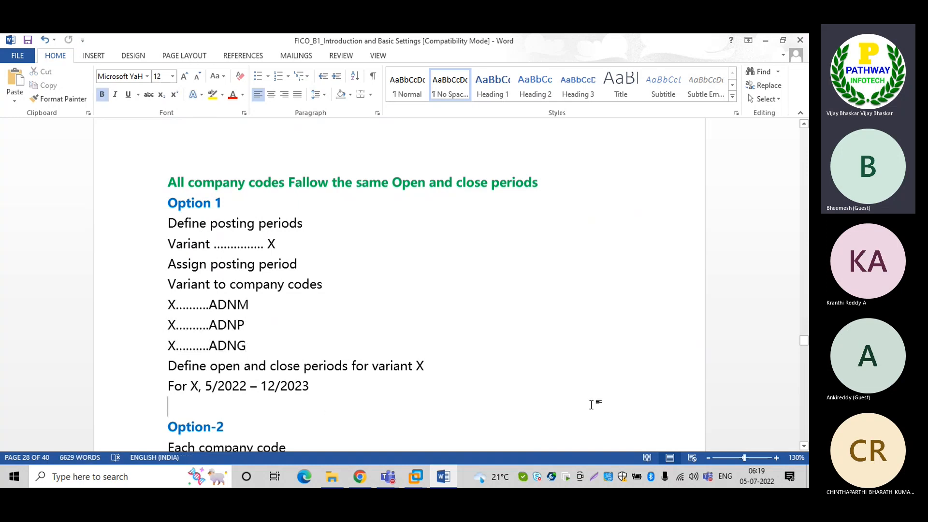
Read the Option-2 notes on separate open and close periods per company code, highlighting variants X, Y and Z in turn
click(804, 445)
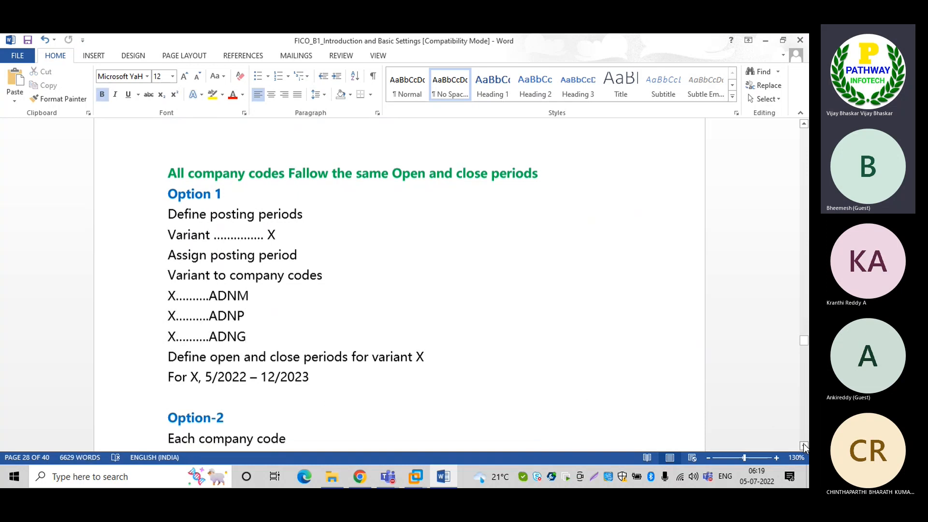
click(804, 446)
click(803, 446)
click(804, 446)
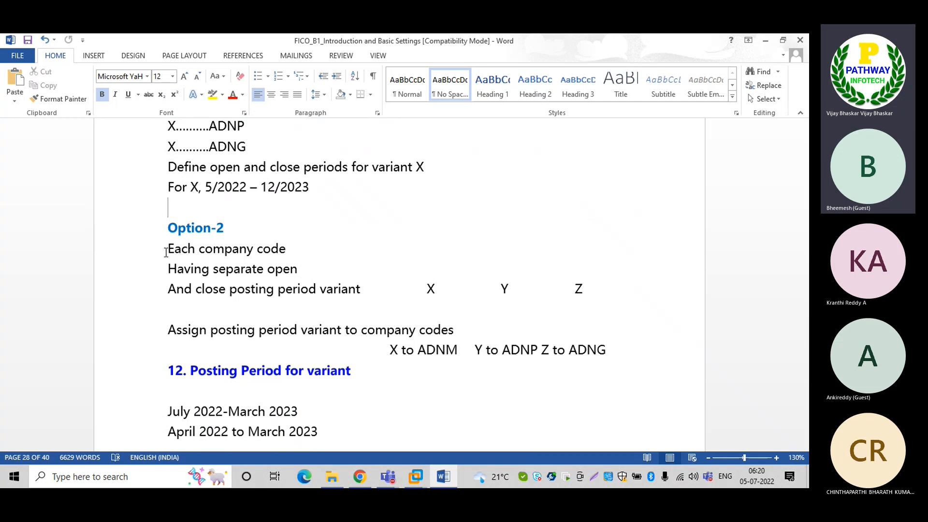
click(166, 289)
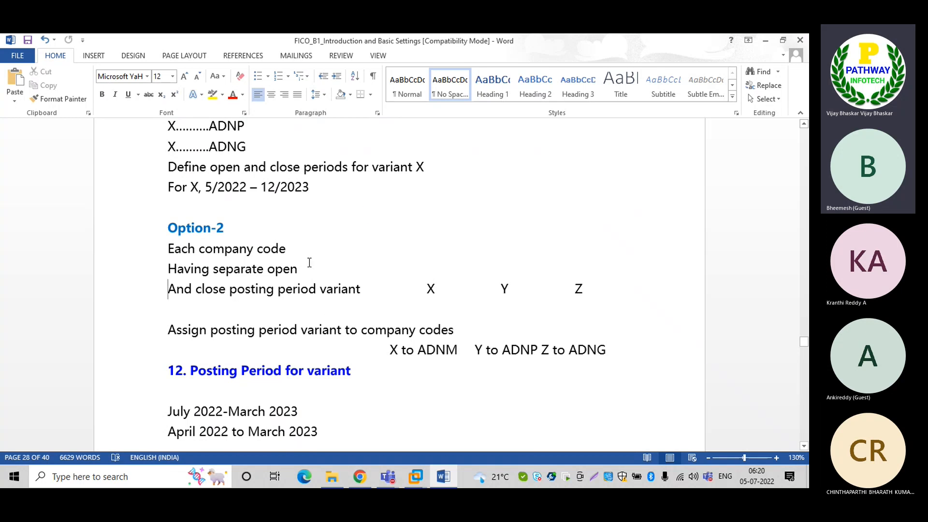
click(425, 288)
drag(425, 289, 436, 288)
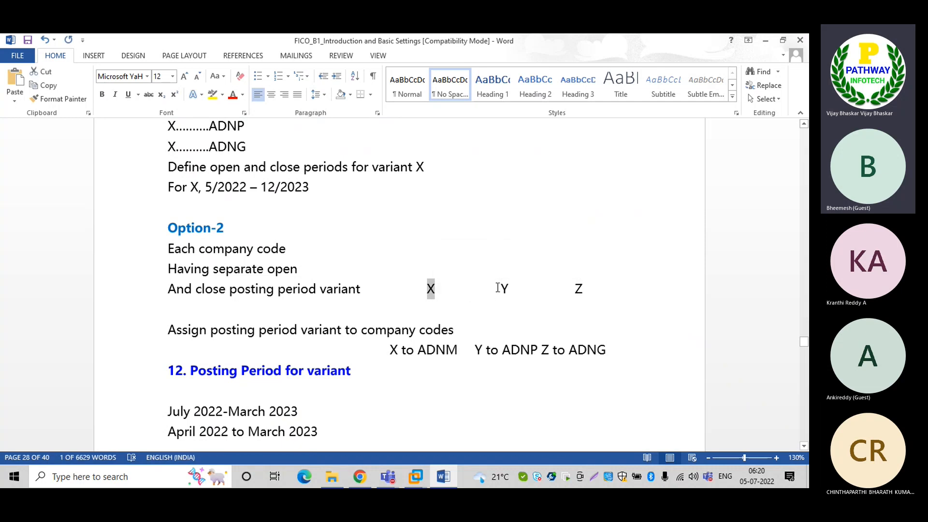
drag(498, 288, 512, 286)
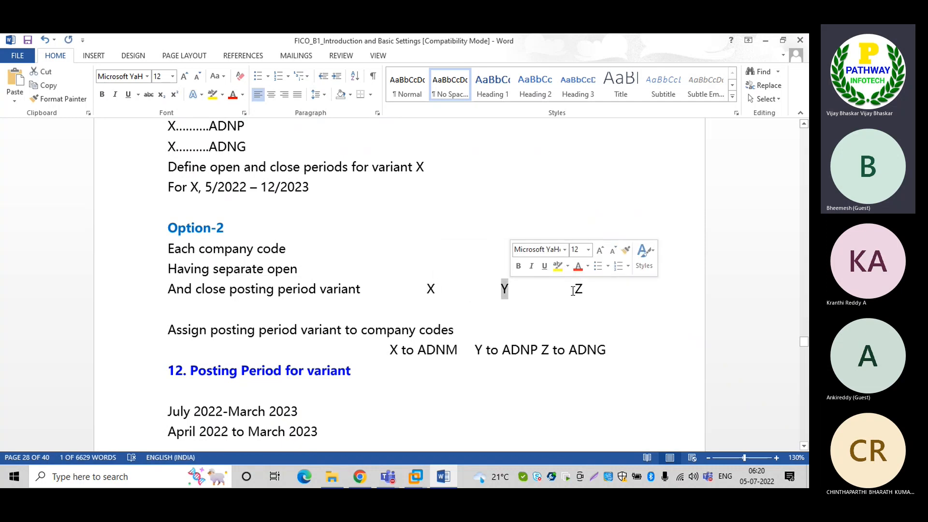
drag(573, 289, 584, 289)
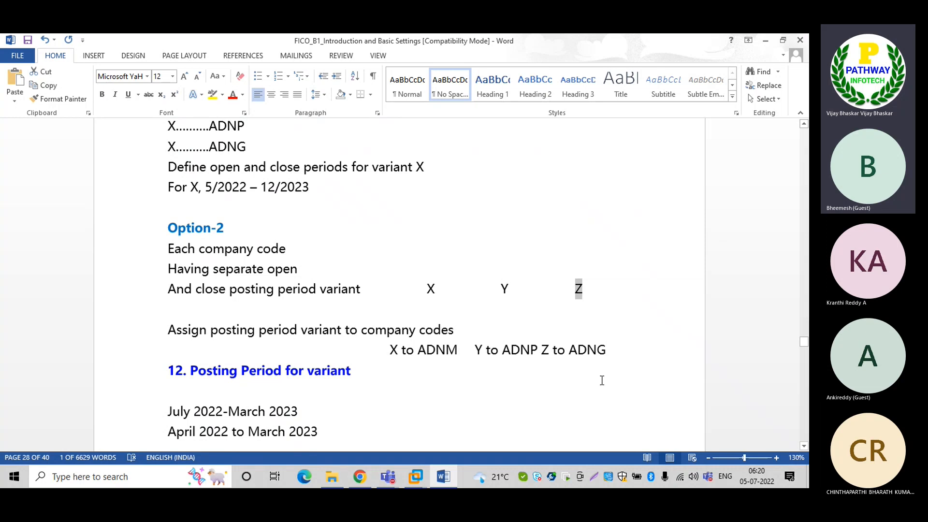
click(586, 287)
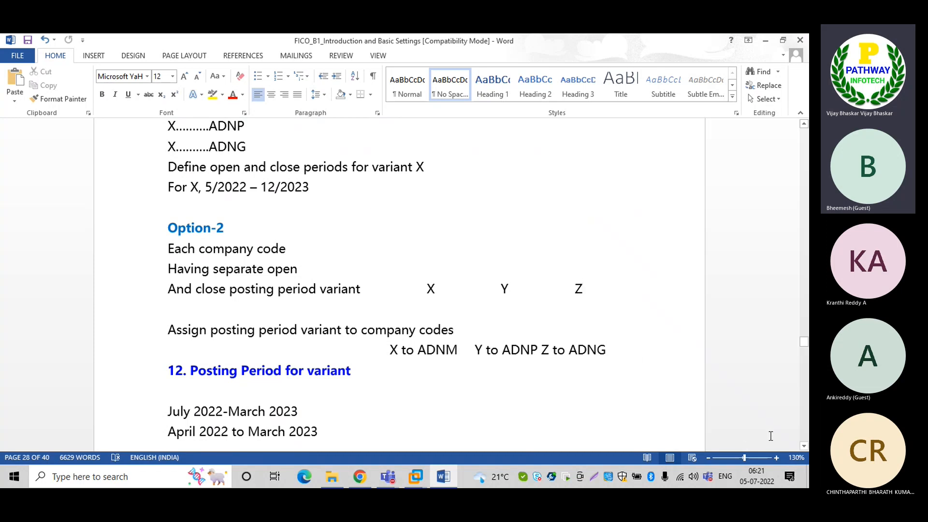
Continue through section 12 on the posting periods per variant to section 13 on defining variants for open posting periods
click(804, 446)
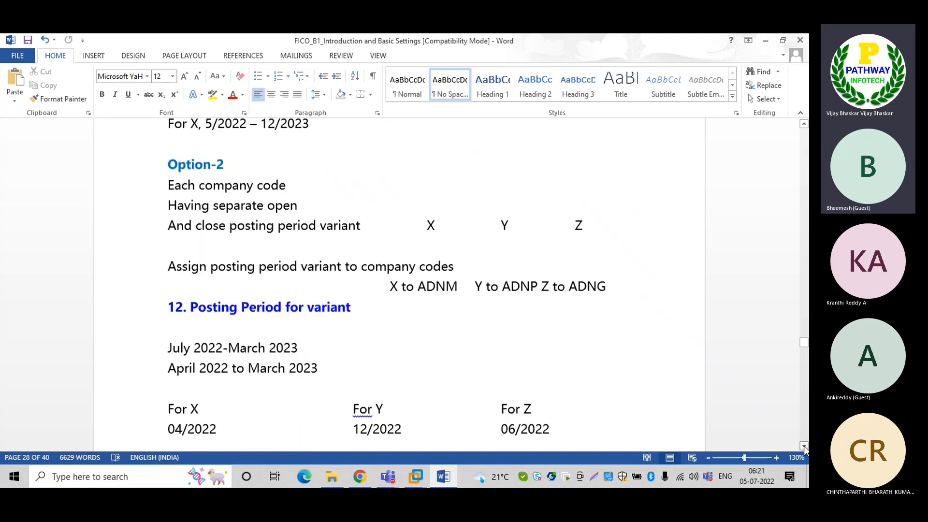
click(804, 446)
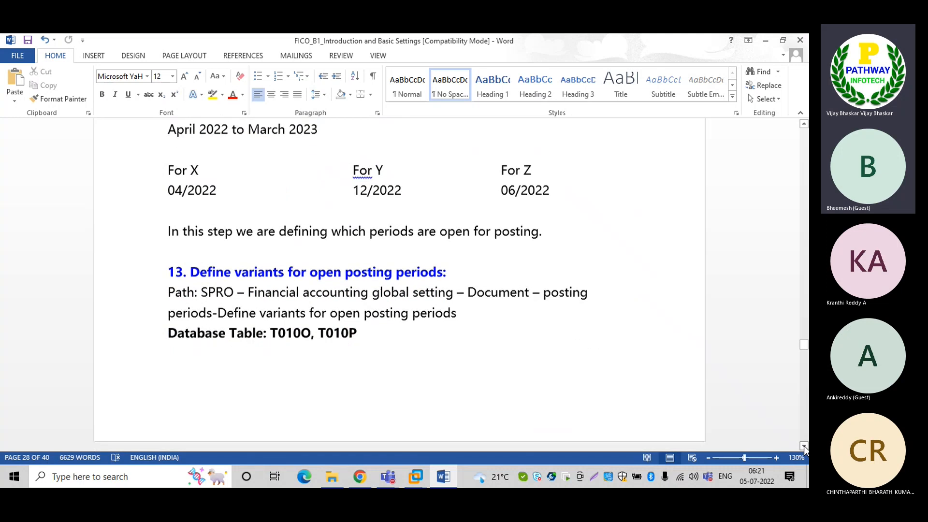
click(805, 445)
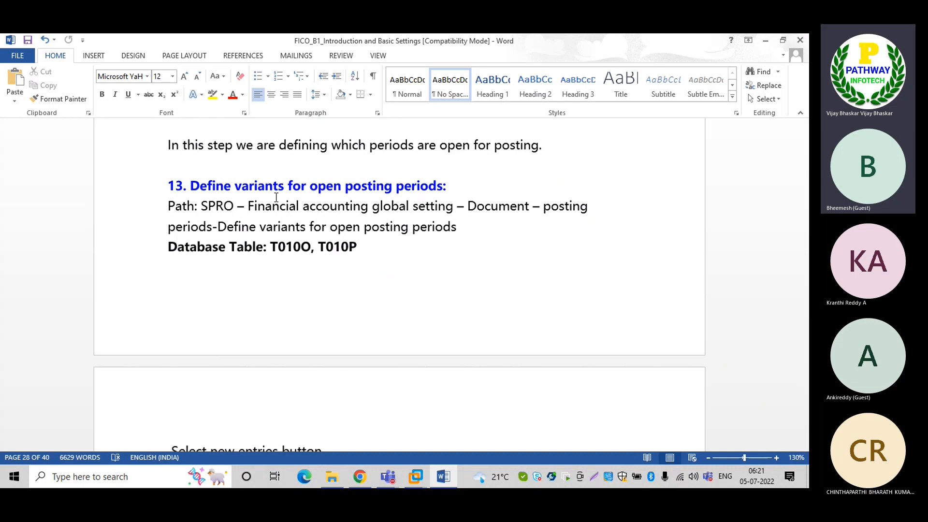
click(804, 447)
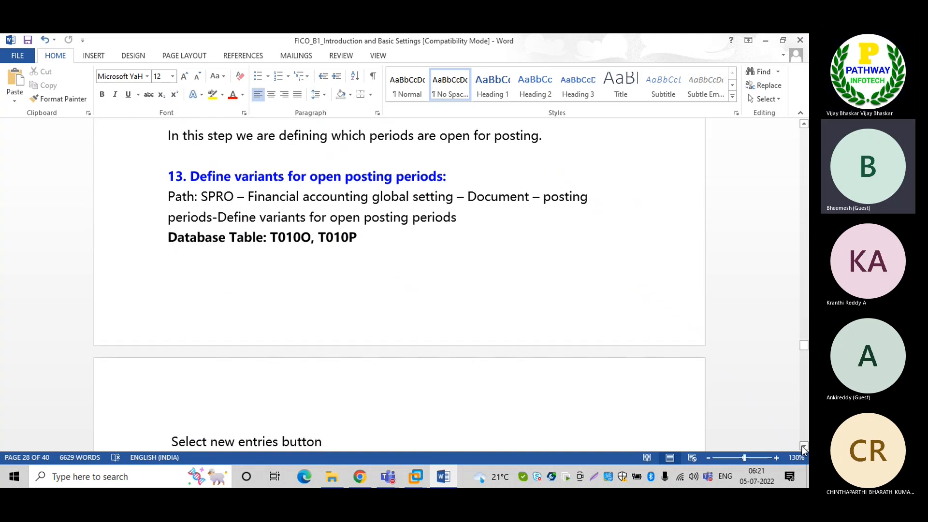
click(804, 446)
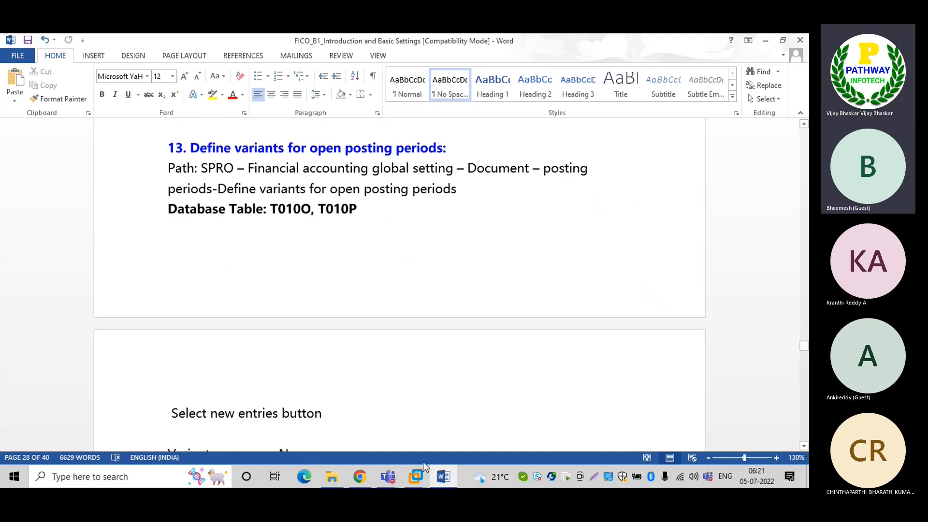
Switch to the IGR_ECC EHP7 virtual machine and log on to SAP system EHP7SR2, client 800, as idadmin with the account password
mouse_move(416, 474)
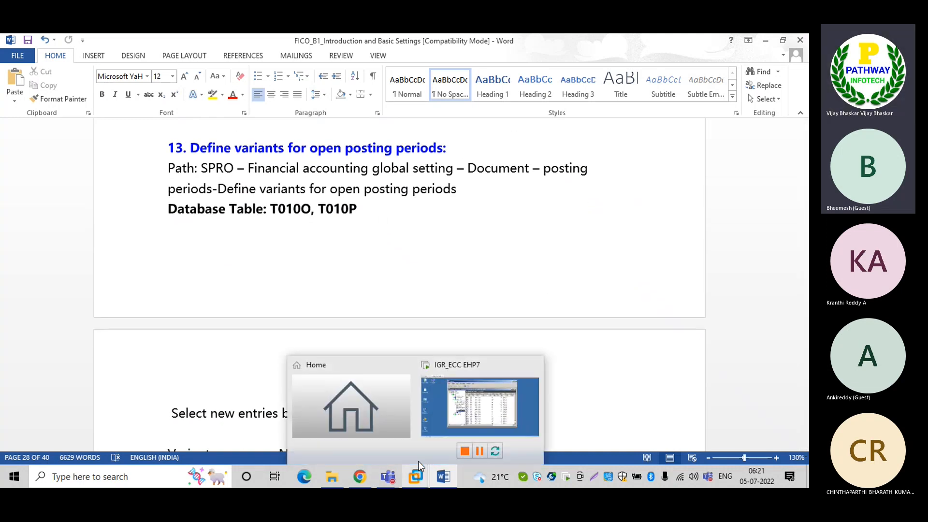
click(451, 410)
click(648, 108)
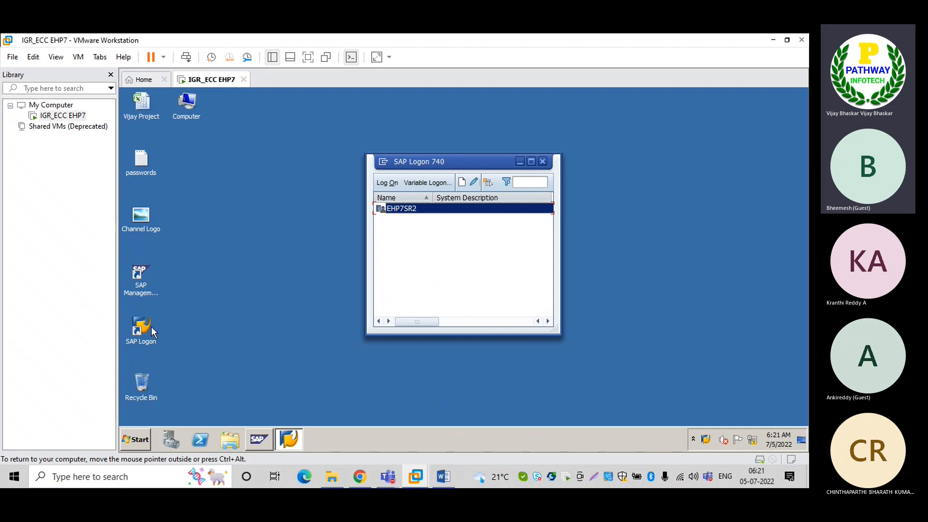
double_click(404, 212)
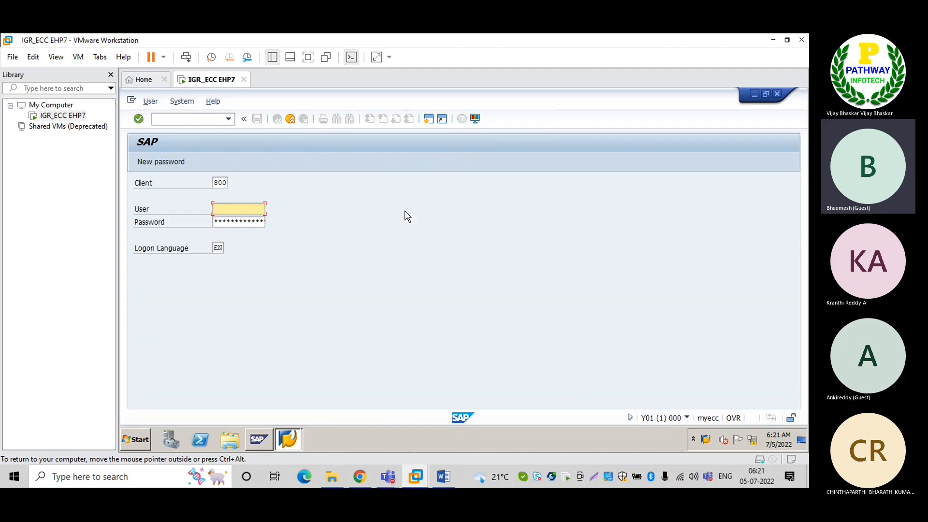
text(idadmin)
key(Tab)
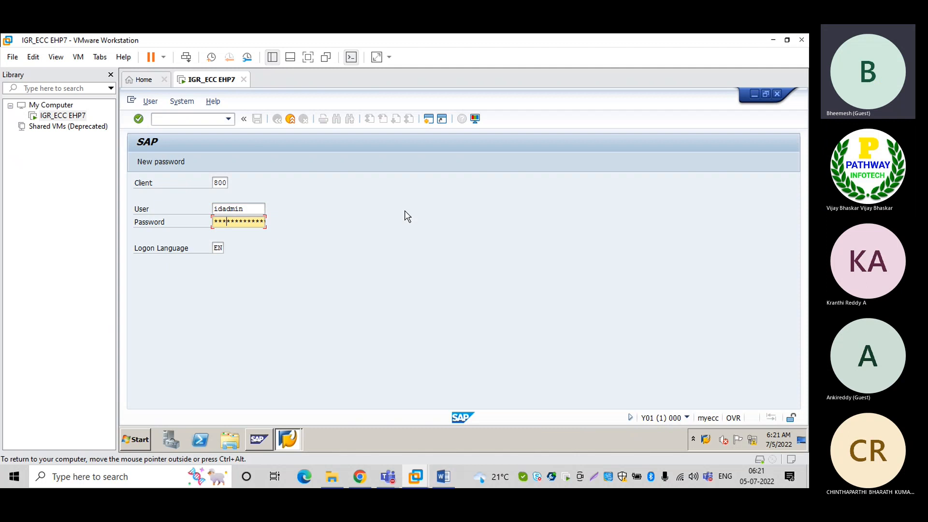
key(Return)
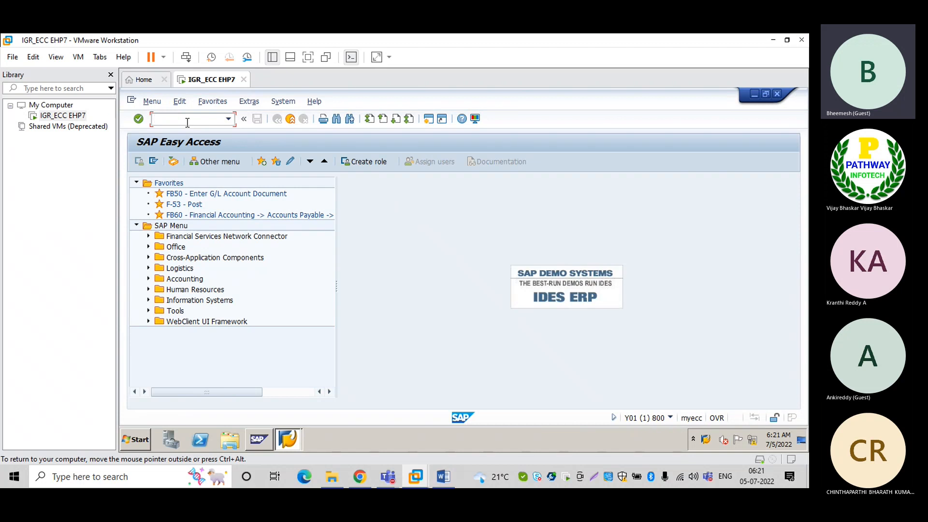
Run transaction ob39
text(ob39)
key(Return)
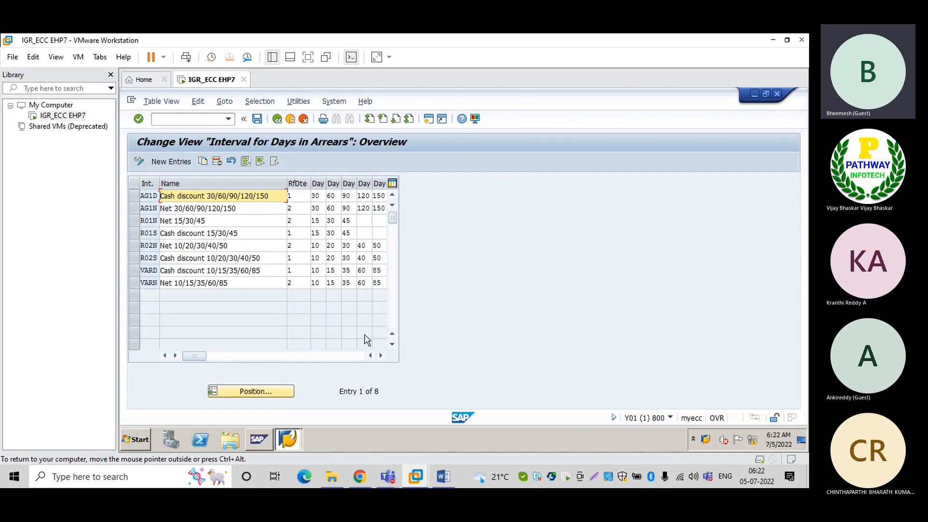
Return to the Word notes and look up section 10's transaction code for assigning a company code to a fiscal year variant, highlighting it
click(443, 477)
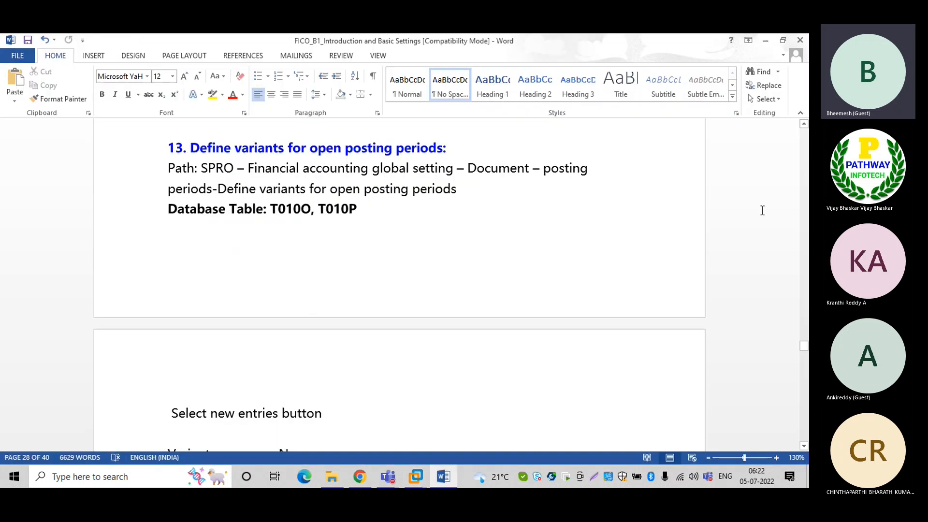
scroll(805, 144, up, 20)
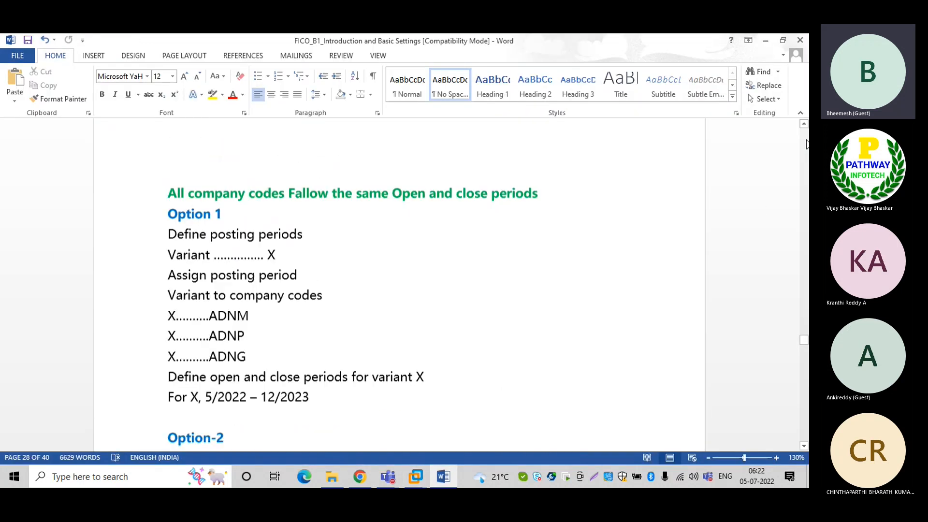
scroll(805, 144, up, 20)
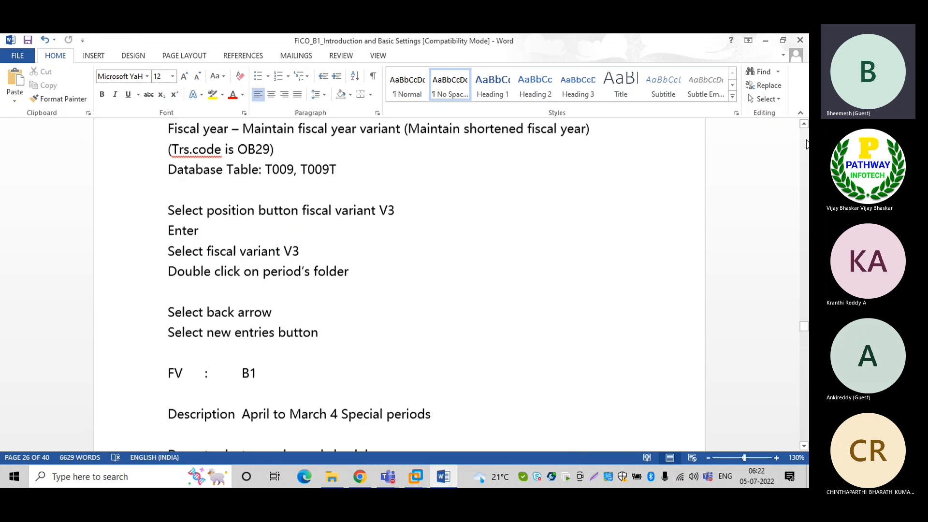
scroll(805, 143, up, 20)
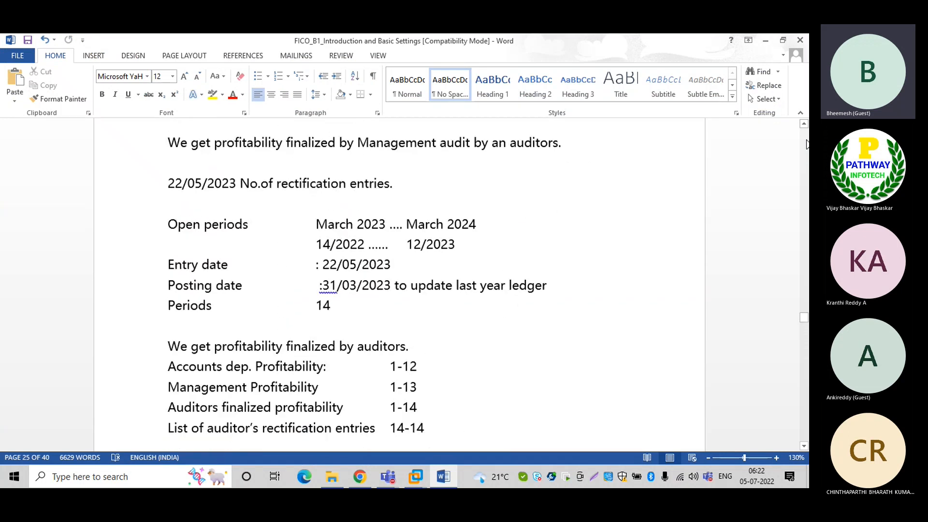
click(806, 141)
click(806, 141)
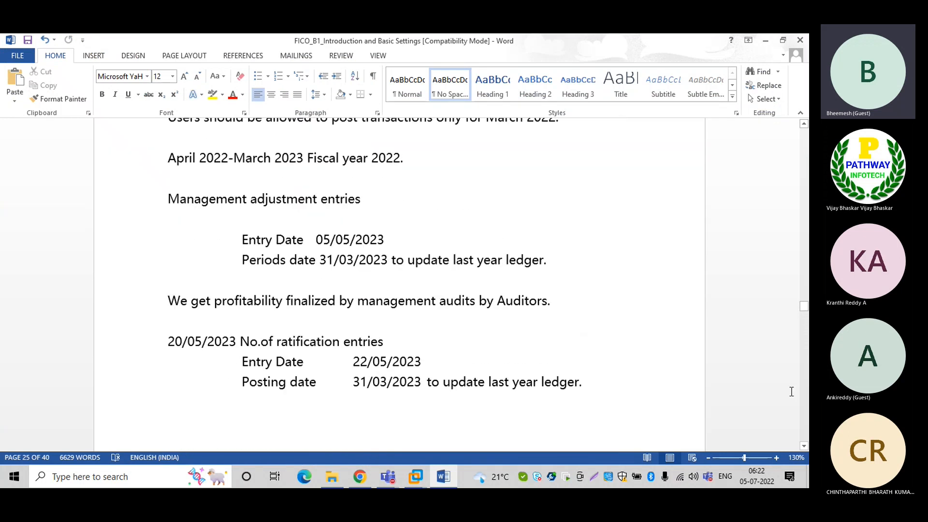
click(805, 409)
click(805, 409)
click(805, 412)
click(805, 411)
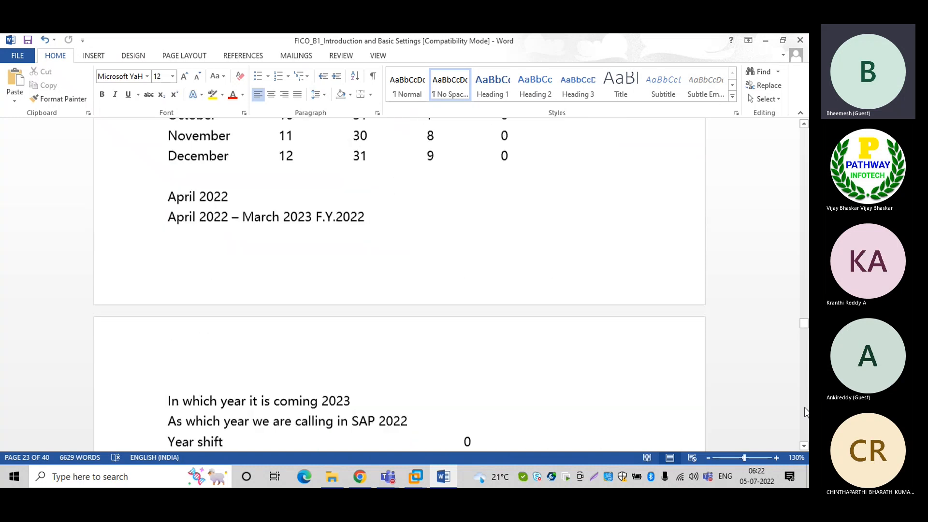
click(805, 411)
click(805, 412)
click(805, 412)
click(805, 412)
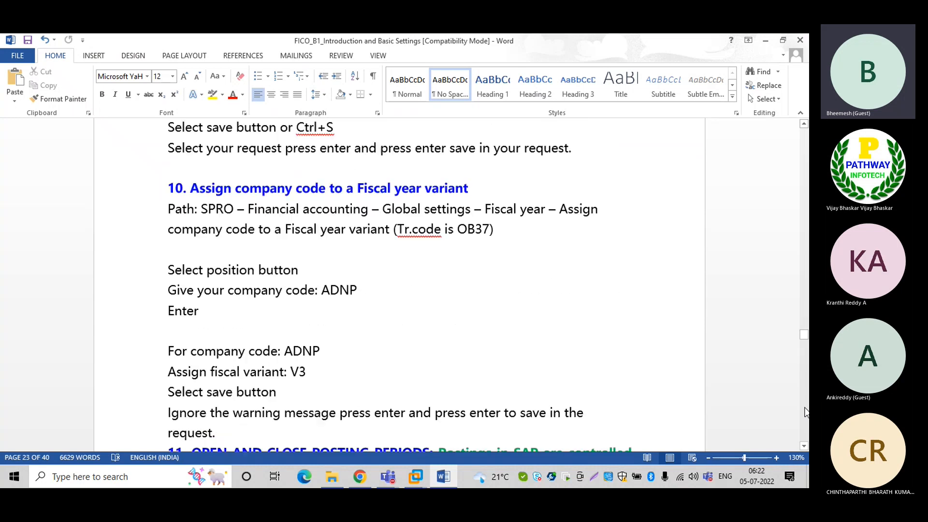
double_click(475, 221)
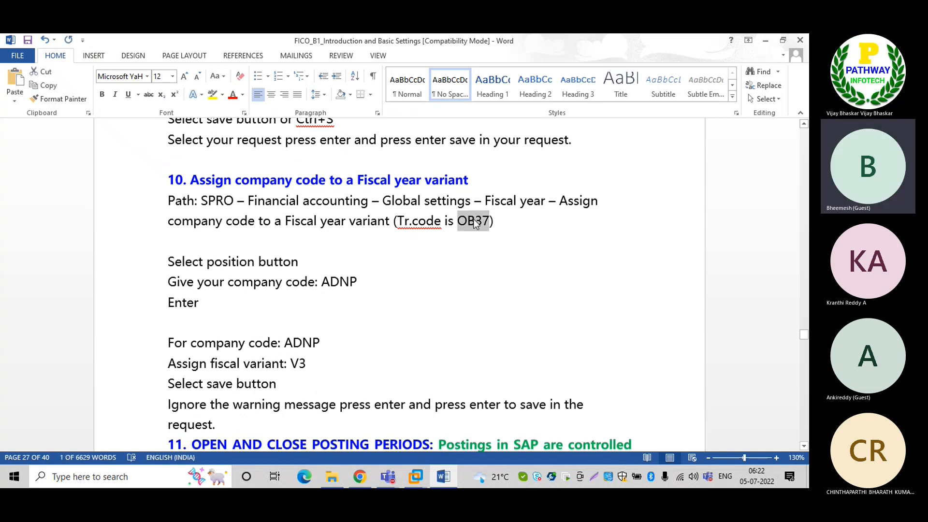
Switch back to the SAP virtual machine and run transaction OB37 using /nob37
key(alt+Tab)
click(215, 121)
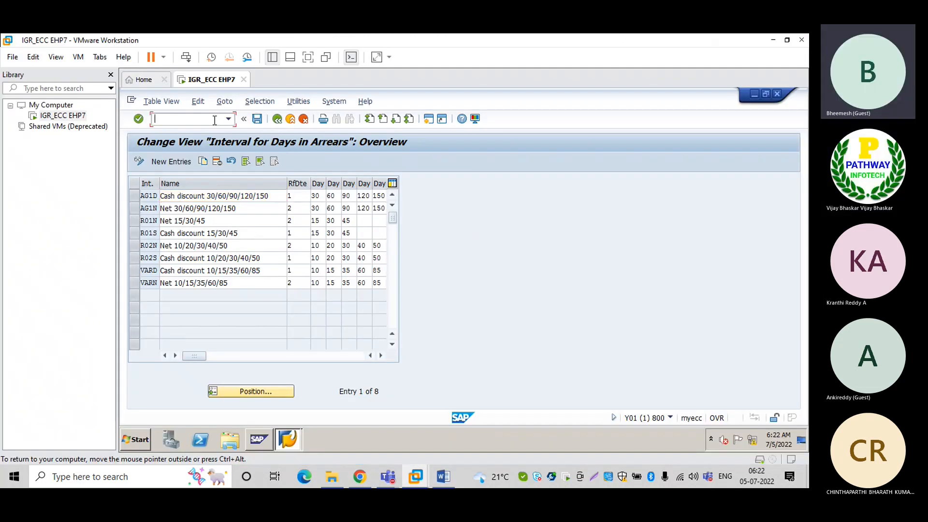
text(/nob37)
key(Return)
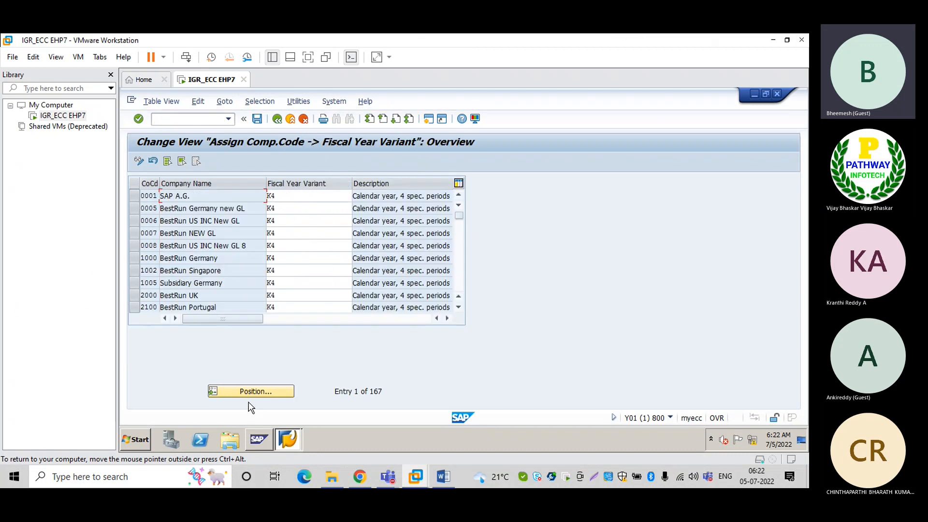
Position the fiscal year variant assignment list at the company codes matching ADN*
click(242, 392)
text(ADN*)
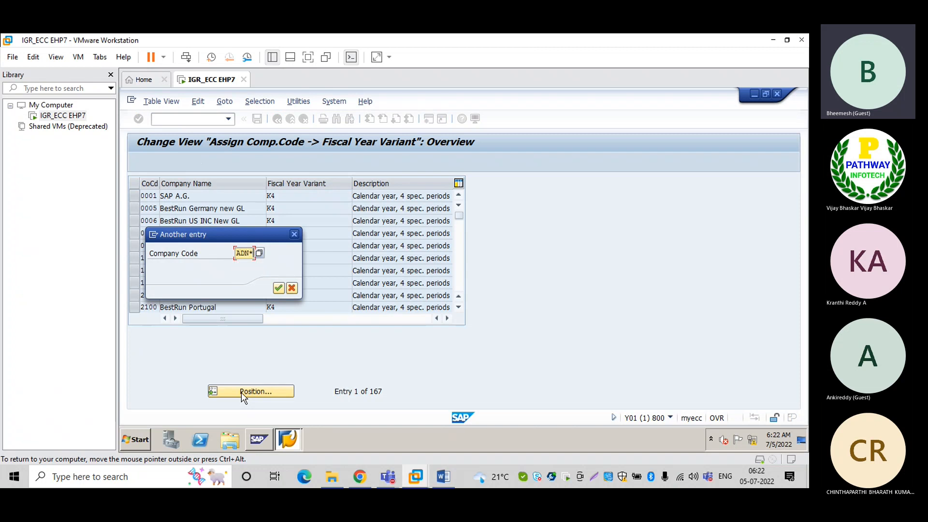
key(Return)
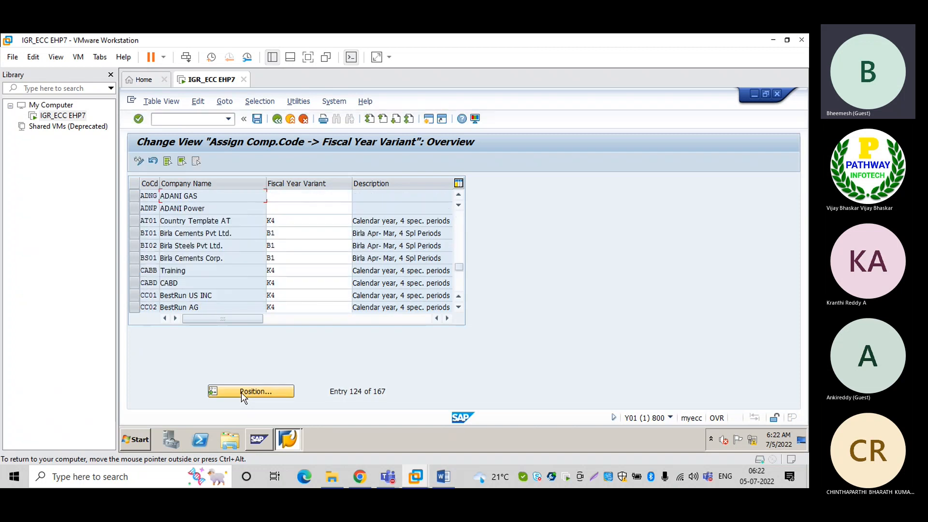
Assign fiscal year variant V3 to company codes ADNG (ADANI GAS) and ADNP (ADANI Power)
click(279, 197)
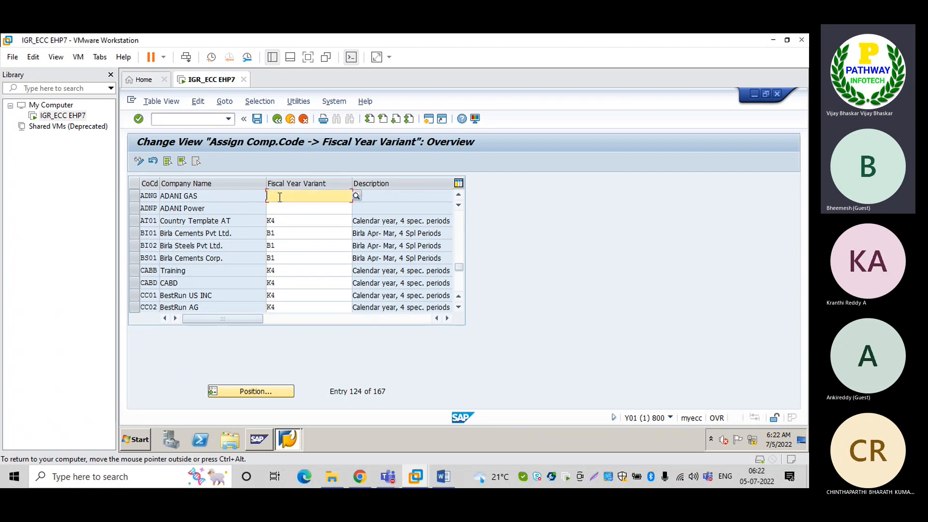
click(356, 196)
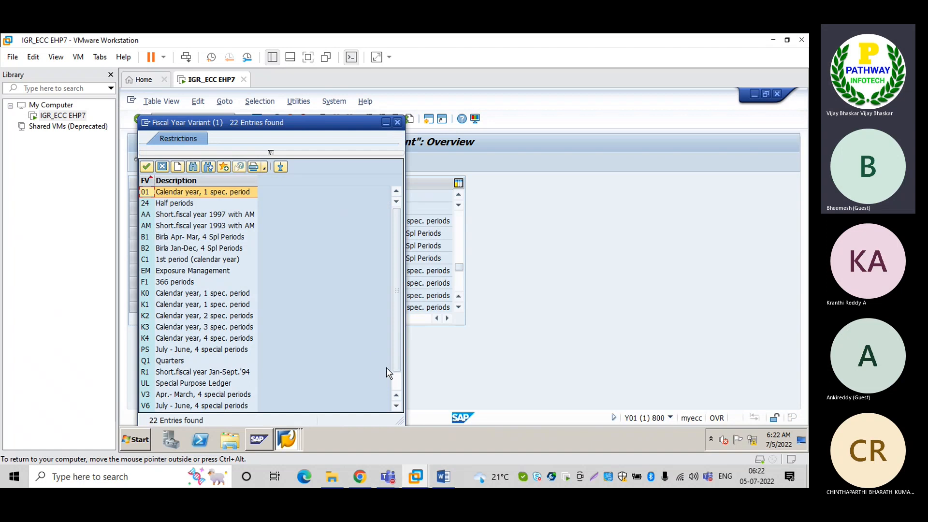
double_click(145, 398)
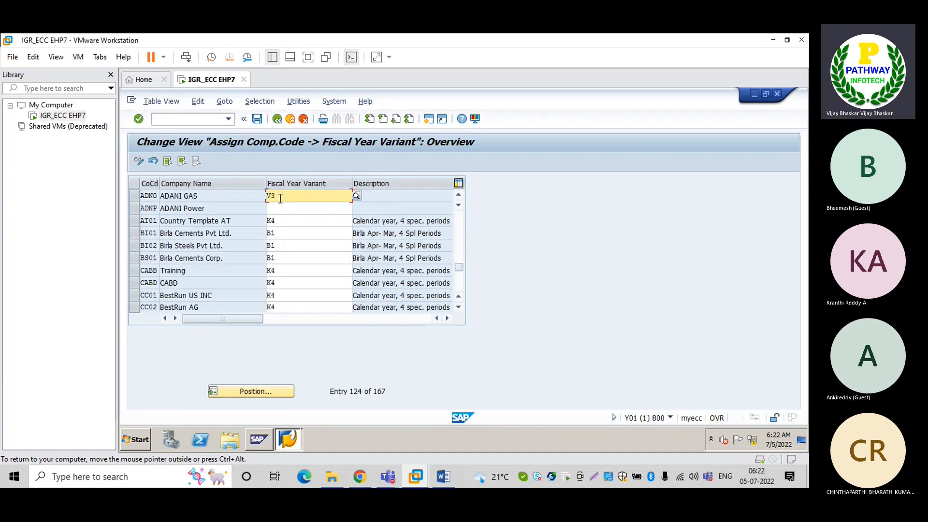
click(271, 208)
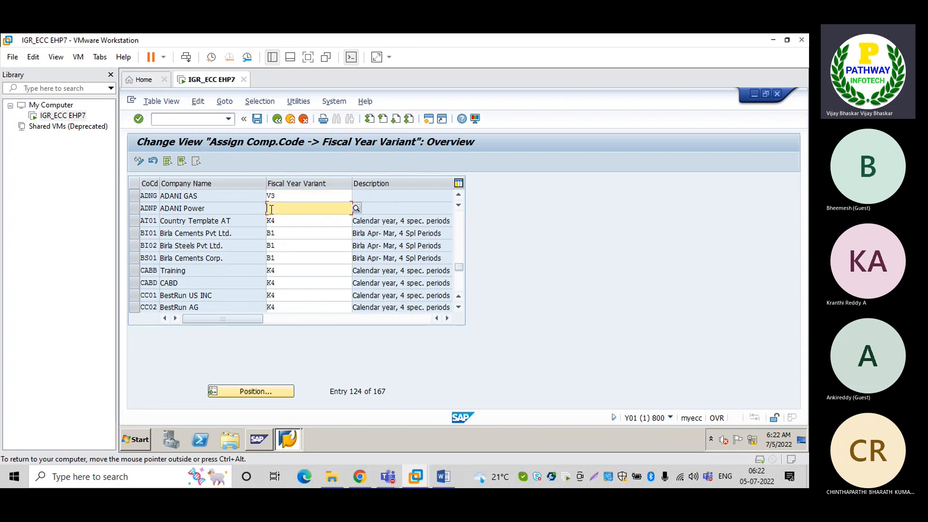
text(V3)
key(Return)
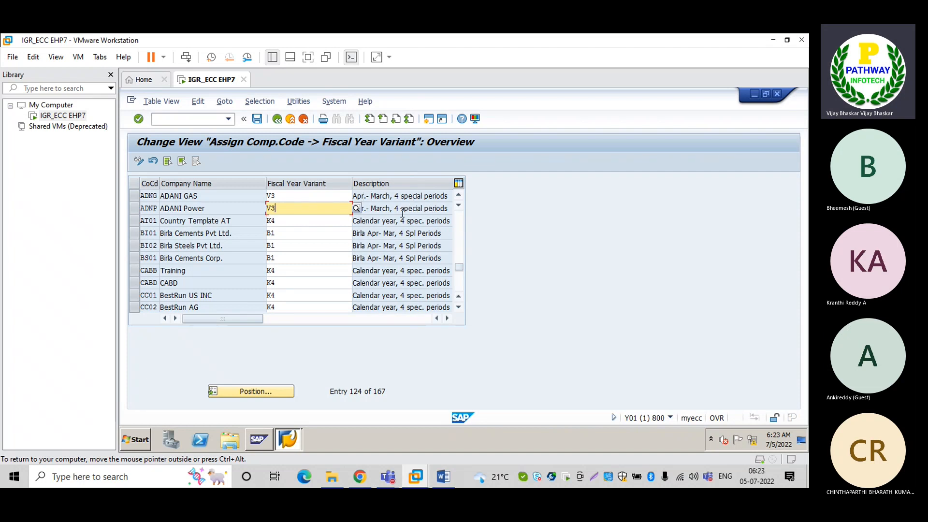
Save the fiscal year variant assignments in customizing request Y01K900064, FI Basic Settings of ADANI Group
key(ctrl+s)
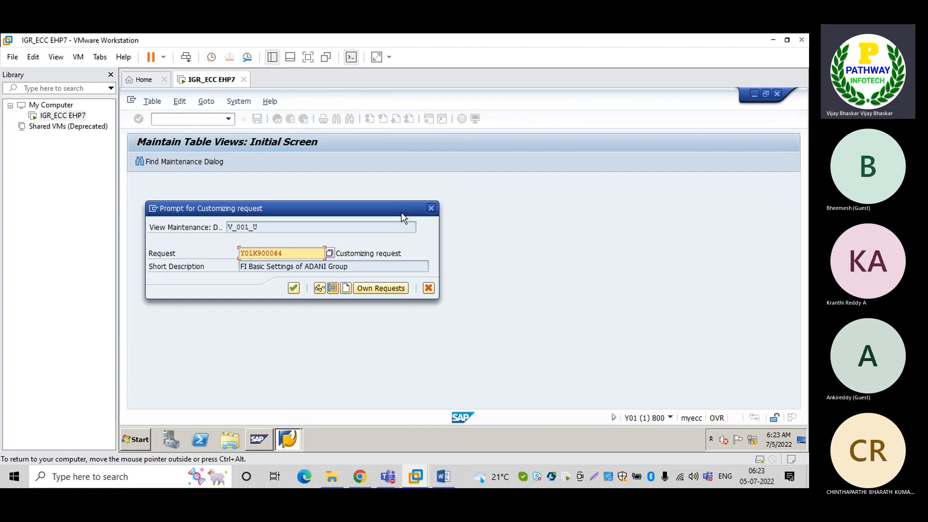
click(330, 254)
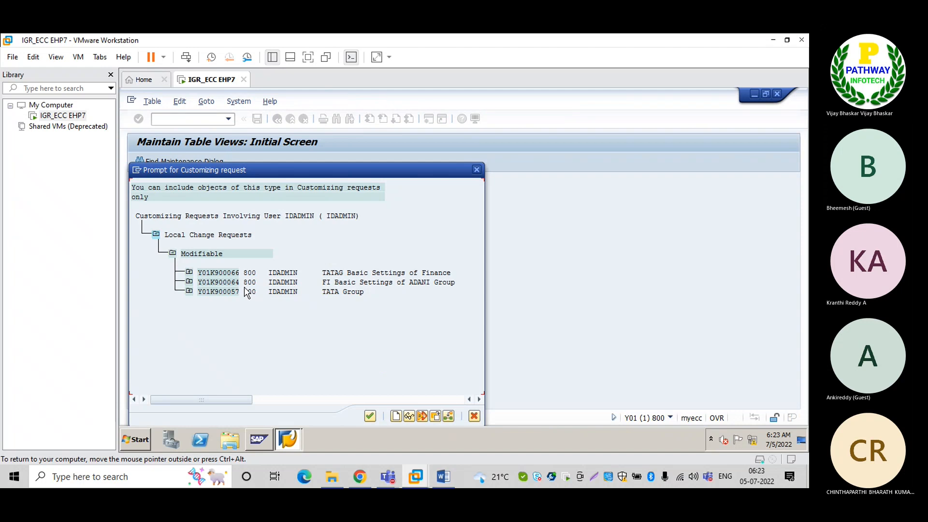
double_click(230, 282)
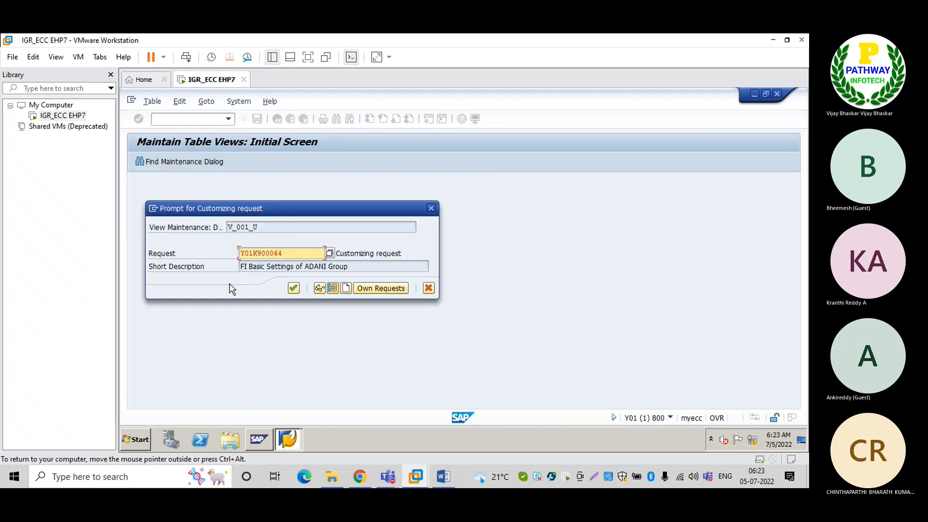
click(293, 288)
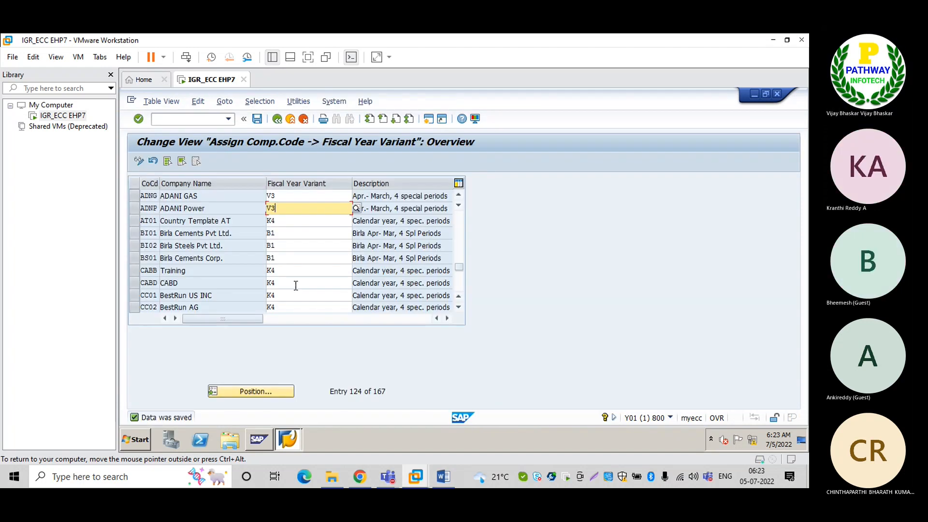
Switch to the Word notes and find section 13 on defining variants for open posting periods
mouse_move(443, 476)
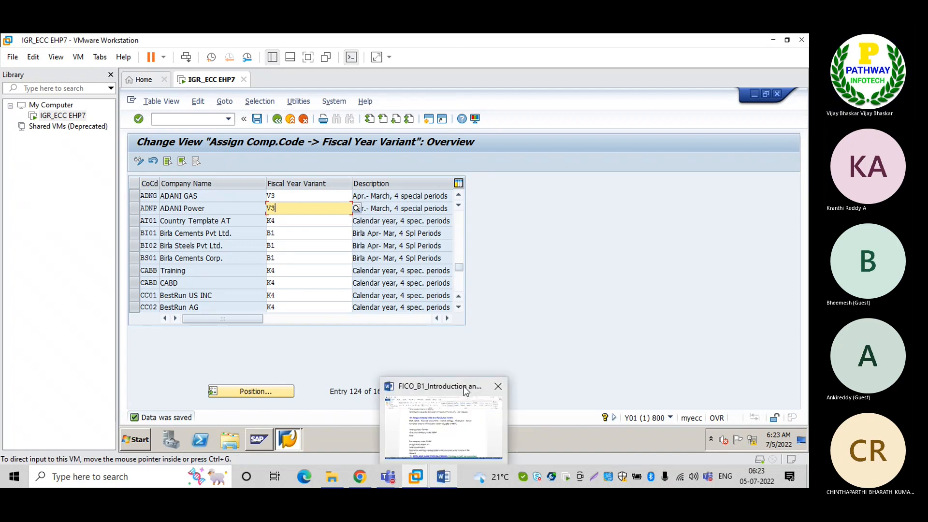
click(465, 390)
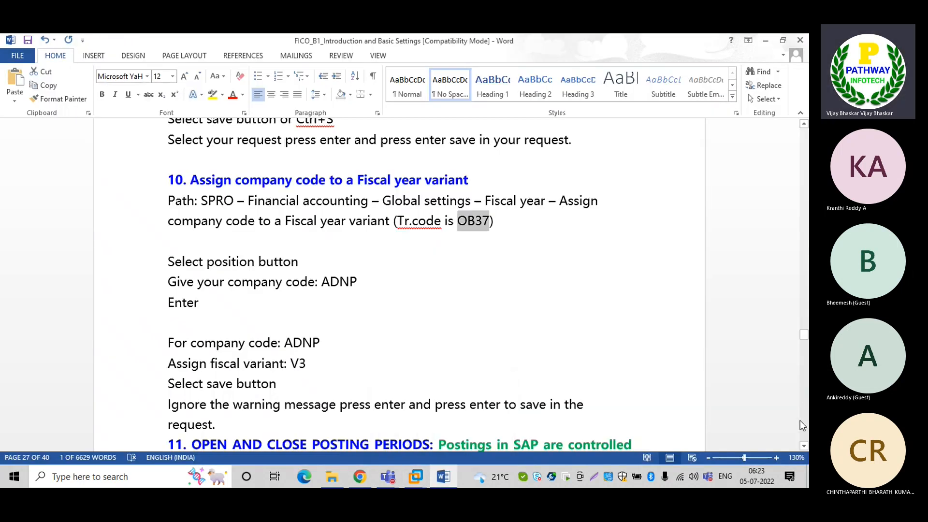
scroll(801, 422, down, 15)
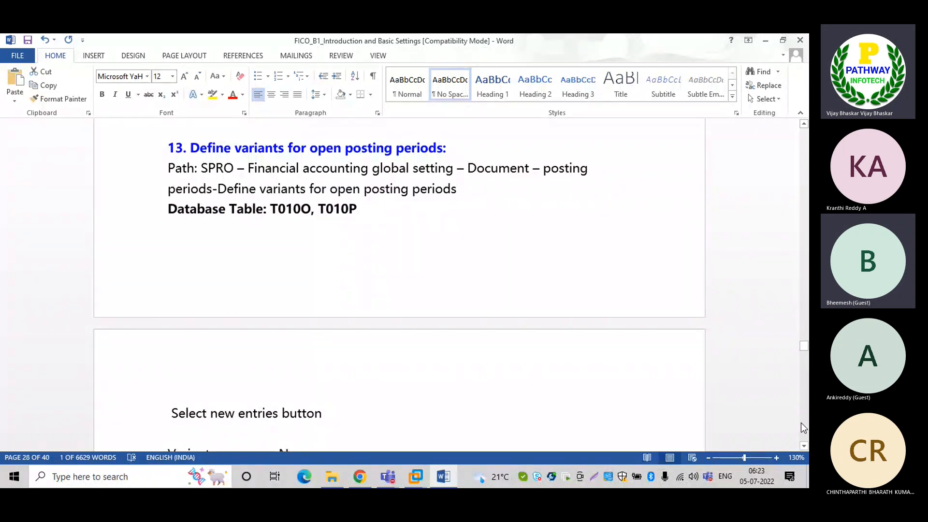
scroll(801, 422, down, 5)
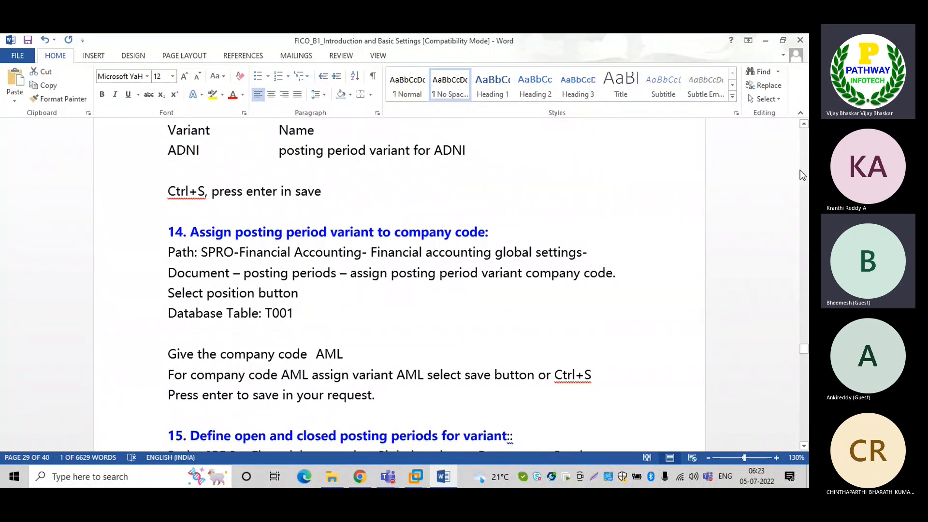
scroll(802, 143, up, 5)
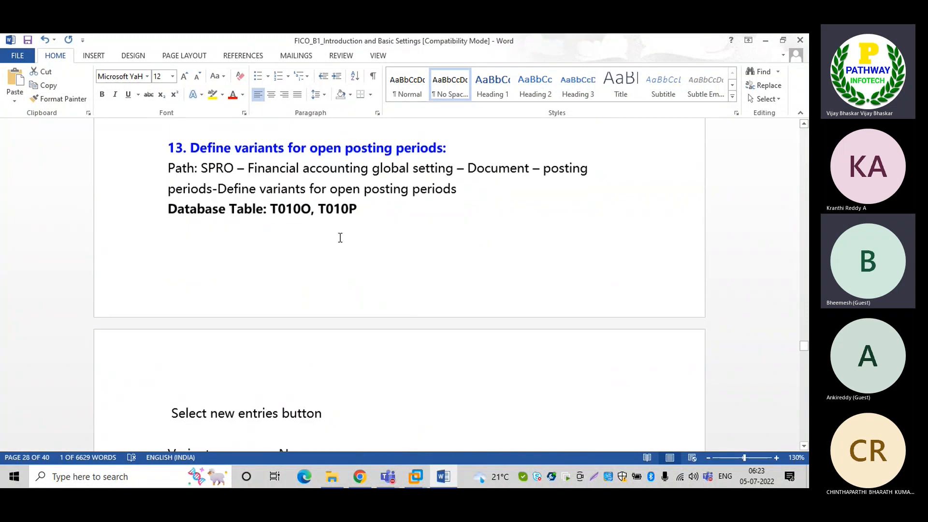
Switch back to the SAP virtual machine, run /nspro and display the SAP Reference IMG
key(alt+Tab)
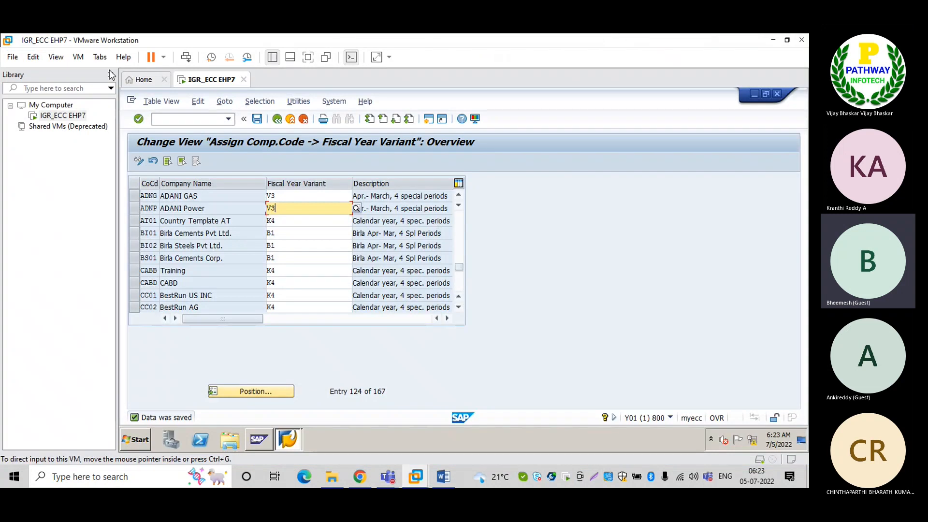
click(206, 121)
text(/nspro)
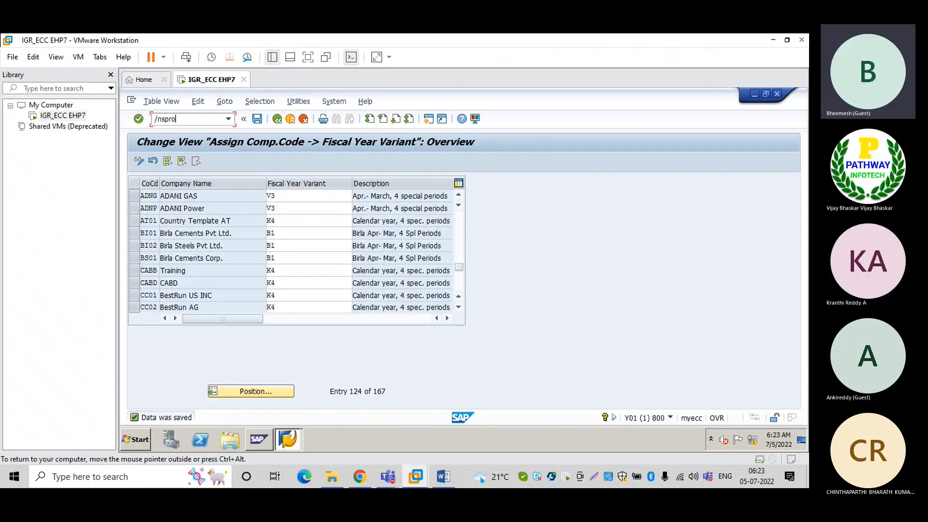
key(Return)
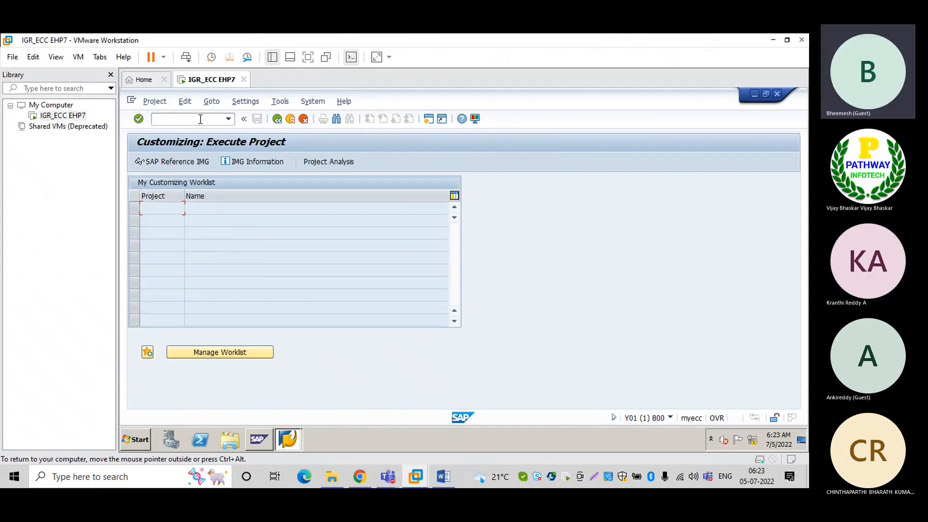
click(174, 162)
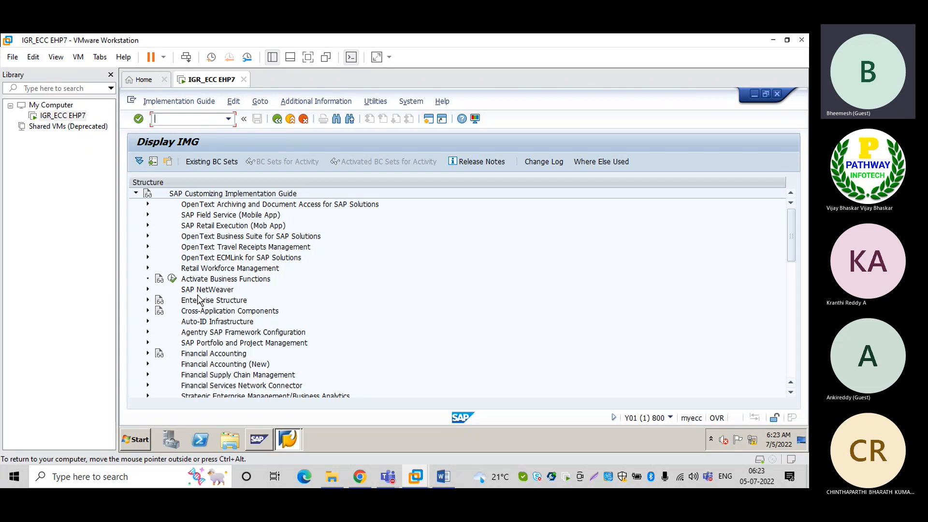
Check section 13's customizing path in the Word notes and return to the SAP virtual machine
key(alt+Tab)
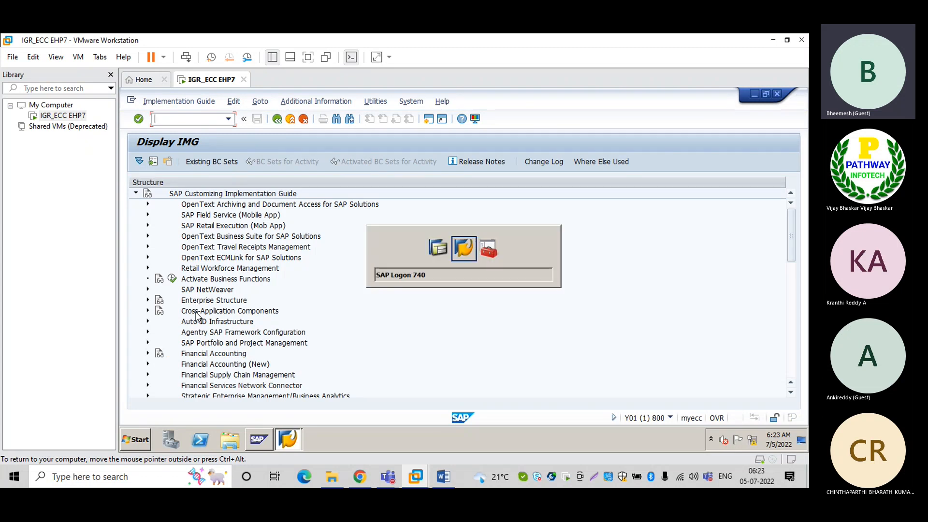
key(alt+Tab)
key(alt+Tab)
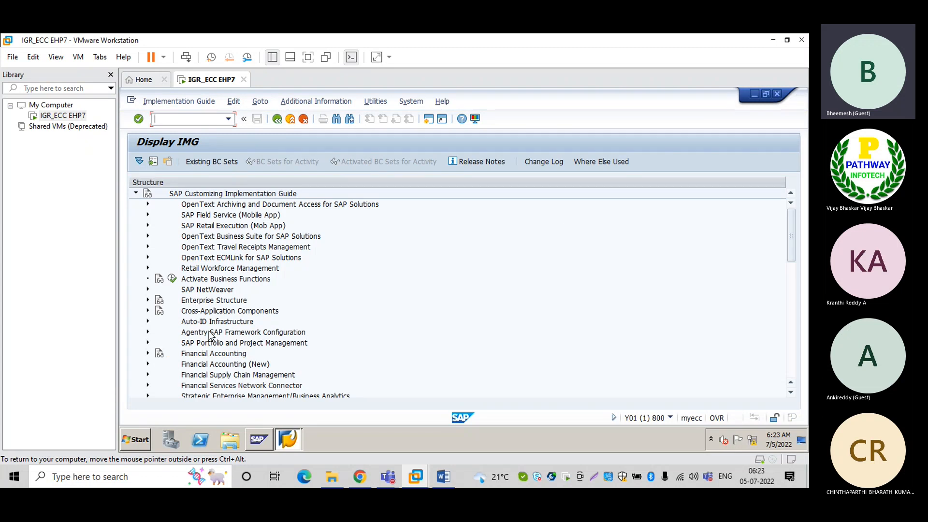
click(443, 476)
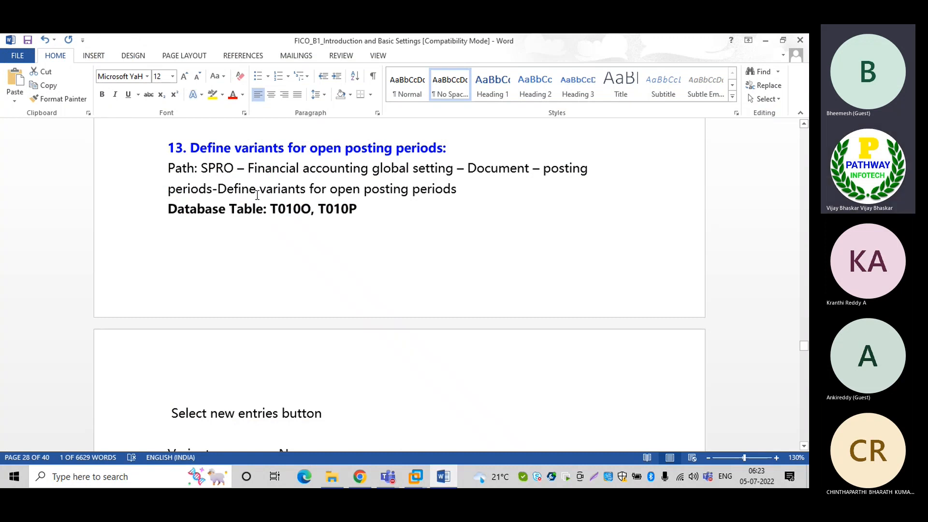
key(alt+Tab)
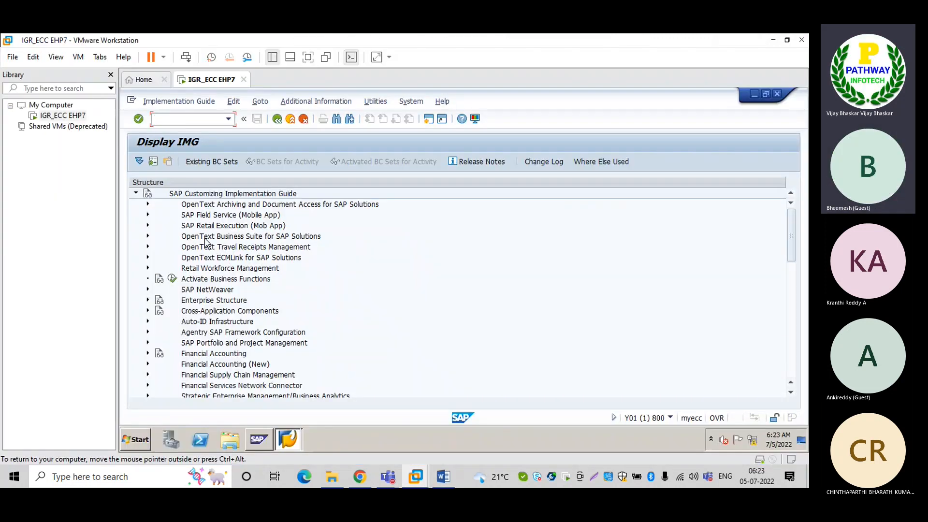
Expand Financial Accounting and its Financial Accounting Global Settings node in the IMG structure
click(196, 302)
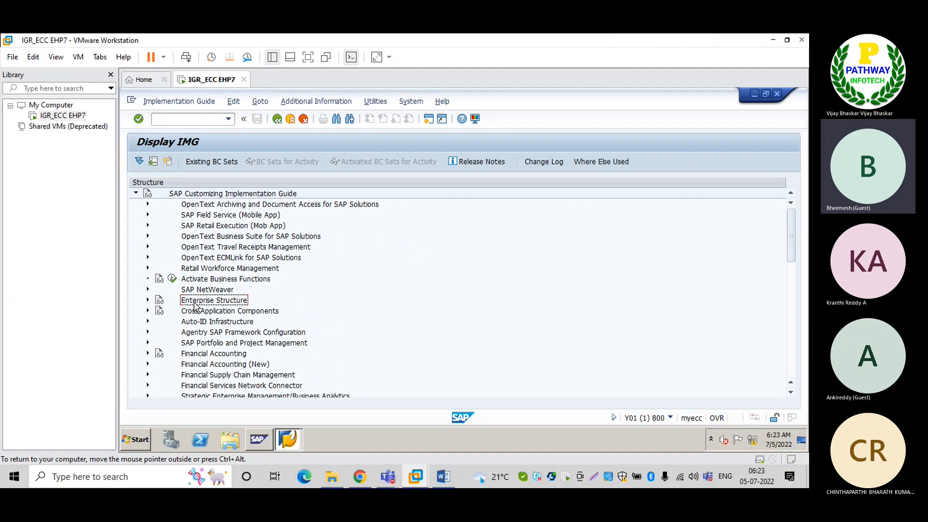
key(Down)
key(Down)
key(Down)
key(Down)
key(Down)
key(Right)
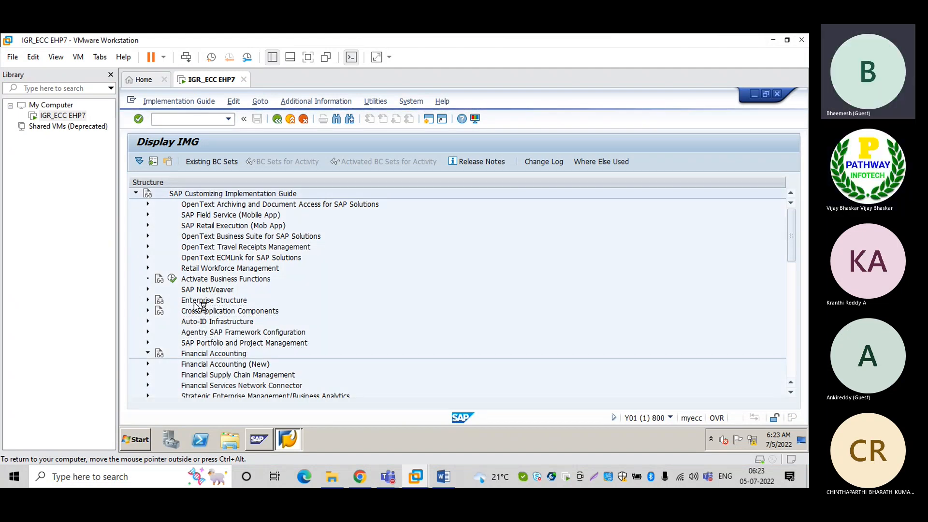
key(Down)
key(Right)
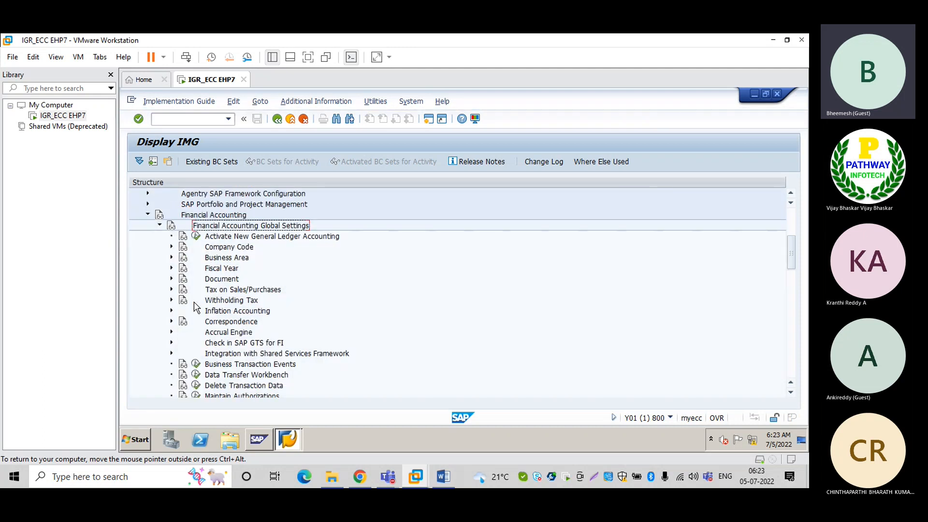
Recheck in the Word notes which nodes follow the global settings in section 13's path, and switch back to SAP
click(434, 477)
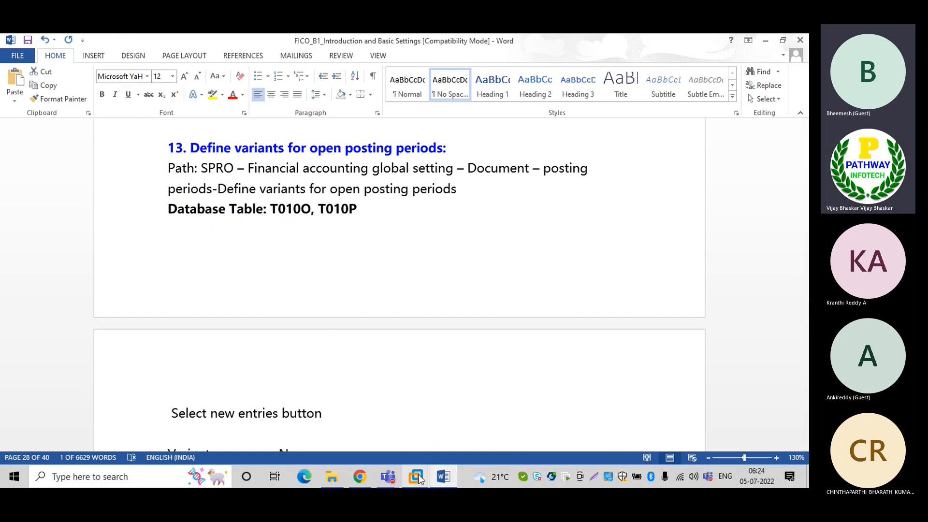
mouse_move(418, 478)
click(451, 414)
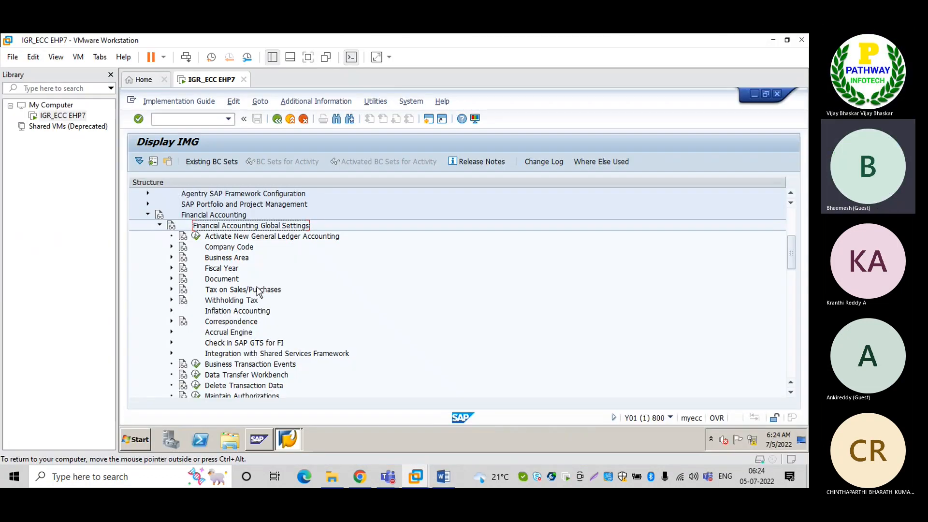
Expand Document and Posting Periods under the global settings and open the activity Define Variants for Open Posting Periods
click(220, 280)
double_click(220, 280)
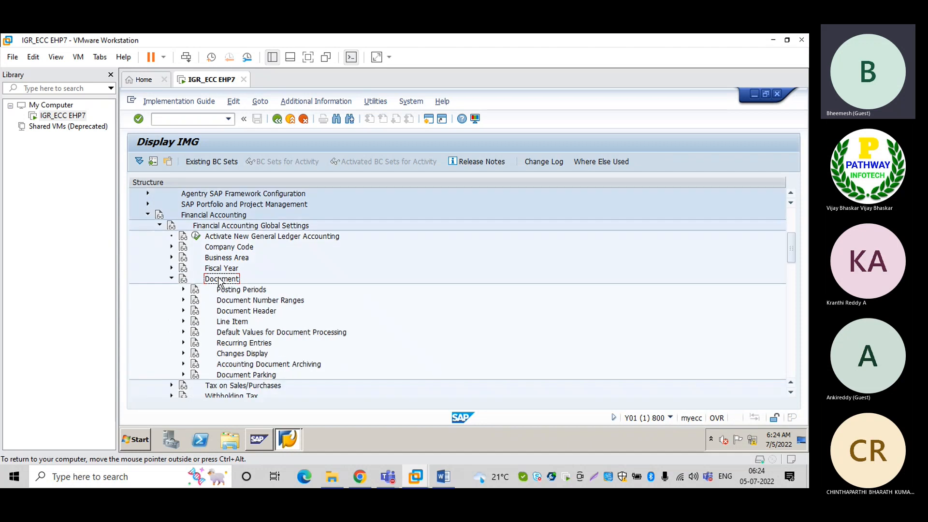
key(Down)
key(Right)
key(Down)
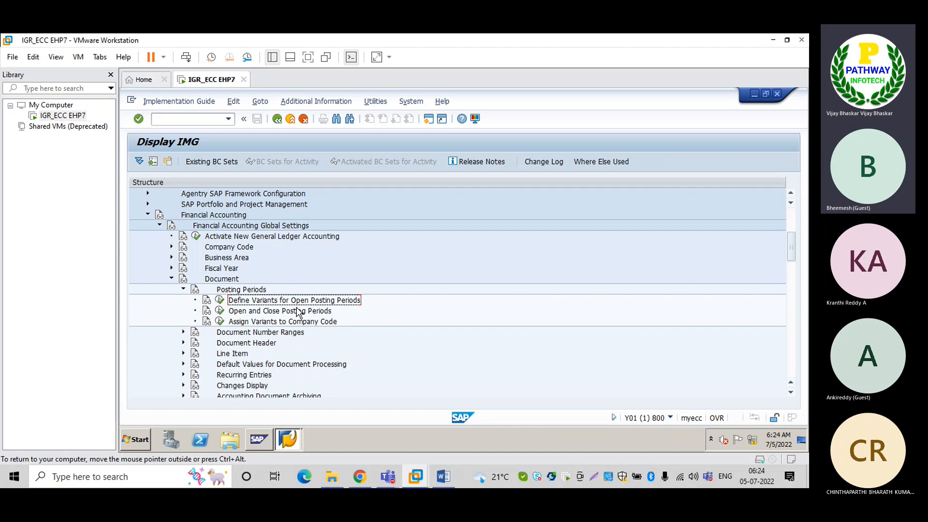
click(220, 303)
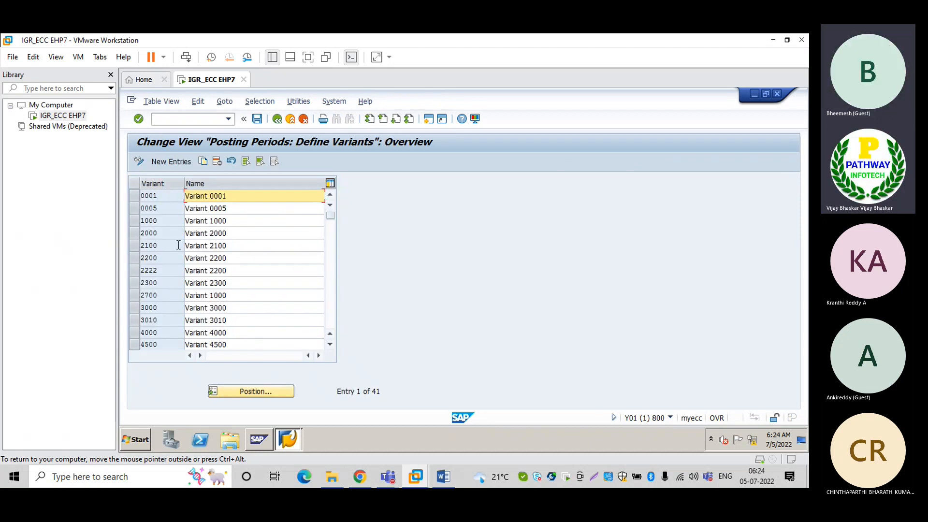
Create a new posting period variant ADAN named "Posting Period variant of ADANI GRP"
click(169, 167)
text(ADAN)
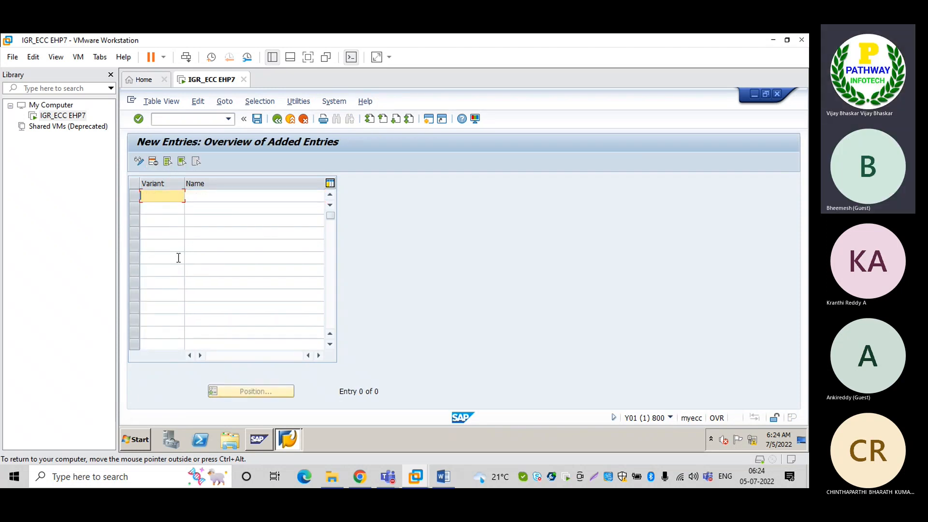
key(Tab)
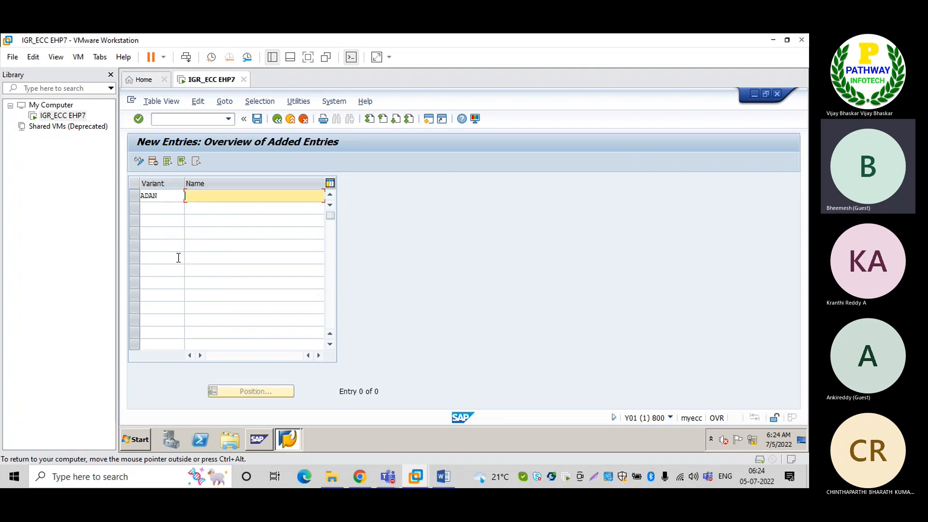
text(Posting P)
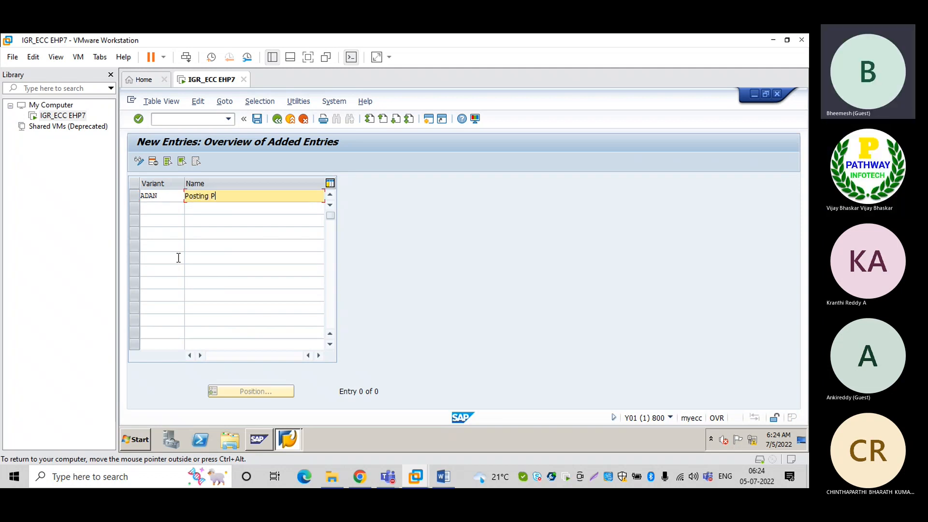
text(eriod variant of ADANI GRP)
key(Return)
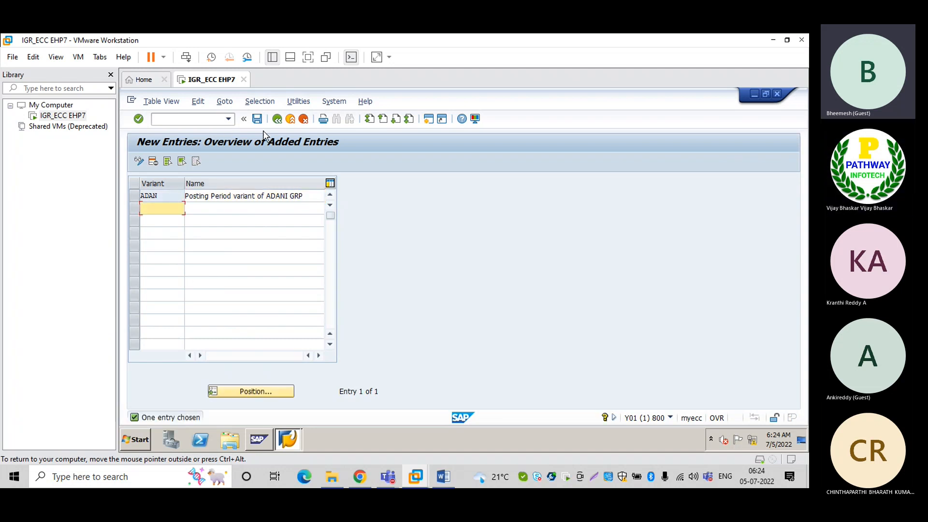
Save the new variant under customizing request Y01K900064 and return to the IMG structure
click(257, 120)
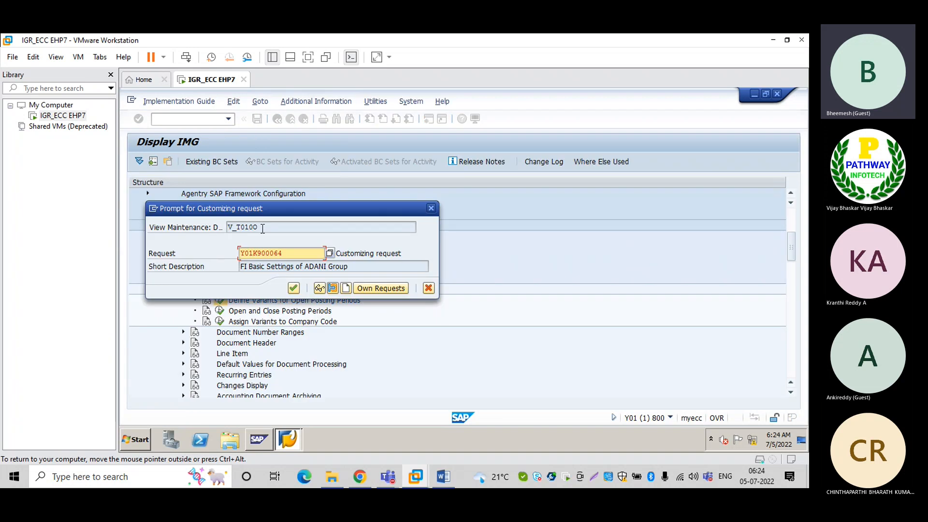
key(Return)
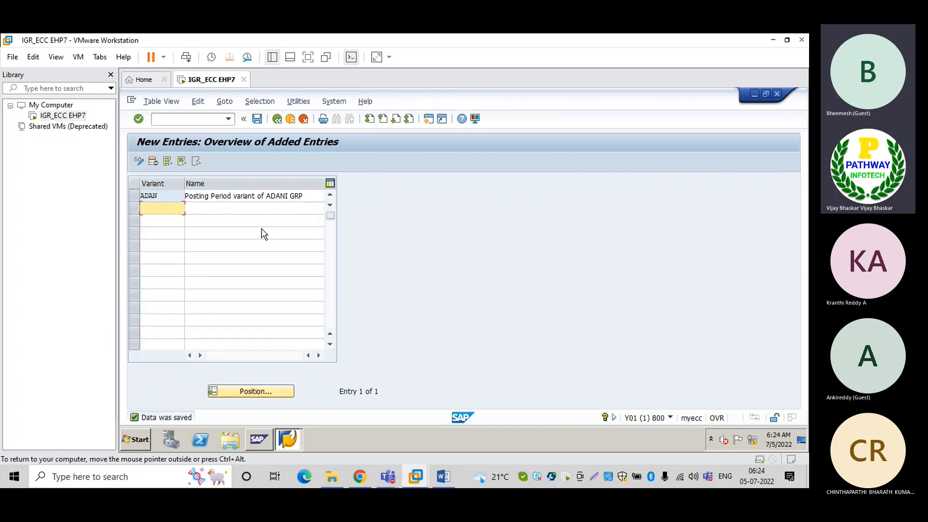
key(F3)
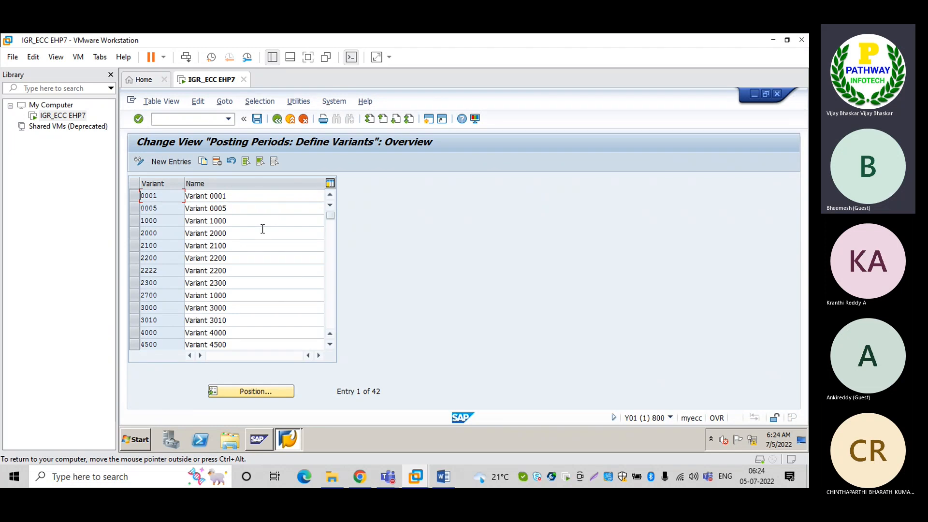
key(F3)
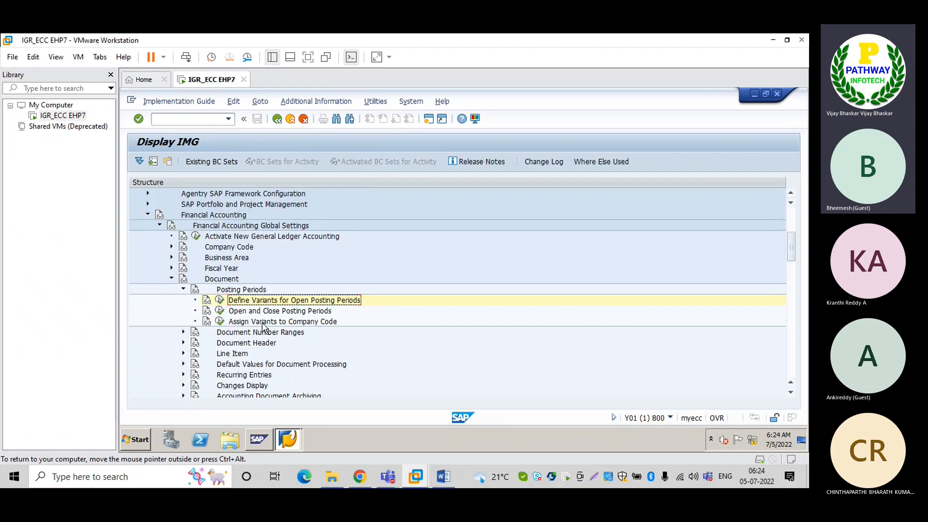
Open the activity Assign Variants to Company Code and position the list at company code ADNG
click(220, 322)
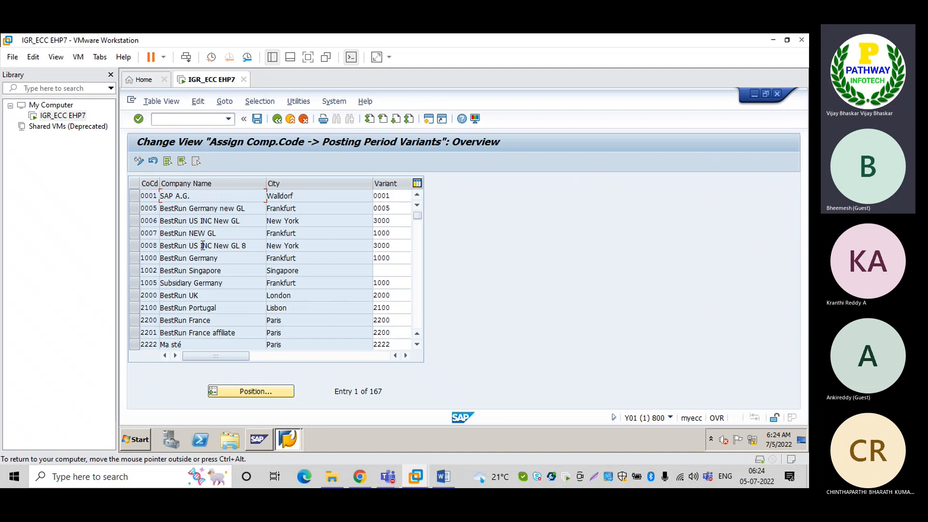
click(255, 393)
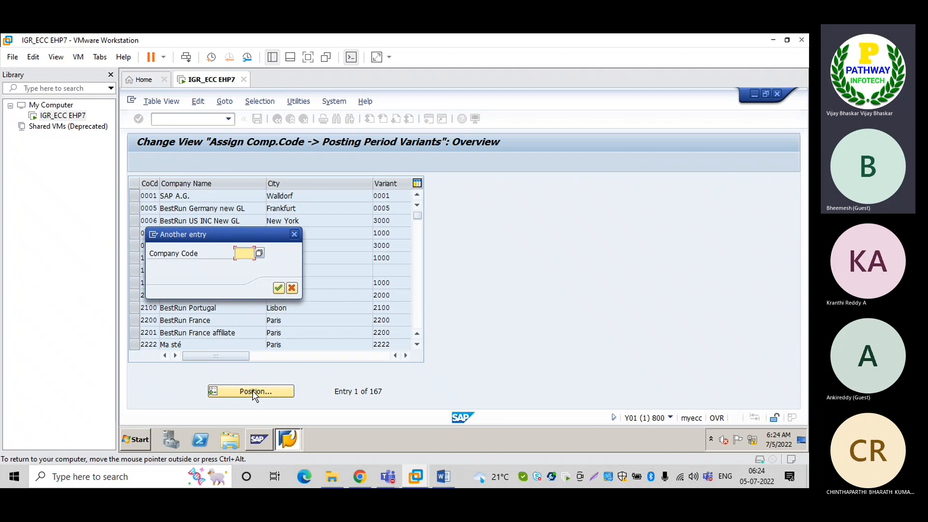
text(ADNG)
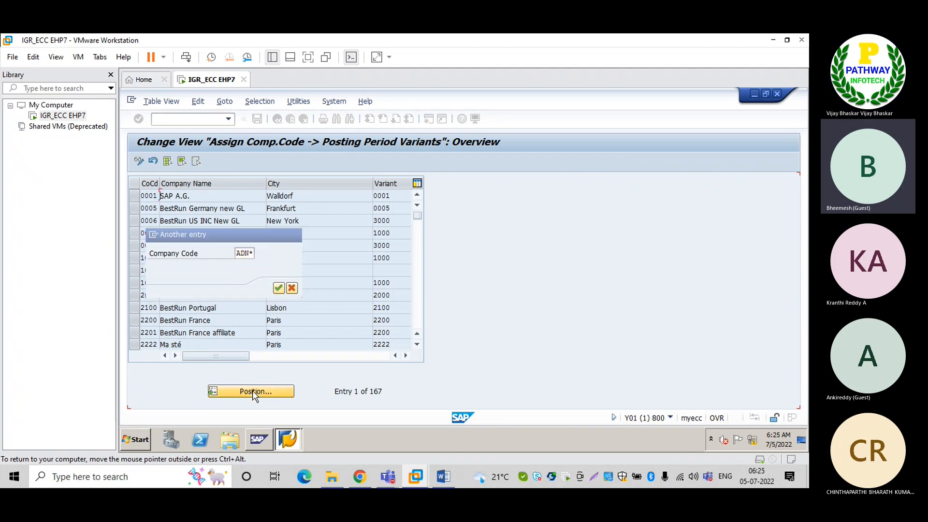
key(Return)
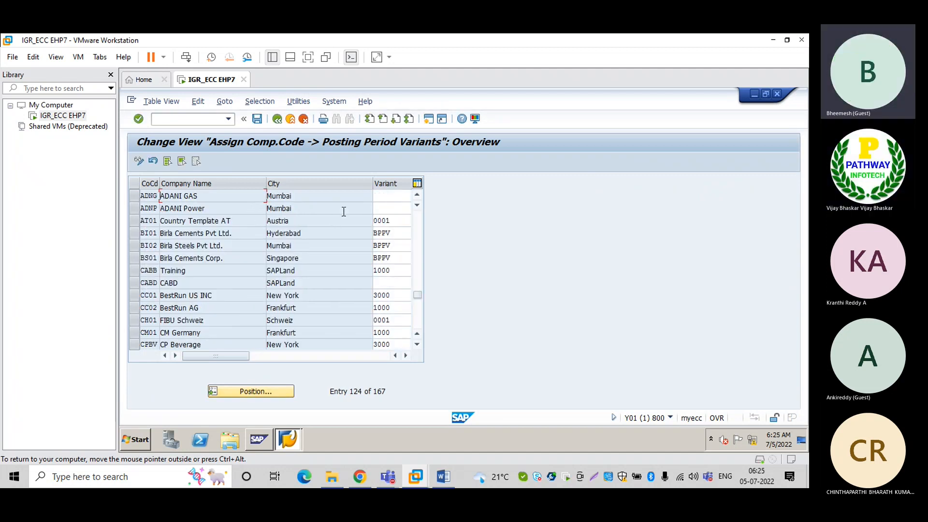
Narrow the City column and assign posting period variant ADAN to company codes ADNG (ADANI GAS) and ADNP (ADANI Power)
click(390, 196)
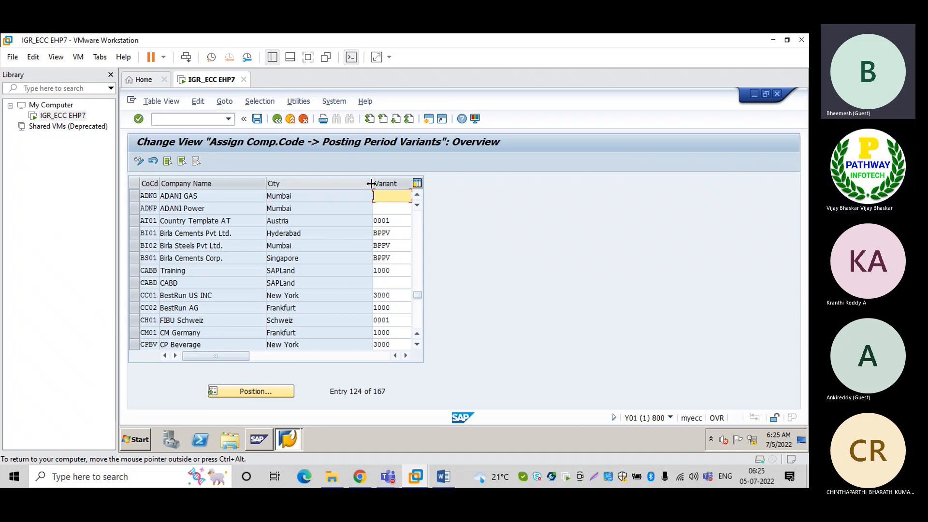
drag(372, 184, 348, 184)
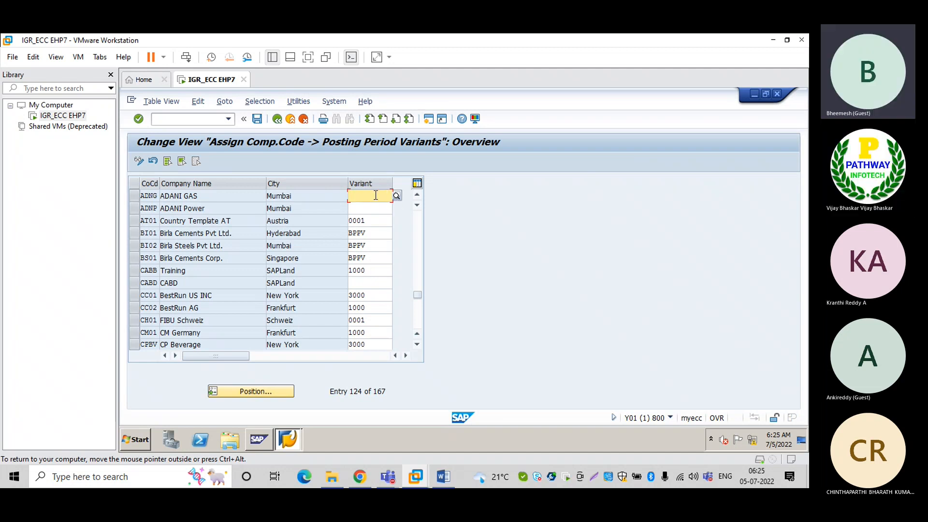
text(AD)
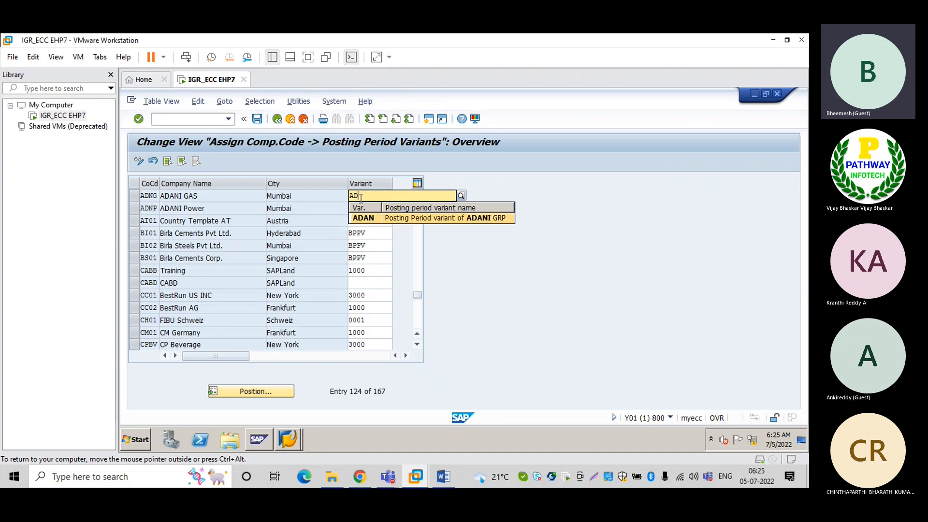
key(Down)
key(Return)
click(362, 208)
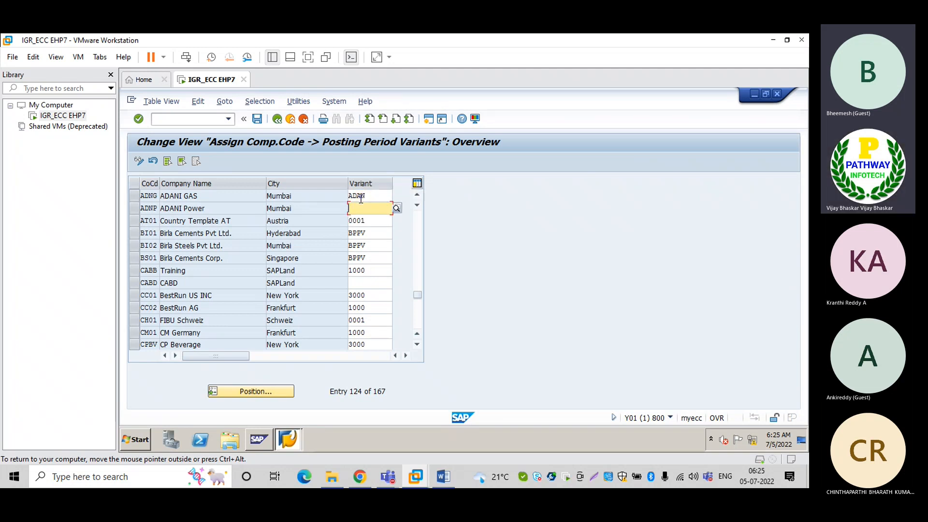
text(ADAN)
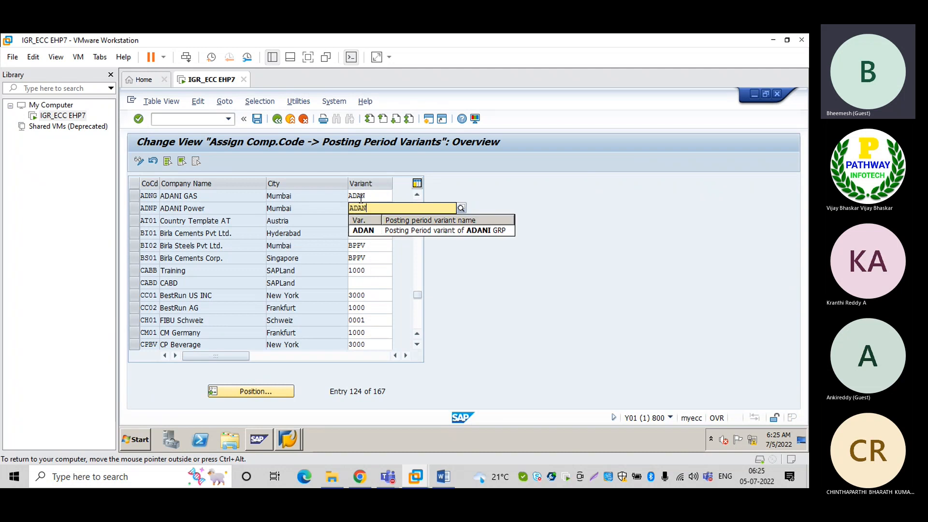
Save the variant assignments under customizing request Y01K900064 and go back to the IMG structure
key(ctrl+s)
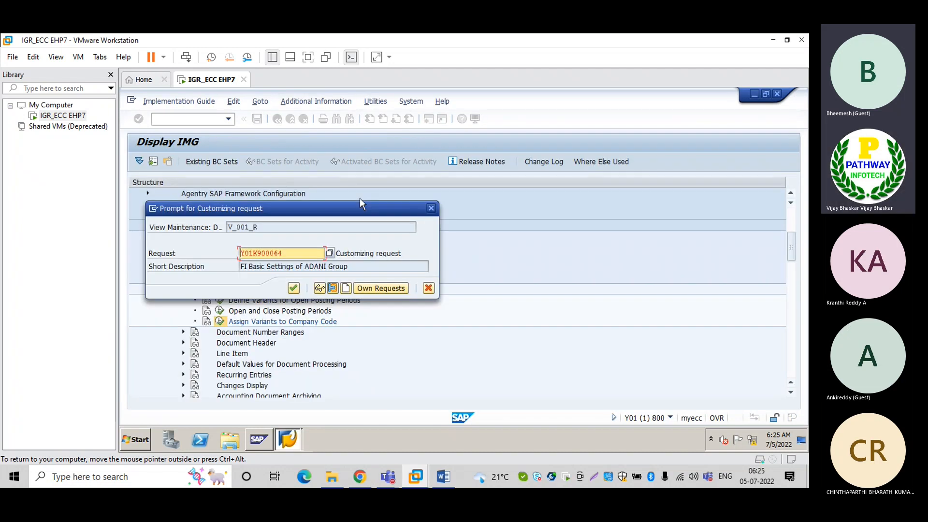
key(Return)
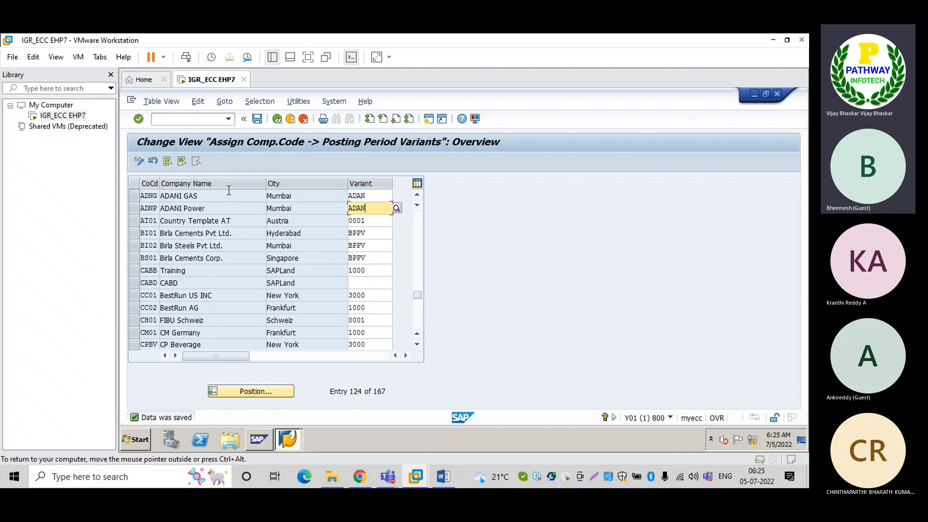
click(276, 121)
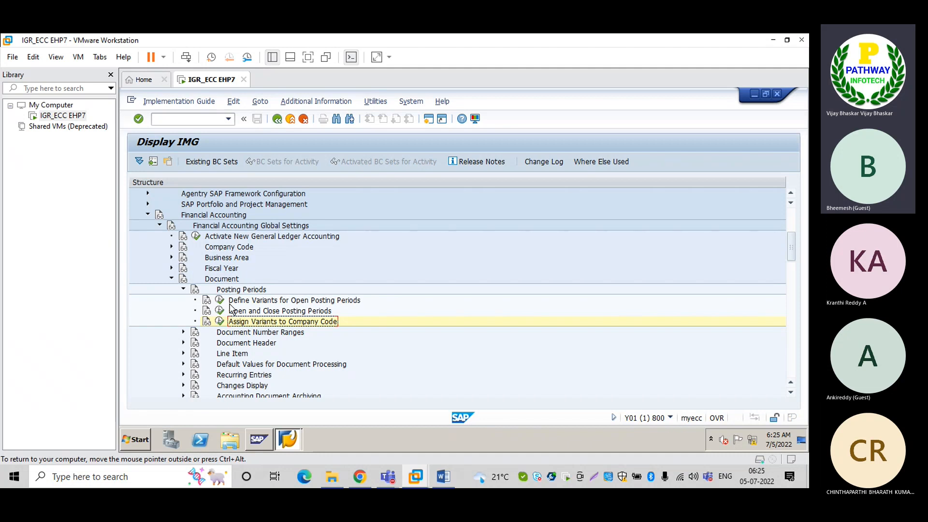
Open the activity Open and Close Posting Periods and start a new entry for variant ADAN
click(246, 301)
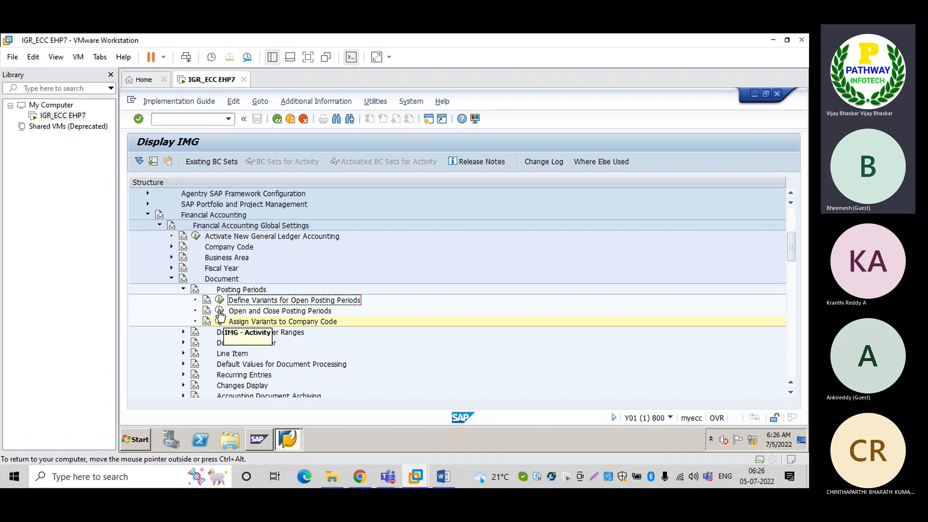
click(220, 312)
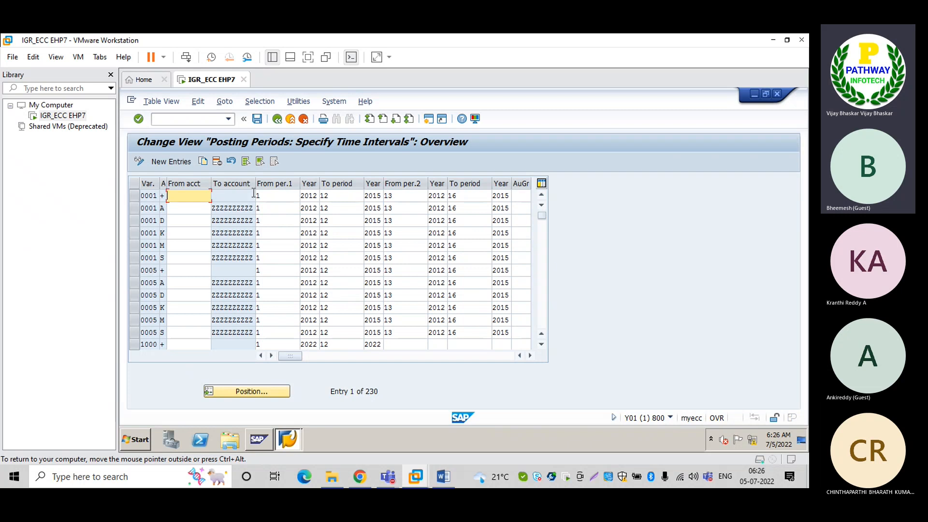
click(170, 162)
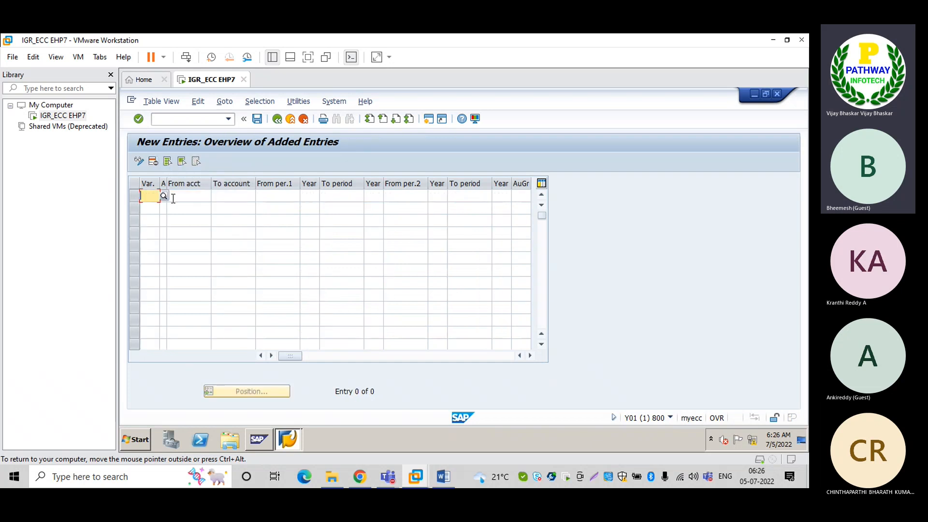
text(AD)
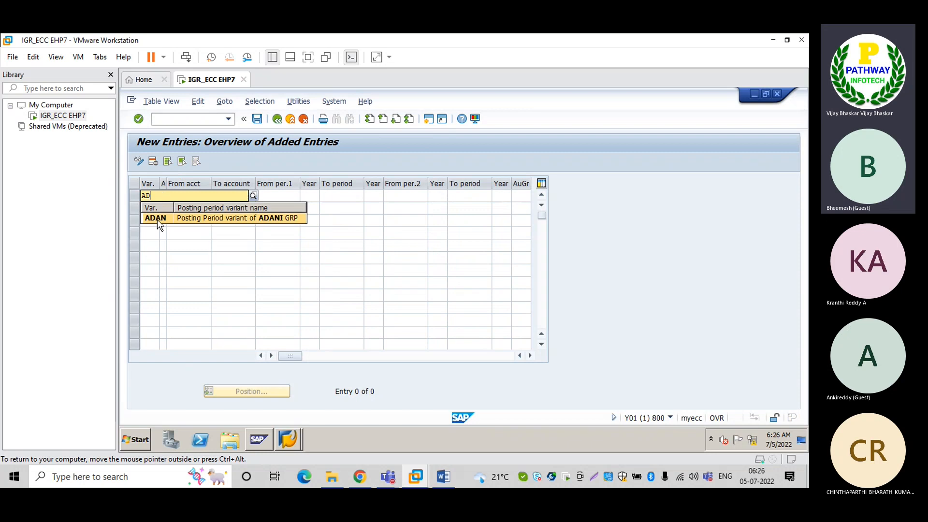
click(158, 219)
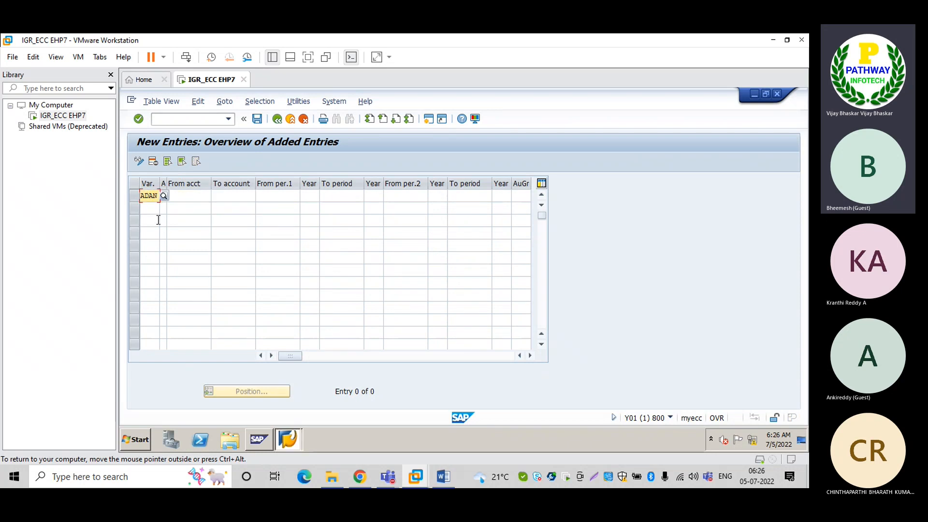
Widen the account type column of the new entries table, with the ADAN row's account type field active
click(181, 194)
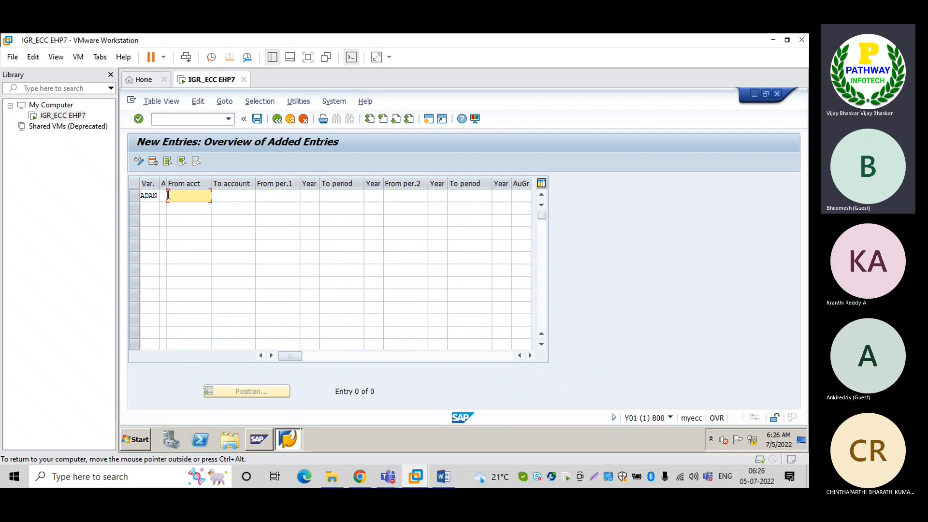
click(164, 195)
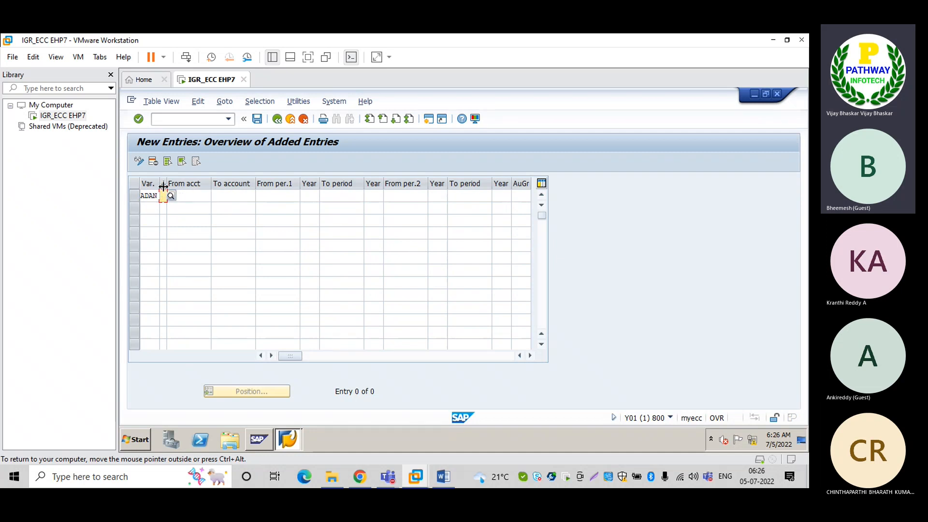
drag(166, 183, 175, 184)
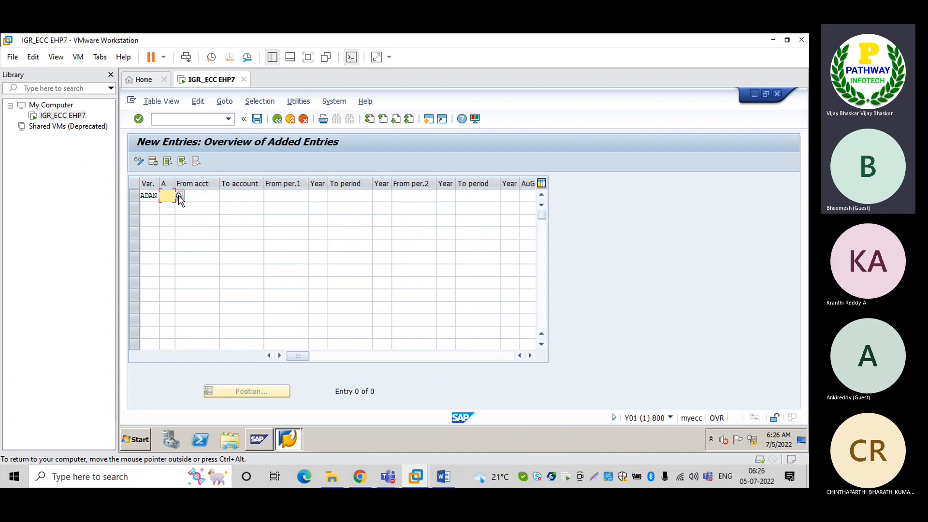
click(178, 196)
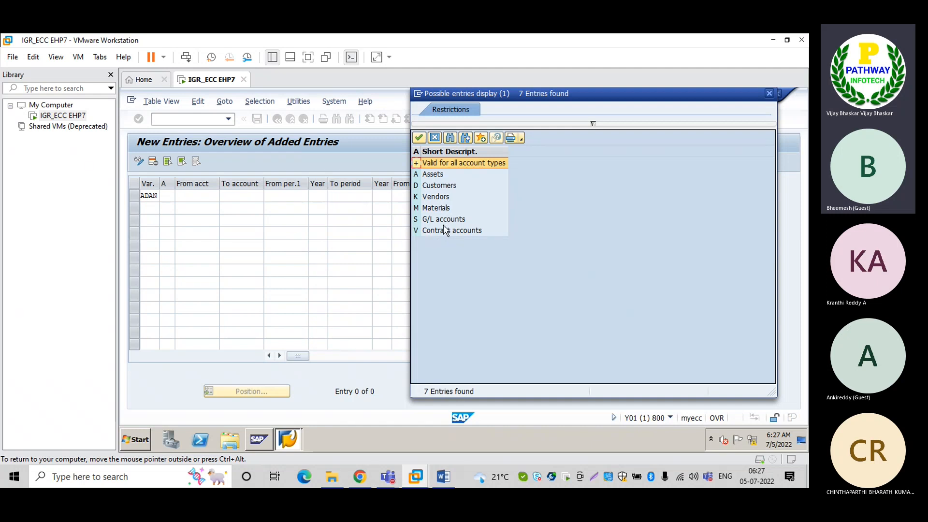
double_click(432, 175)
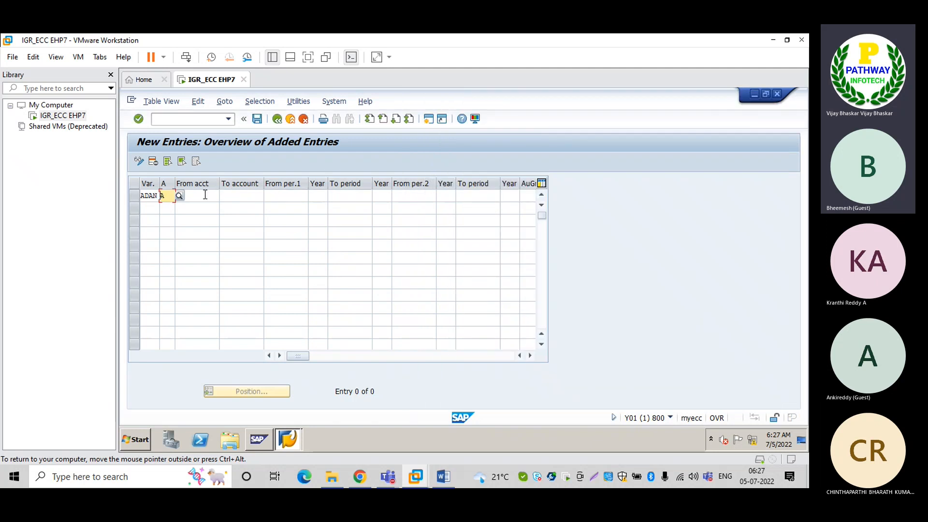
click(205, 194)
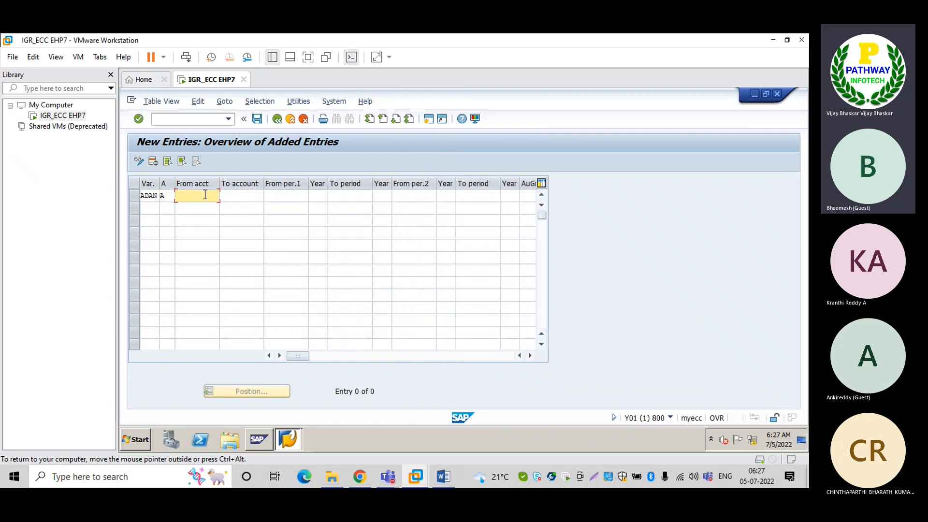
click(169, 195)
key(BackSpace)
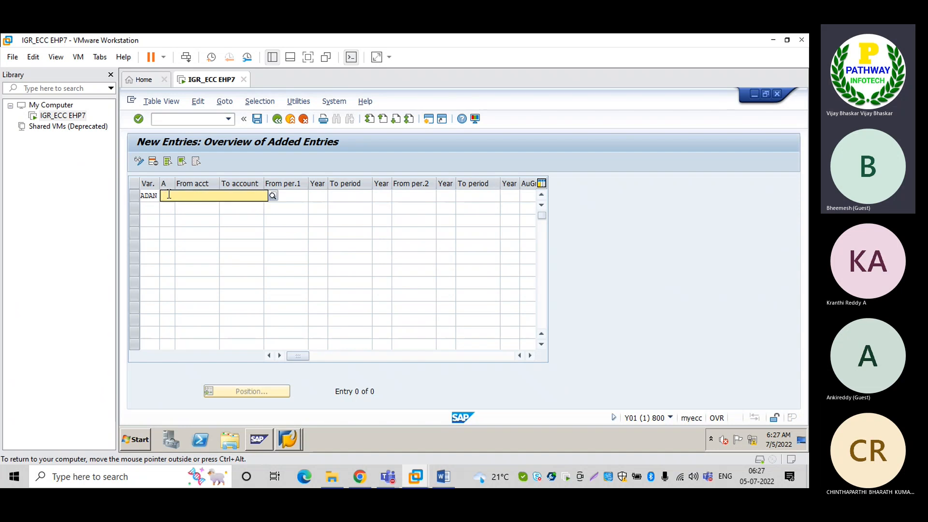
Set the ADAN entry's account type to S (G/L accounts) and move on to its From acct field
click(273, 195)
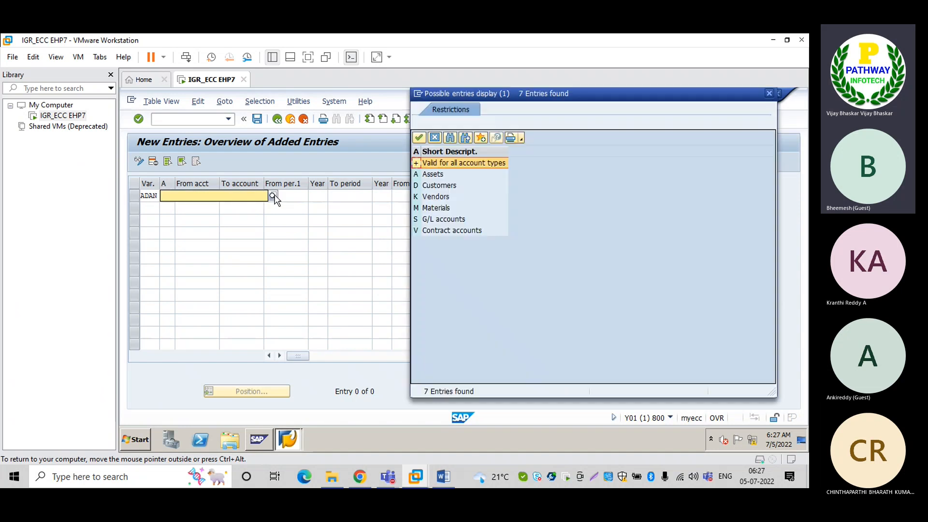
double_click(443, 220)
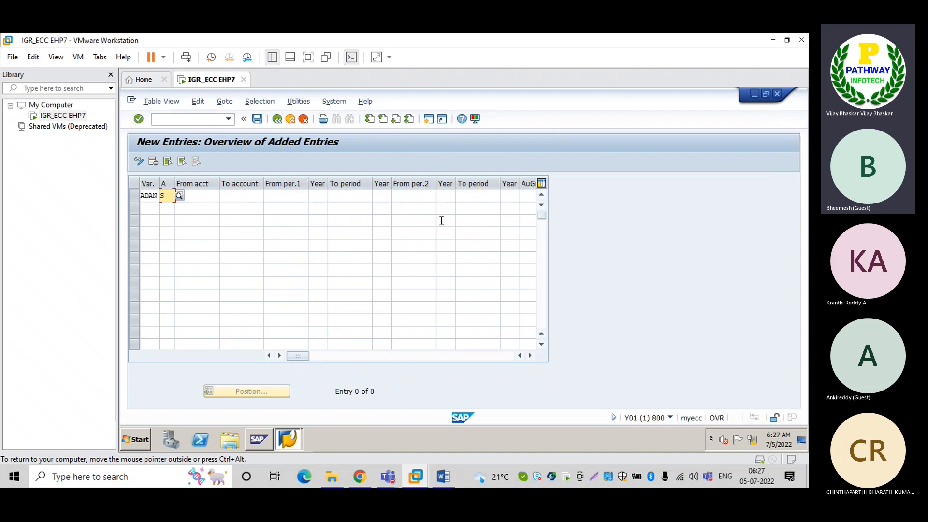
click(211, 196)
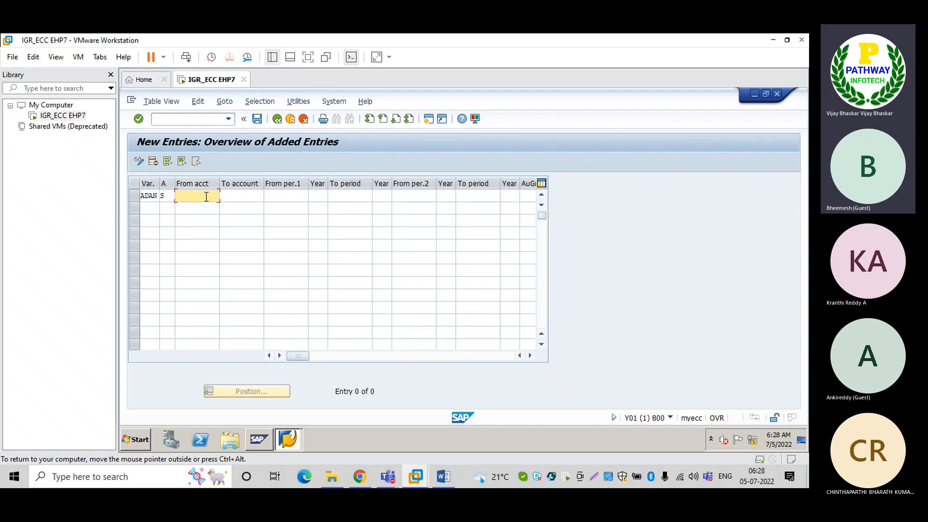
text(10)
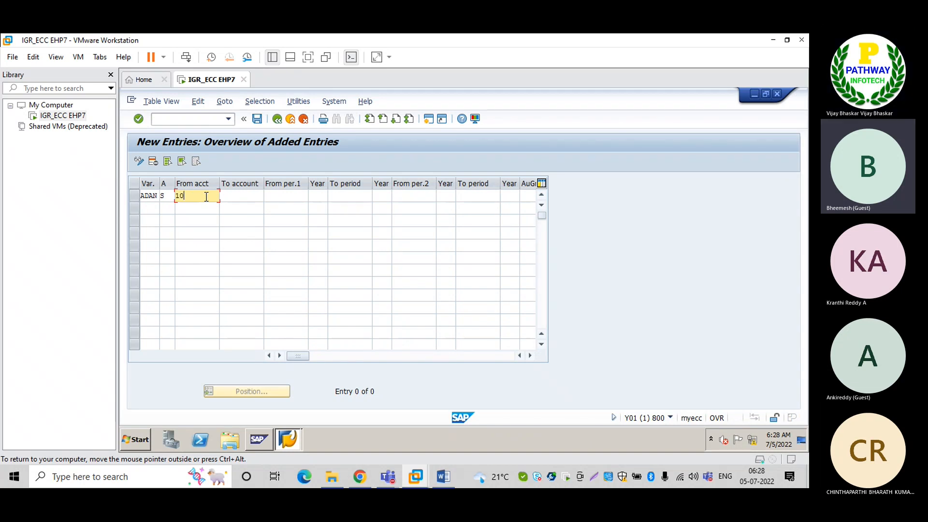
text(000)
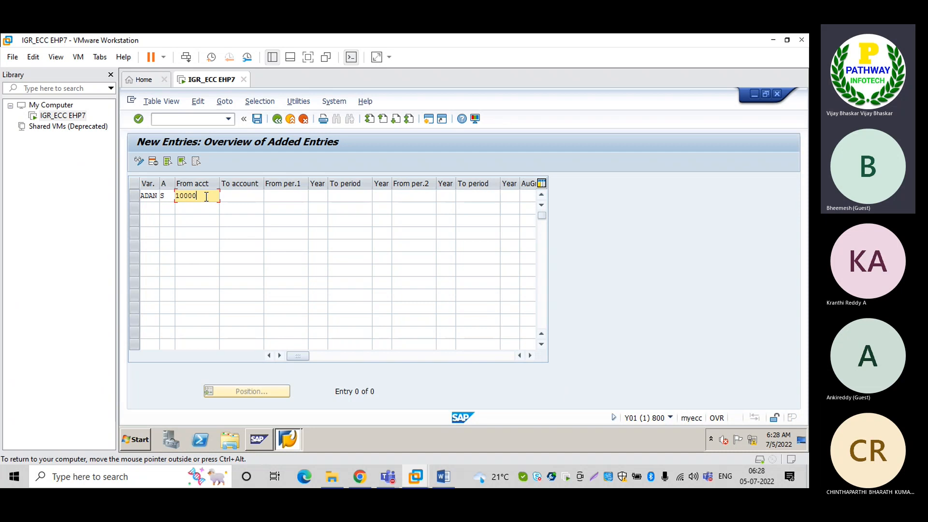
key(BackSpace)
key(BackSpace)
key(BackSpace)
key(BackSpace)
key(BackSpace)
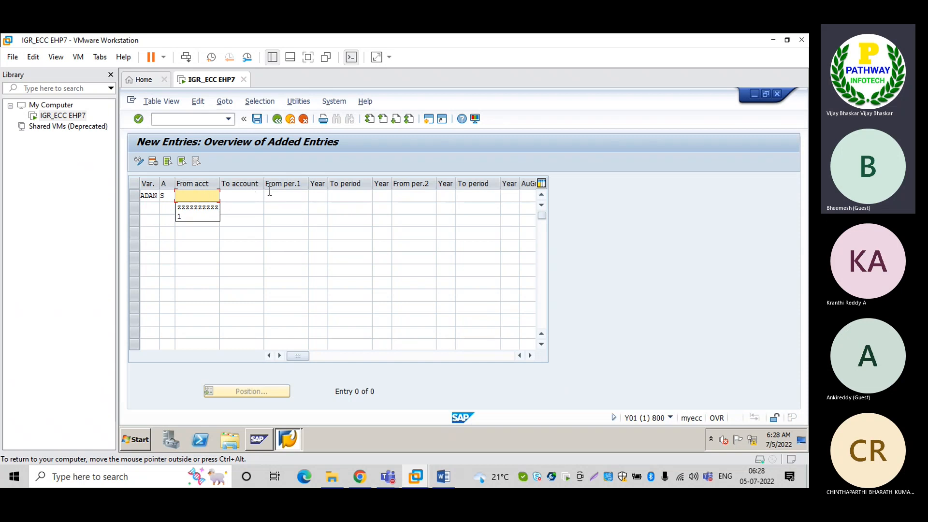
Set the ADAN entry's From per.1 to period 1 of year 2022
click(285, 197)
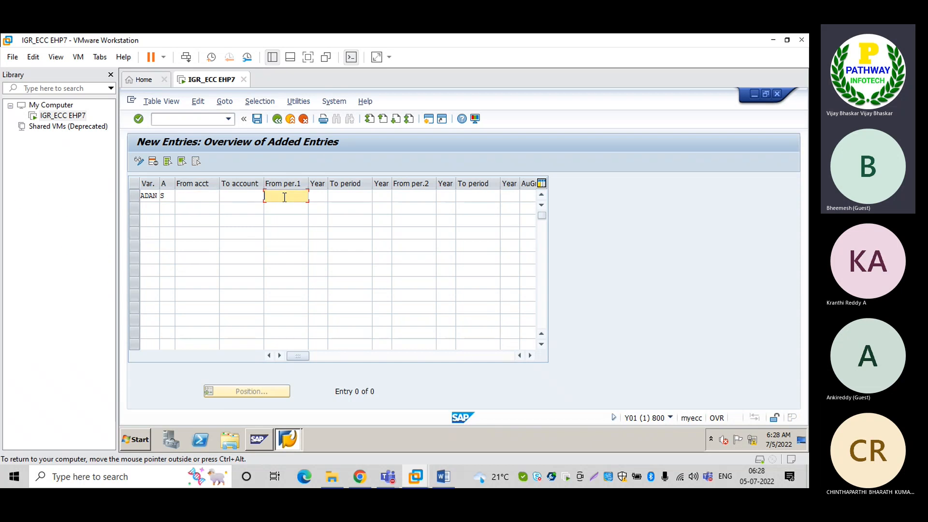
text(1)
key(Tab)
text(20)
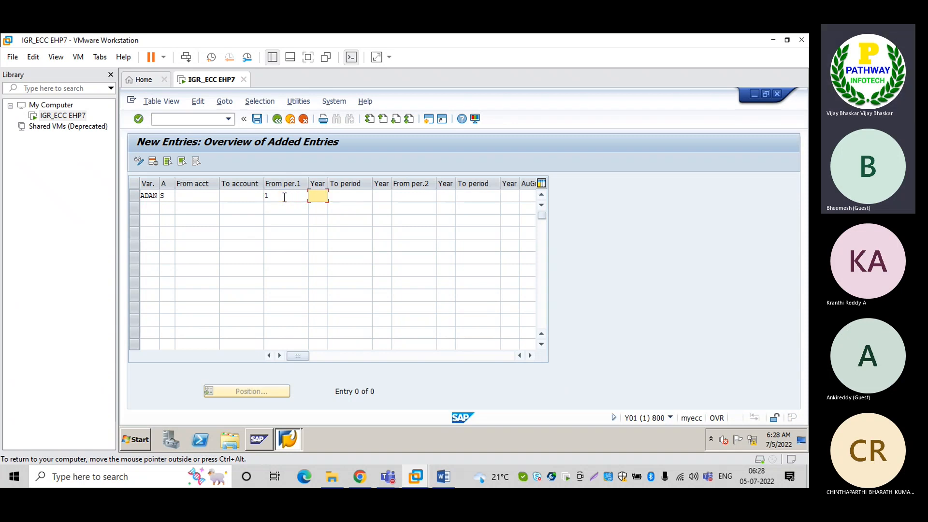
key(Down)
key(Return)
Set the end of the ADAN entry's first period range to period 12 of year 2022
key(Tab)
key(Down)
key(Return)
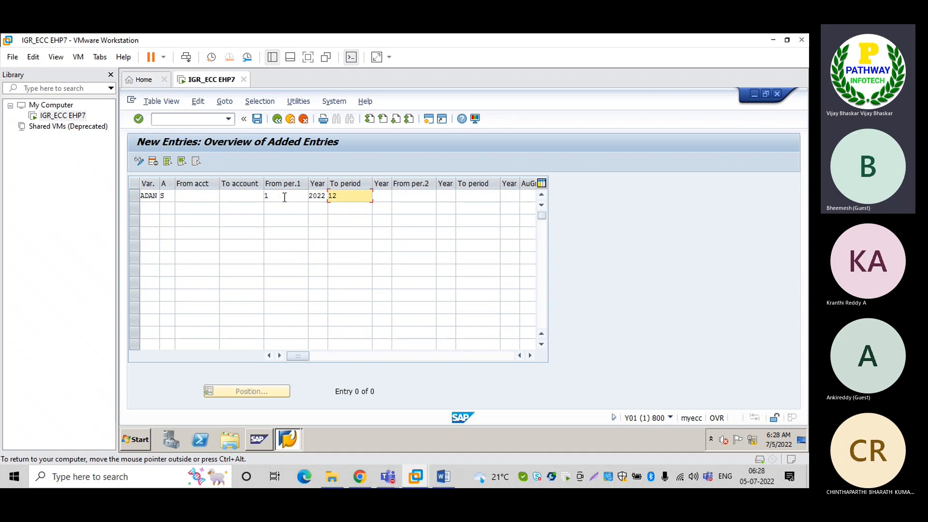
click(278, 195)
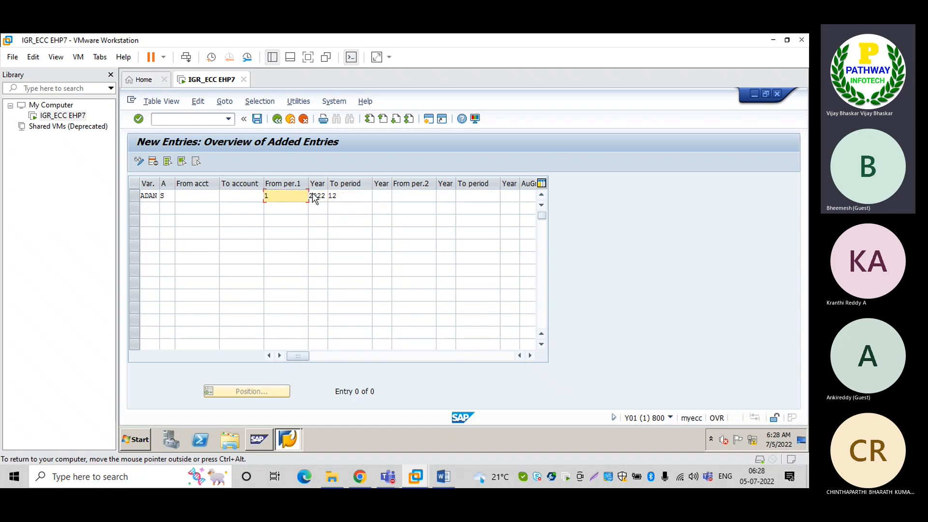
click(342, 196)
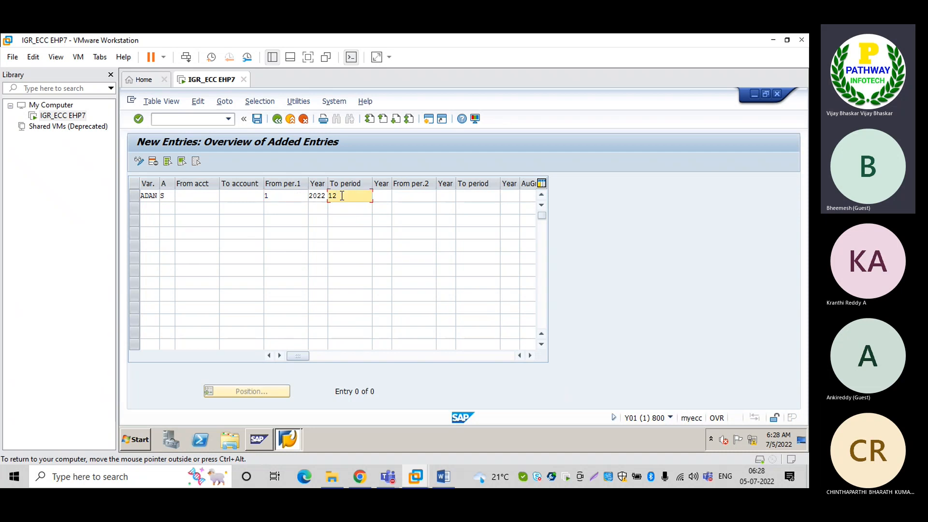
click(382, 195)
text(2022)
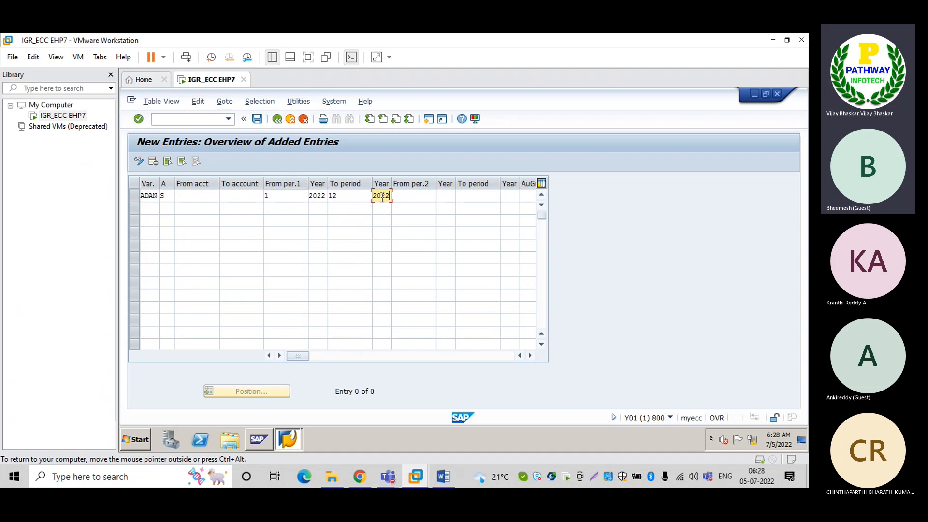
Set the ADAN entry's From per.2 to 13 with year 2021 and the second To period to 16
click(406, 196)
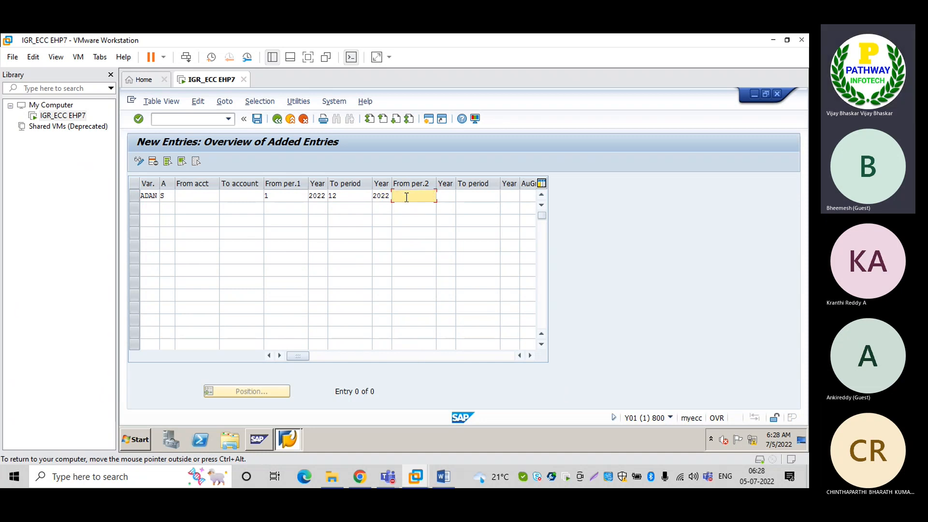
text(13)
key(Tab)
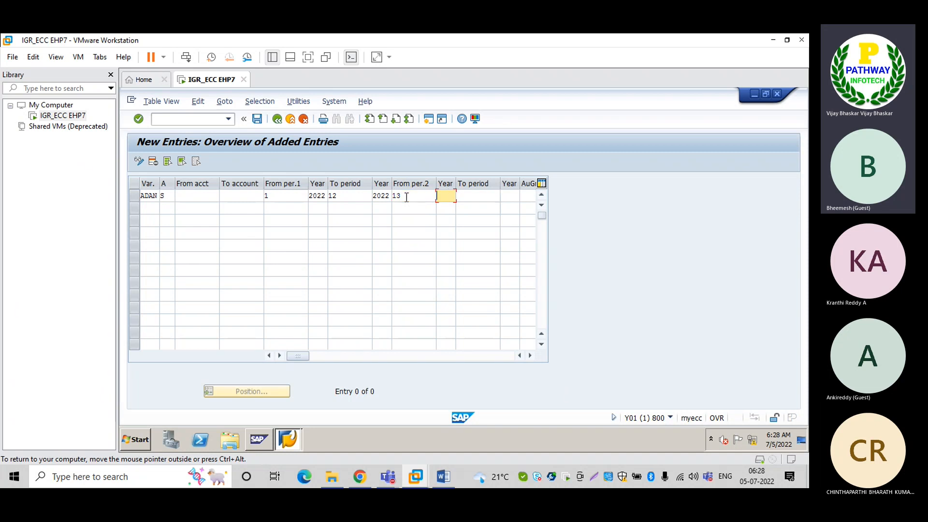
text(2021)
key(Tab)
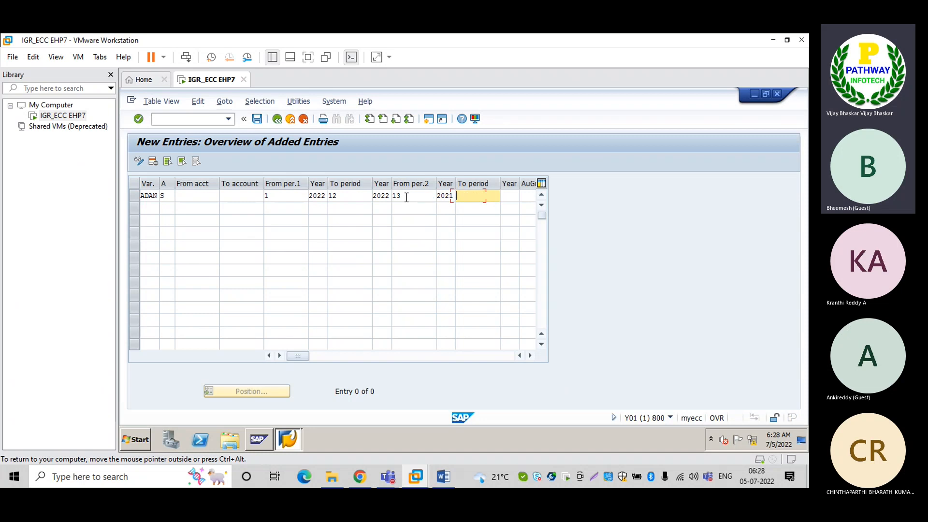
text(16)
Change the ADAN entry's first period range to run from period 3 to period 3
click(283, 198)
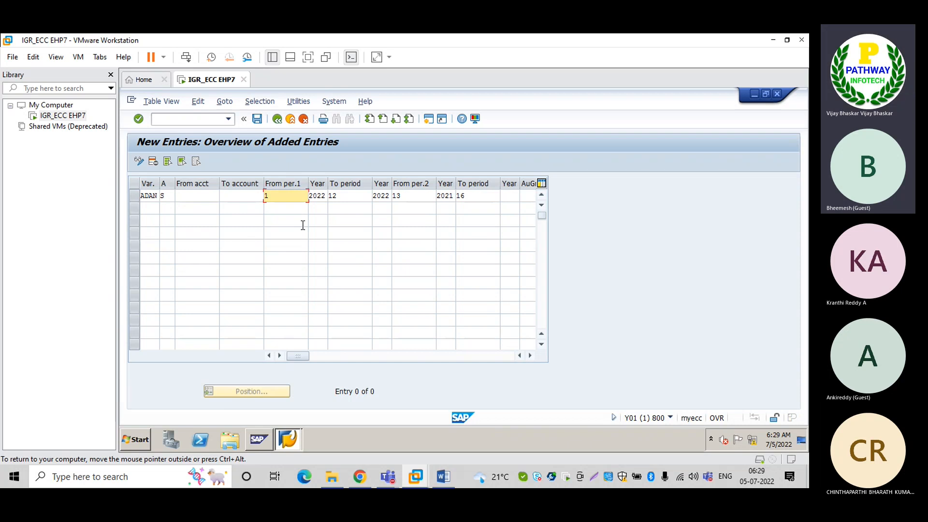
key(BackSpace)
text(3)
click(346, 194)
key(BackSpace)
key(BackSpace)
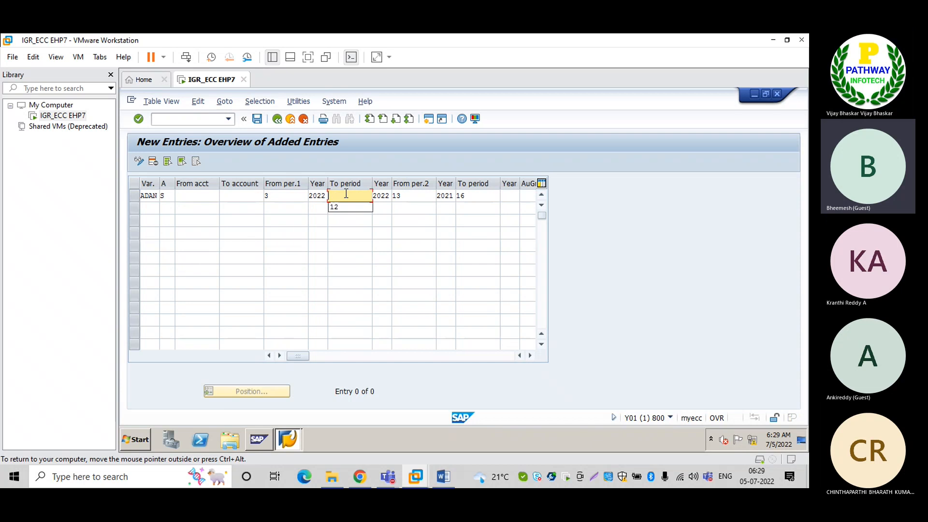
text(3)
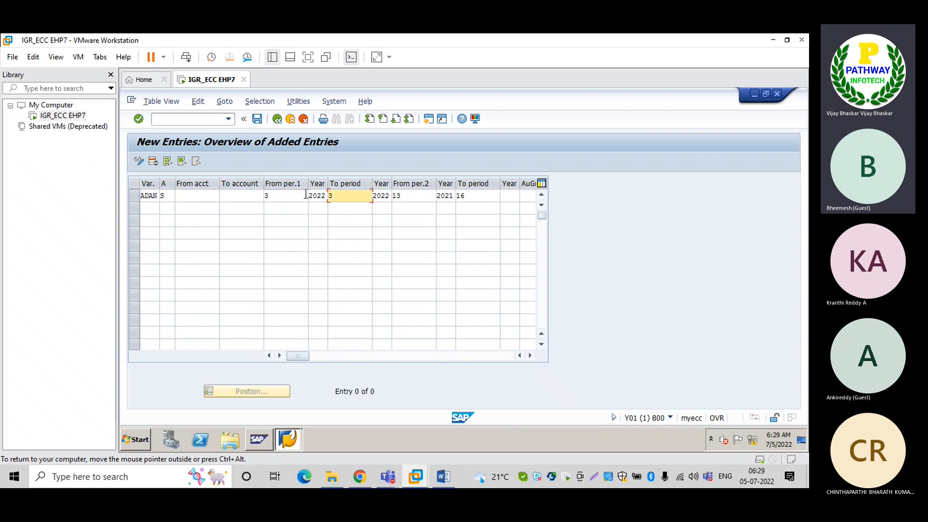
Set the ADAN entry's From acct to 100000
click(192, 198)
text(100)
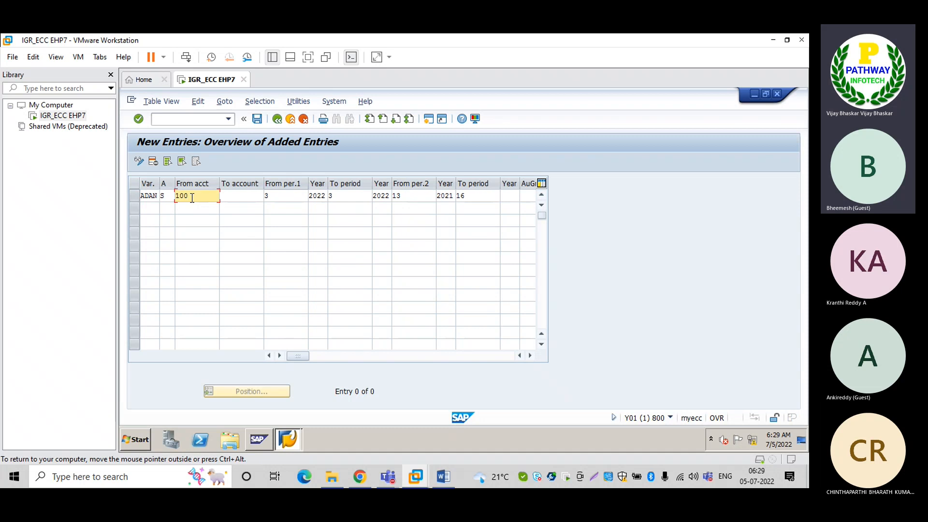
text(000)
Review the ADAN entry's AuGr field, first period range and From acct
click(530, 355)
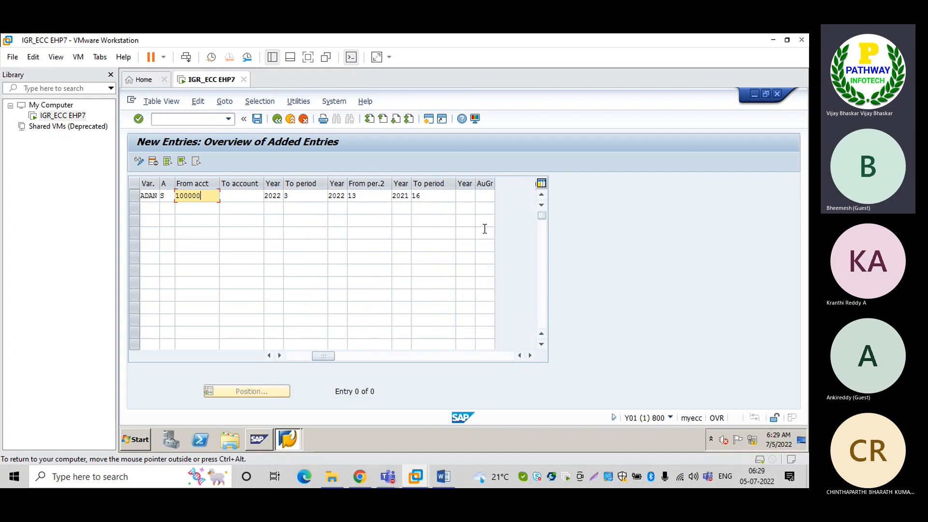
click(486, 195)
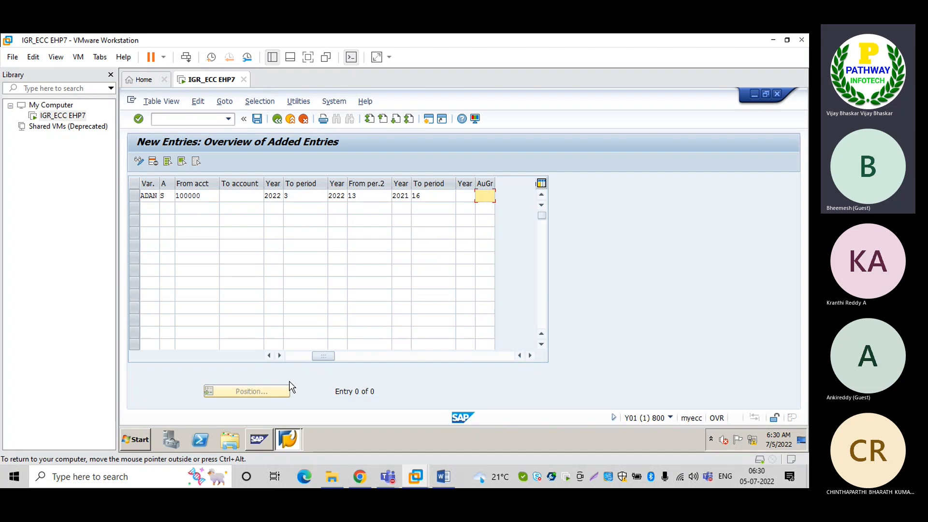
click(294, 355)
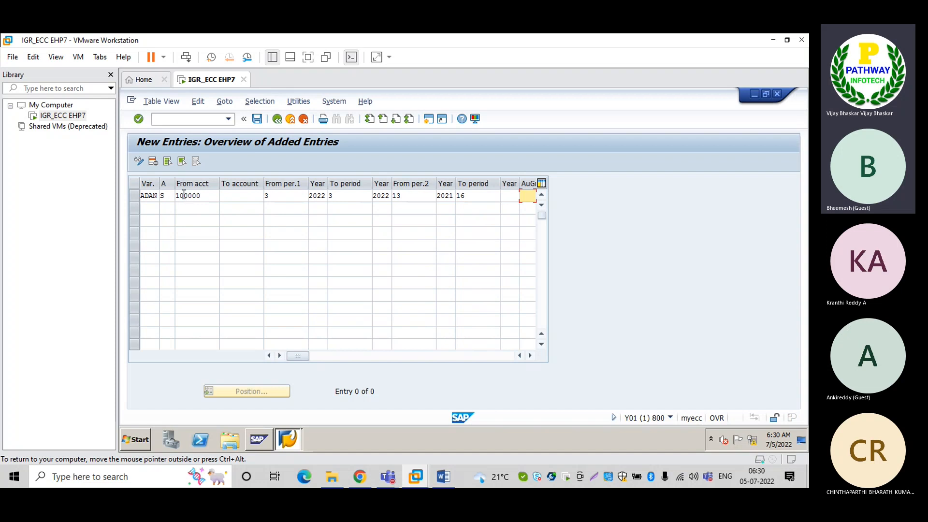
click(278, 196)
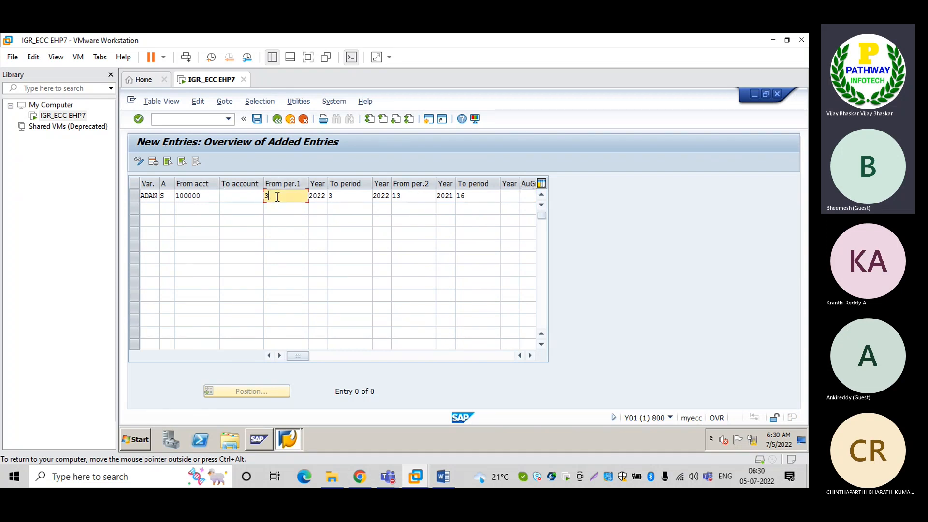
click(347, 194)
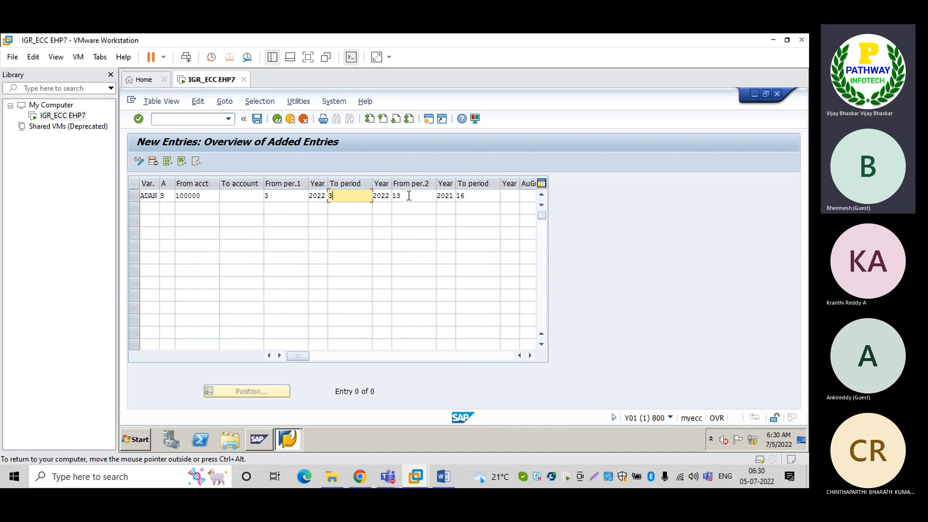
click(529, 194)
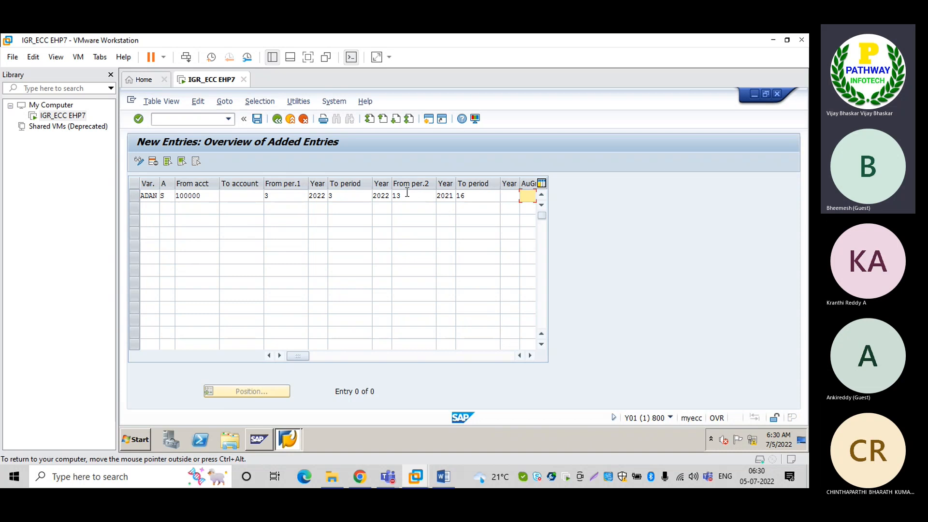
click(207, 195)
drag(207, 195, 177, 195)
click(177, 195)
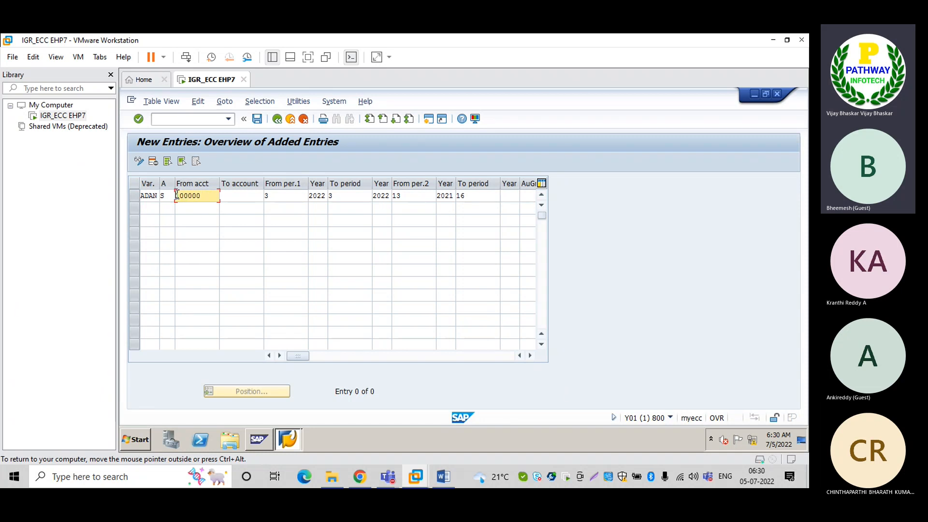
click(275, 197)
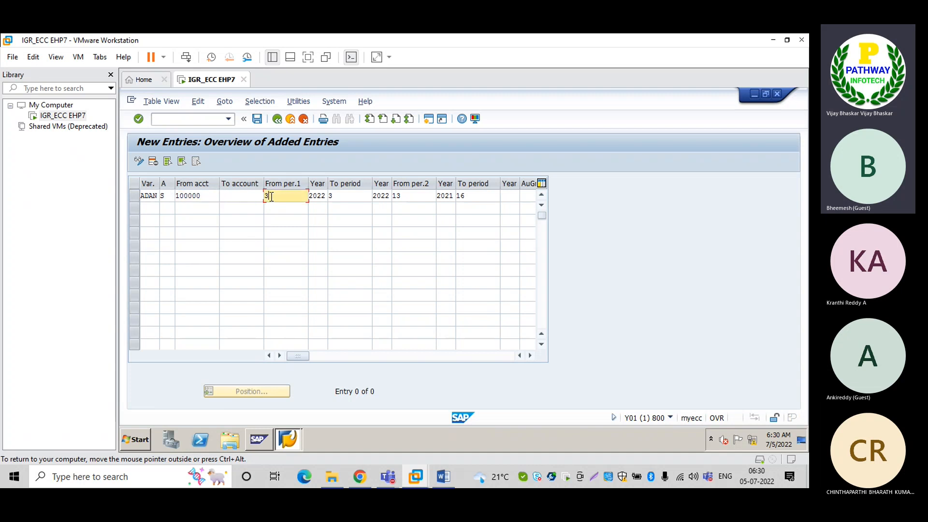
Copy the From acct value 100000 into the ADAN entry's To account field
click(200, 195)
drag(201, 196, 173, 196)
key(ctrl+c)
click(173, 196)
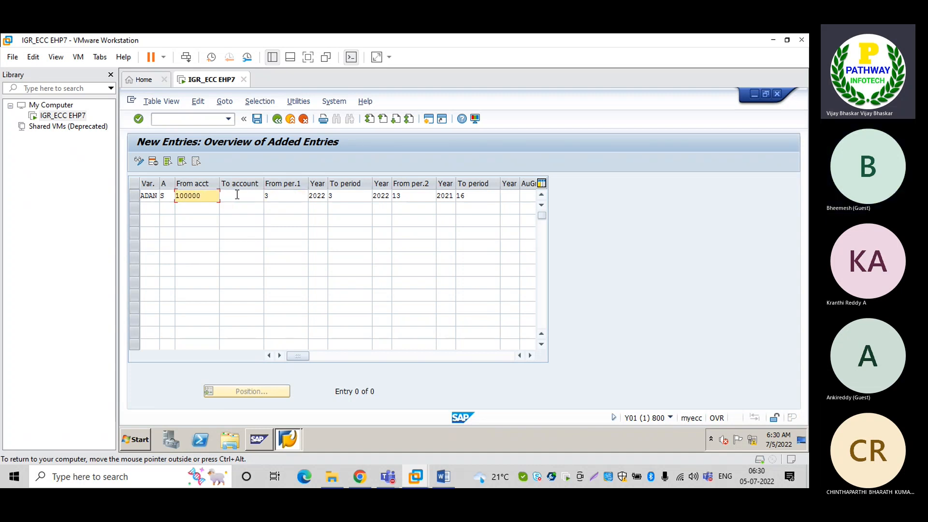
click(238, 194)
key(ctrl+v)
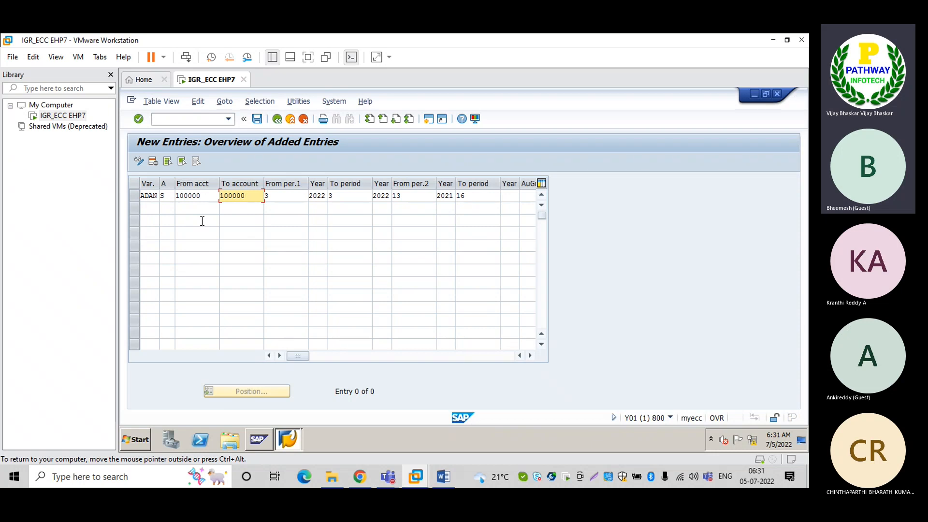
View the possible account types for the ADAN entry, highlight G/L accounts, and close the list without choosing one
click(166, 196)
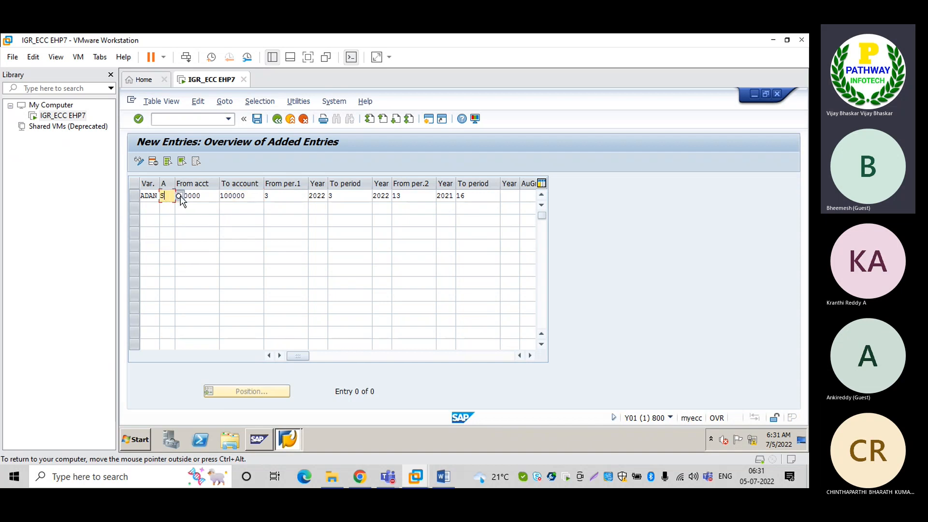
click(179, 196)
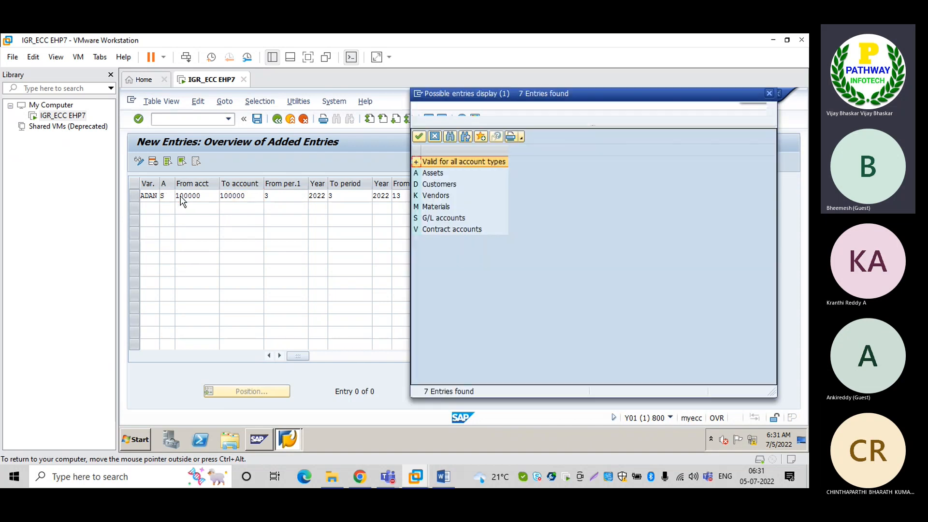
click(439, 220)
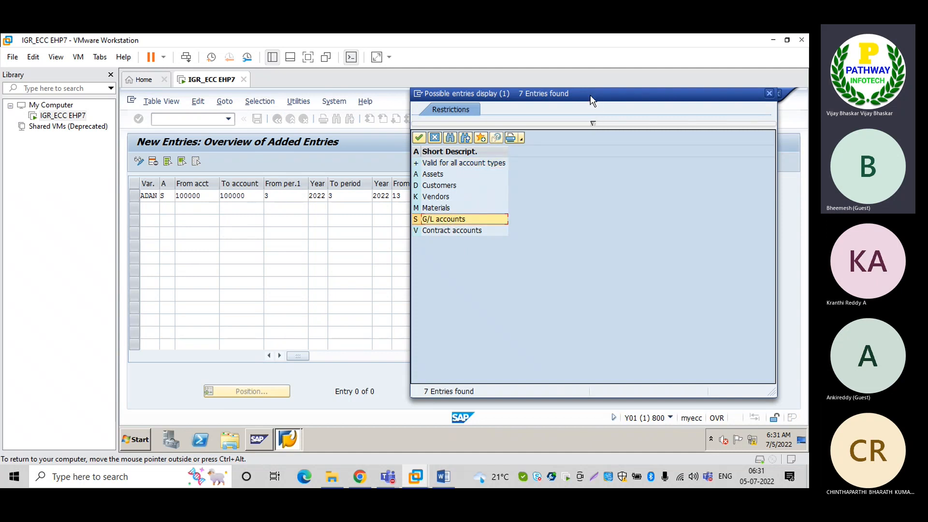
drag(583, 97, 546, 99)
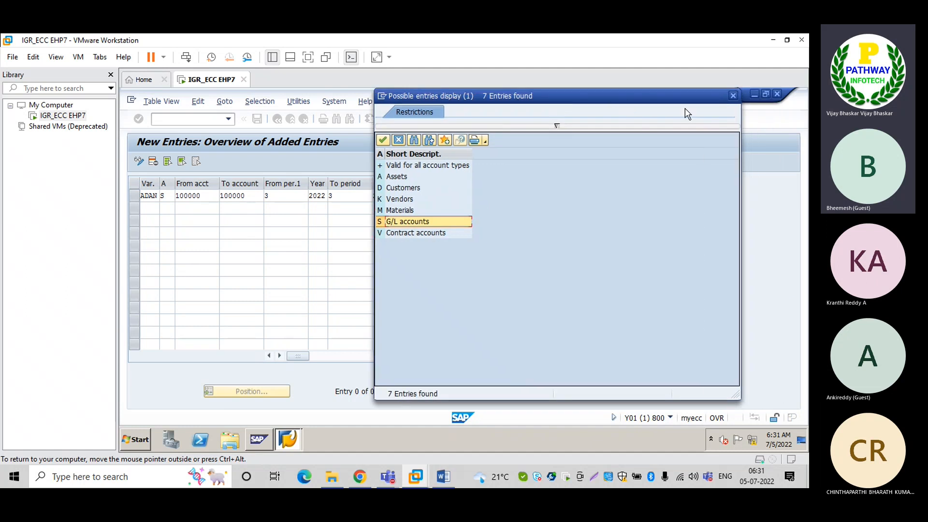
click(733, 96)
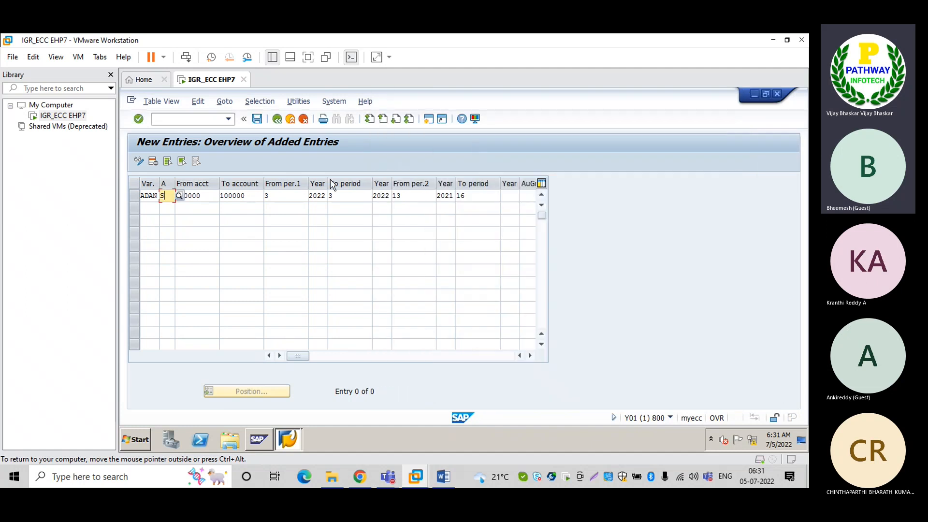
Clear the From acct and To account values of the ADAN entry
click(205, 194)
key(BackSpace)
key(BackSpace)
key(BackSpace)
key(BackSpace)
key(BackSpace)
key(BackSpace)
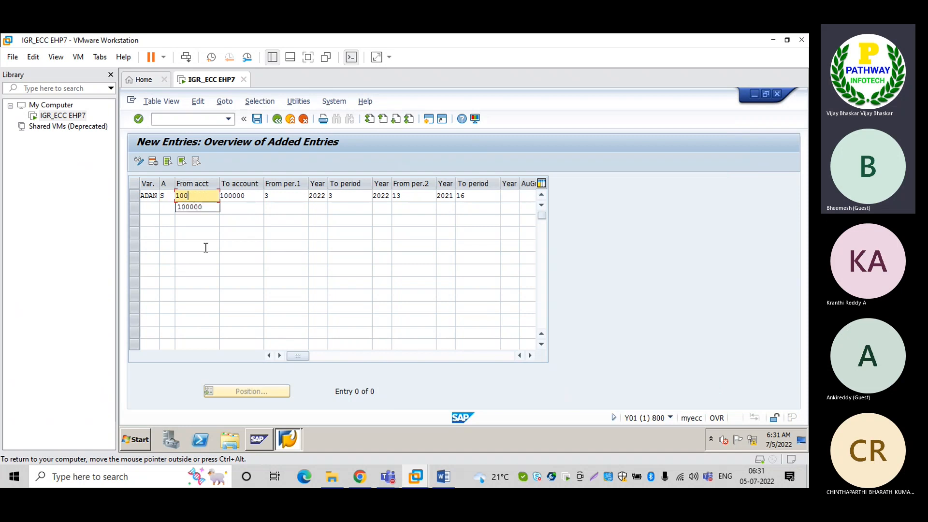
key(Tab)
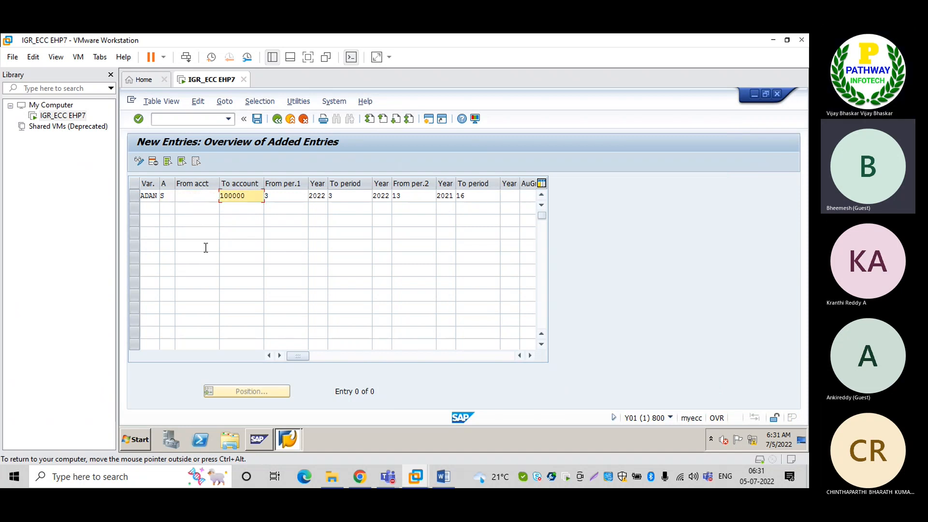
key(Delete)
key(Delete)
key(Delete)
key(shift+Tab)
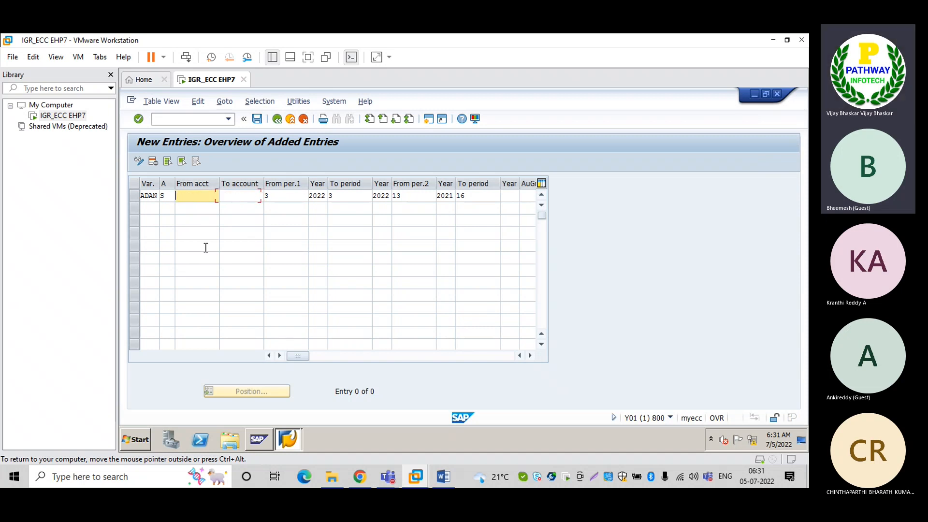
Enter ZZZZZZZZZZ as the From acct value of the ADAN entry
text(zz)
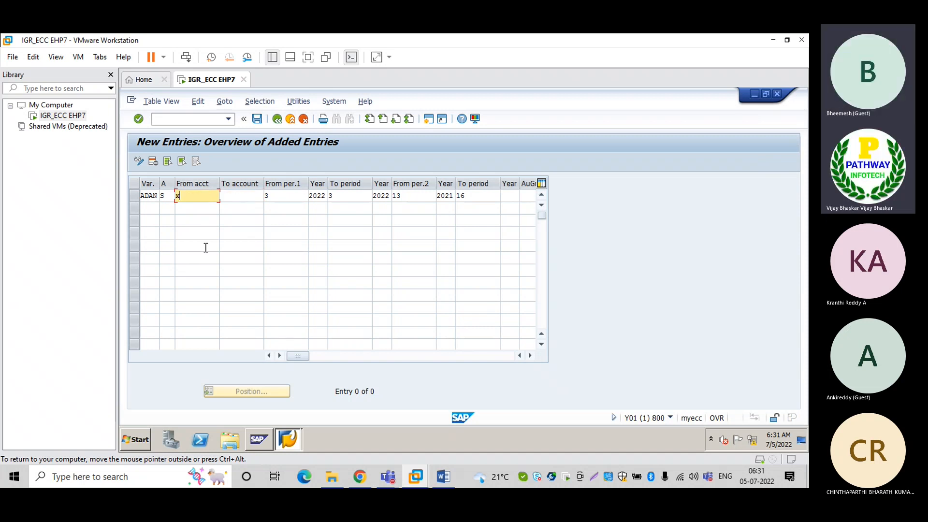
text(zzzzzzzz)
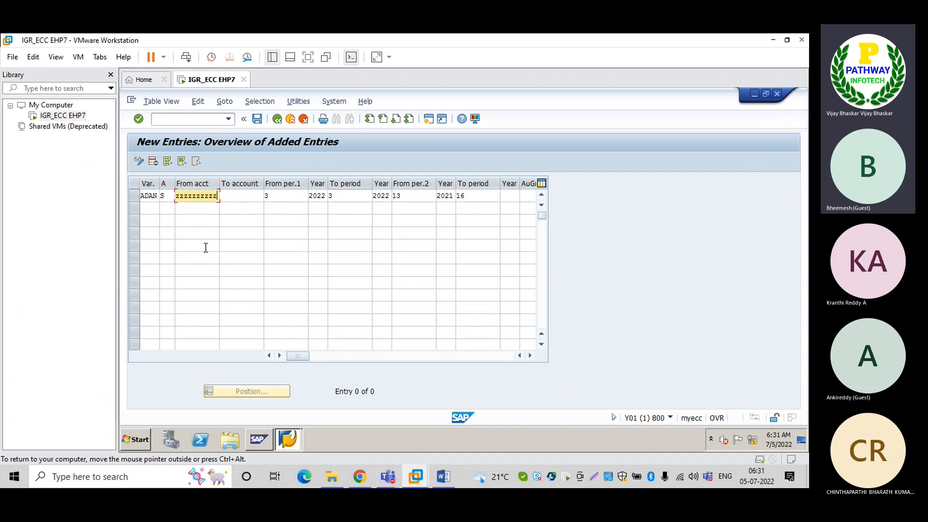
key(Tab)
key(Tab)
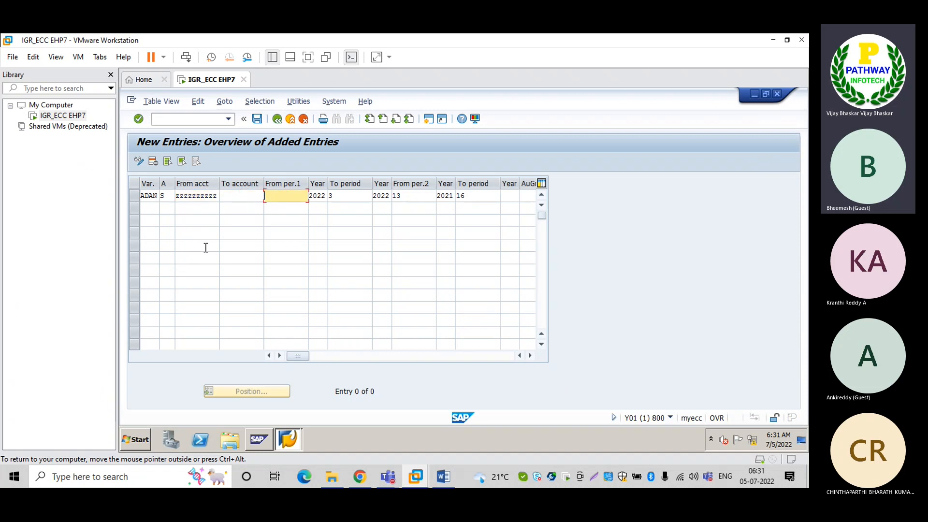
Change the ADAN entry's first period range to start at period 1 and end at period 12
text(1)
key(Tab)
key(Tab)
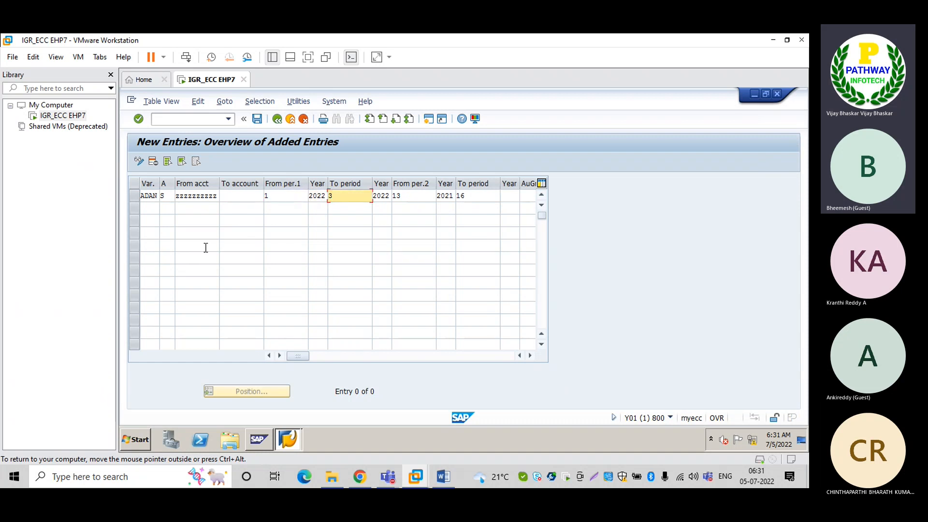
text(12)
click(143, 208)
text(AD)
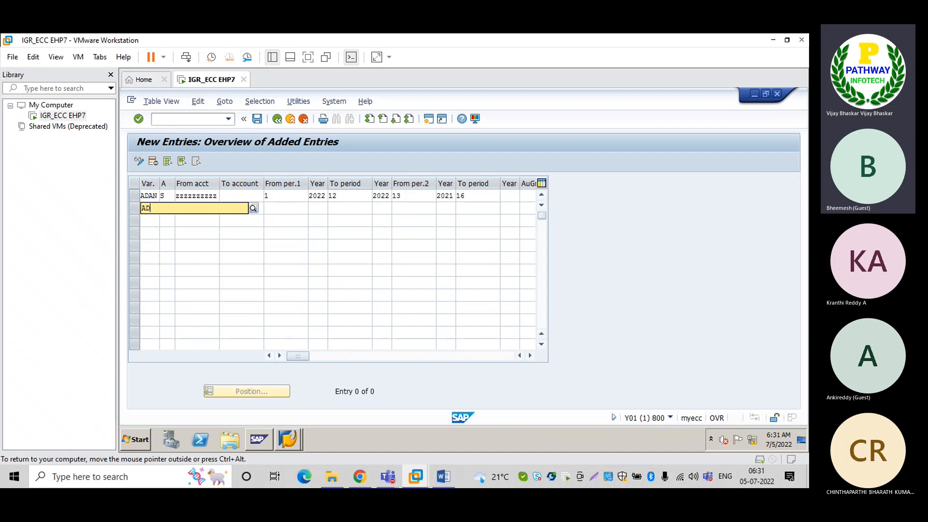
click(300, 206)
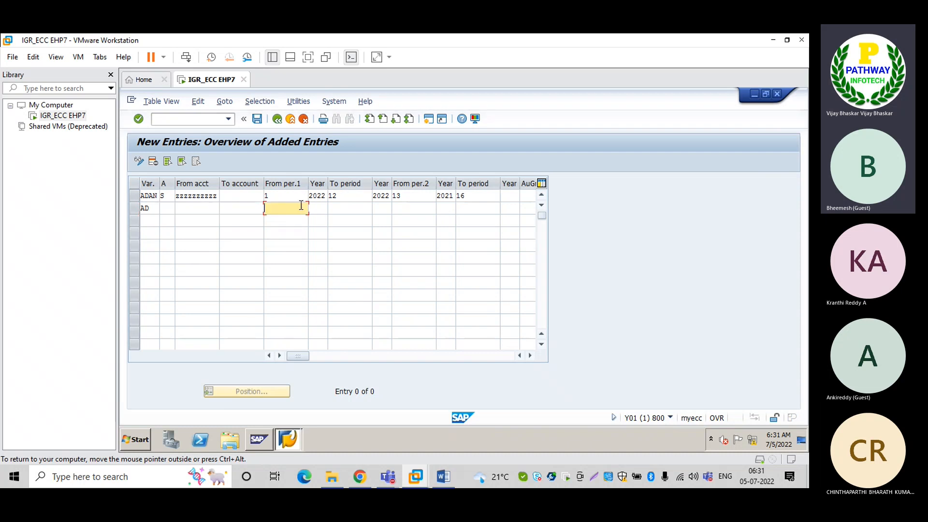
Set the ADAN entry's account type to + (Valid for all account types) and clear its From acct value
click(170, 196)
click(179, 196)
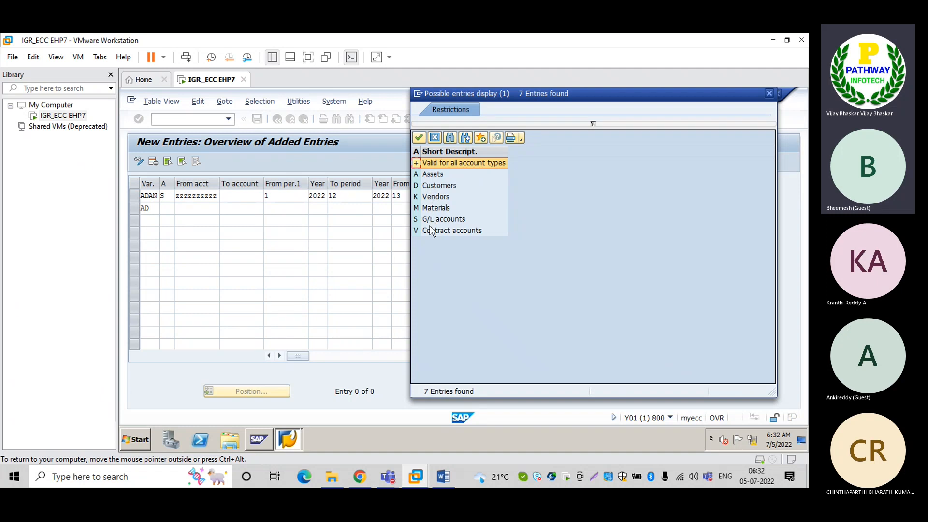
double_click(417, 163)
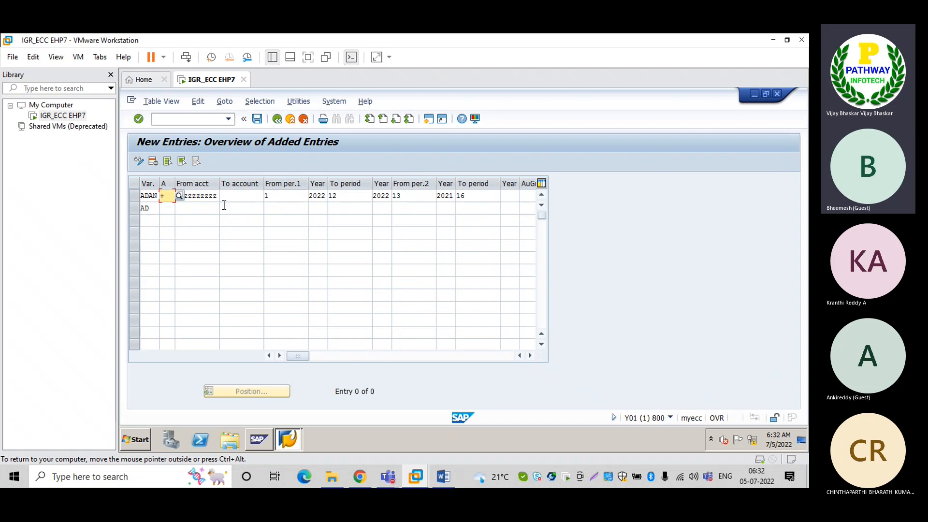
key(Tab)
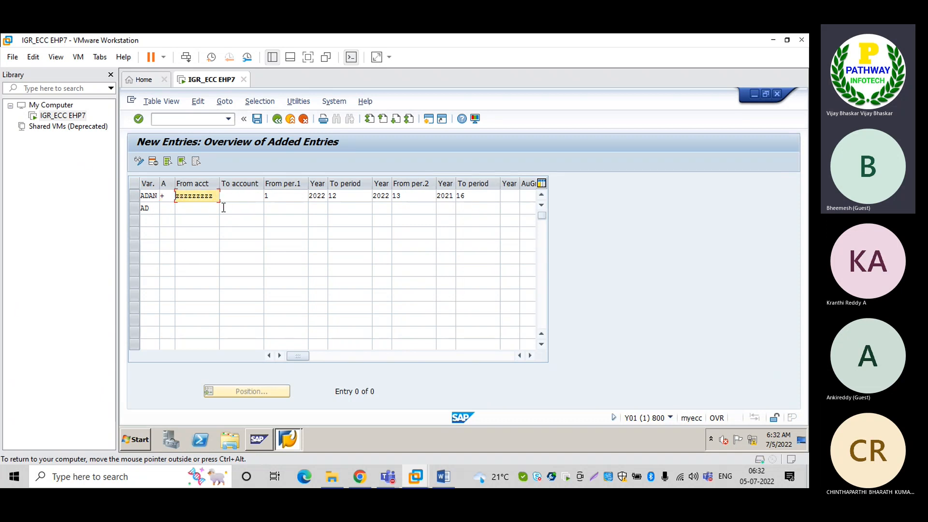
text(z)
Remove the partial variant AD from the second row and validate the ADAN entry
click(153, 209)
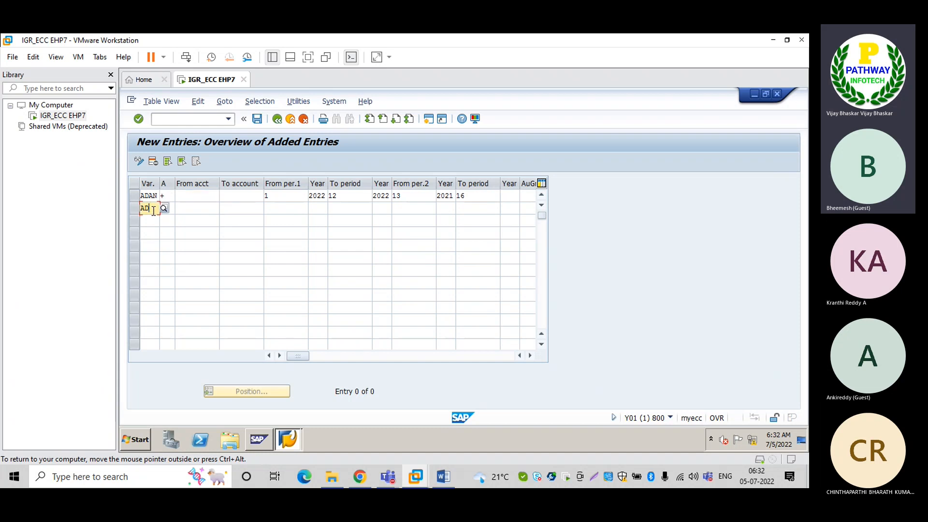
key(BackSpace)
key(BackSpace)
key(Tab)
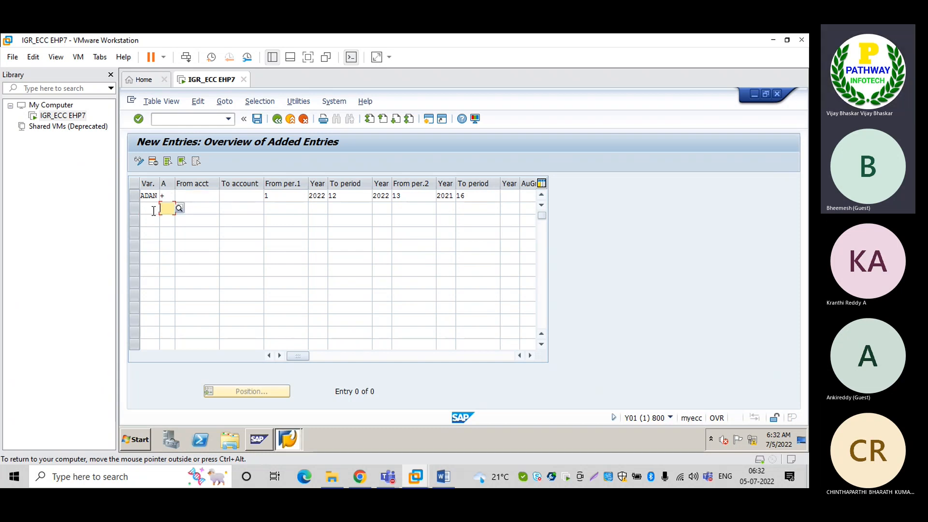
click(195, 200)
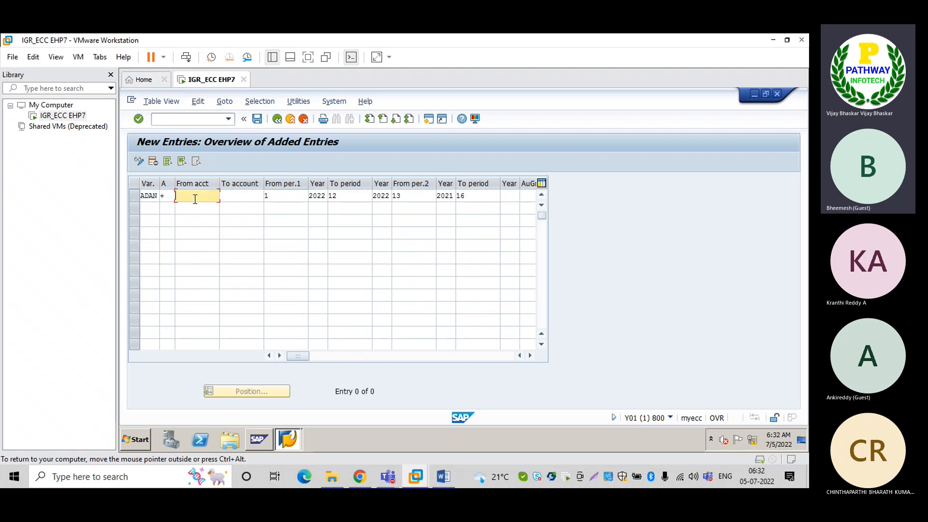
key(Return)
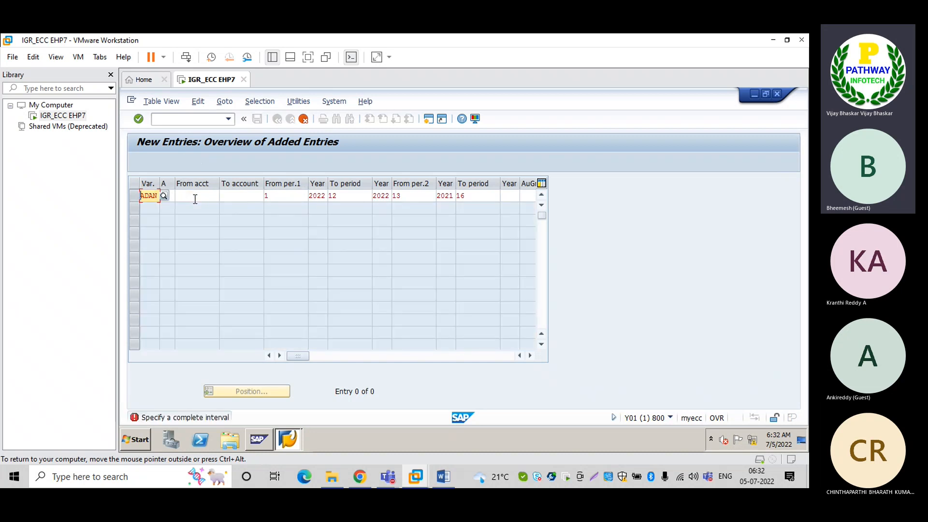
Try to validate the ADAN entry with ZZZZZZZZZZ as its From acct value
click(202, 199)
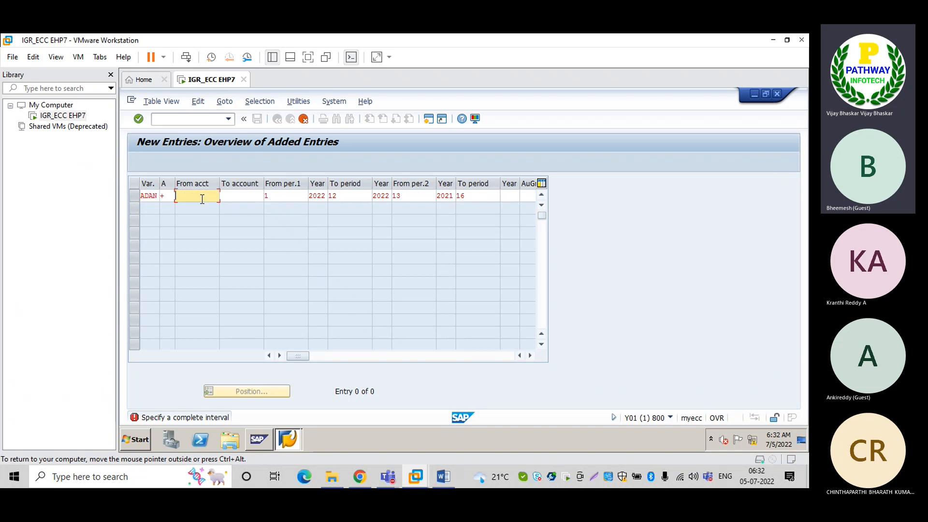
key(Down)
key(Down)
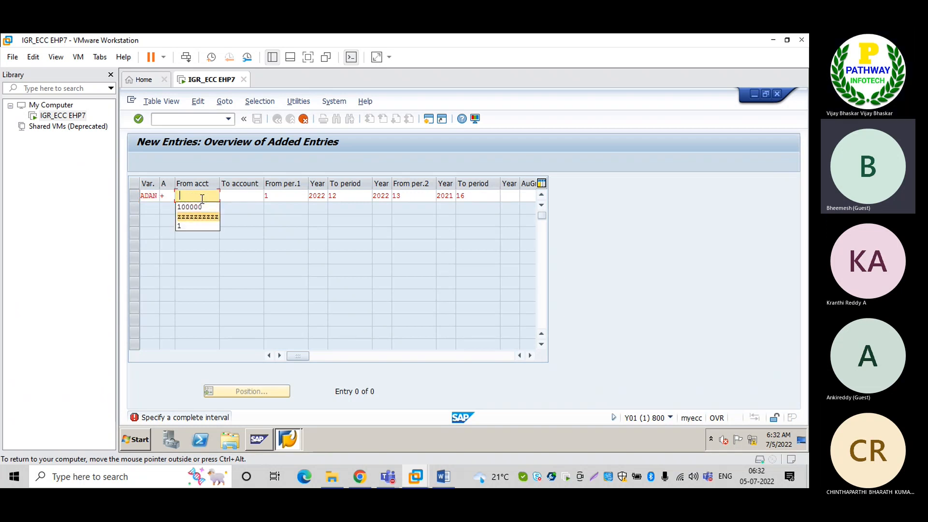
key(Return)
key(Return)
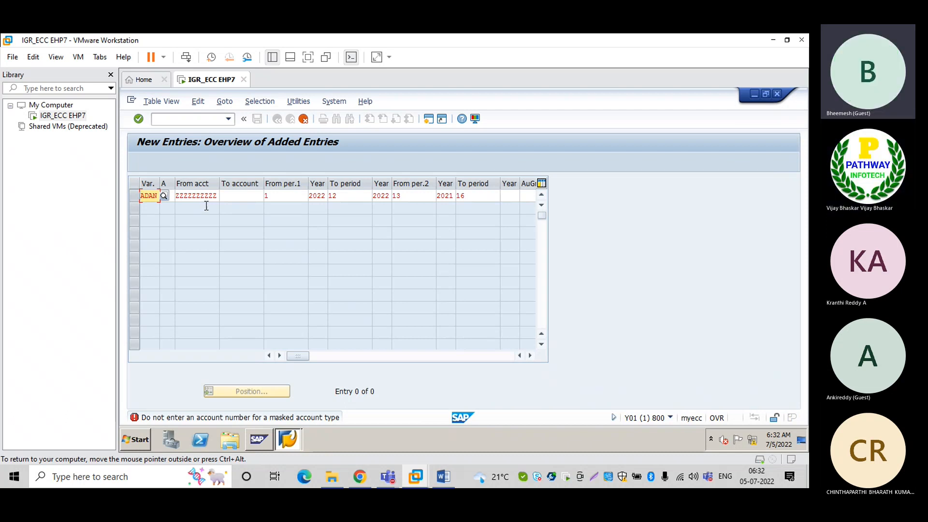
Re-enter account type + for the ADAN entry and clear ZZZZZZZZZZ from its From acct field
key(Tab)
text(+)
key(Tab)
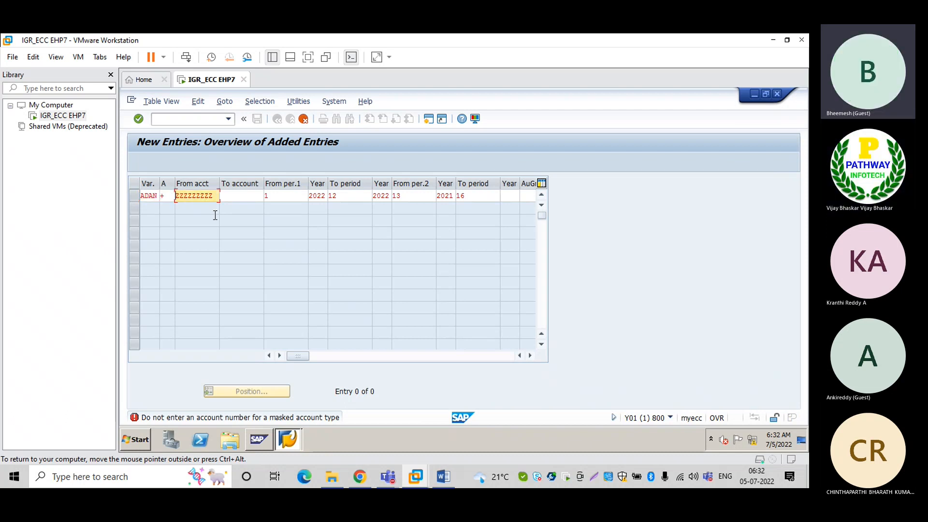
key(Delete)
key(Delete)
key(Delete)
key(Delete)
key(Delete)
key(Delete)
key(Delete)
key(Delete)
key(Delete)
key(Delete)
Try to validate the ADAN entry with ZZZZZZZZZZ as its To account value
key(Tab)
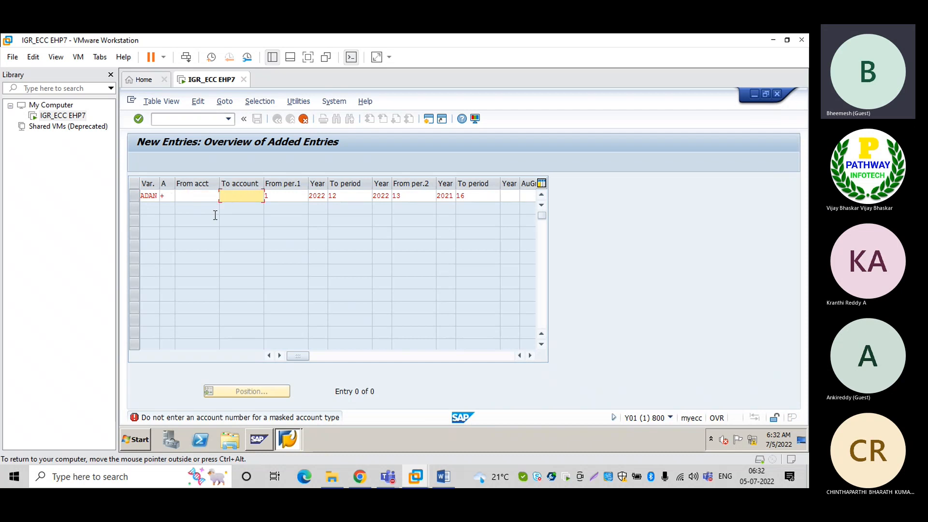
text(ZZZZZZZZZZ)
key(Return)
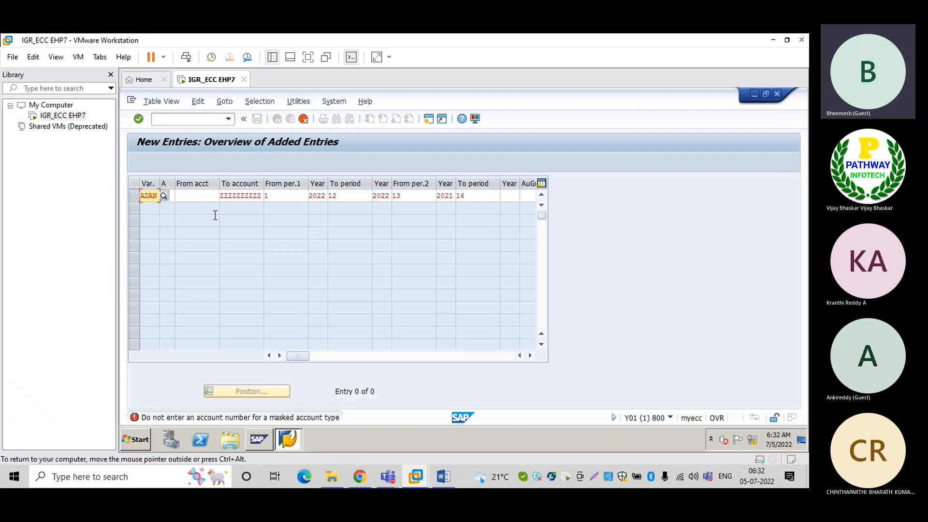
Re-enter account type + for the ADAN entry and clear ZZZZZZZZZZ from its To account field
key(Tab)
text(+)
key(Tab)
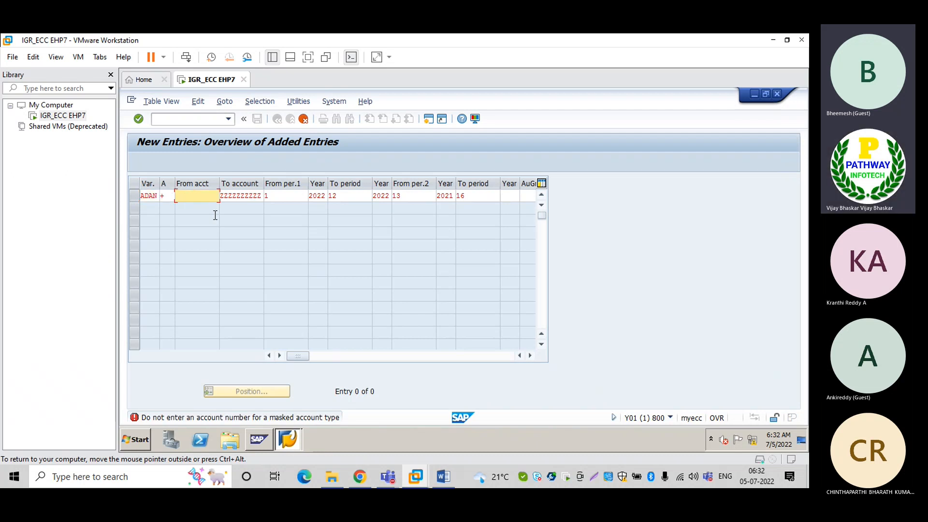
key(Tab)
key(Delete)
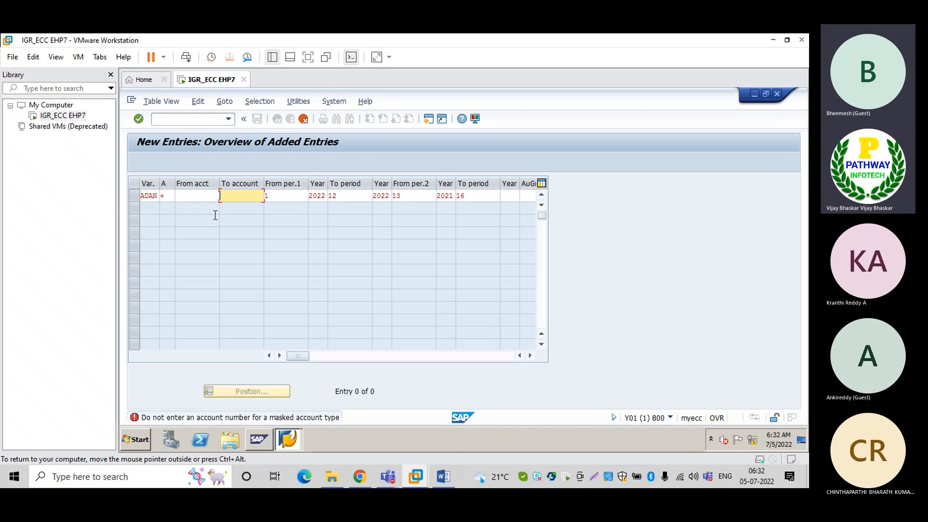
Set the end year of the ADAN entry's second period range to 2021 and validate the entry
key(Tab)
key(Tab)
key(Tab)
key(Tab)
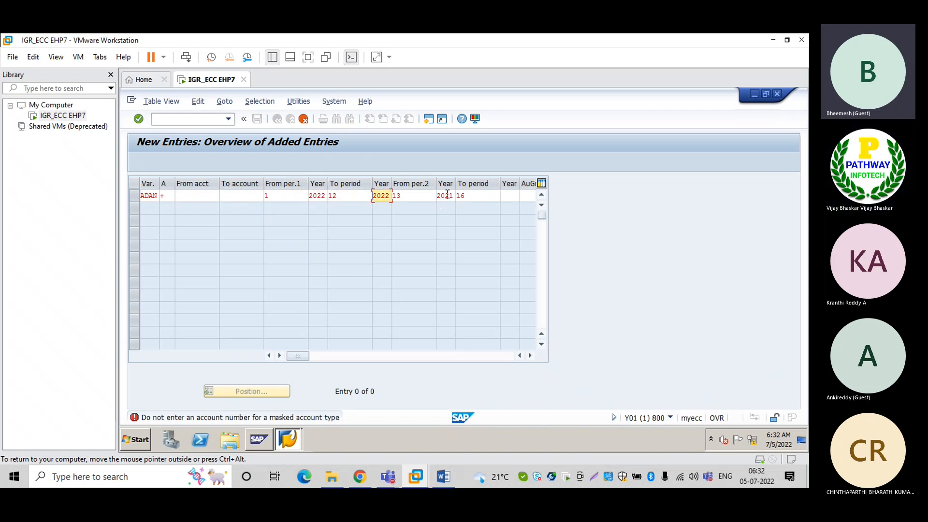
click(473, 194)
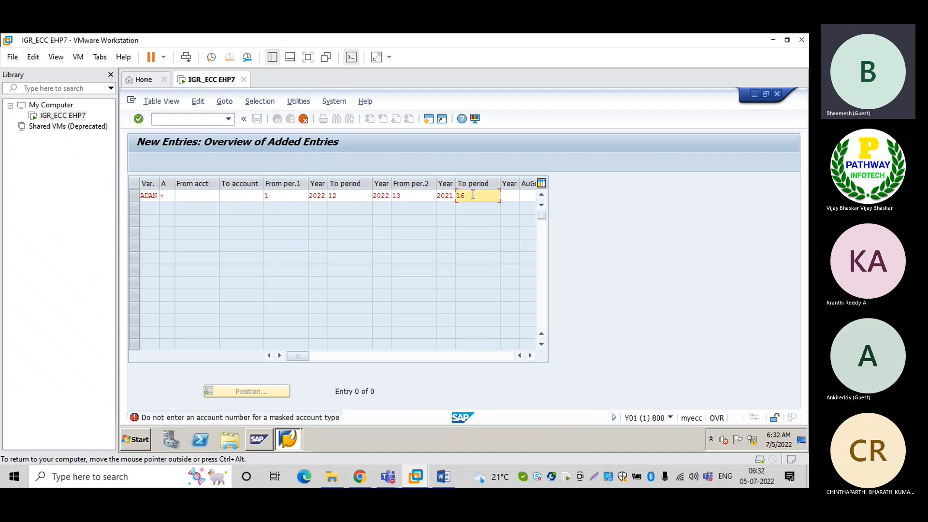
key(Return)
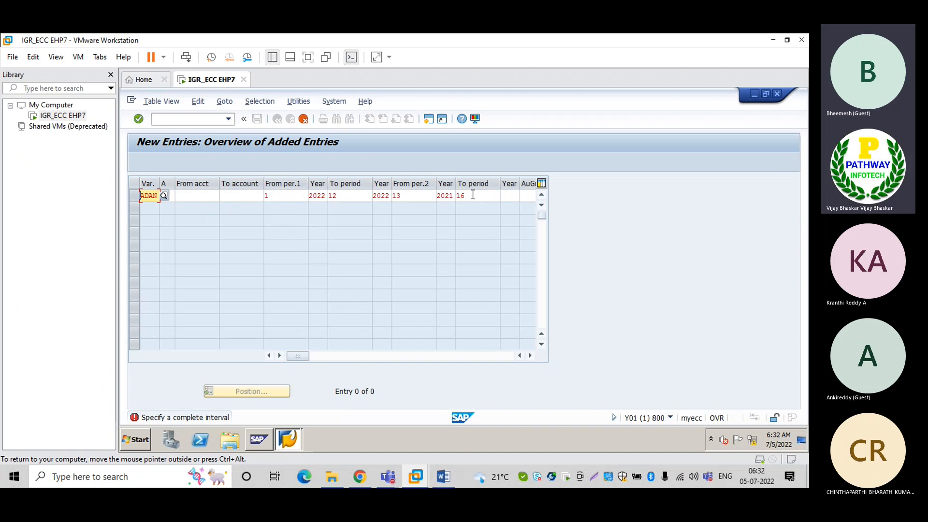
click(510, 195)
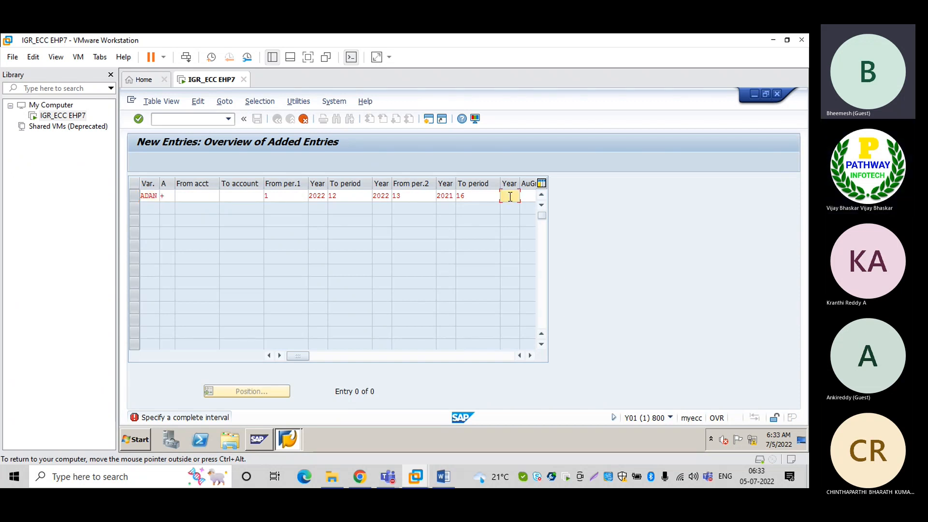
text(2021)
key(Return)
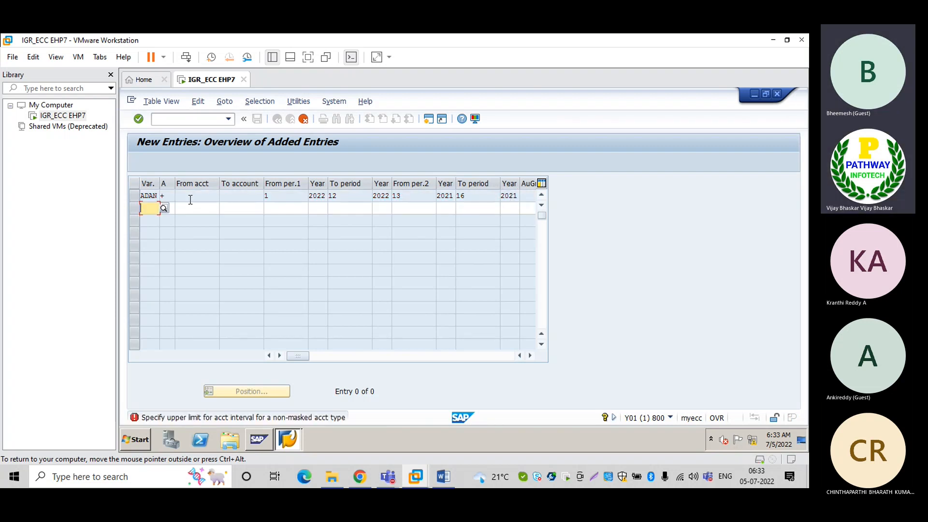
Cancel the pending entry maintenance and confirm that the changes may be lost
click(303, 119)
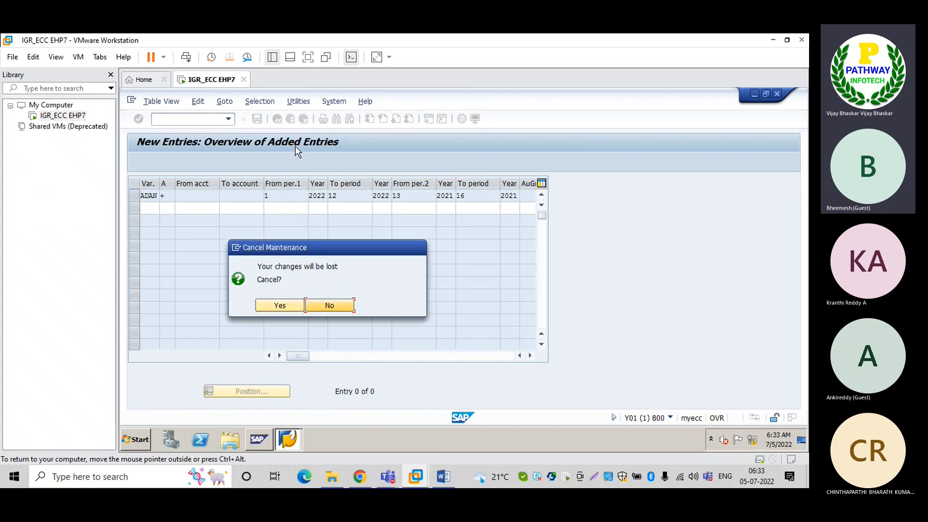
click(272, 305)
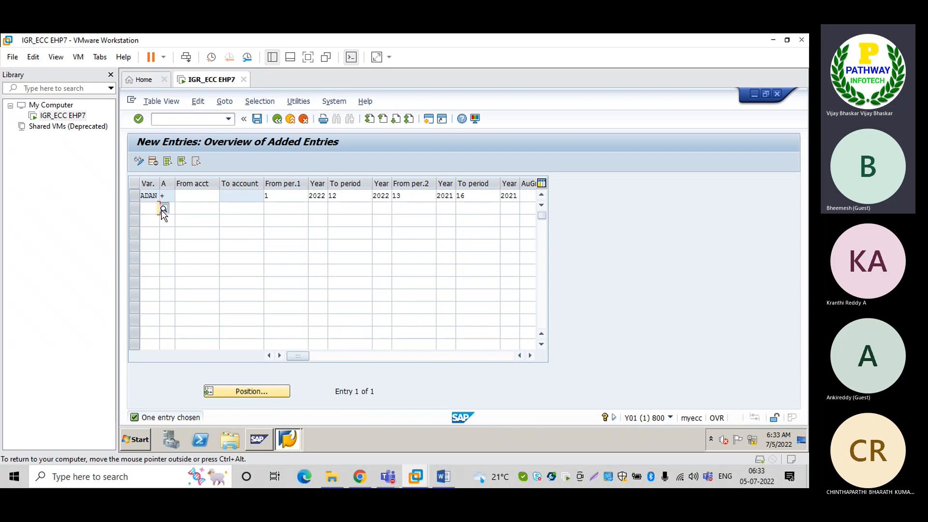
Add a second entry with posting period variant ADAN and account type S (G/L accounts)
click(164, 208)
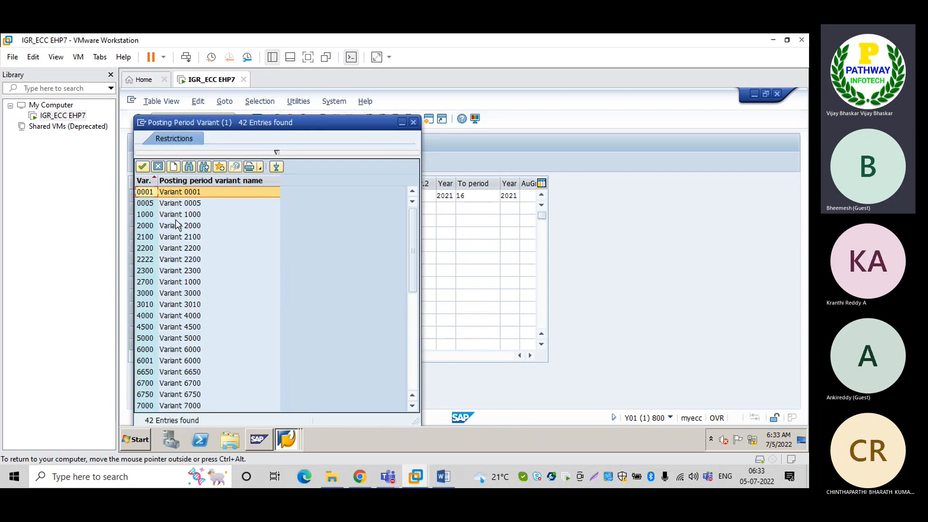
click(413, 122)
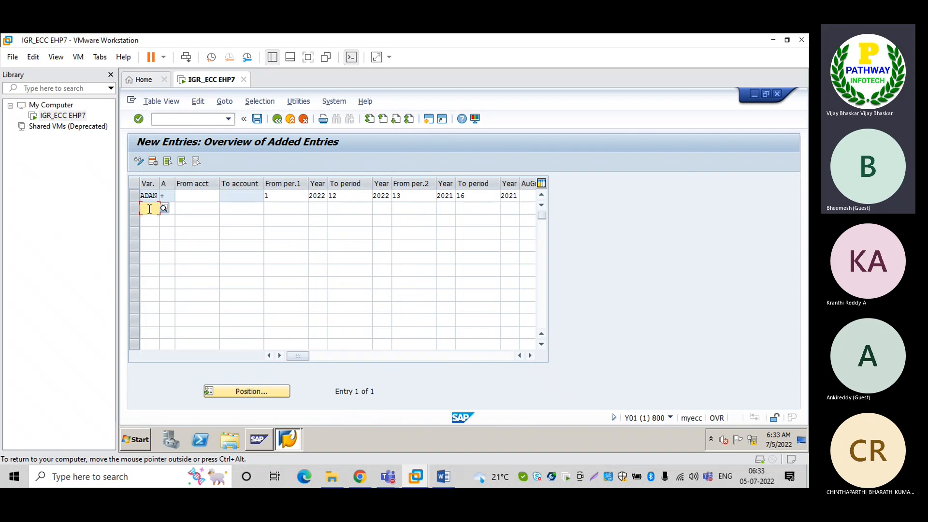
text(ad)
key(Down)
key(Return)
key(Tab)
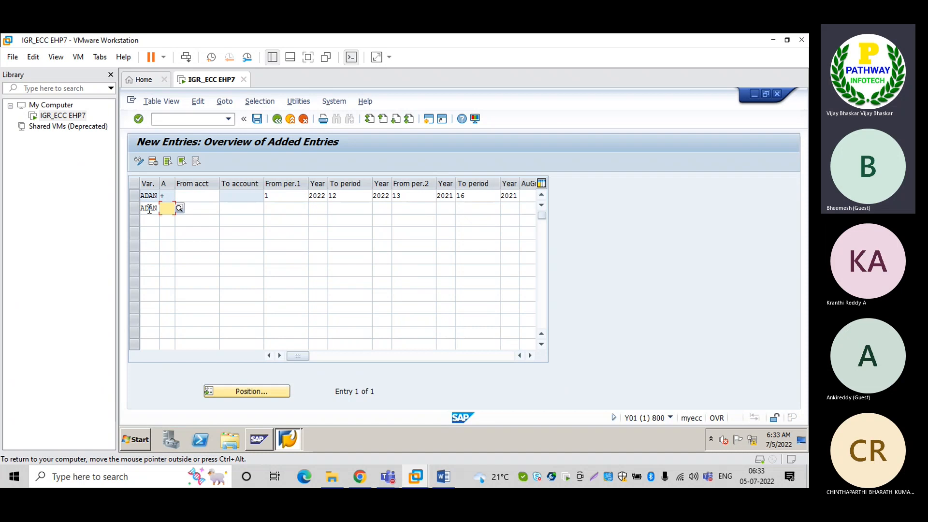
click(179, 208)
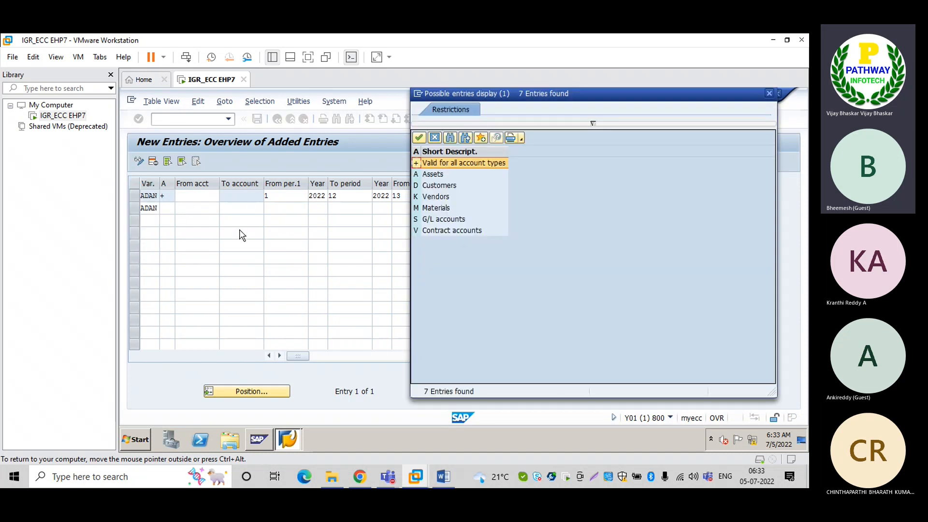
double_click(428, 220)
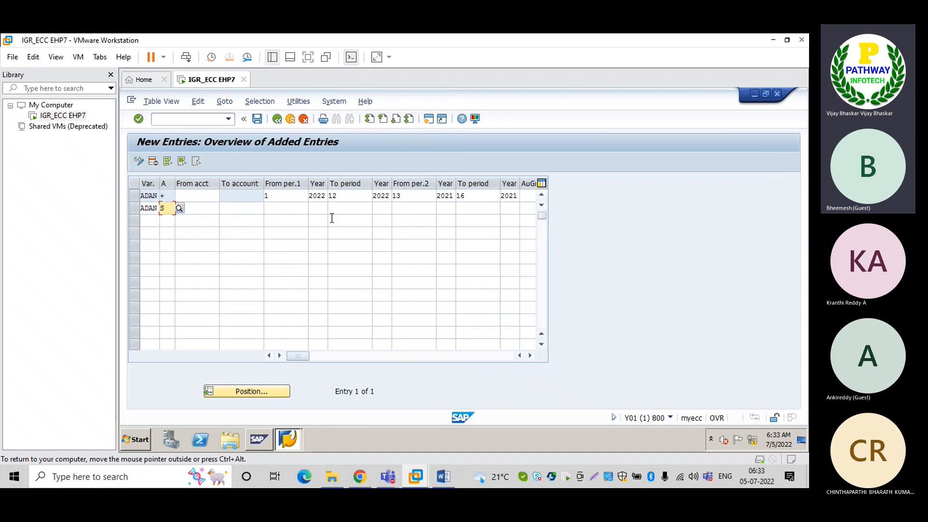
Set the second ADAN entry's first period range from period 1 of 2022 to period 12 of 2022
key(Tab)
key(Tab)
key(Tab)
text(1)
key(Tab)
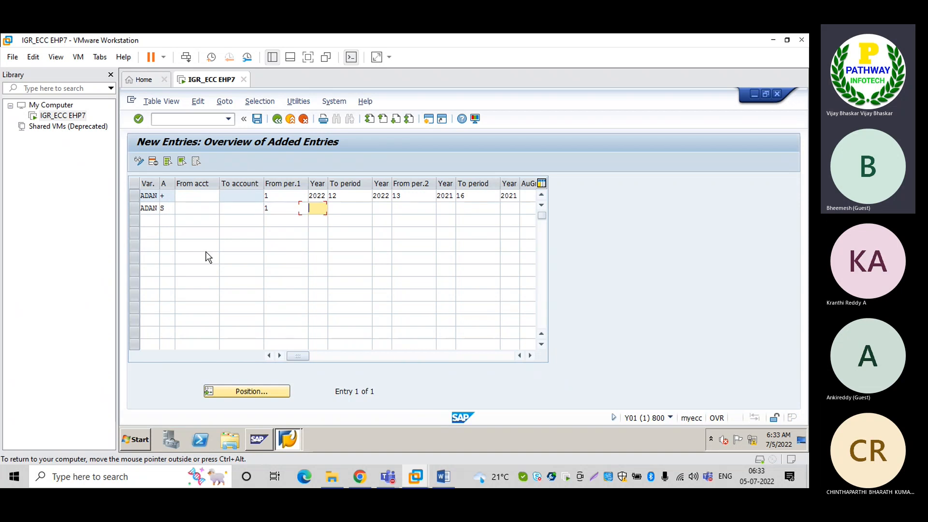
text(2022)
key(Tab)
text(12)
key(Tab)
text(2022)
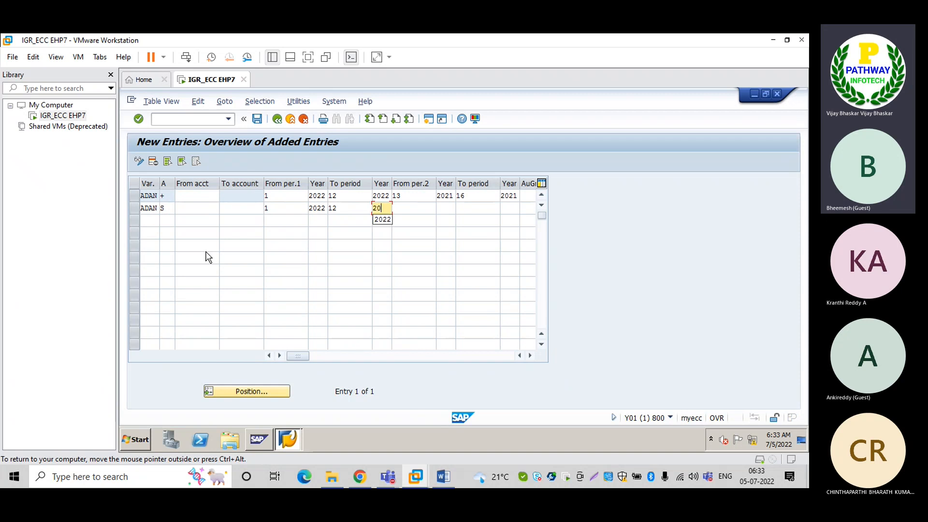
Set the S entry's second period range from period 13 of 2021 to period 16 of 2021 and validate it
key(Tab)
text(13)
key(Tab)
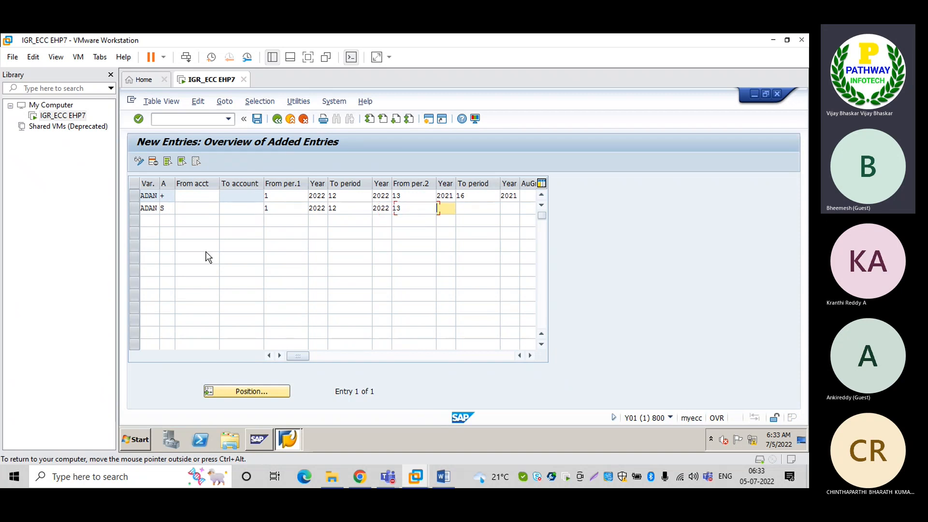
text(2021)
drag(439, 195, 454, 196)
click(454, 196)
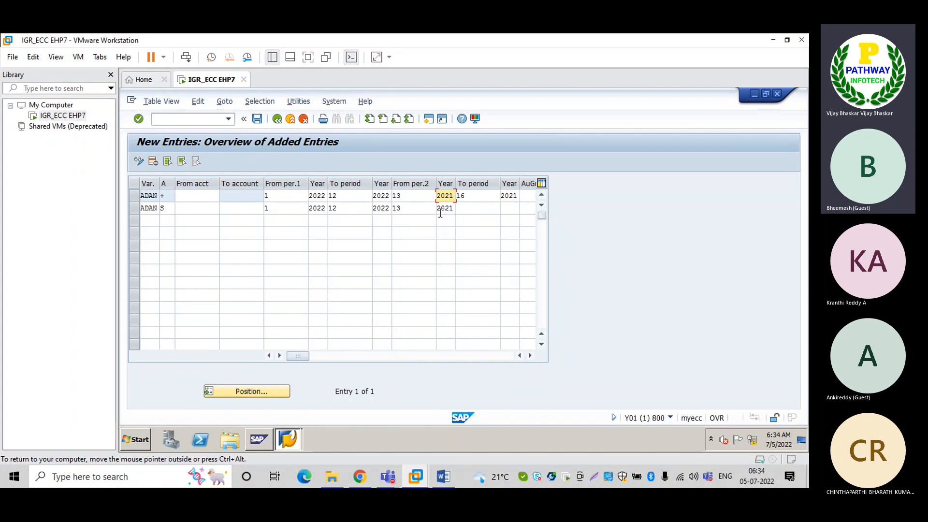
click(472, 207)
text(16)
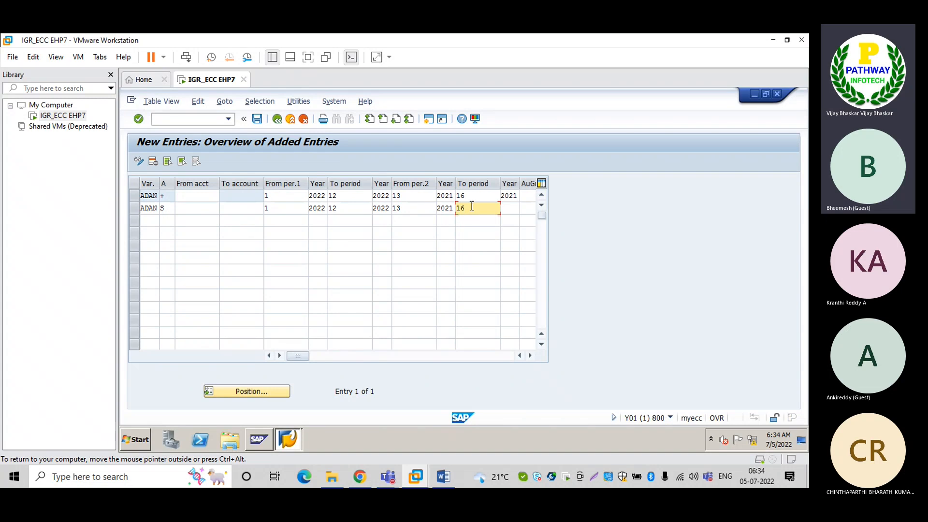
key(Tab)
text(2021)
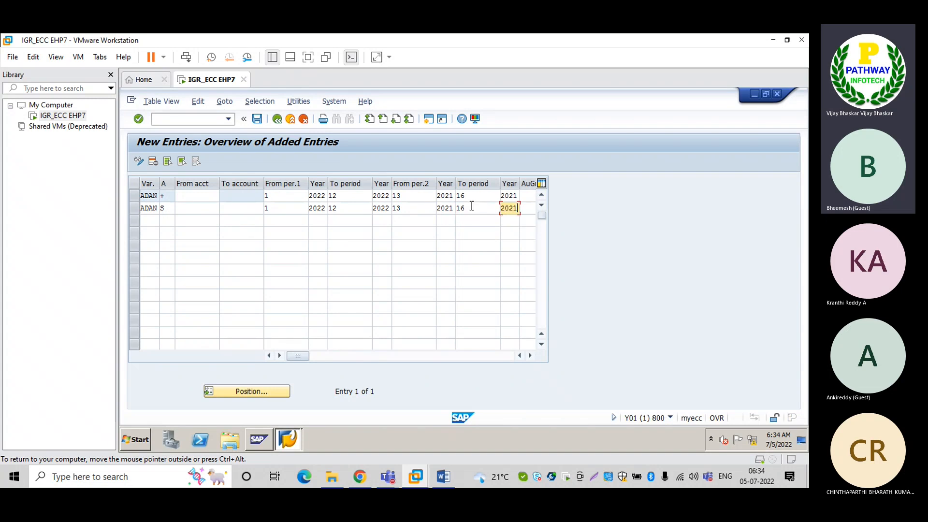
key(Return)
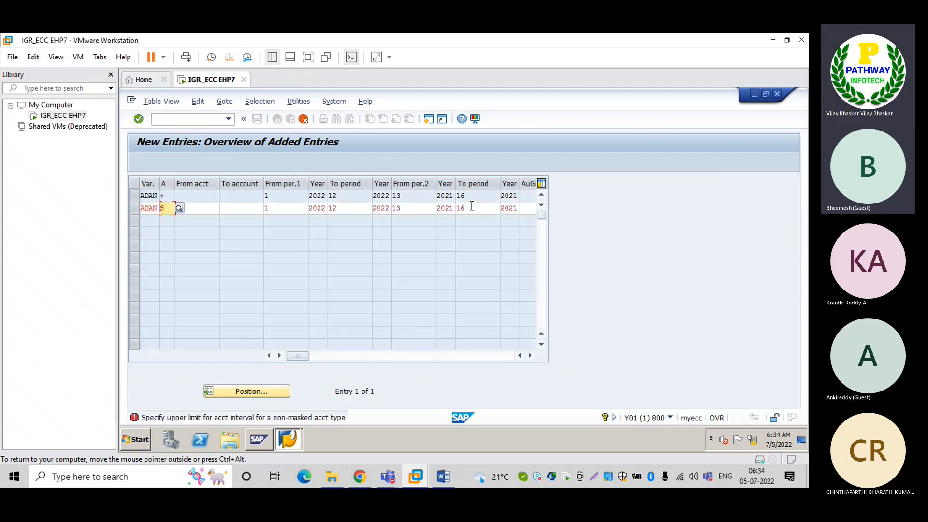
Try a Z-filled value as the S entry's From account, validate it, and clear the field
key(Tab)
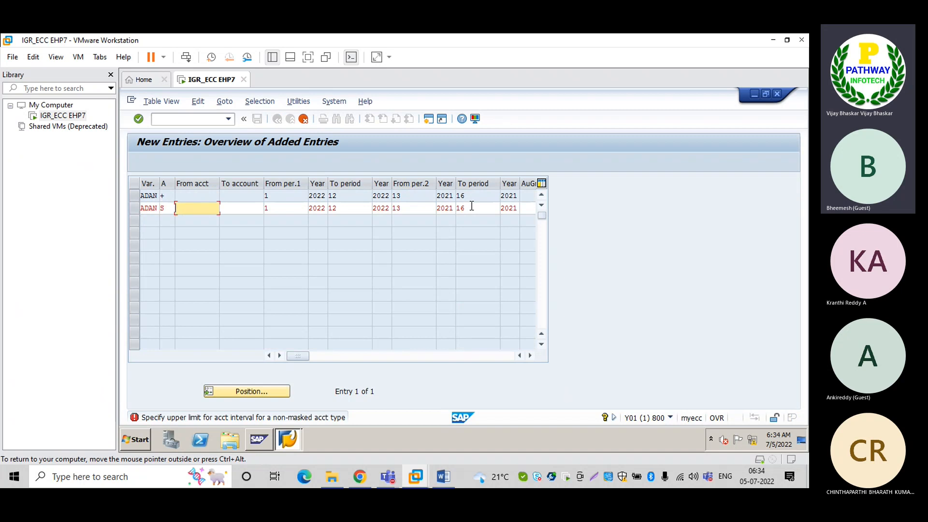
text(zzzzzzzzzz)
key(Return)
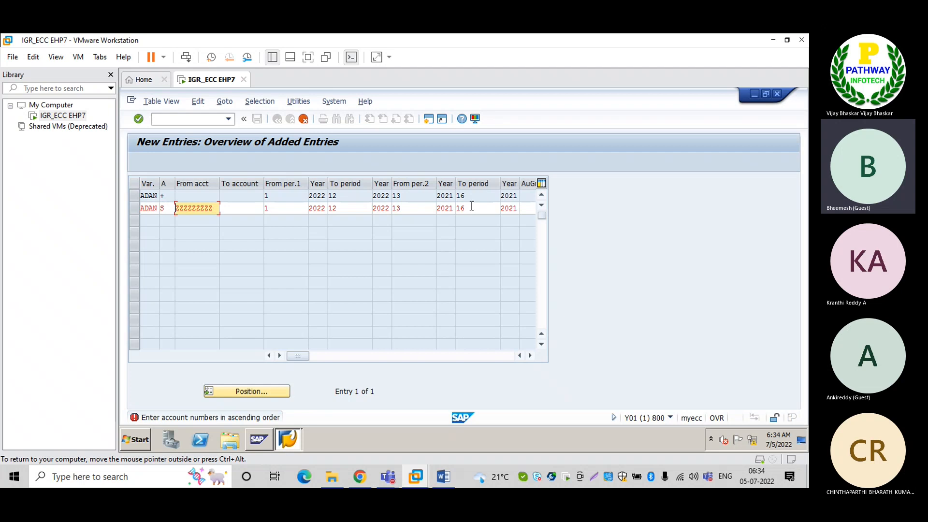
key(Delete)
key(Delete)
key(Delete)
key(Delete)
key(Delete)
key(Delete)
key(Delete)
key(Delete)
key(Delete)
Set the S entry's To account to ZZZZZZZZZZ and validate the entry
key(Tab)
key(Tab)
key(shift+Tab)
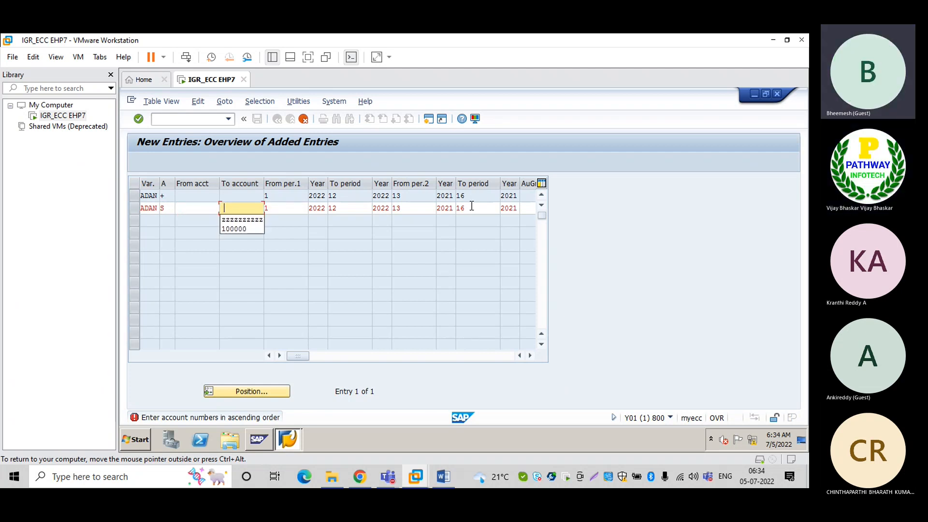
key(Down)
key(Return)
key(Return)
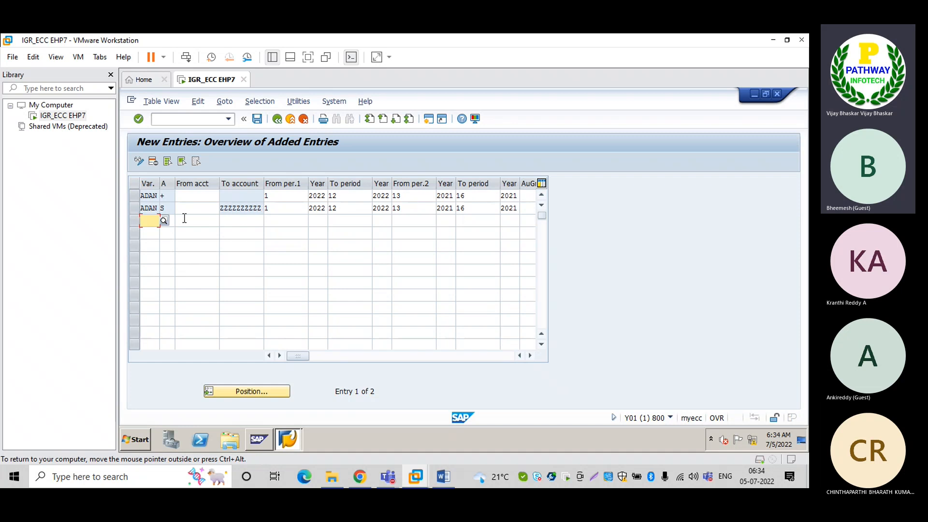
Add a third entry with posting period variant ADAN, account type D and To account ZZZZZZZZZZ
click(164, 221)
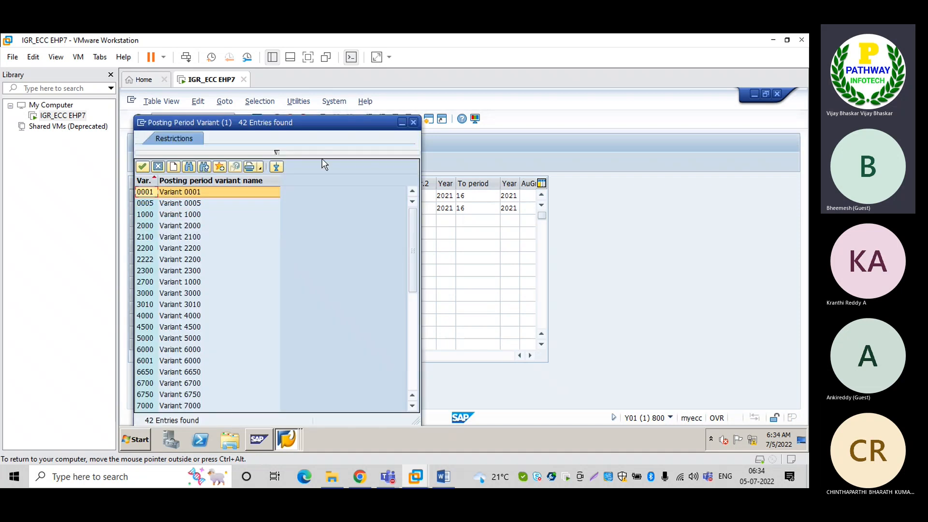
key(Escape)
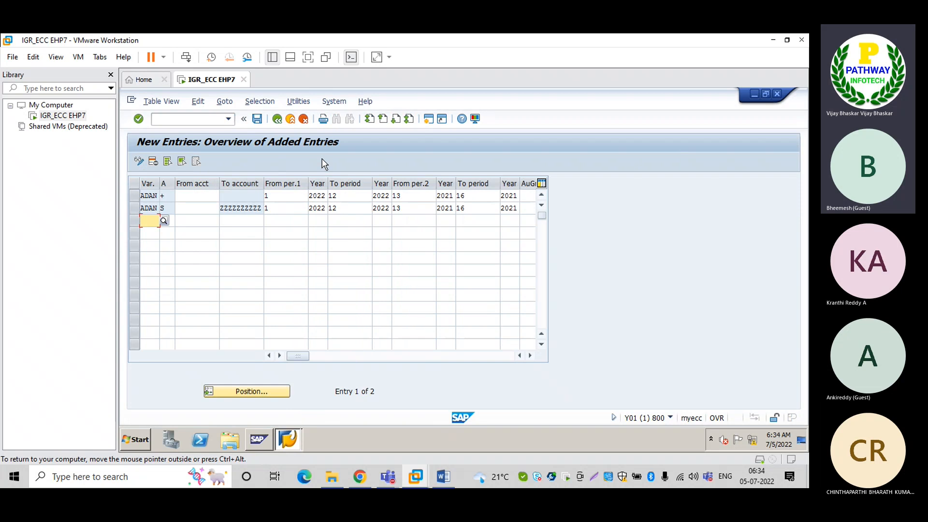
text(ADAN)
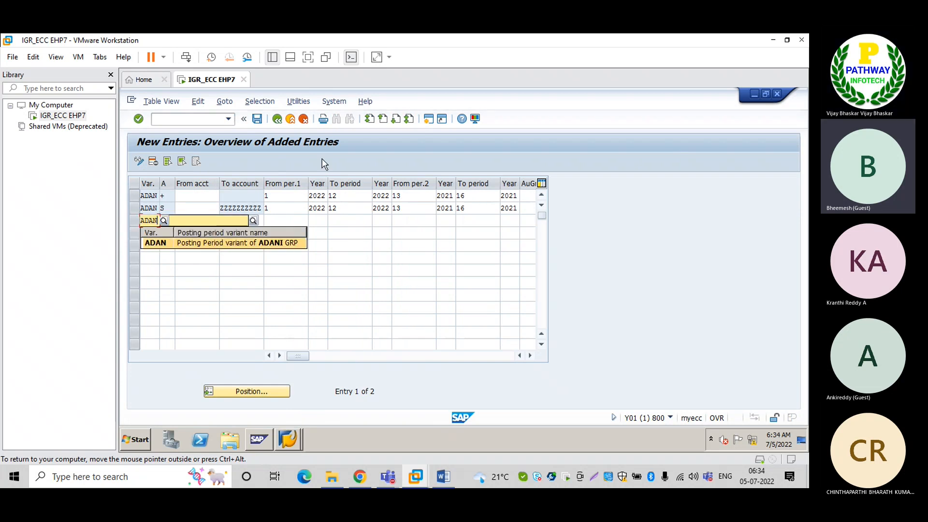
key(Tab)
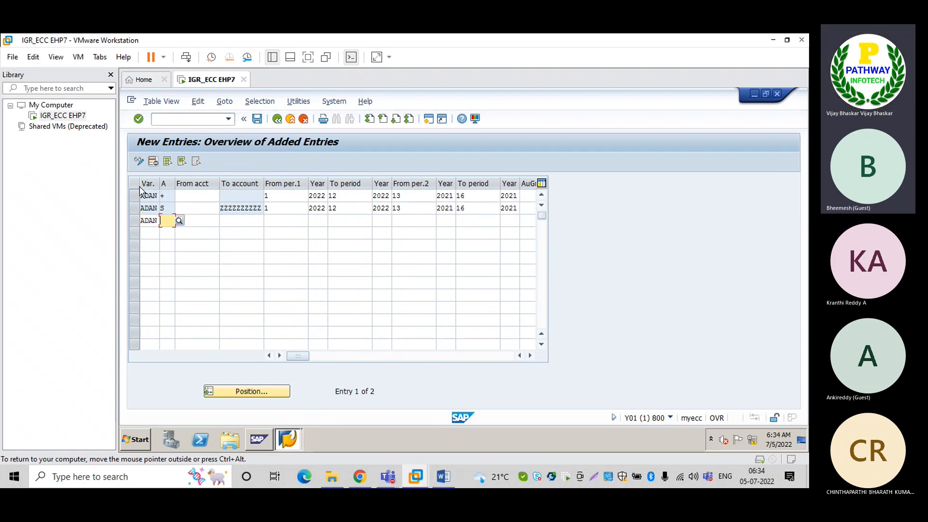
text(D)
key(Tab)
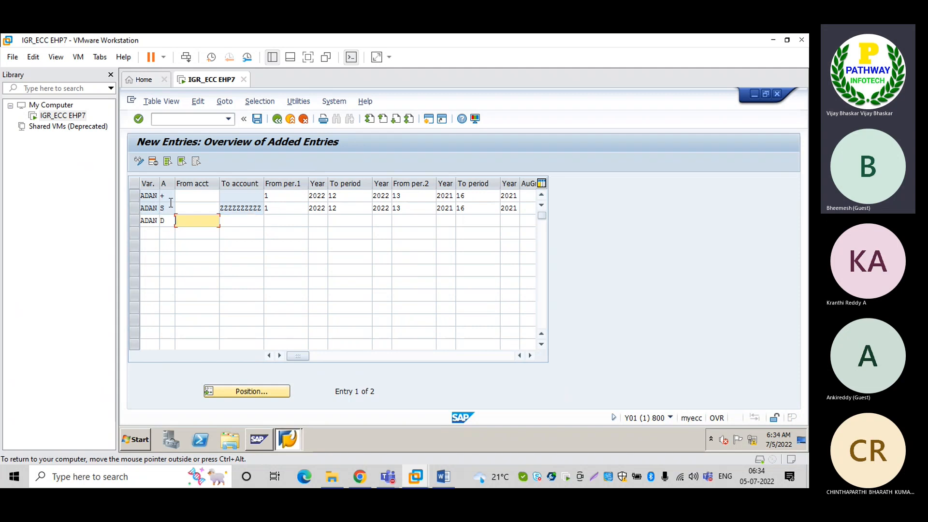
key(Tab)
text(zzzzzzzzzz)
key(Tab)
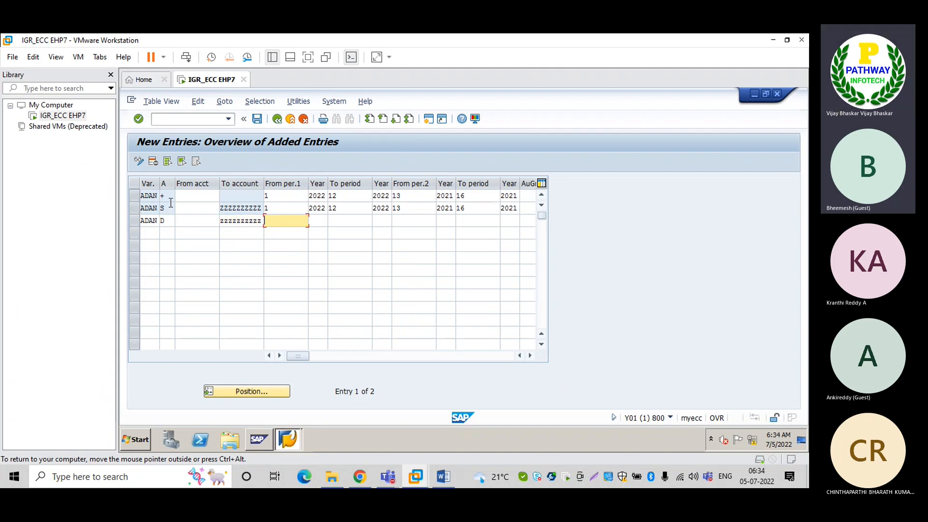
Set the D entry's first period range from period 1 of 2022 to period 12 of 2022
text(1)
key(Tab)
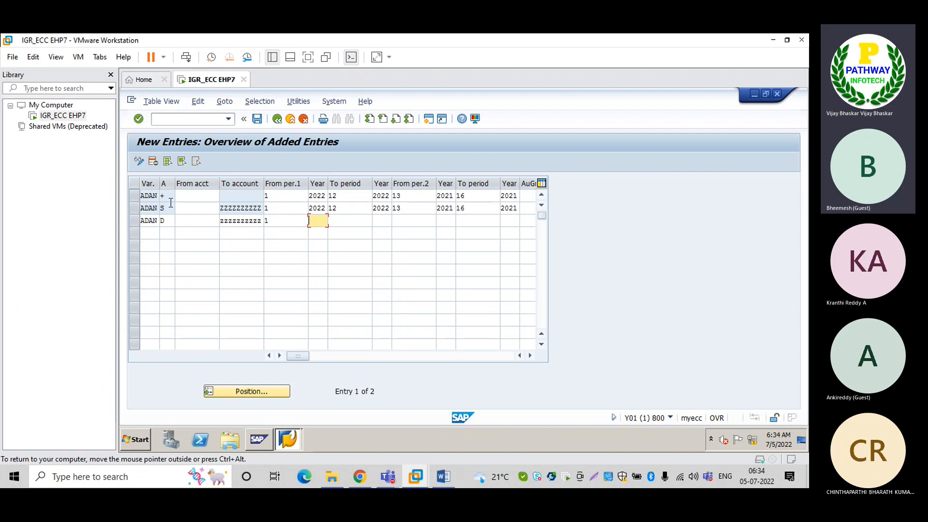
text(2022)
key(Tab)
text(12)
key(Tab)
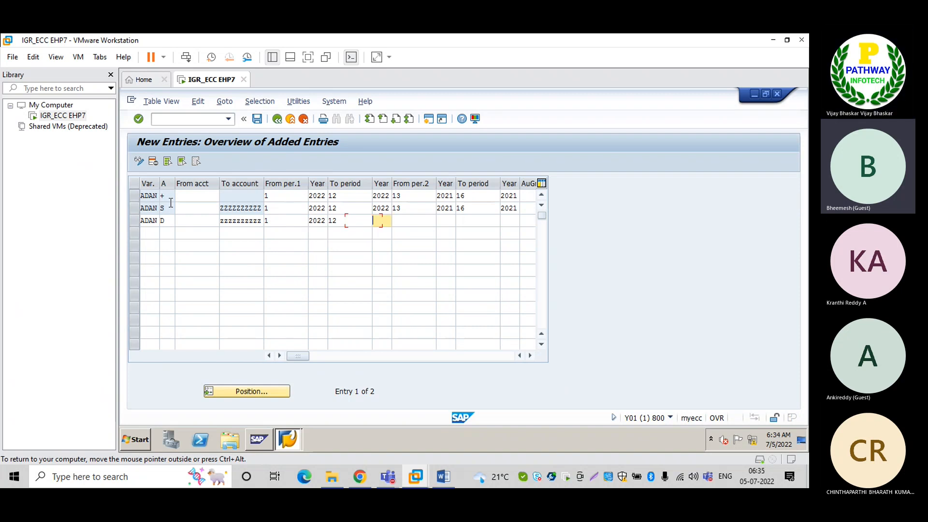
text(2022)
Set the D entry's second period range from period 13 of 2021 to period 16 of 2021
key(Tab)
text(13)
key(Tab)
text(2021)
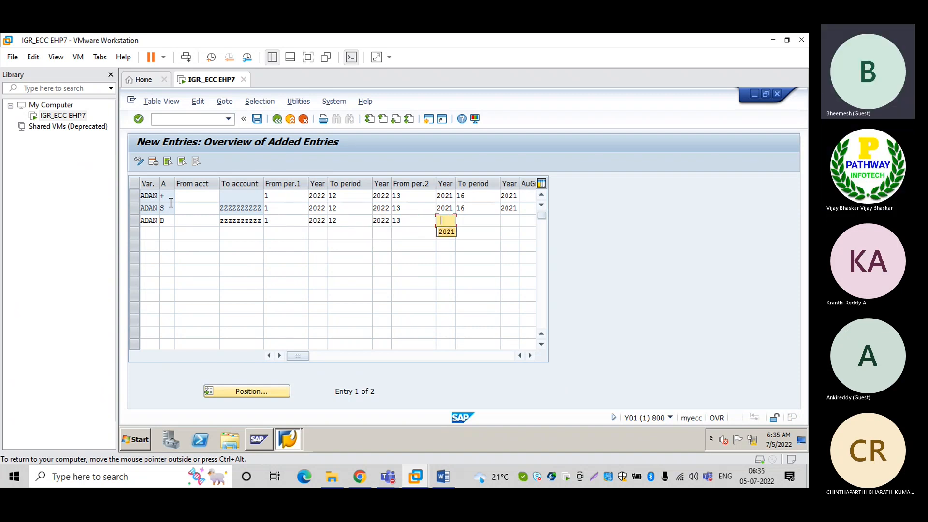
key(Tab)
text(16)
key(Tab)
text(2021)
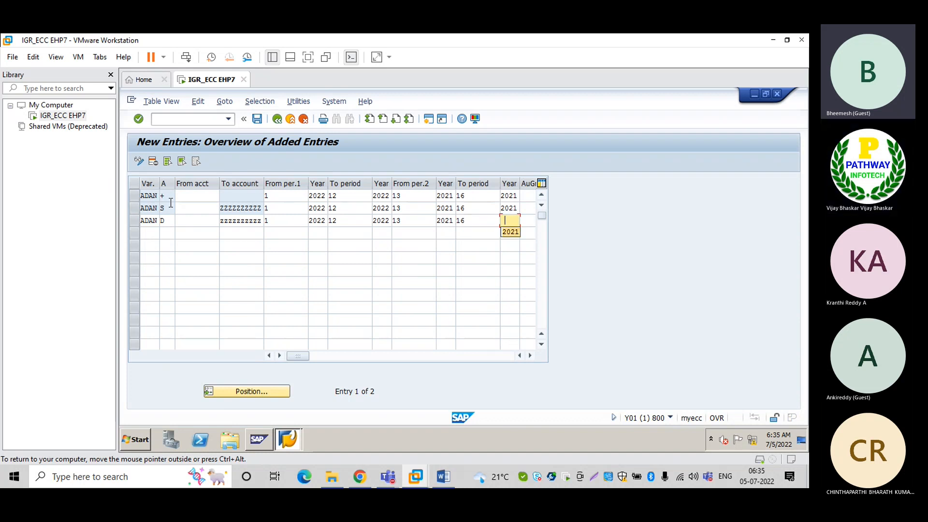
Add a fourth entry with posting period variant ADAN, account type K and To account ZZZZZZZZZZ
key(shift+Tab)
key(shift+Tab)
key(shift+Tab)
key(shift+Tab)
key(shift+Tab)
key(shift+Tab)
key(shift+Tab)
key(shift+Tab)
key(shift+Tab)
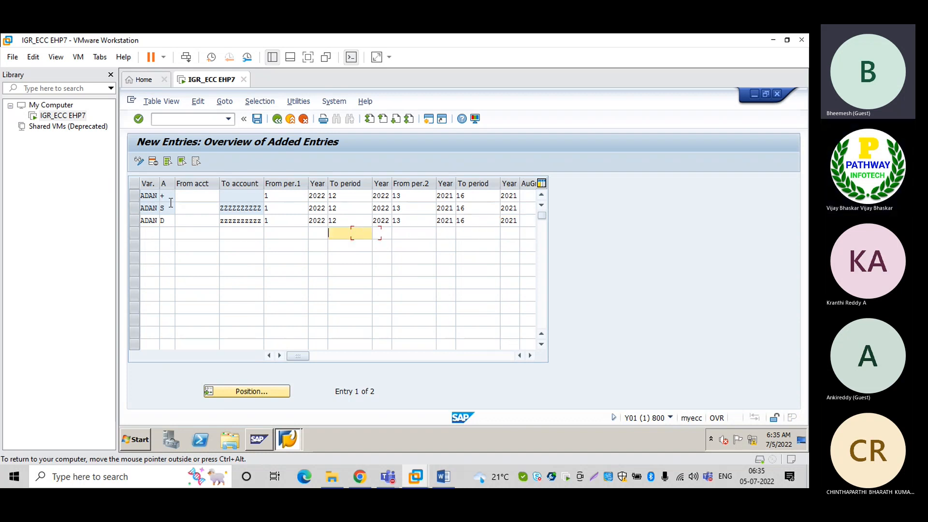
key(shift+Tab)
key(shift+Tab)
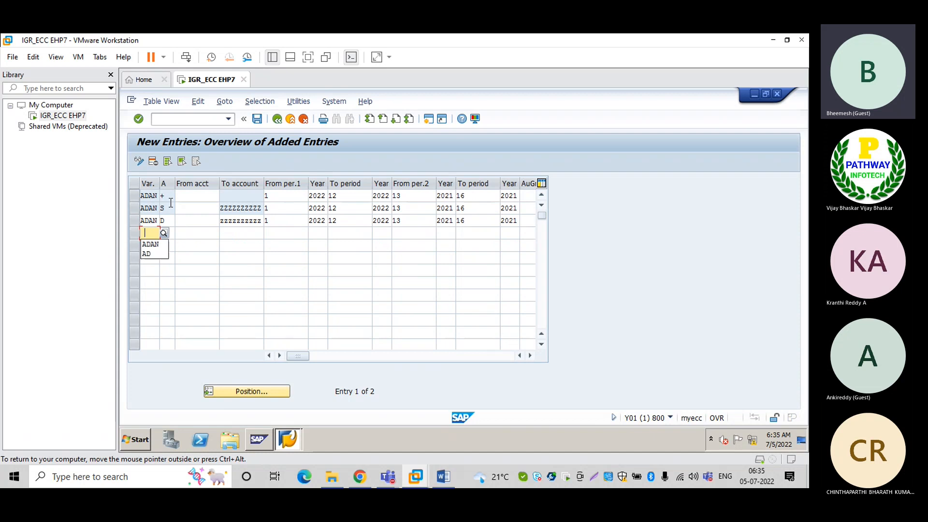
key(Down)
key(Return)
key(Tab)
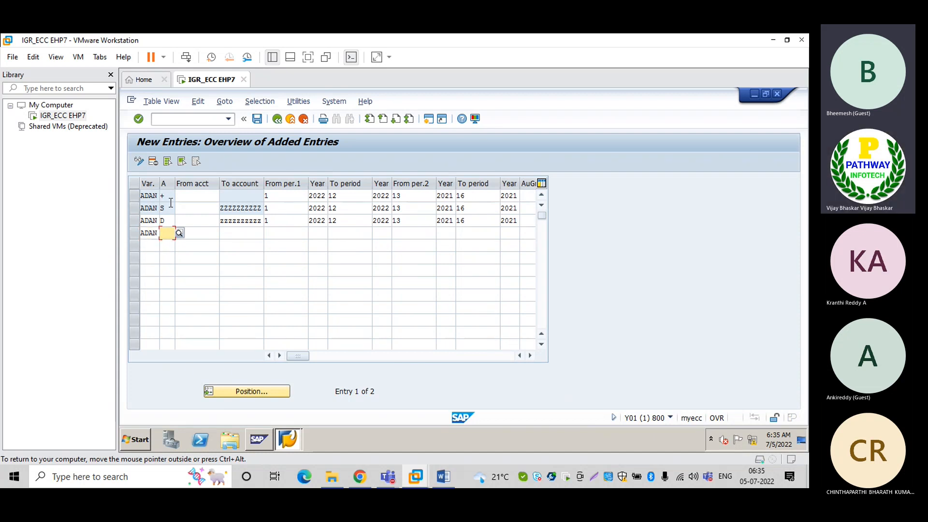
text(K)
key(Tab)
key(Tab)
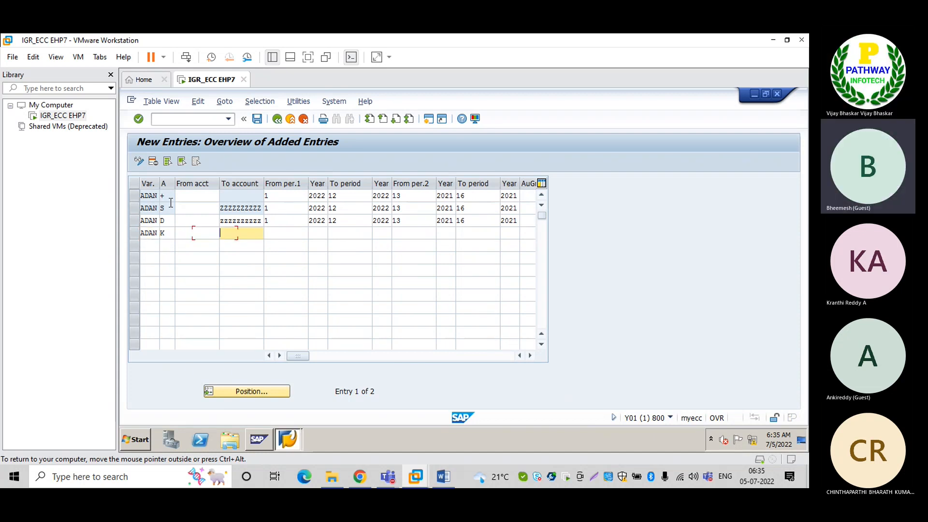
key(Down)
key(Return)
Set the K entry's first period range from period 1 of 2022 to period 12 of 2022
key(Tab)
key(Down)
key(Return)
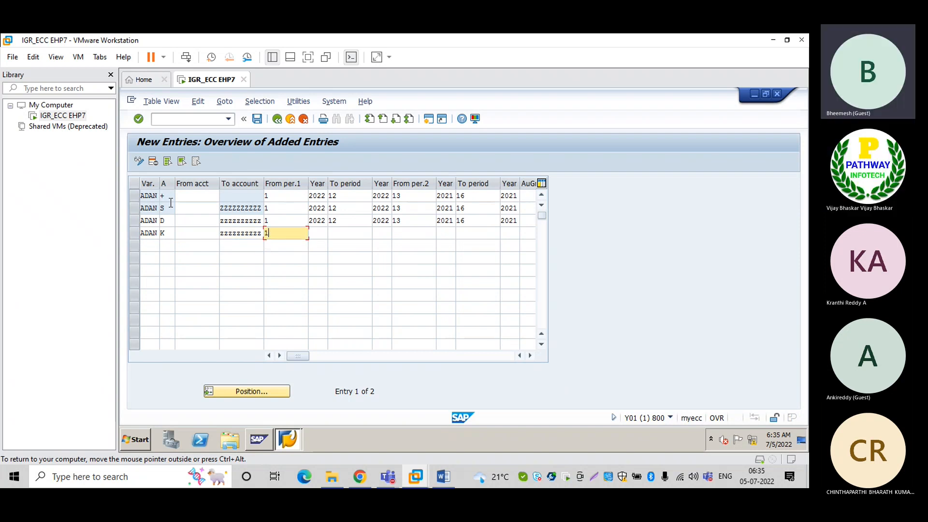
key(Tab)
key(Down)
key(Return)
key(Tab)
key(Down)
key(Return)
key(Tab)
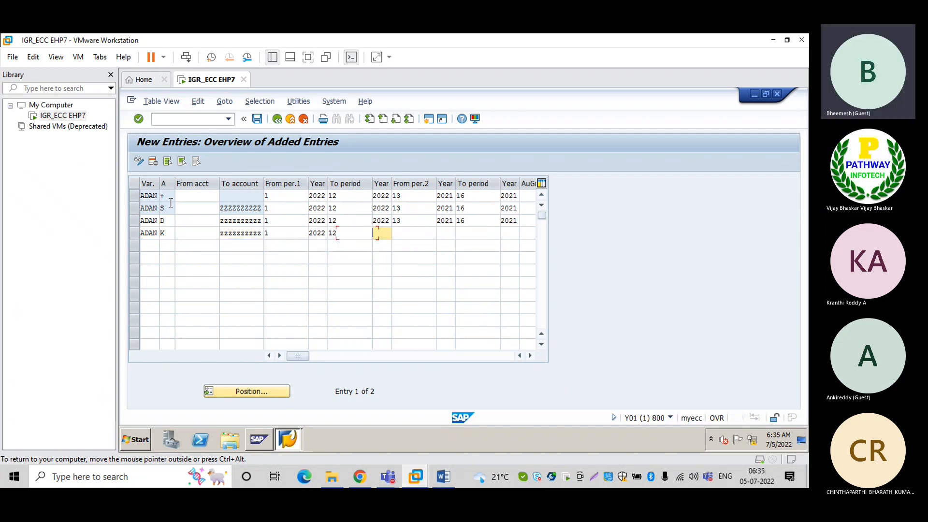
key(Down)
key(Return)
Set the K entry's second period range from period 13 of 2021 to period 16 of 2021
key(Tab)
key(Down)
key(Return)
key(Tab)
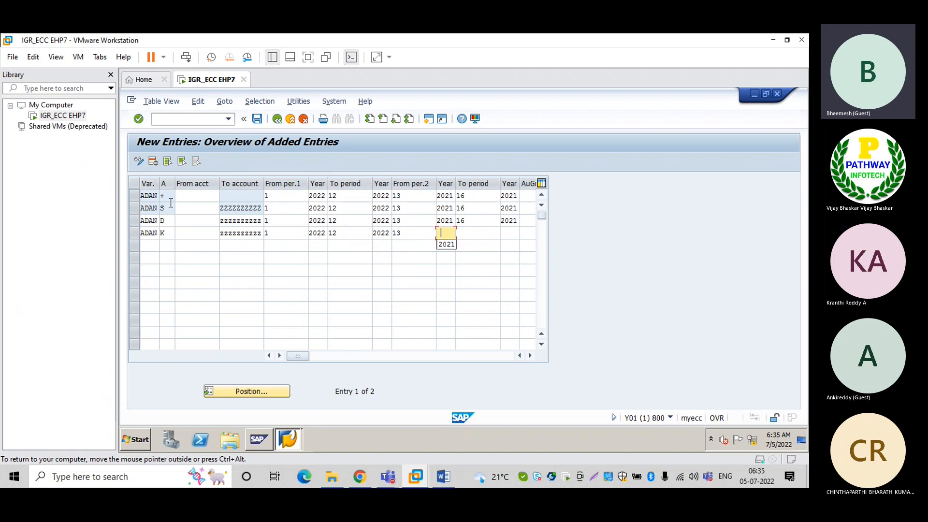
key(Down)
key(Return)
key(Tab)
key(Down)
key(Return)
key(Tab)
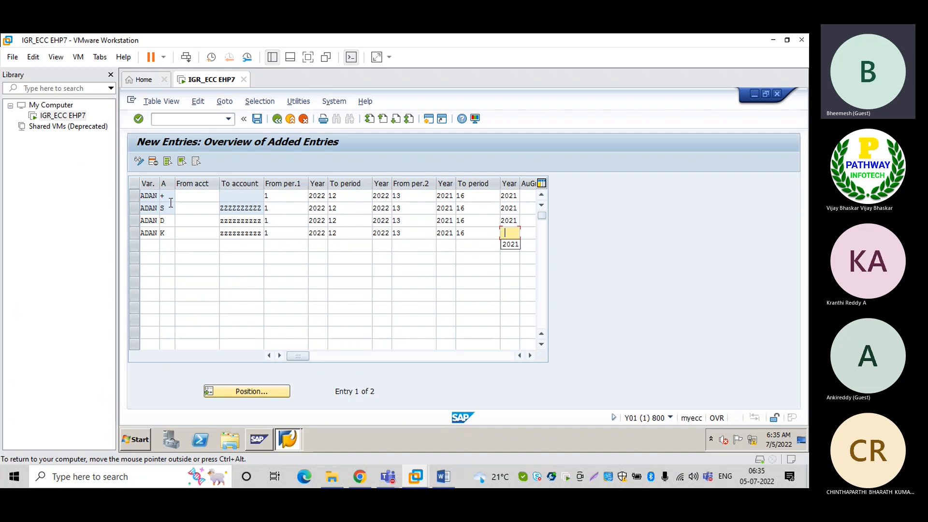
key(Down)
key(Return)
Add a fifth entry with posting period variant ADAN and account type A (Assets)
key(Left)
key(Left)
key(Left)
key(Left)
key(Left)
key(Left)
key(Left)
key(Left)
key(Left)
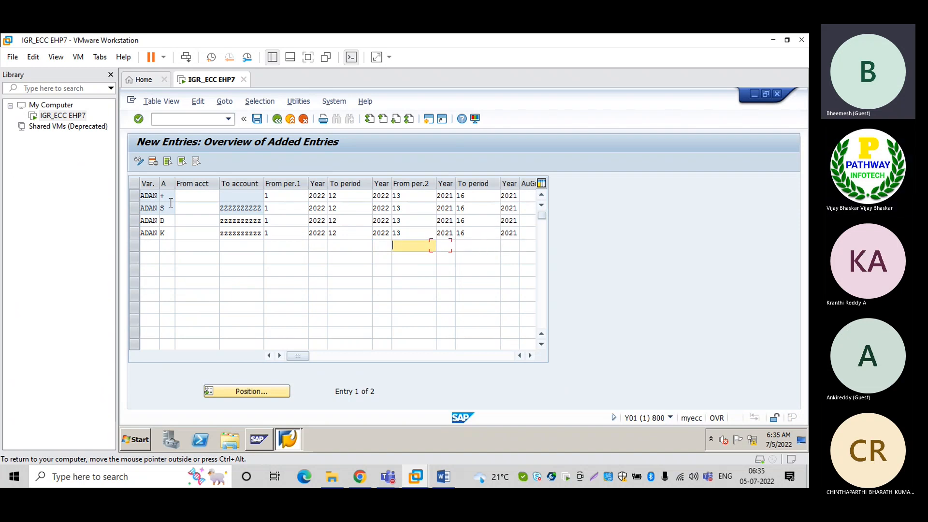
key(Left)
key(Left)
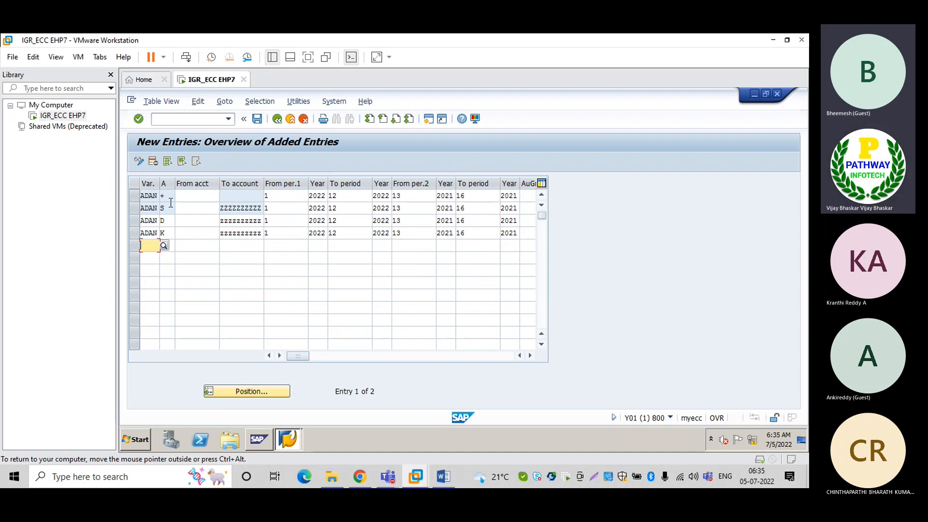
key(Down)
key(Return)
key(Tab)
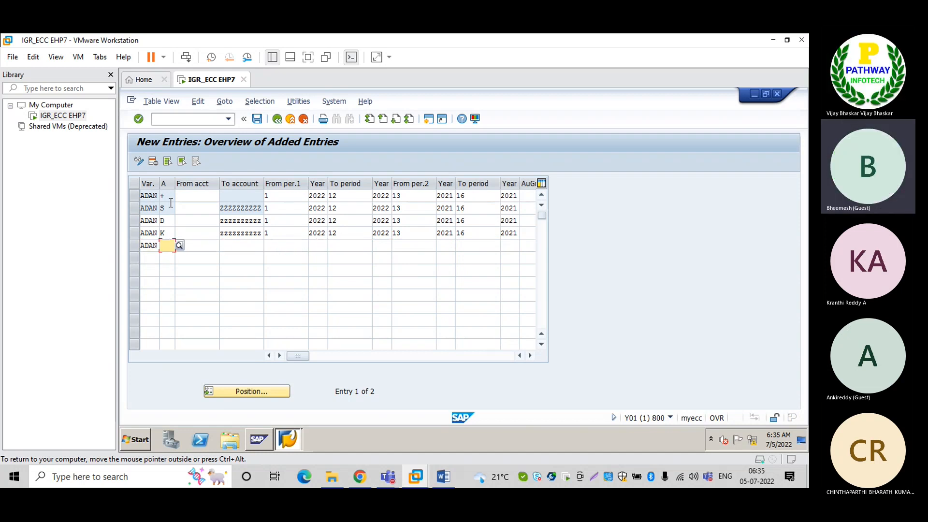
text(a)
key(Down)
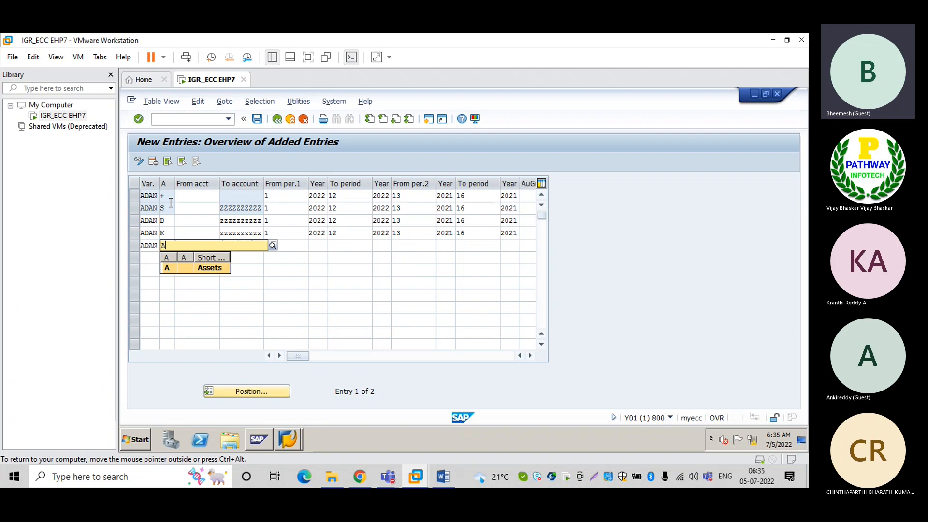
key(Return)
key(Tab)
key(Tab)
text(100000)
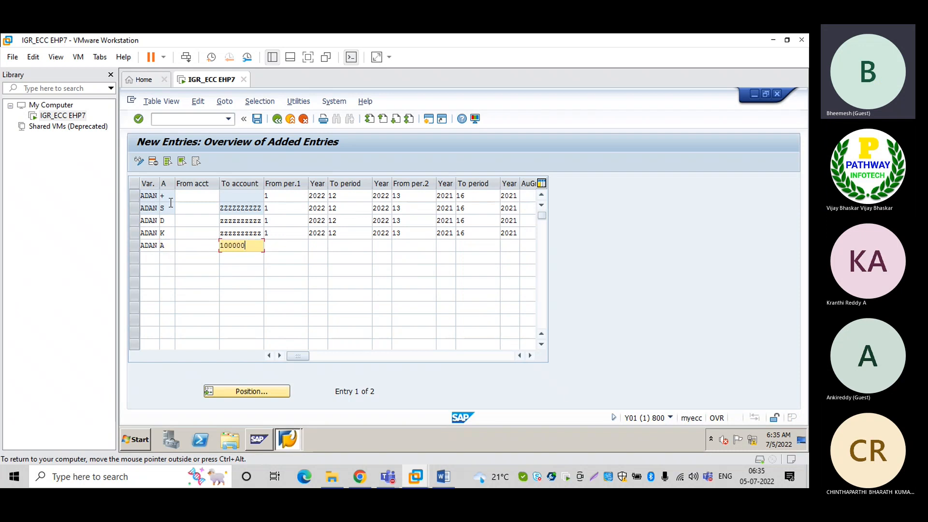
key(BackSpace)
key(BackSpace)
key(BackSpace)
key(BackSpace)
key(BackSpace)
key(BackSpace)
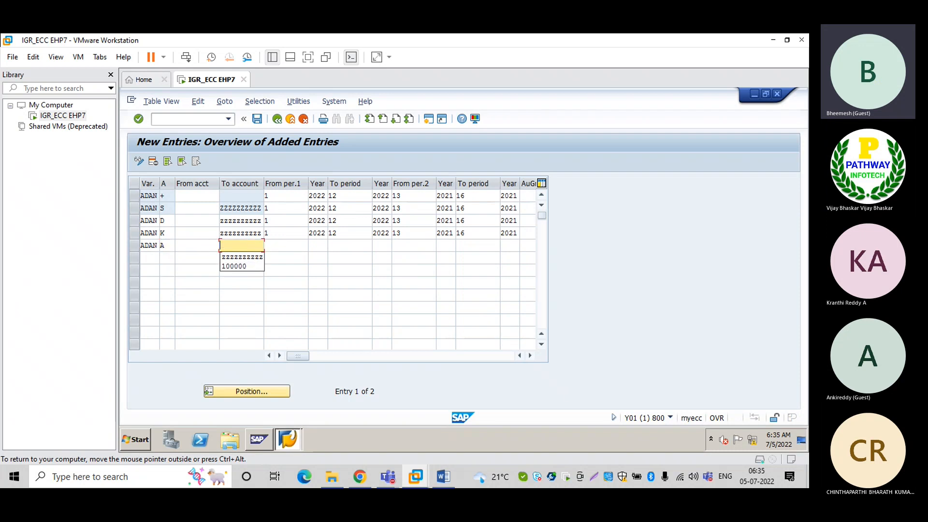
Set the A entry's To account to ZZZZZZZZZZ
key(Down)
key(Return)
key(Tab)
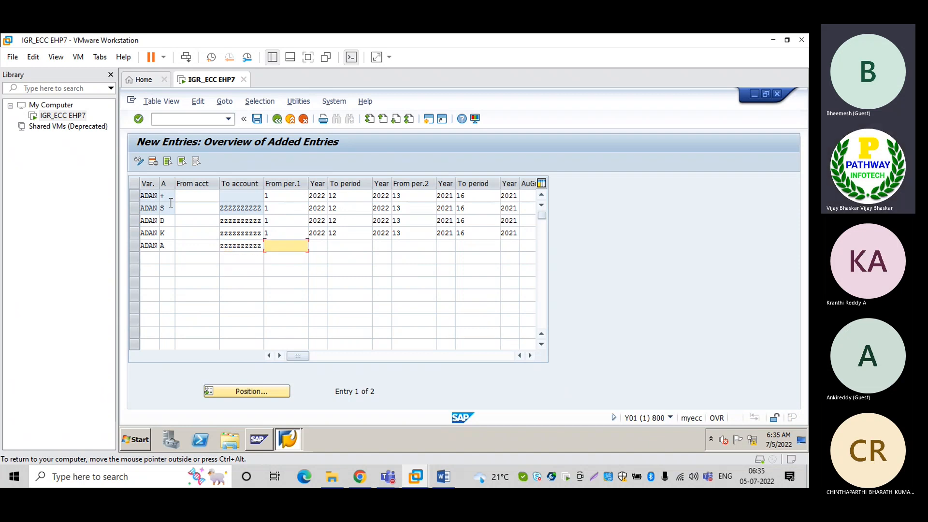
Set the A entry's first period range from period 1 of 2022 to period 12 of 2022
text(1)
key(Tab)
key(Down)
key(Return)
key(Tab)
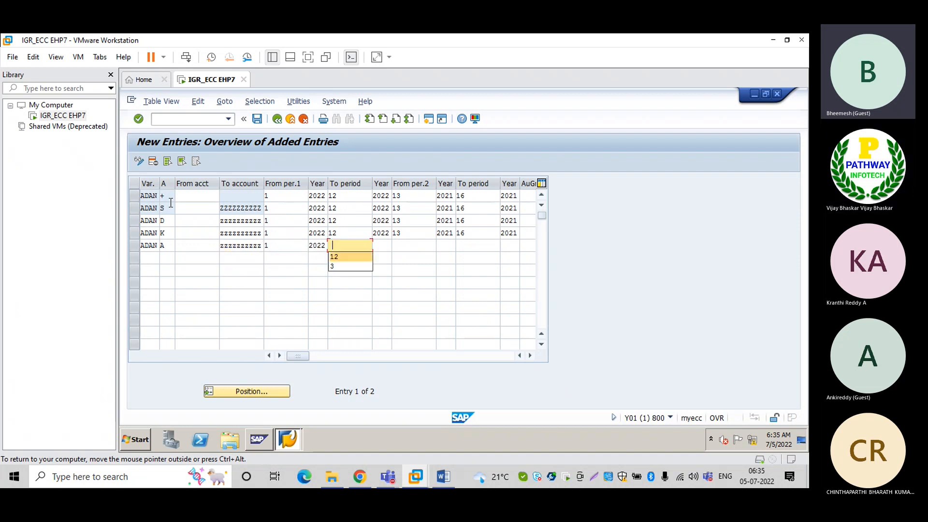
text(12)
key(Tab)
key(Down)
key(Return)
key(Tab)
Set the A entry's second period range from period 13 of 2021 to period 16 of 2021
text(13)
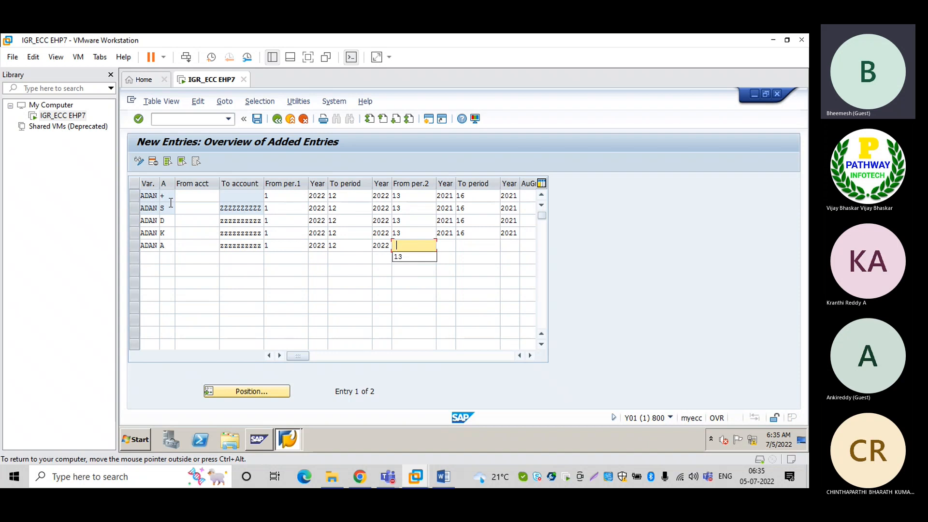
key(Tab)
key(Return)
key(Tab)
key(space)
key(Down)
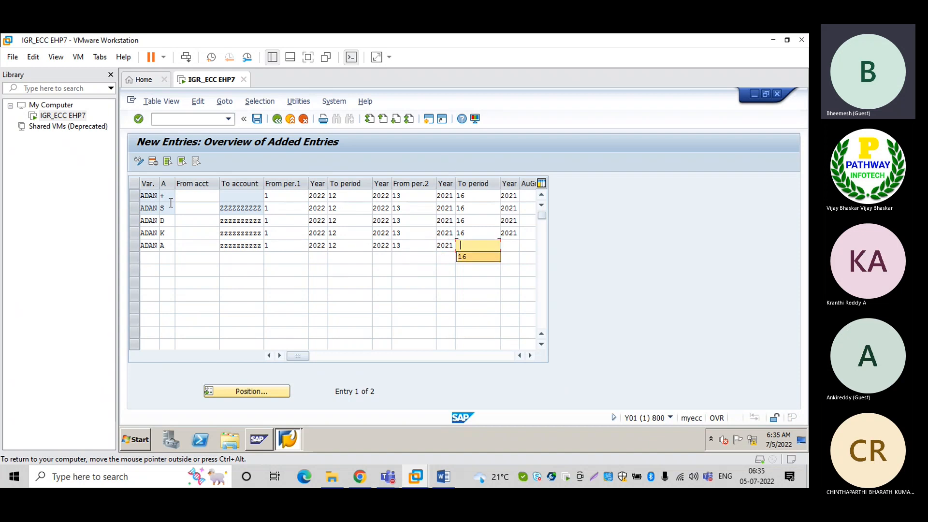
key(Return)
key(Tab)
key(space)
key(Down)
key(Return)
key(Return)
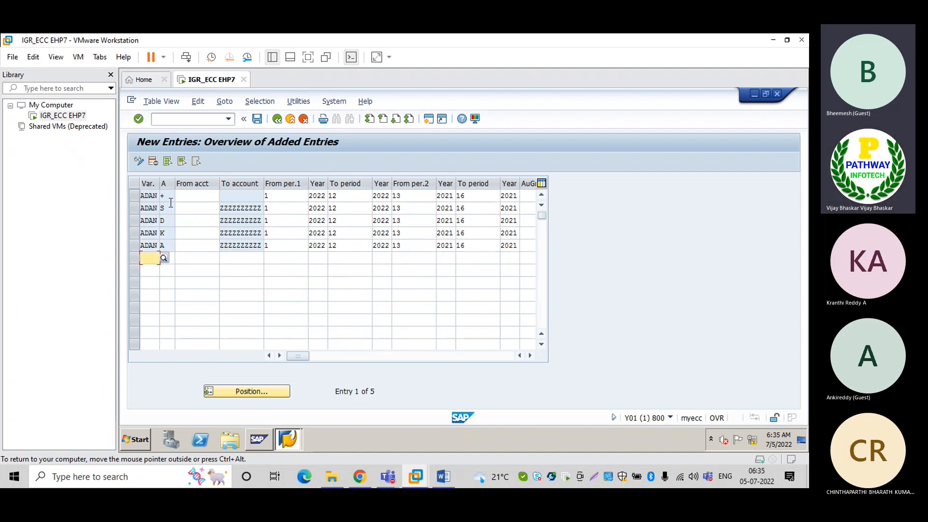
click(164, 258)
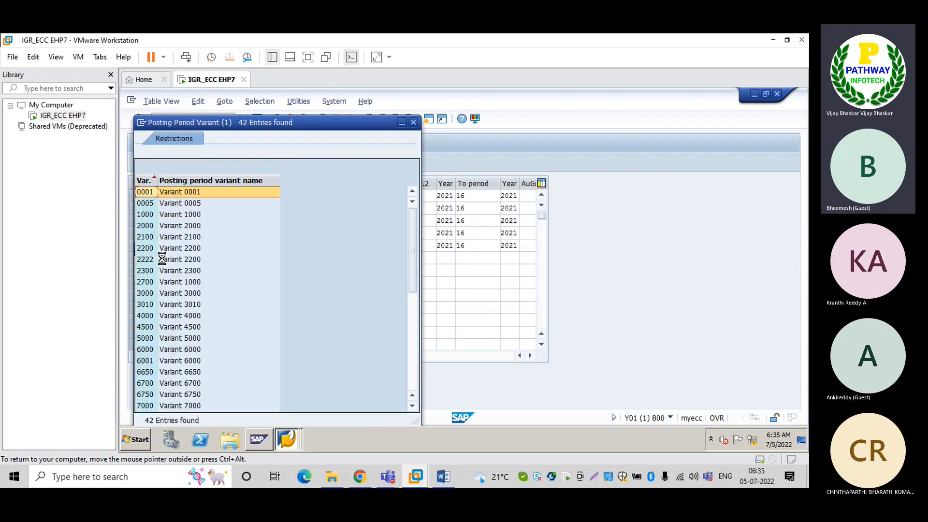
click(414, 122)
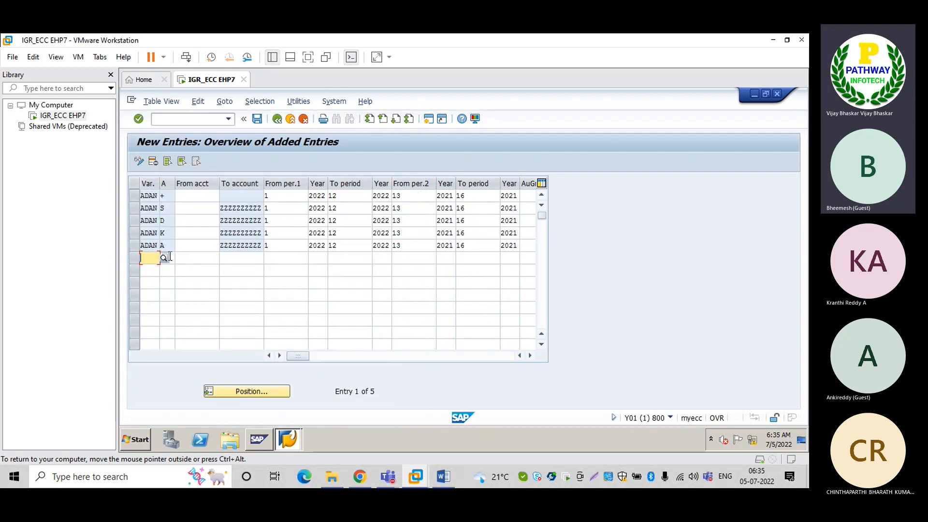
click(169, 257)
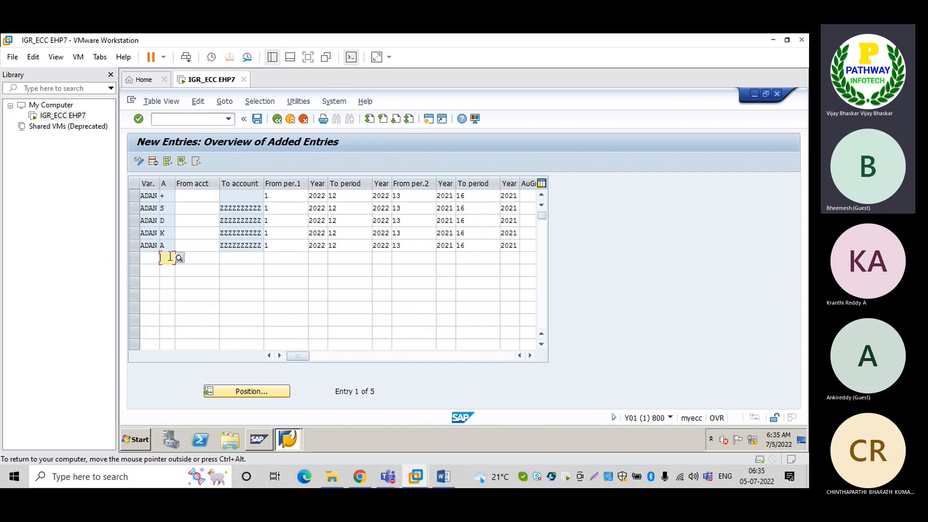
Add a sixth entry with posting period variant ADAN, account type M (Materials) and To account ZZZZZZZZZZ
click(154, 257)
text(ADAN)
key(Tab)
text(M)
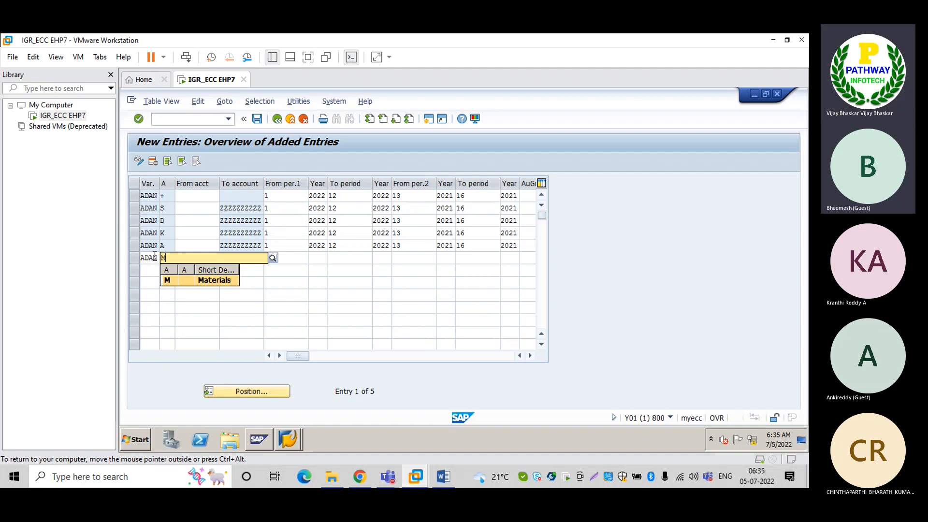
key(Tab)
key(Tab)
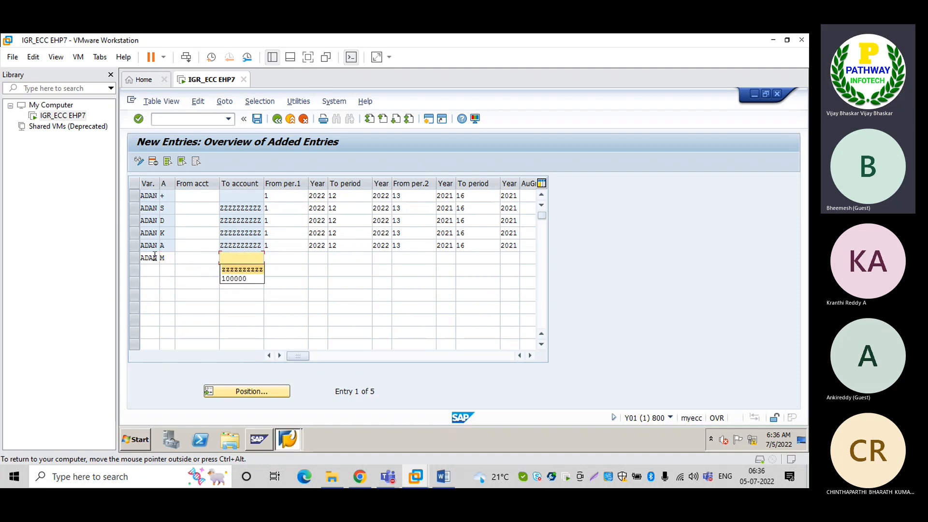
key(Down)
key(Tab)
Set the M entry's first period range from period 1 of 2022 to period 12 of 2022
text(1)
key(Tab)
text(2022)
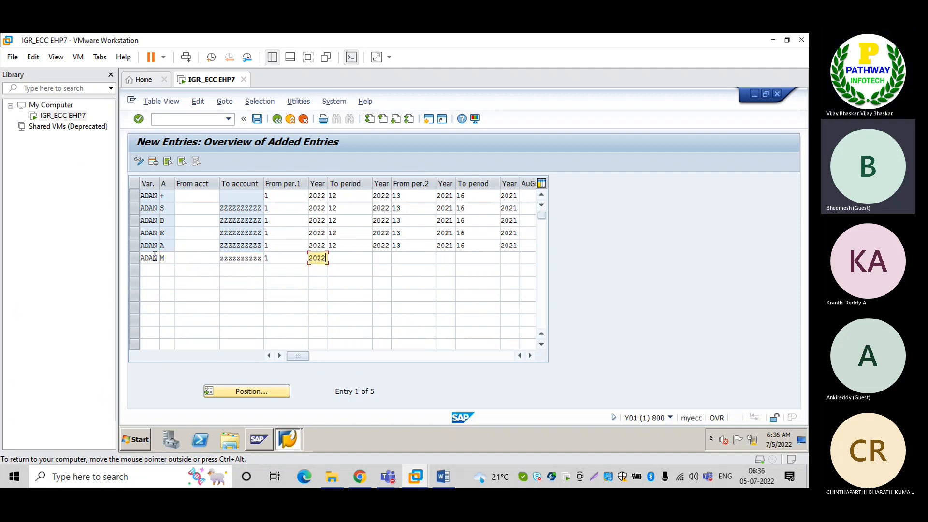
key(Tab)
text(12)
key(Tab)
text(2022)
key(Tab)
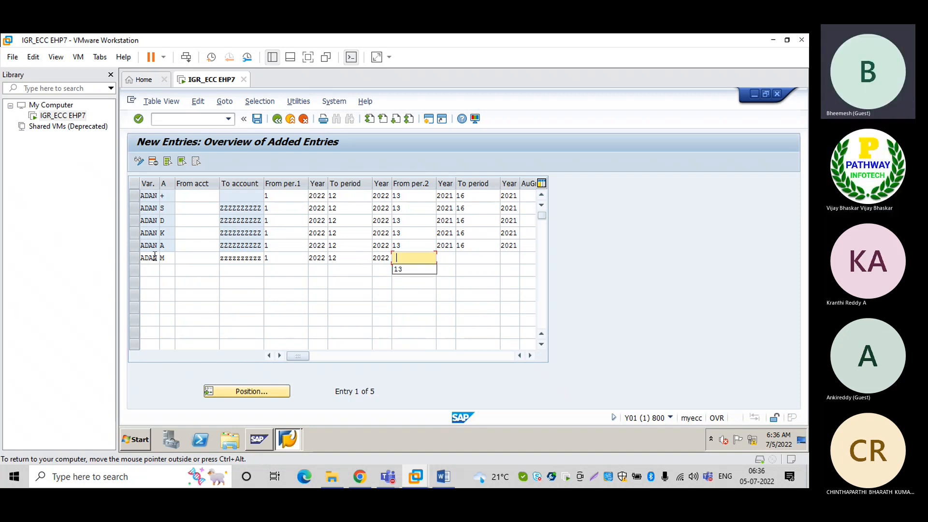
Set the M entry's second period range from period 13 of 2021 to period 16 of 2021 and save the entries to the request
key(Down)
key(Tab)
key(Down)
key(Tab)
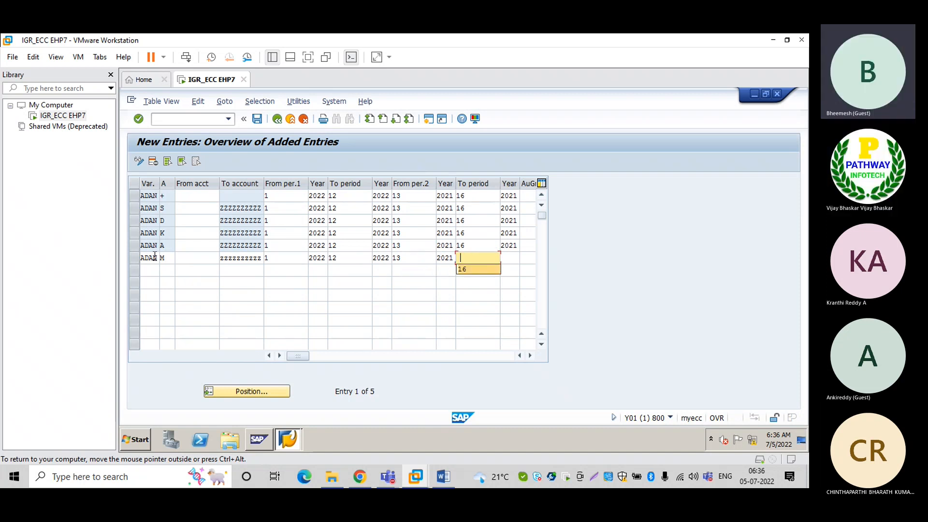
key(Down)
key(Tab)
key(Down)
key(Return)
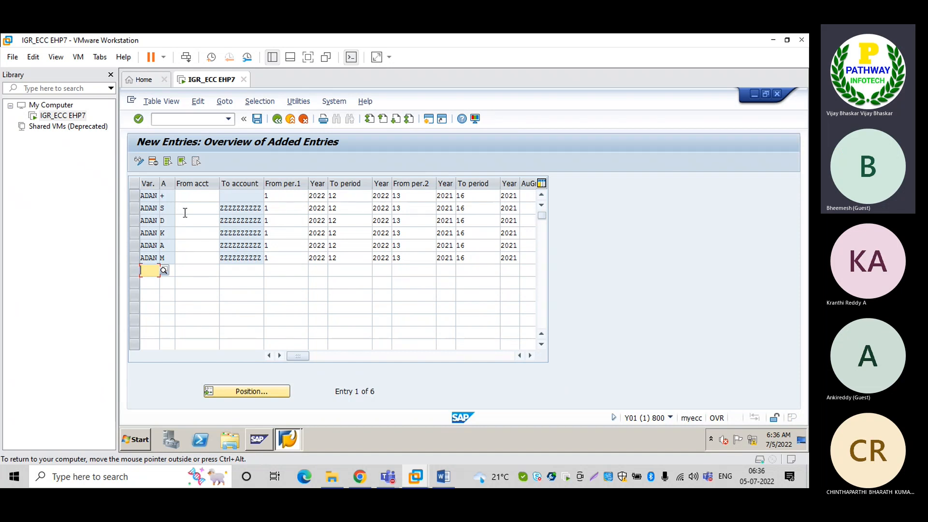
click(257, 118)
click(293, 288)
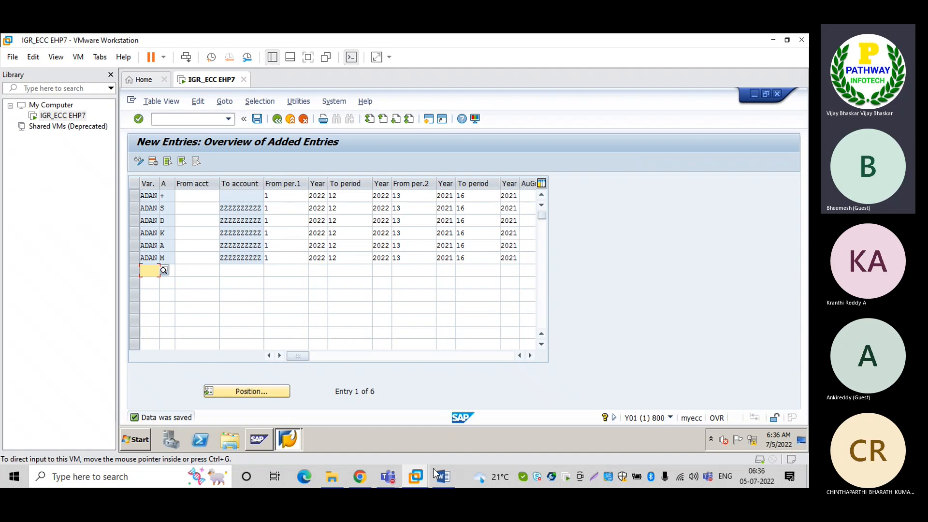
Review the saved ADAN entries' account types, account ranges and periods alongside the Word notes on posting period variants
click(440, 480)
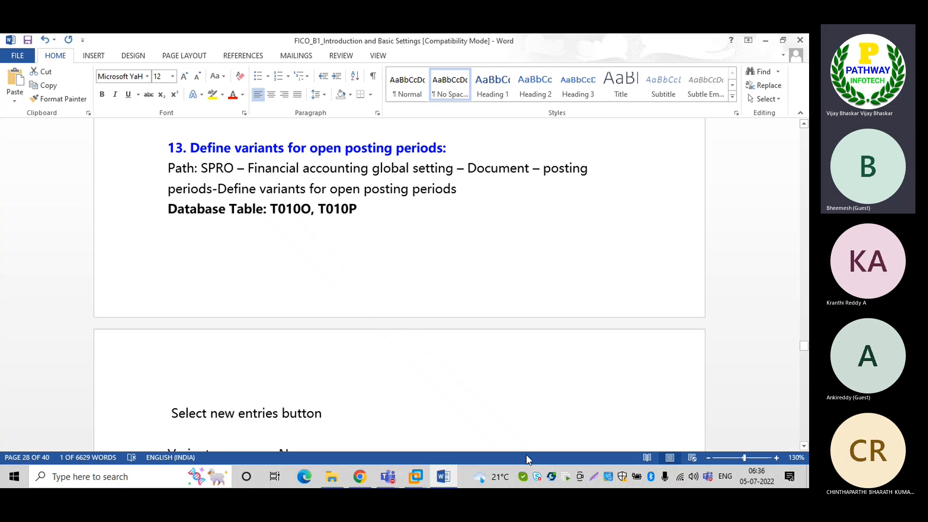
click(421, 476)
click(454, 421)
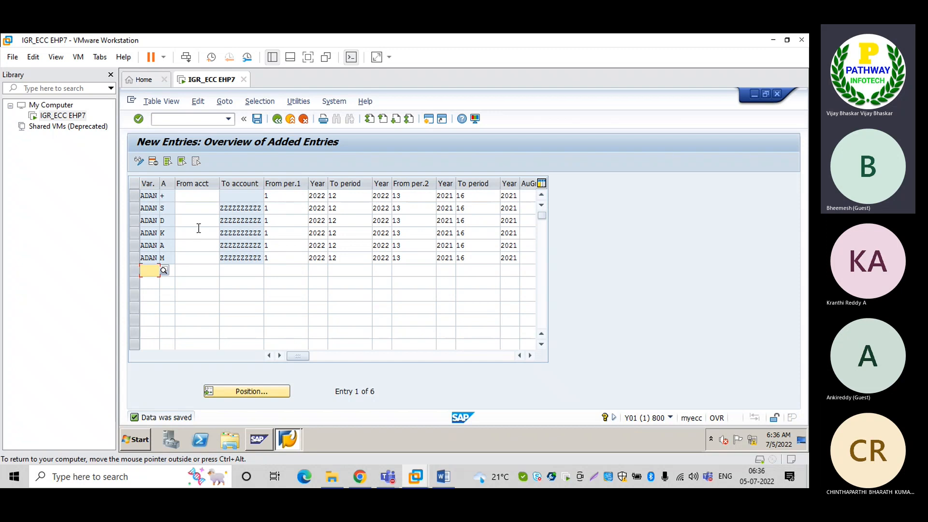
click(164, 208)
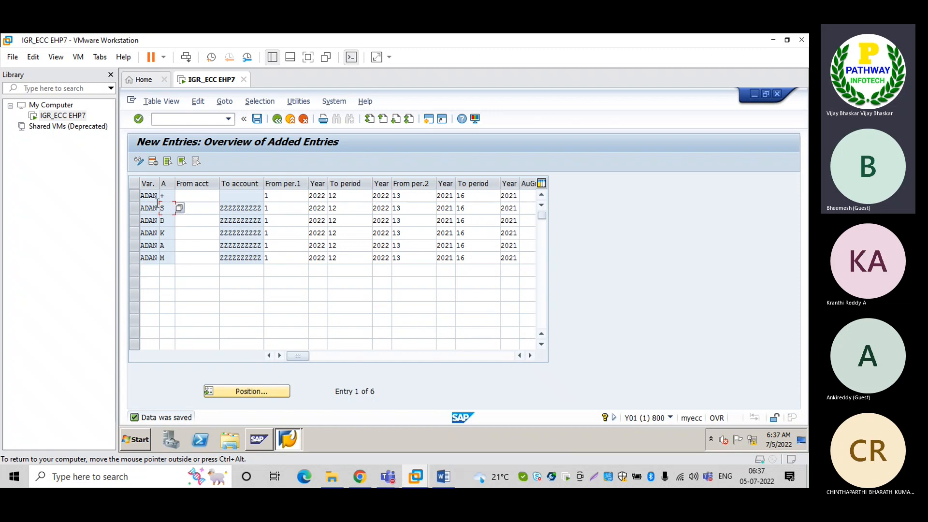
click(157, 195)
click(278, 200)
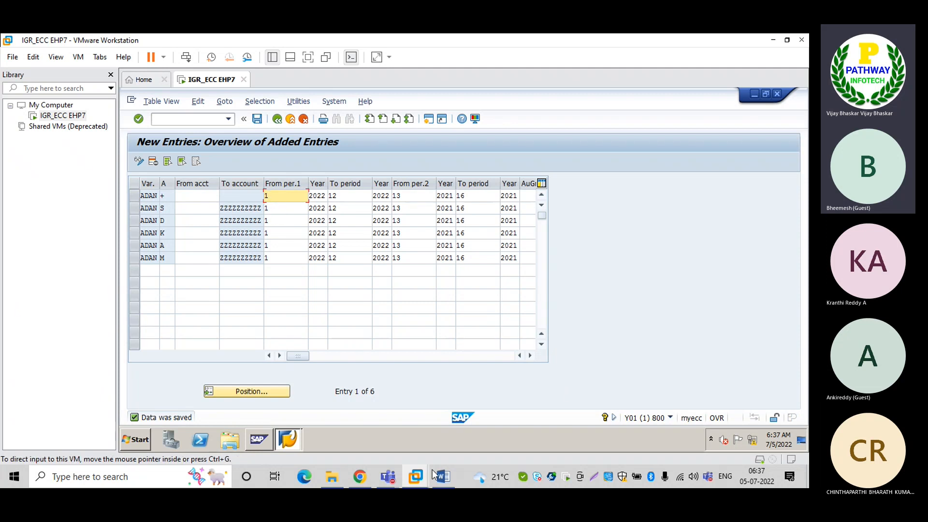
mouse_move(440, 479)
click(431, 433)
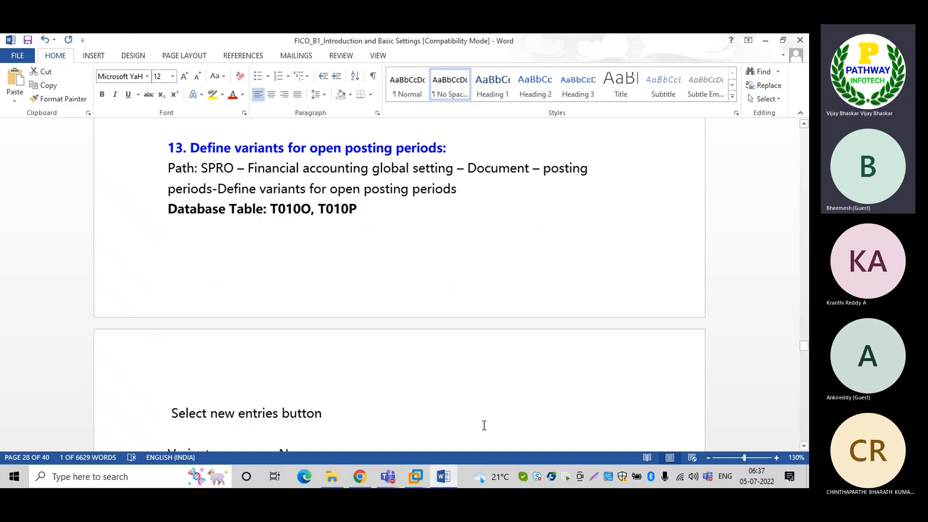
click(804, 446)
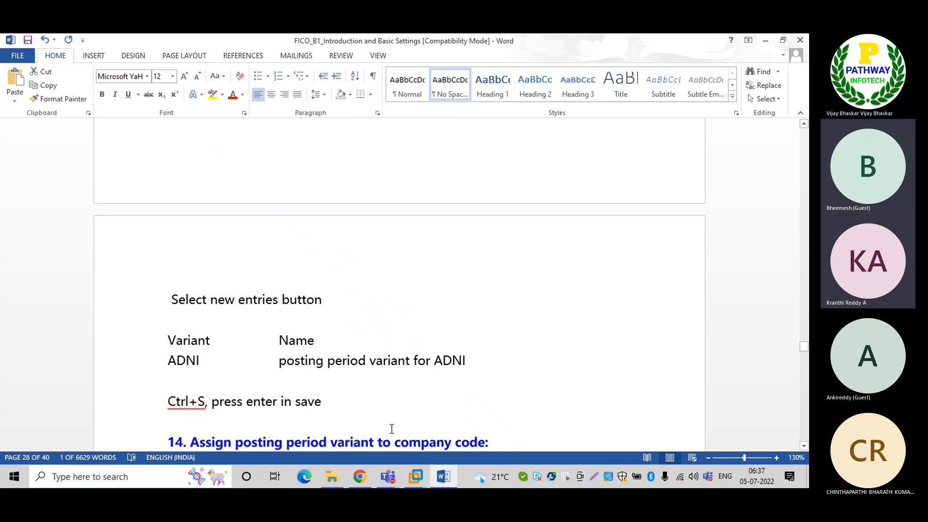
mouse_move(386, 479)
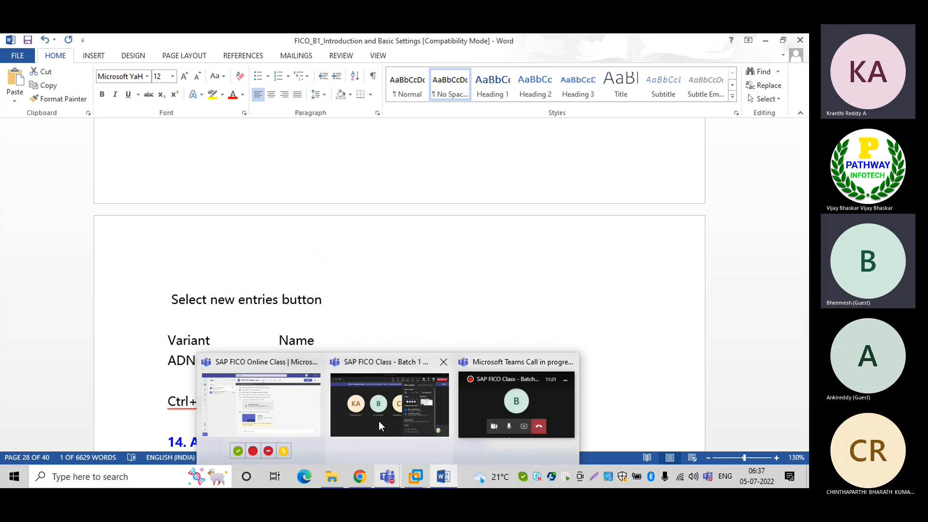
mouse_move(370, 415)
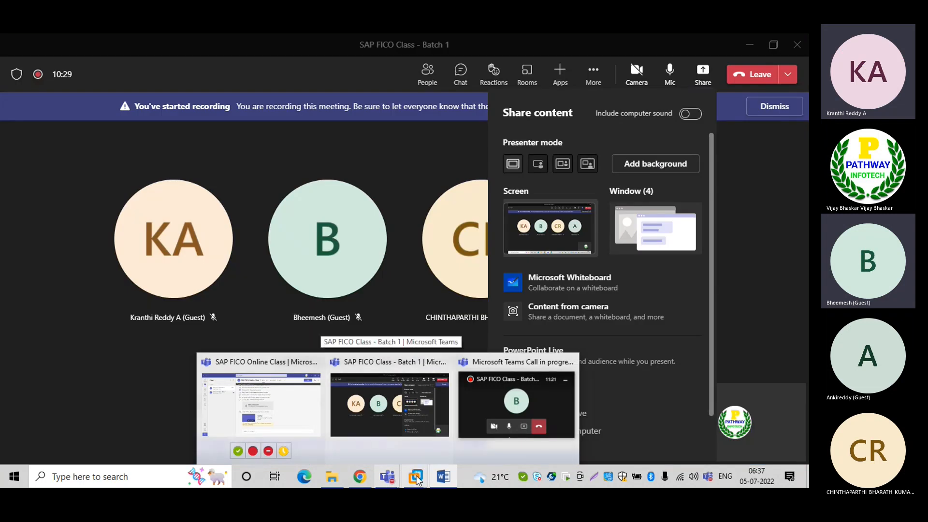
mouse_move(415, 478)
click(435, 428)
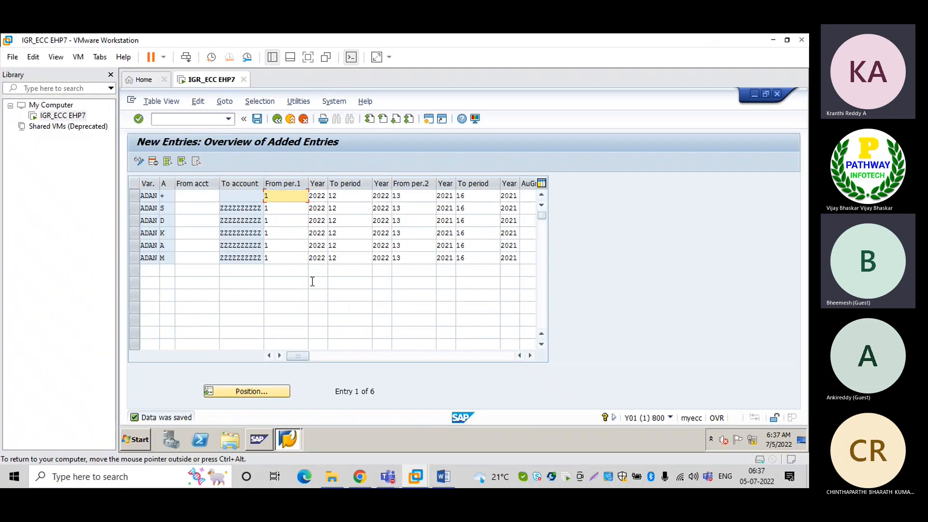
click(197, 208)
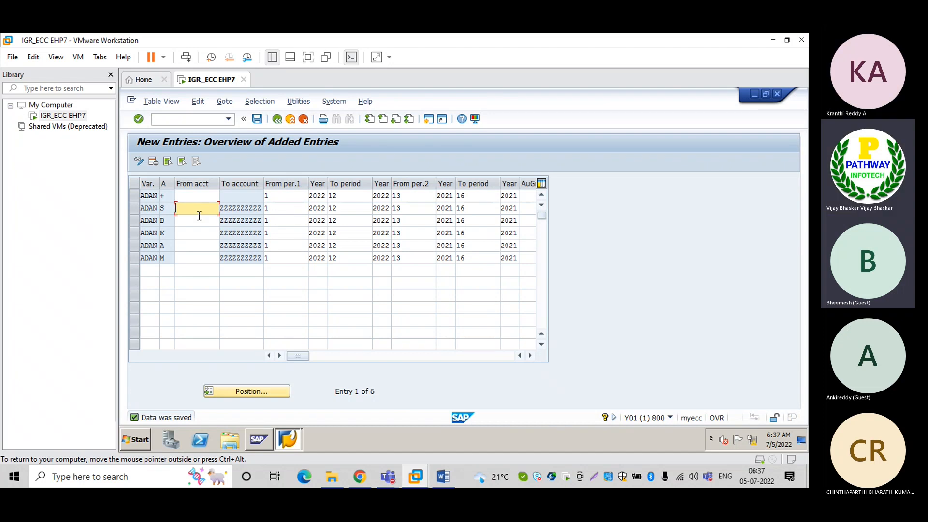
click(261, 209)
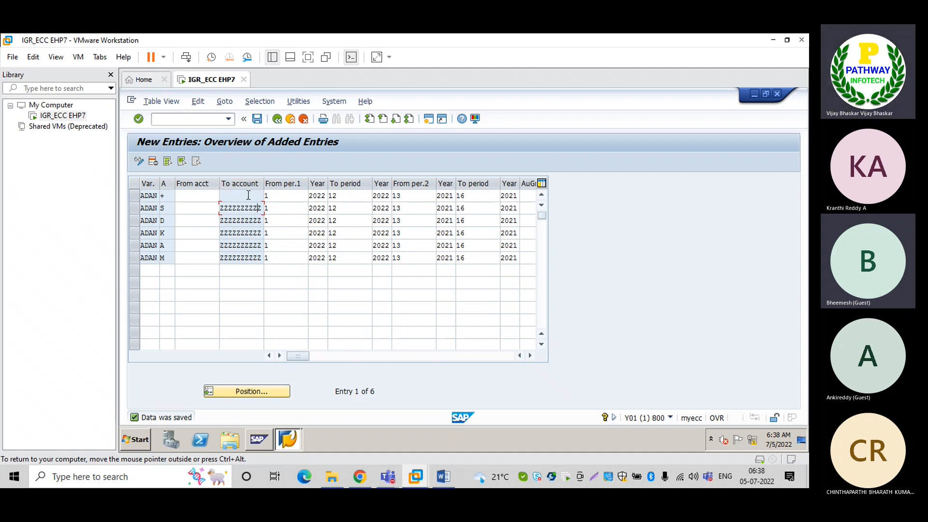
click(249, 194)
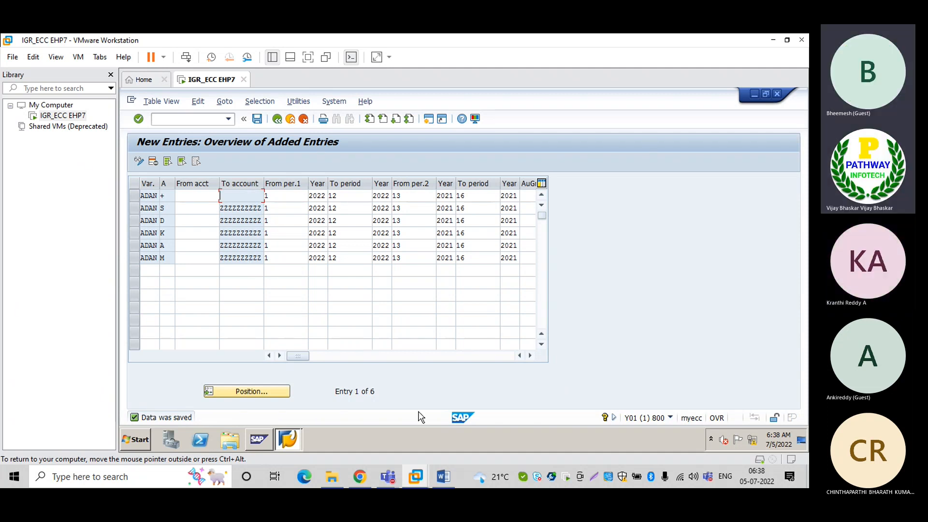
Switch to the Word notes and replace the company code AML in section 14's "Give the company code" line with ADNP, ADNG
click(437, 414)
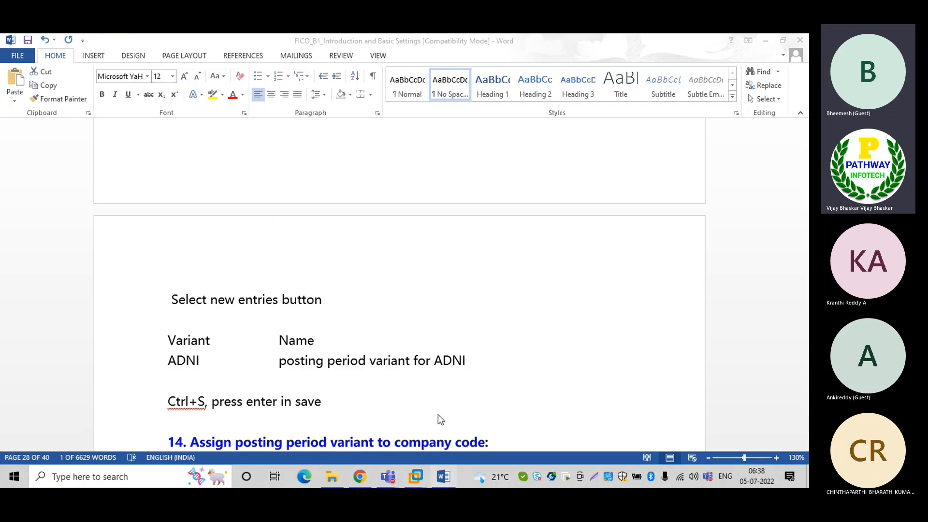
click(804, 447)
scroll(804, 447, down, 5)
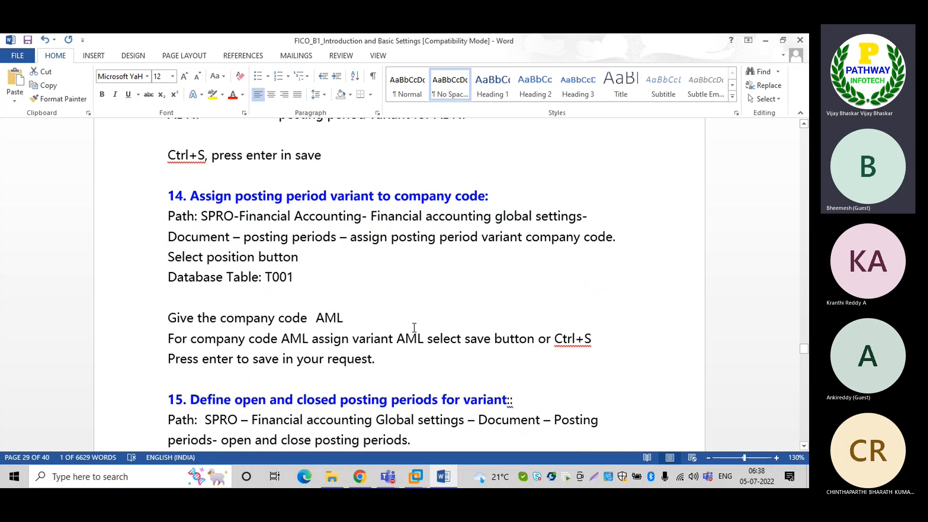
click(348, 317)
key(BackSpace)
key(BackSpace)
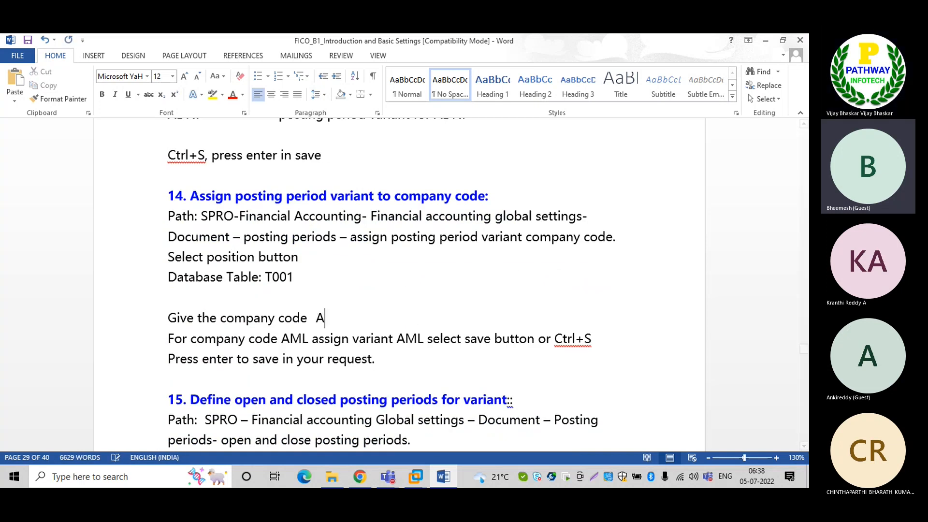
key(BackSpace)
text(ADNP)
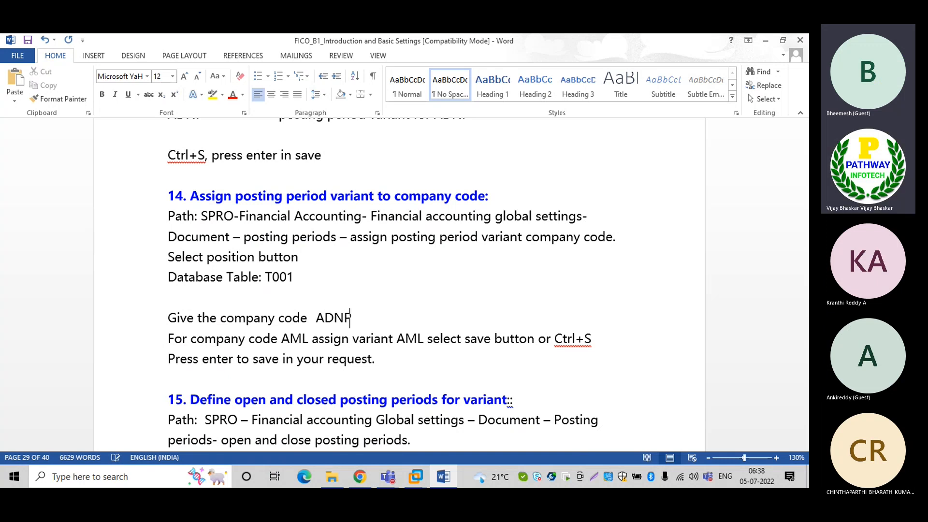
text(, AD)
text(NG)
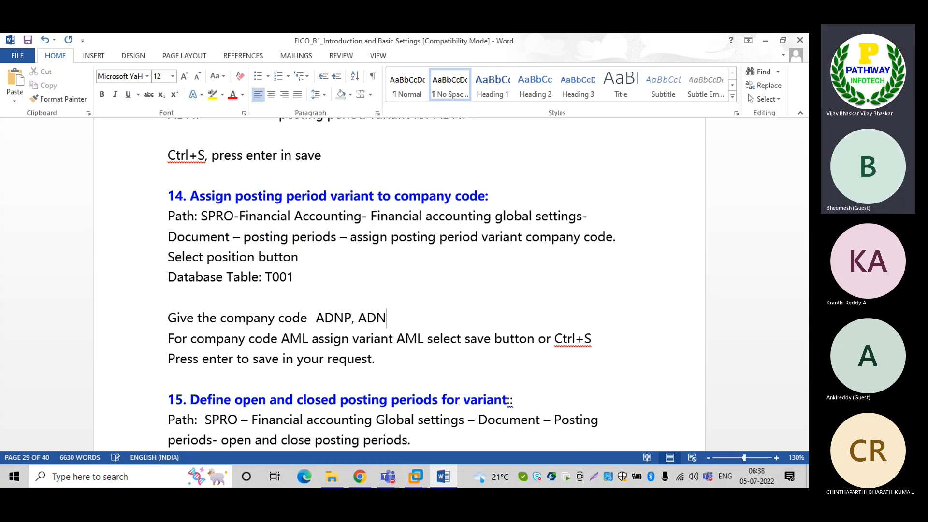
Change the company code in section 14's "For company code" line to ADNP and save the notes document
click(308, 338)
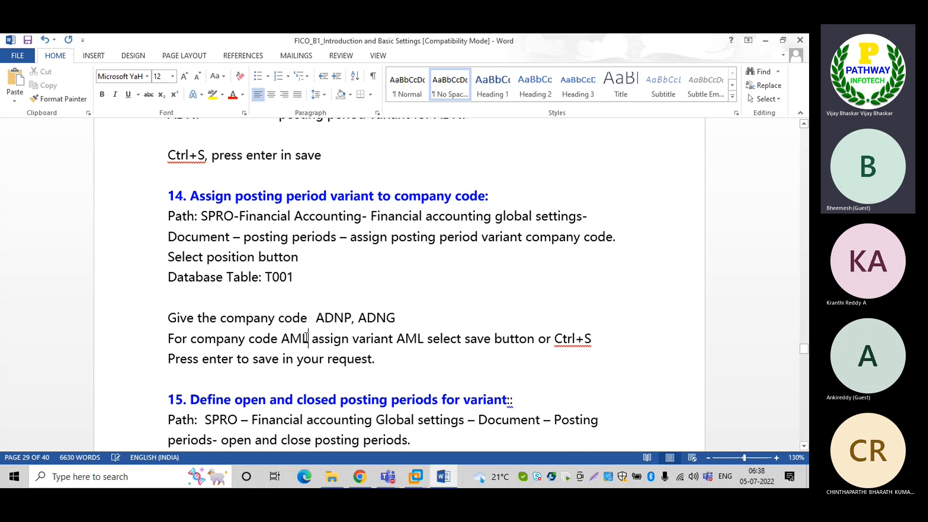
key(BackSpace)
key(BackSpace)
text(DNP)
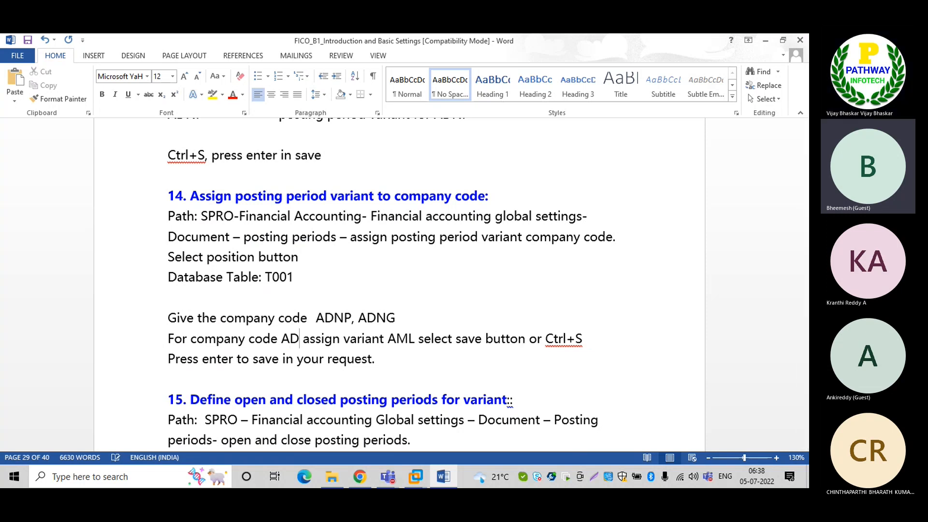
key(ctrl+s)
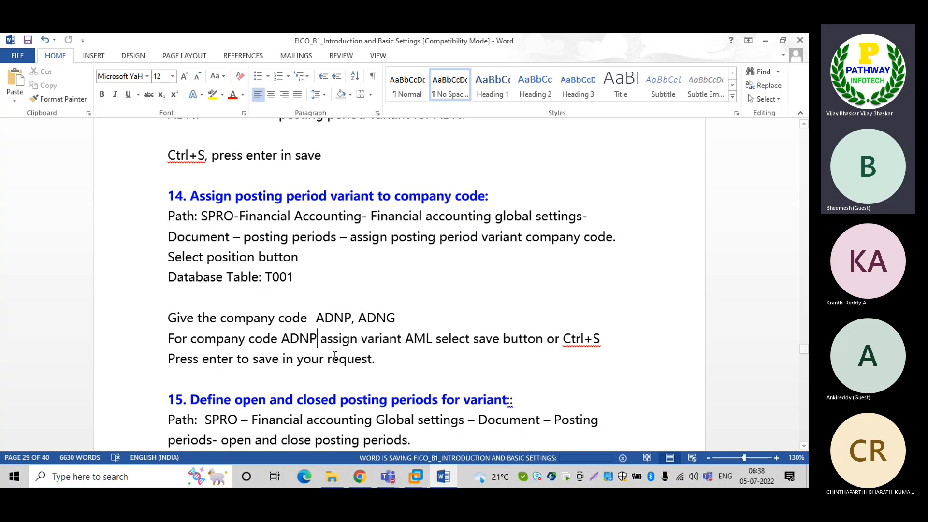
Read through the notes' section 15 on open and closed periods, the Authorization Group explanation and section 16 on end-user period entry
click(803, 446)
click(803, 446)
click(803, 446)
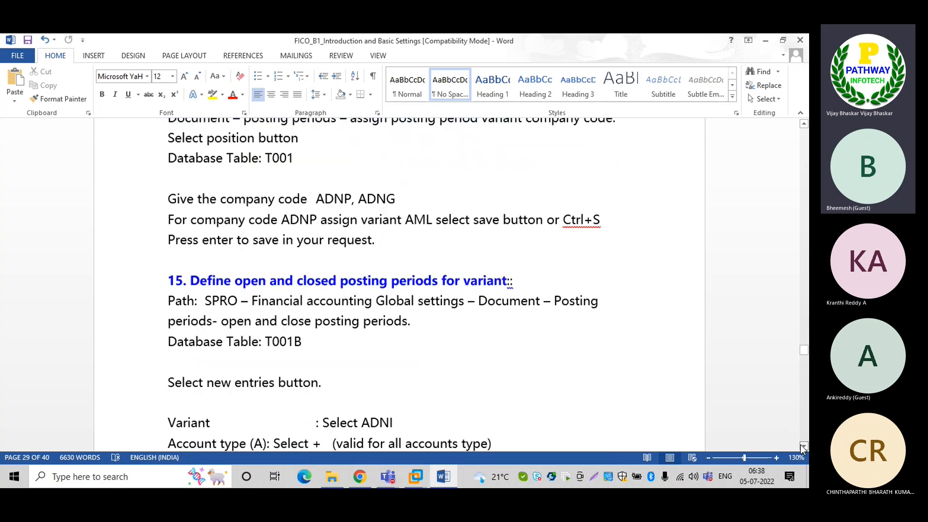
click(803, 446)
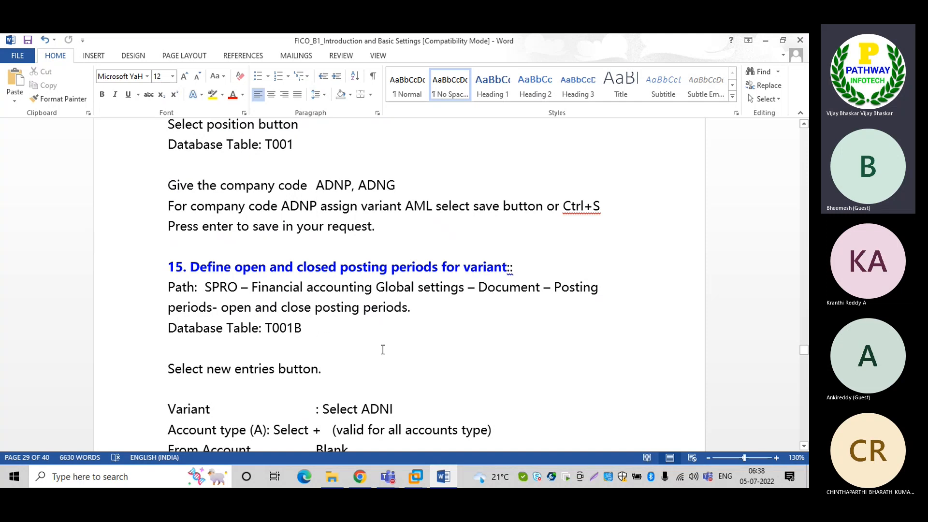
click(804, 445)
drag(804, 445, 804, 445)
click(308, 239)
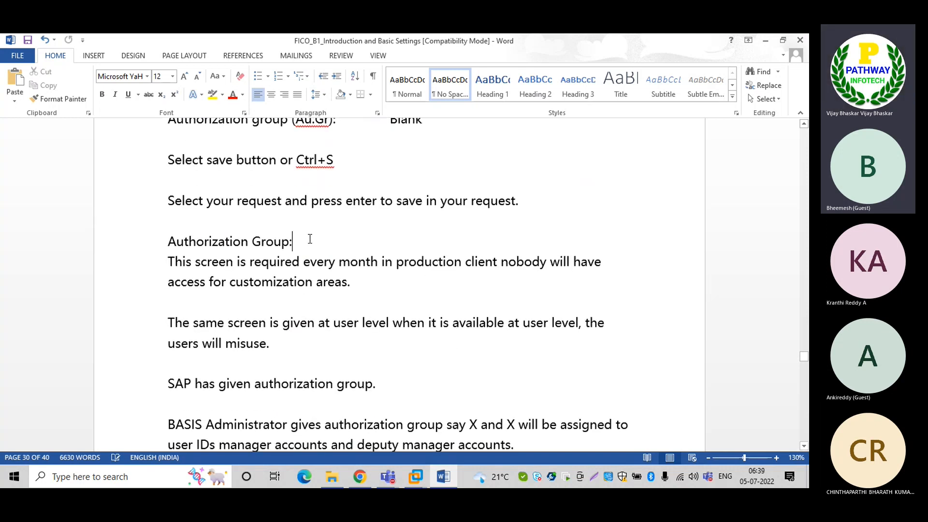
triple_click(249, 240)
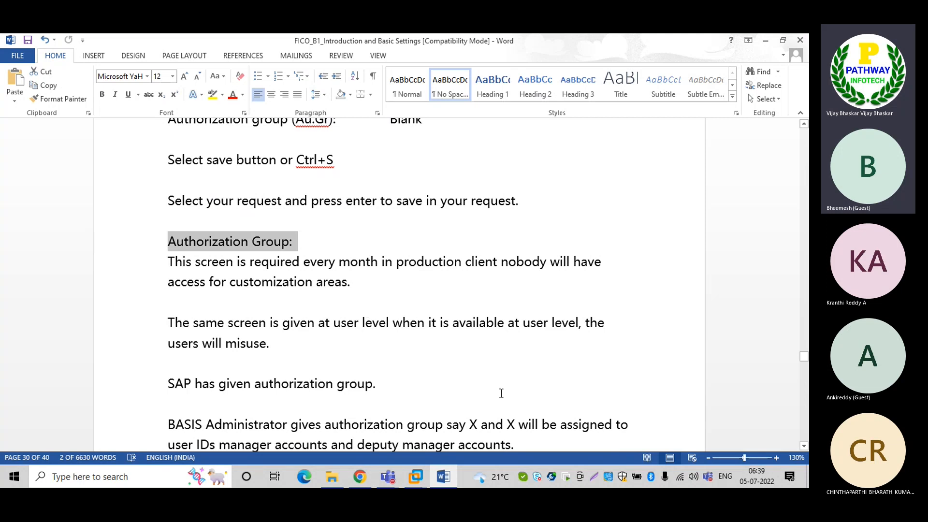
click(804, 446)
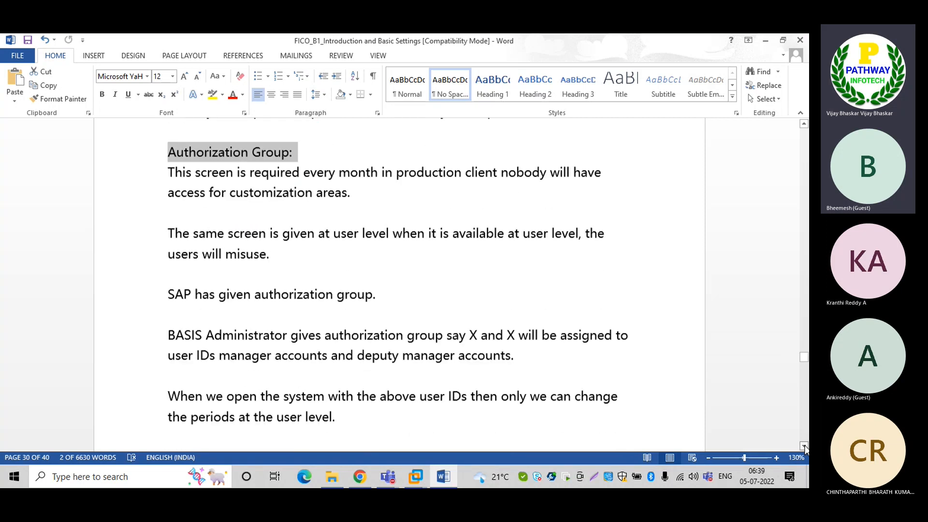
click(804, 447)
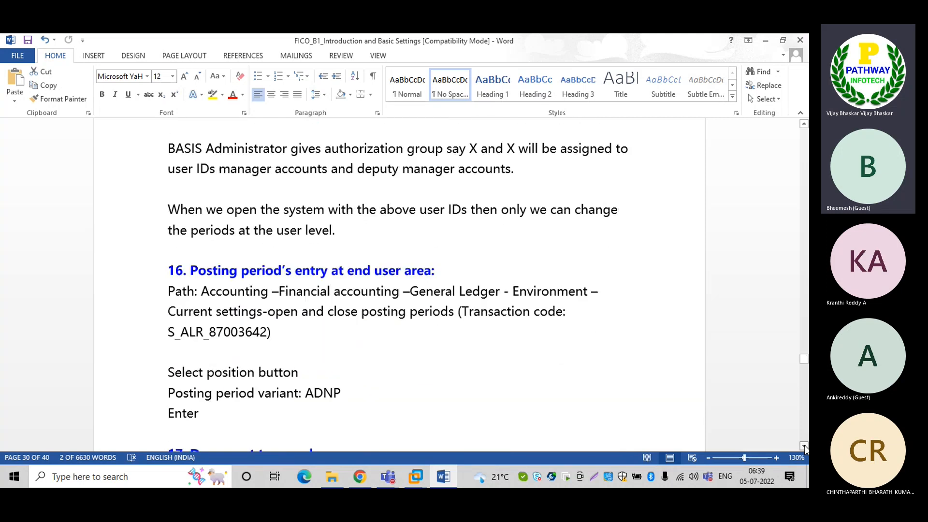
click(804, 447)
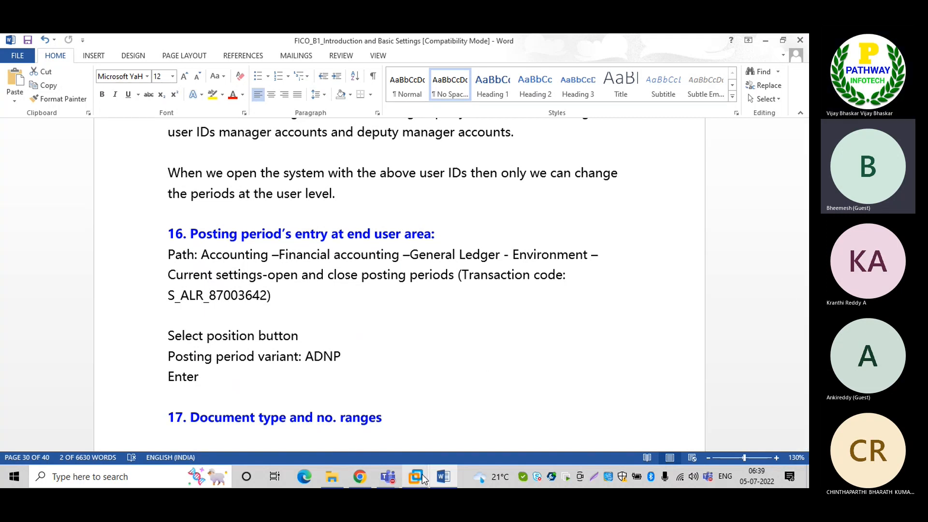
Switch to SAP and set the ADAN + entry's first period range to run from period 4 to period 4 of 2022
mouse_move(422, 474)
click(448, 416)
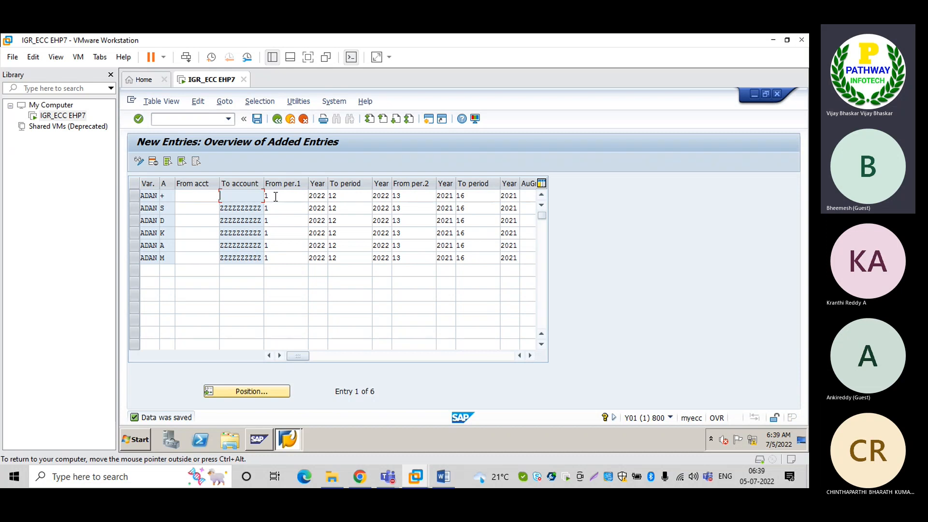
click(275, 197)
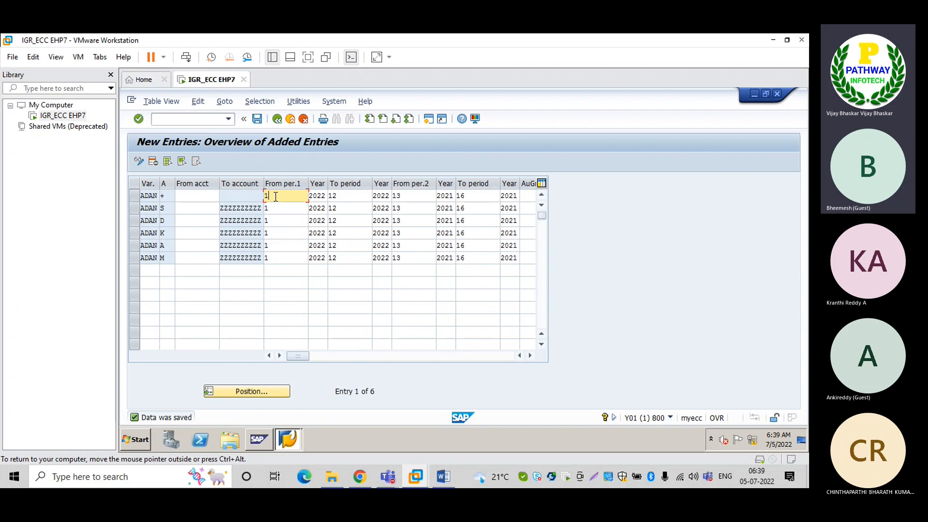
key(BackSpace)
text(4)
key(Tab)
key(Tab)
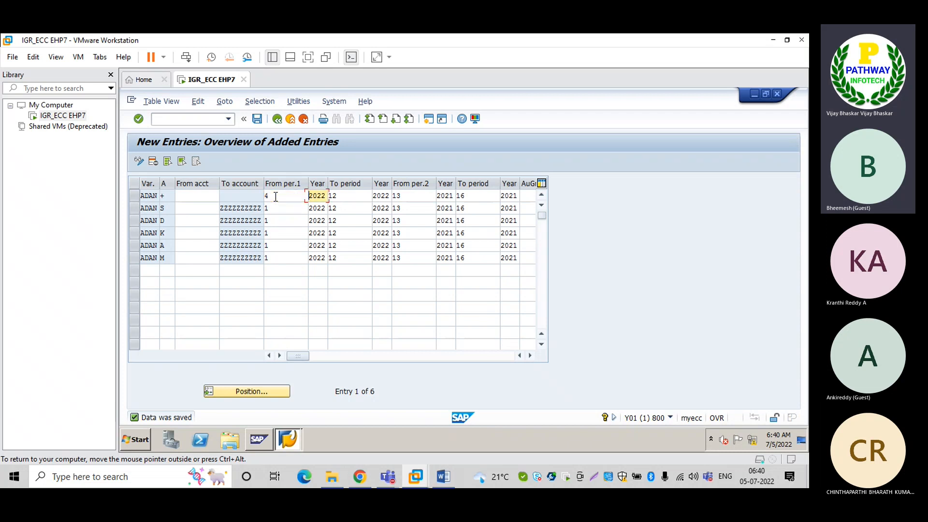
key(Delete)
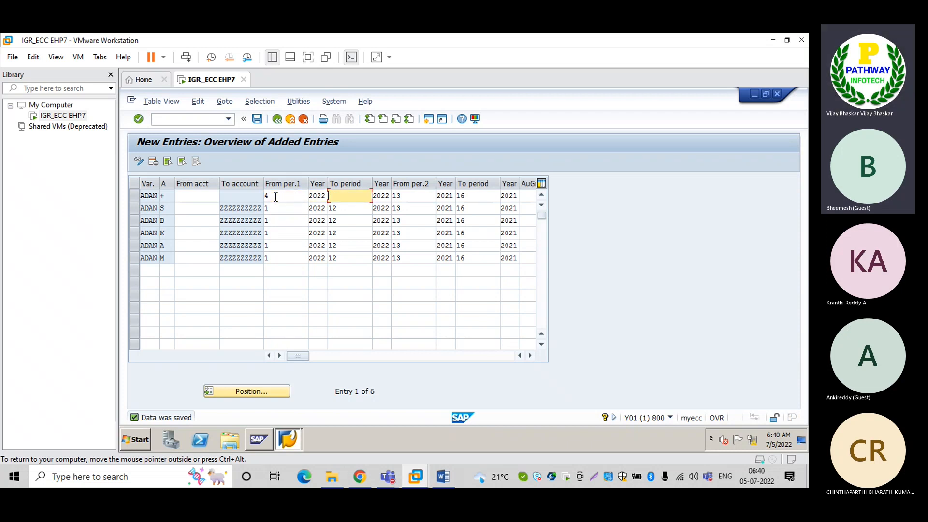
text(4)
Set the ADAN S entry's first period range to run from period 4 to period 4
click(275, 206)
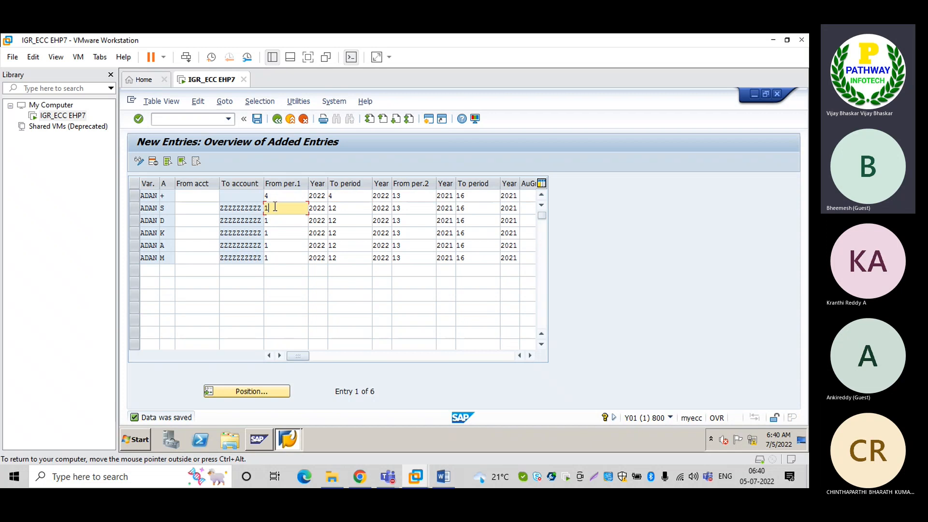
text(4)
key(Tab)
key(Tab)
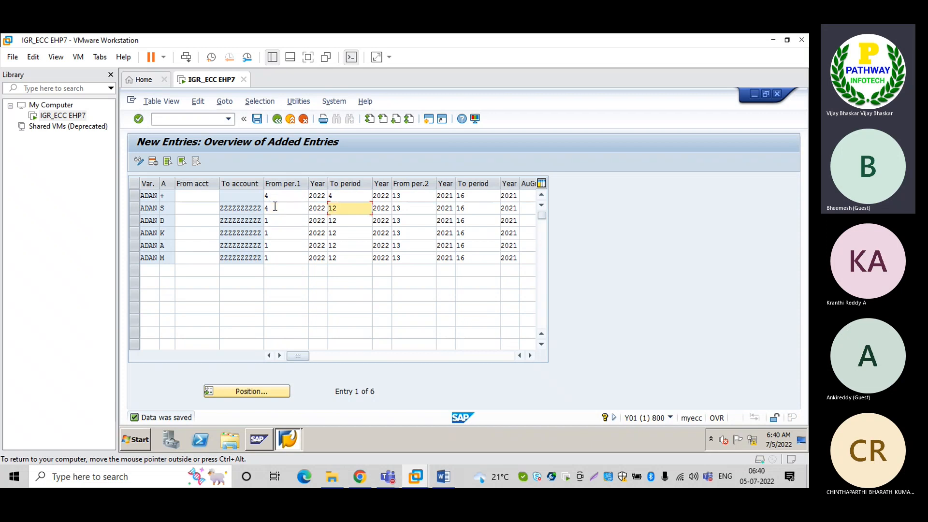
key(Delete)
text(4)
Limit the ADAN D entry's first period range to period 4, as both its starting and ending period
key(Down)
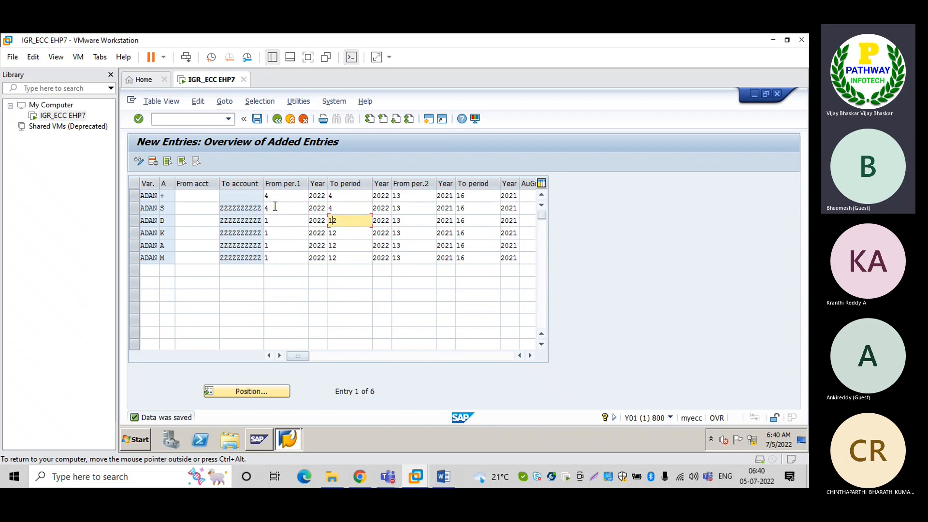
key(Delete)
key(Delete)
text(4)
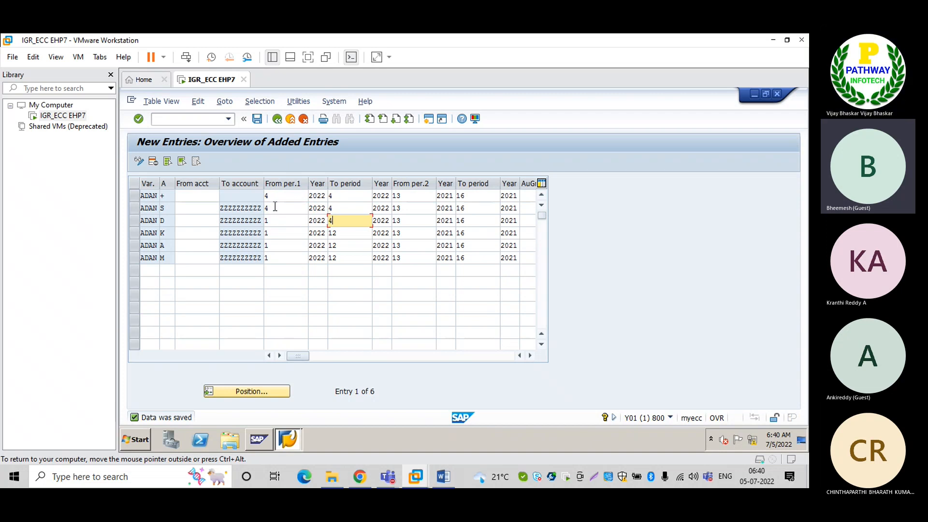
key(shift+Tab)
key(shift+Tab)
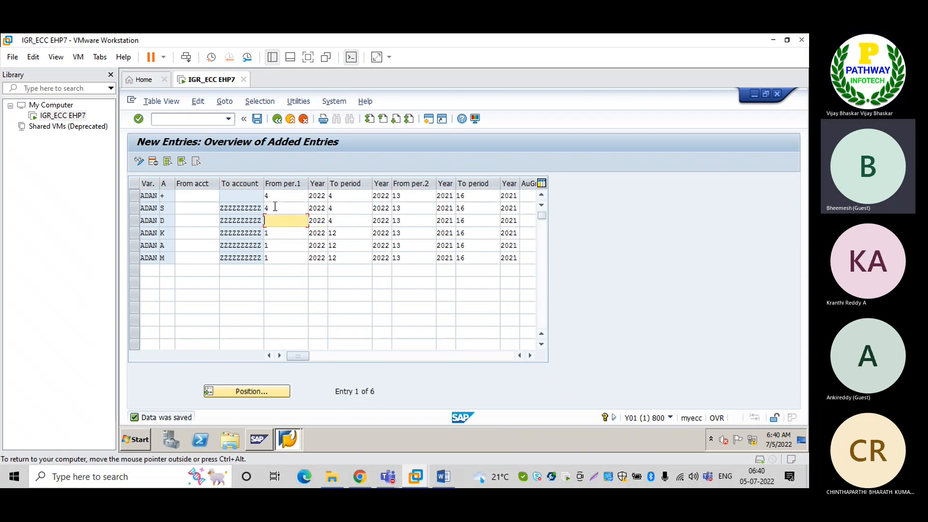
text(4)
Set the starting period of the first range to 4 for the ADAN K, A and M entries
click(273, 233)
key(BackSpace)
text(4)
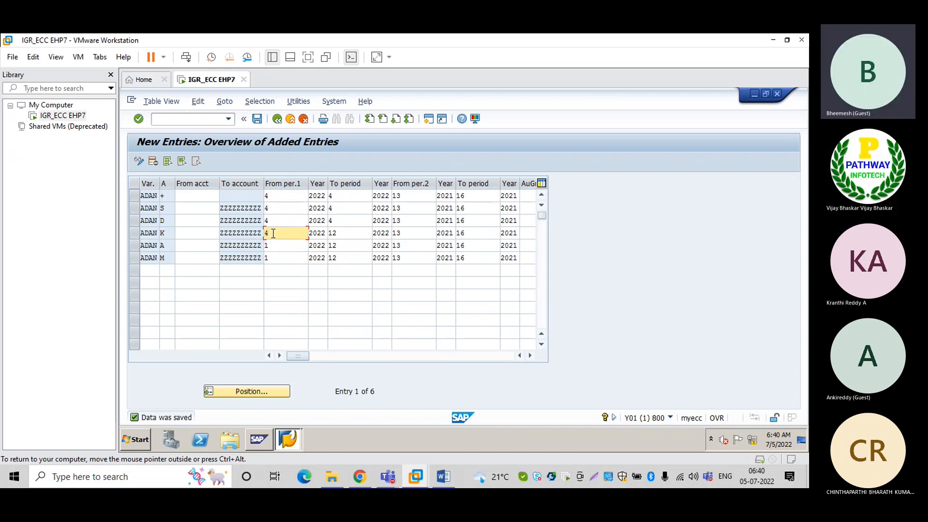
click(273, 245)
key(BackSpace)
text(4)
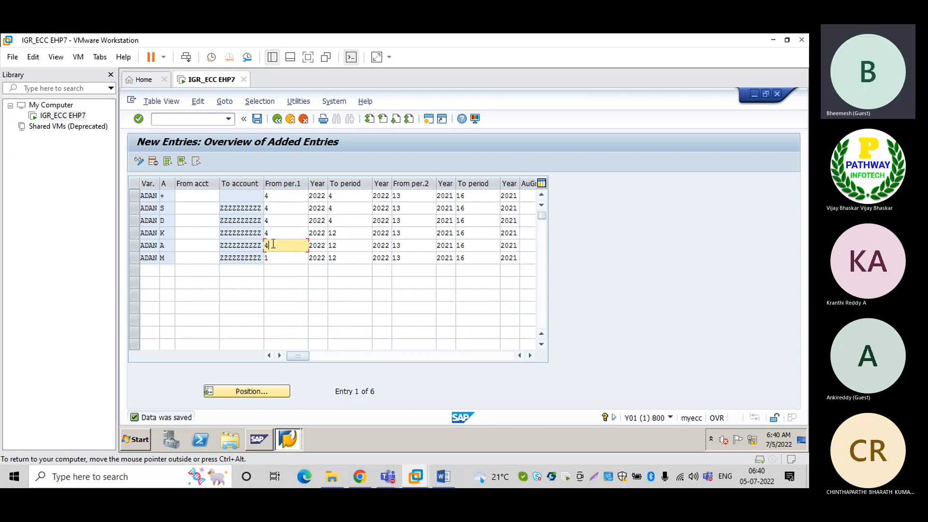
click(275, 257)
key(BackSpace)
text(4)
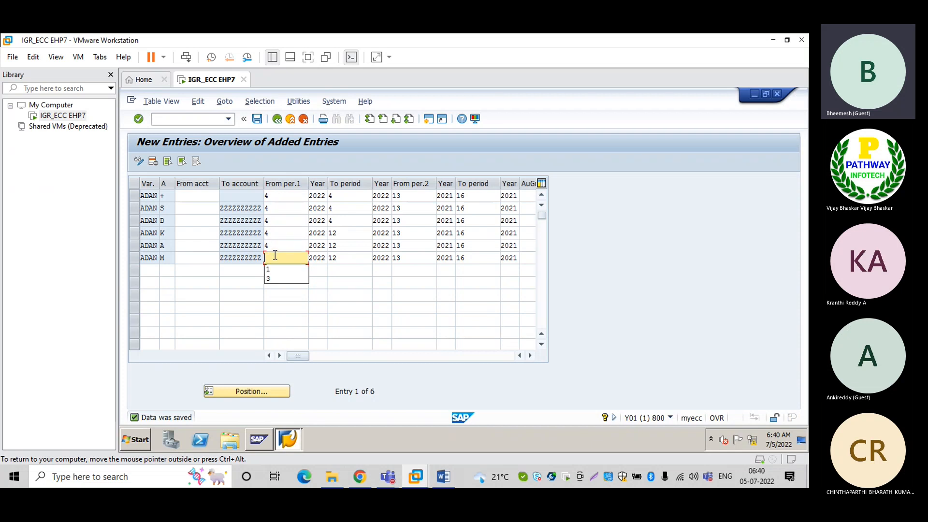
click(340, 233)
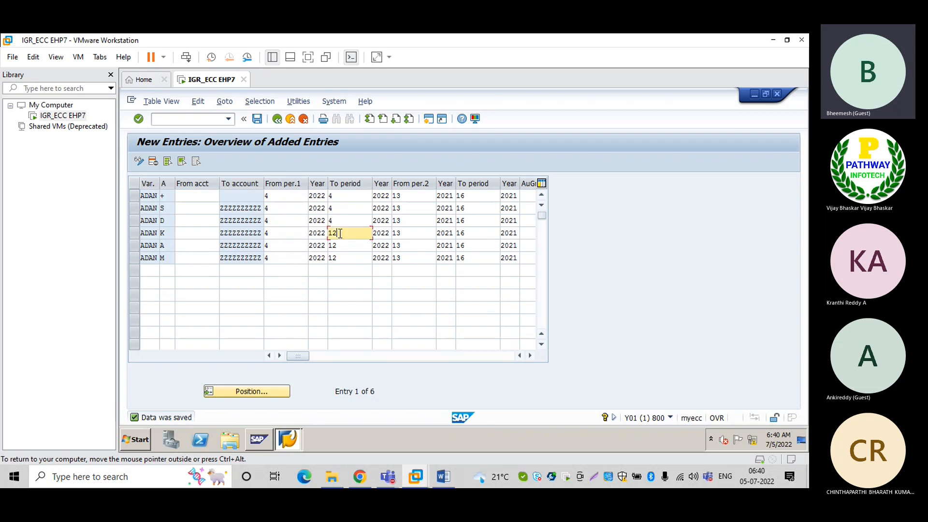
key(BackSpace)
key(BackSpace)
text(4)
click(339, 246)
key(BackSpace)
key(BackSpace)
text(4)
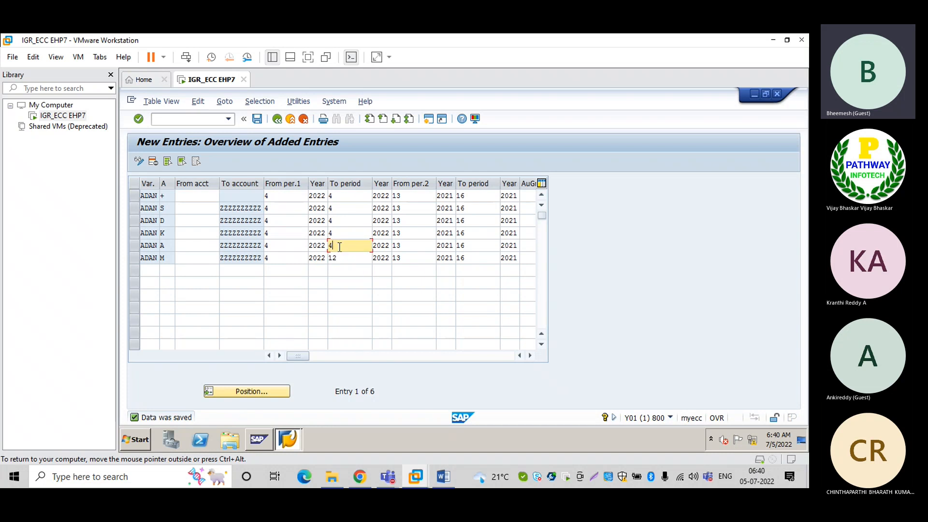
click(339, 258)
key(BackSpace)
key(BackSpace)
text(4)
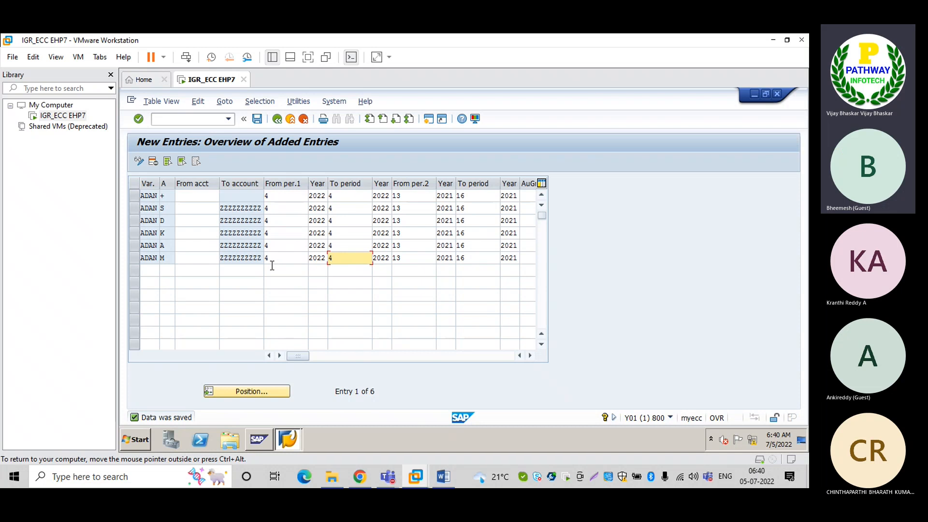
key(Return)
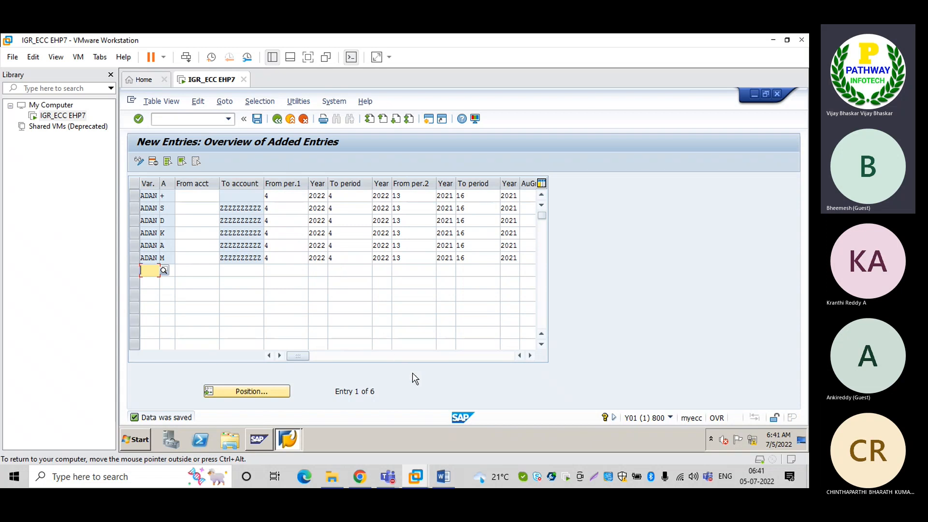
Copy transaction code S_ALR_87003642 from section 16 of the Word notes and run it in SAP with the /n prefix
mouse_move(438, 480)
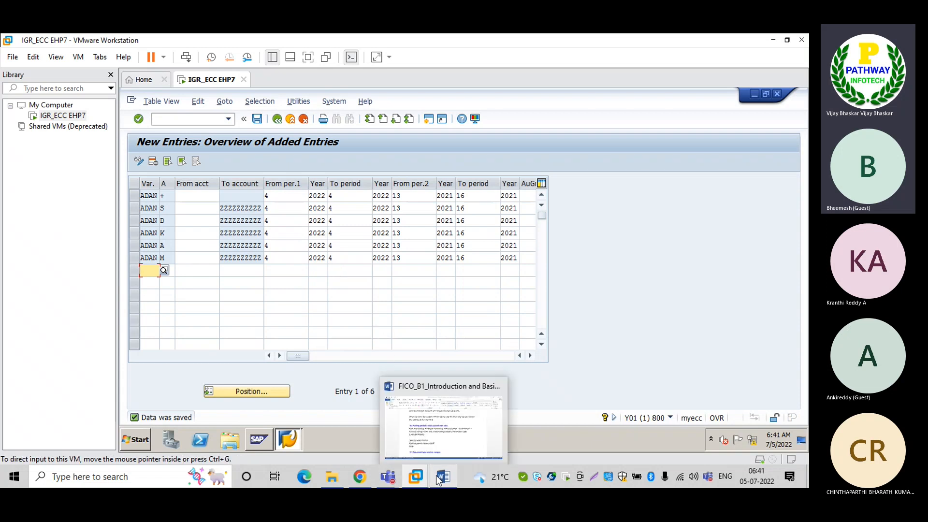
click(430, 439)
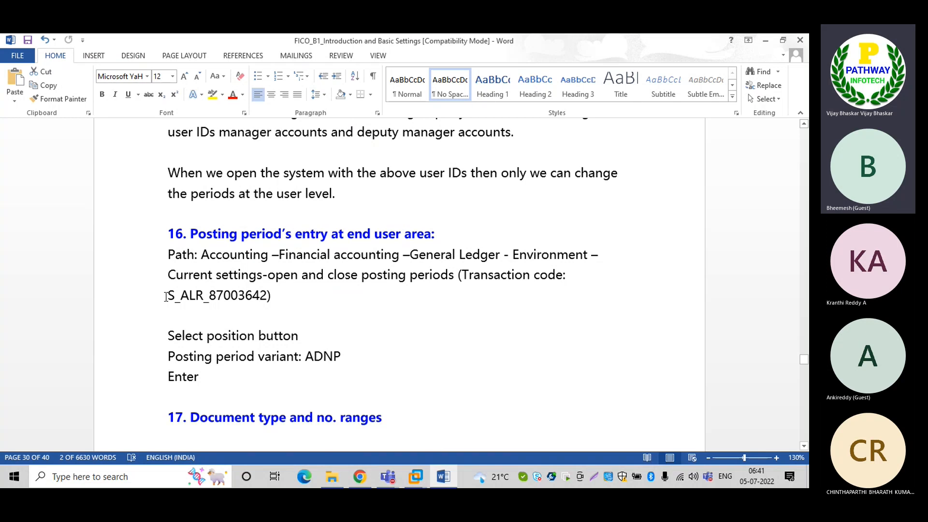
drag(167, 295, 222, 296)
key(ctrl+c)
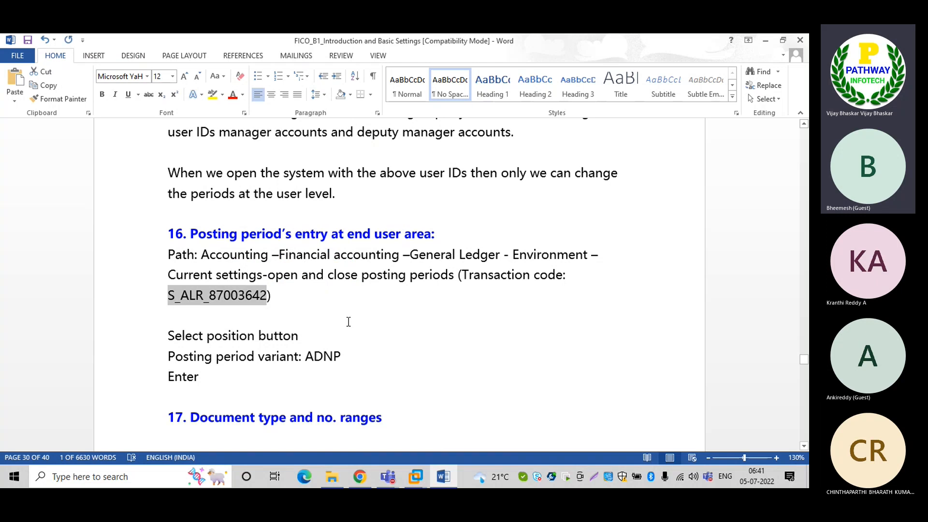
key(alt+Tab)
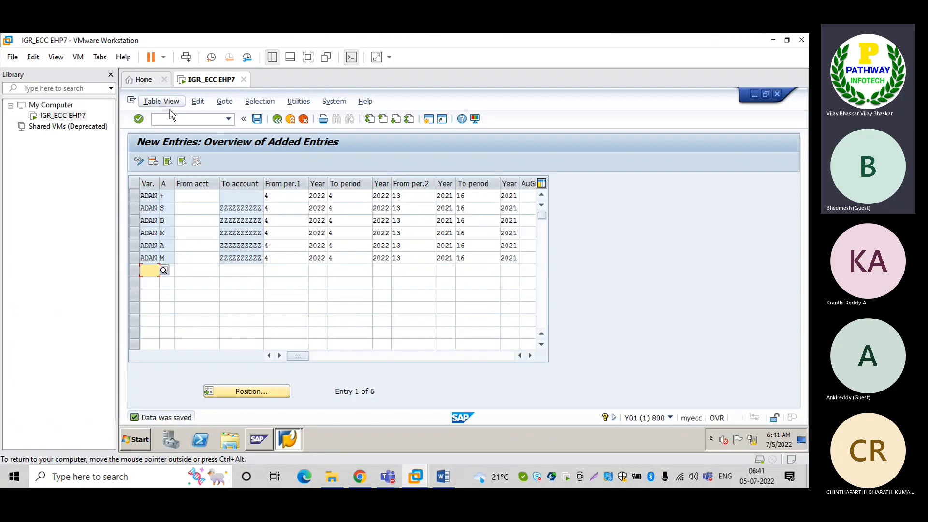
click(170, 117)
text(/n)
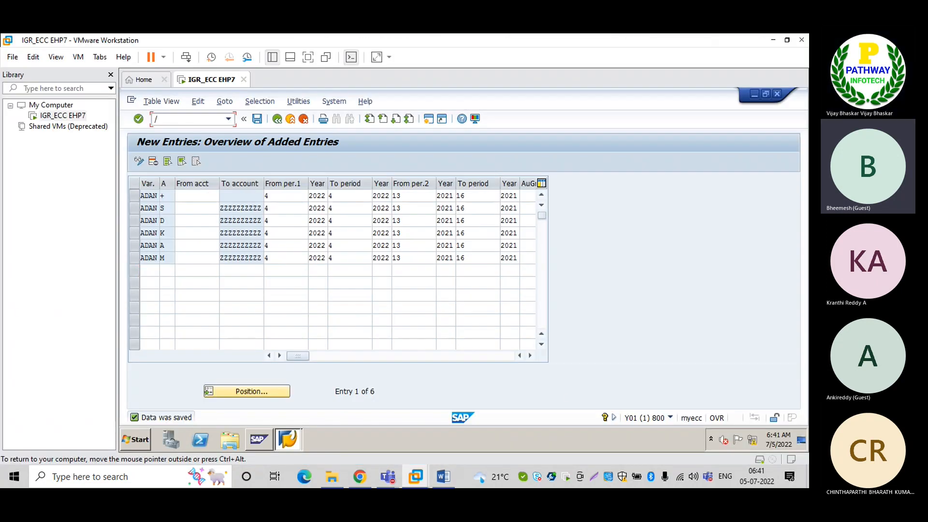
key(ctrl+v)
key(Return)
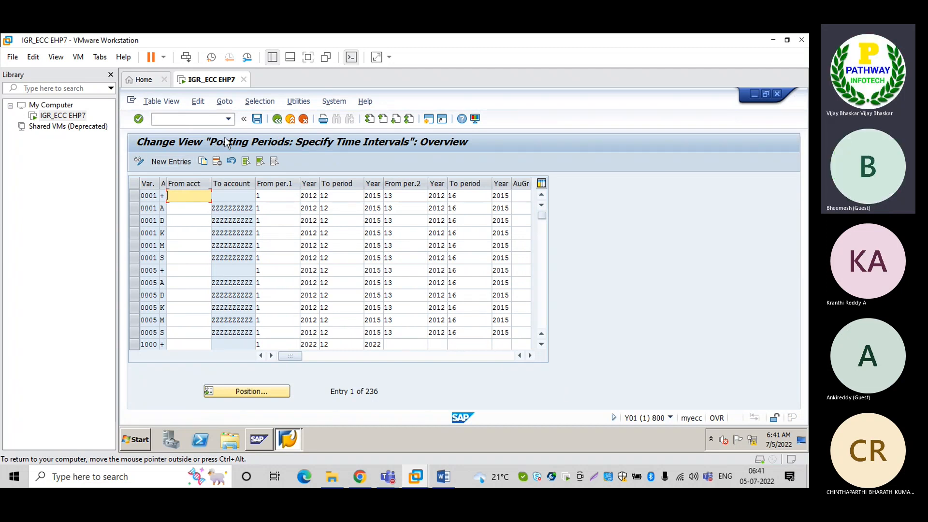
Check SAP's recently used transaction codes, and switch to the Word notes to select S_ALR_87003642 in section 16
click(228, 119)
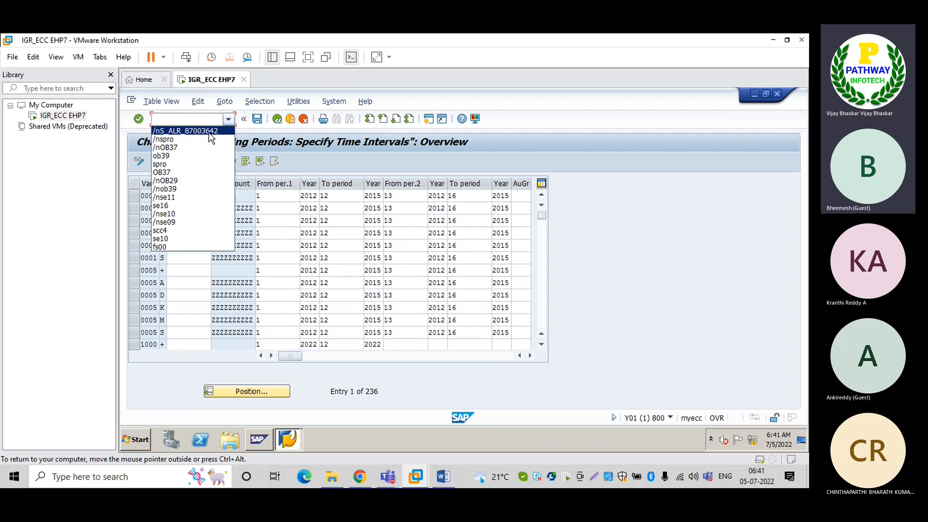
click(186, 119)
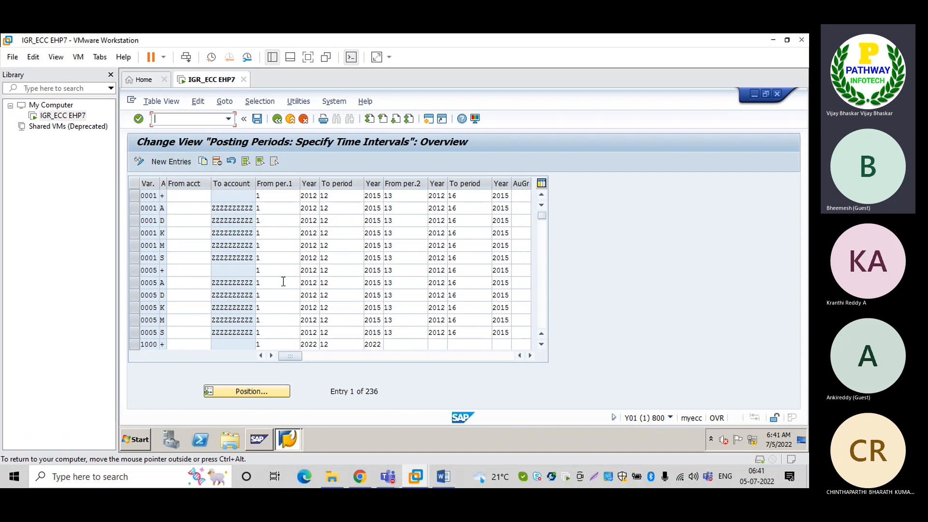
click(448, 485)
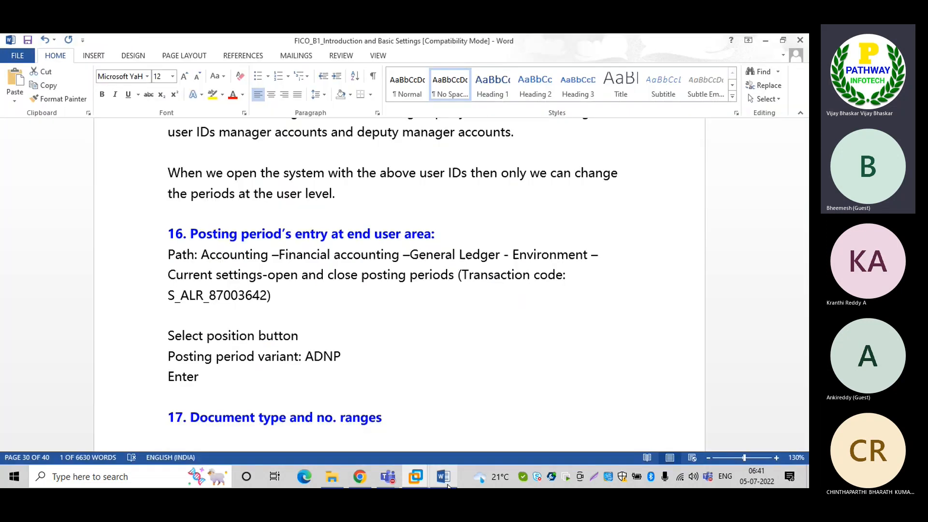
double_click(218, 295)
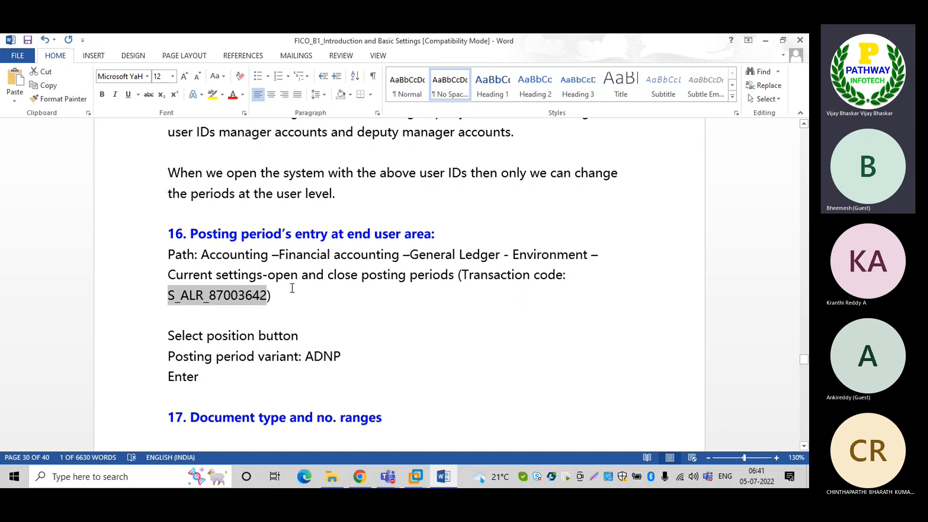
click(267, 296)
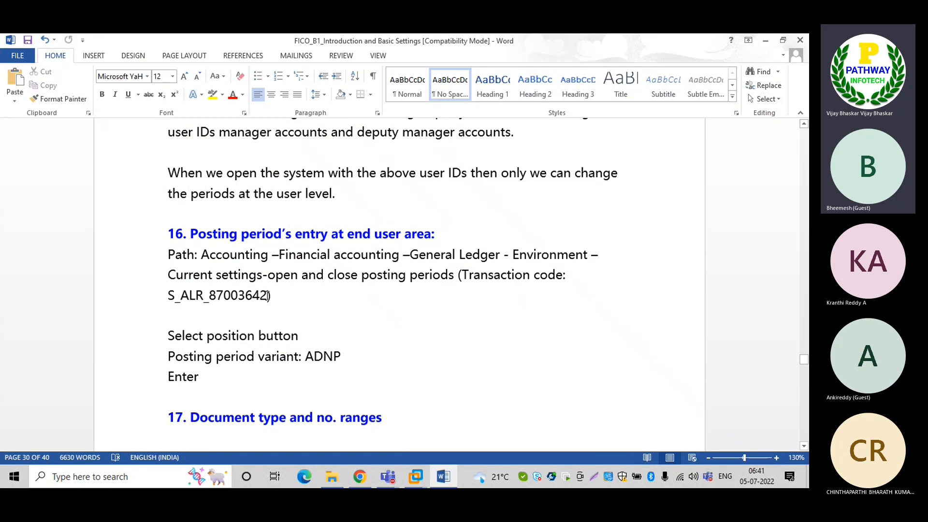
drag(266, 297, 168, 297)
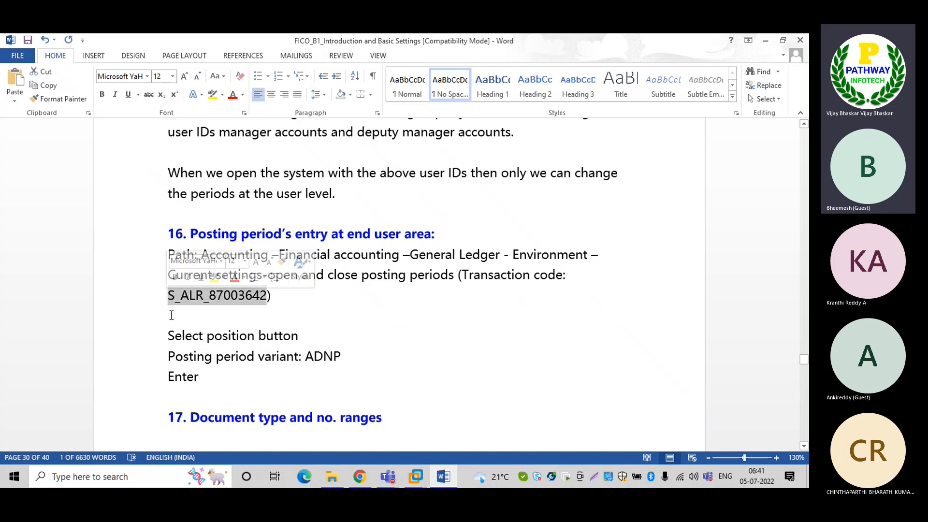
Insert blank lines after the end of section 16 to push the Document type and no. ranges heading onto the next page, and save the notes
click(199, 335)
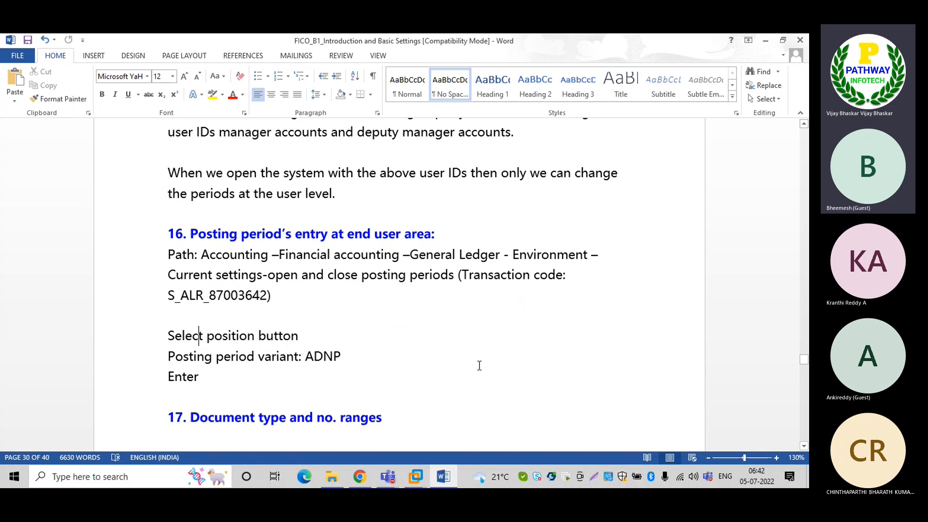
click(804, 445)
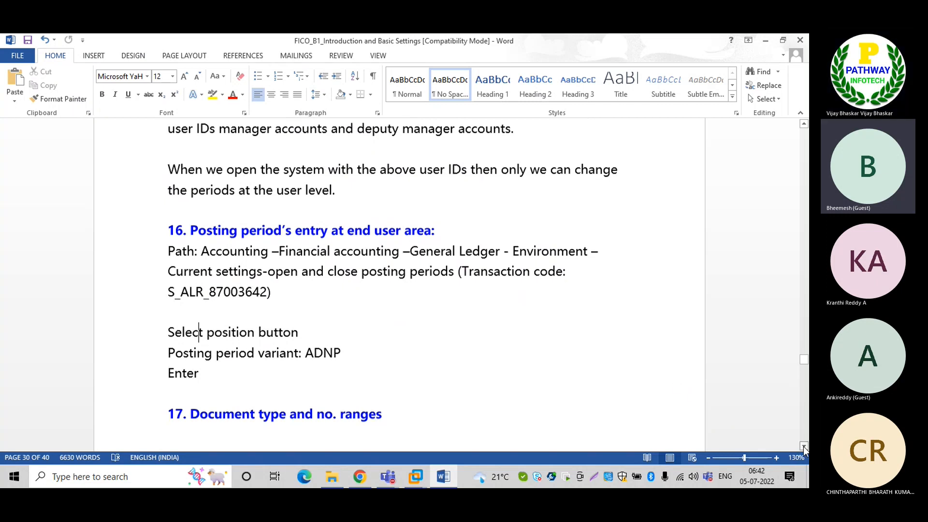
scroll(803, 446, down, 2)
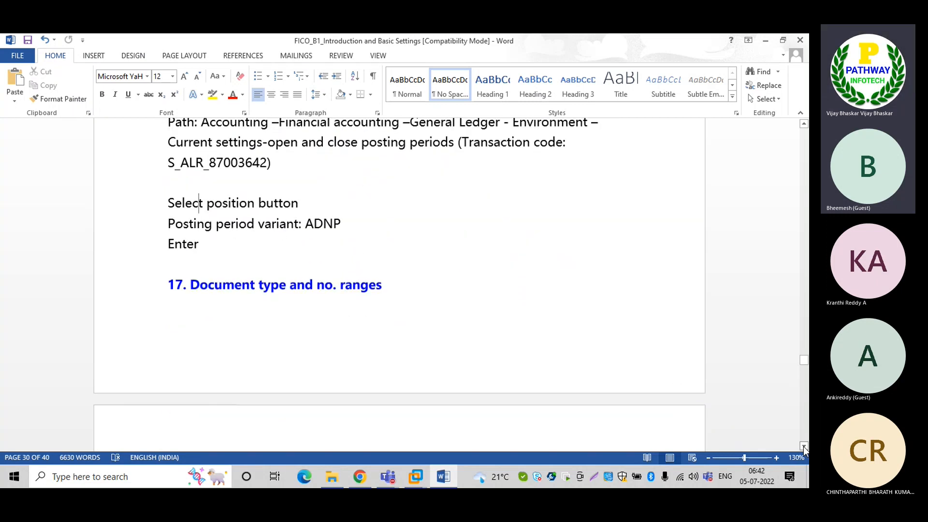
click(803, 446)
click(230, 233)
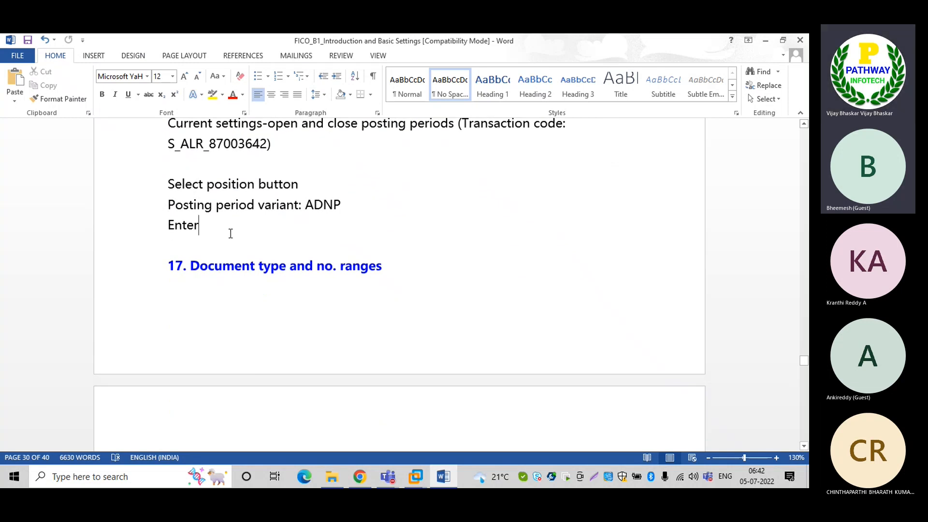
key(Return)
key(Return)
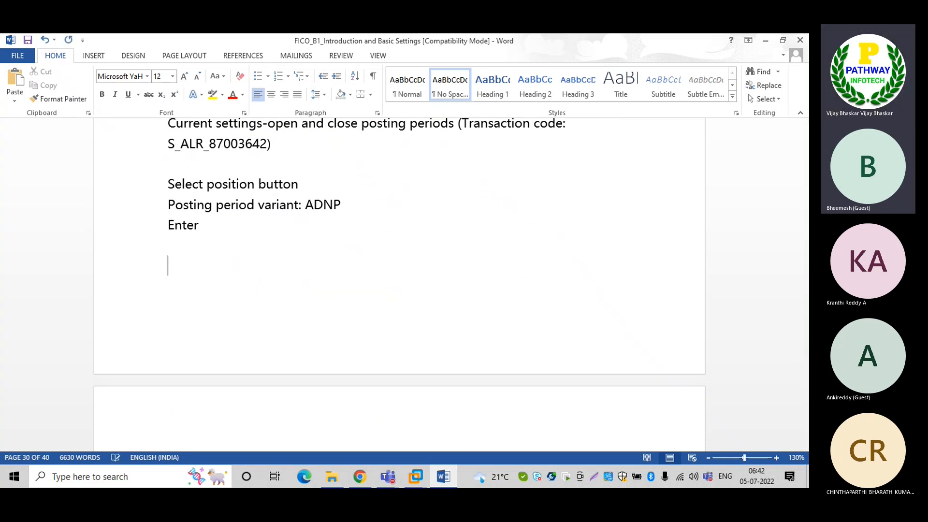
key(ctrl+s)
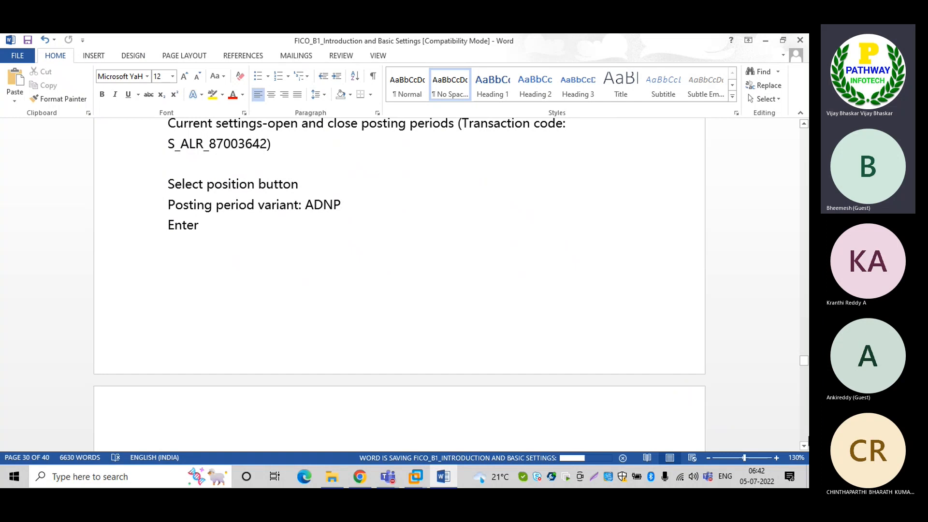
View section 17 of the notes, switch to the SAP virtual machine and run transaction OBA7 with the /n prefix
click(803, 445)
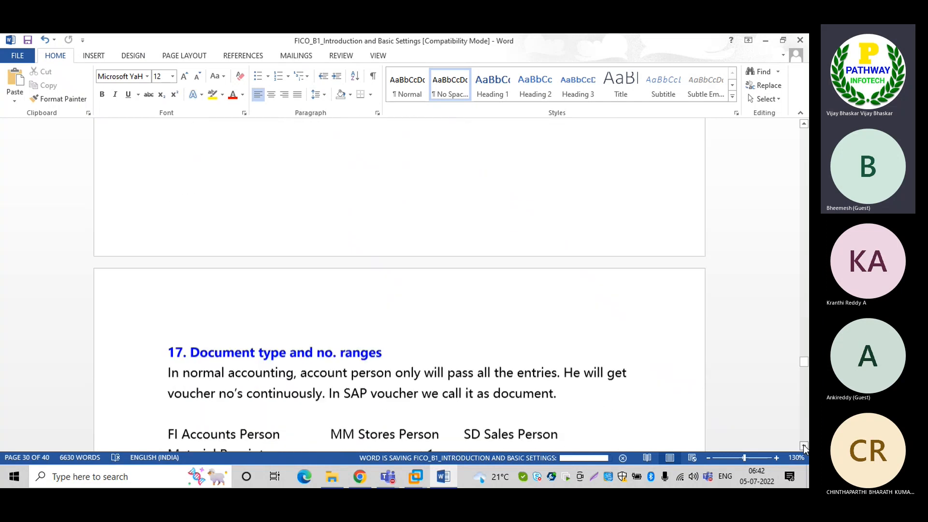
drag(803, 445, 804, 445)
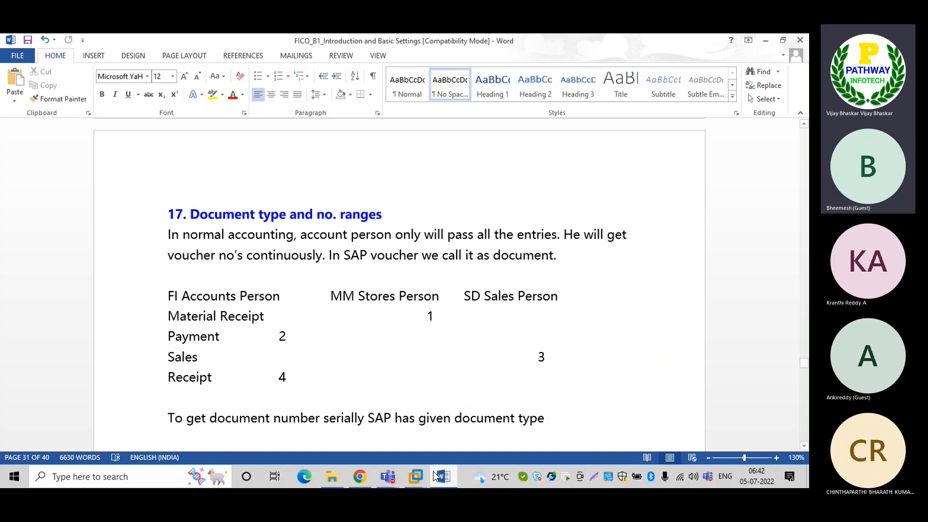
mouse_move(425, 477)
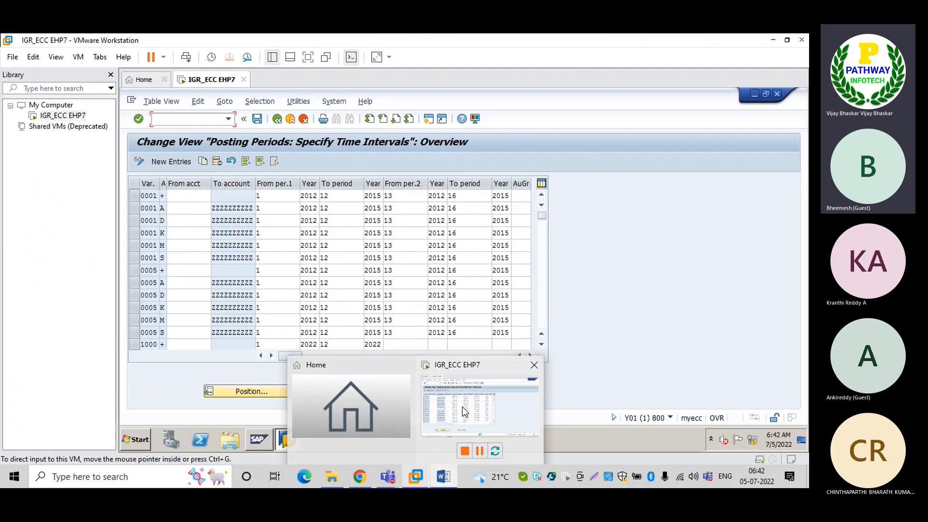
click(462, 405)
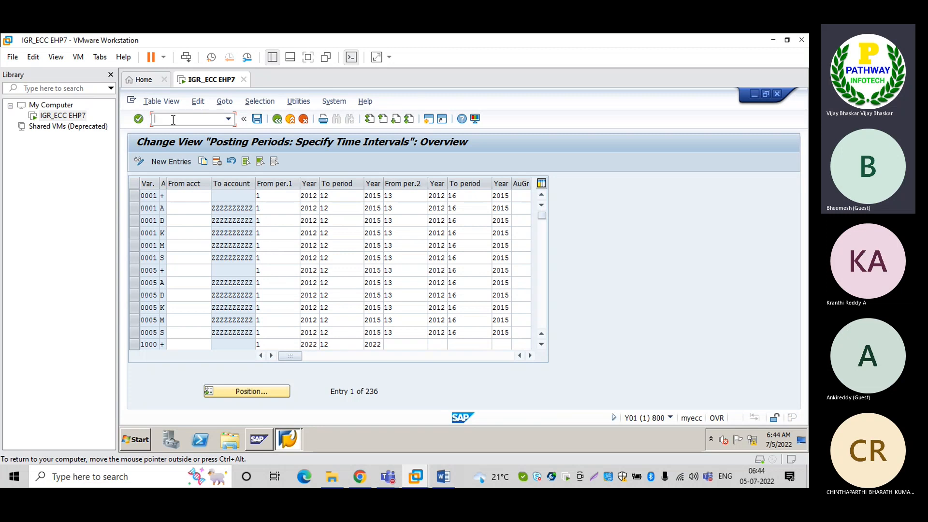
text(/noba7)
key(Return)
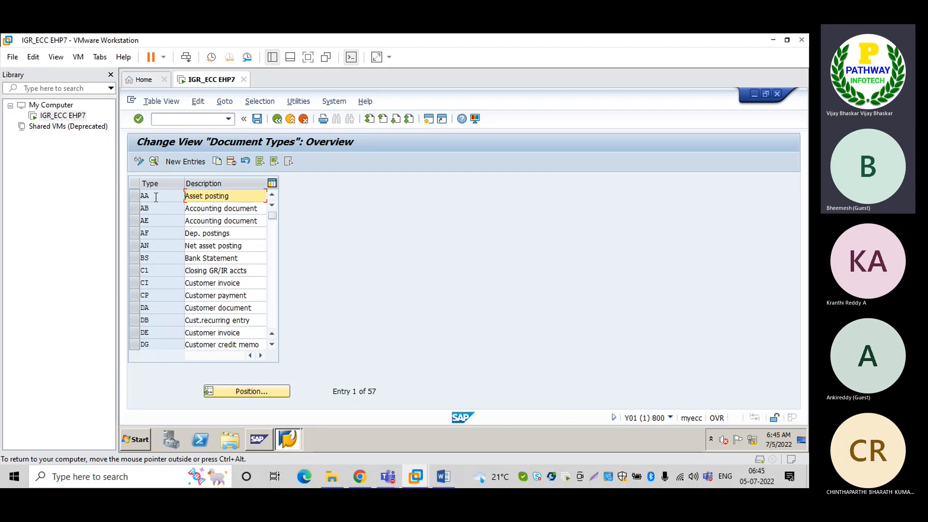
key(ctrl+y)
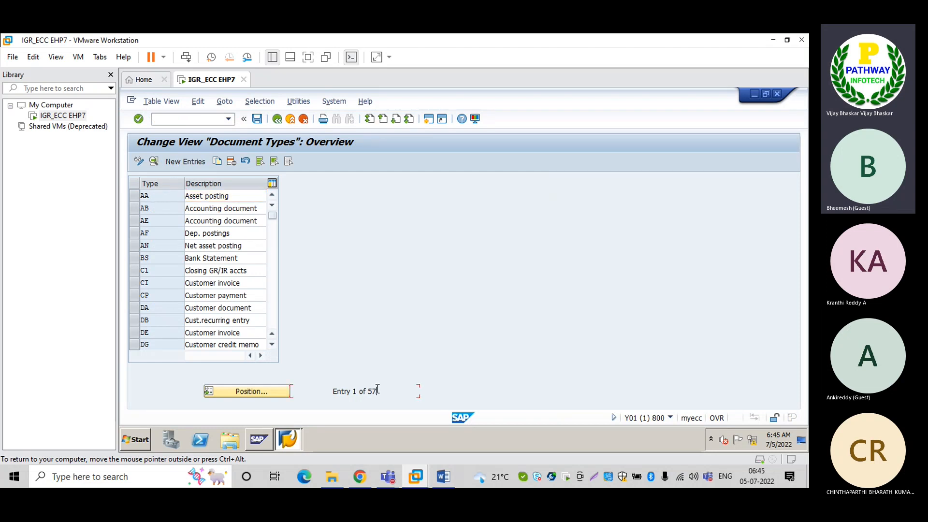
drag(378, 388, 368, 388)
click(368, 389)
click(135, 283)
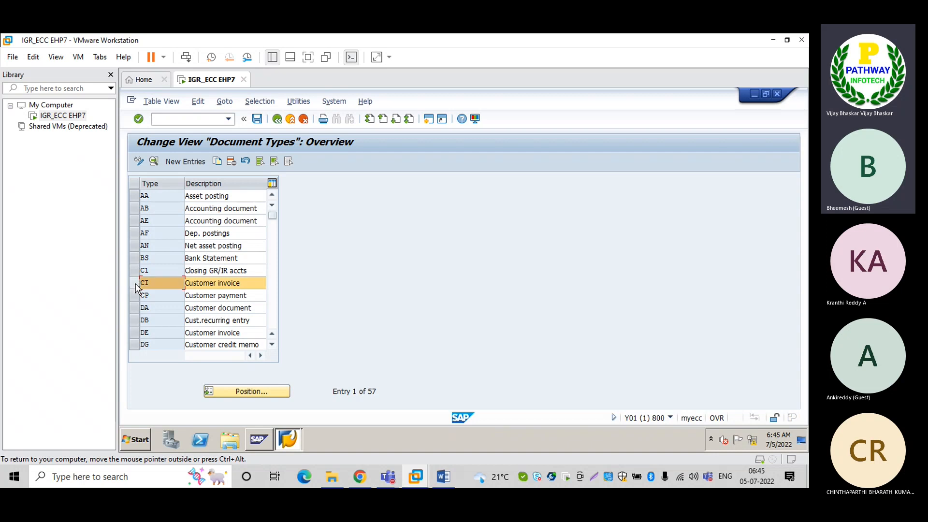
click(136, 286)
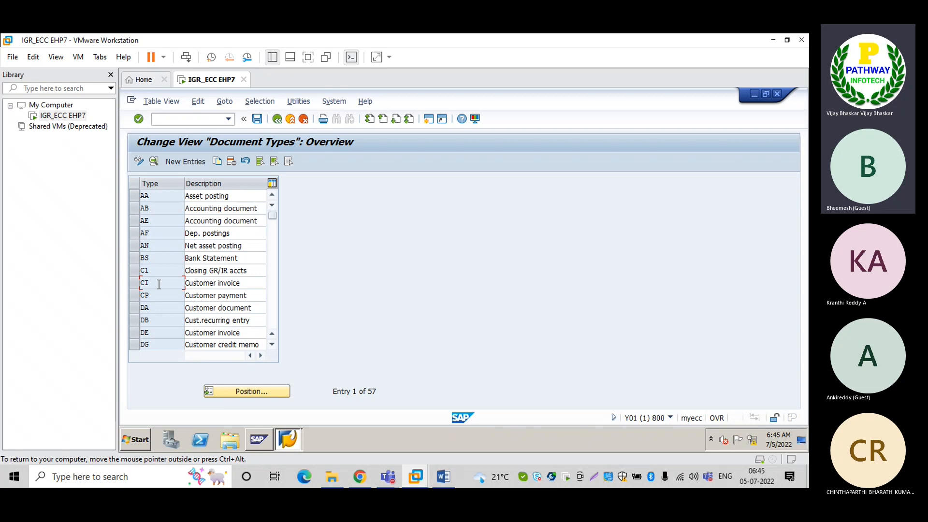
click(246, 391)
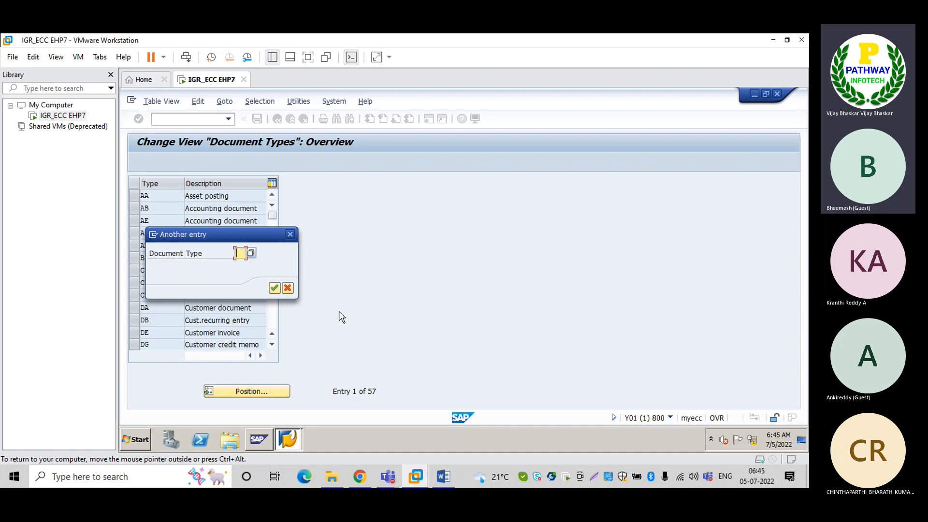
key(Escape)
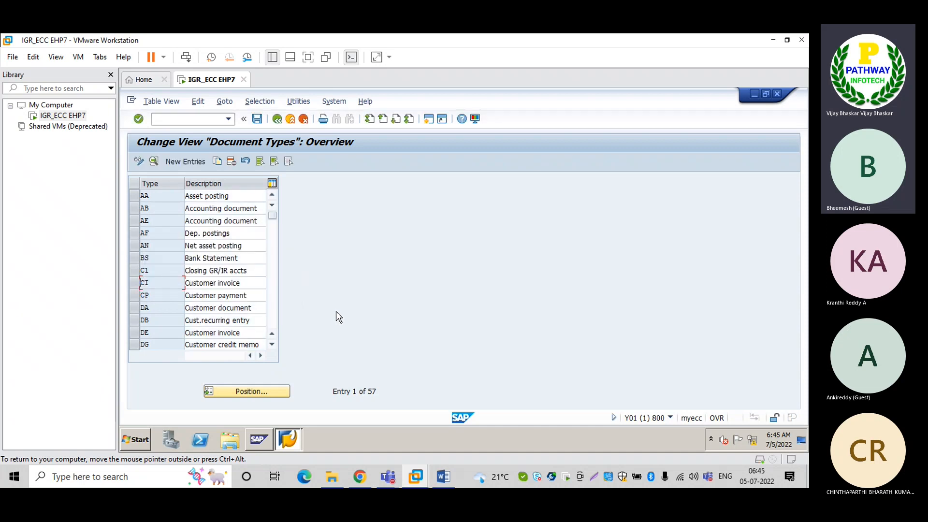
Mark the vendor document types KA, KG, KN, KP, KR and KZ in the document types list
scroll(276, 324, down, 1)
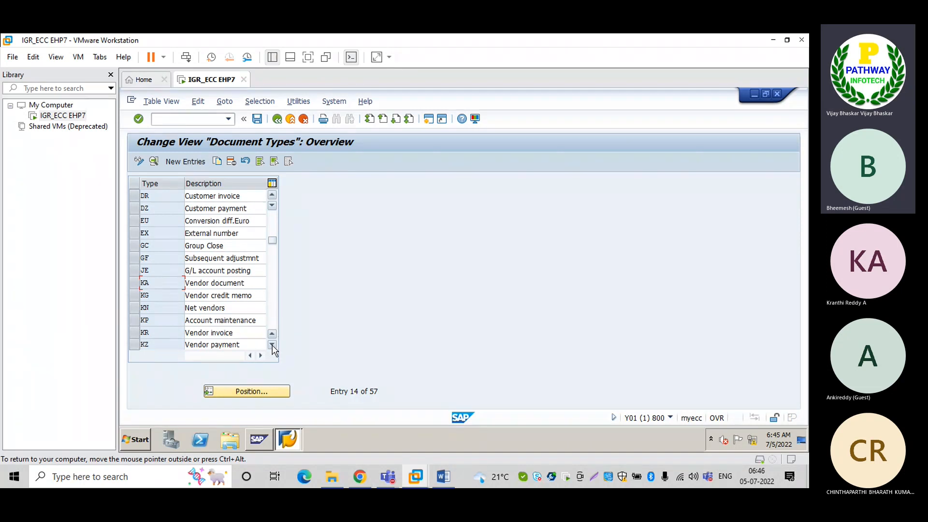
click(272, 344)
click(272, 345)
click(272, 344)
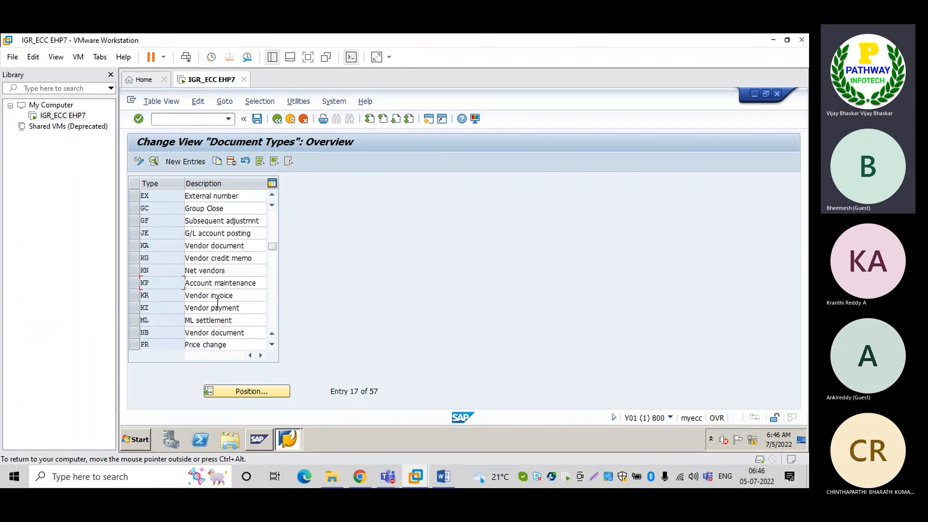
click(132, 245)
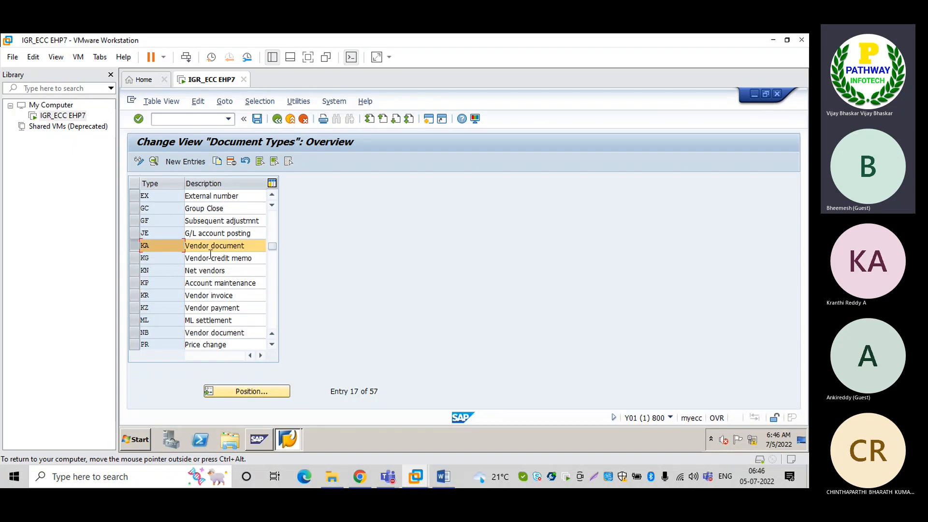
click(133, 258)
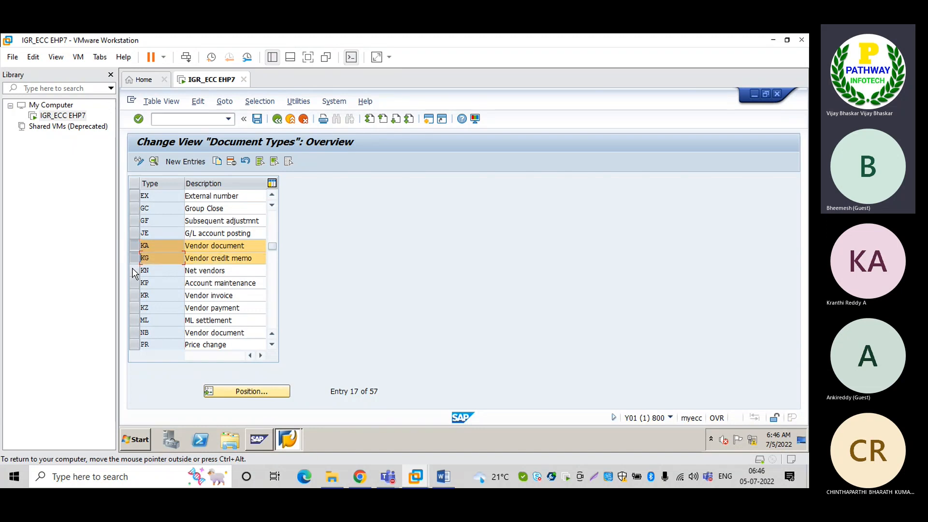
click(133, 270)
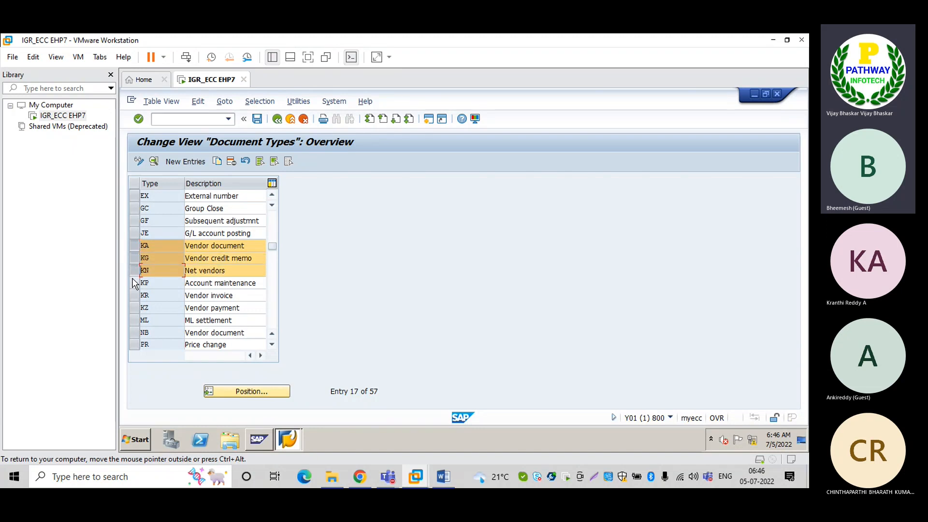
click(133, 283)
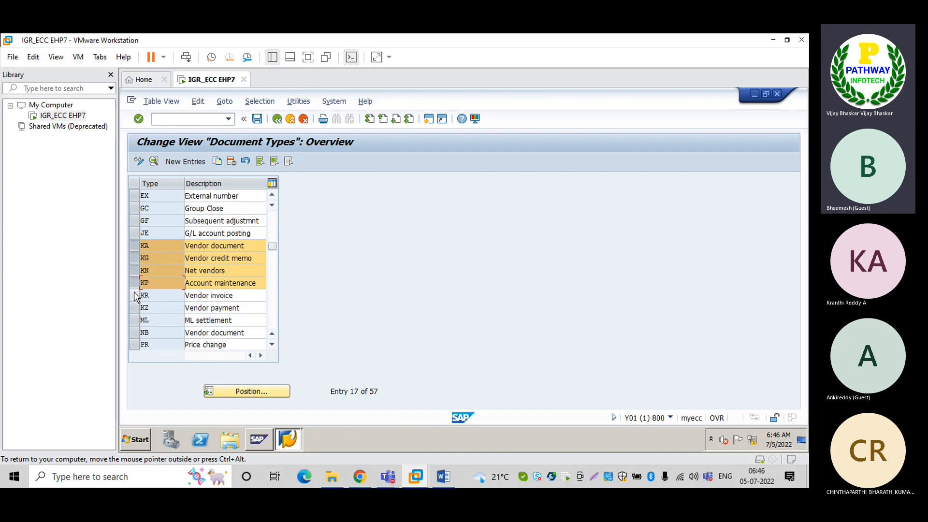
click(135, 295)
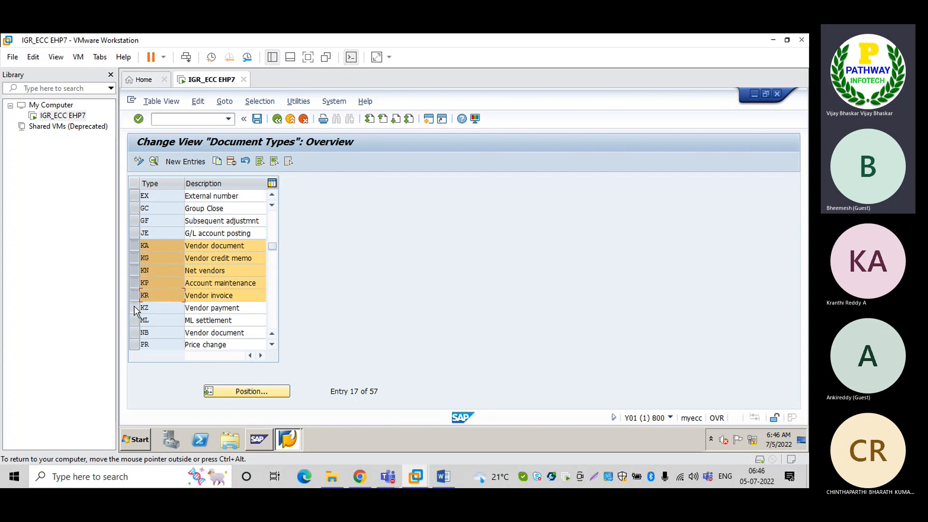
click(134, 307)
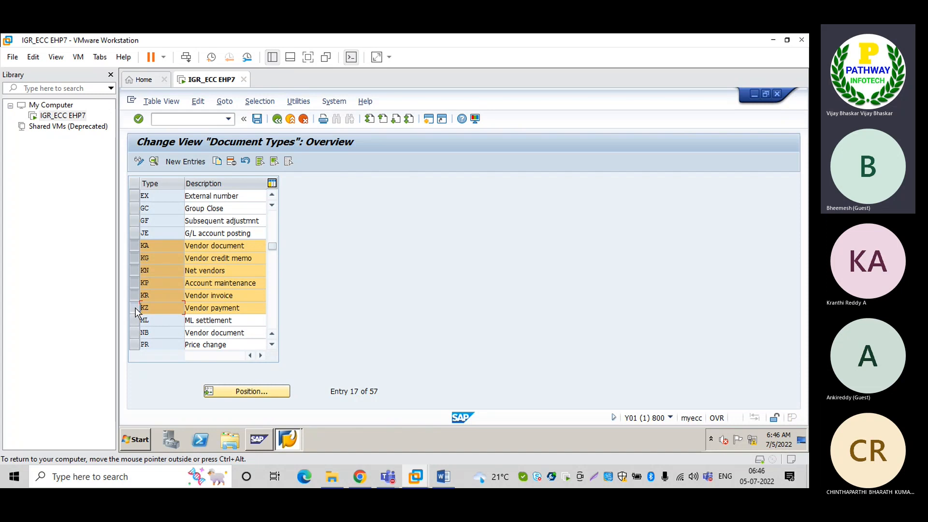
Position the list at document type DA and mark the customer types DA, DB, DE, DG, DR and DZ
click(234, 390)
text(DA)
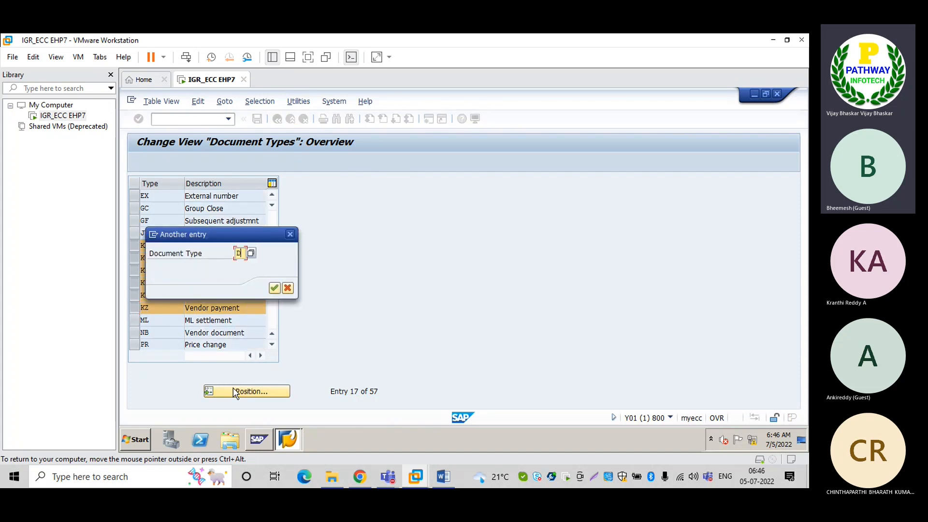
key(Return)
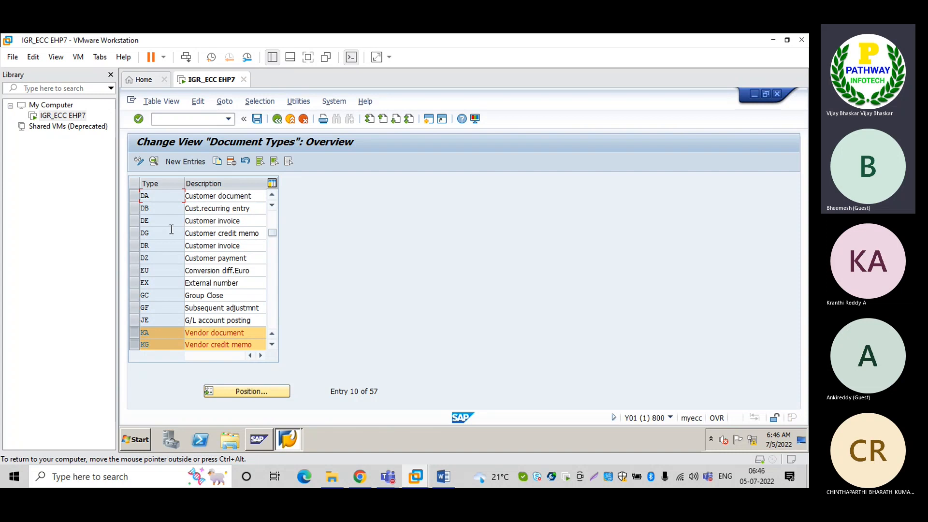
click(136, 197)
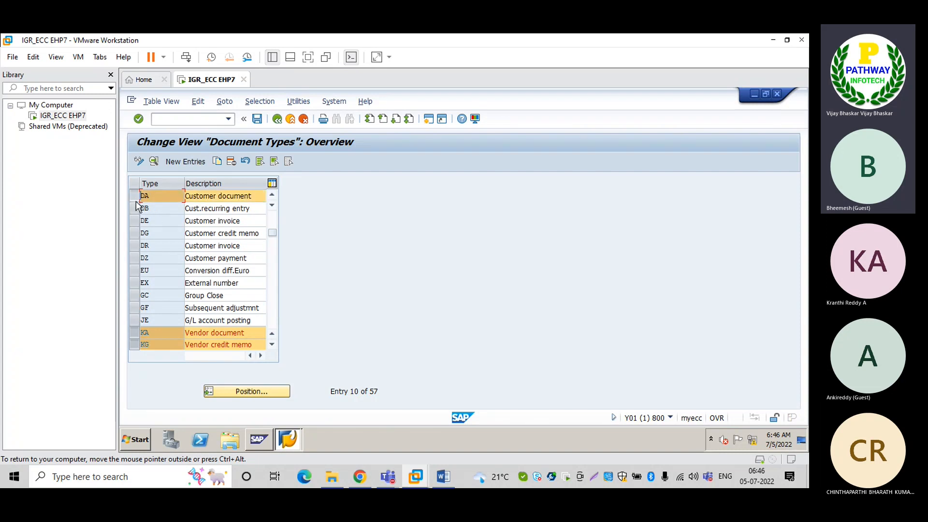
click(136, 205)
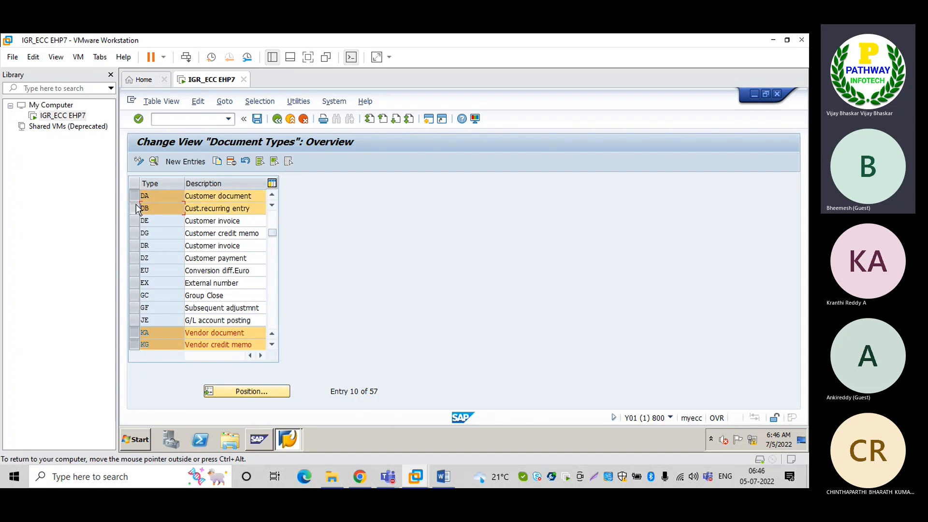
click(134, 220)
click(134, 233)
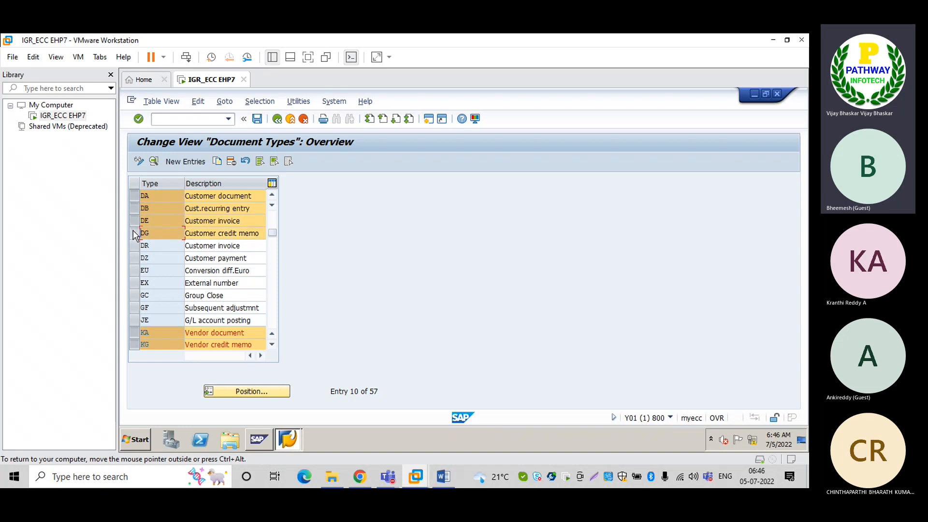
click(133, 245)
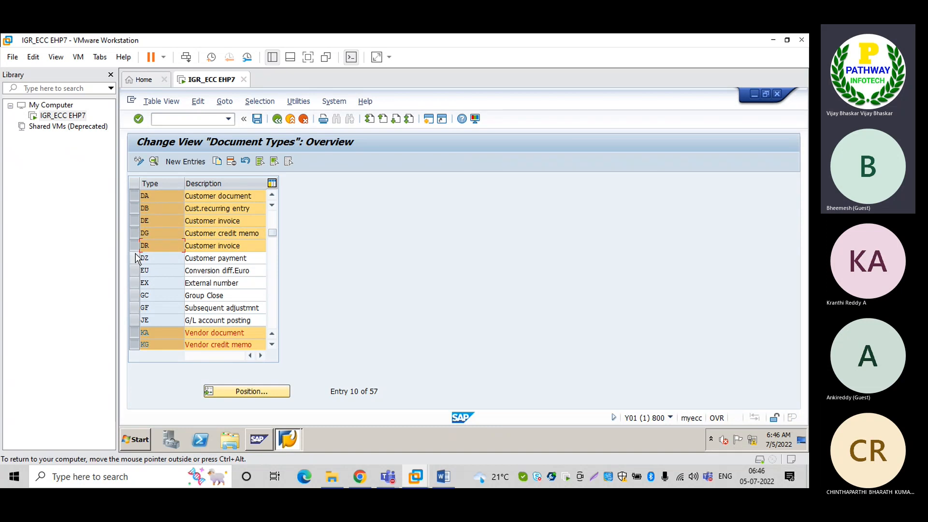
click(135, 258)
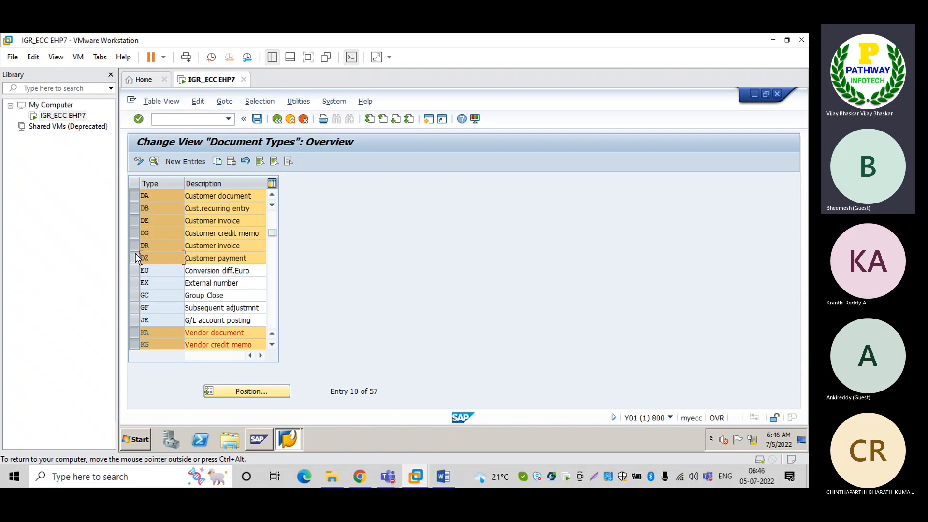
Unmark the customer document types DA through DZ and the vendor document types KA and KG
click(135, 257)
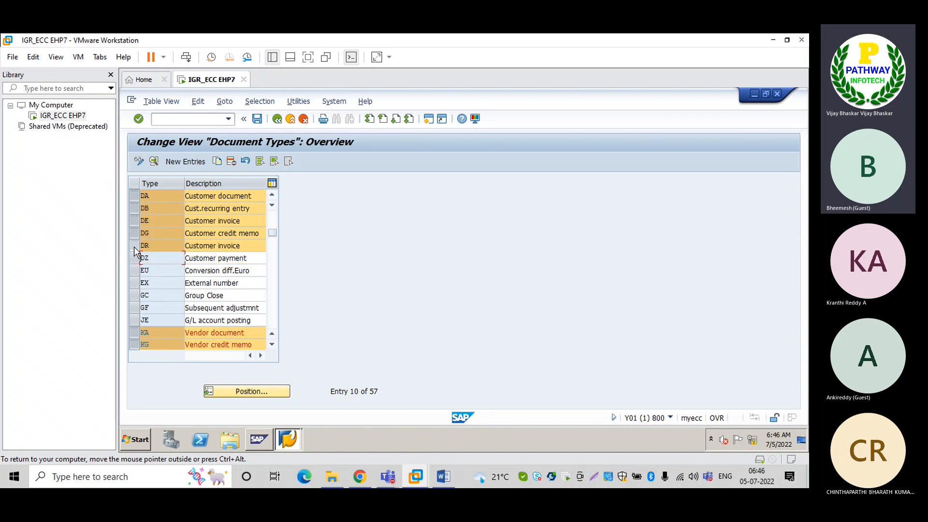
click(134, 245)
click(133, 234)
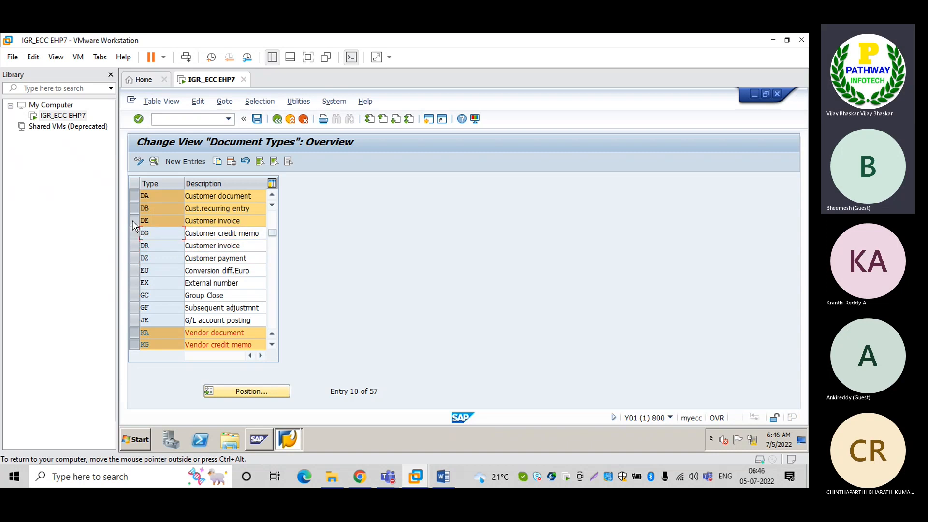
click(134, 221)
click(134, 207)
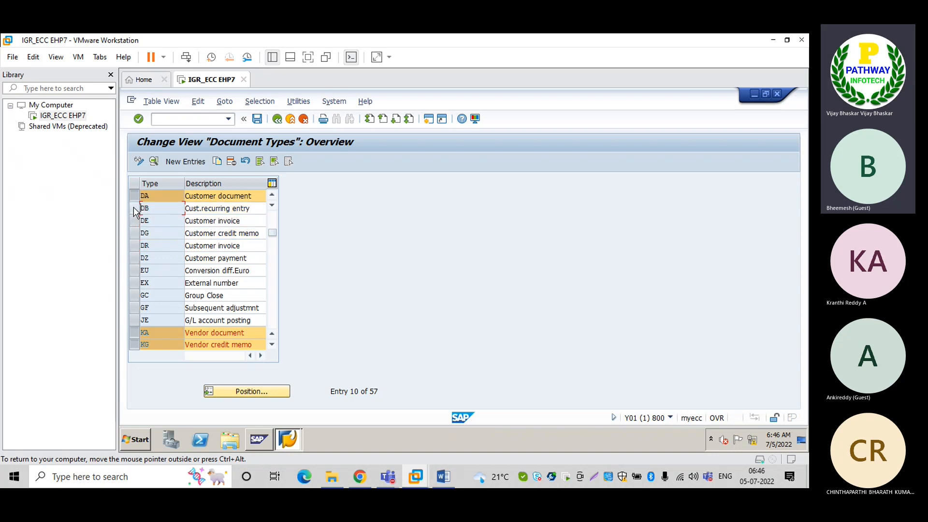
click(133, 195)
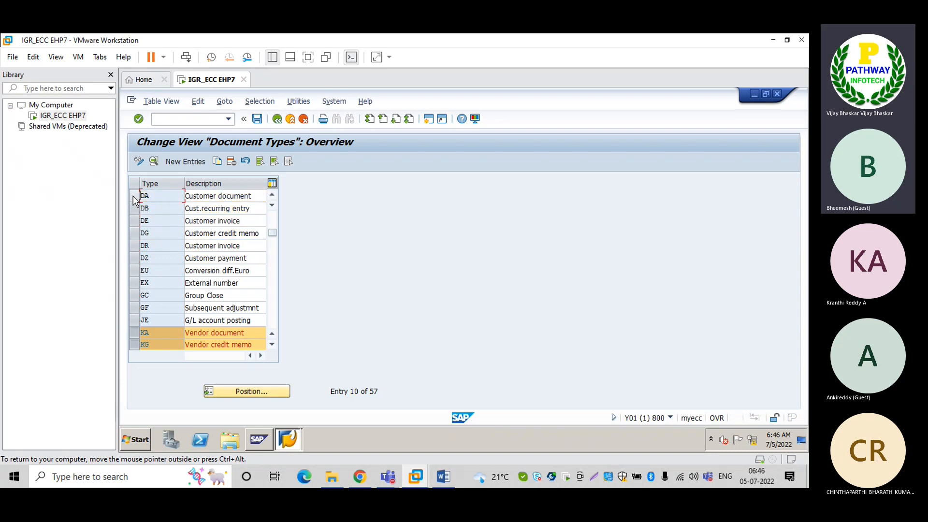
click(135, 333)
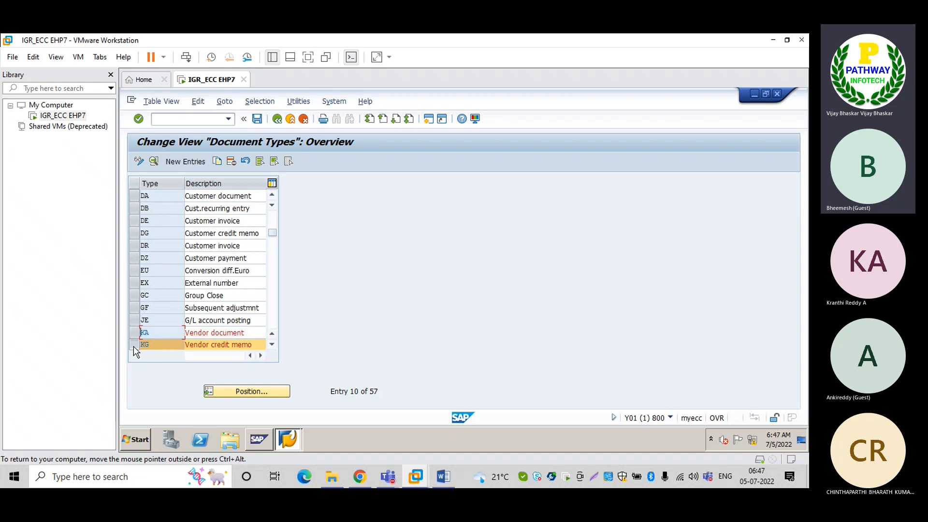
click(134, 345)
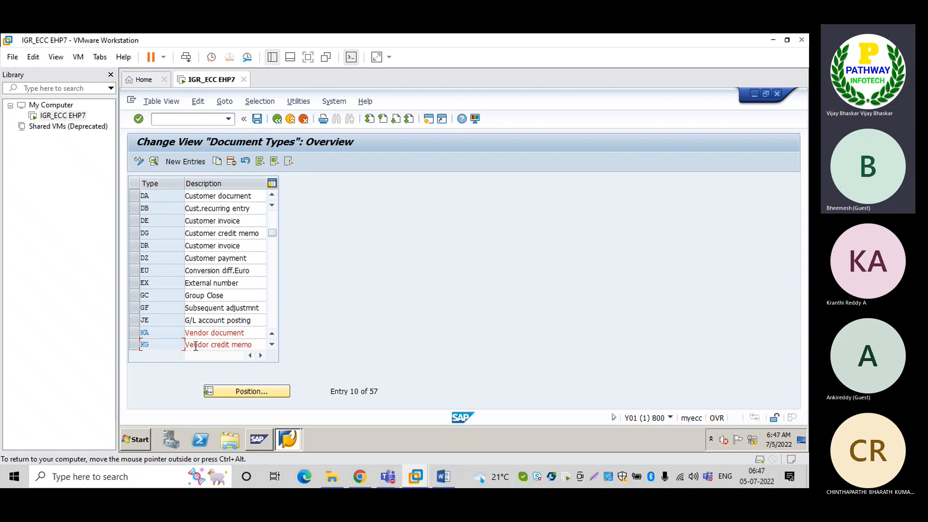
Position the list at document type SA, mark it, and display the details of the marked document types
click(252, 392)
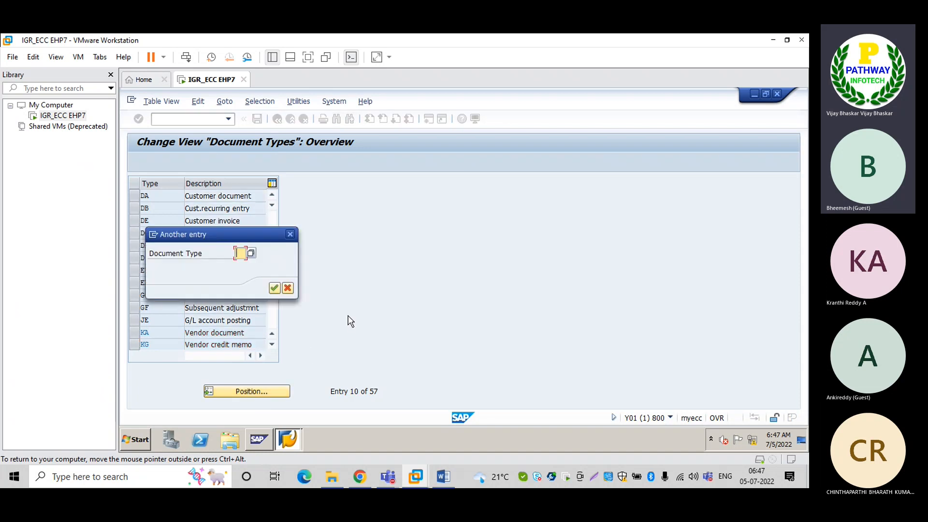
text(SA)
key(Return)
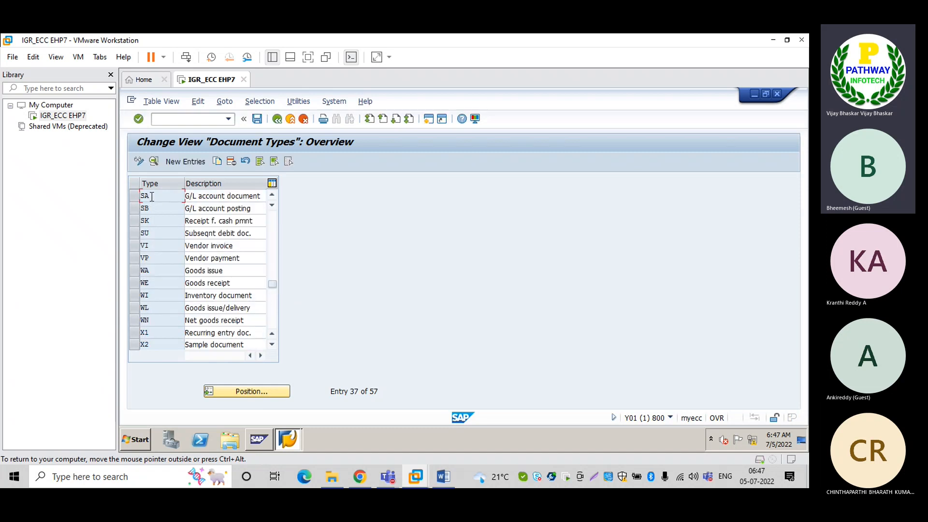
click(136, 196)
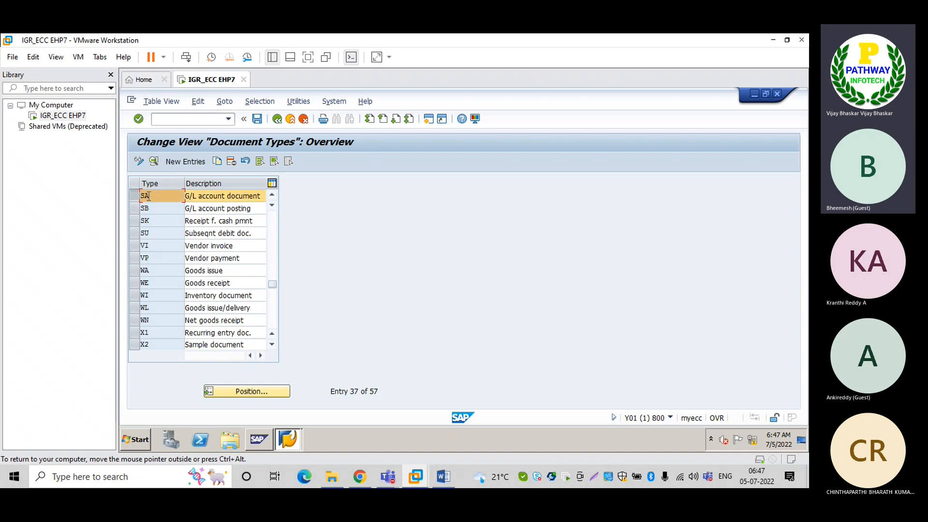
click(154, 161)
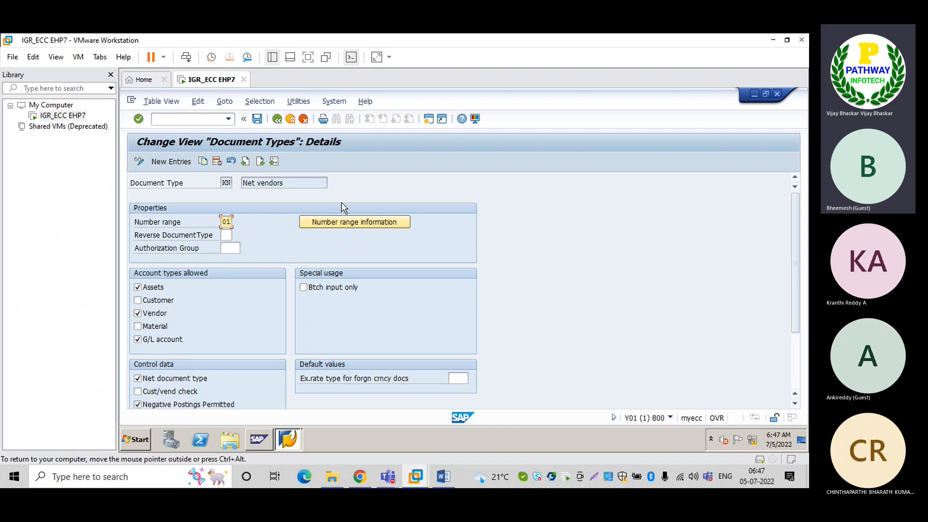
Create an additional SAP session and return to the document type details with the number range field
click(428, 119)
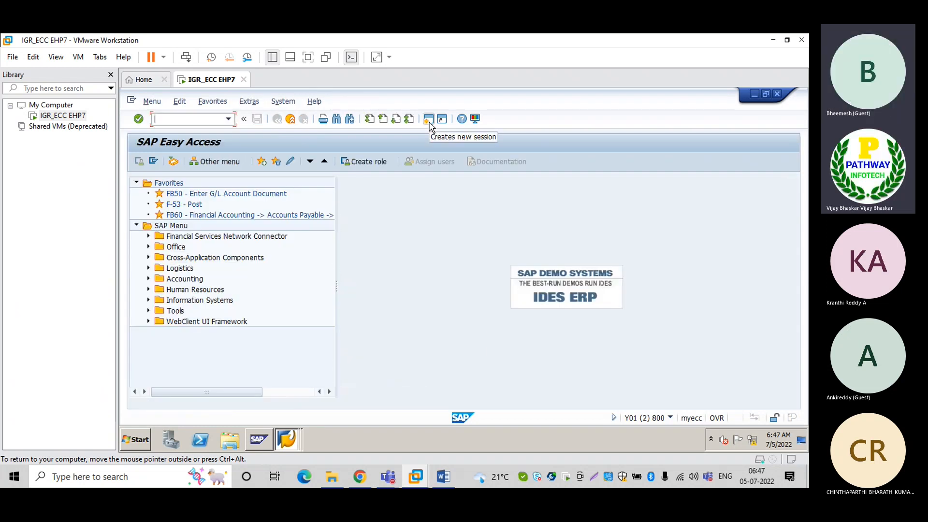
key(alt+Tab)
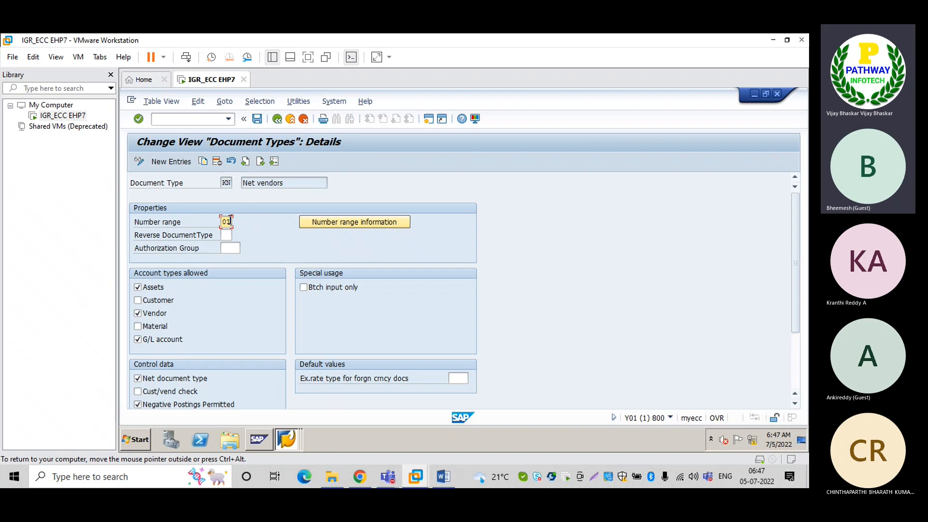
double_click(230, 221)
click(232, 222)
Go to the number range information and open the intervals of company code ADNP for editing
click(337, 223)
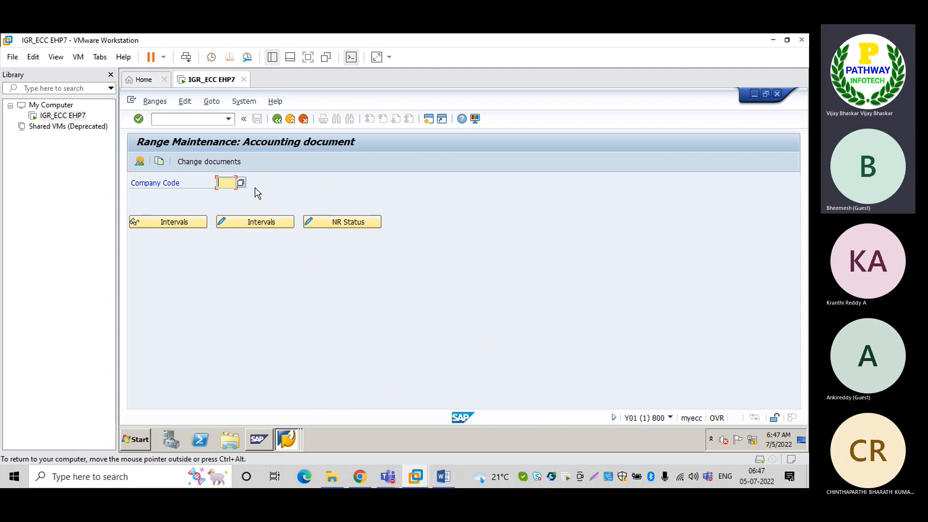
text(ADNP)
click(242, 222)
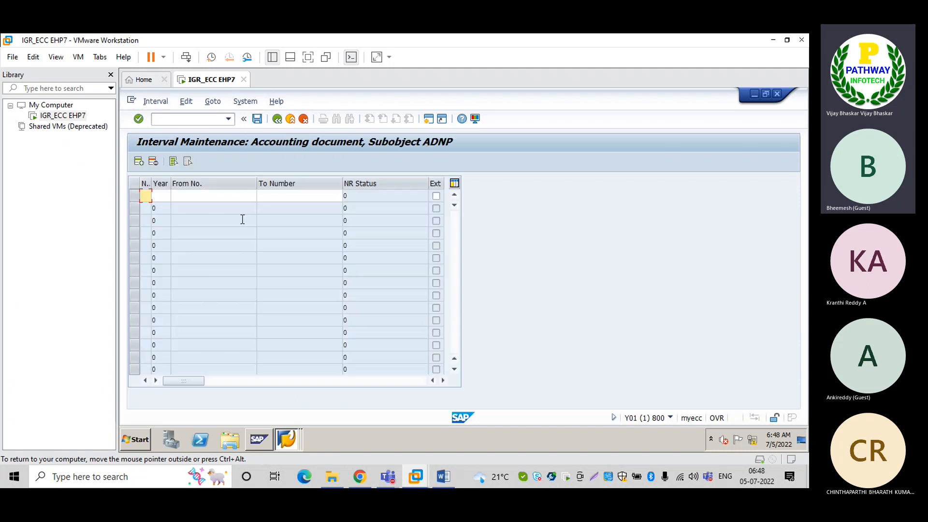
Define number range interval 01 for year 2022, running from number 1 to 19999
text(01)
key(Tab)
text(200)
key(BackSpace)
text(22)
key(Tab)
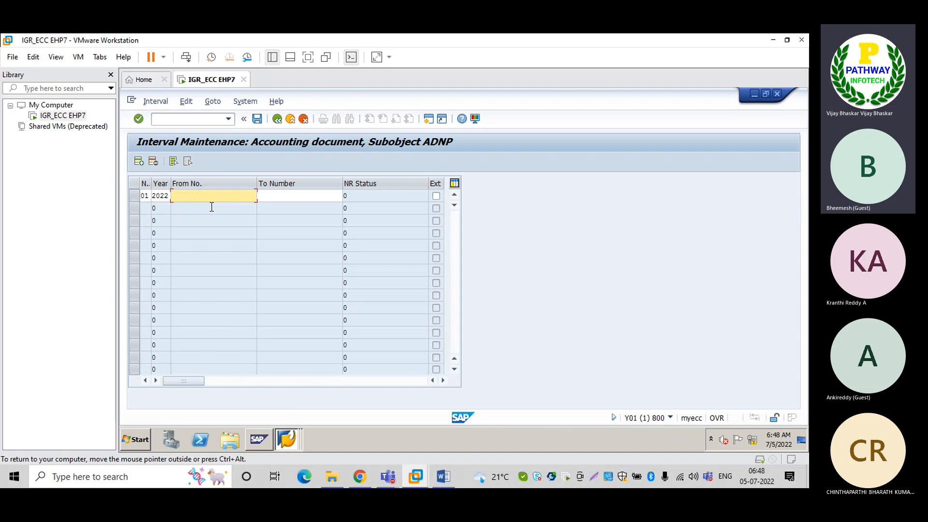
text(1)
key(Tab)
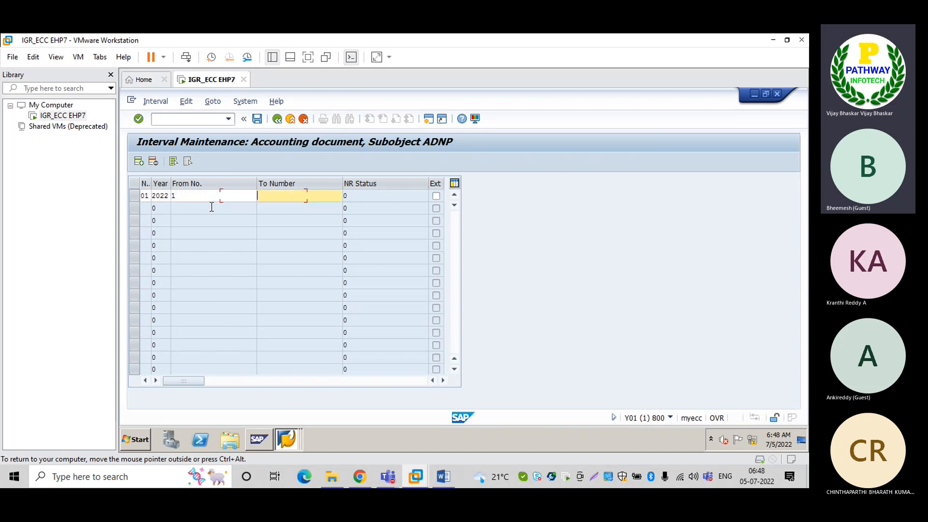
text(19999)
click(149, 195)
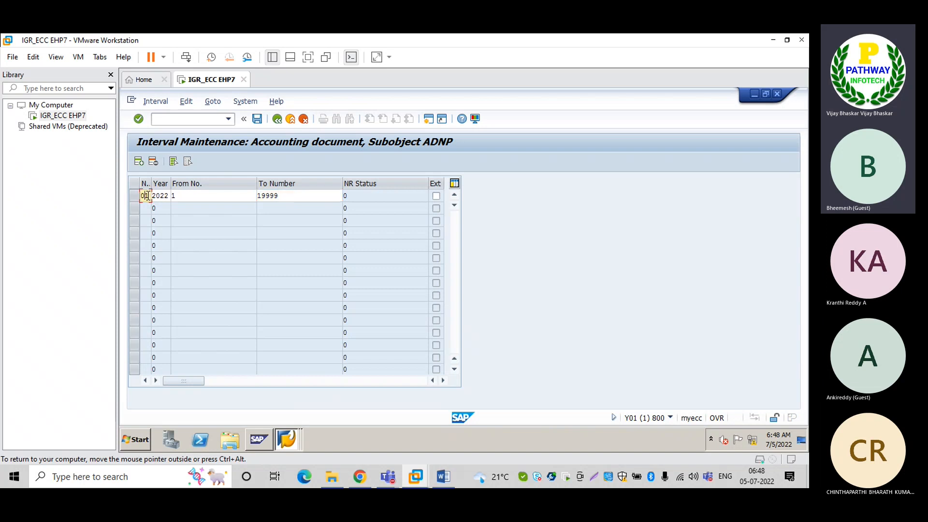
click(182, 195)
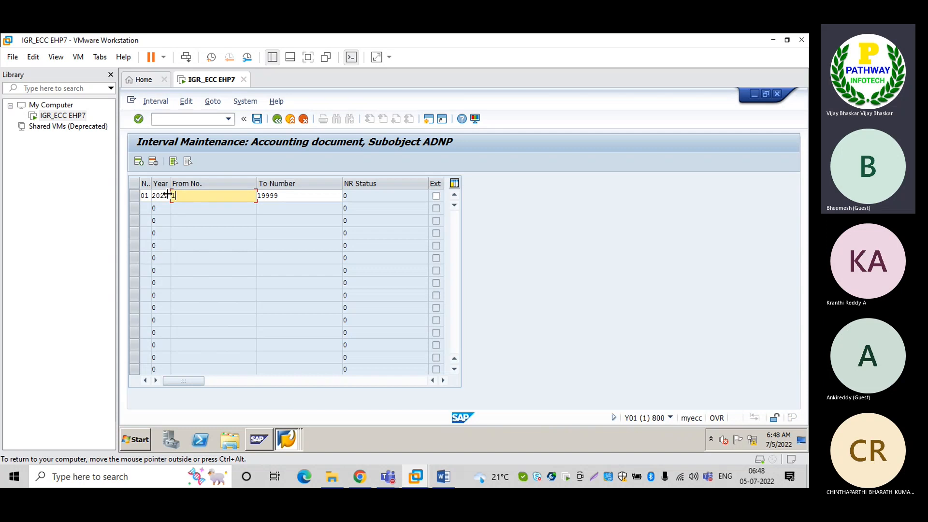
click(283, 195)
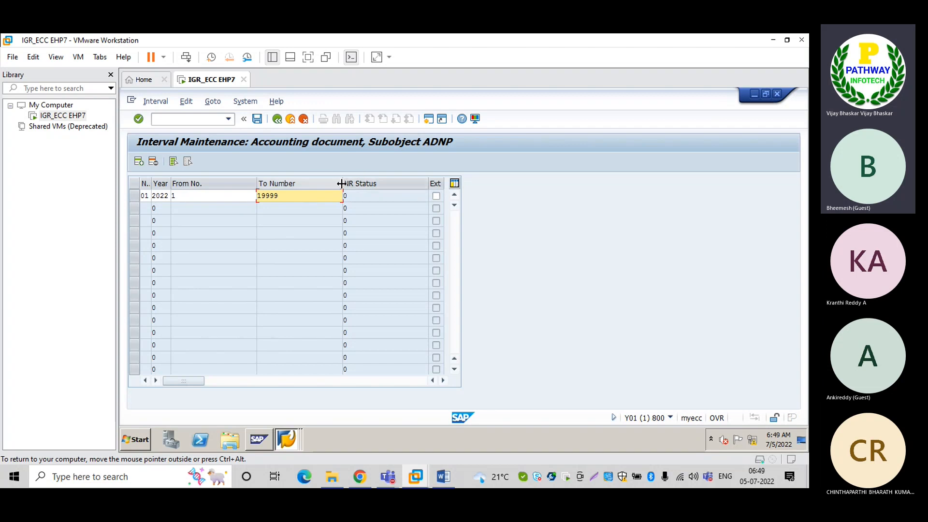
Narrow the To Number and From No. columns of the interval table and widen the No column
drag(342, 183, 318, 183)
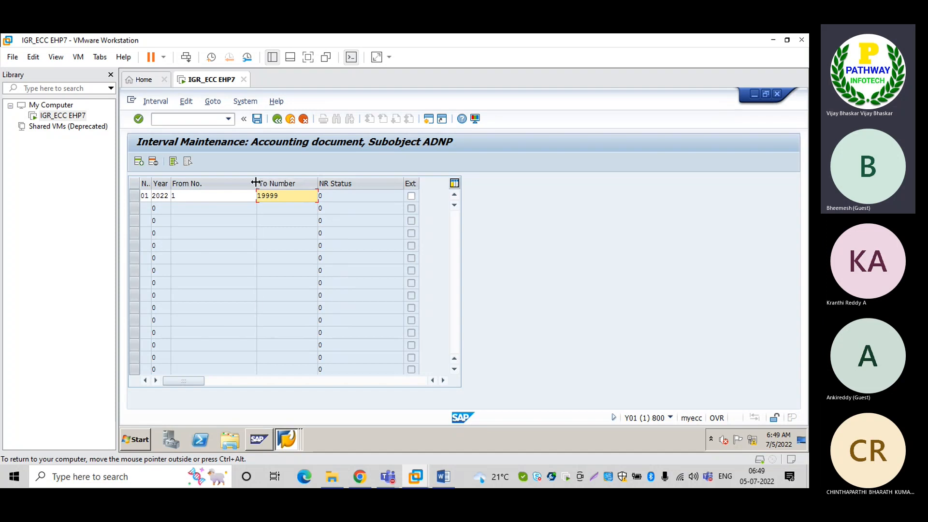
drag(255, 183, 232, 183)
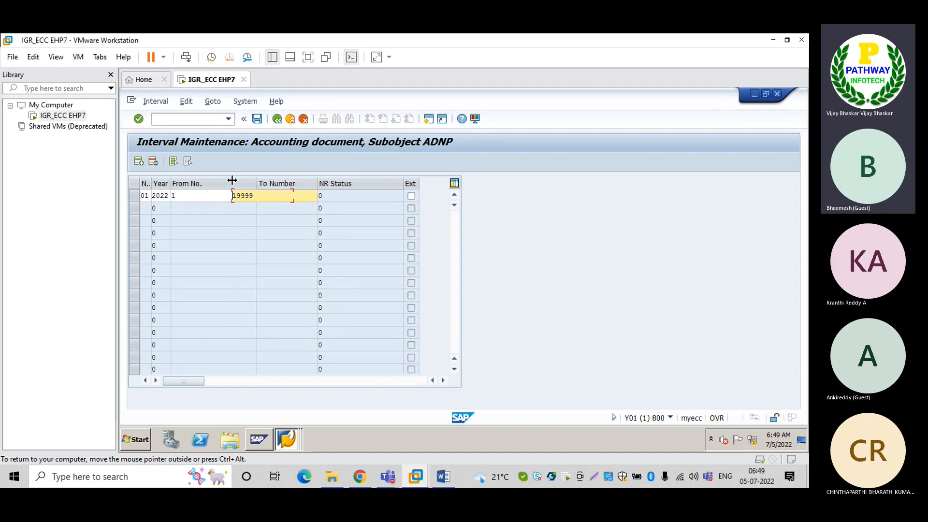
click(187, 196)
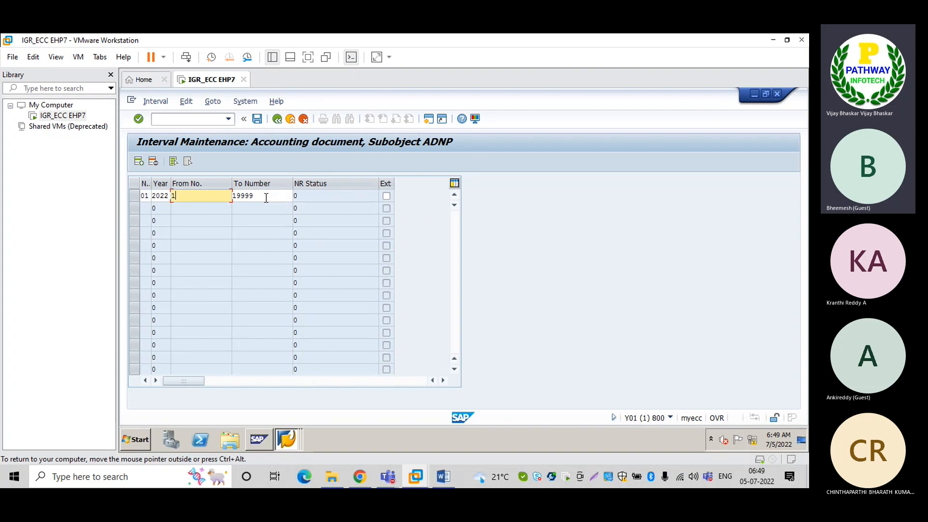
click(386, 196)
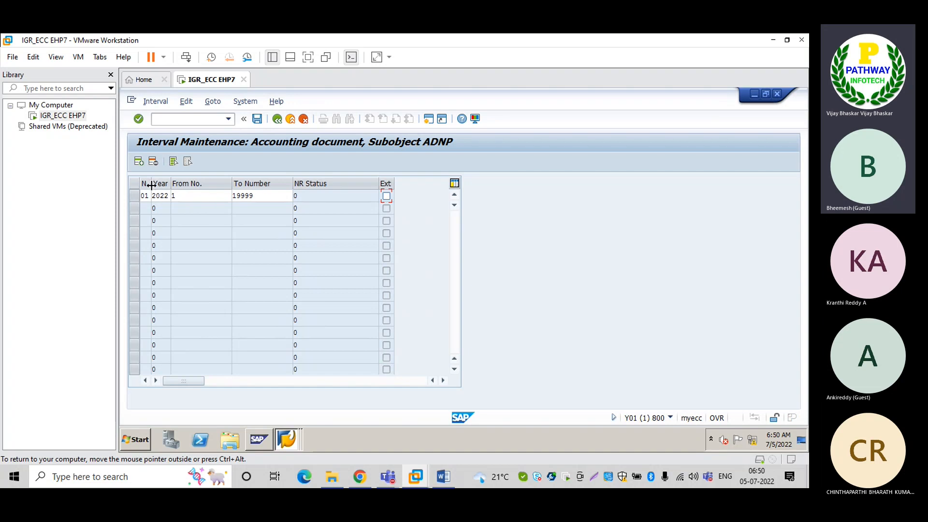
drag(151, 184, 155, 184)
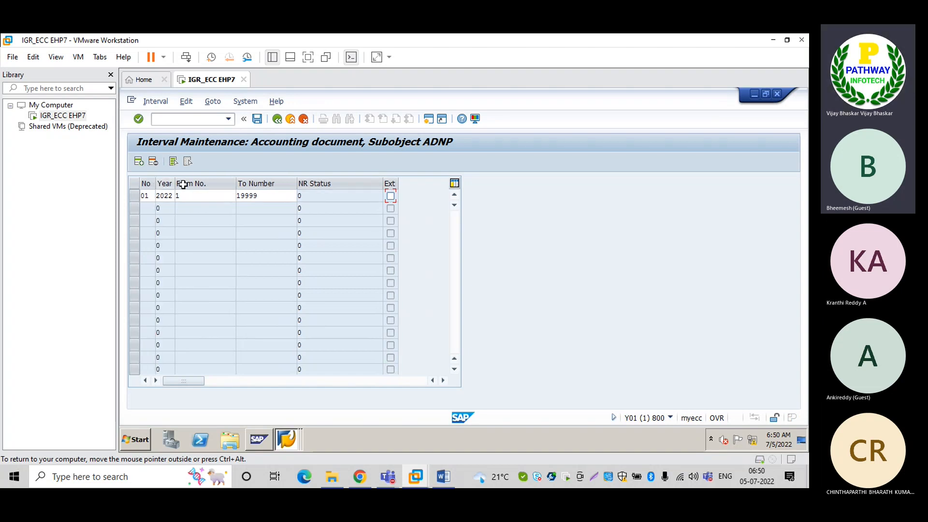
Save the new number range interval for company code ADNP
click(257, 118)
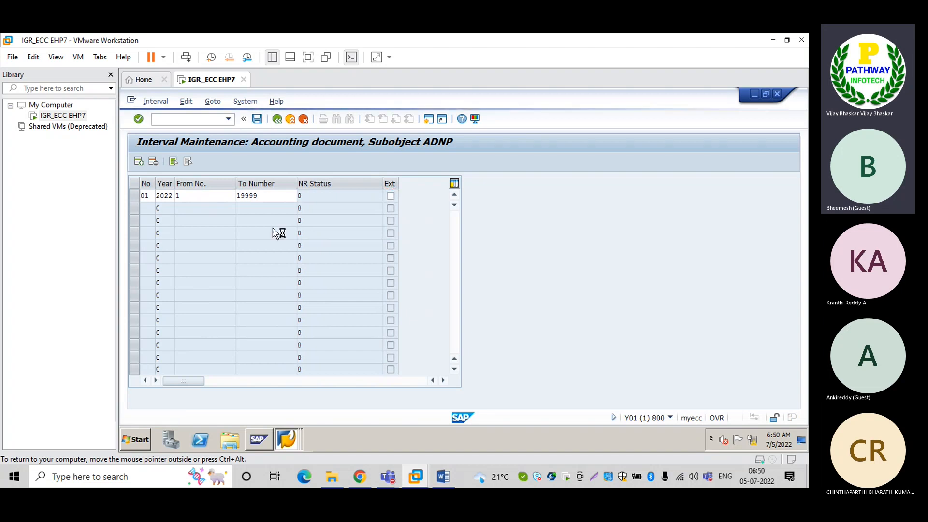
key(Return)
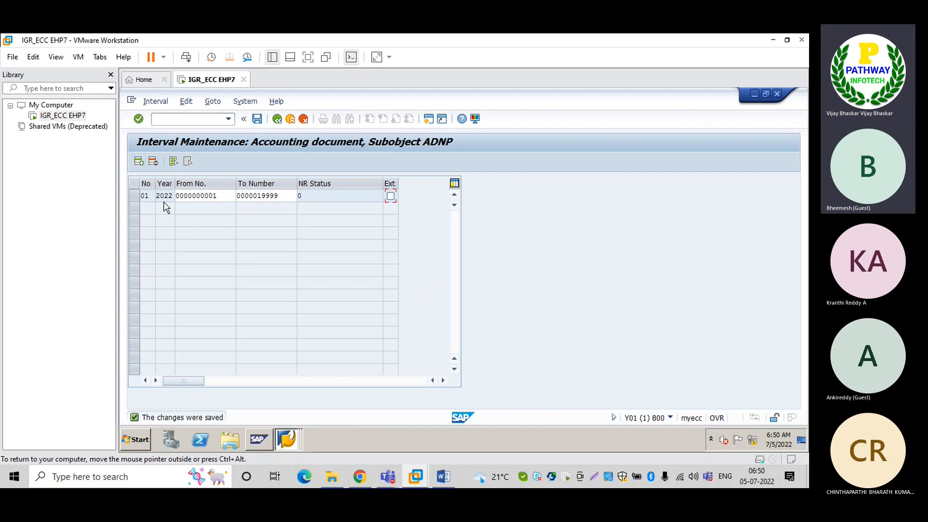
drag(153, 195, 140, 195)
click(148, 195)
Leave the interval maintenance and the document type details to return to the document types overview
click(276, 121)
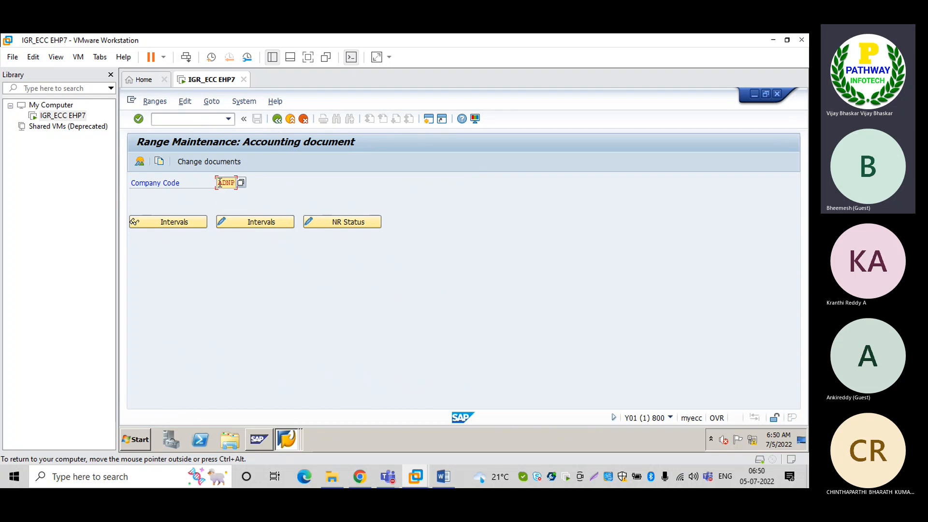
drag(218, 183, 238, 182)
click(236, 182)
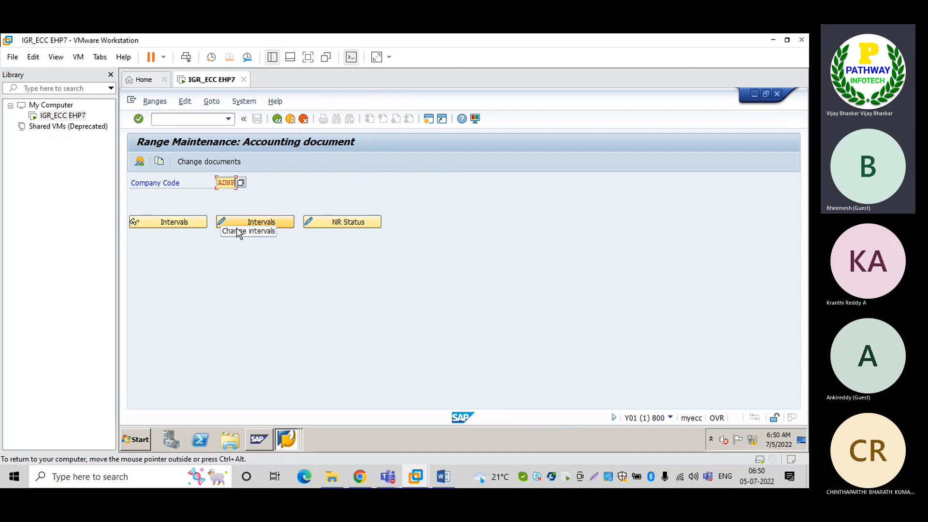
click(277, 120)
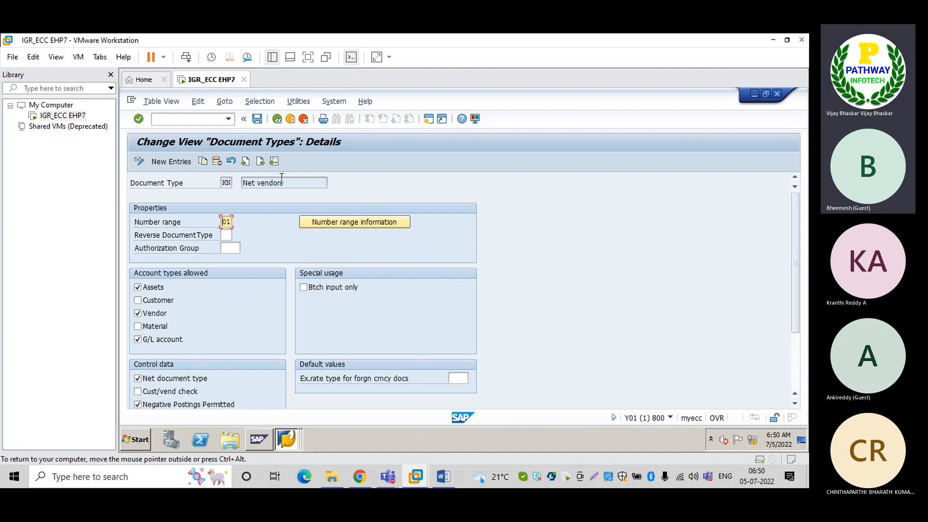
click(278, 123)
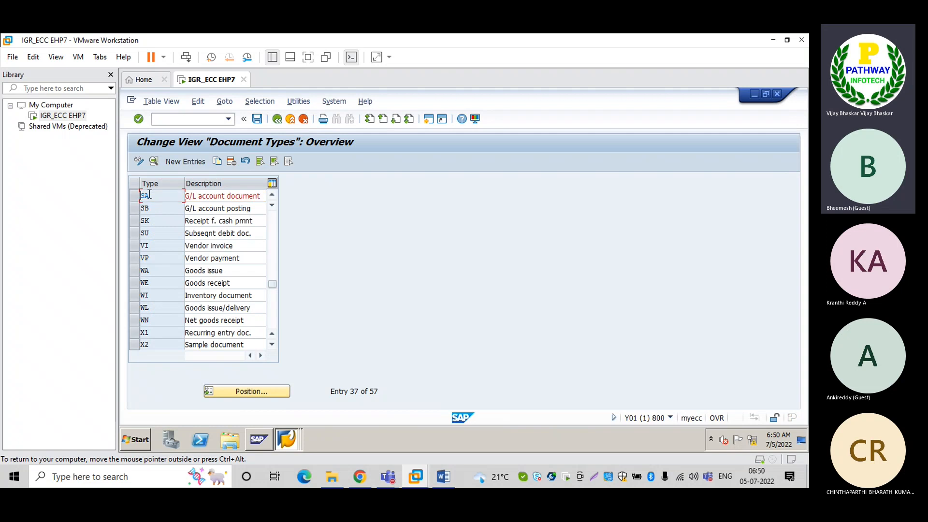
Open the details of G/L account document type SA and examine its number range and reverse document type
double_click(149, 197)
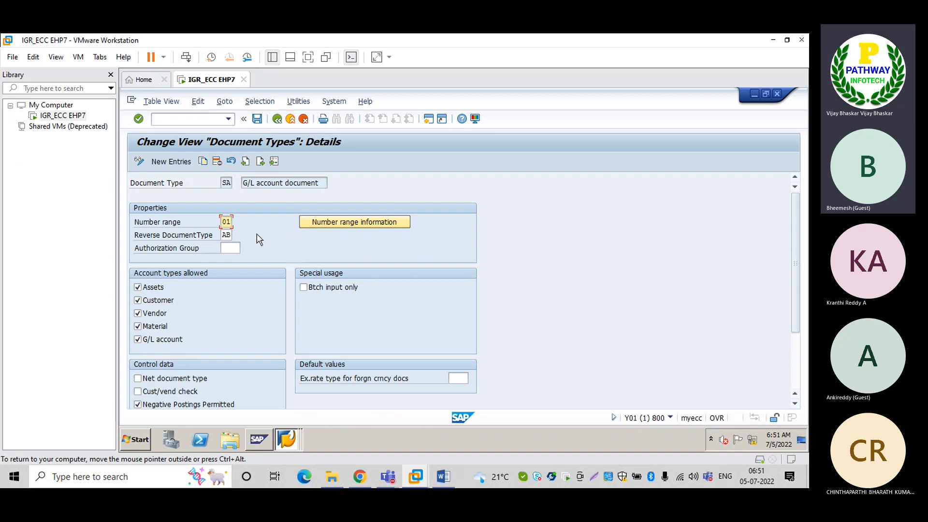
click(224, 234)
double_click(224, 235)
click(225, 235)
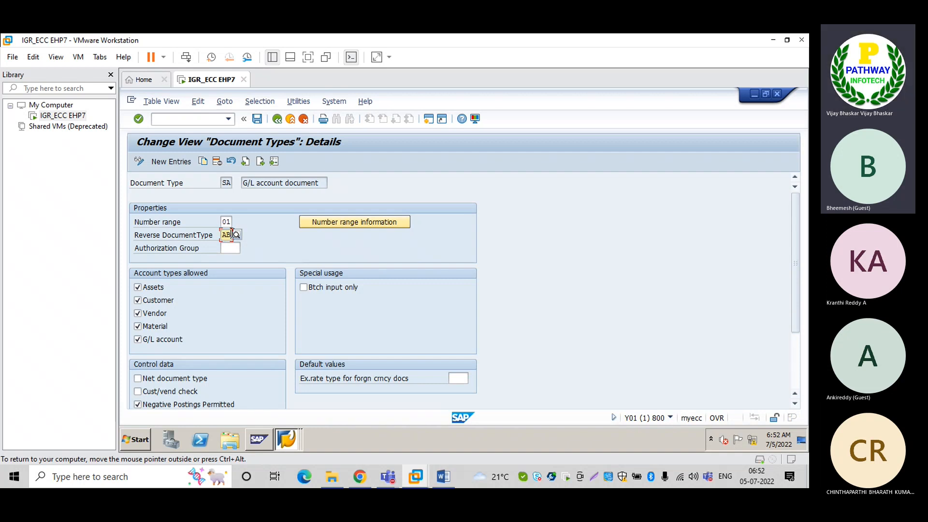
double_click(225, 183)
click(230, 183)
click(225, 234)
double_click(226, 183)
click(230, 182)
click(223, 235)
double_click(229, 235)
click(230, 235)
click(225, 182)
Review the allowed account types, control data and required document entry settings of document type SA
drag(800, 255, 798, 279)
drag(797, 289, 797, 312)
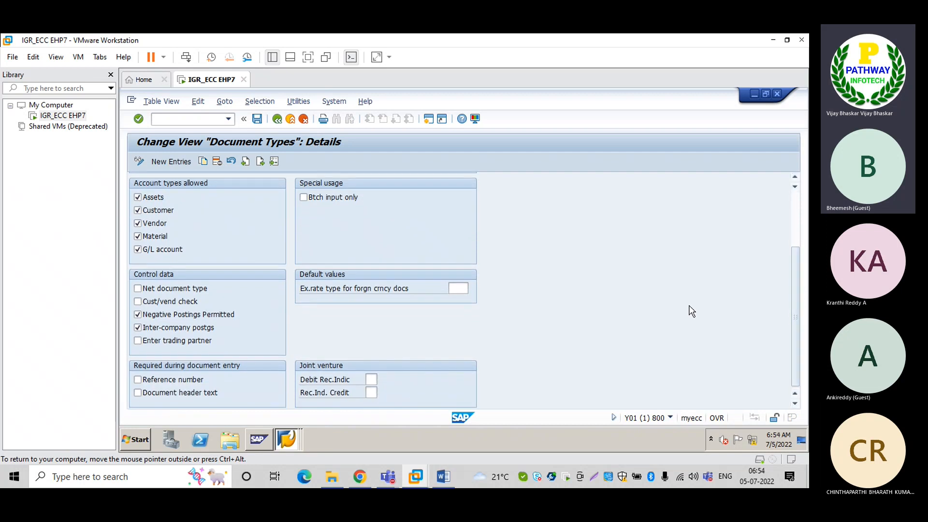
scroll(690, 311, up, 3)
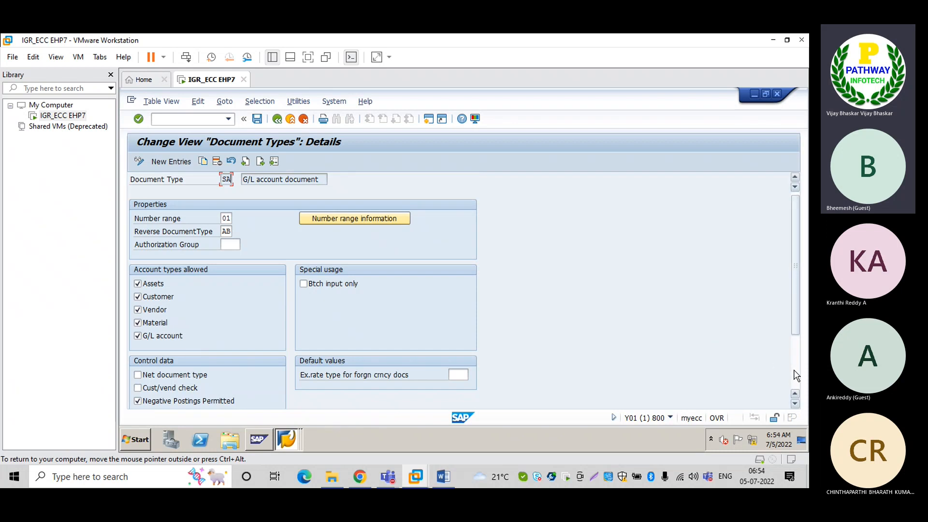
scroll(739, 355, down, 3)
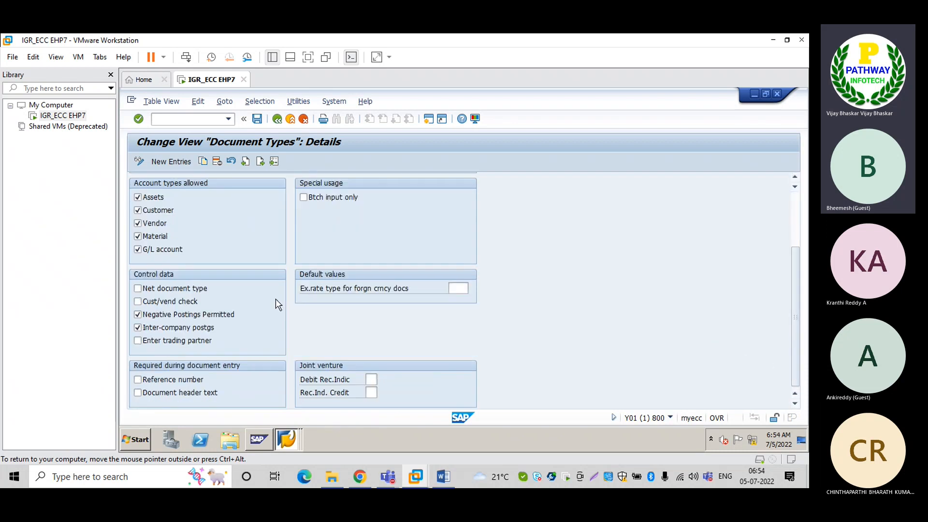
click(220, 328)
click(796, 199)
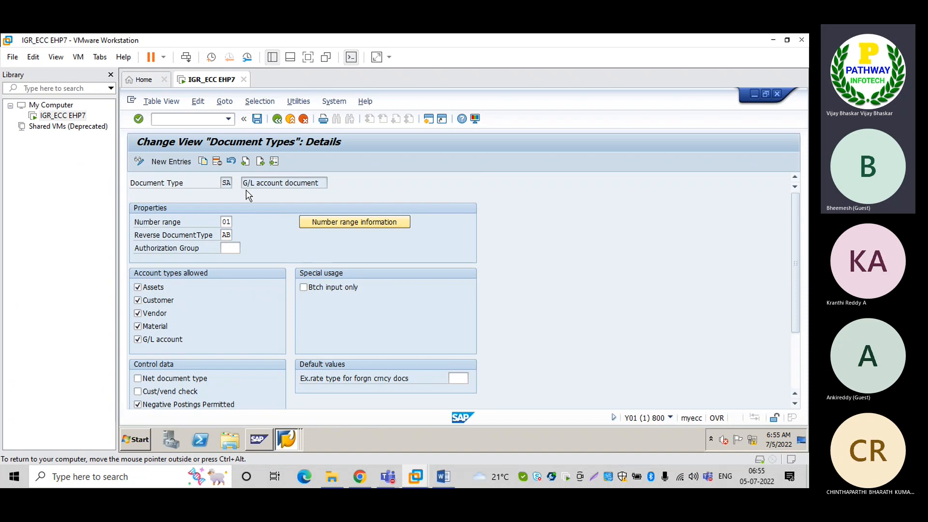
Return to the document types overview, switch to the Word notes and read the section on document types and number ranges
click(278, 120)
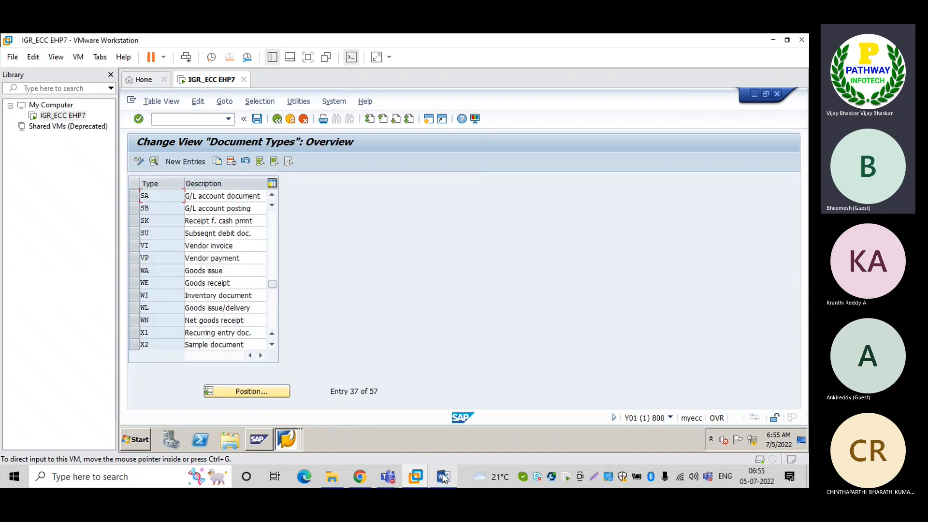
mouse_move(443, 476)
click(436, 434)
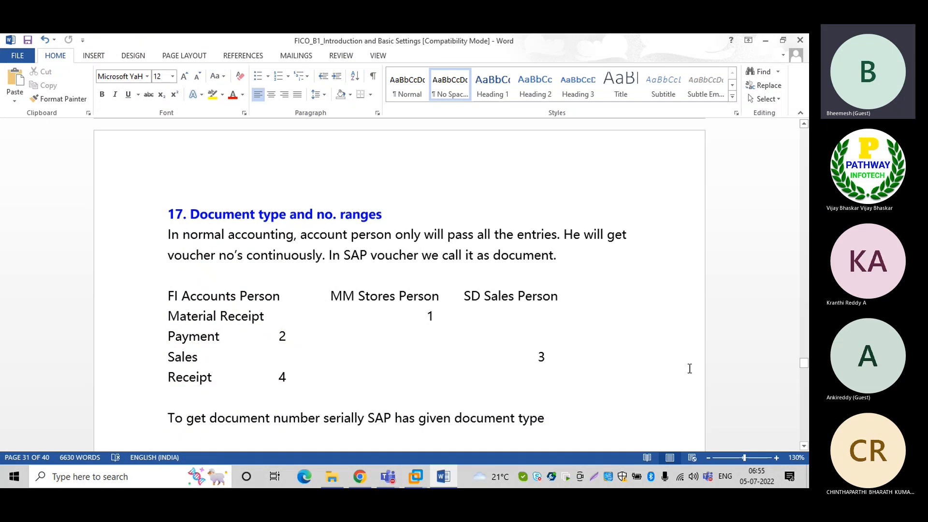
scroll(689, 369, down, 5)
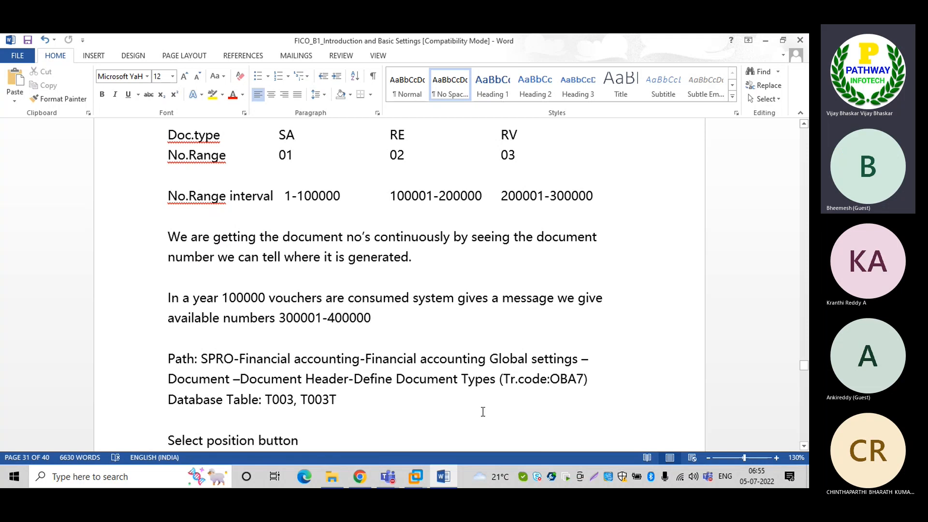
click(804, 434)
scroll(805, 433, down, 1)
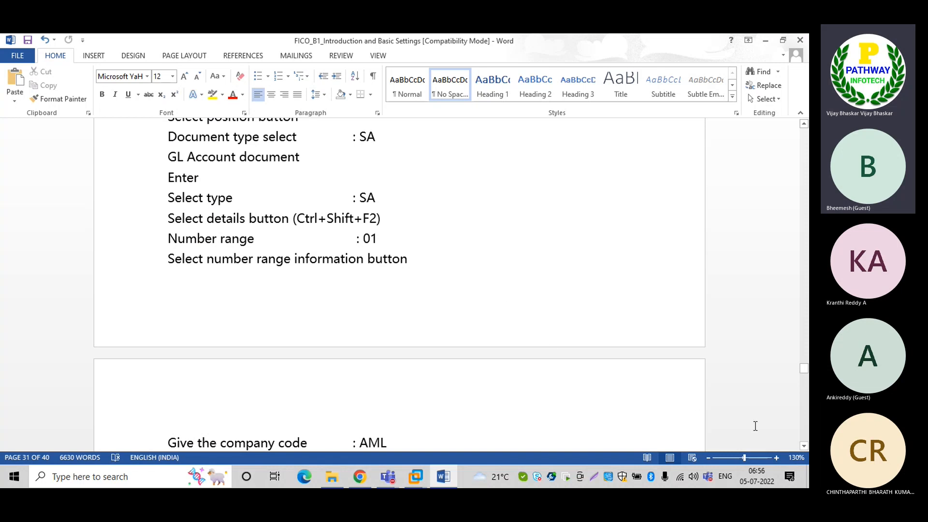
scroll(805, 445, down, 3)
scroll(805, 446, down, 2)
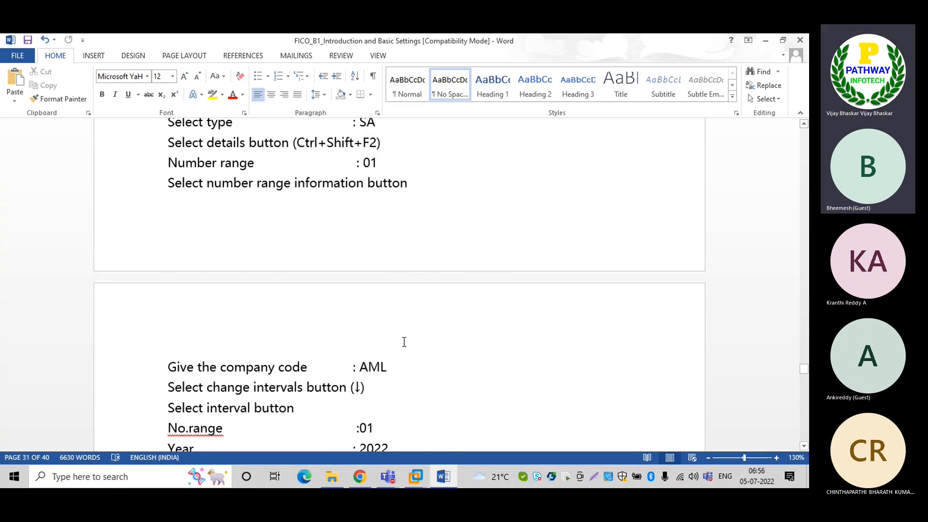
Replace the company code in the notes' "Give the company code" line with ADNP
click(391, 367)
key(BackSpace)
key(BackSpace)
key(BackSpace)
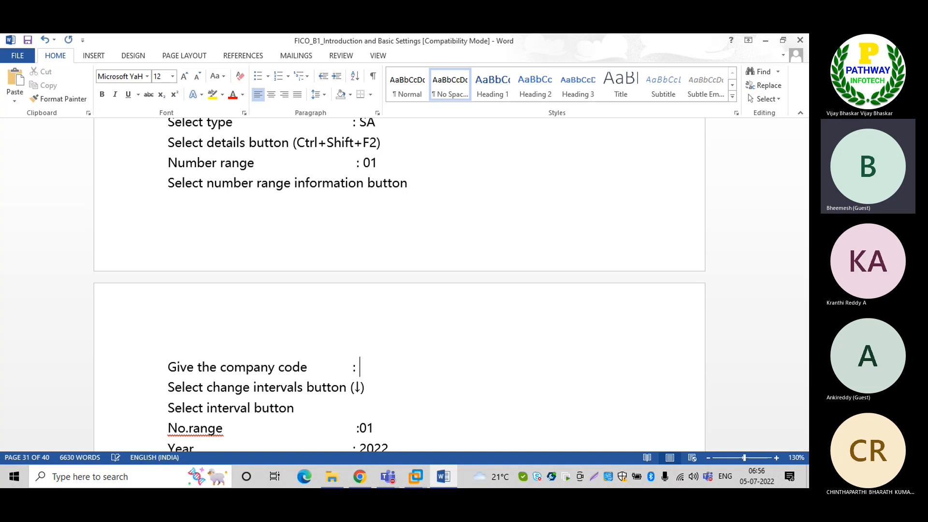
text(AN)
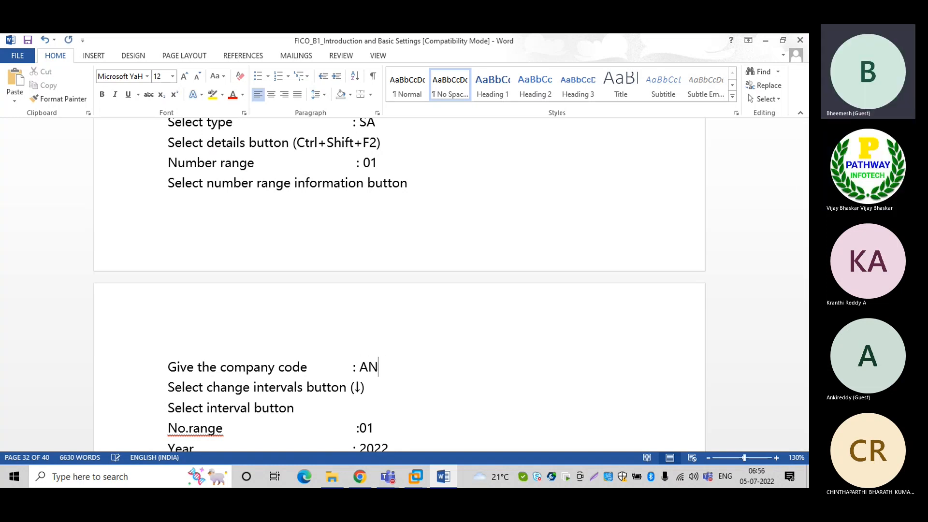
key(BackSpace)
text(DNP)
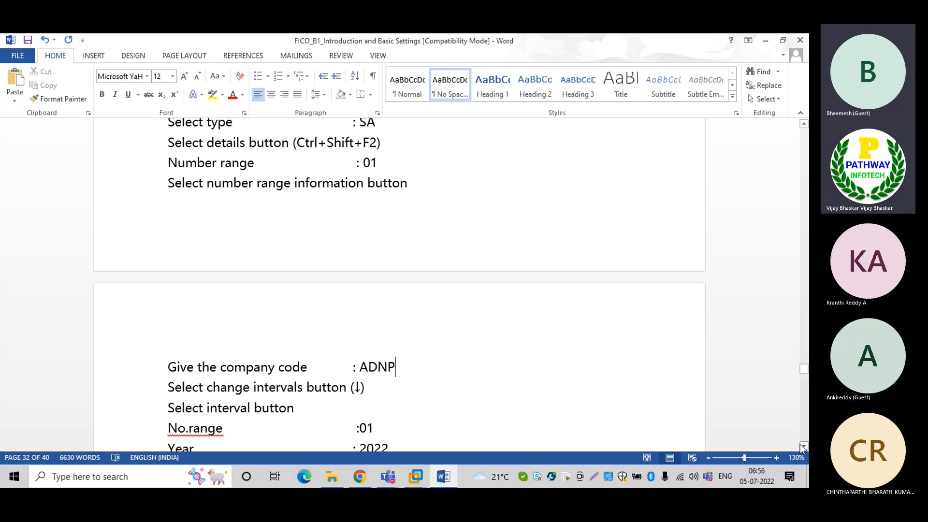
Review the number range, year and from/to number lines in the notes
scroll(427, 277, down, 3)
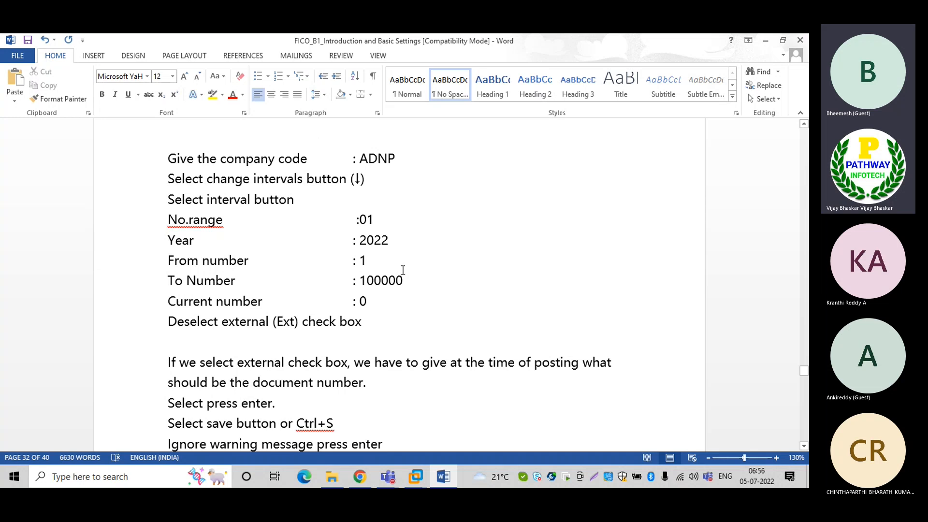
drag(405, 280, 360, 261)
click(411, 304)
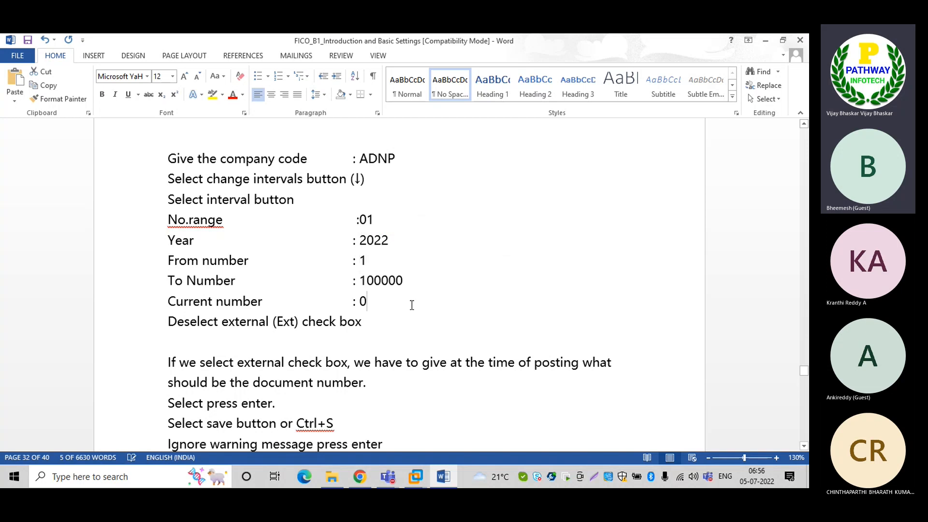
Switch to SAP and display the number range intervals of company code ADNP from document type SA's number range information
key(alt+Tab)
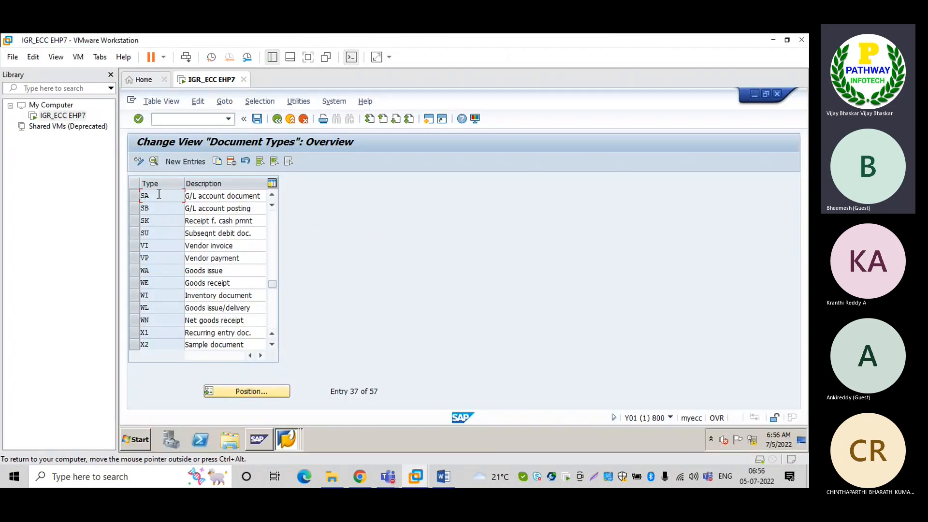
double_click(159, 194)
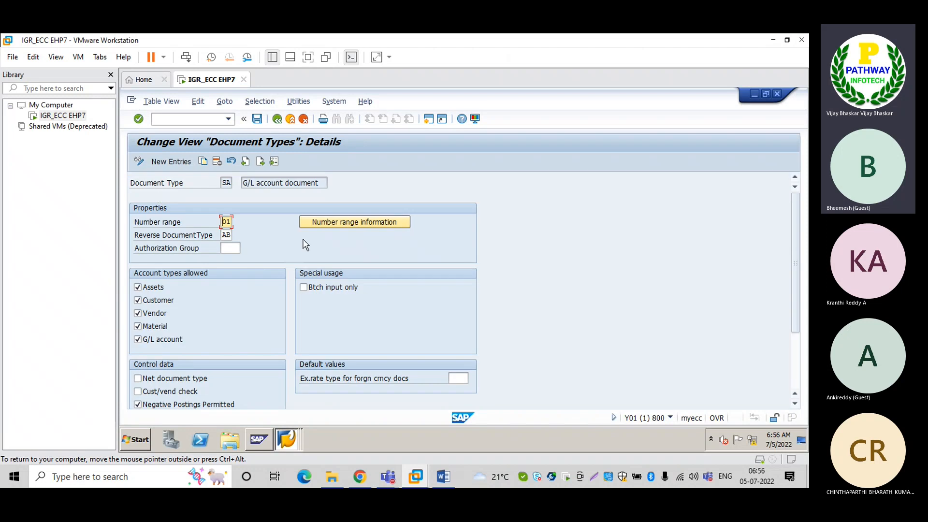
click(357, 223)
text(ADNP)
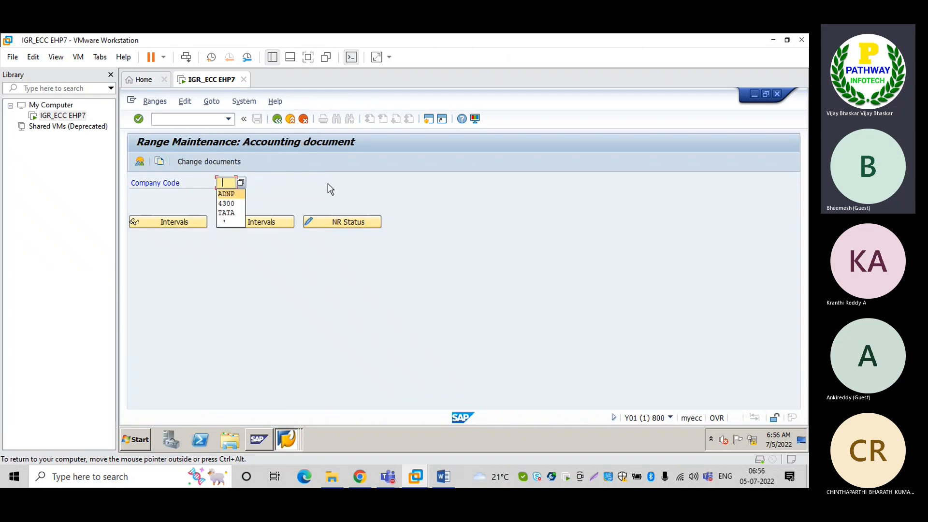
click(173, 223)
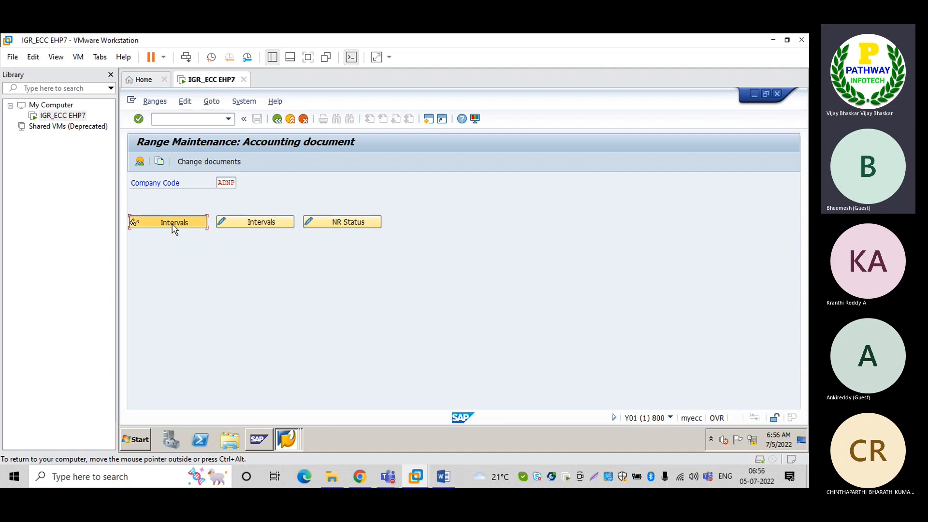
click(218, 198)
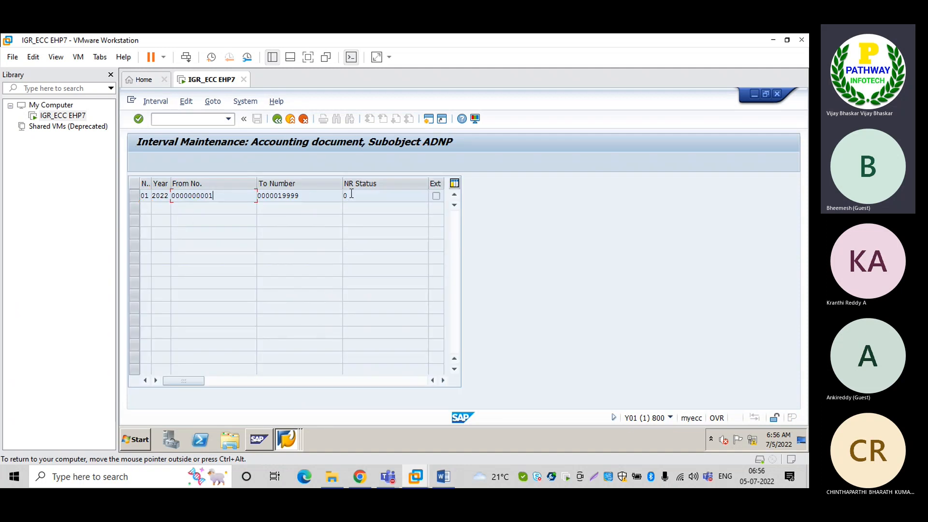
click(368, 197)
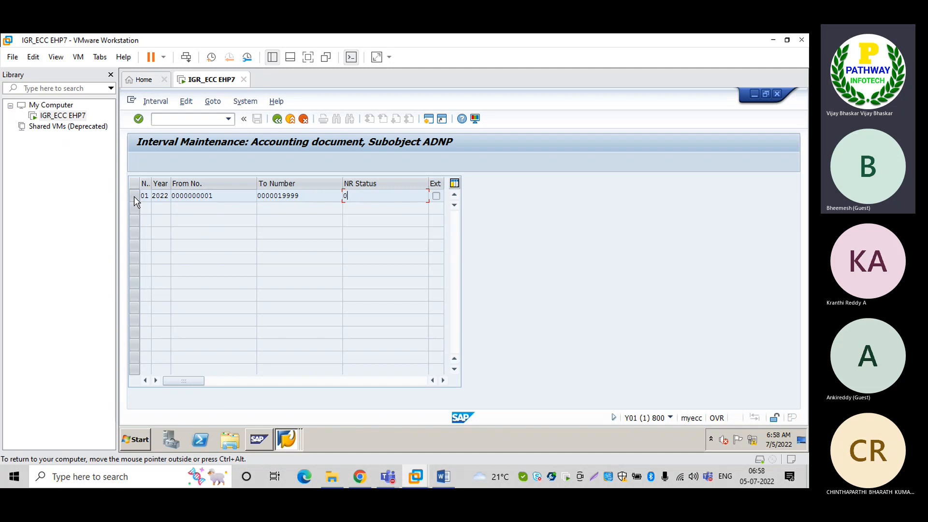
Return to the document types overview, switch to the Word notes and go to section 18 on field status variants
click(277, 119)
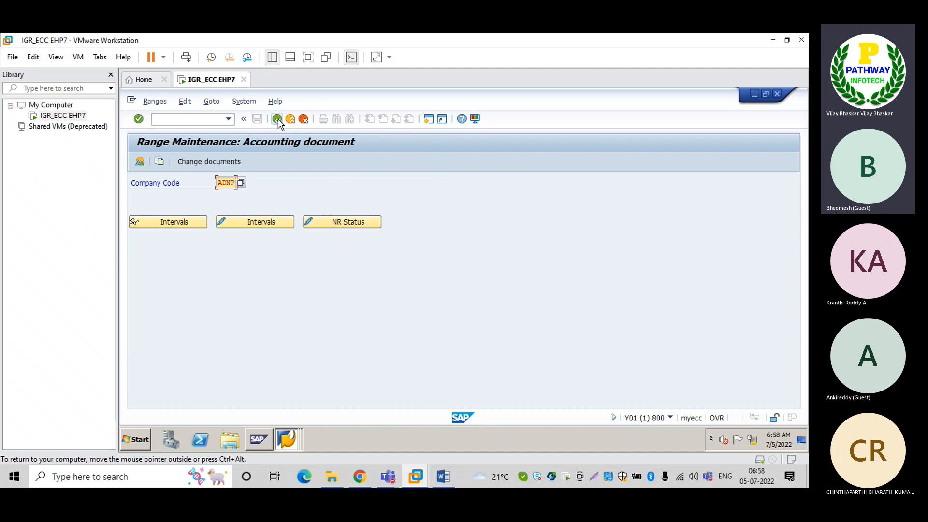
click(277, 119)
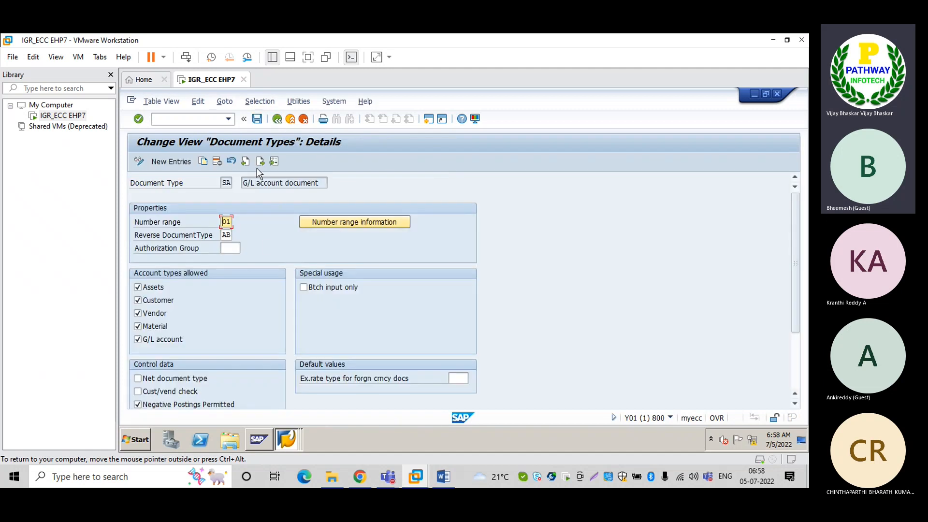
click(277, 119)
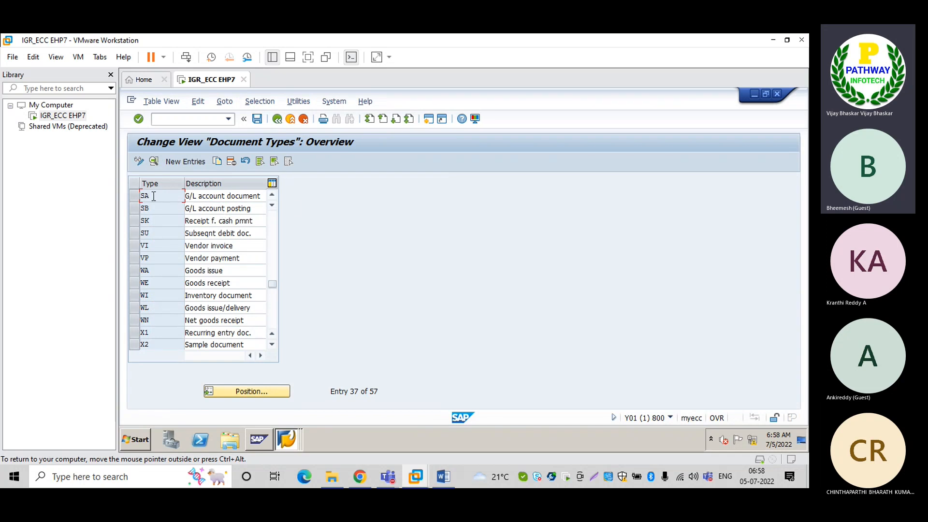
click(439, 477)
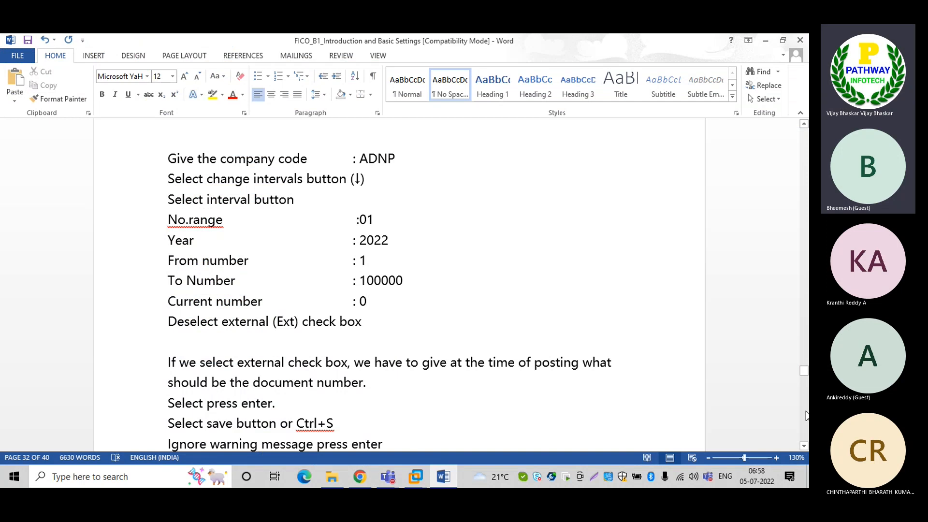
scroll(806, 416, down, 5)
scroll(806, 416, down, 5)
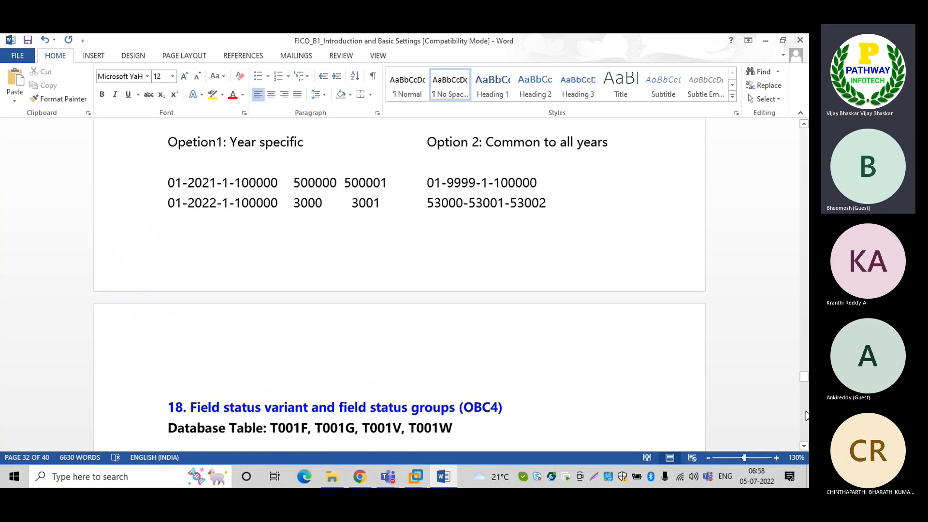
click(804, 446)
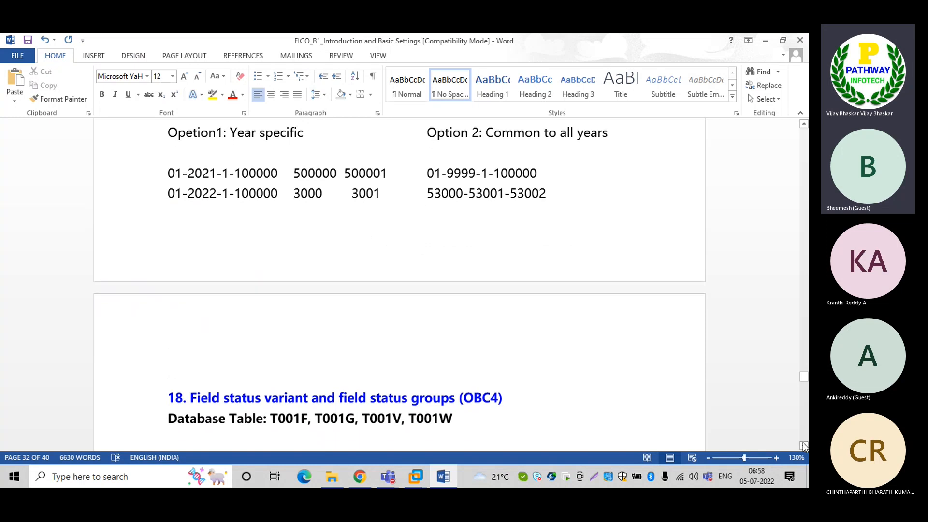
scroll(804, 446, down, 4)
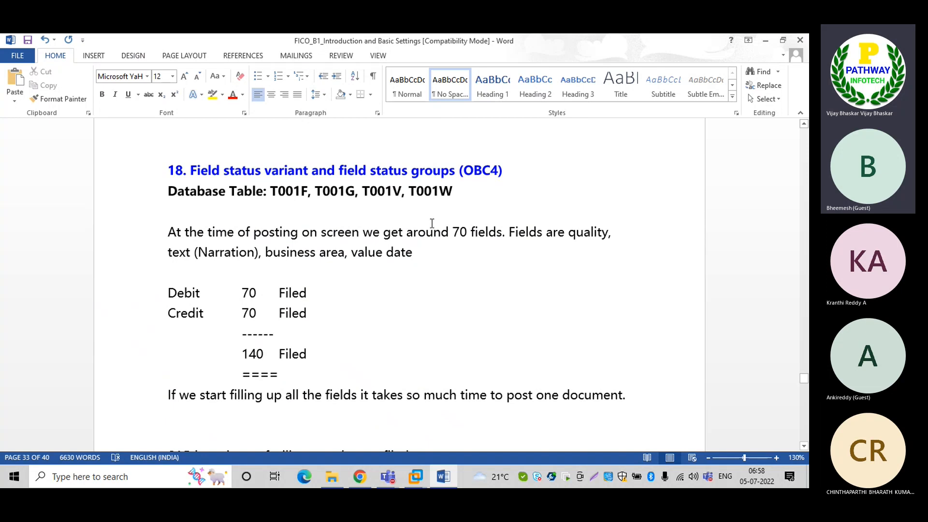
Switch back to SAP and open the field status variants overview with transaction OBC4
mouse_move(416, 476)
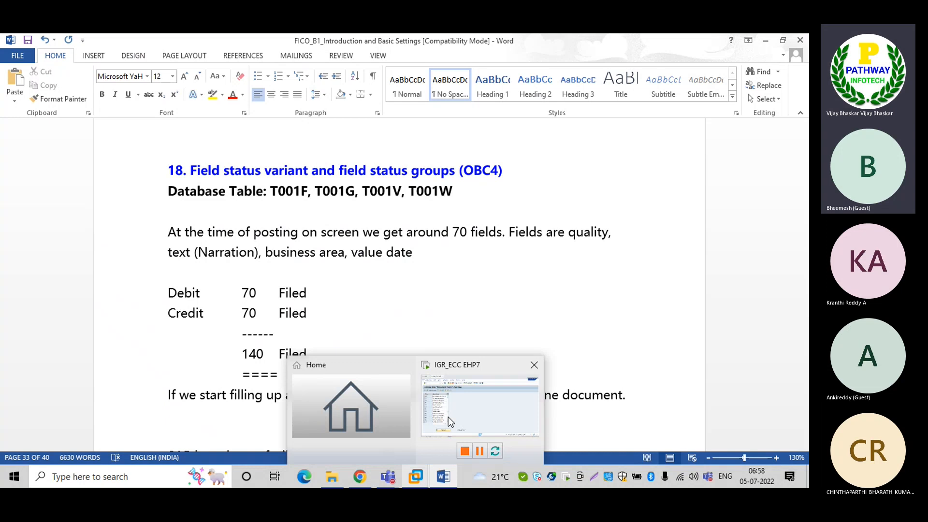
click(448, 416)
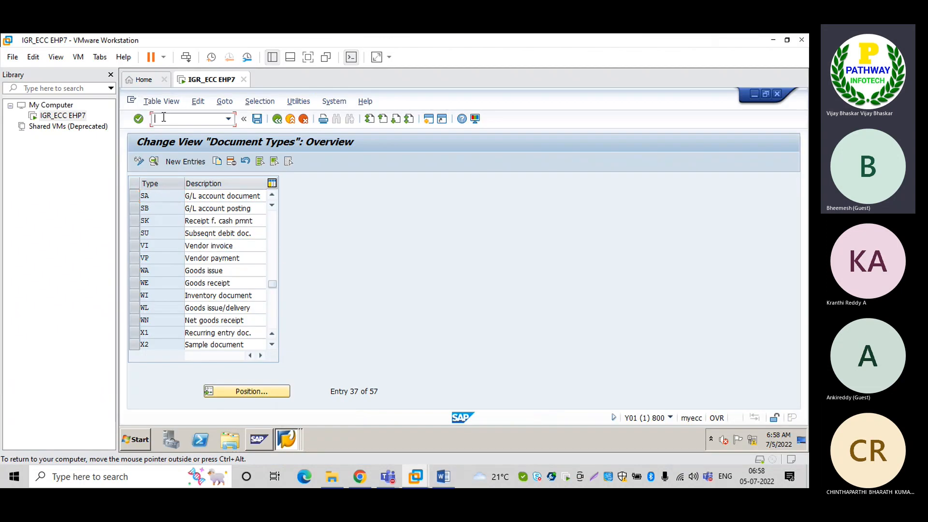
text(/nobc4)
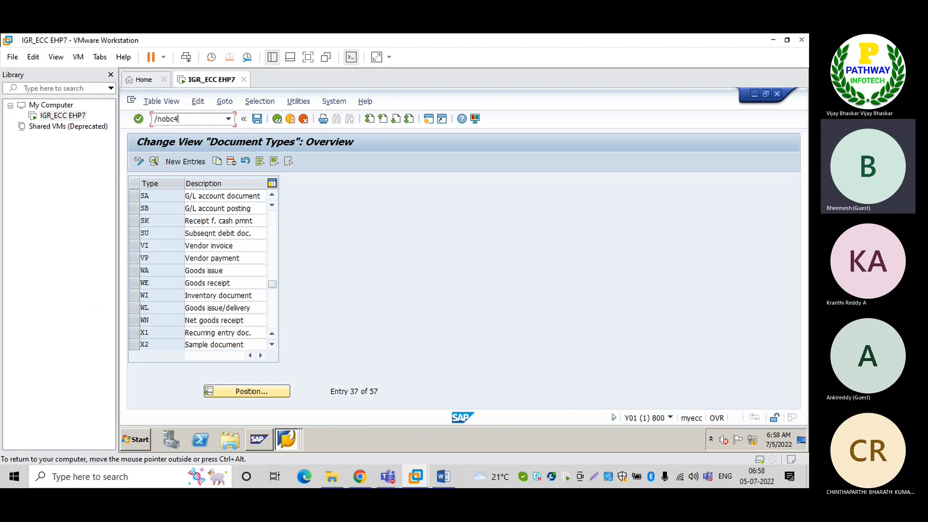
key(Return)
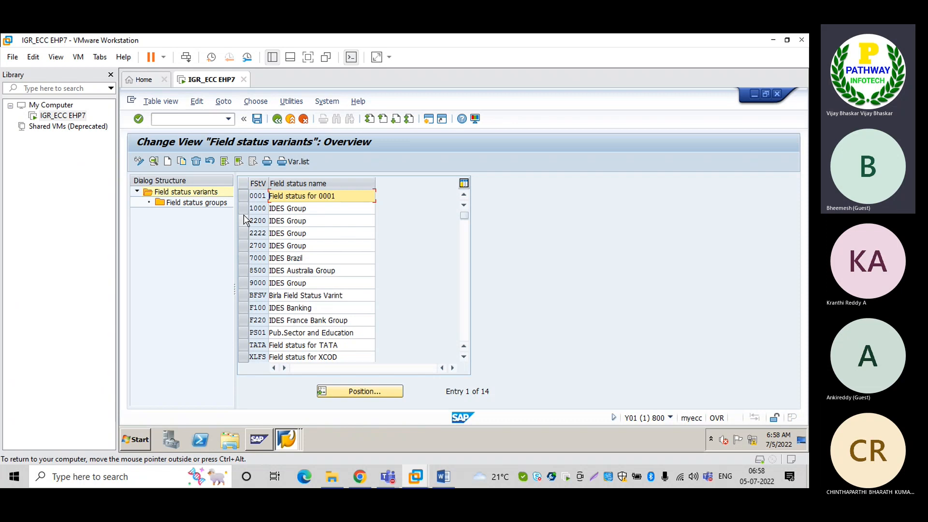
Start a copy of field status variant 0001 and give the copy the key ADNI
click(243, 196)
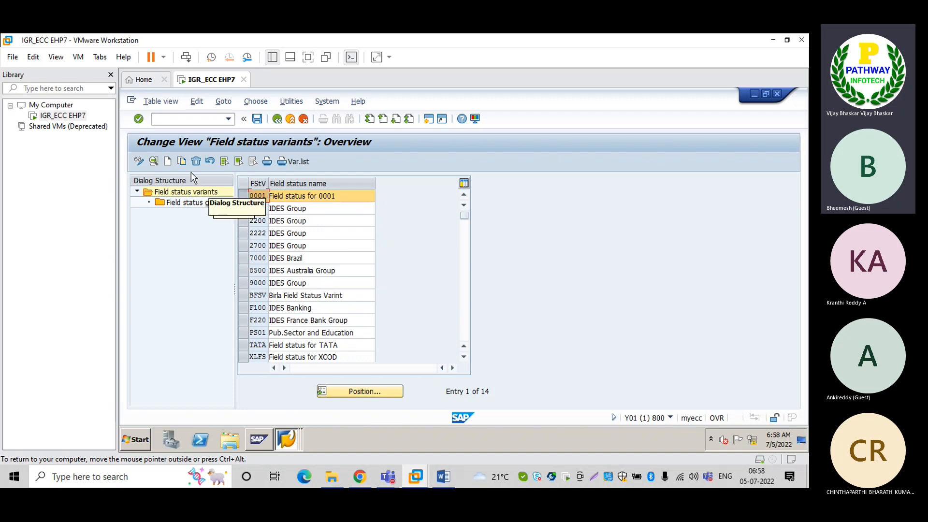
click(182, 162)
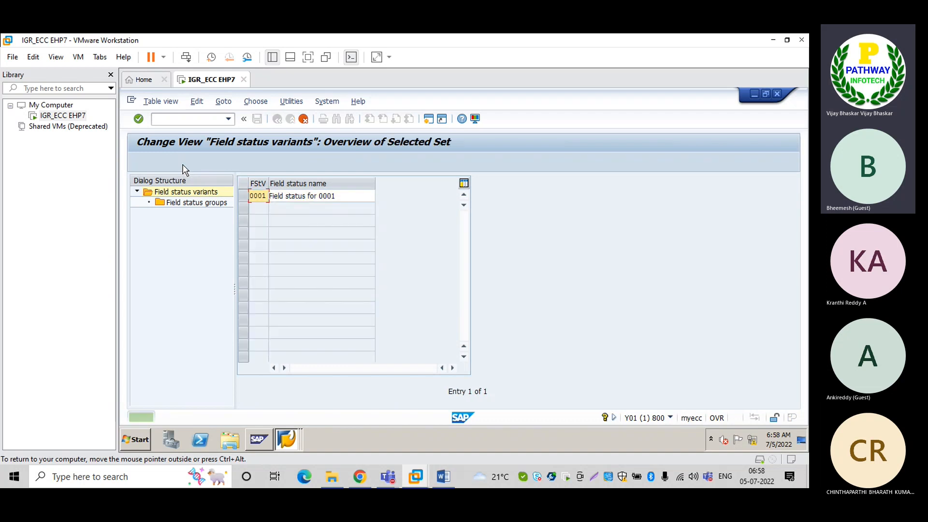
key(Delete)
key(Delete)
key(Delete)
key(Delete)
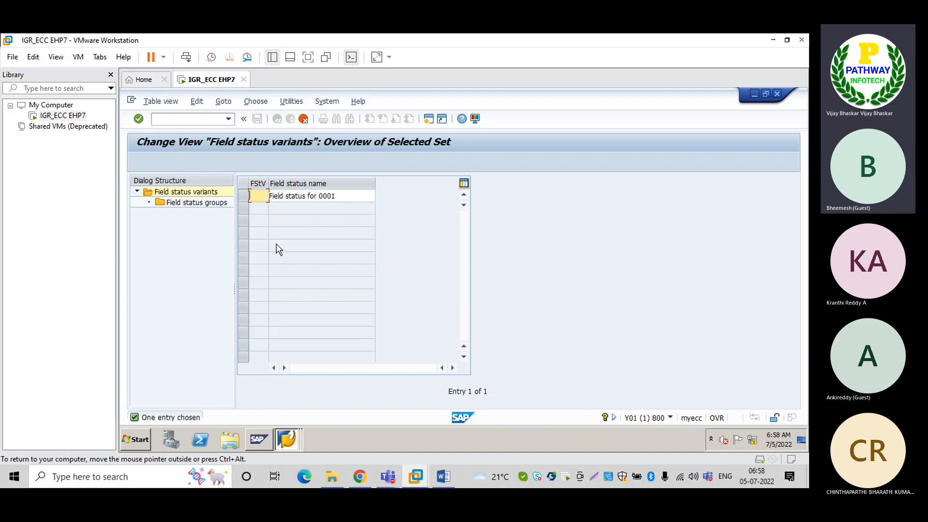
text(ADNI)
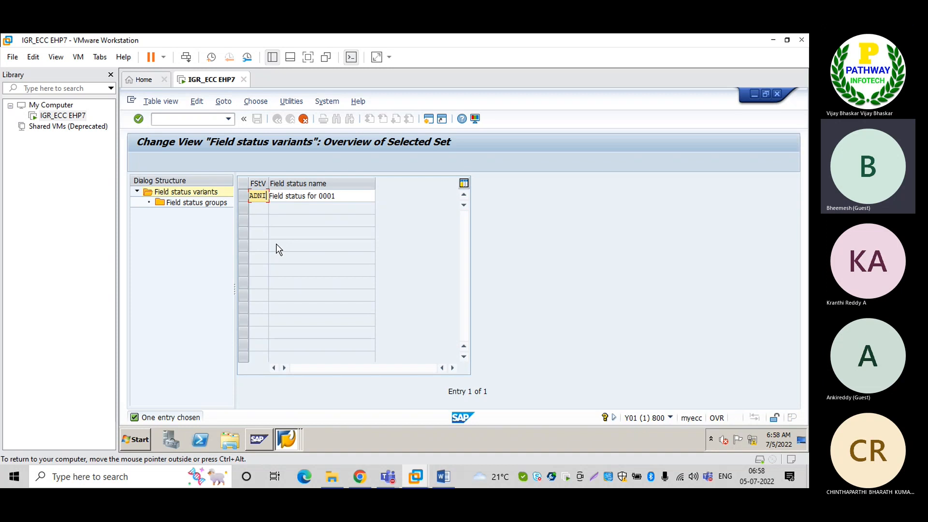
key(Tab)
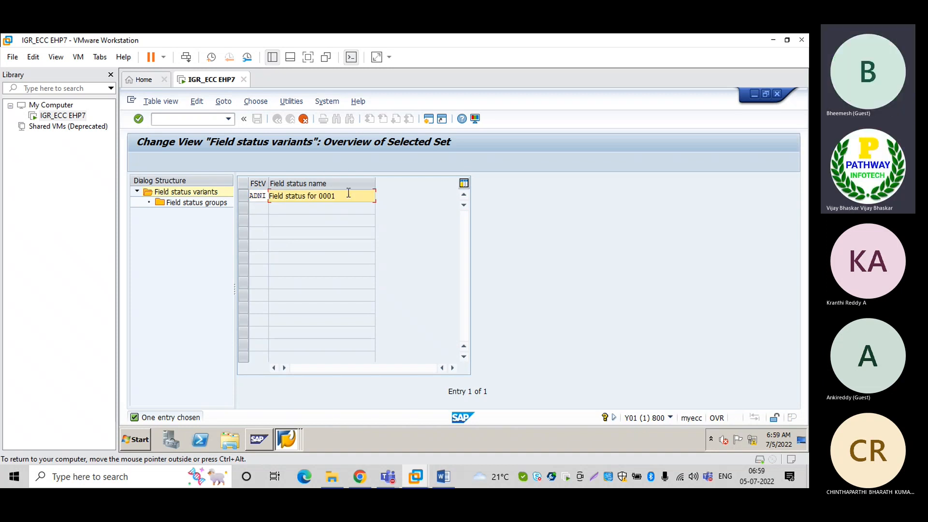
Name the copied variant "Field status for ADANI" and confirm the entry
key(BackSpace)
key(BackSpace)
key(BackSpace)
key(BackSpace)
text(A)
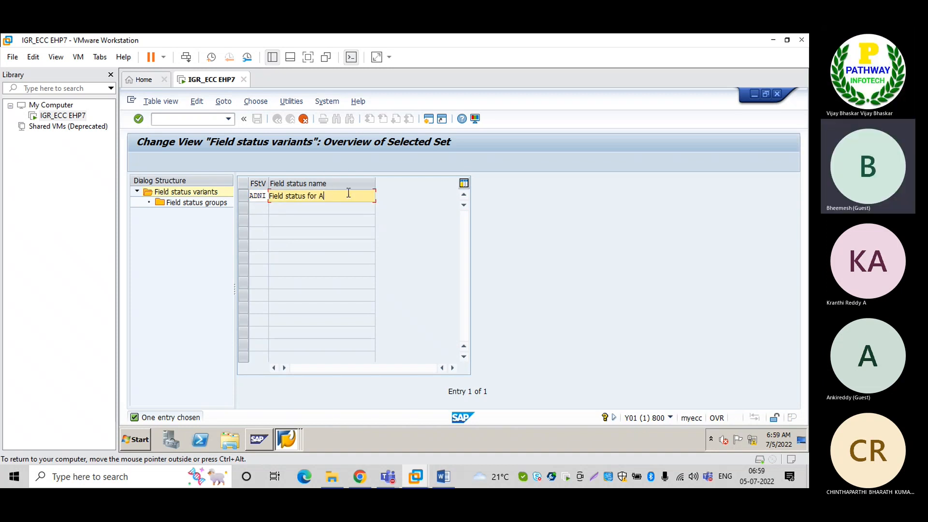
text(DANI)
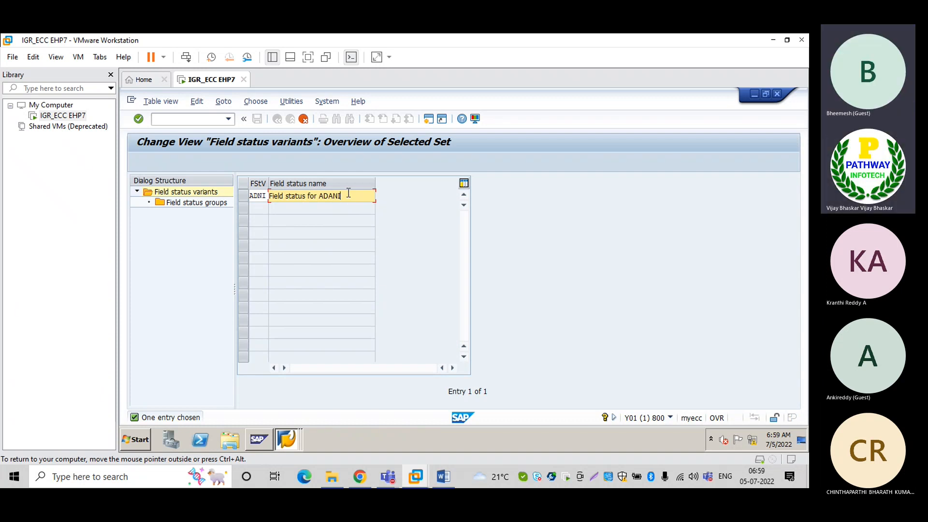
key(Return)
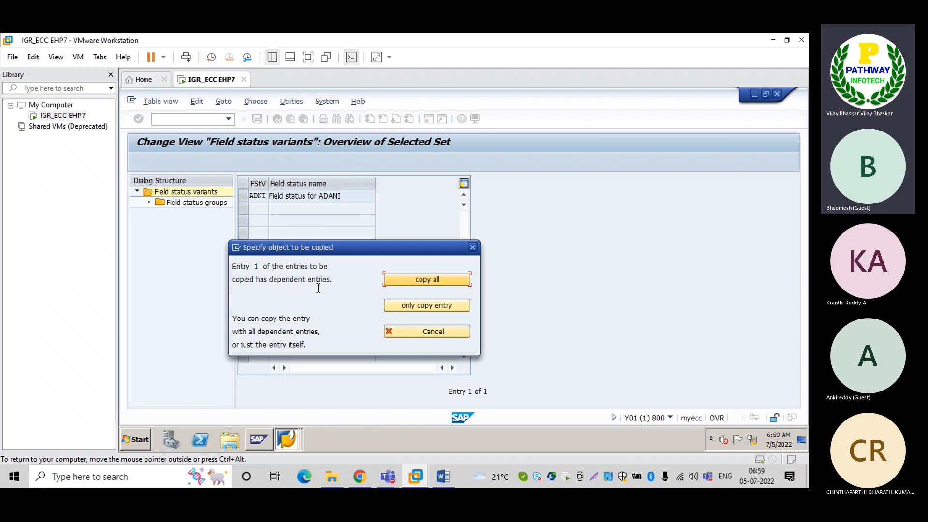
Copy all dependent entries to variant ADNI and save it in customizing request Y01K900064
click(430, 280)
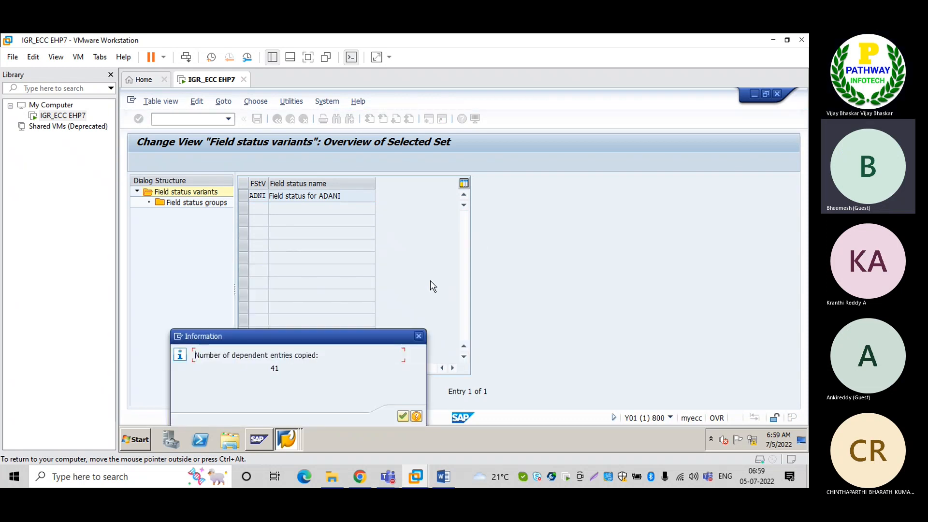
key(Return)
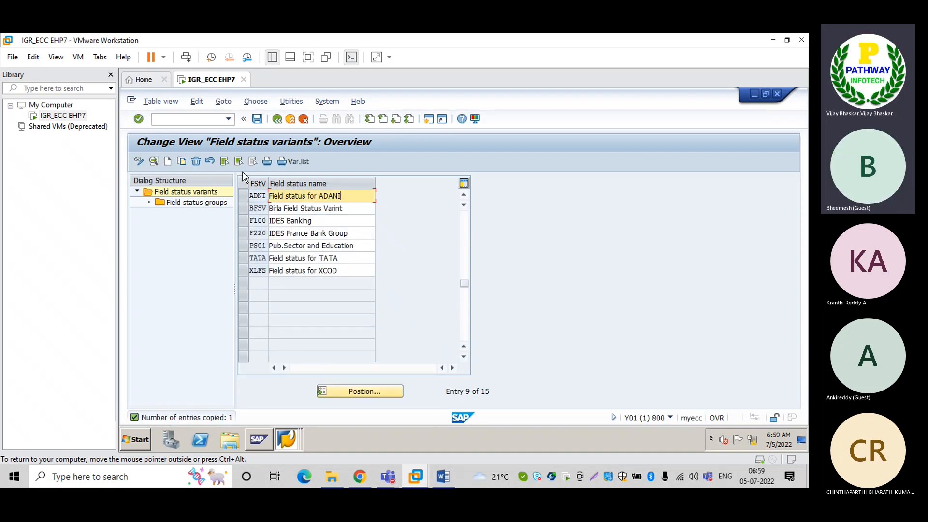
click(256, 123)
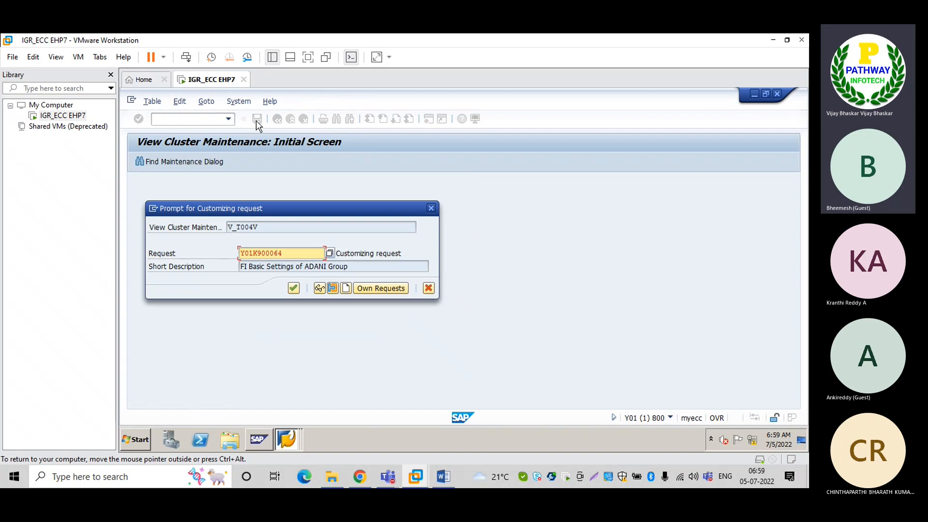
click(294, 288)
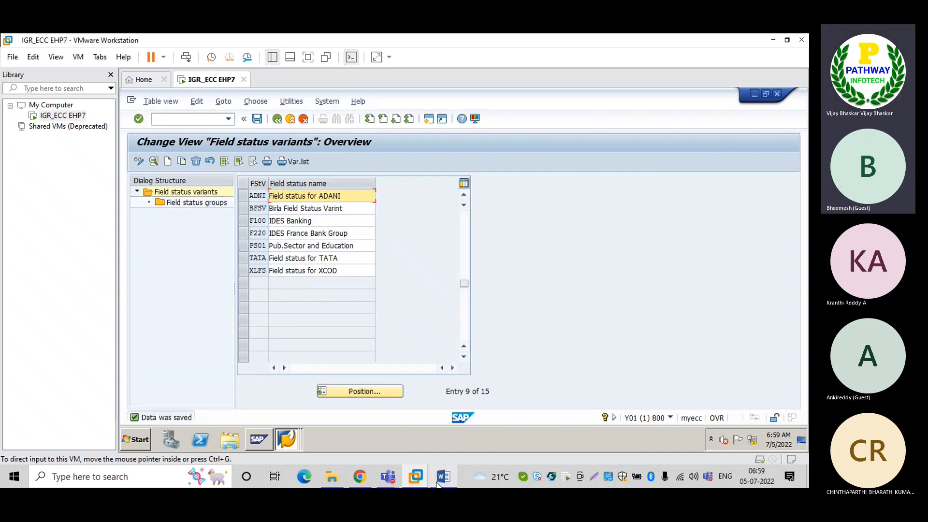
Look at section 18 of the Word notes and return to the field status variants overview in SAP
mouse_move(443, 476)
click(425, 437)
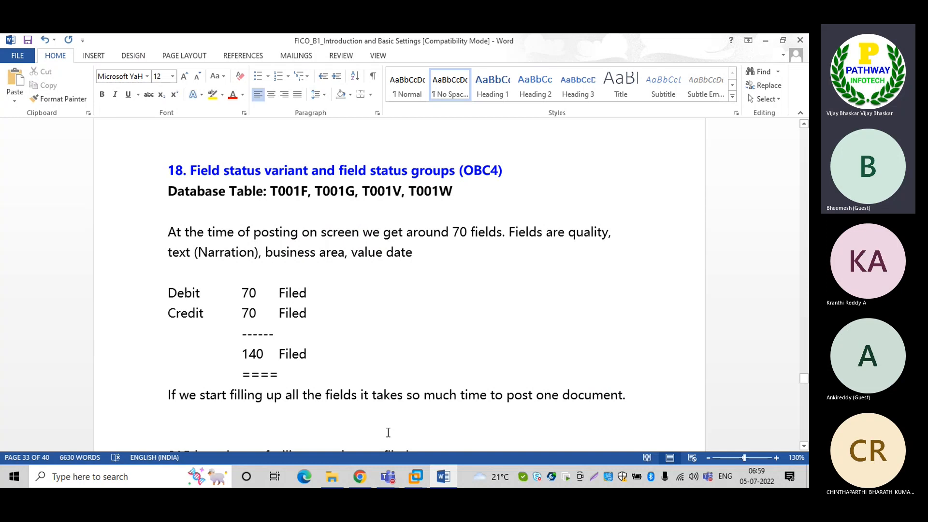
mouse_move(416, 476)
click(462, 396)
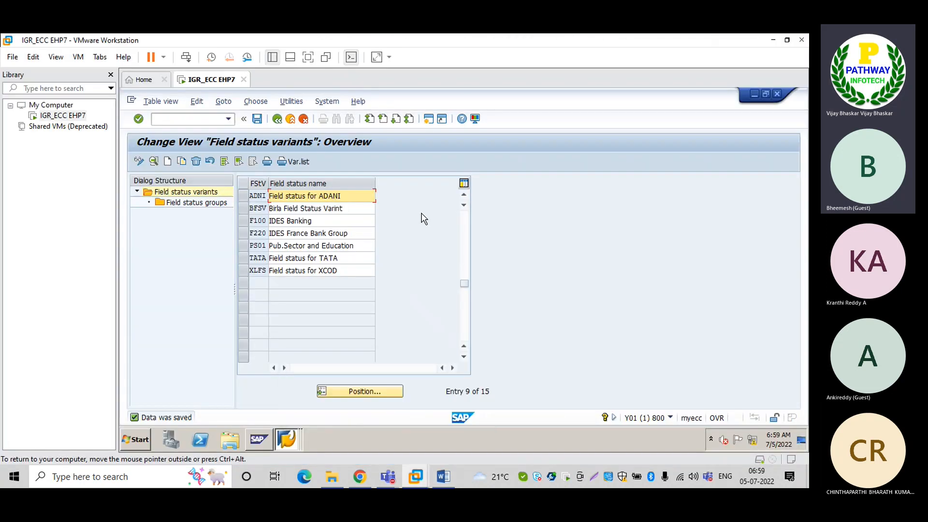
Start transaction FB01 in the SAP Easy Access session, and switch back to the Word notes
click(287, 437)
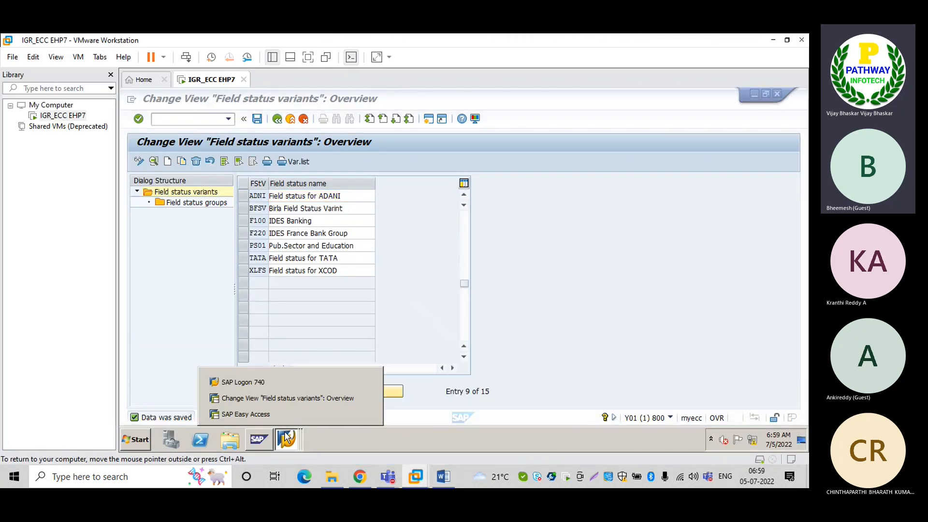
click(273, 414)
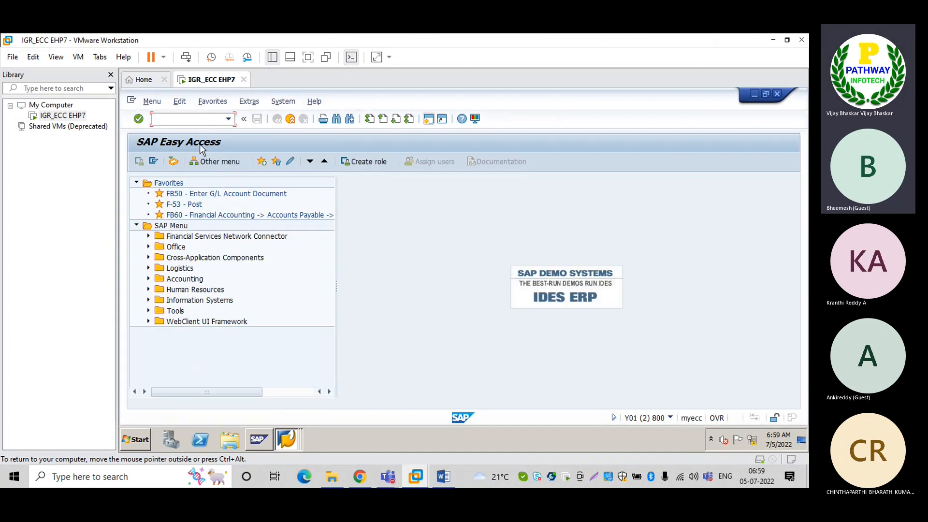
text(f-)
text(b01)
key(Return)
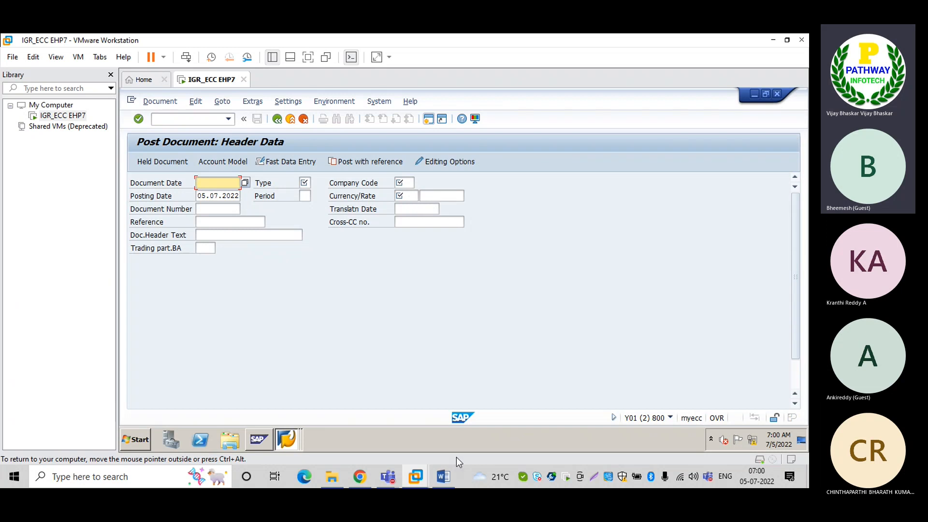
click(444, 477)
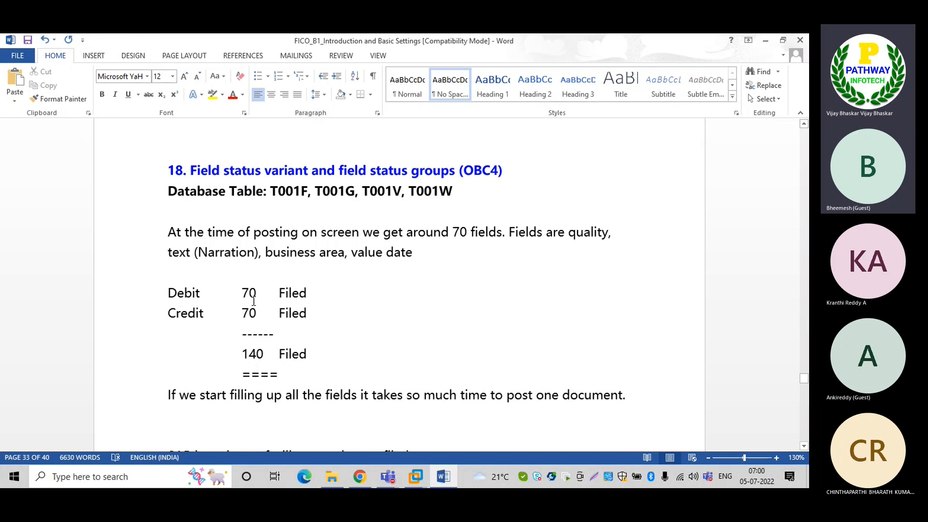
Look at the debit and credit field counts in section 18 of the notes, and switch to the SAP posting screen
drag(243, 292, 259, 293)
click(258, 294)
click(261, 313)
mouse_move(422, 468)
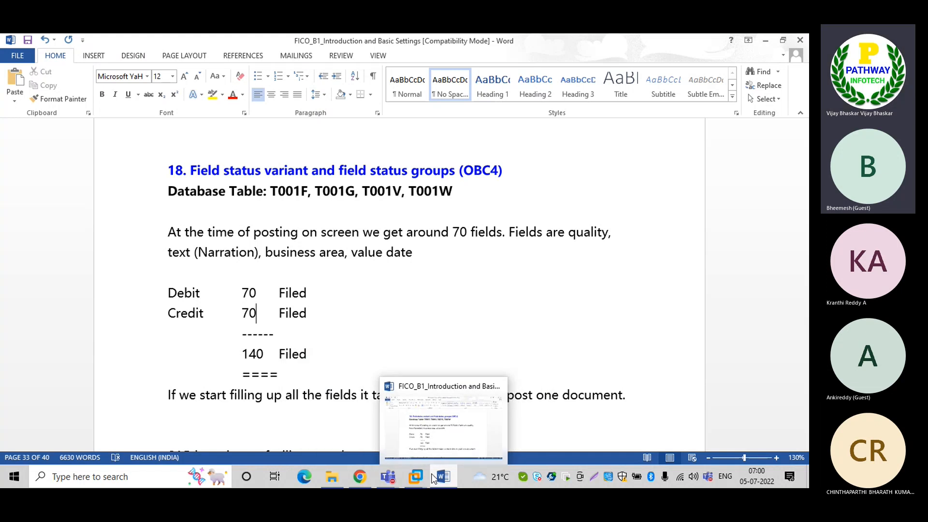
click(452, 426)
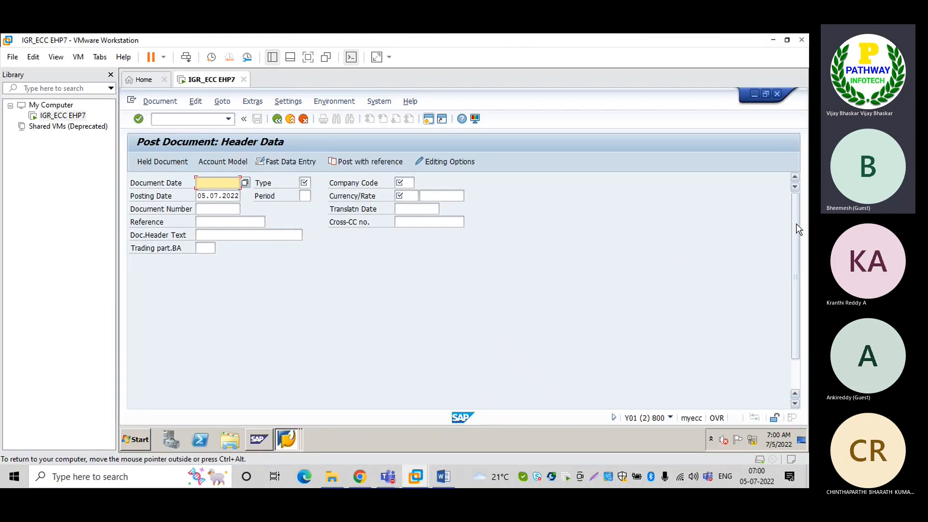
Examine the mandatory header fields of the FB01 posting screen: document date, type, company code and currency
mouse_move(796, 226)
mouse_down()
mouse_move(796, 253)
mouse_move(789, 231)
mouse_up()
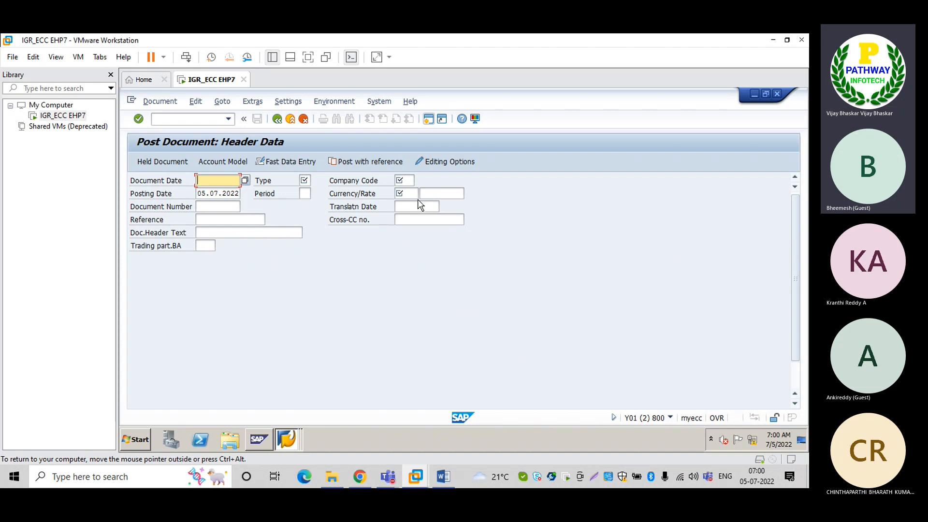
click(405, 193)
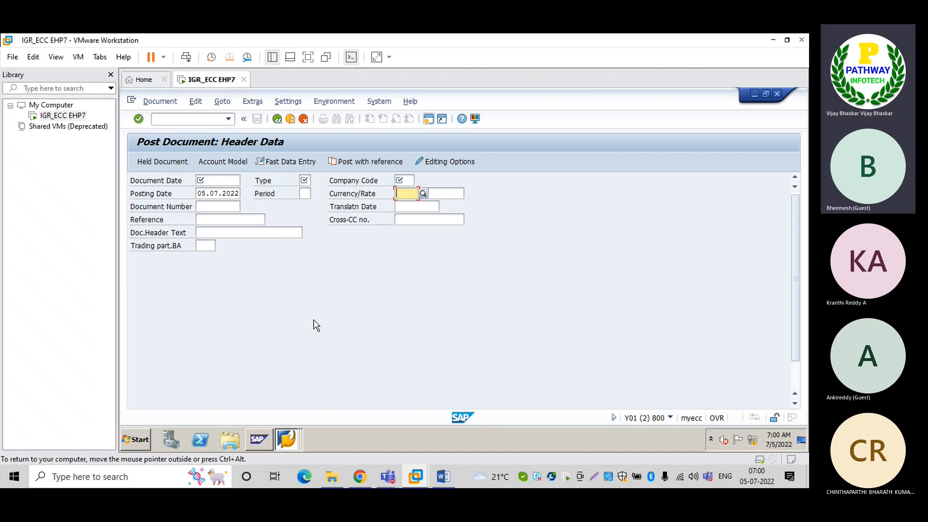
click(217, 180)
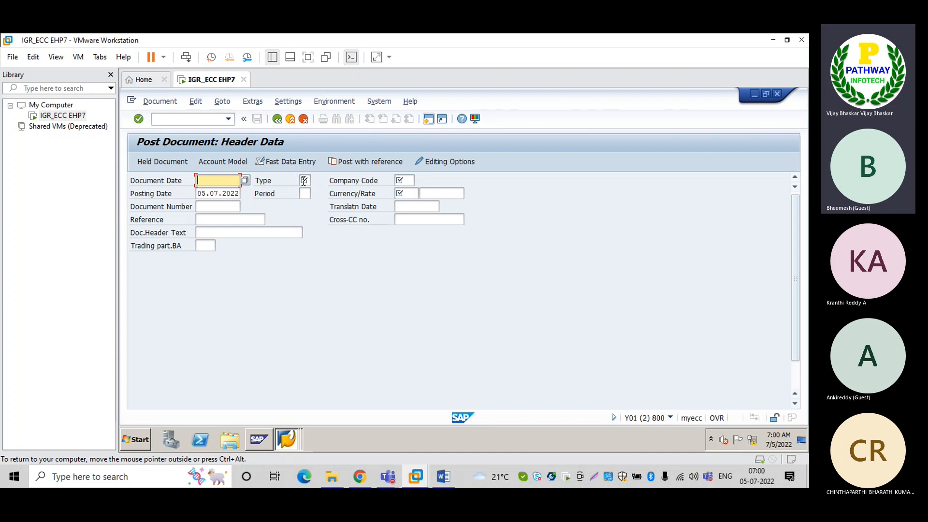
click(304, 179)
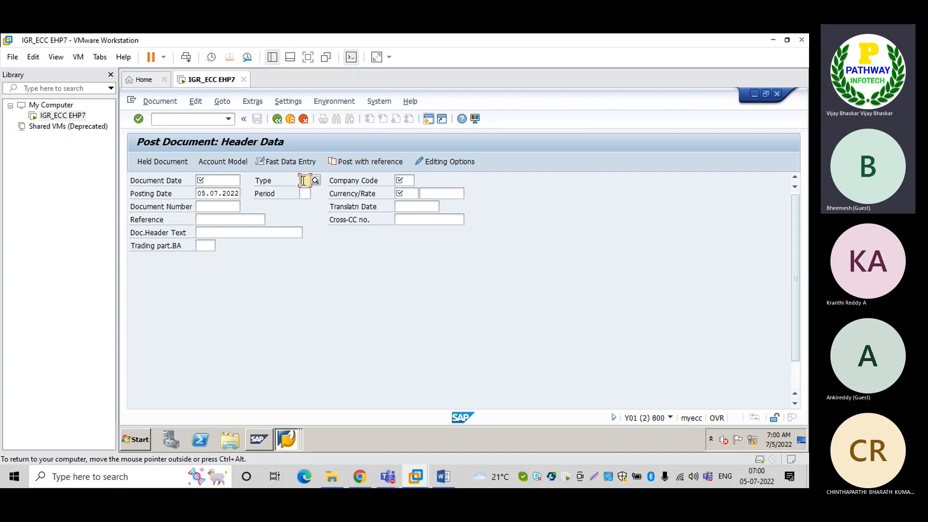
click(214, 180)
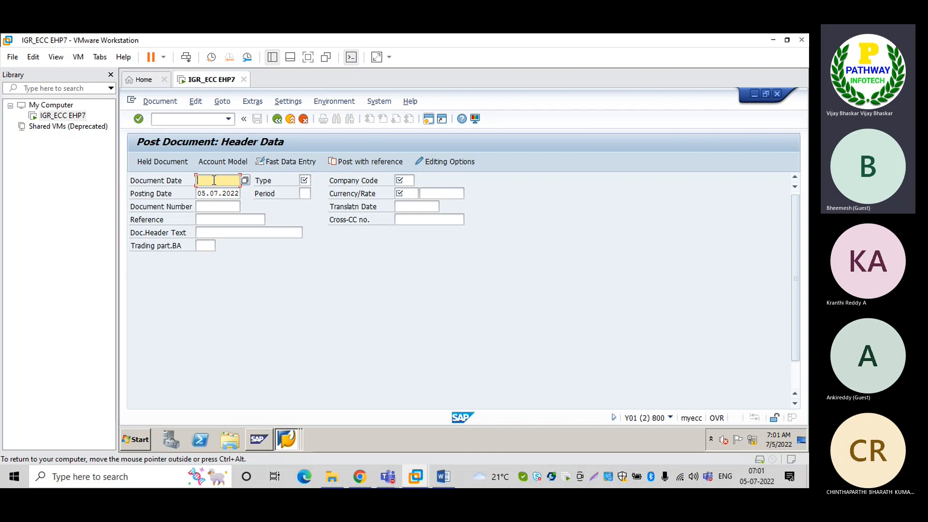
click(304, 179)
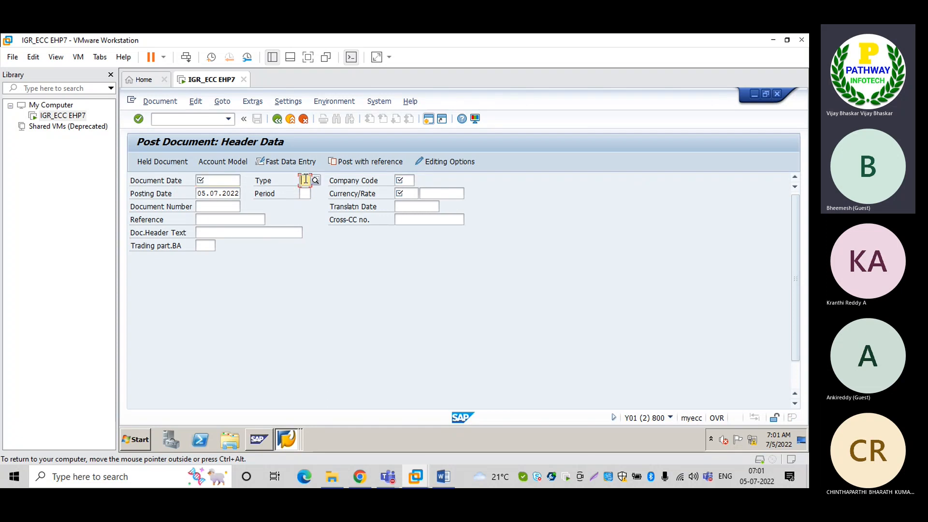
click(403, 177)
click(403, 193)
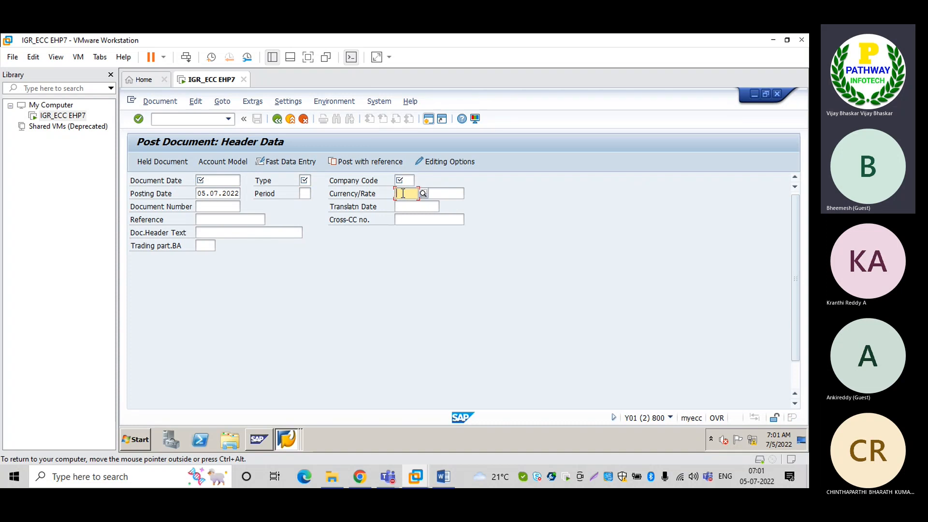
Switch to the field status variants session and open the field status groups of variant ADNI
click(286, 441)
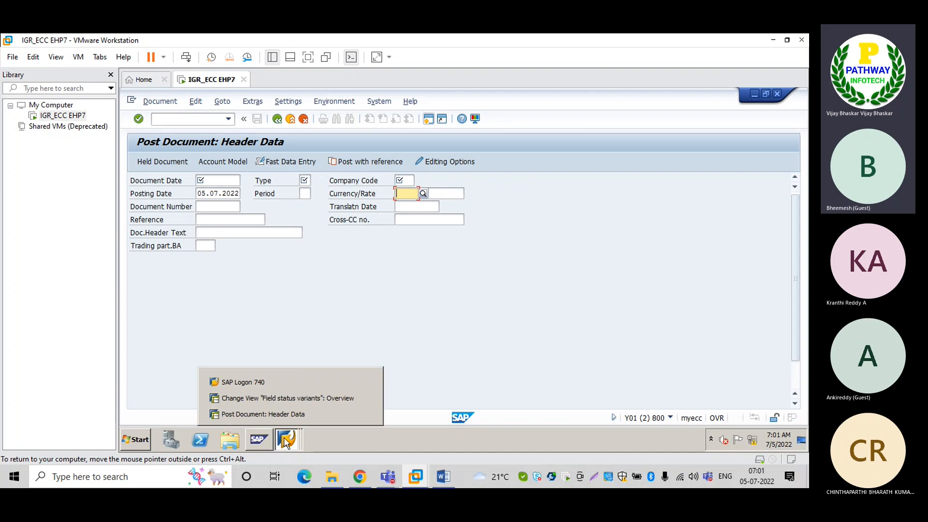
click(254, 396)
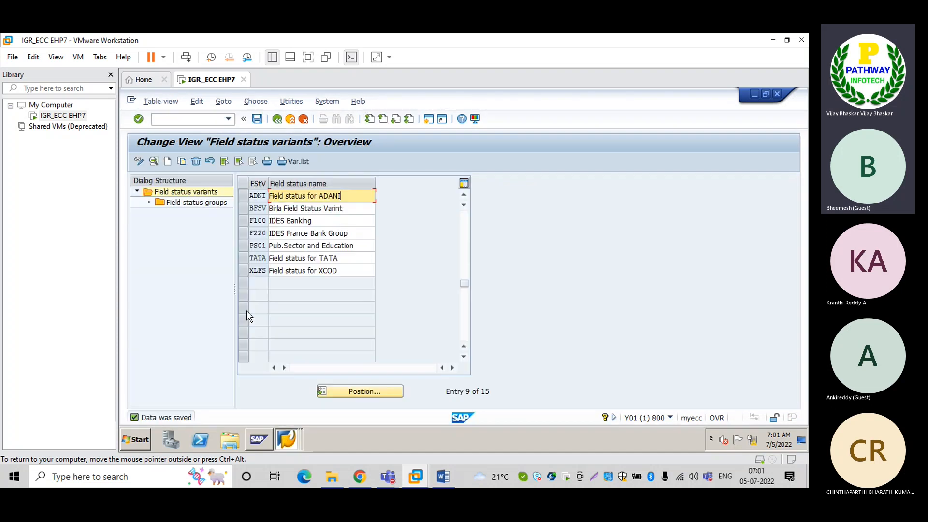
click(245, 198)
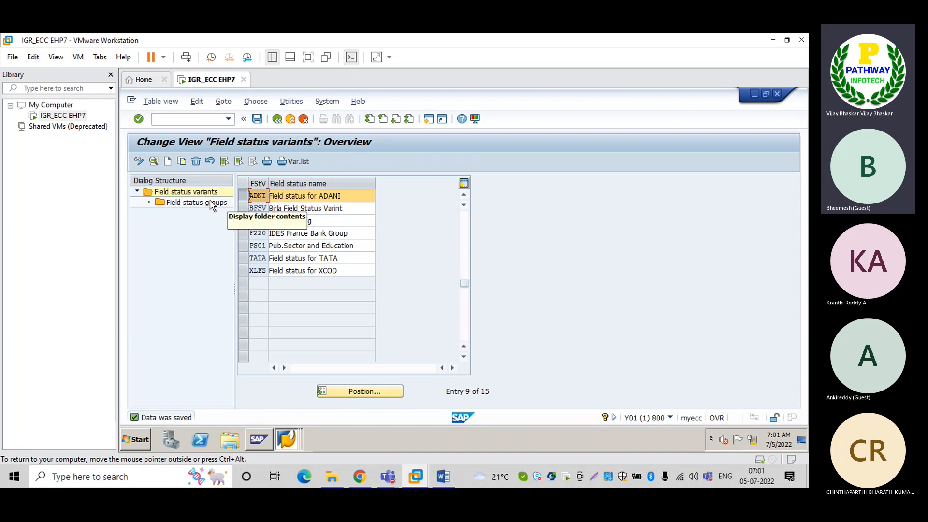
double_click(200, 202)
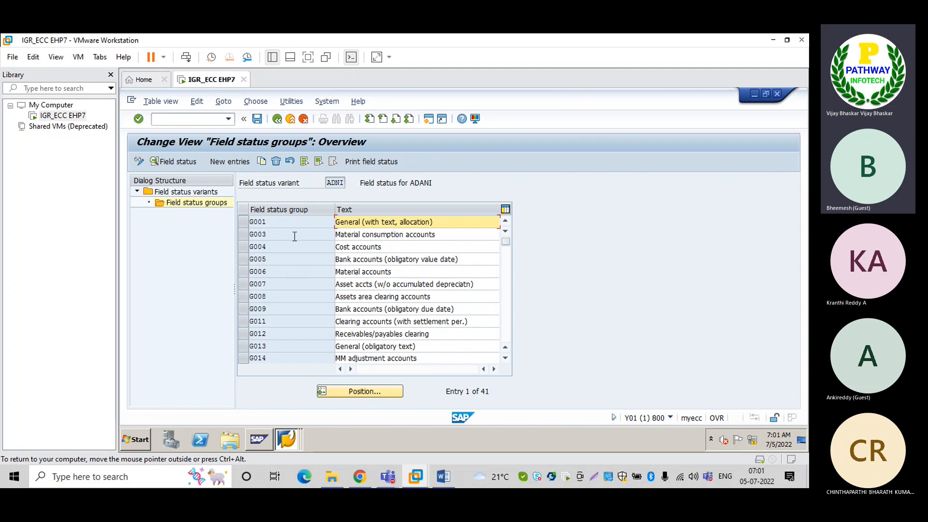
Open the field status of group G001 and show its General data fields
click(243, 223)
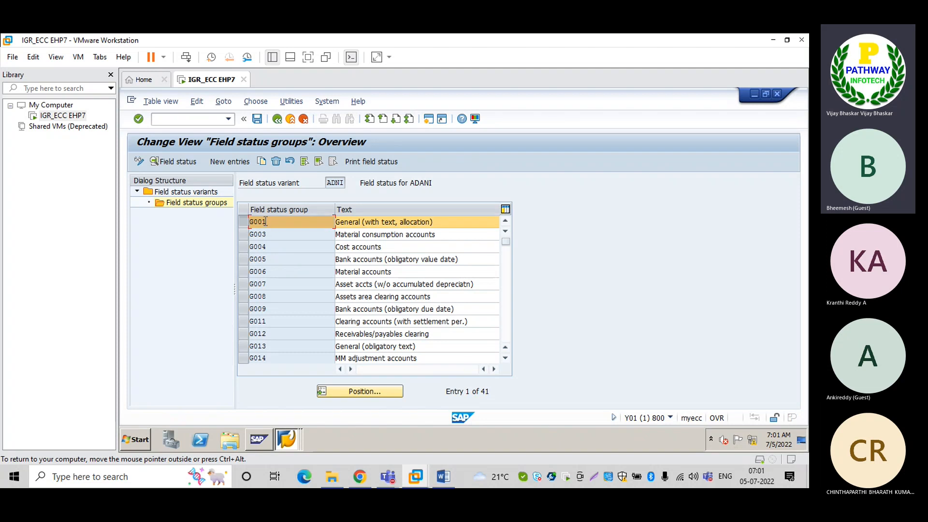
click(174, 162)
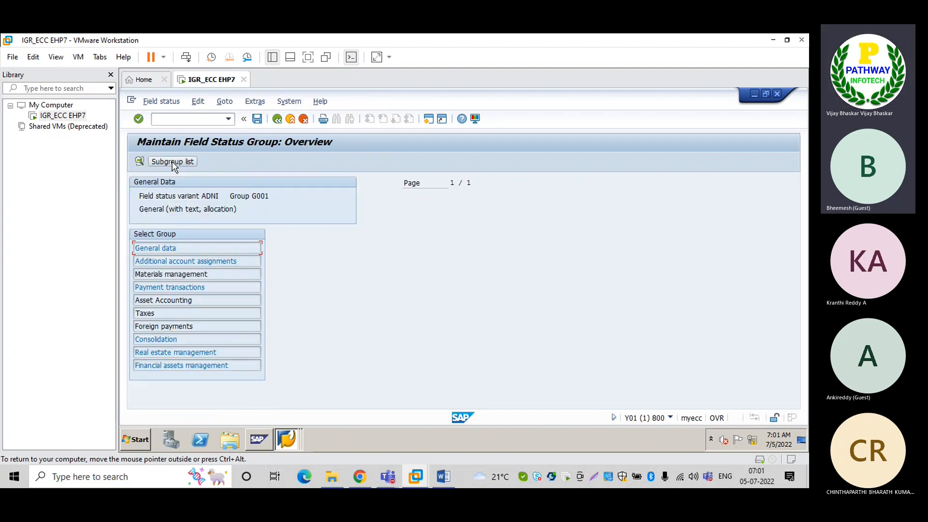
double_click(166, 249)
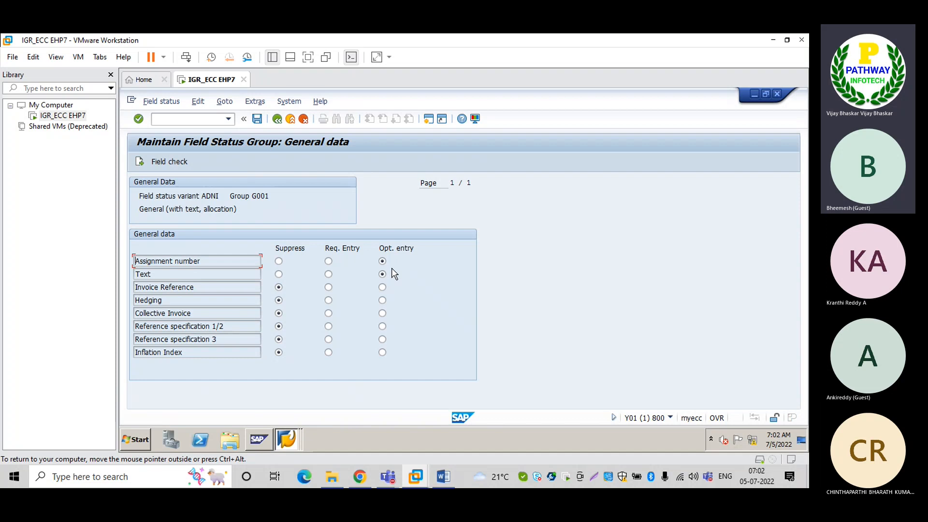
Look at the Reference and Doc.Header Text fields in the FB01 session, and return to G001's General data
key(alt+Tab)
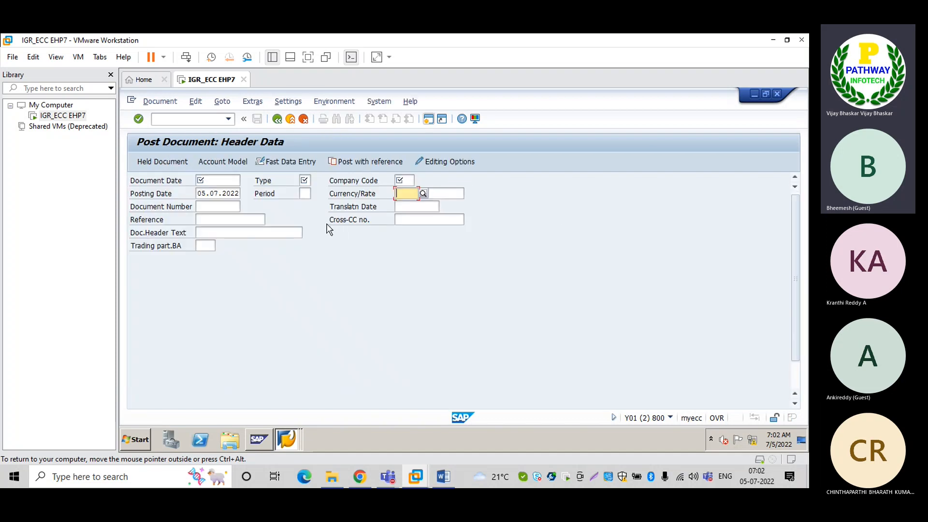
click(228, 220)
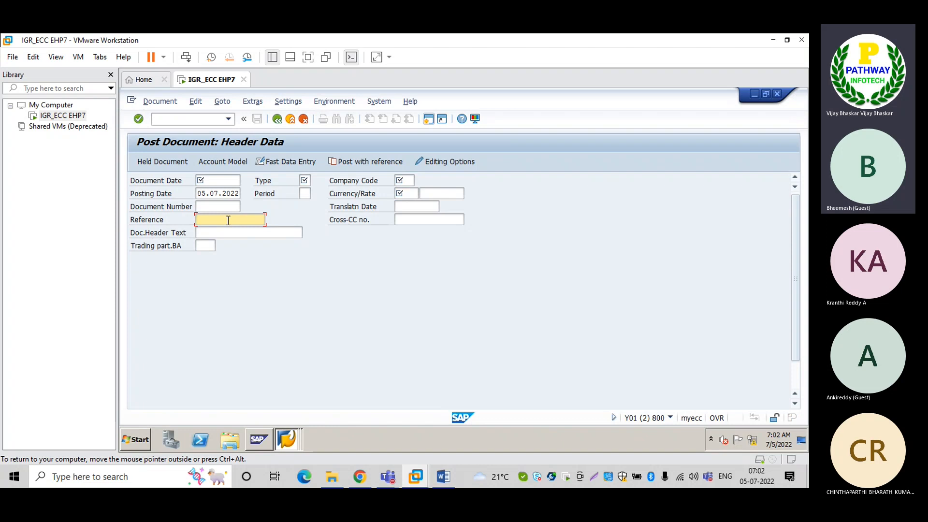
click(230, 233)
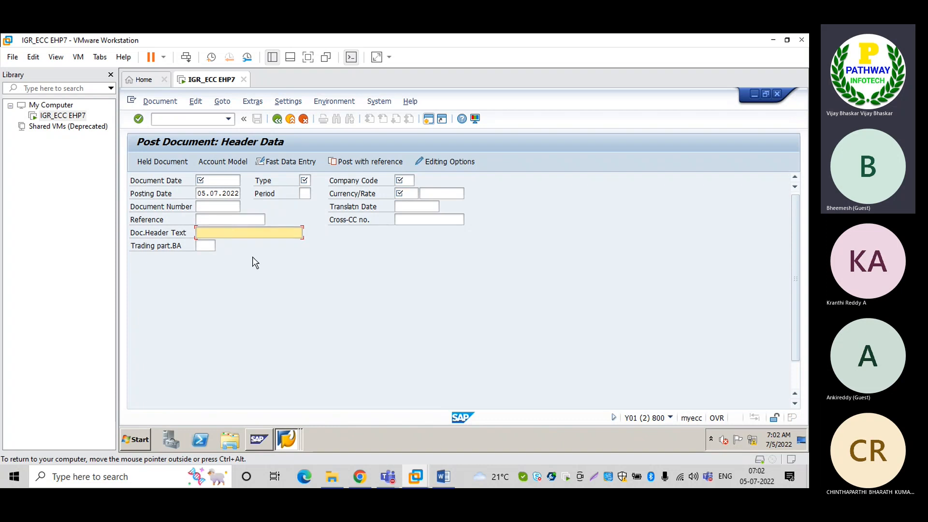
key(alt+Tab)
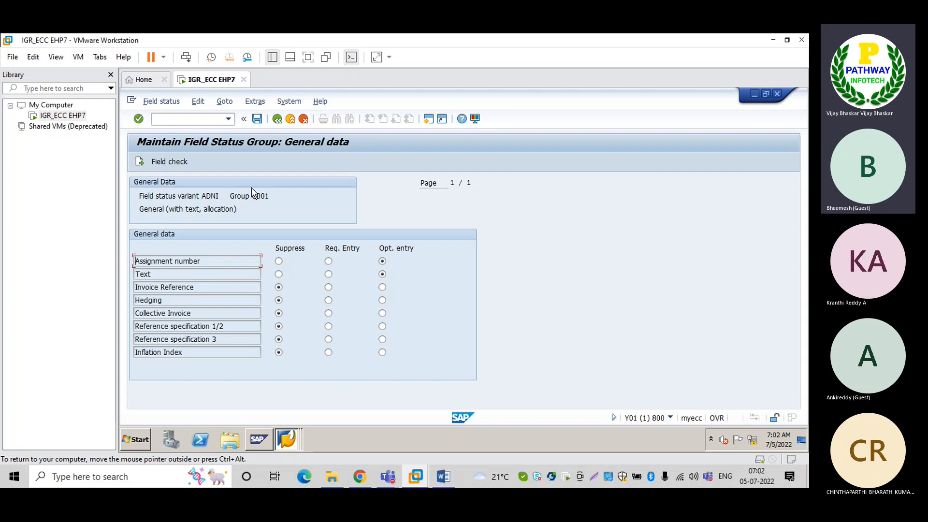
Review the first three pages of G001's Additional account assignments and go back to the group overview
key(F3)
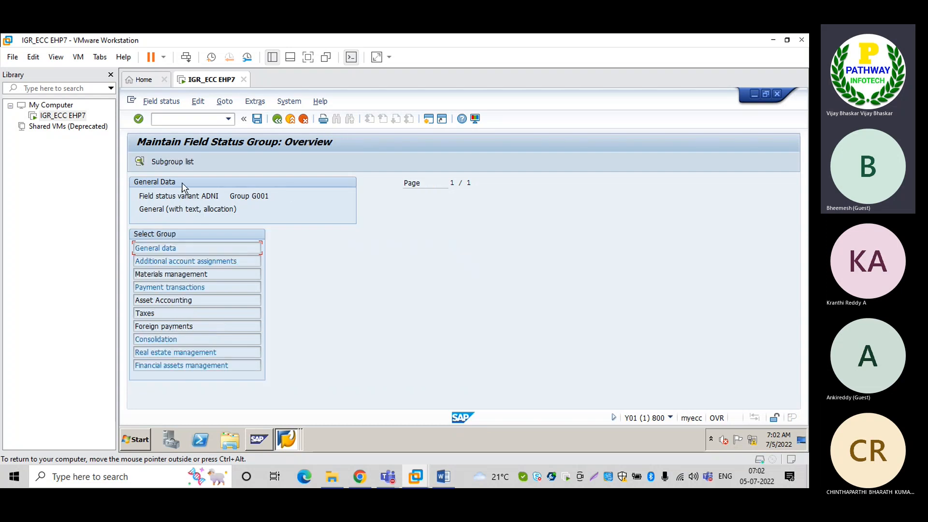
double_click(177, 263)
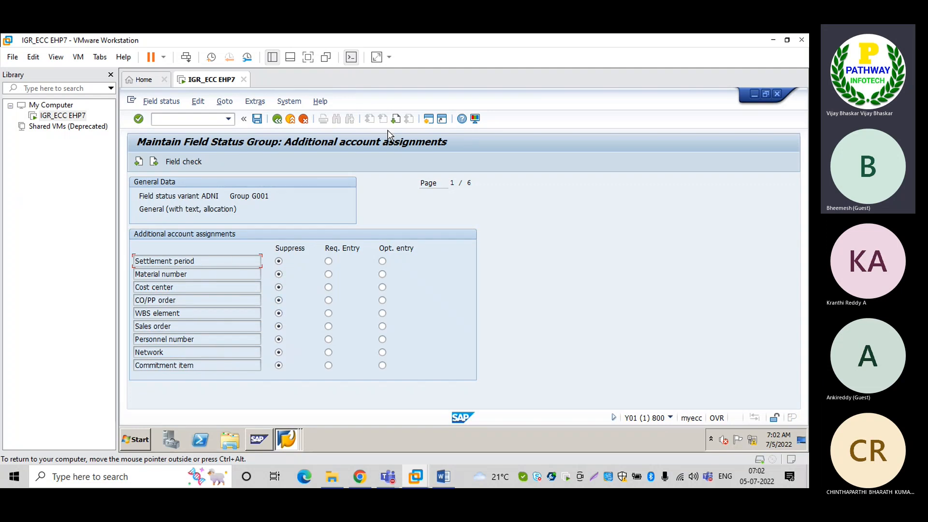
click(397, 120)
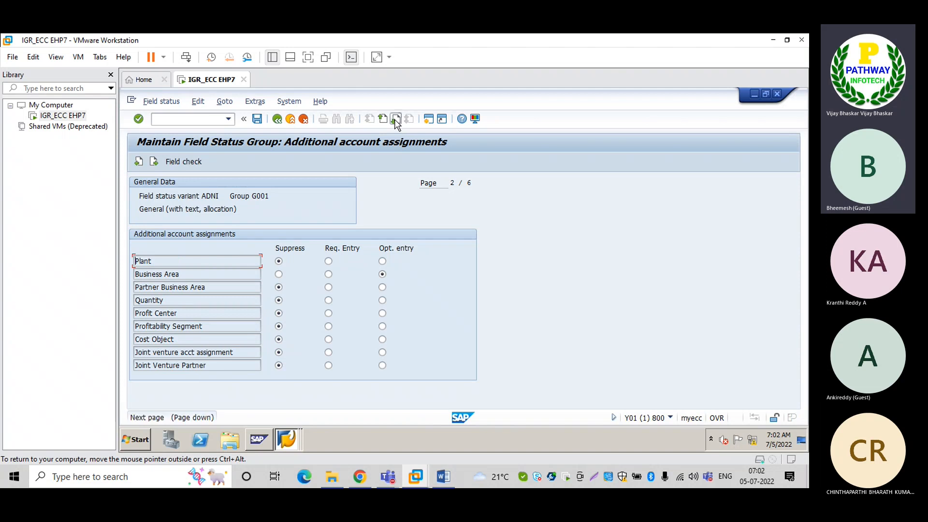
click(396, 120)
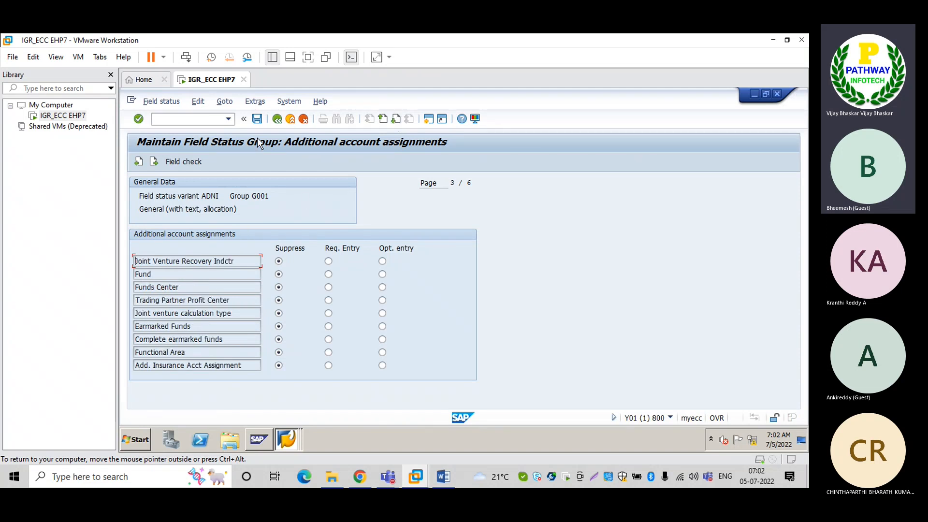
click(277, 120)
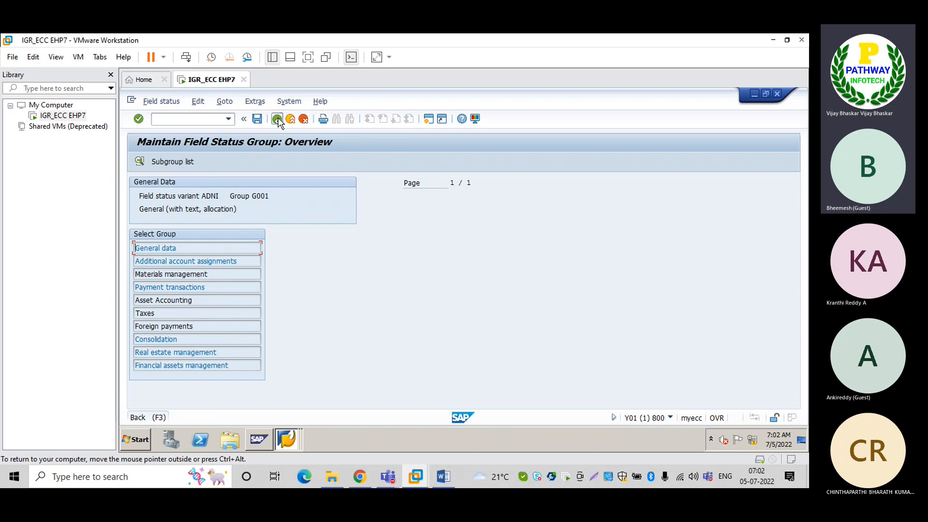
Return to the list of field status groups for variant ADNI and go to group G006, Material accounts
click(277, 120)
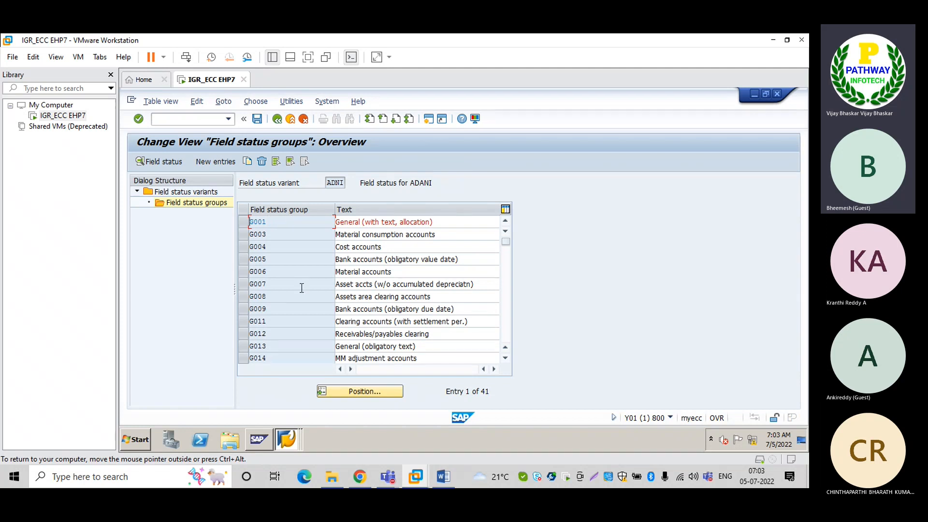
click(494, 392)
click(242, 272)
click(241, 274)
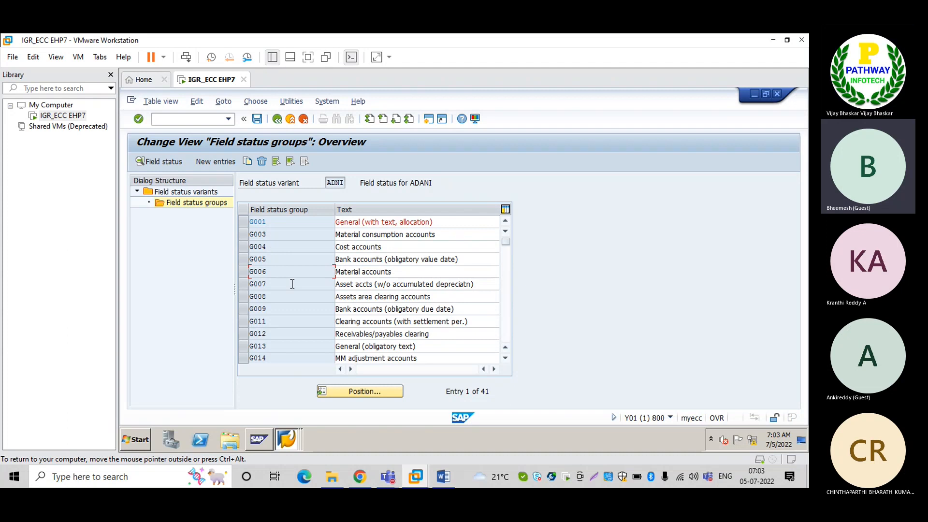
Read the Word notes on suppress, required and optional fields and field status groups, through to section 19
click(443, 476)
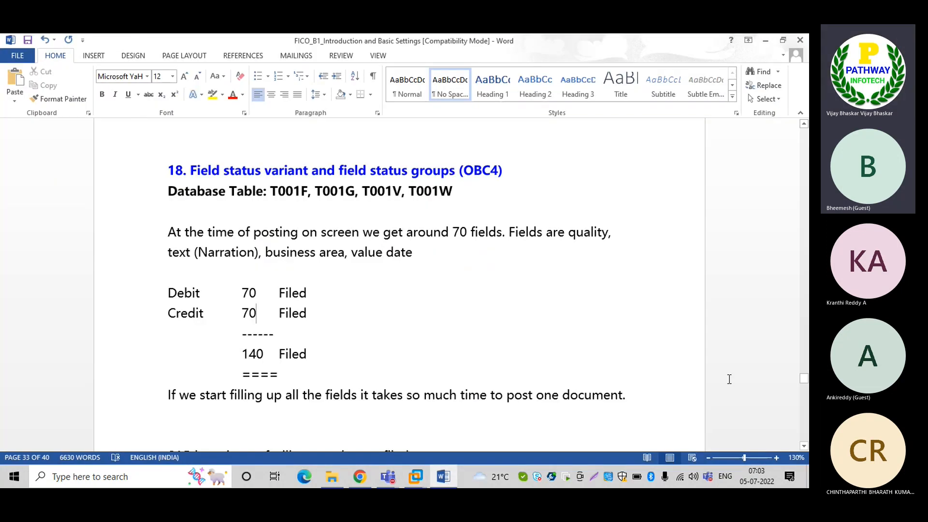
click(803, 427)
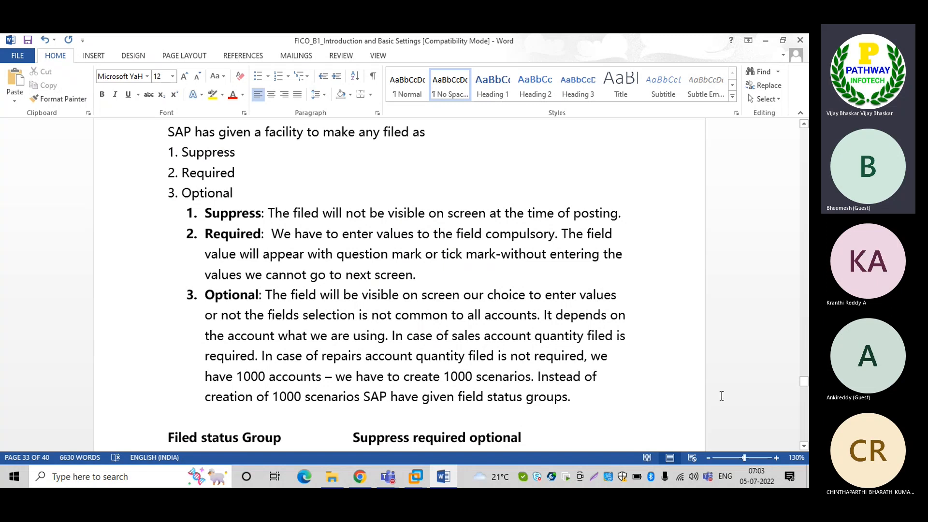
click(805, 436)
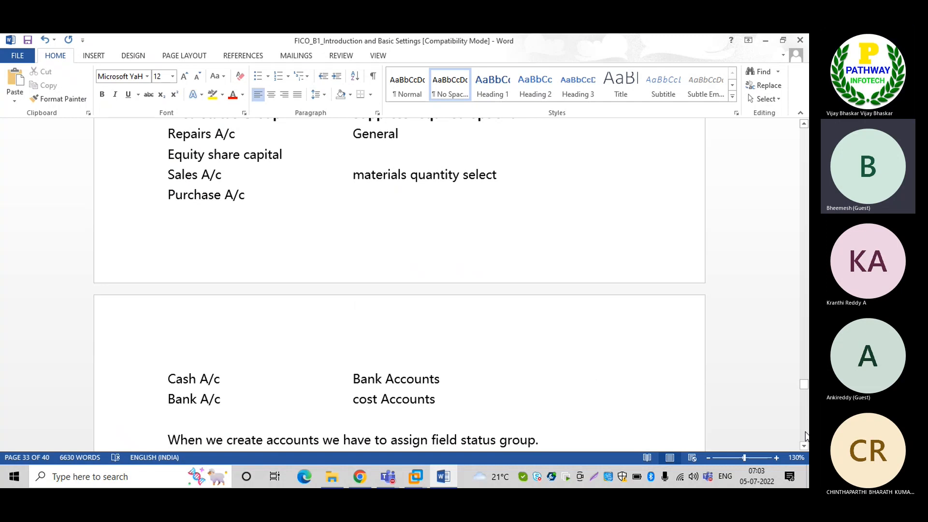
click(805, 435)
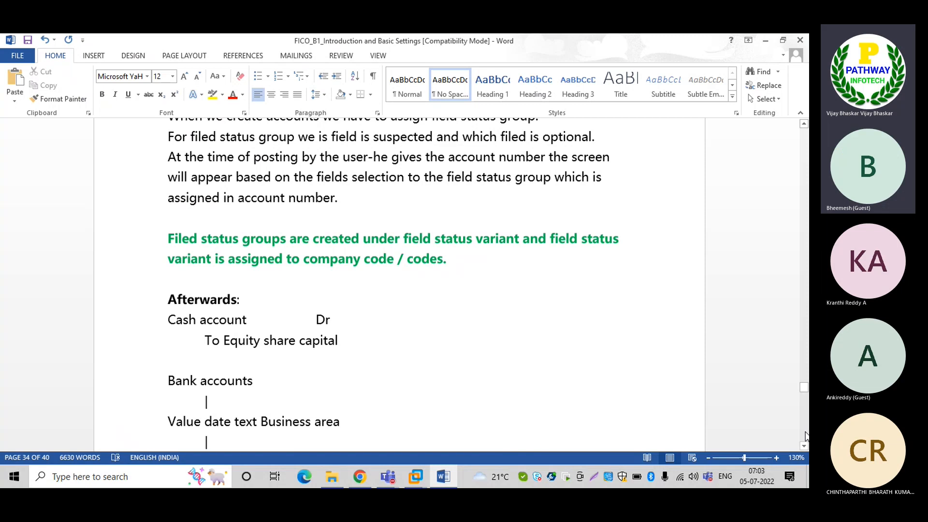
click(806, 436)
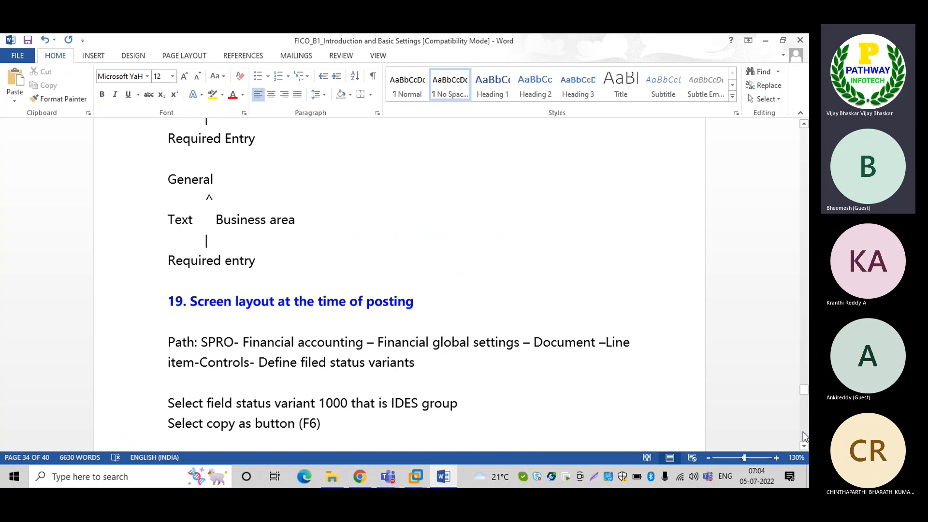
Switch back to the SAP session and go to transaction OBC5 for assigning company codes to field status variants
key(alt+Tab)
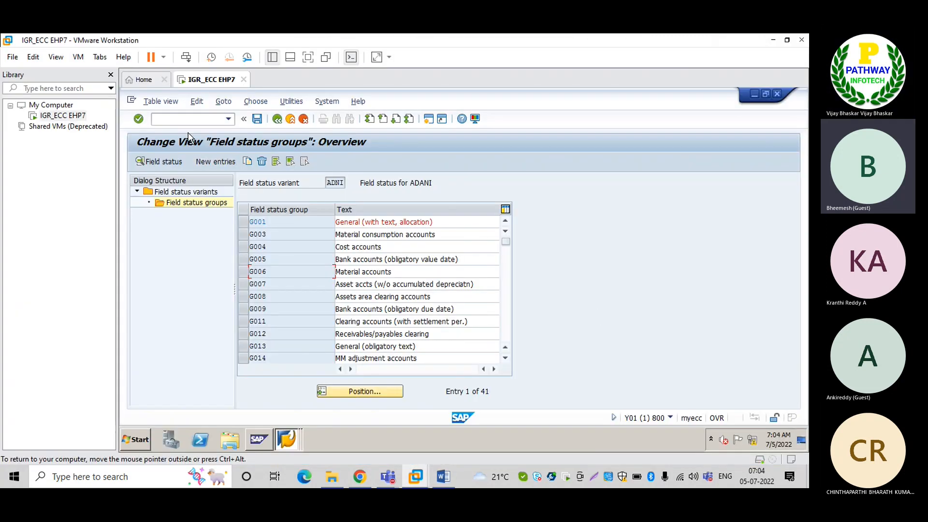
click(174, 118)
text(/n)
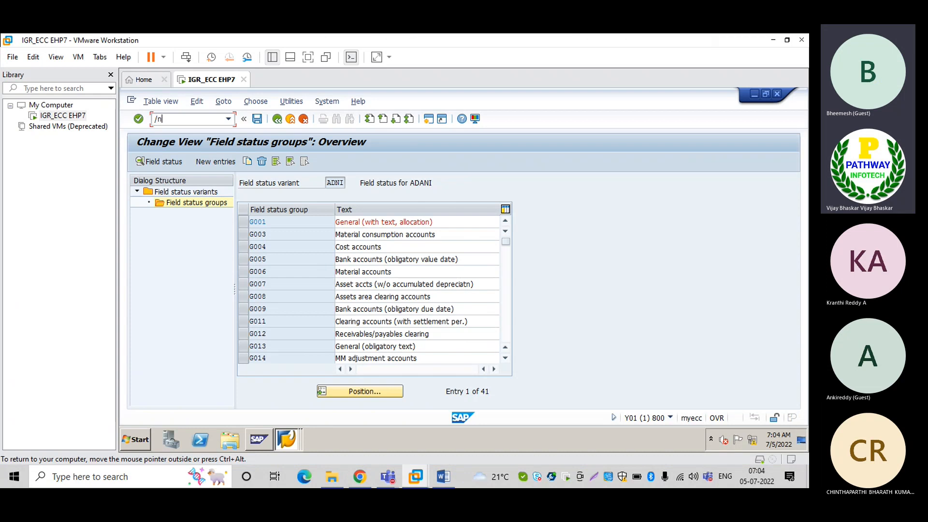
text(obc5)
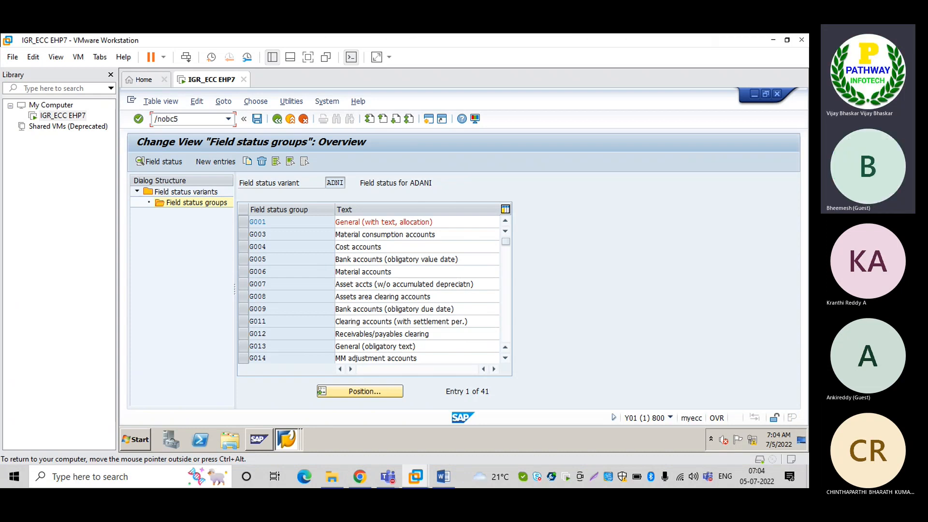
key(Return)
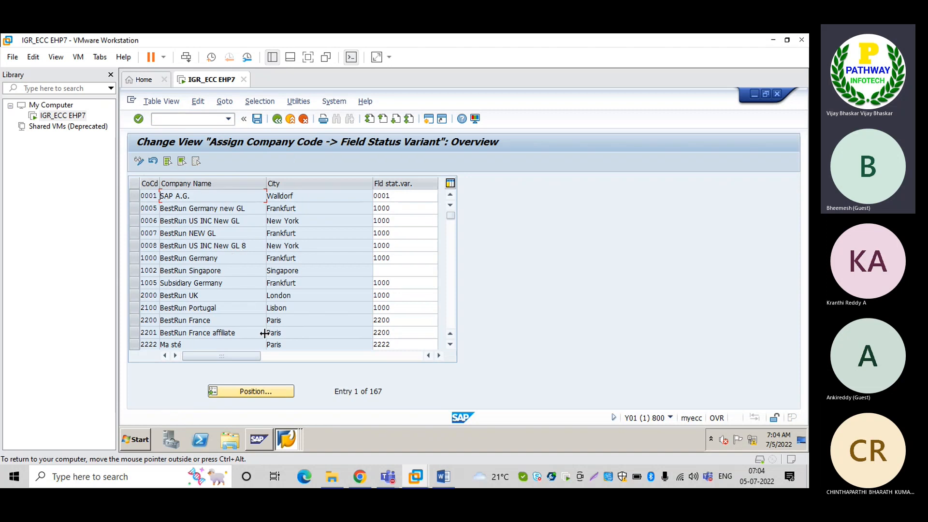
Position the company code list on the ADANI entries beginning with ADN
click(246, 389)
click(245, 389)
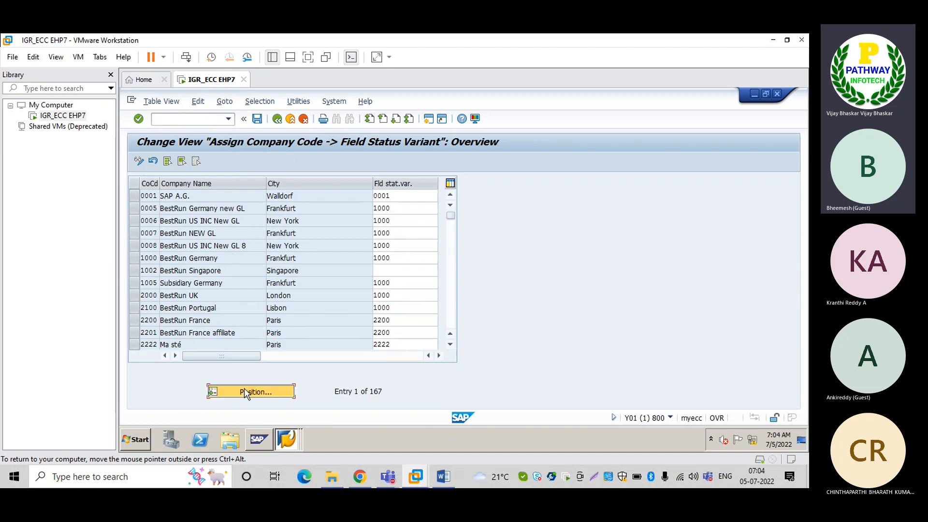
text(SS)
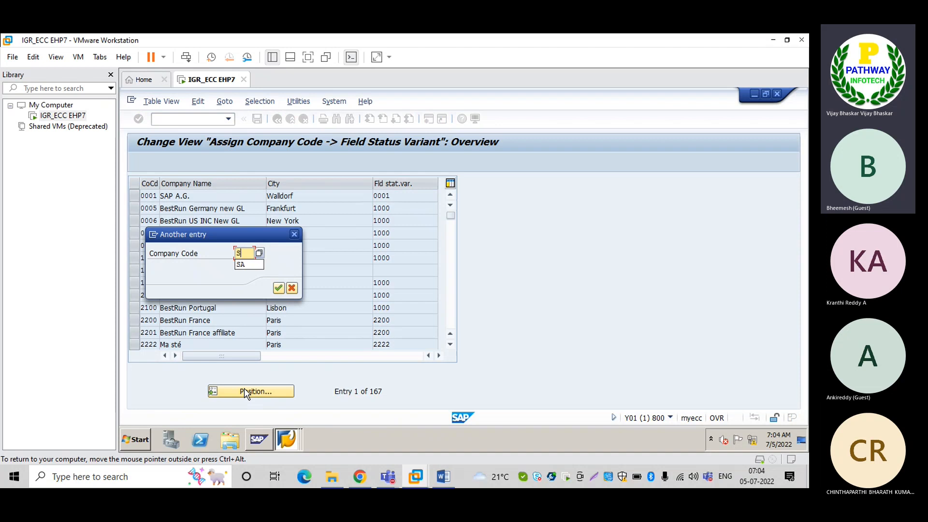
key(BackSpace)
key(BackSpace)
text(ADN)
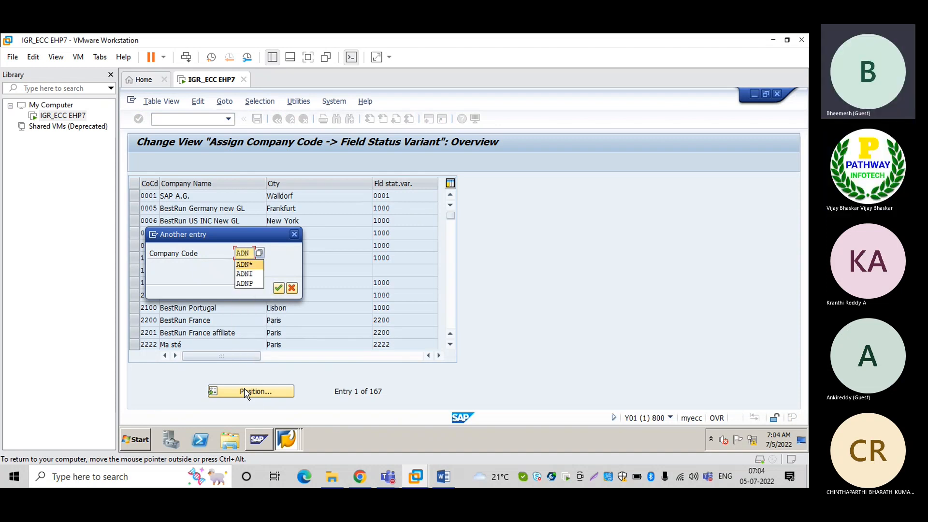
key(Return)
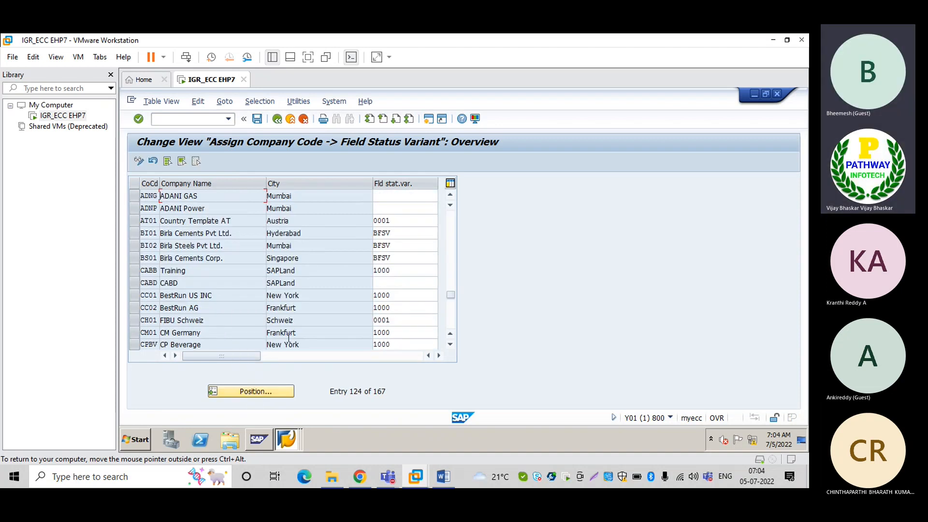
Assign field status variant ADNI to company codes ADNG (ADANI GAS) and ADNP (ADANI Power), and save
click(409, 195)
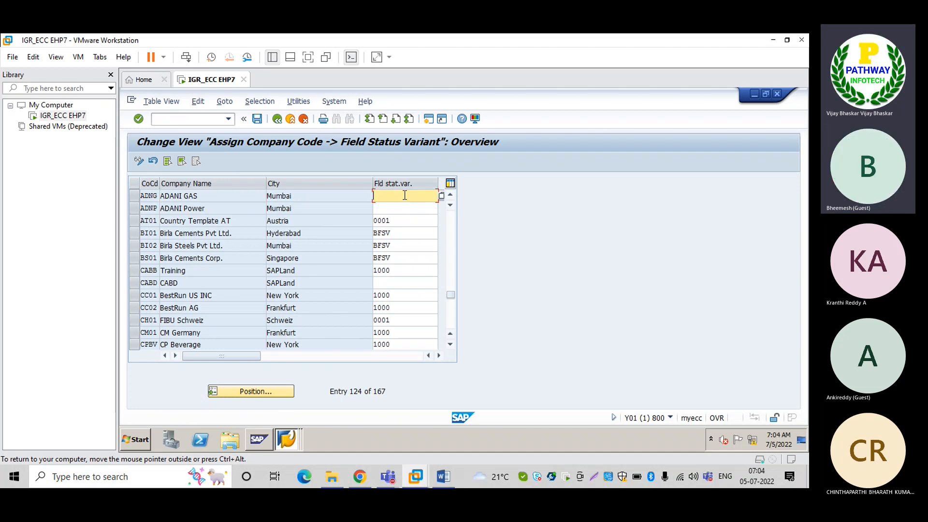
text(ADN)
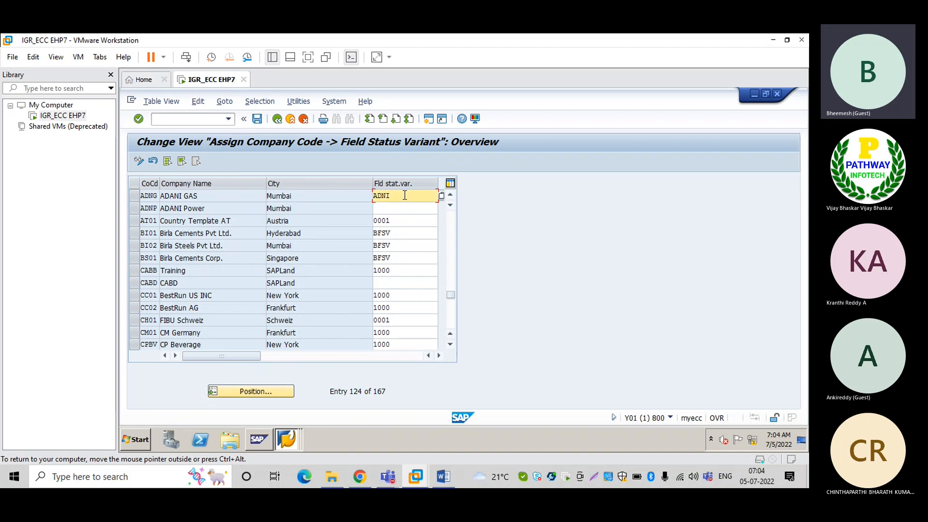
text(I)
click(382, 209)
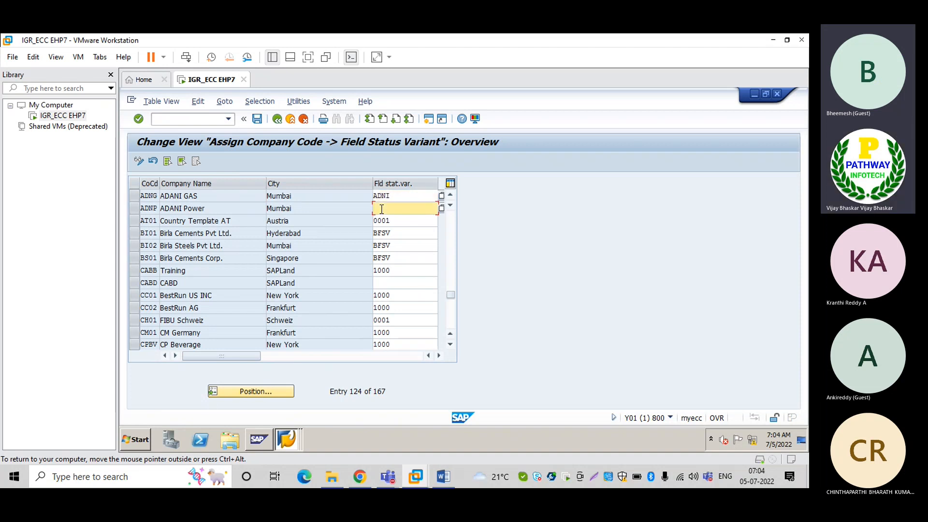
text(ADNI)
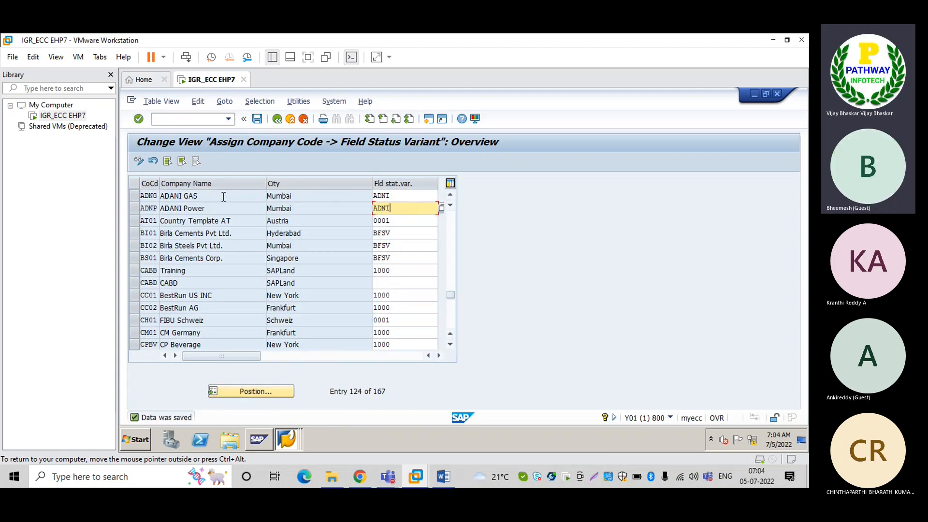
Look at the Company Code and first line item Account fields in the document posting session, comparing them with the variant assignments
key(alt+Tab)
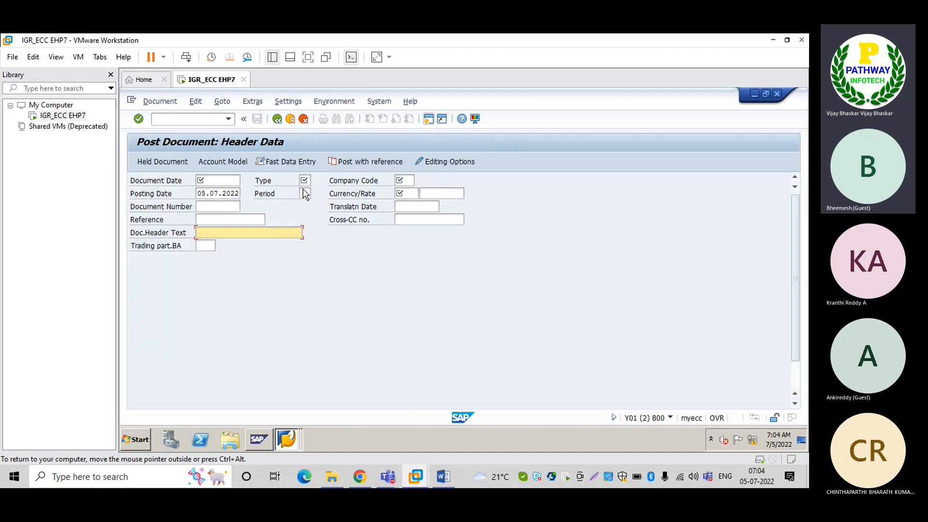
click(403, 180)
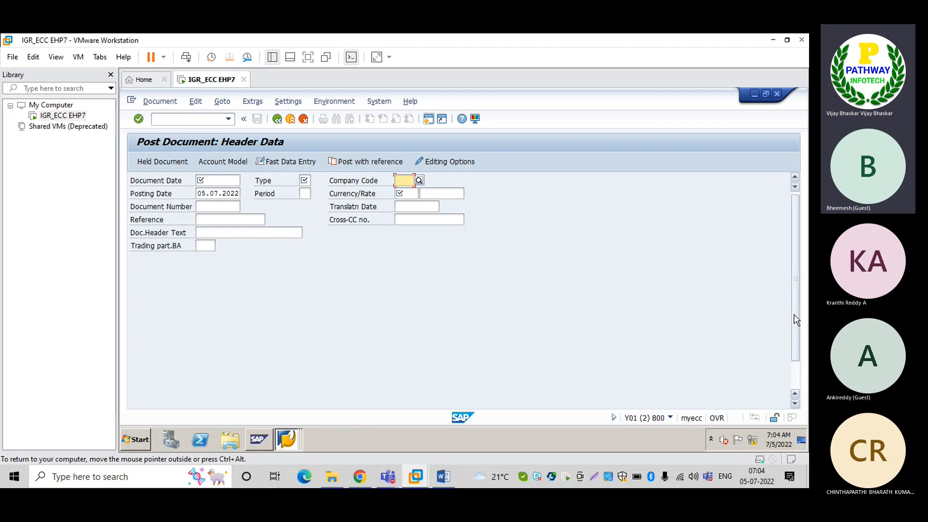
drag(796, 319, 796, 344)
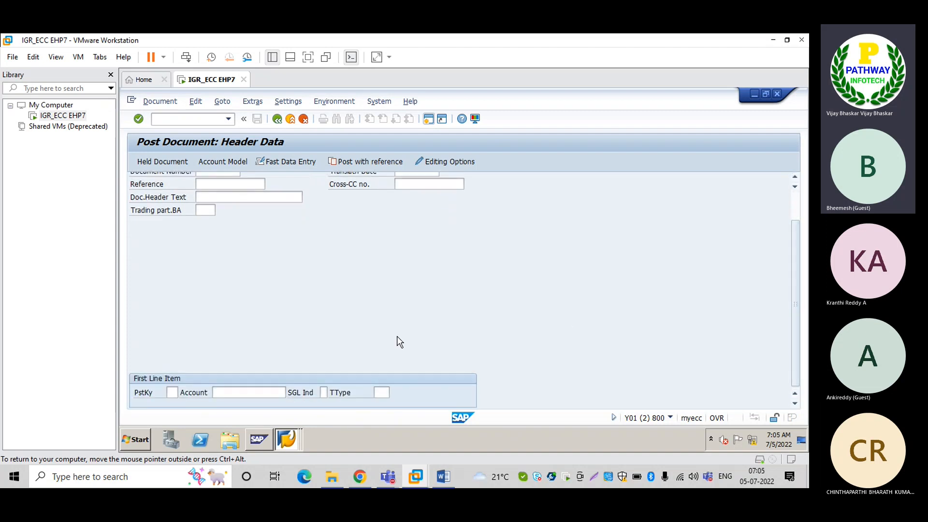
click(233, 392)
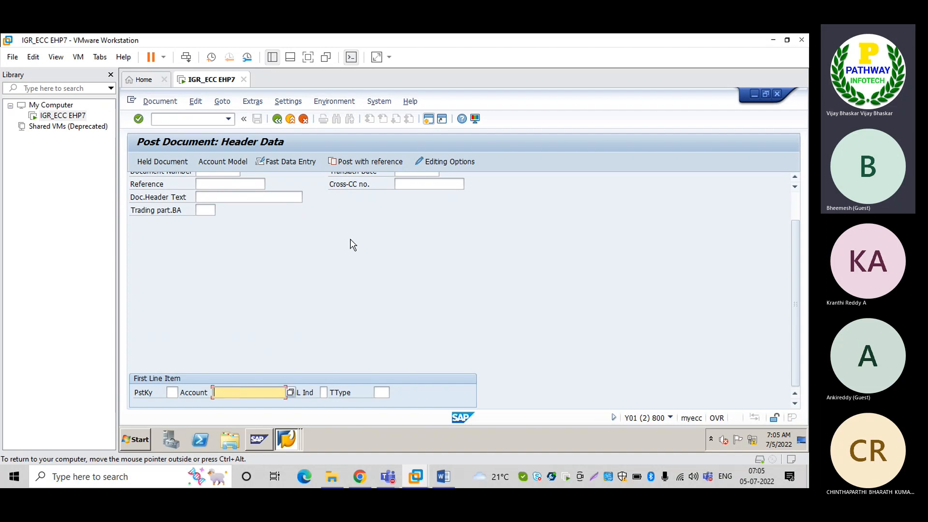
key(alt+Tab)
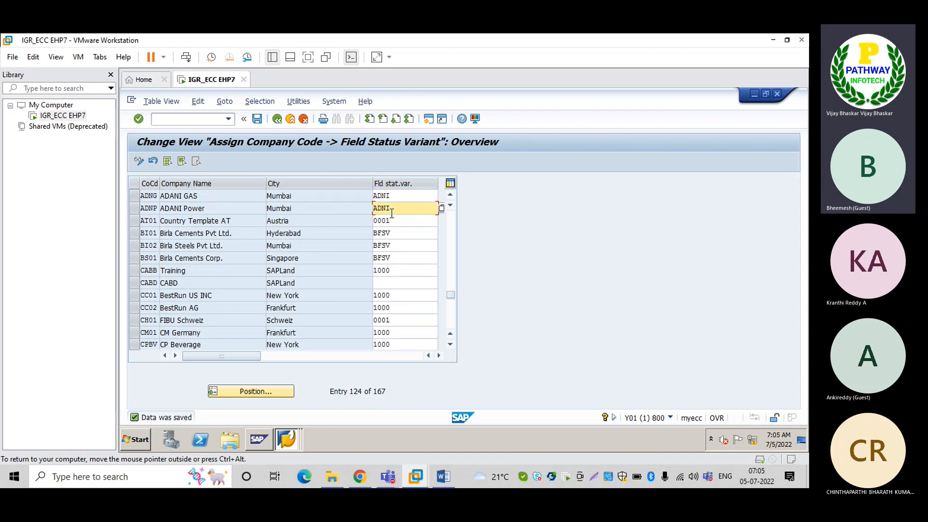
key(alt+Tab)
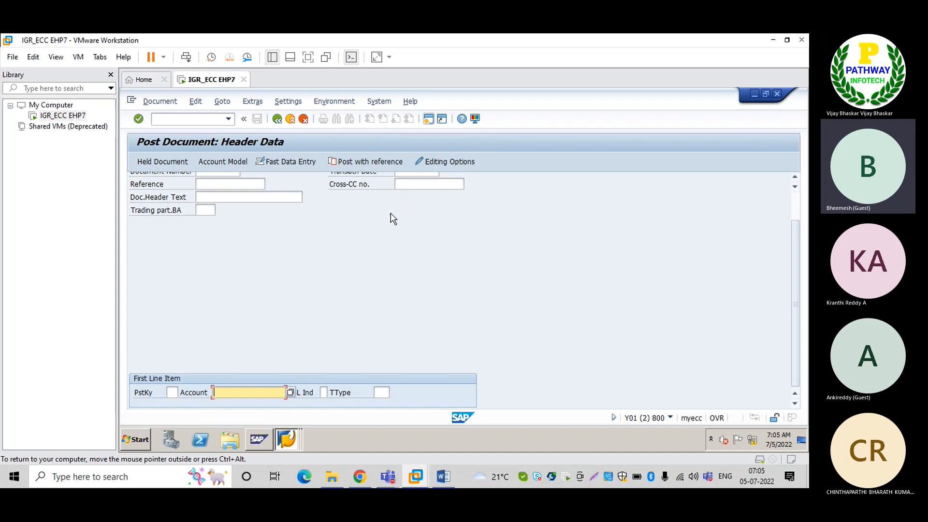
Check the section 19 path in the Word notes, and open the SAP Reference IMG through SPRO in the posting session
click(443, 477)
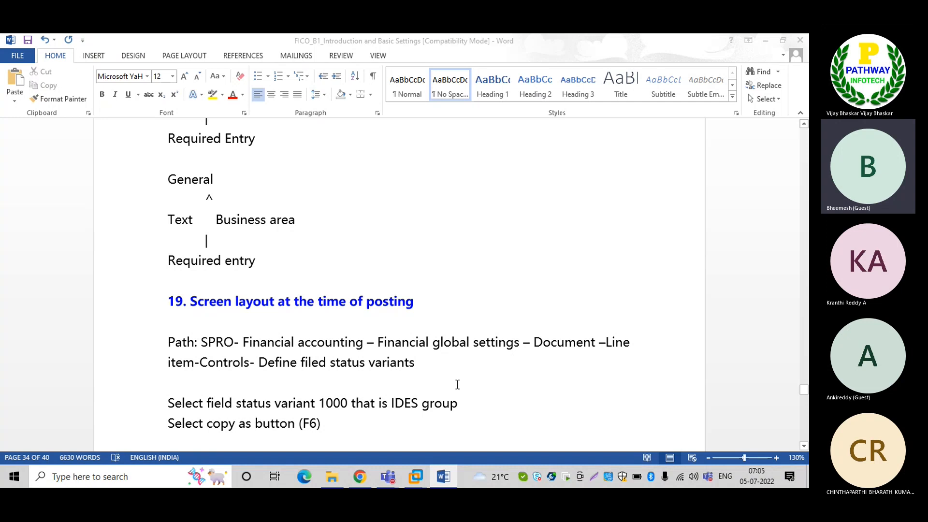
key(alt+Tab)
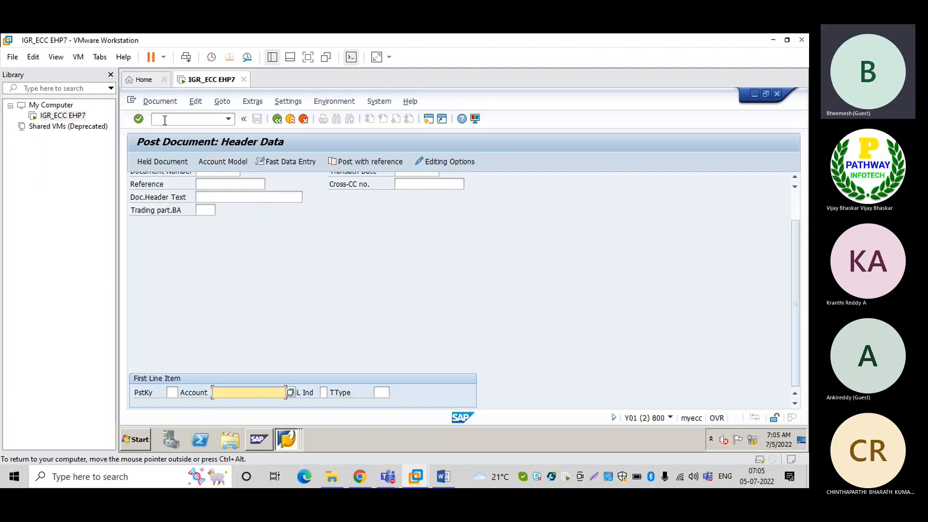
click(165, 120)
text(/nspro)
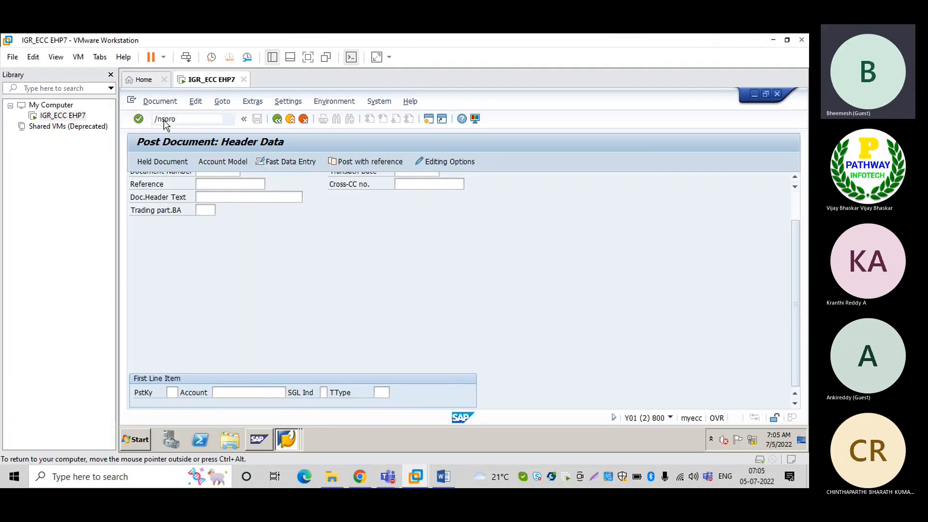
key(Return)
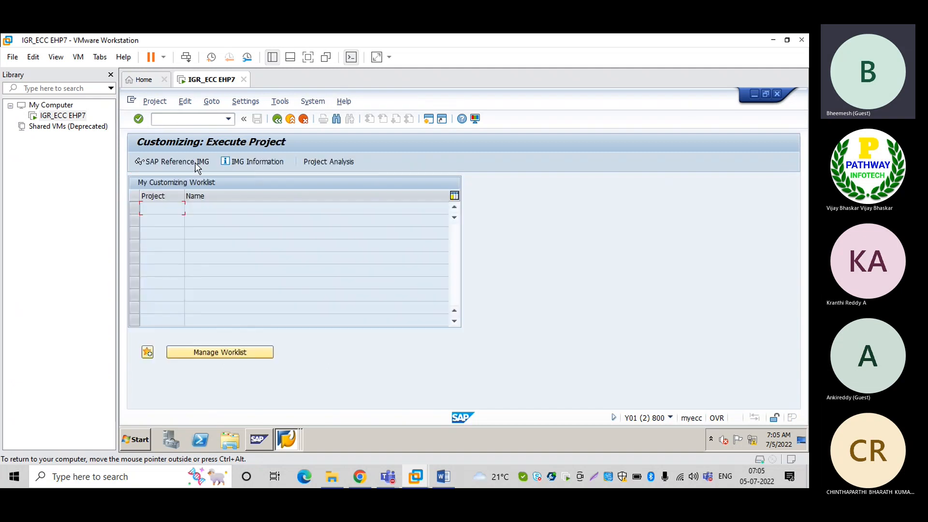
click(194, 164)
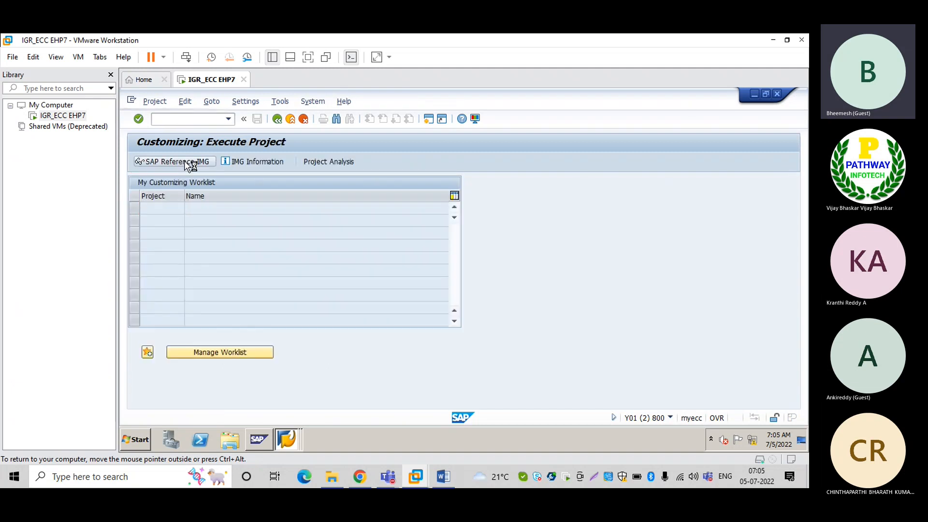
Reread the configuration path in the Word notes and expand Financial Accounting in the IMG structure
click(443, 476)
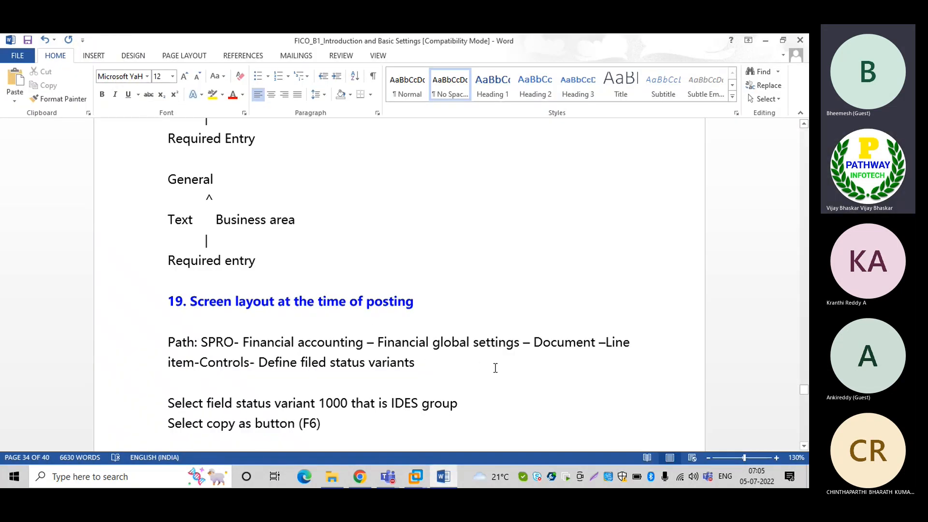
key(alt+Tab)
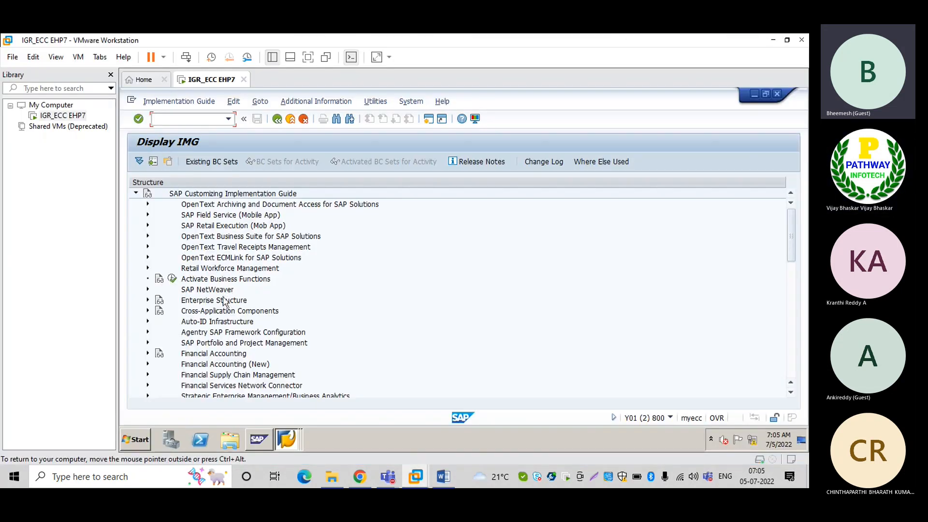
click(200, 302)
key(Down)
key(Down)
key(Down)
key(Down)
key(Down)
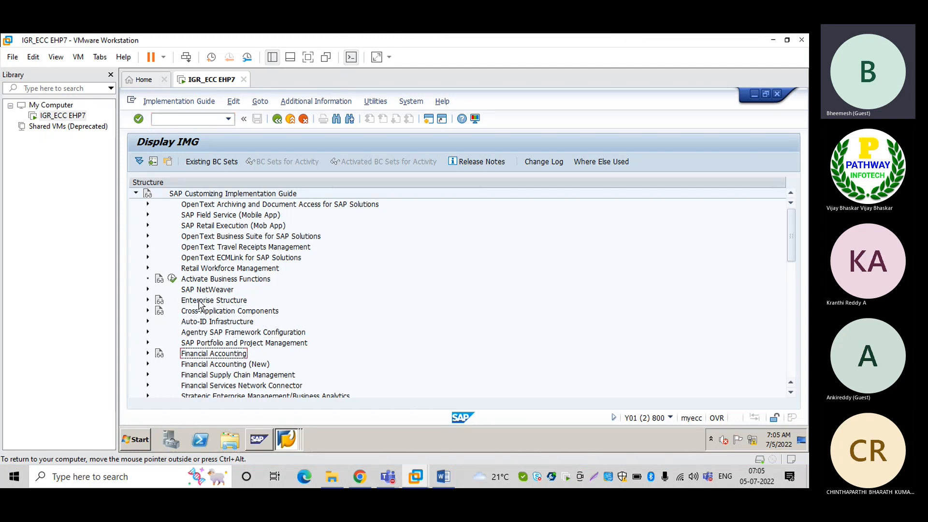
key(Right)
Expand Financial Accounting Global Settings and its Document node
key(Down)
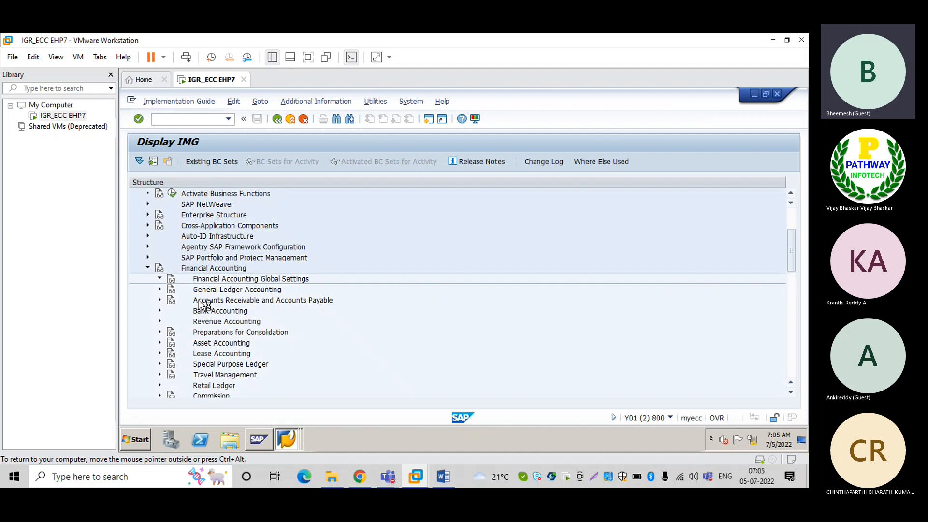
key(Right)
key(Down)
key(Down)
key(Down)
key(Down)
key(Down)
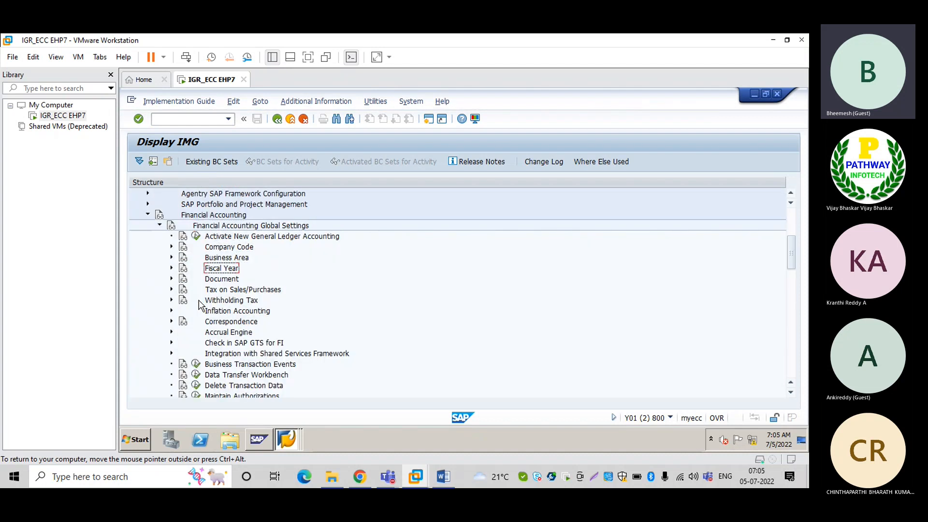
key(Right)
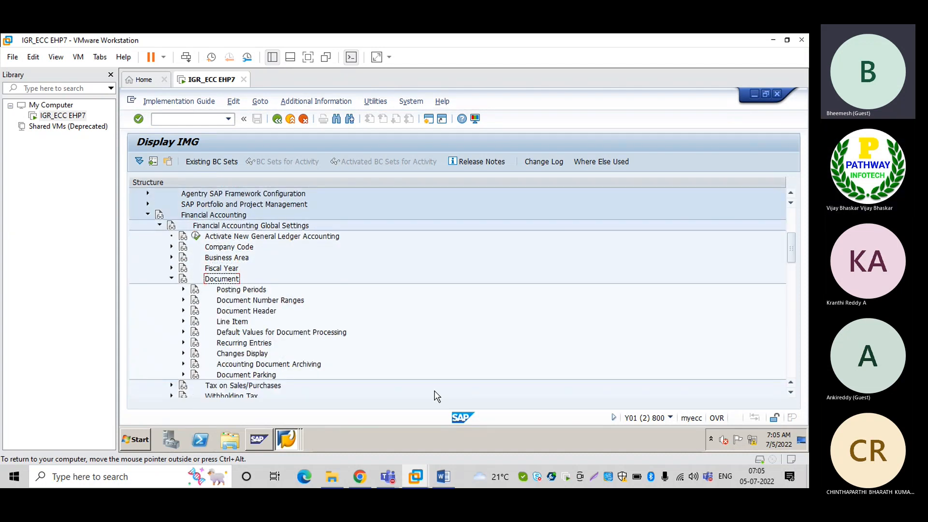
Following the Word notes, expand Line Item and Controls under Document, and compare the field status activities with the OBC5 session
click(441, 478)
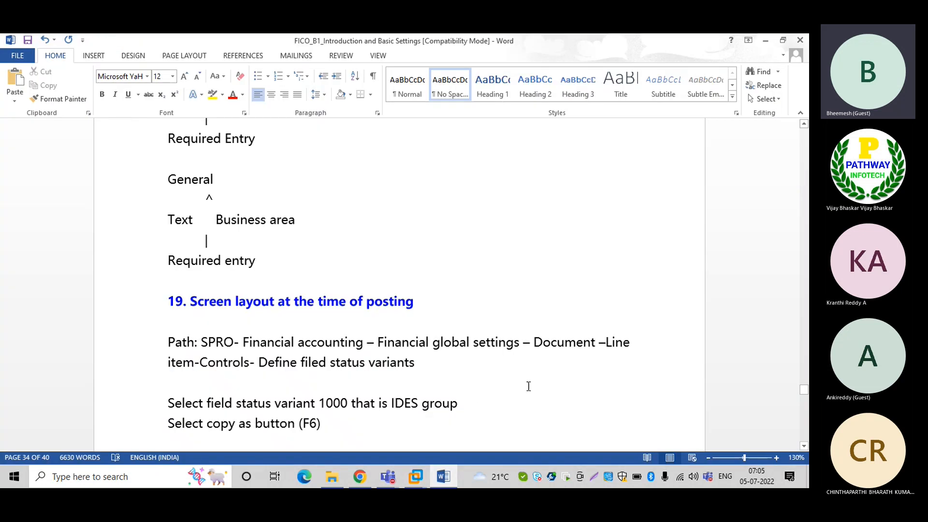
key(alt+Tab)
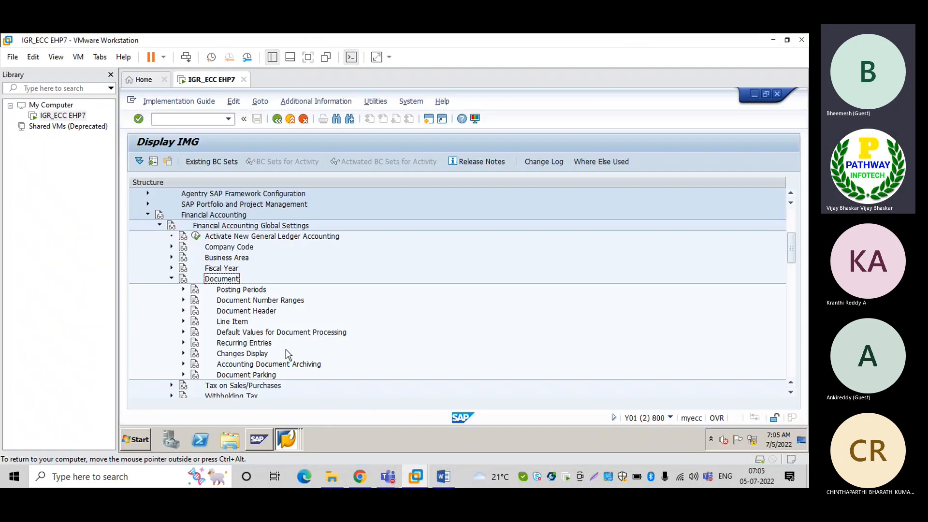
click(231, 323)
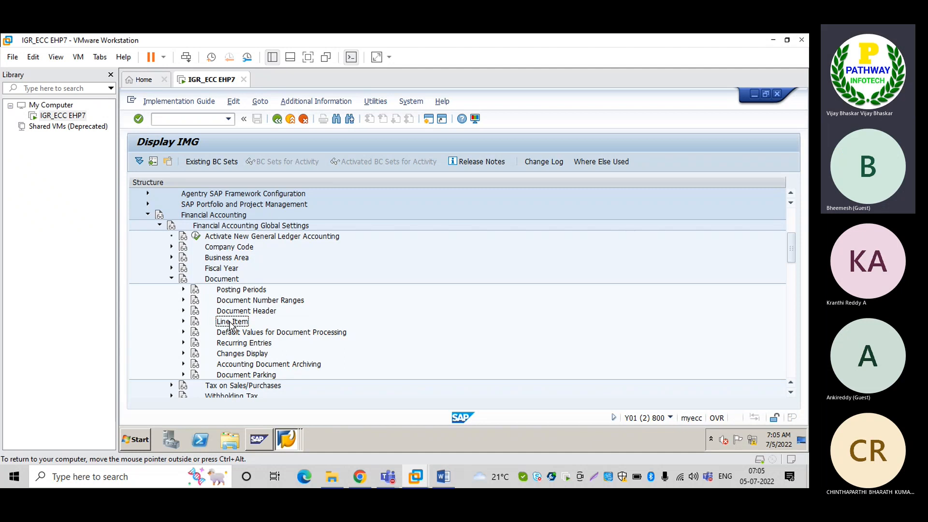
double_click(231, 323)
key(Down)
key(Right)
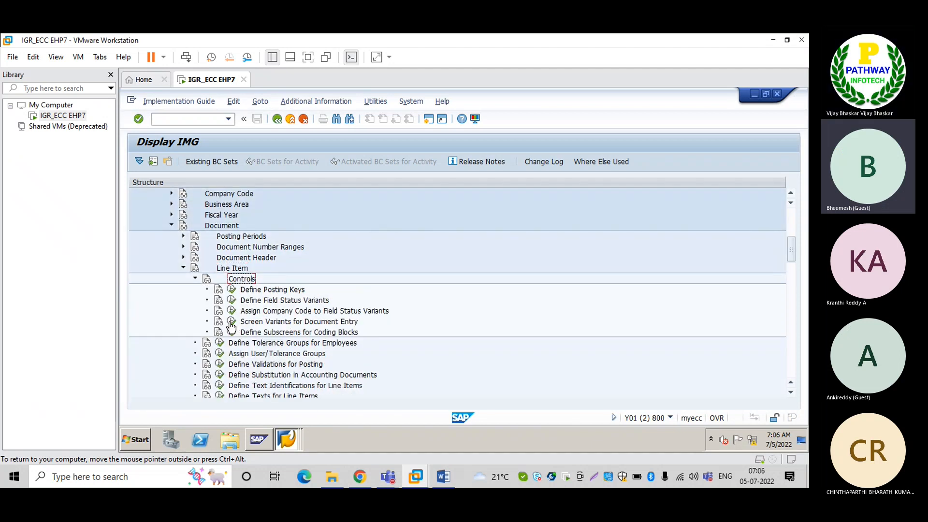
double_click(265, 307)
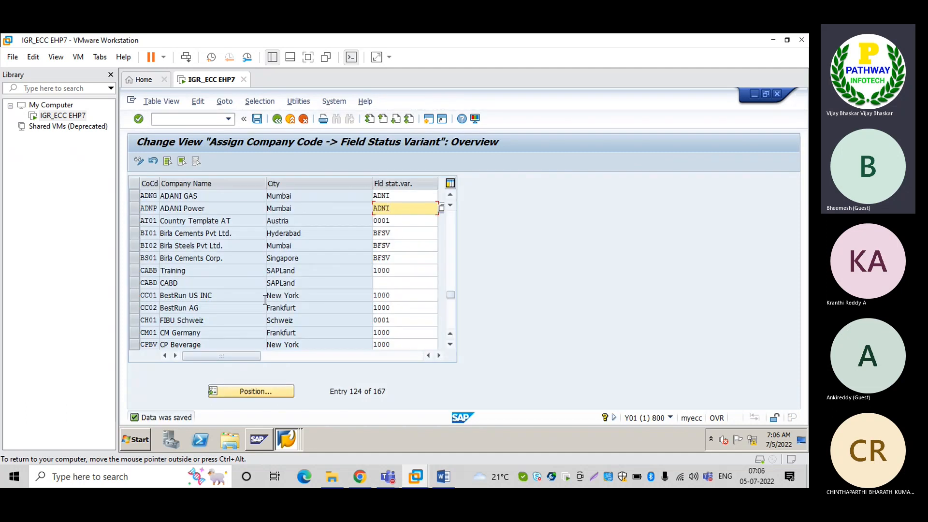
key(alt+Tab)
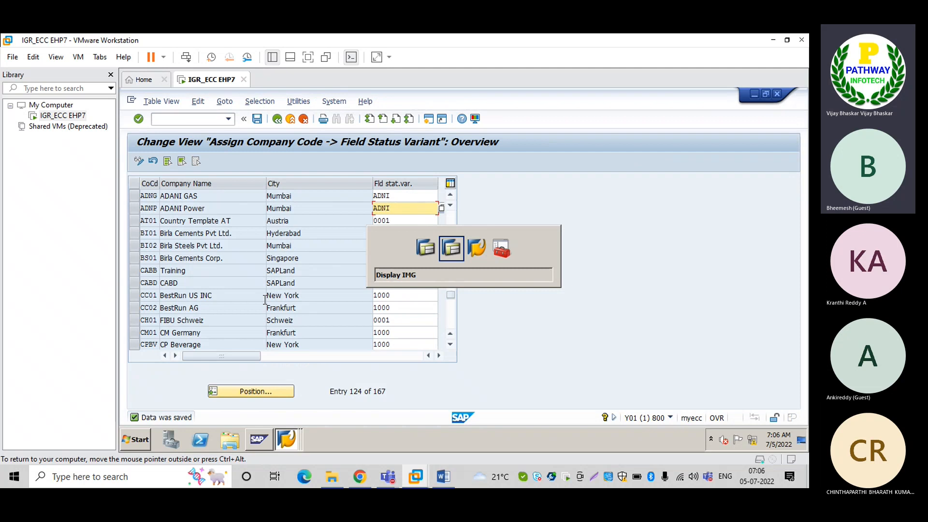
Switch to the Word notes and read from section 19 through section 21, including the sales tax procedure path
key(alt+Tab)
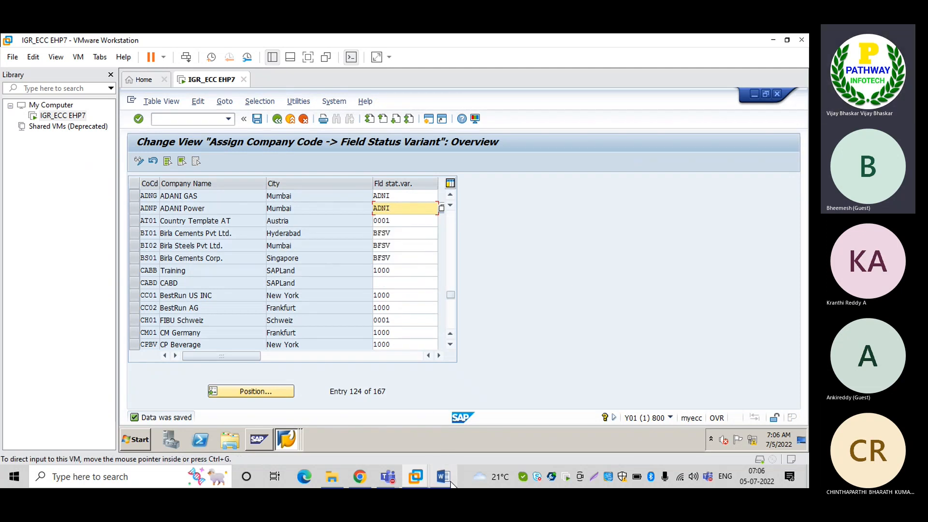
click(451, 482)
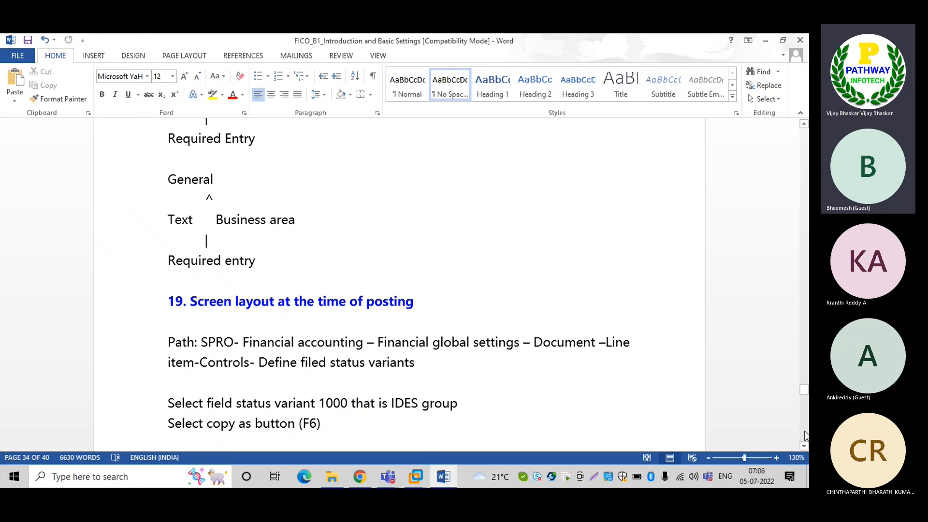
scroll(805, 435, down, 15)
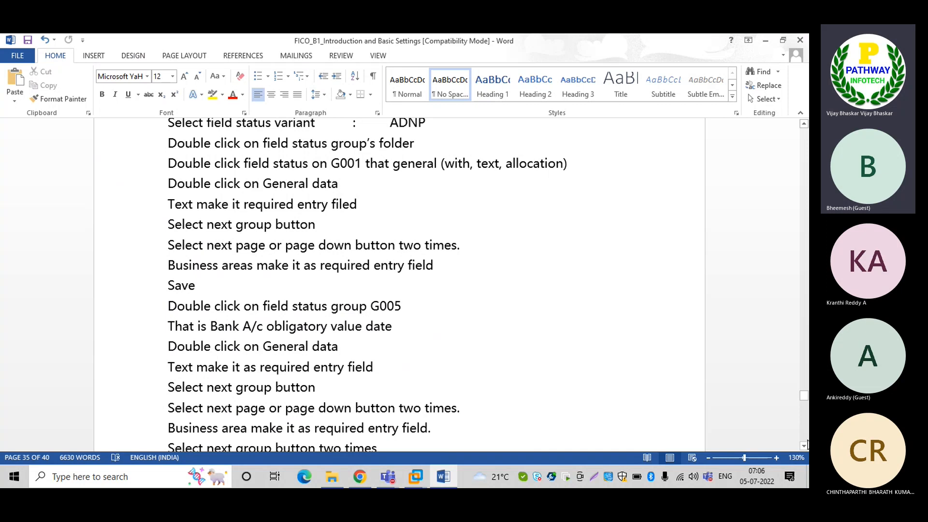
scroll(804, 442, down, 5)
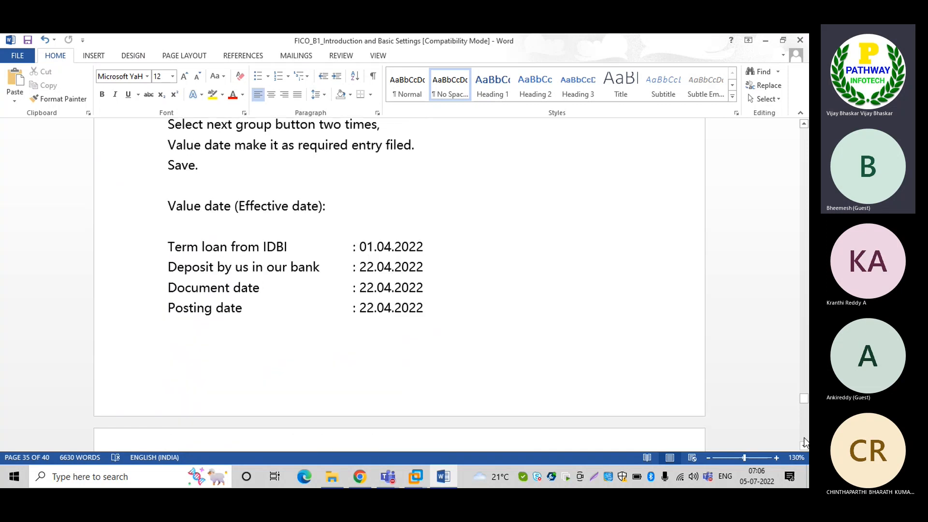
scroll(804, 442, down, 5)
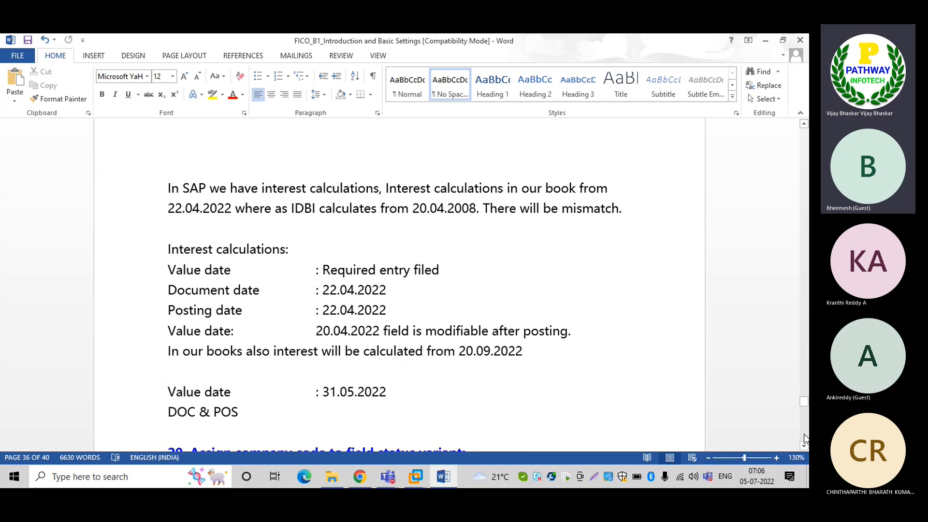
scroll(804, 440, down, 10)
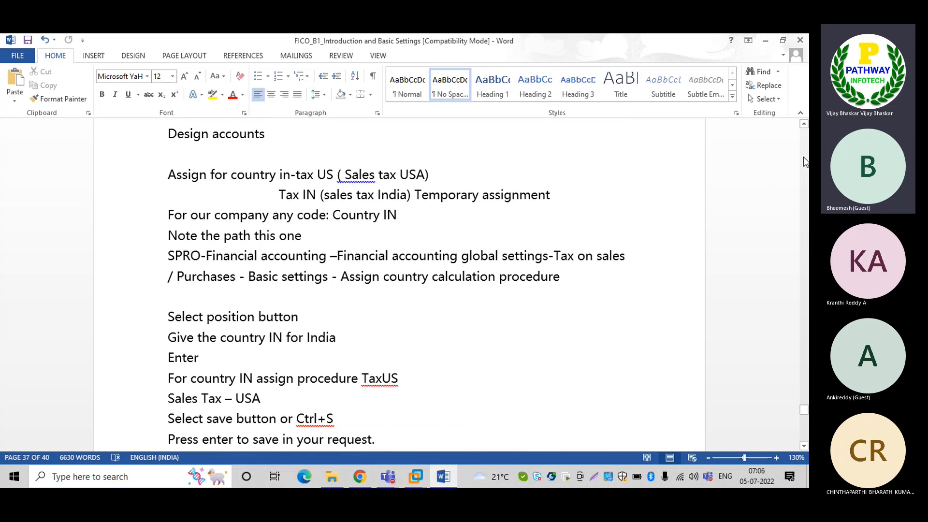
scroll(804, 156, up, 10)
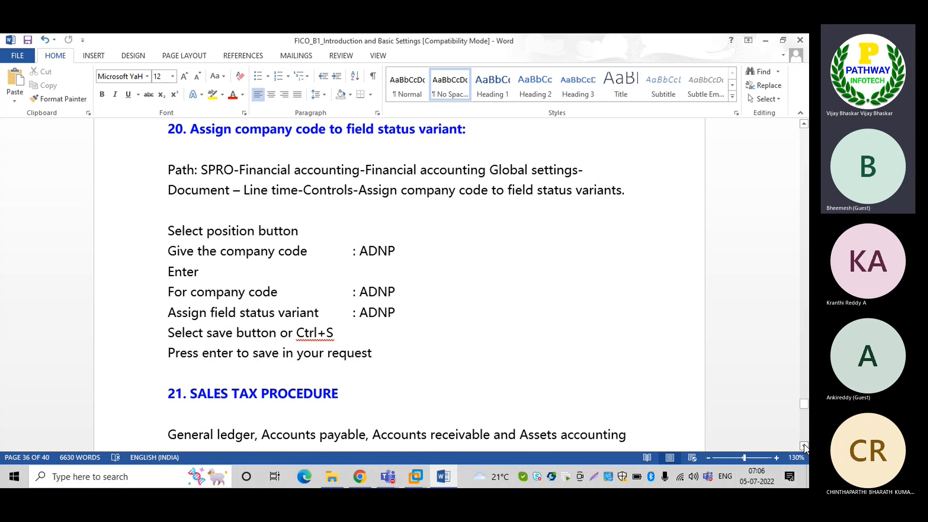
scroll(804, 447, down, 3)
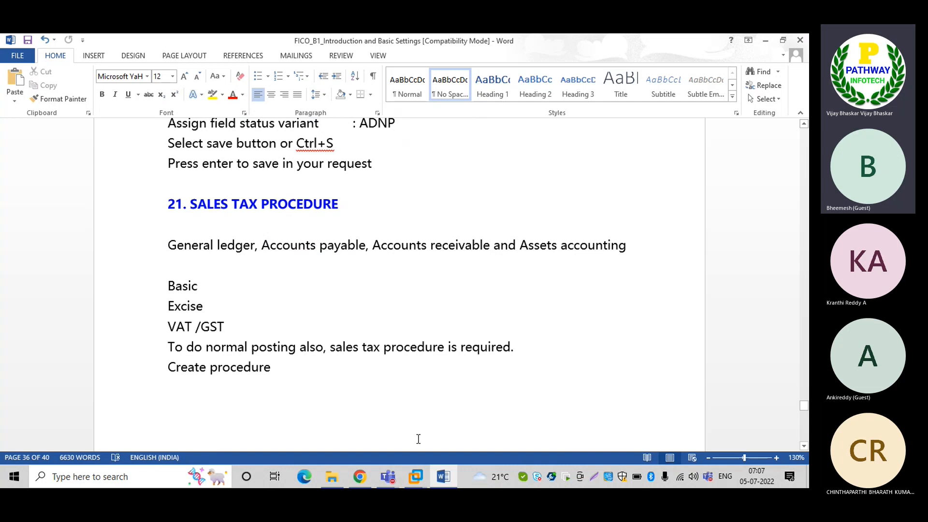
Return to the SAP session, leave the field status variant assignment, and open the SAP Reference IMG through SPRO
mouse_move(418, 469)
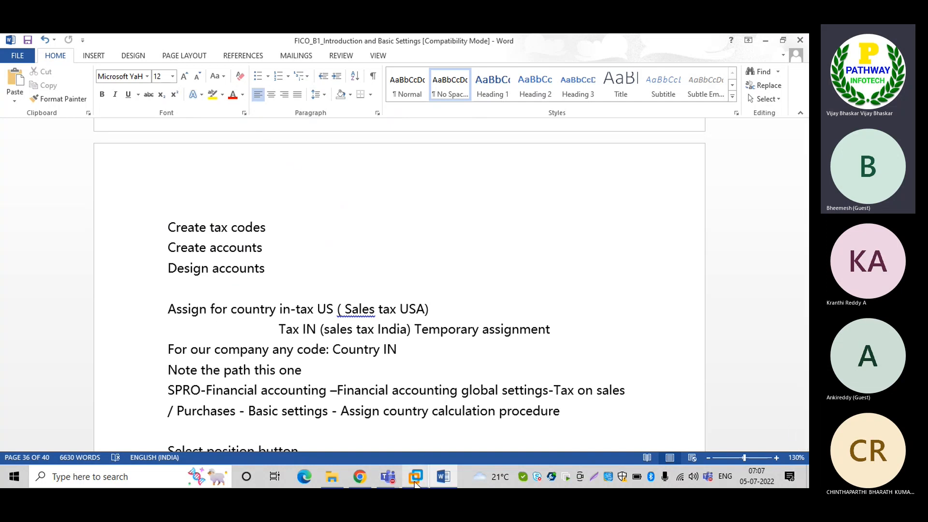
mouse_move(418, 475)
click(443, 421)
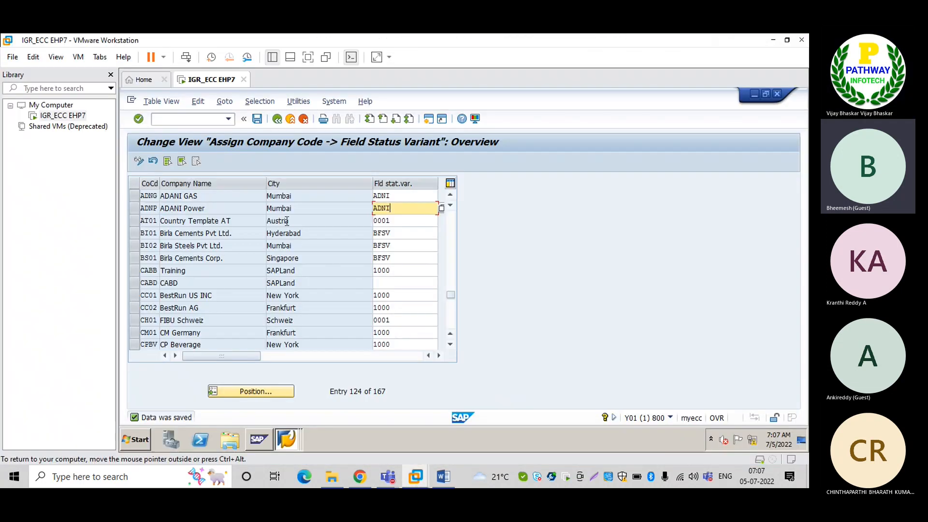
key(F3)
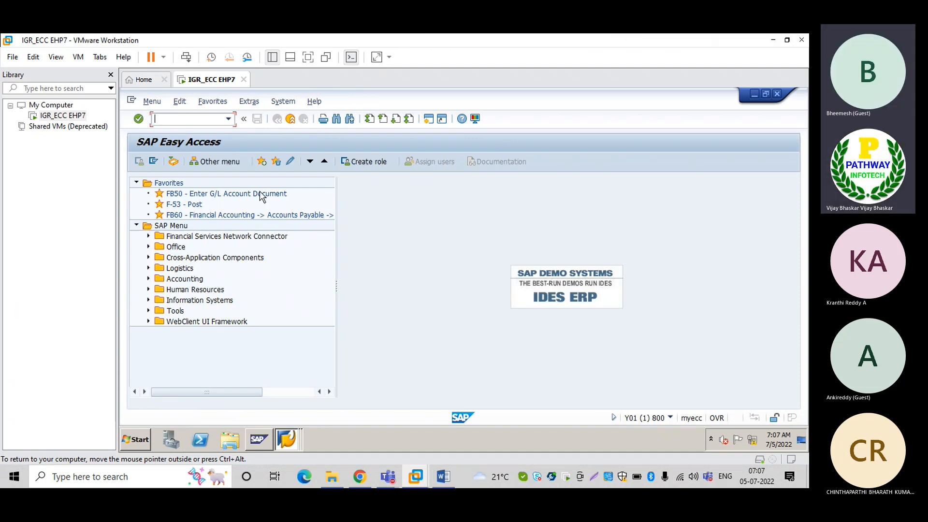
text(spro)
key(Return)
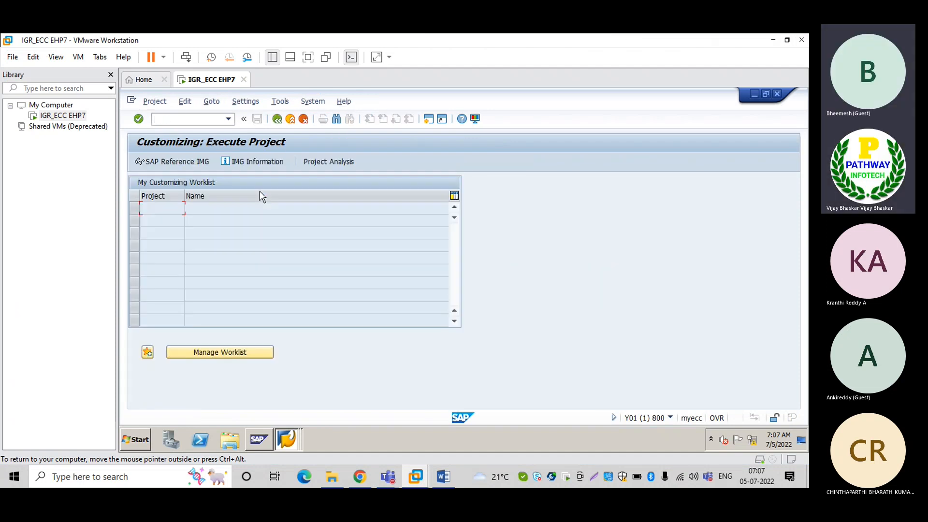
click(181, 166)
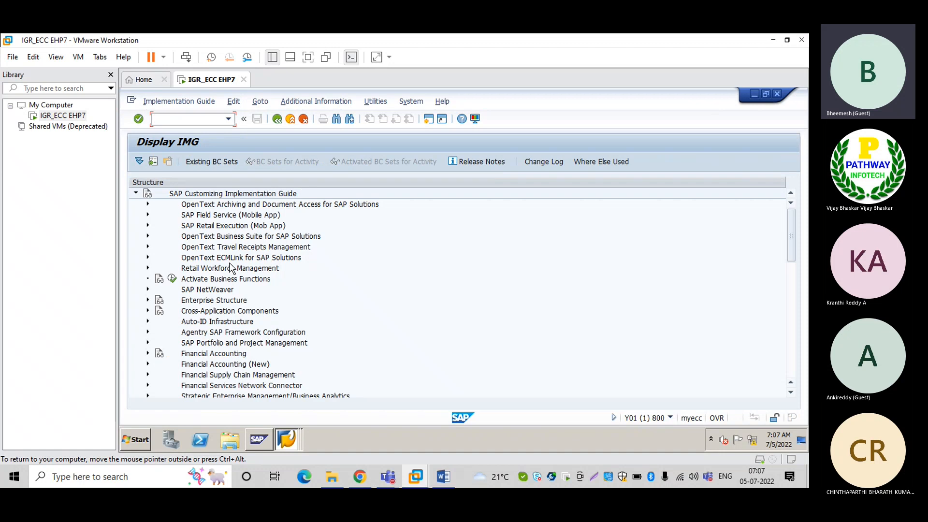
Expand Financial Accounting and its Financial Accounting Global Settings node, and go to Tax on Sales/Purchases
double_click(201, 358)
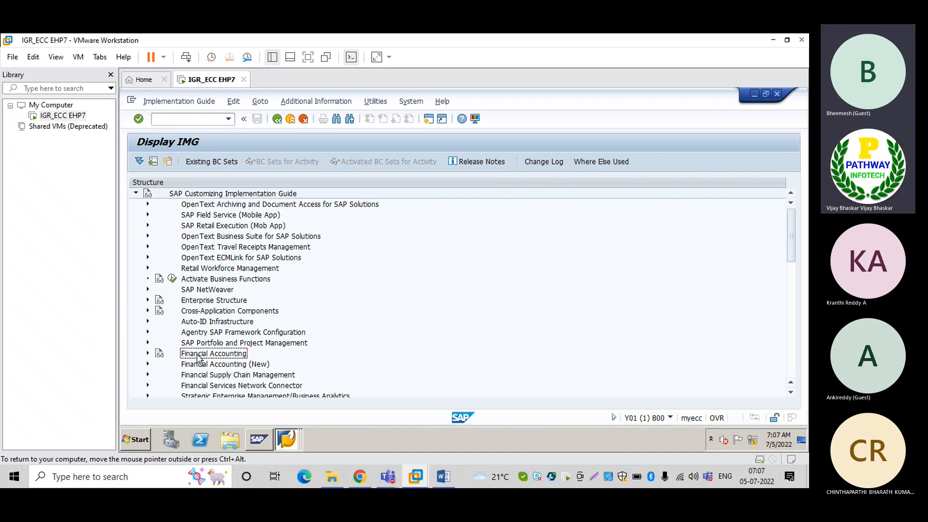
key(Down)
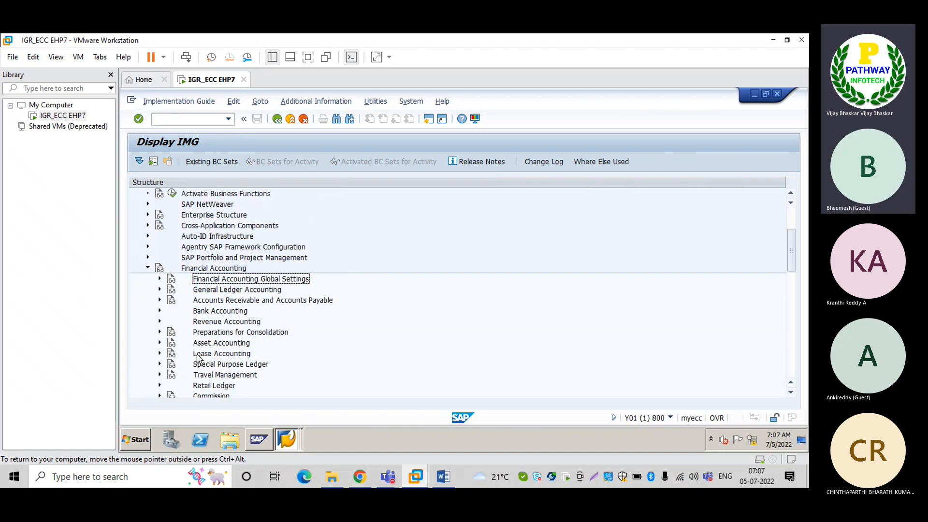
key(Right)
key(Down)
key(Down)
key(Down)
key(Down)
key(Down)
key(Down)
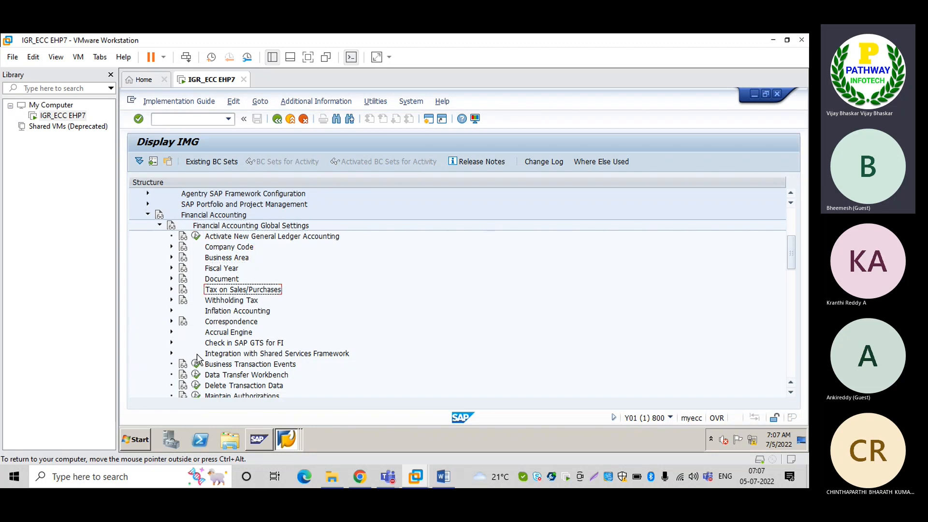
Expand Tax on Sales/Purchases and its Basic Settings, and check the list of activities under Check Calculation Procedure
key(Right)
key(Down)
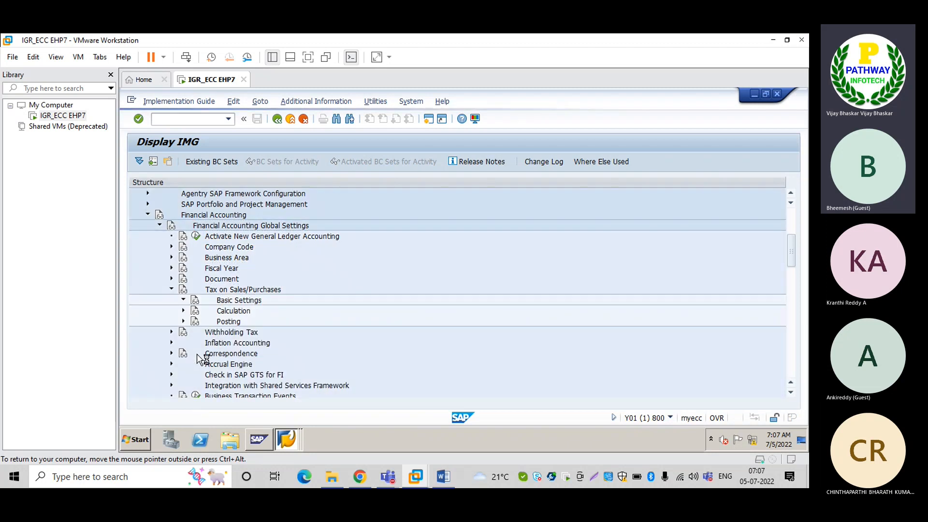
key(Right)
key(Down)
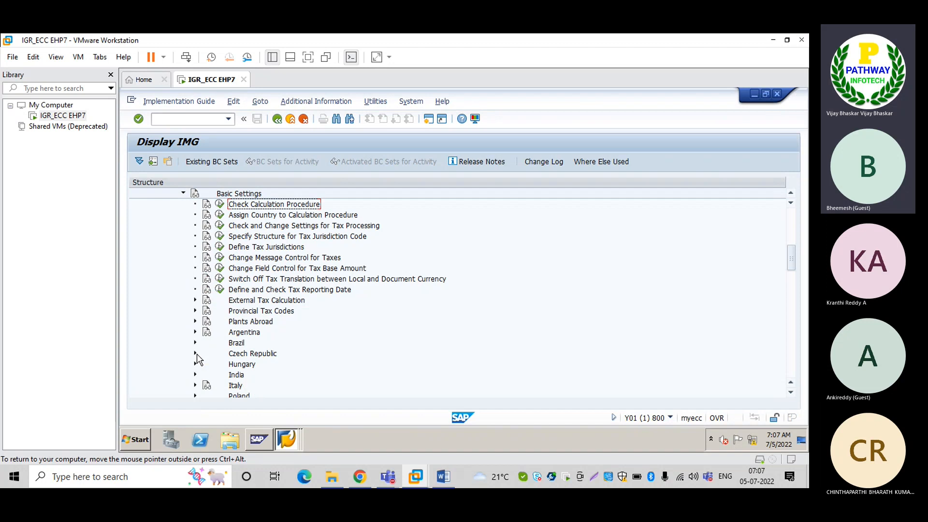
click(220, 206)
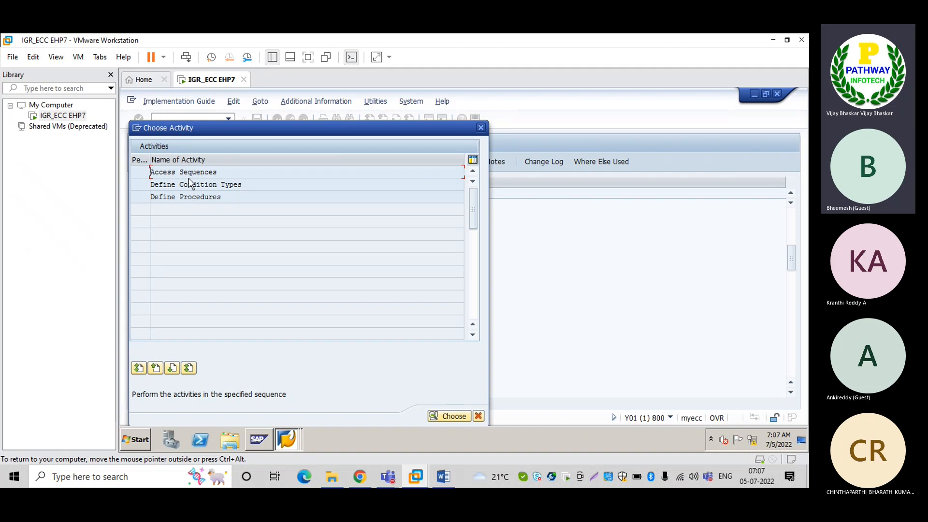
click(481, 128)
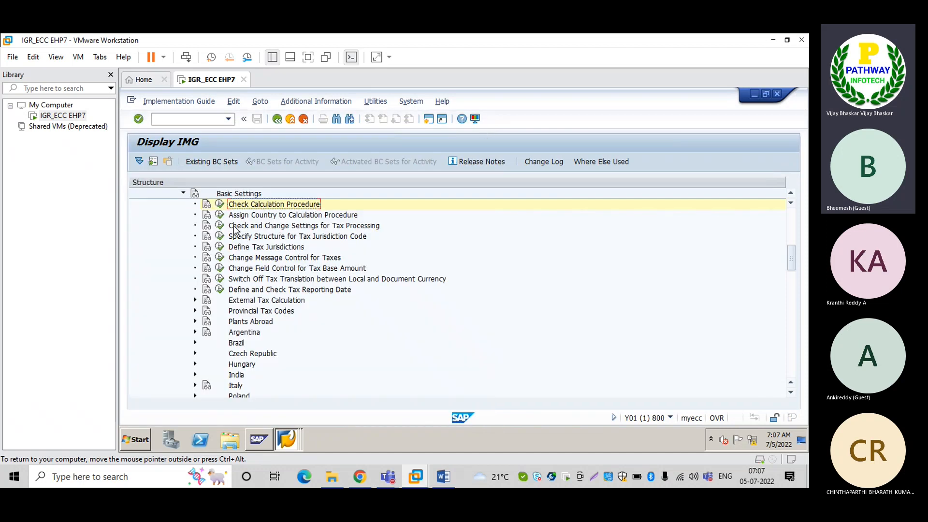
Open Assign Country to Calculation Procedure, position to country IN, and check the procedure assigned to India
click(220, 215)
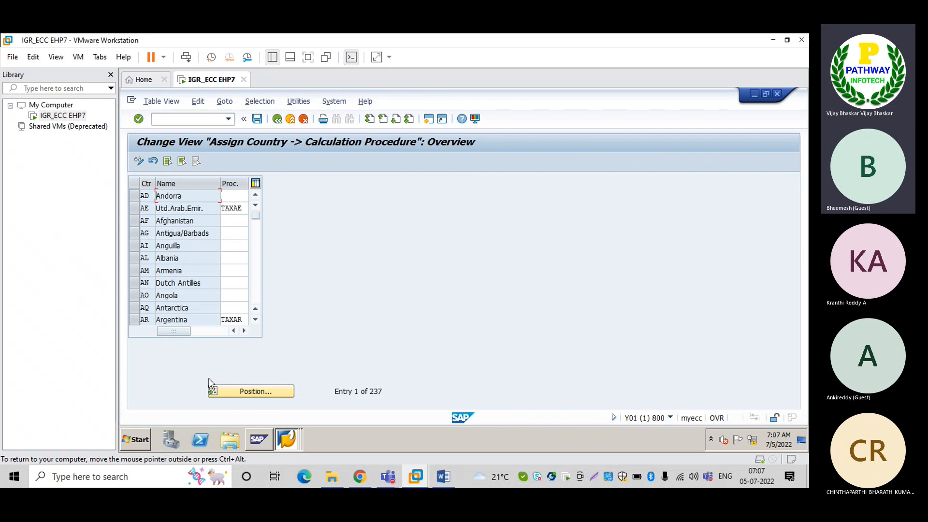
click(235, 394)
text(IN)
key(Return)
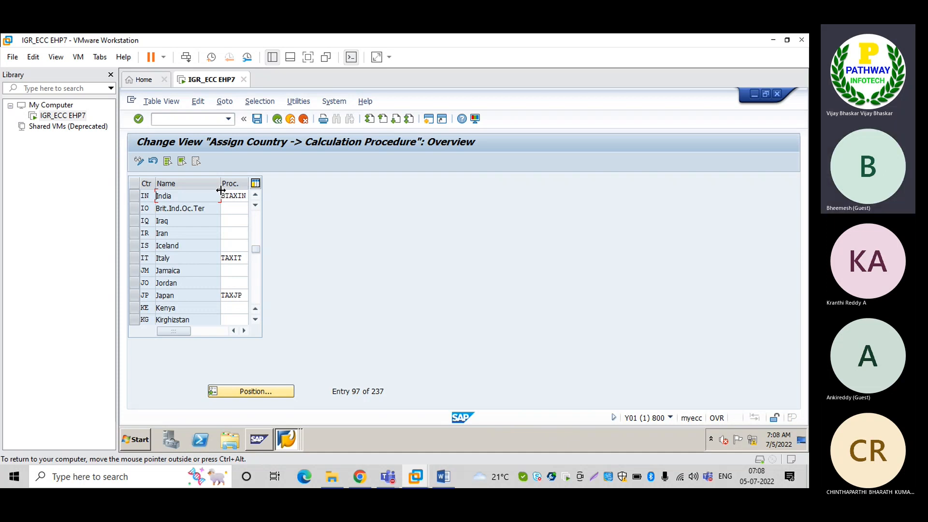
drag(221, 188, 244, 187)
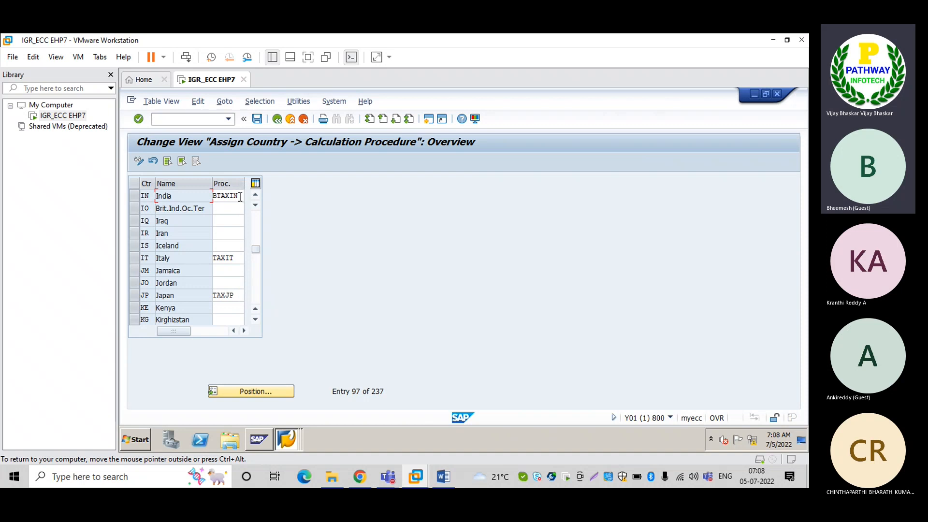
double_click(240, 196)
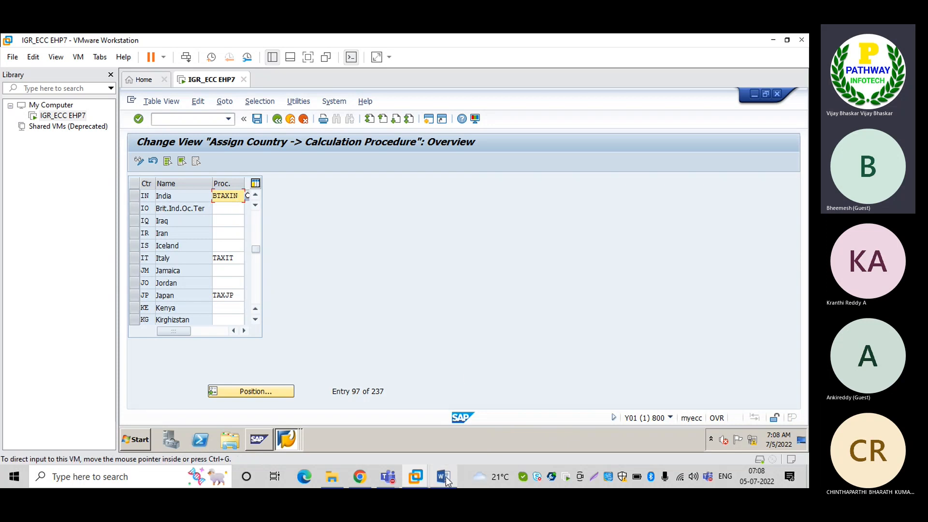
In the Word notes, remove the duplicate "2." before Employee under section 22 Tolerance Groups and save the document
mouse_move(445, 478)
click(445, 421)
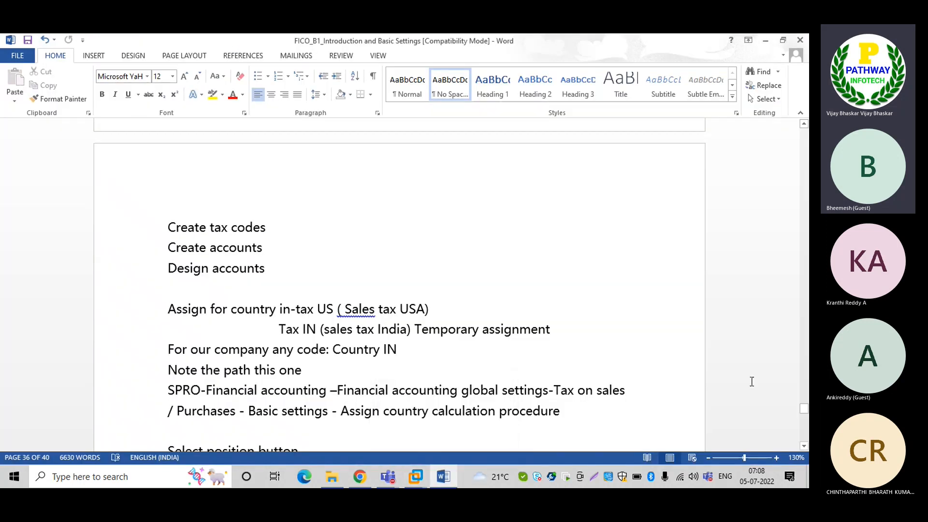
scroll(805, 434, down, 5)
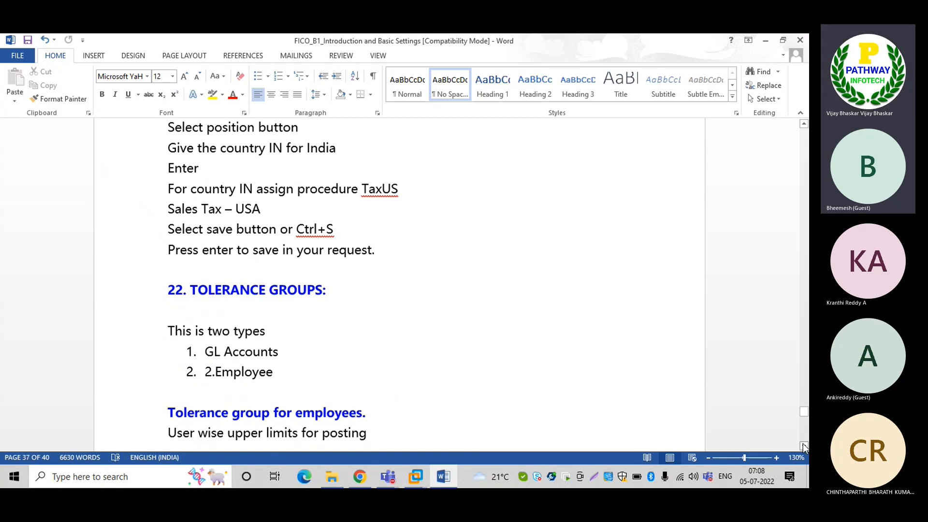
scroll(804, 446, down, 2)
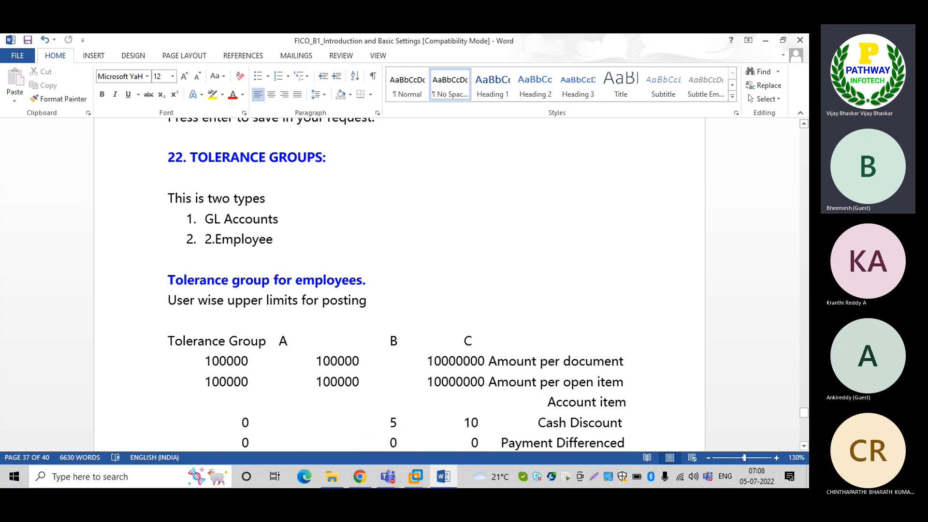
click(213, 240)
key(Delete)
key(BackSpace)
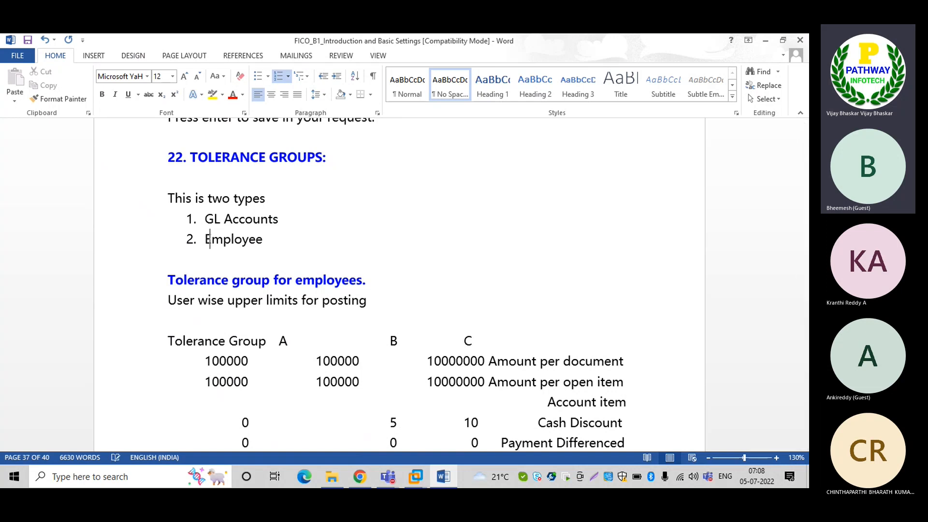
key(ctrl+s)
Review the two tolerance group types, Employee and GL Accounts, listed under section 22
click(273, 241)
drag(258, 242, 207, 241)
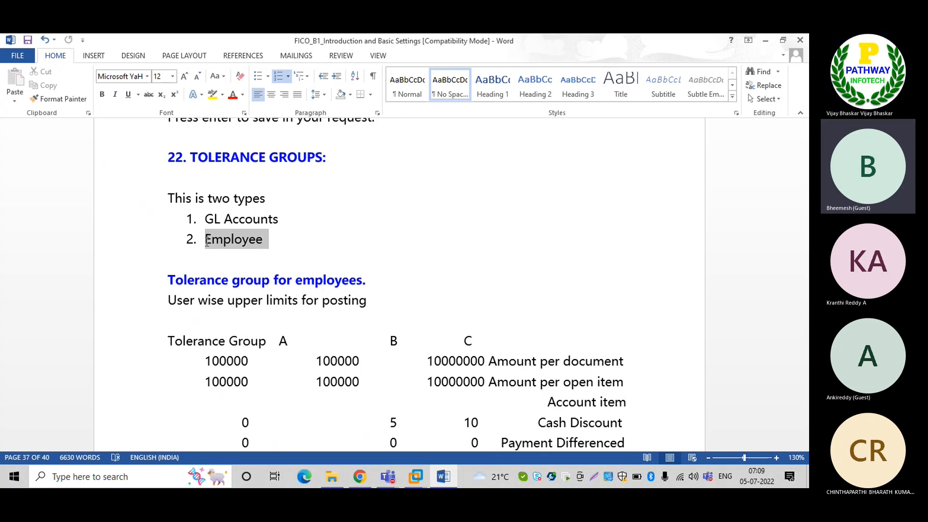
click(263, 242)
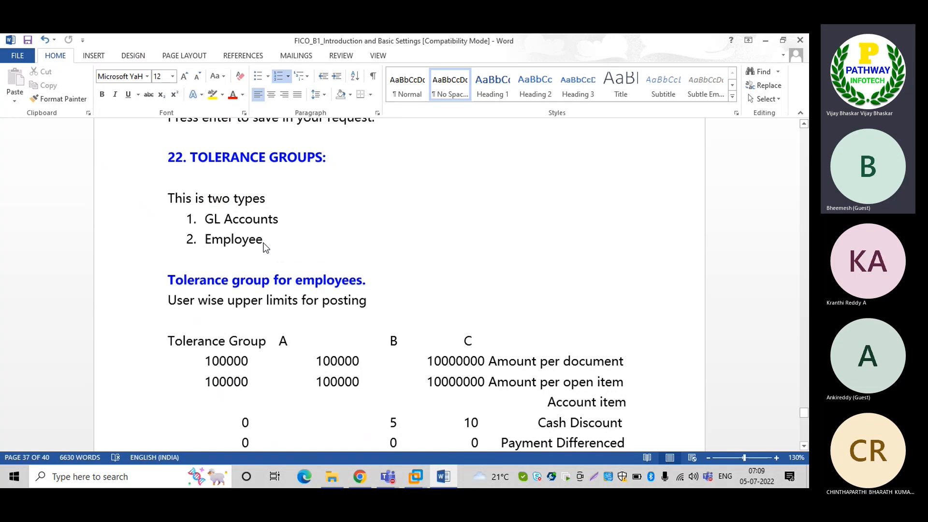
click(280, 222)
click(283, 232)
Replace AML with ADNP in the first SAP User line above the Define tolerance groups for employees heading
scroll(803, 442, down, 5)
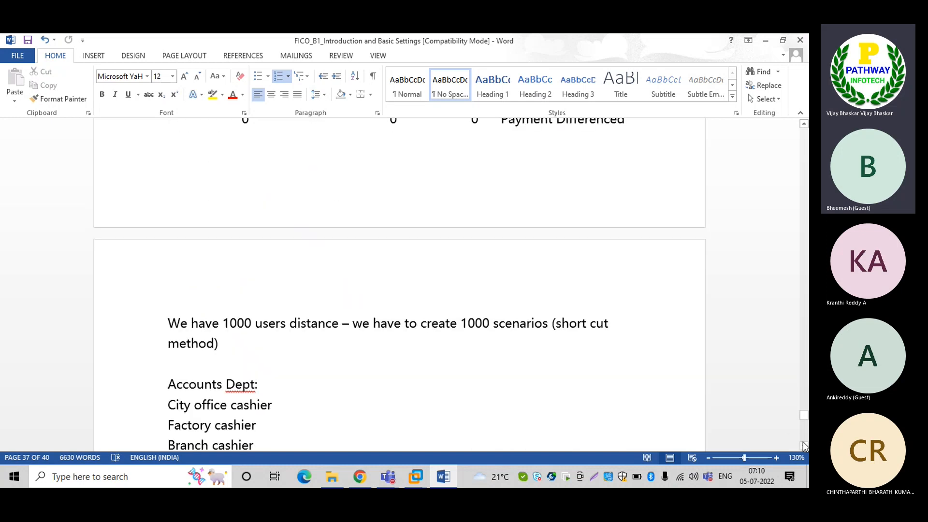
drag(803, 445, 804, 445)
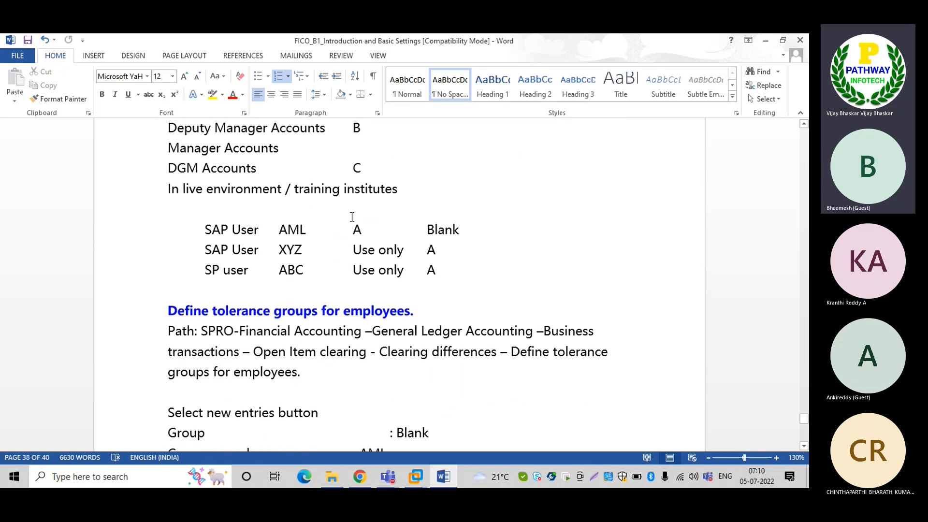
click(307, 226)
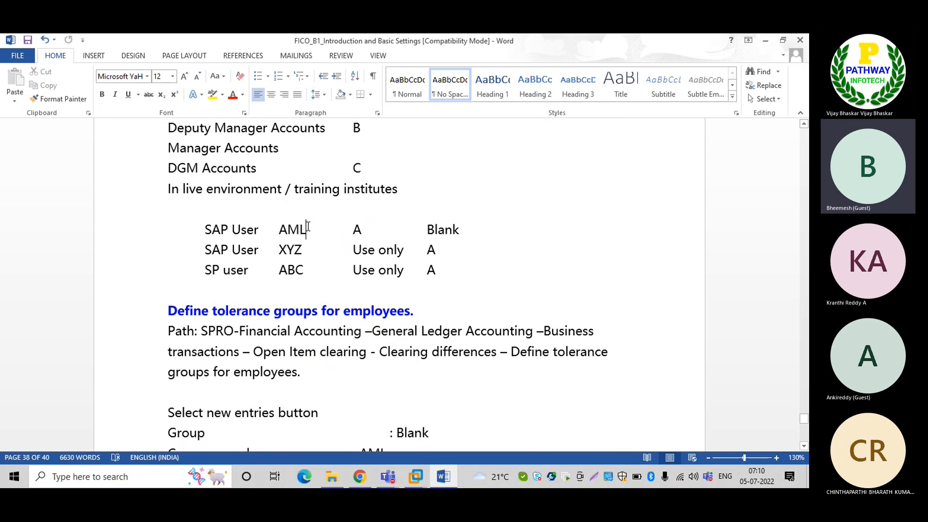
key(BackSpace)
key(BackSpace)
key(BackSpace)
text(ADNP)
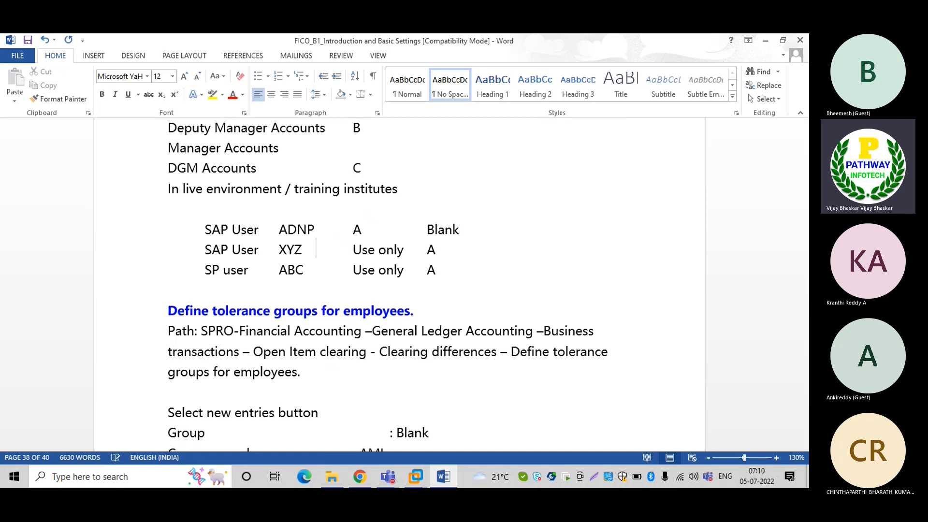
key(Down)
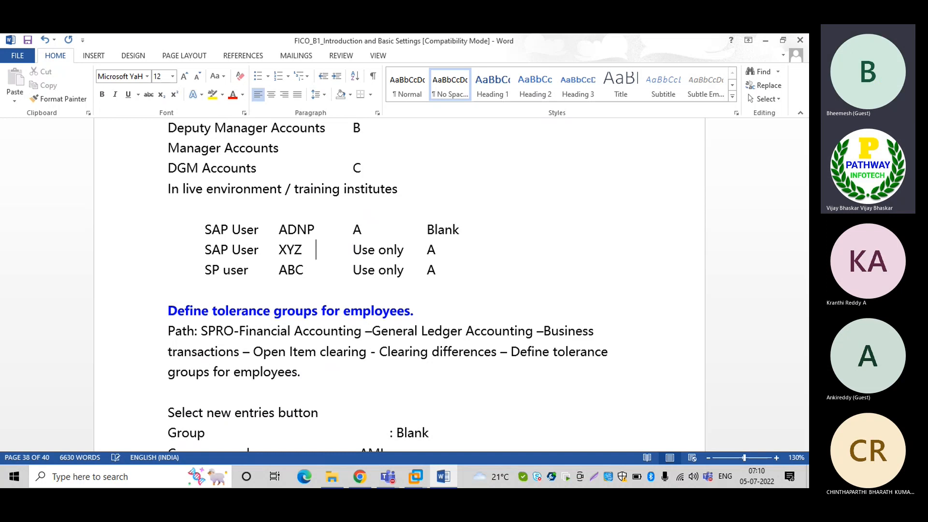
Replace XYZ with ADNG in the second SAP User line above the Define tolerance groups for employees heading
key(BackSpace)
key(BackSpace)
key(BackSpace)
key(BackSpace)
text(A)
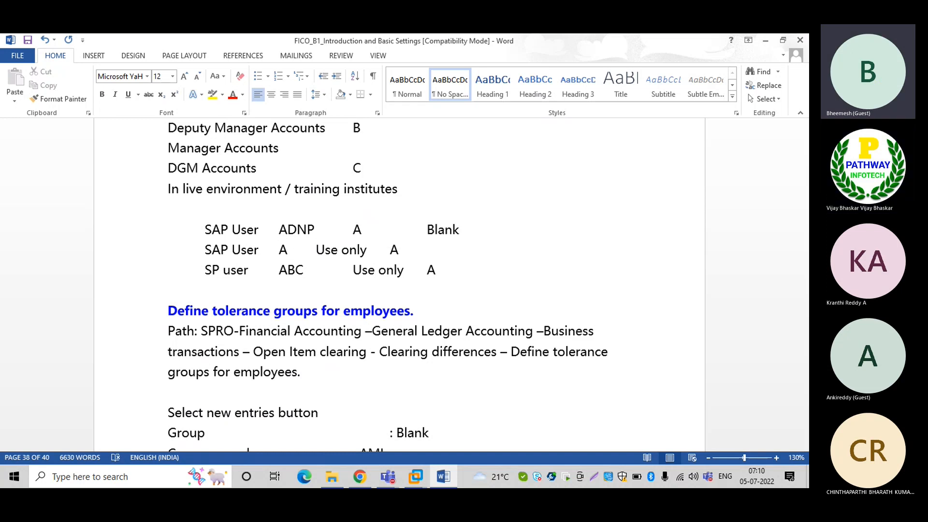
text(DNG)
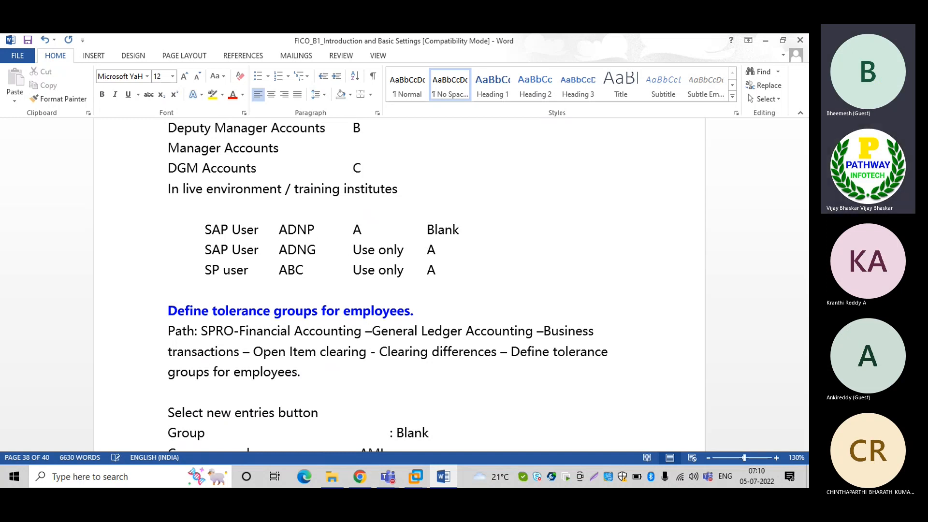
Replace ABC with ADNM in the SP user line, keeping its columns aligned, and save the document
key(Down)
key(BackSpace)
key(BackSpace)
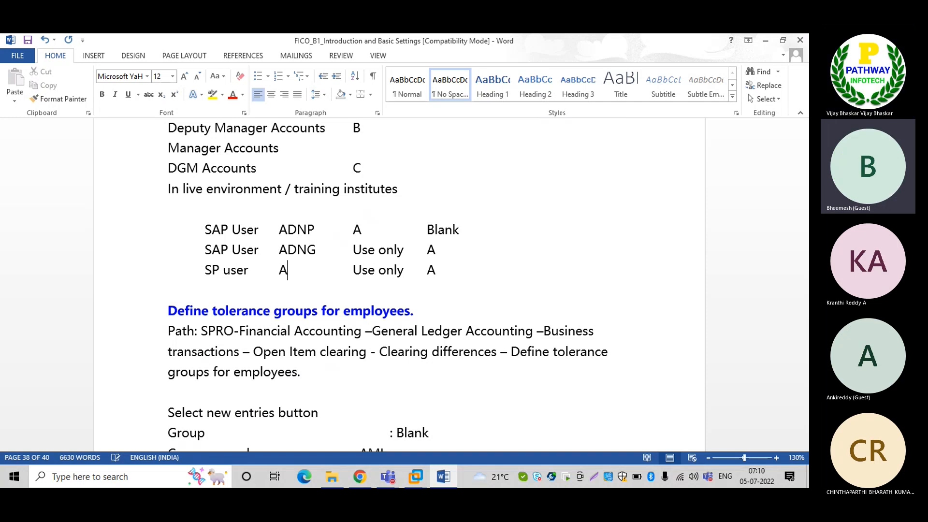
text(DNM)
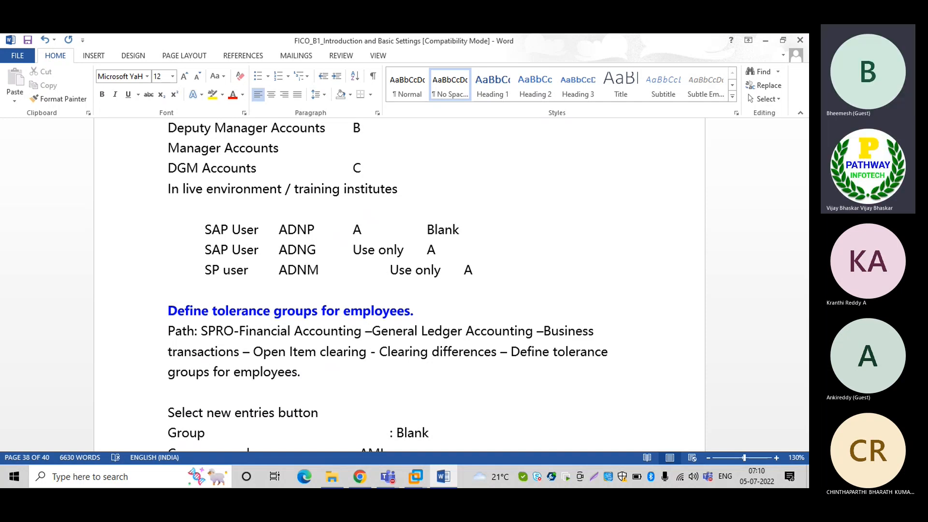
key(Delete)
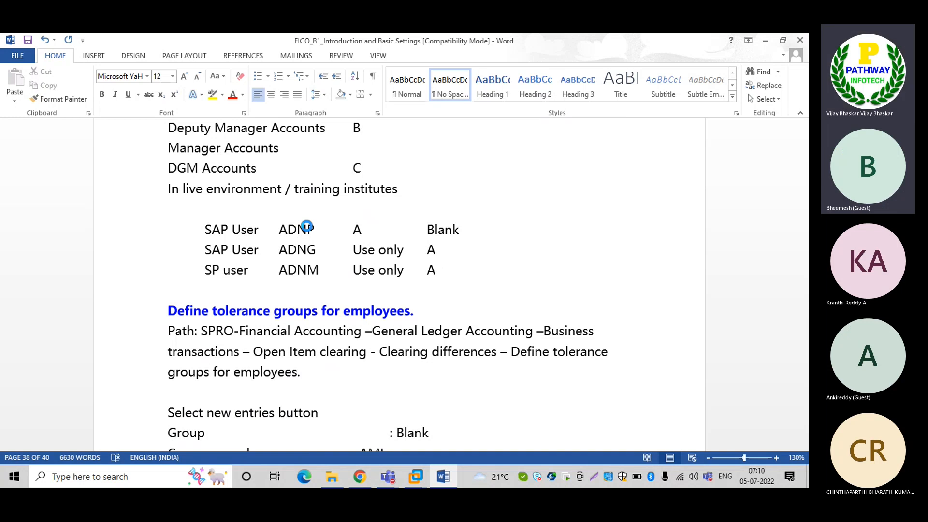
key(ctrl+s)
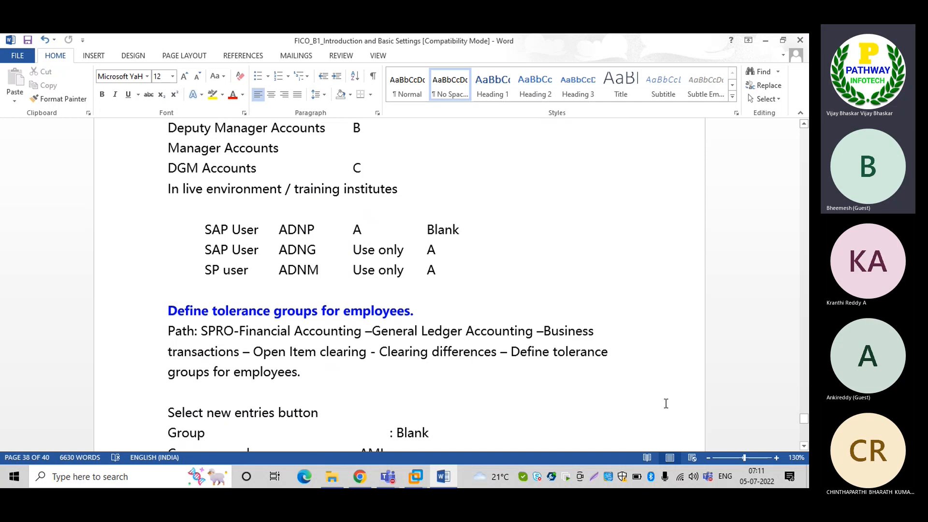
Switch to SAP, return to the IMG structure and collapse the open nodes up to Financial Accounting Global Settings
click(804, 446)
click(805, 446)
click(804, 446)
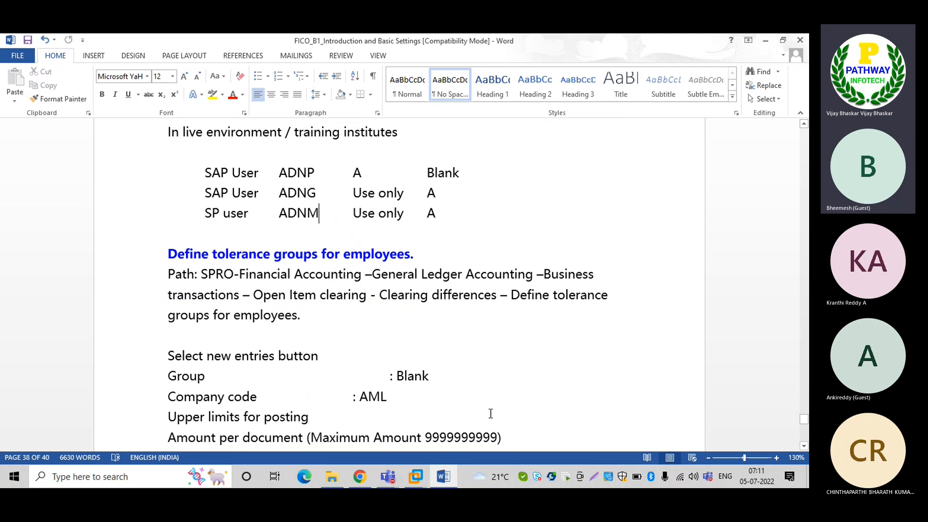
mouse_move(411, 479)
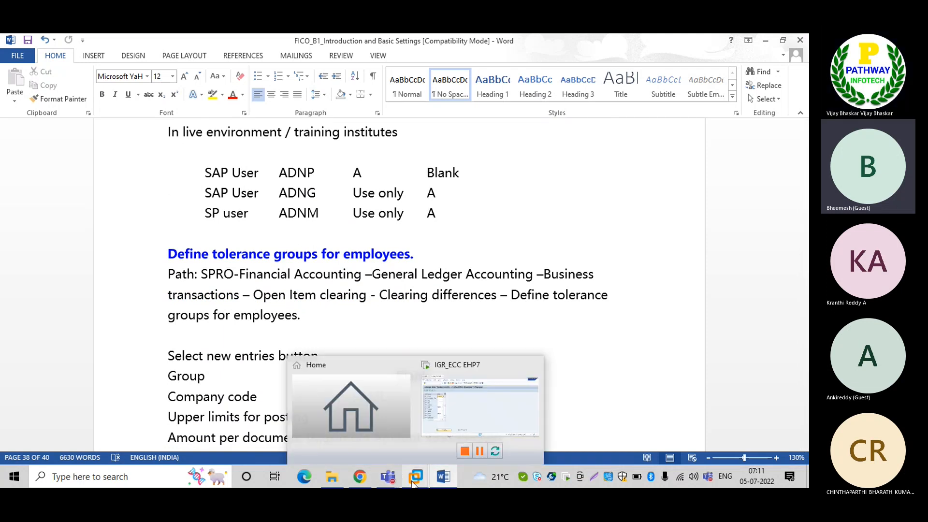
click(449, 422)
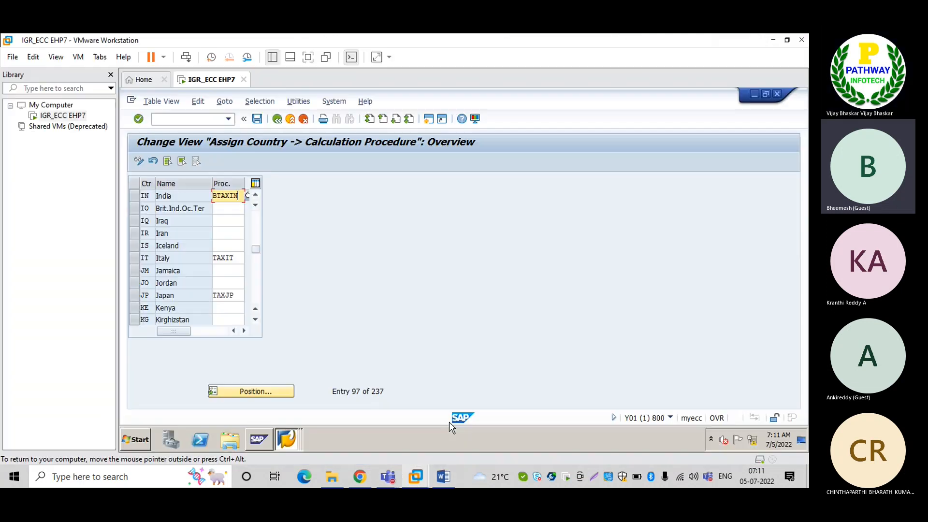
click(277, 119)
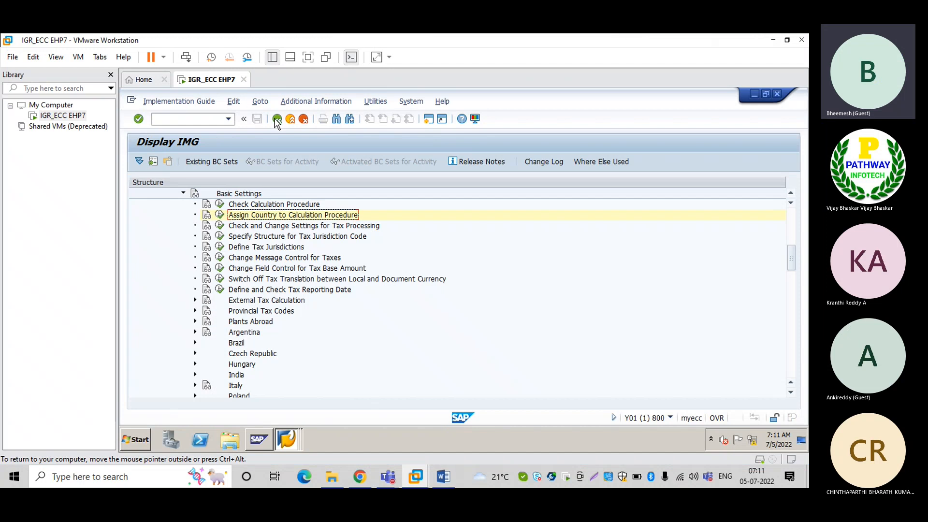
click(184, 194)
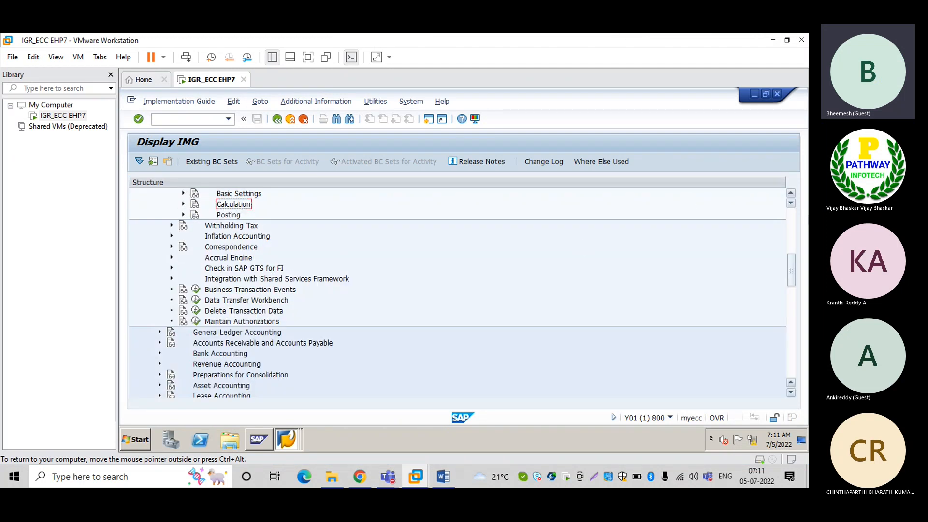
scroll(791, 203, up, 3)
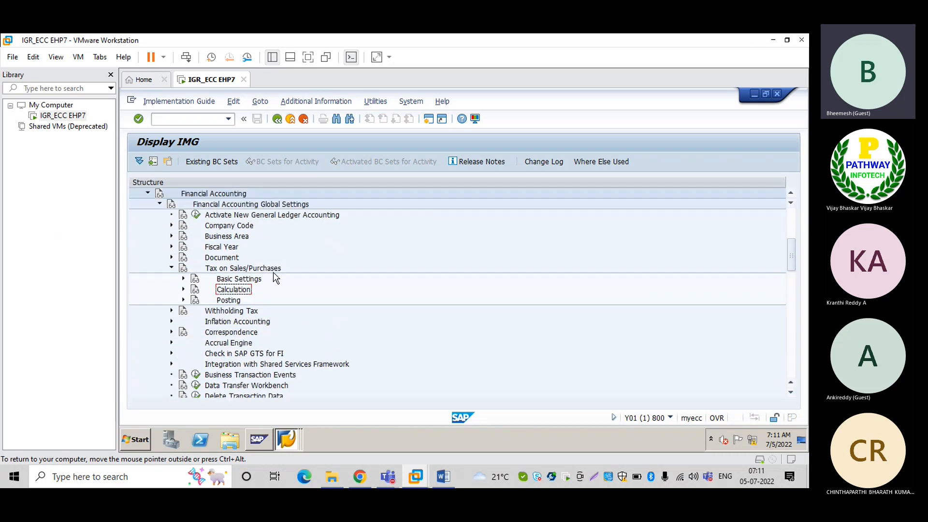
click(172, 267)
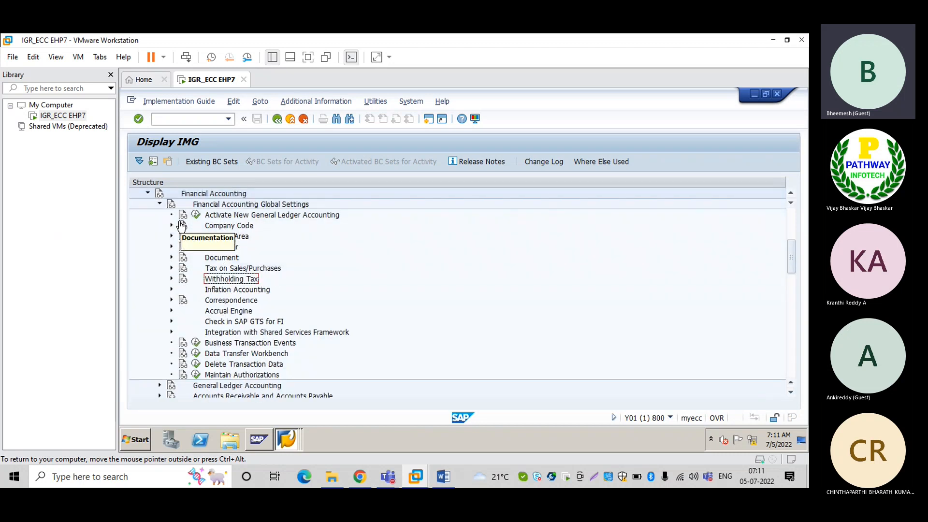
click(160, 204)
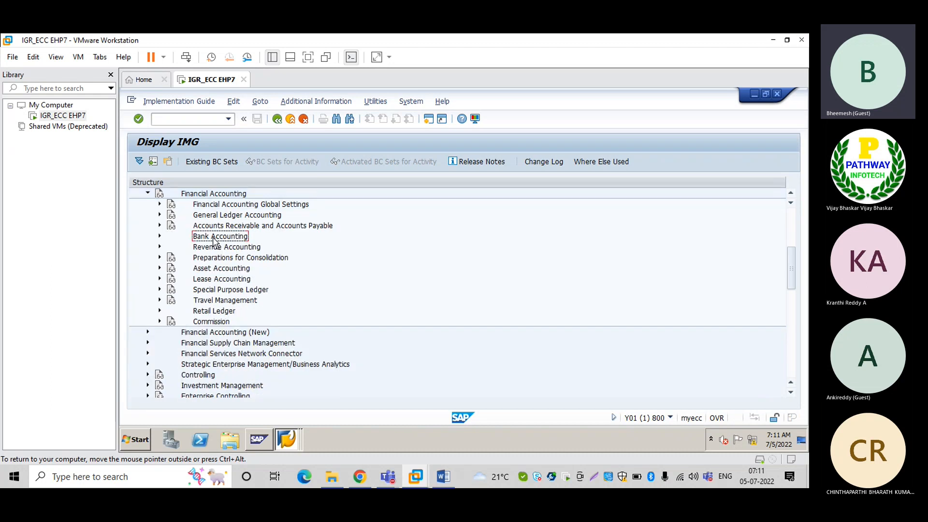
Expand General Ledger Accounting and its Business Transactions node in the IMG structure
click(211, 220)
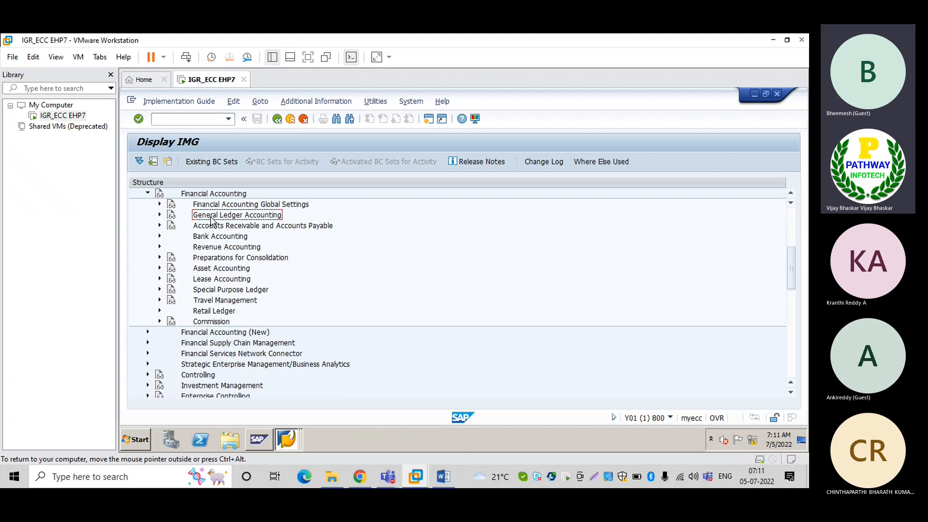
key(Right)
key(Down)
key(Down)
key(Right)
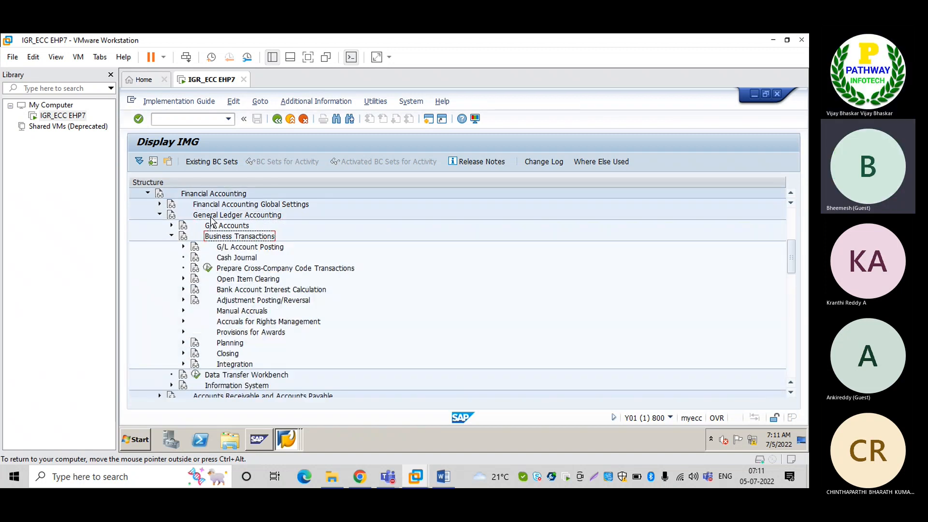
key(Down)
key(Right)
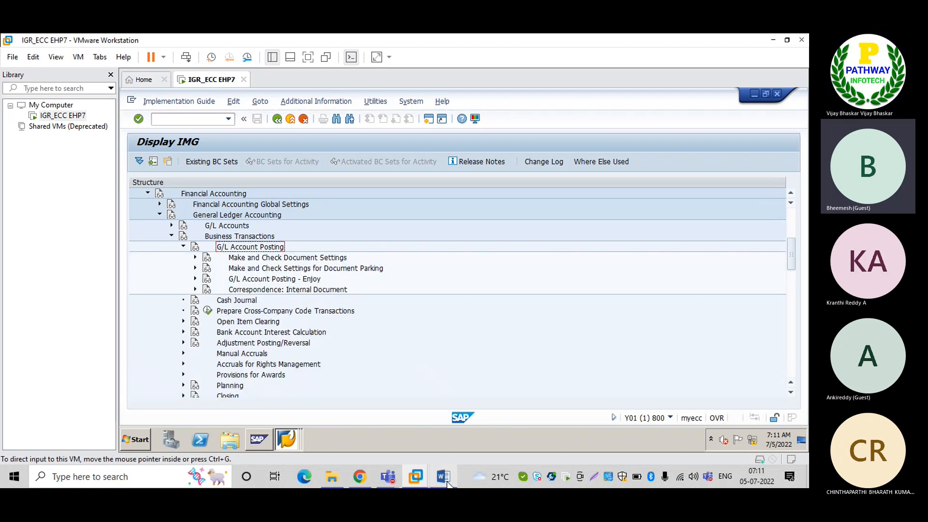
Check the configuration path in the Word notes, then in SAP collapse G/L Account Posting and expand Open Item Clearing
click(443, 477)
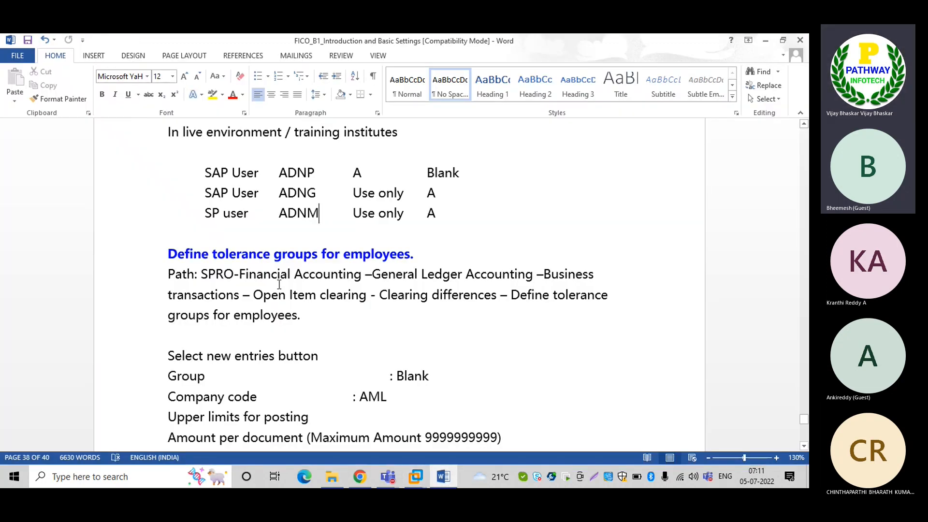
key(alt+Tab)
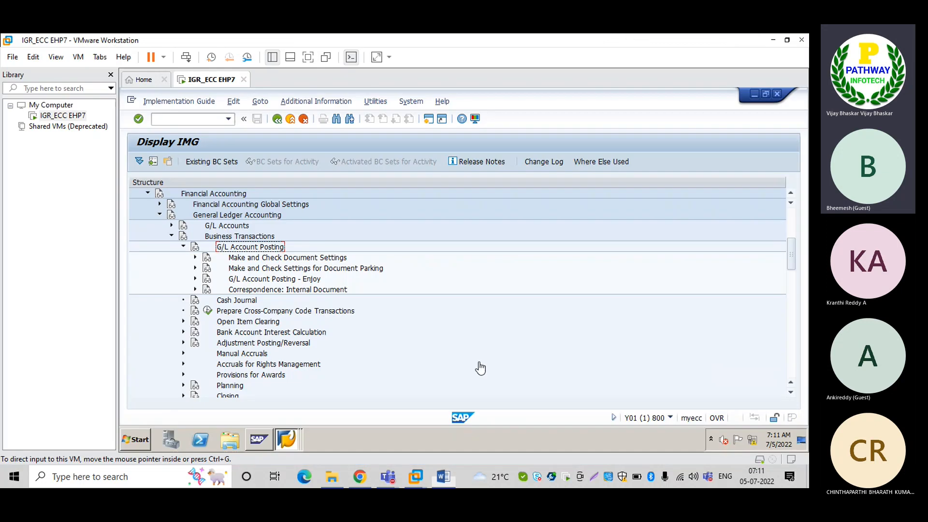
click(183, 247)
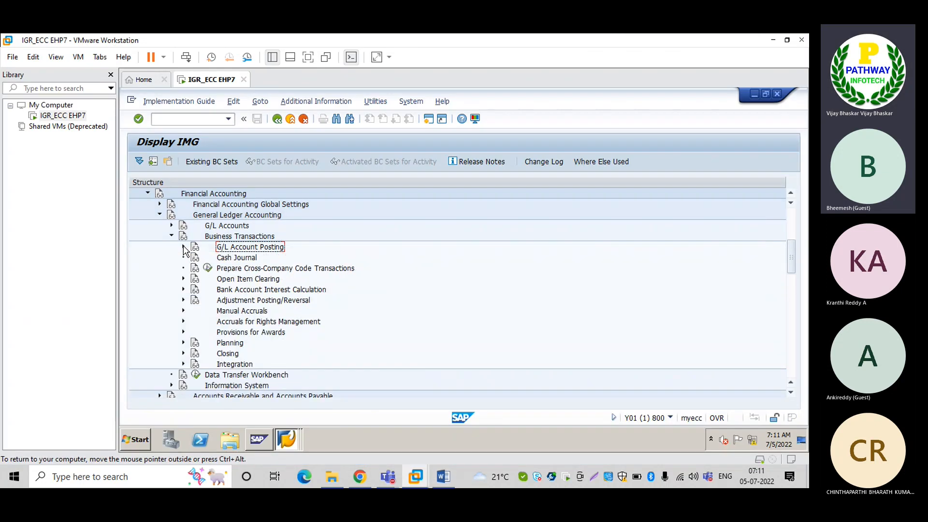
key(Up)
key(Down)
key(Down)
key(Down)
key(Down)
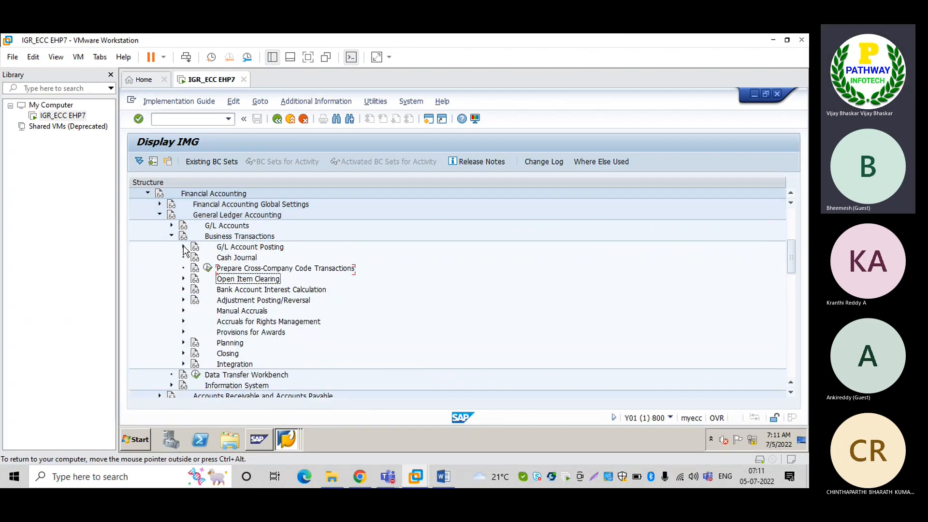
key(Right)
Expand Clearing Differences under Open Item Clearing and open Define Tolerance Groups for G/L Accounts
key(Down)
key(Down)
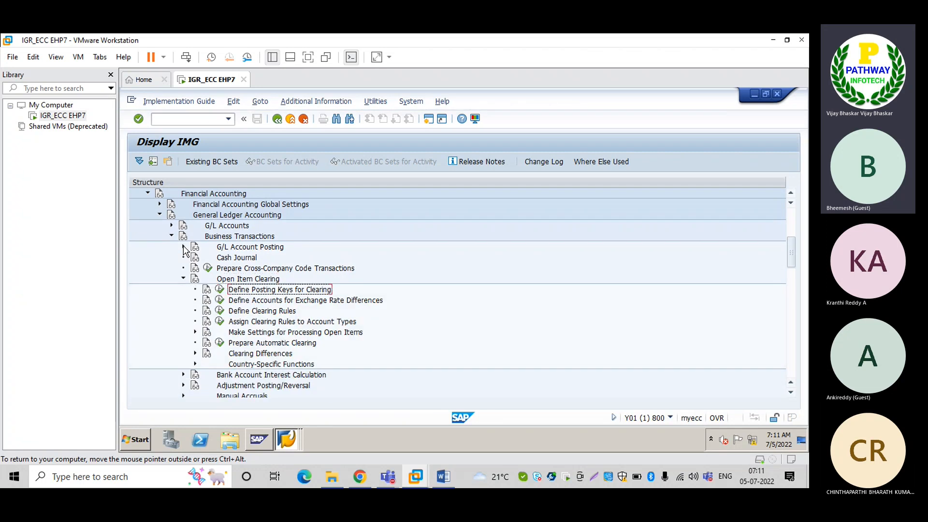
key(Down)
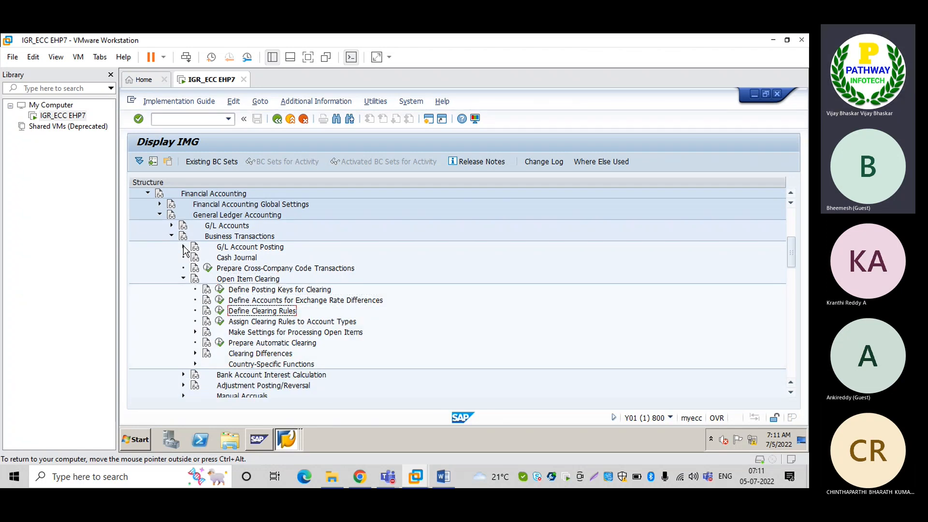
key(Down)
key(Down)
key(Down)
key(Down)
key(Right)
key(Down)
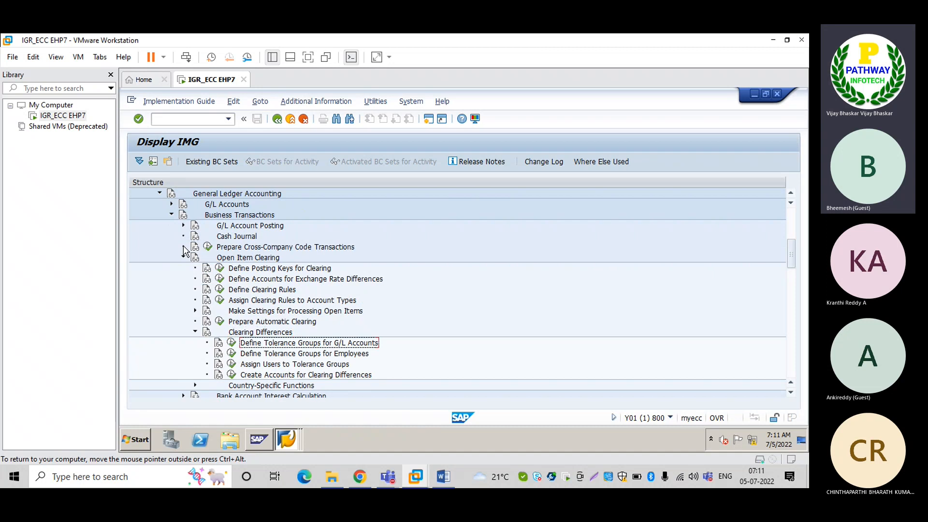
click(231, 345)
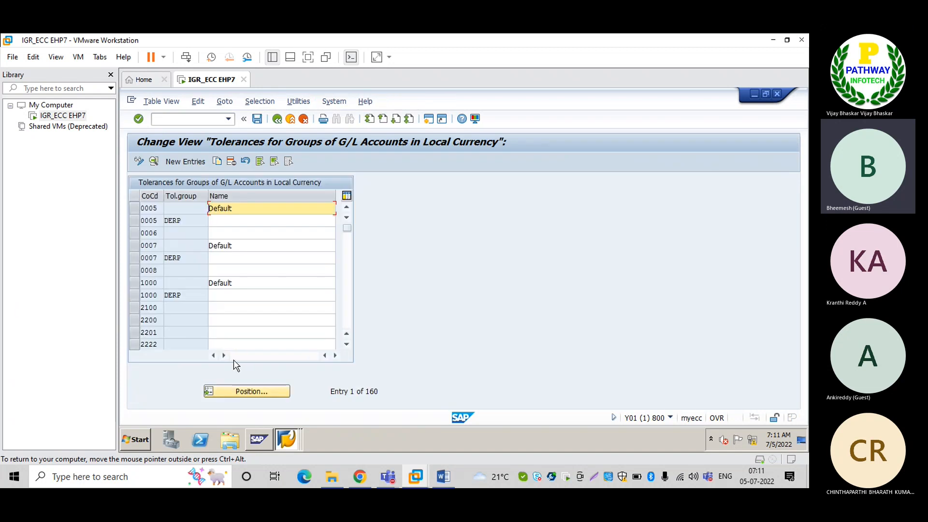
Create a new G/L tolerance entry for company code ADNP with the tolerance group left blank
click(187, 162)
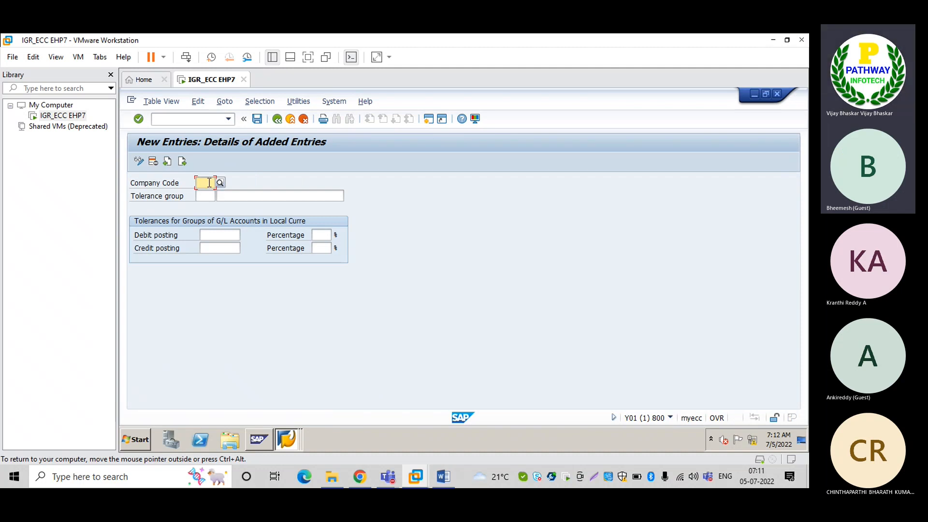
text(ADNP)
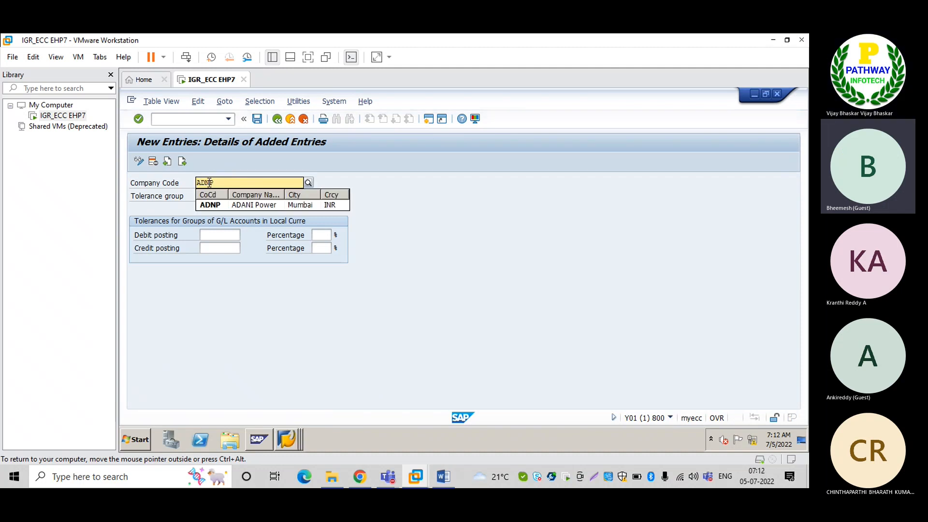
click(209, 204)
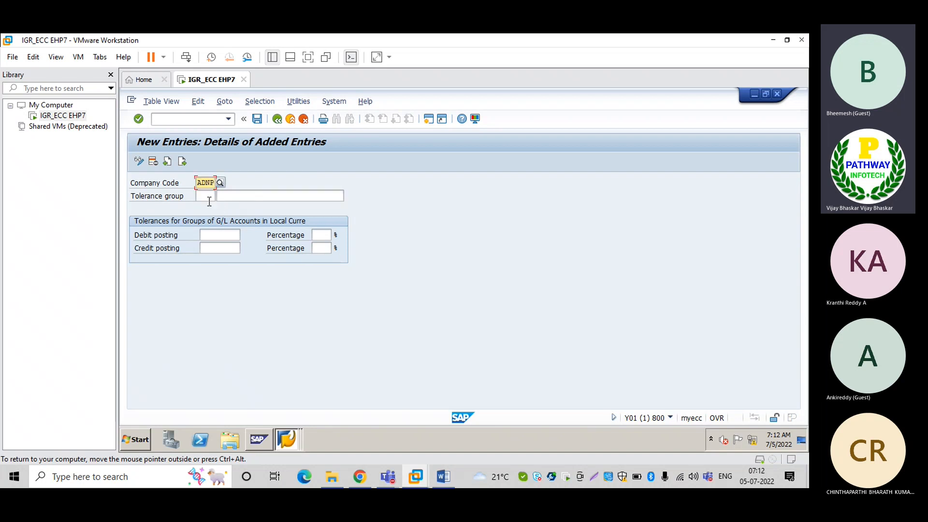
click(206, 198)
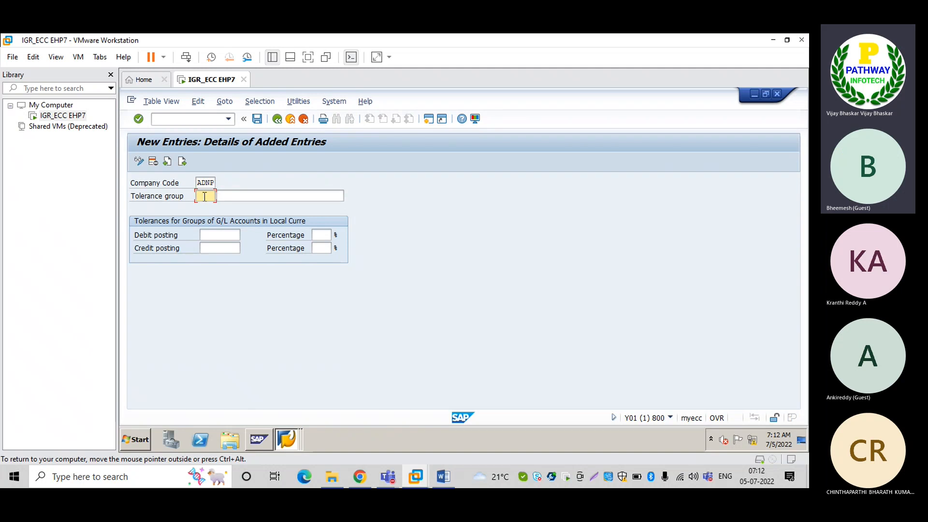
Enter TG of ADNI as the description of the blank tolerance group
click(241, 196)
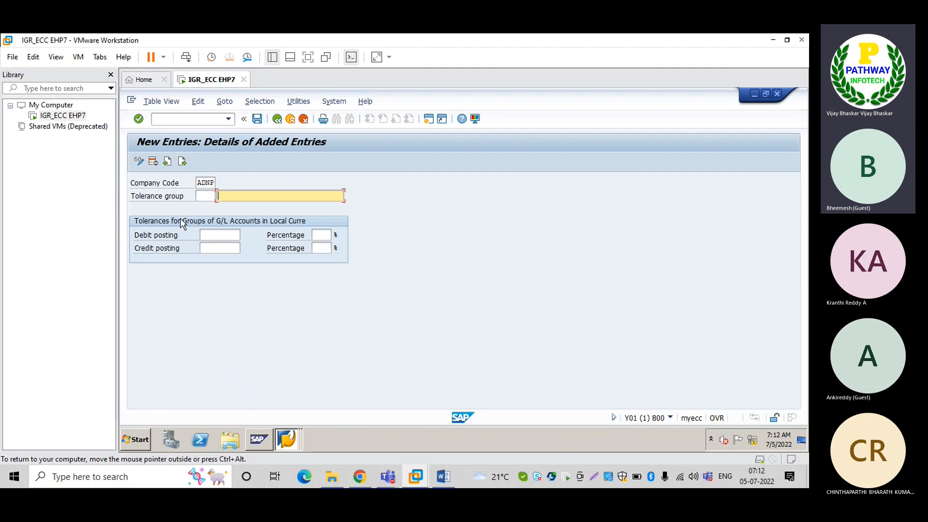
text(T)
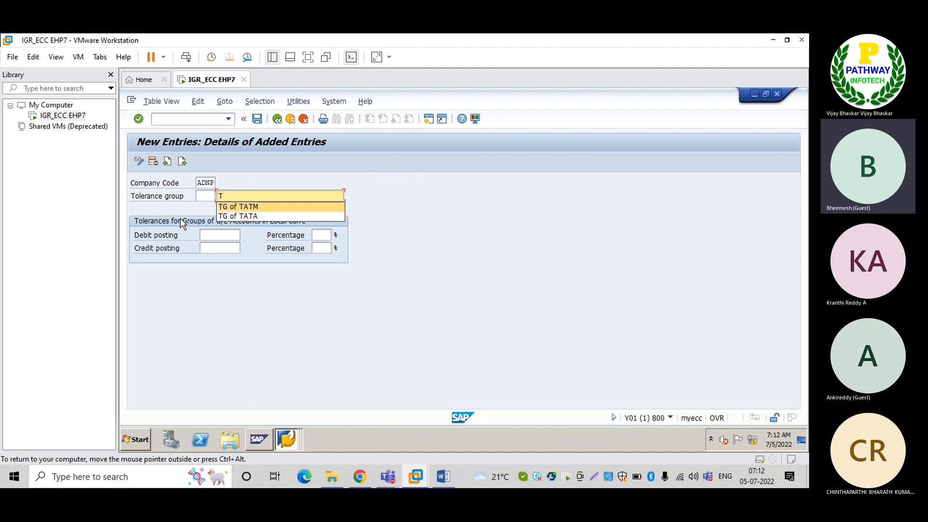
key(Return)
key(BackSpace)
key(BackSpace)
key(BackSpace)
key(BackSpace)
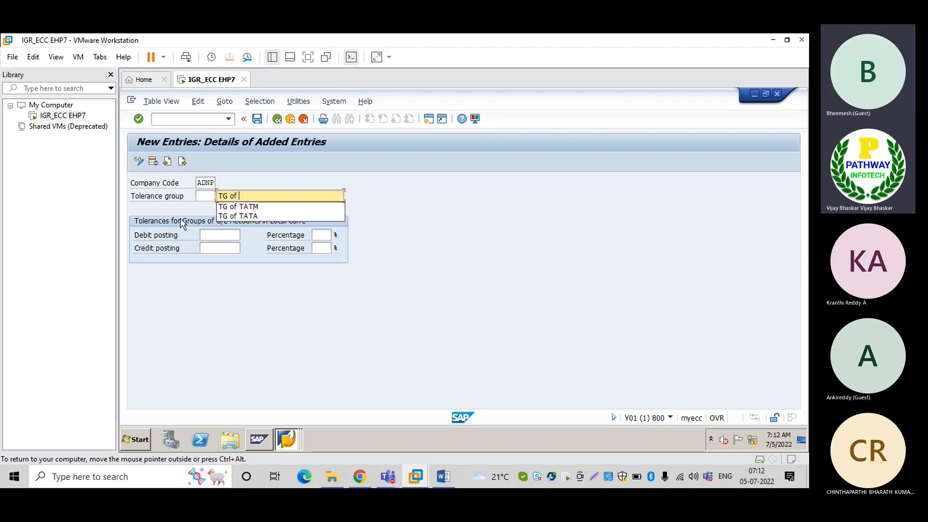
text(ADNI)
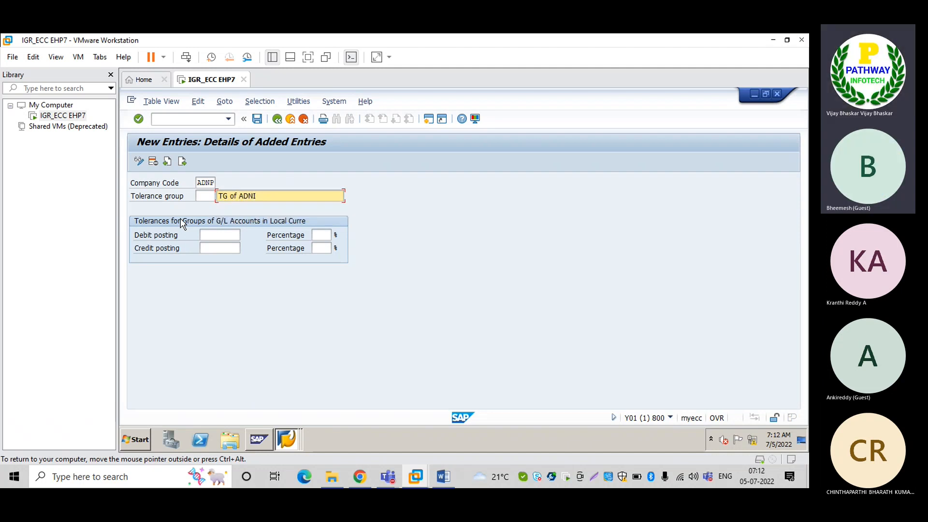
Enter debit and credit posting tolerances of 999999 each, with a percentage of 2 for both
click(224, 237)
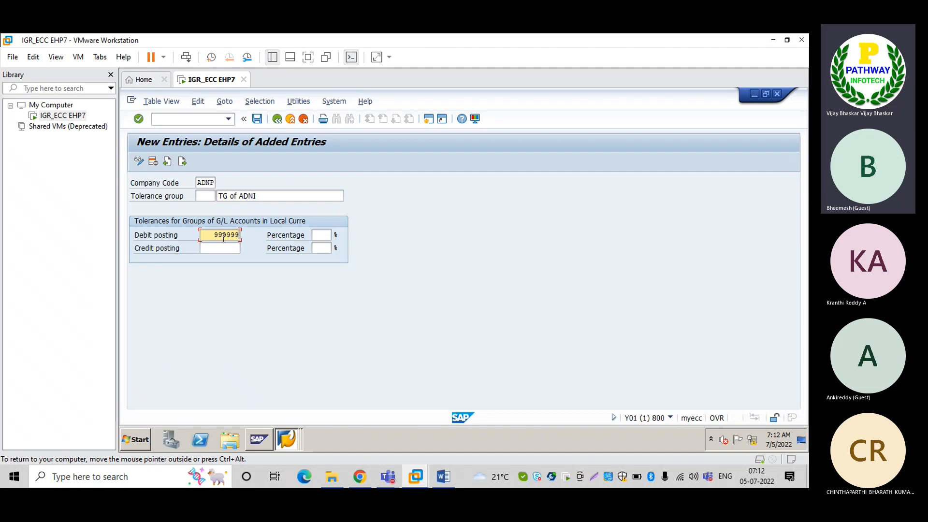
click(323, 234)
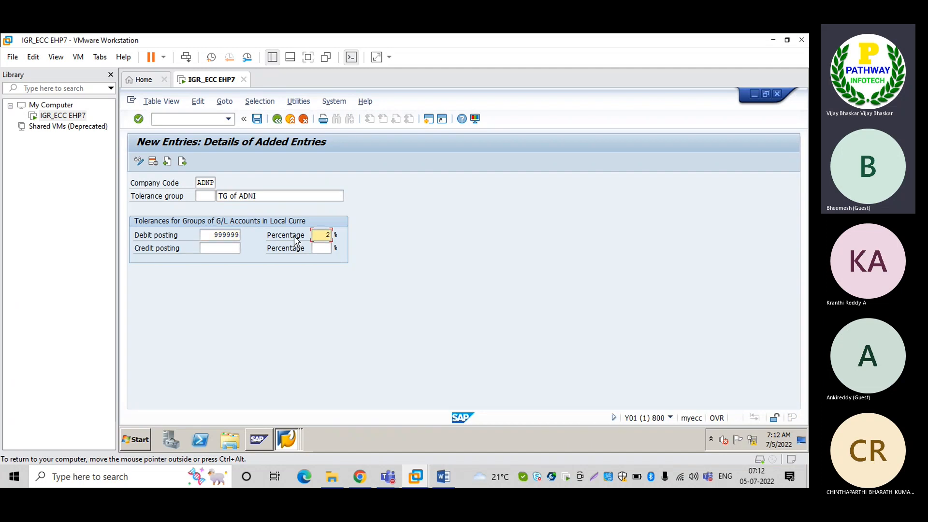
click(220, 249)
text(999999)
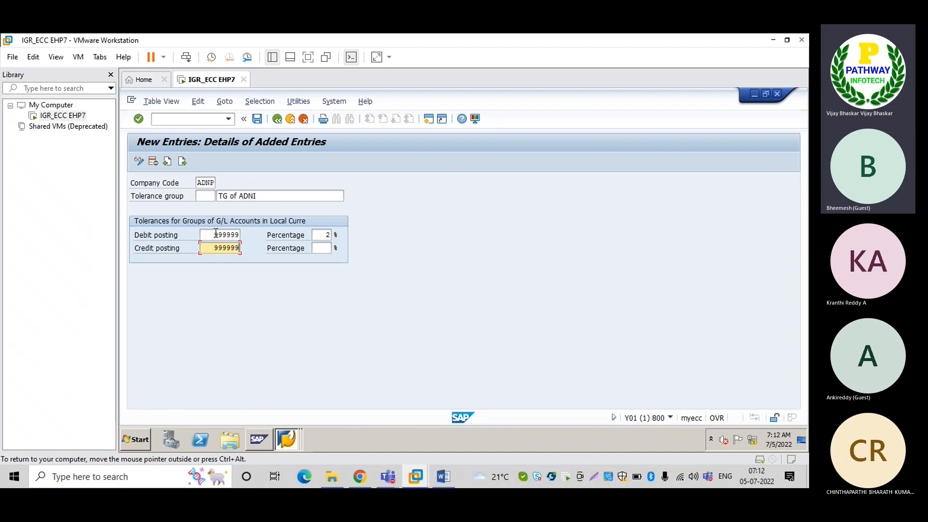
click(328, 249)
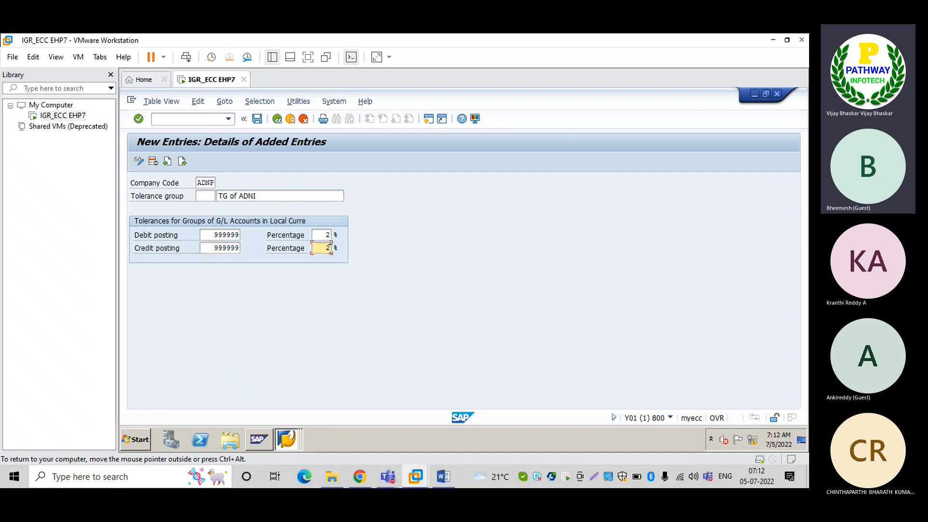
text(2)
key(Return)
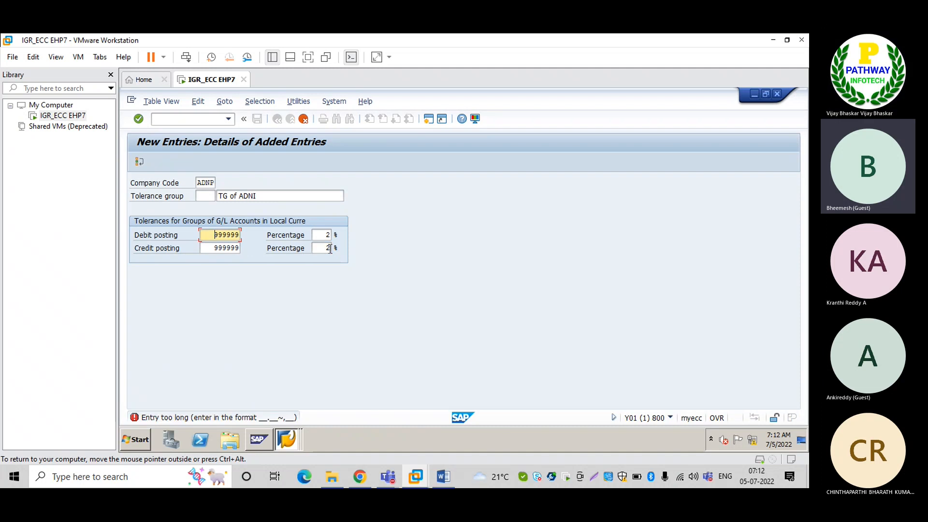
Shorten the debit and credit posting amounts to 99999 and save the entry in the FI Basic Settings of ADANI Group request
key(Delete)
key(Down)
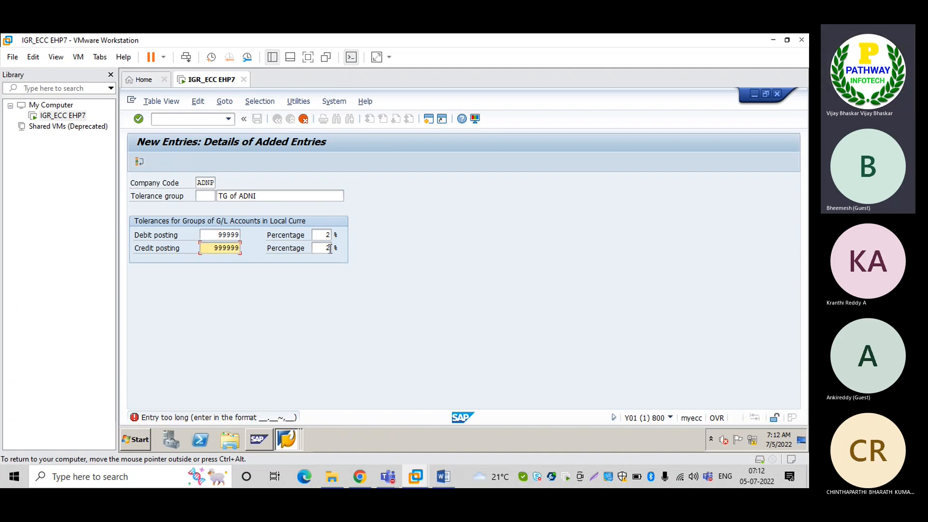
key(Return)
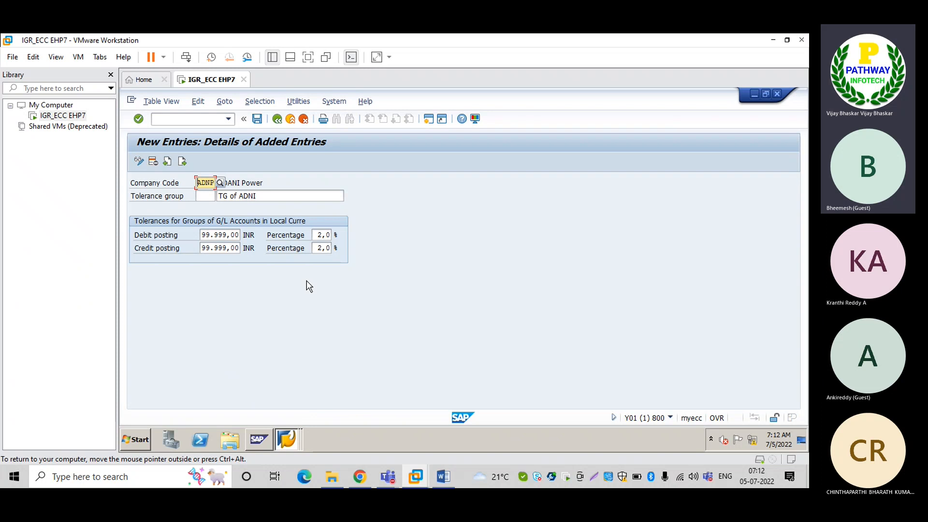
key(ctrl+s)
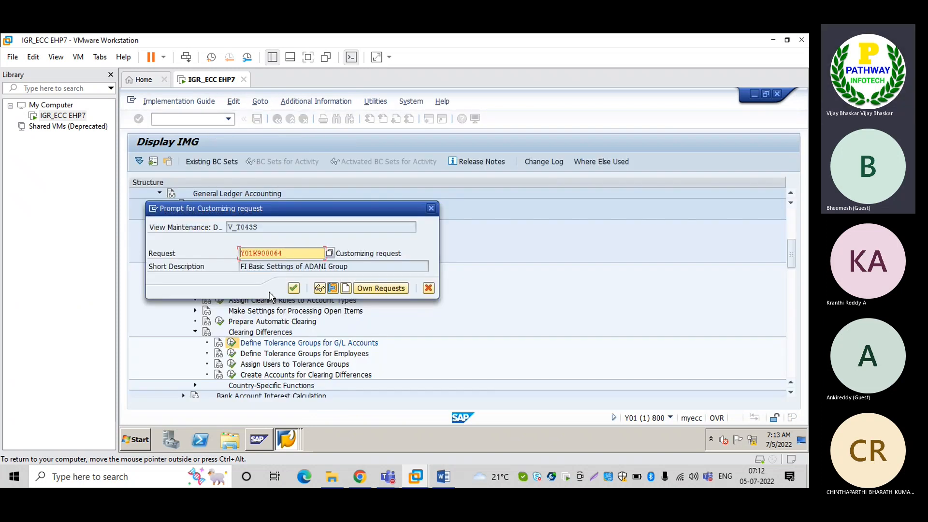
key(Return)
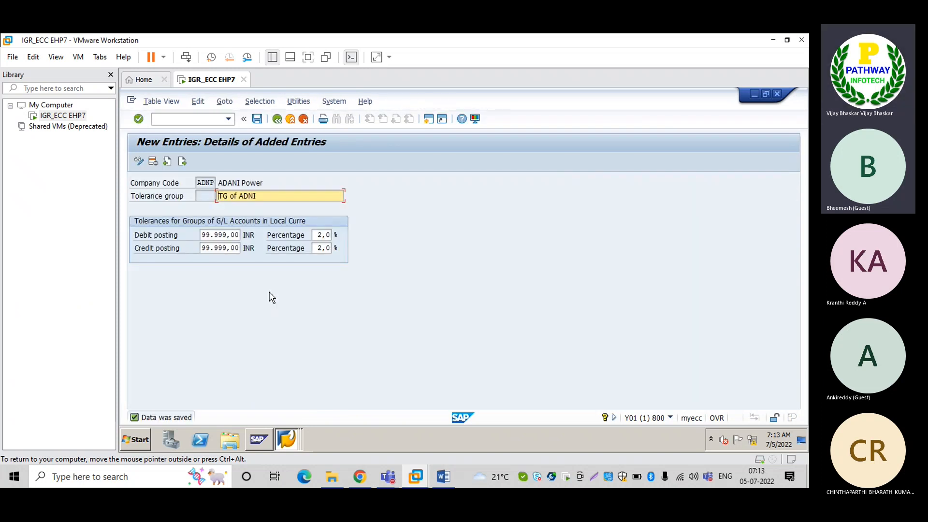
Return to the implementation guide and open Define Tolerance Groups for Employees under Clearing Differences
click(333, 230)
key(F3)
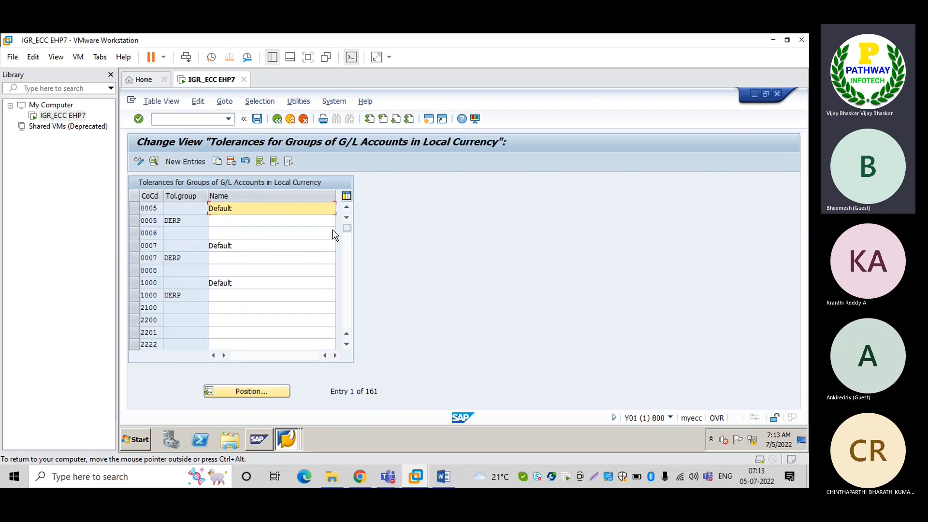
key(F3)
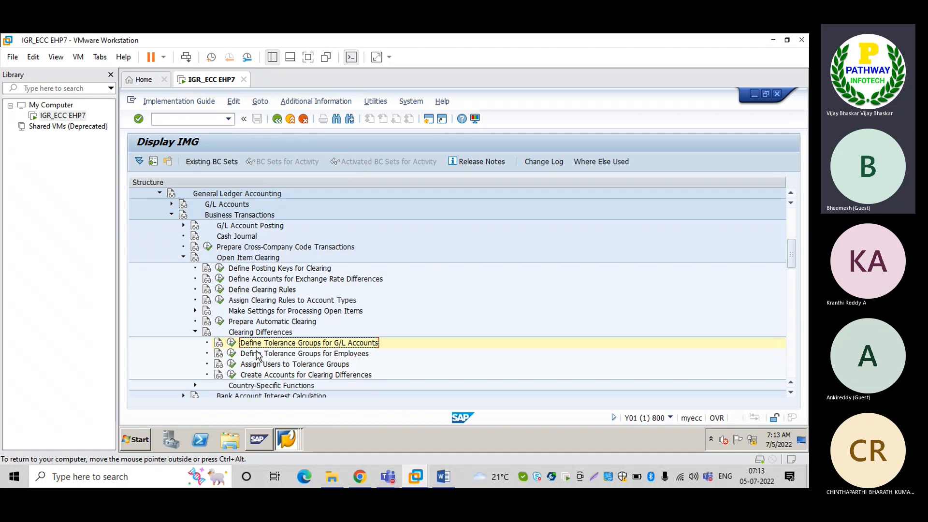
click(232, 357)
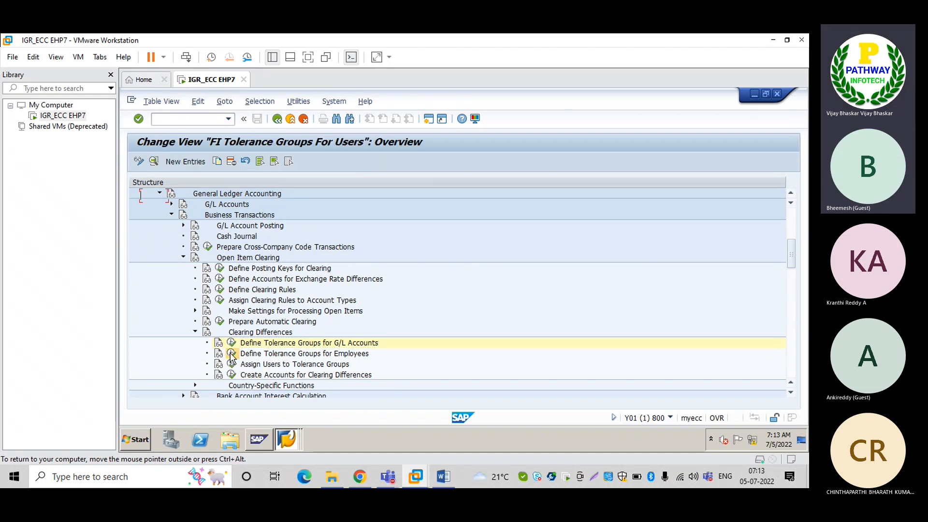
Create a new employee tolerance entry for company code ADNP with the group left blank
click(186, 162)
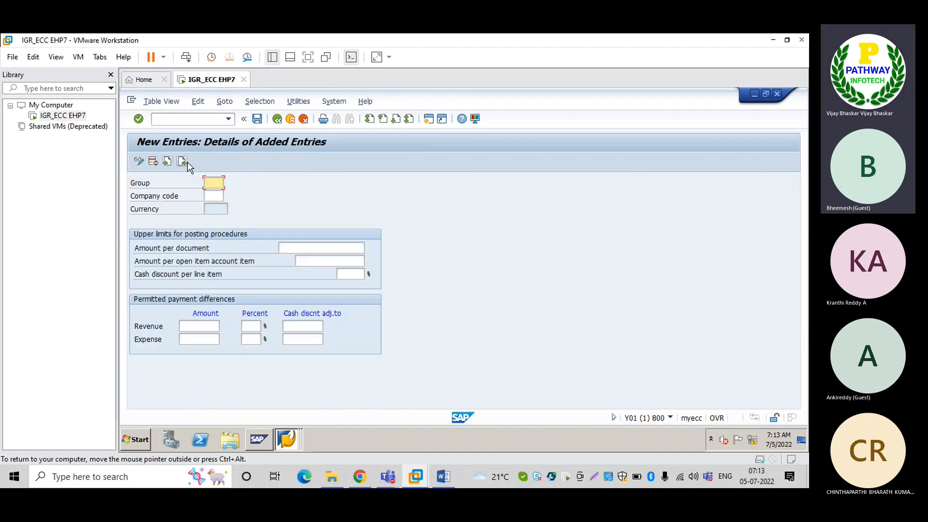
key(Tab)
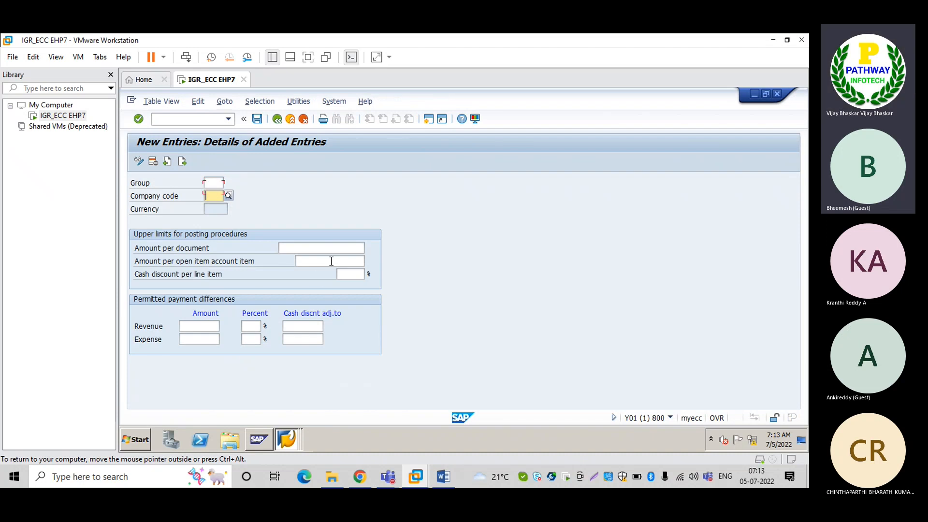
text(ADN)
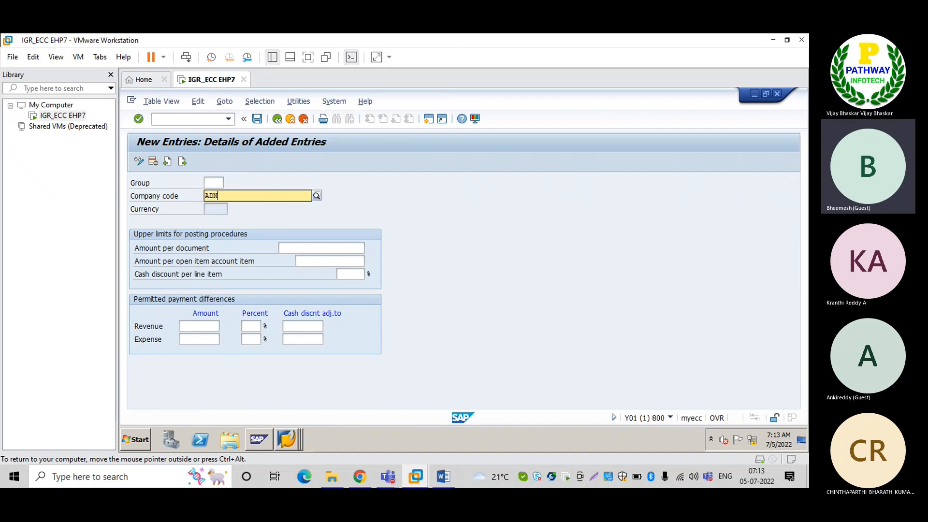
text(P)
key(Return)
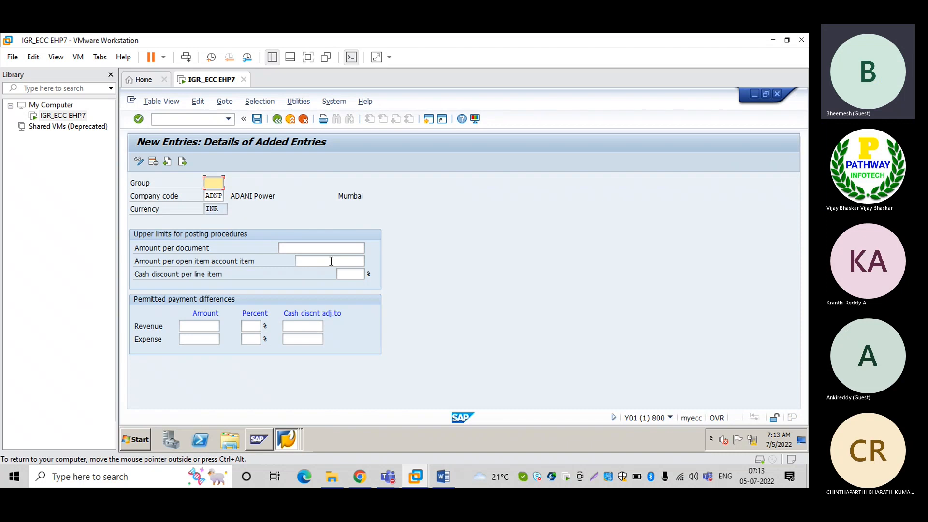
click(299, 245)
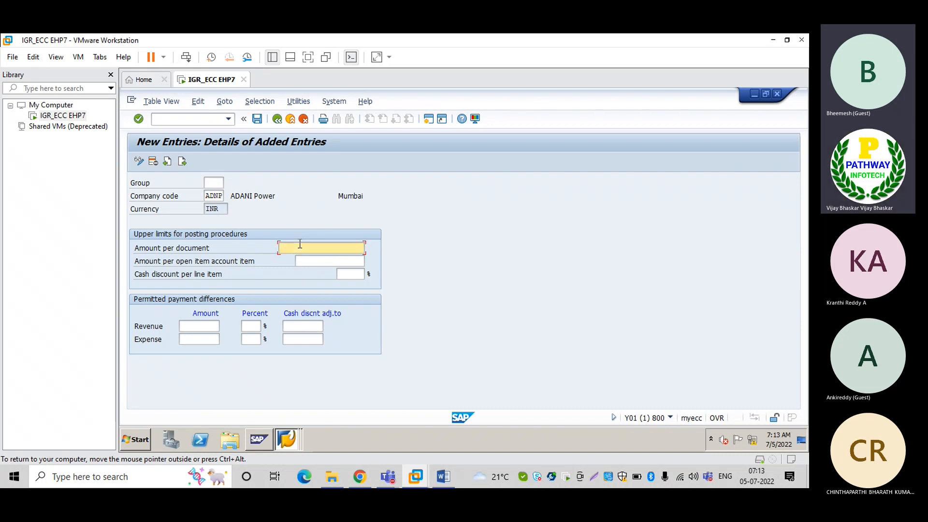
text(9999999999)
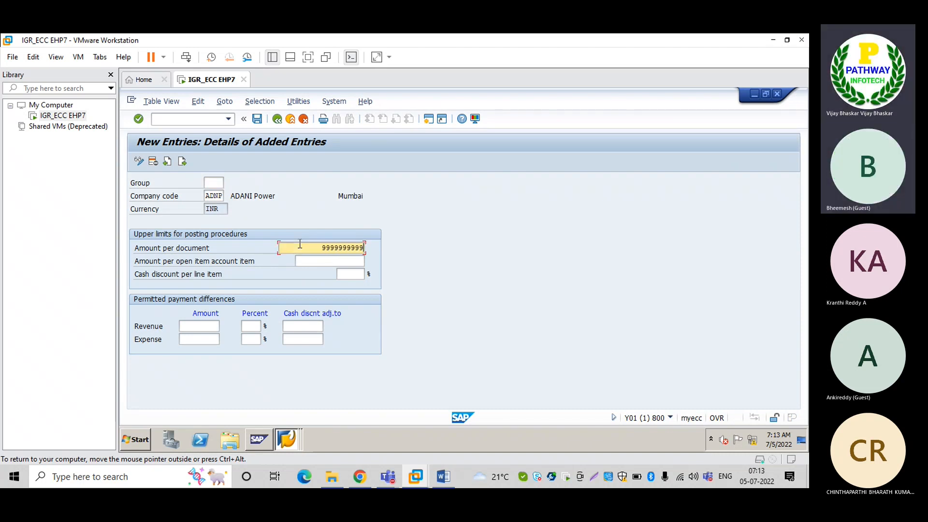
key(Tab)
text(999999999)
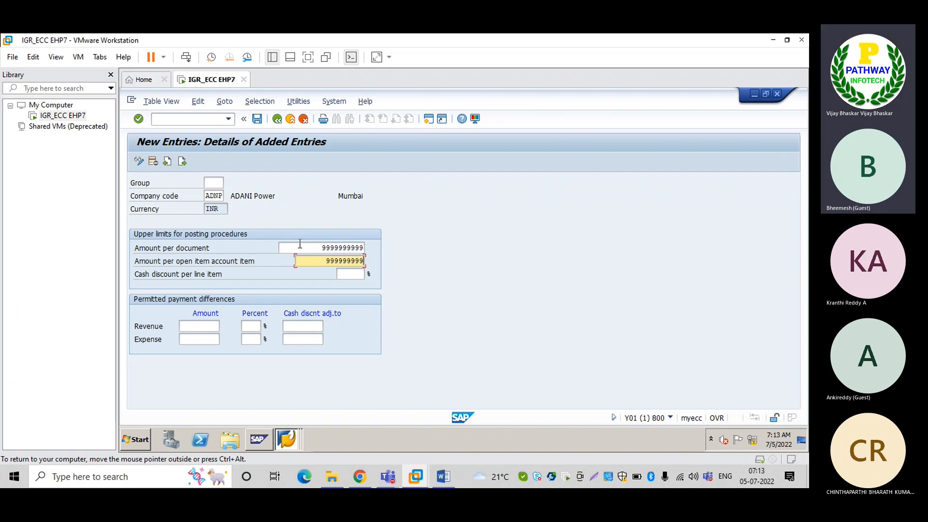
key(Tab)
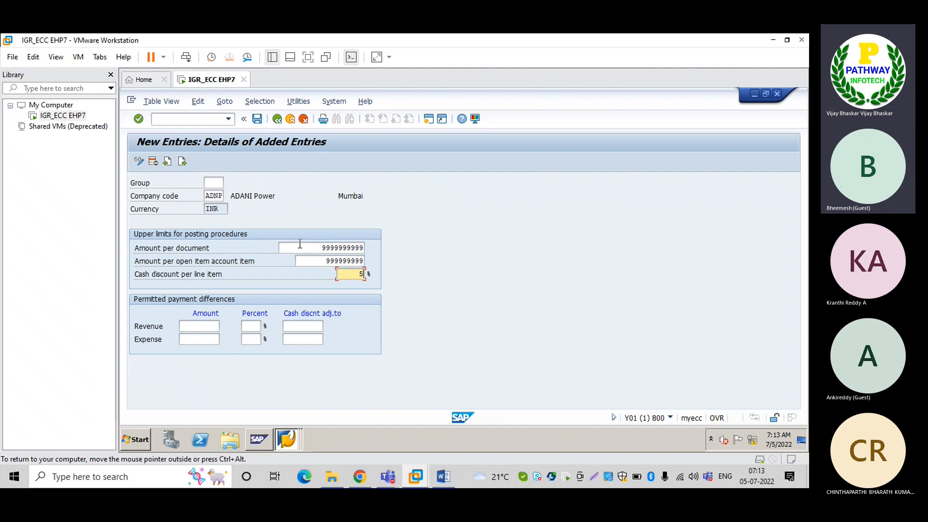
Save the employee tolerance entry in the FI Basic Settings of ADANI Group request and return to the overview
key(Return)
click(300, 246)
key(ctrl+s)
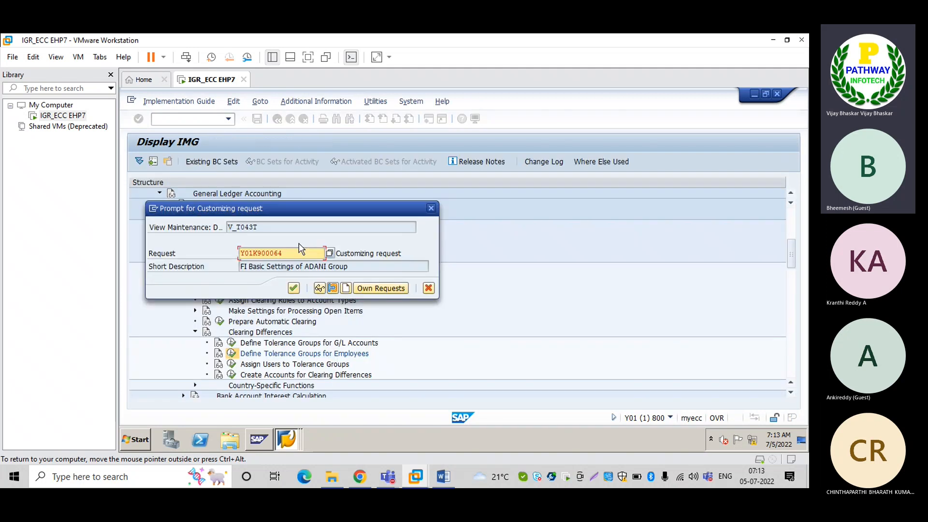
key(Return)
key(F3)
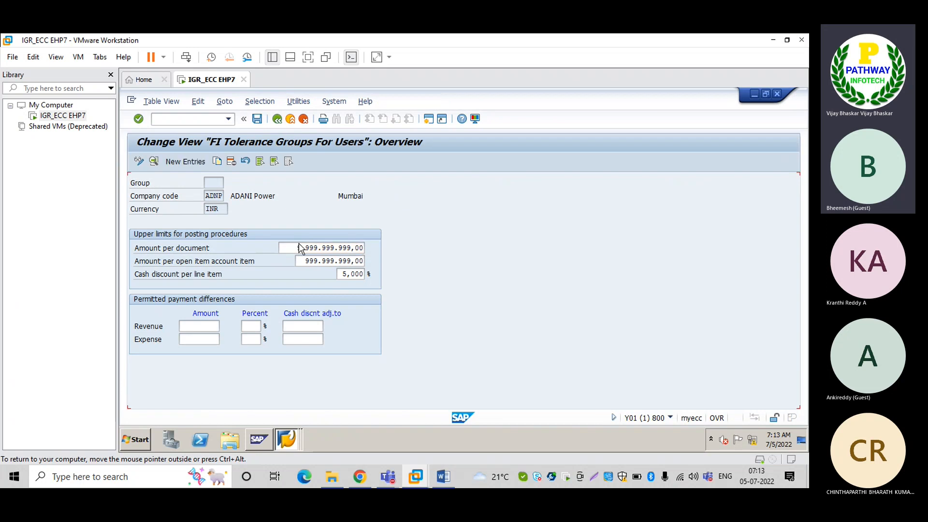
In the Word notes, replace company code AML with ADNP in the employee tolerance group section and save the document
click(441, 479)
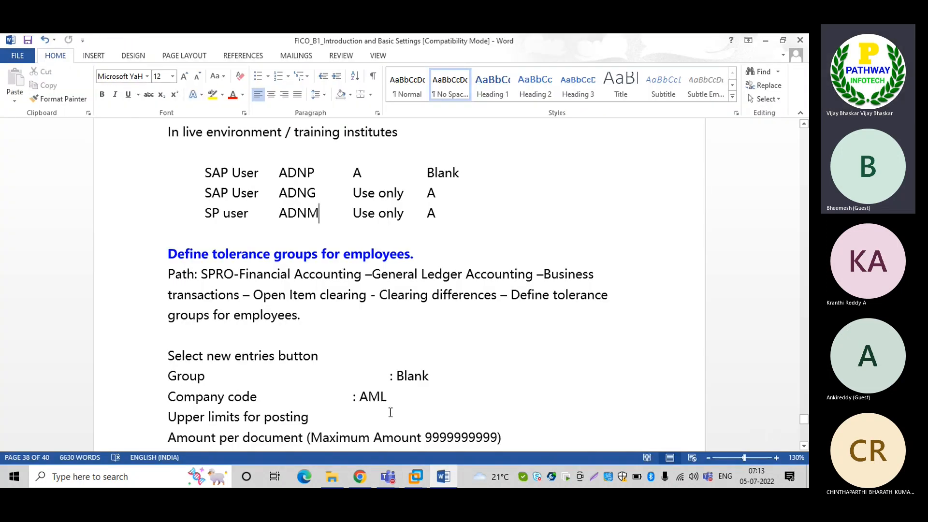
click(387, 397)
key(BackSpace)
key(BackSpace)
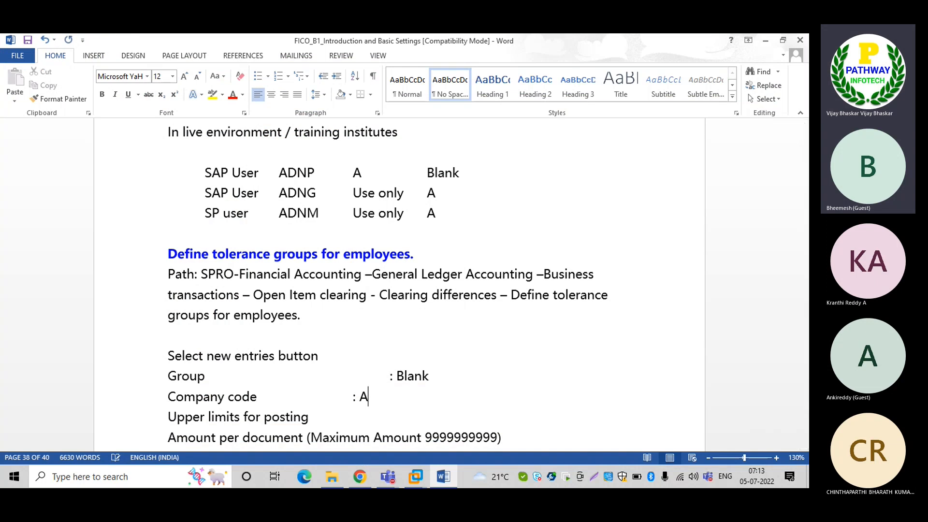
text(DNP)
key(ctrl+s)
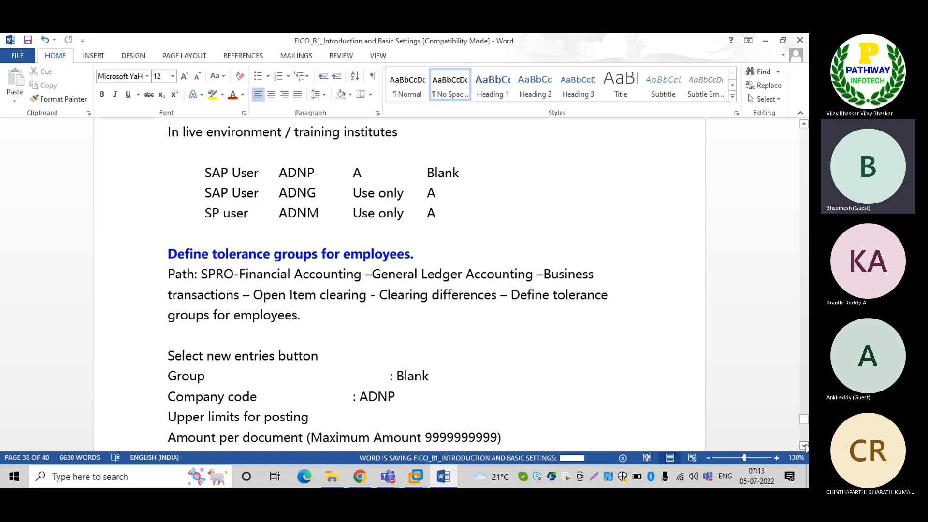
Check the Enter Global Parameters section in the Word notes and, back in SAP, start transaction OBY6
click(803, 447)
scroll(803, 449, down, 3)
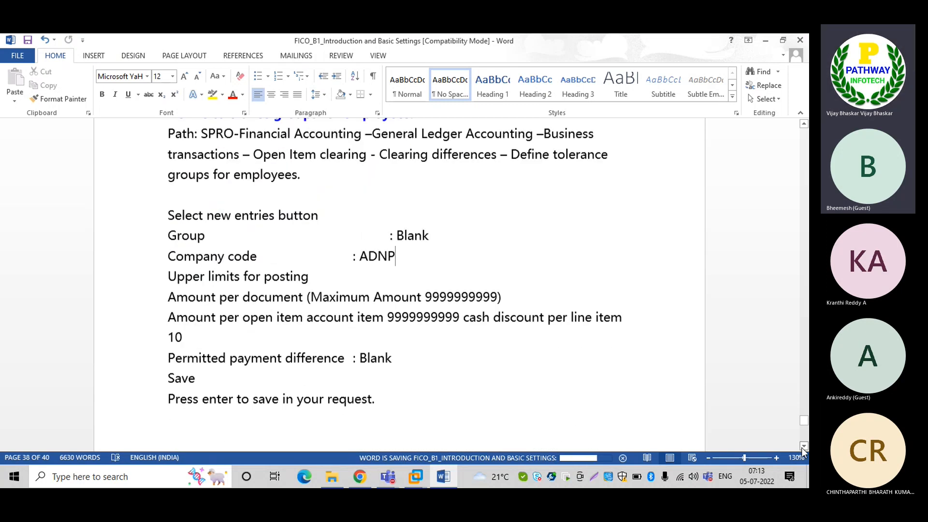
scroll(803, 448, down, 5)
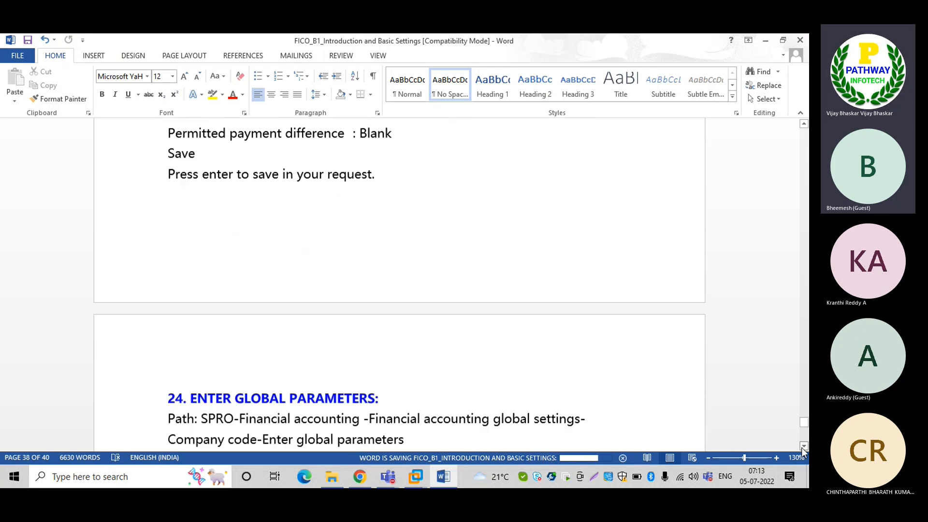
scroll(803, 449, down, 1)
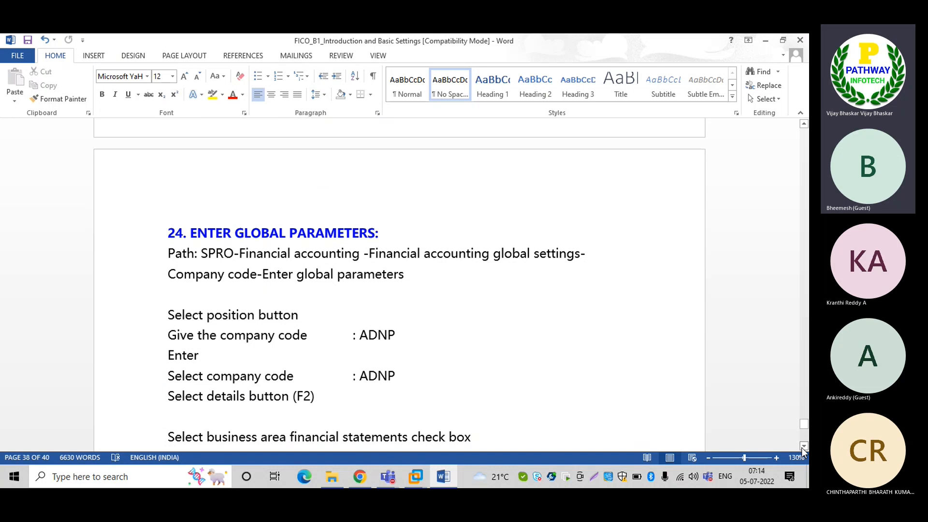
key(alt+Tab)
click(198, 120)
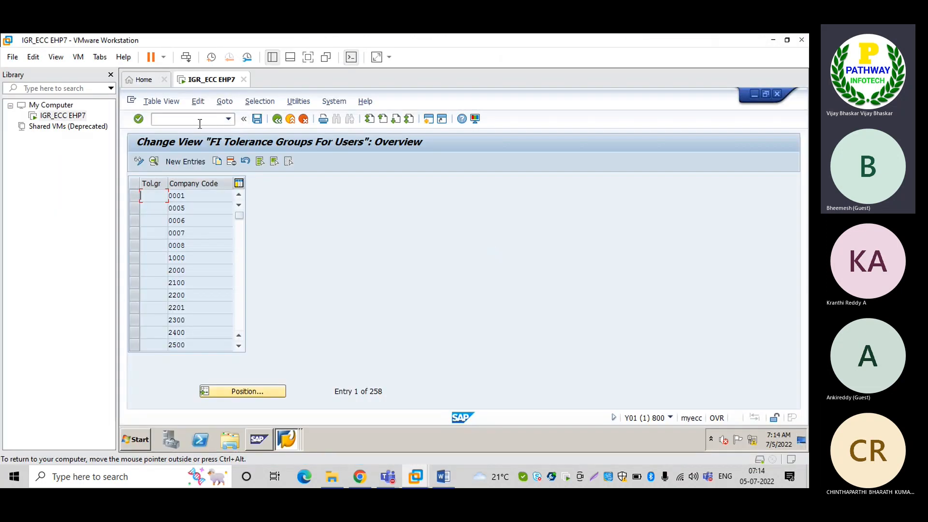
text(/noby6)
key(Return)
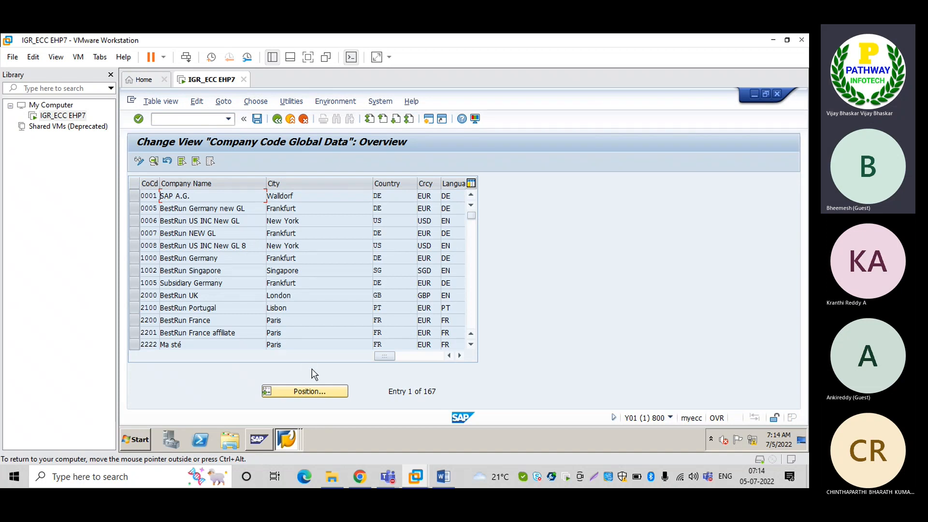
Position the company code global data list at company code ADNG
click(292, 393)
text(ADN)
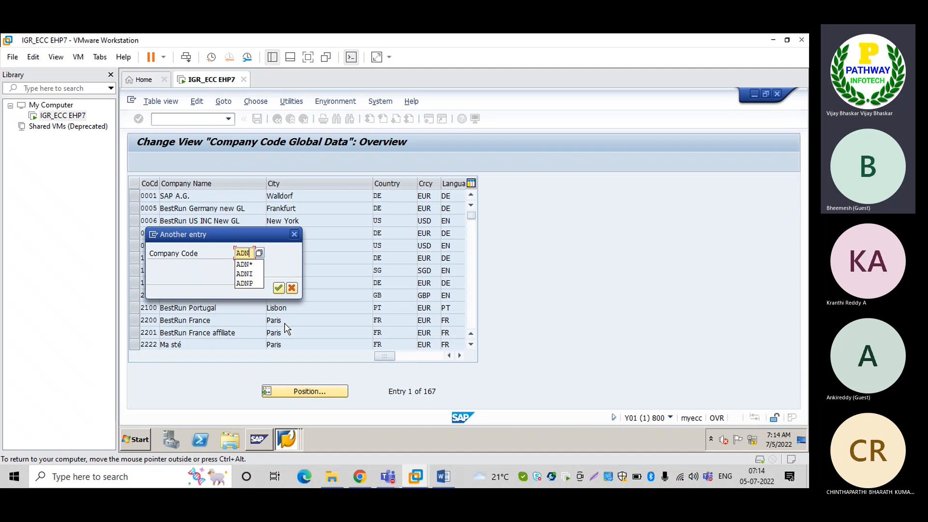
text(G)
key(Return)
key(Return)
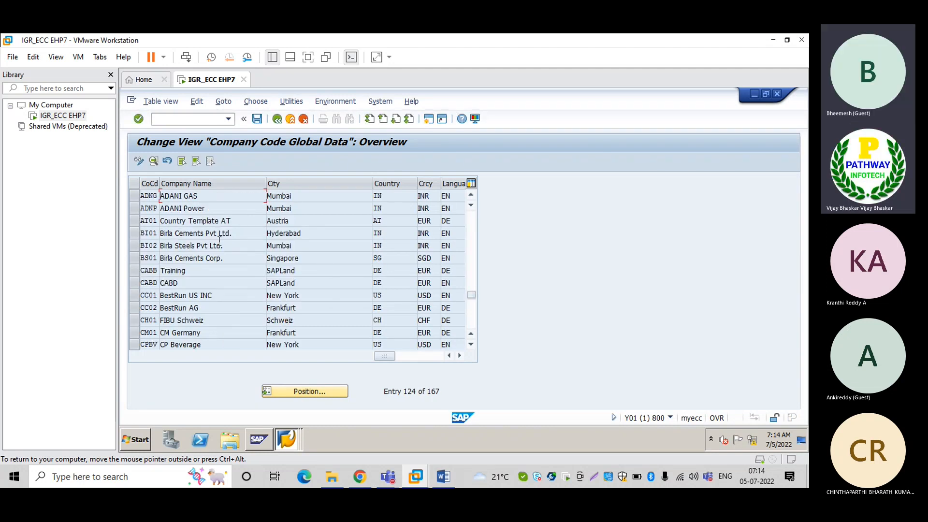
click(134, 196)
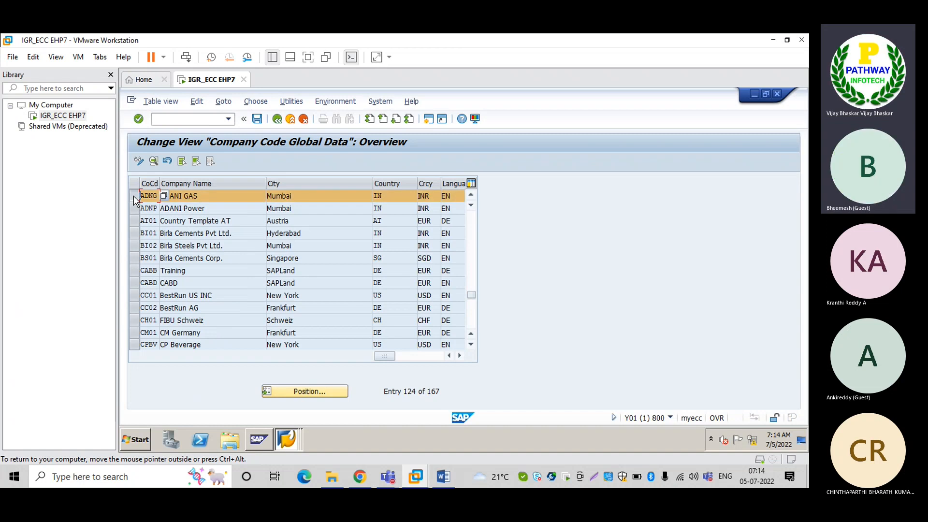
click(153, 162)
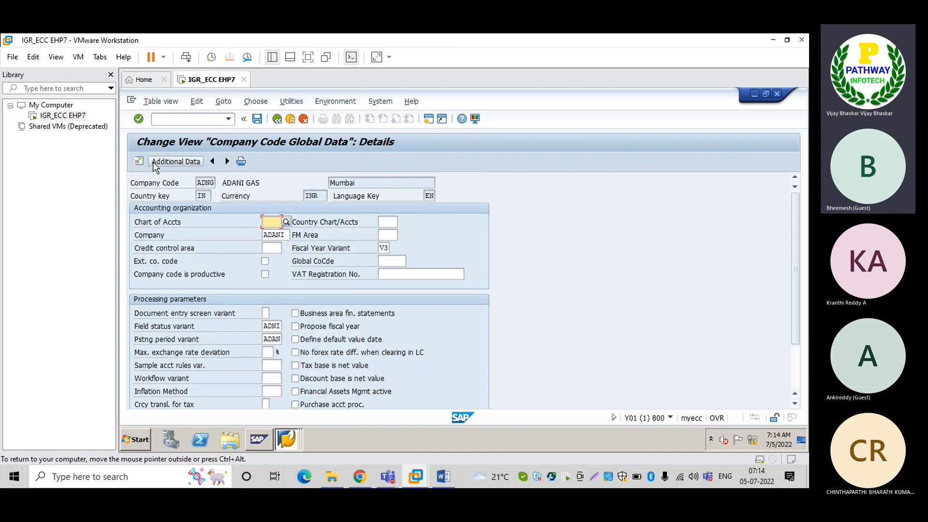
click(277, 119)
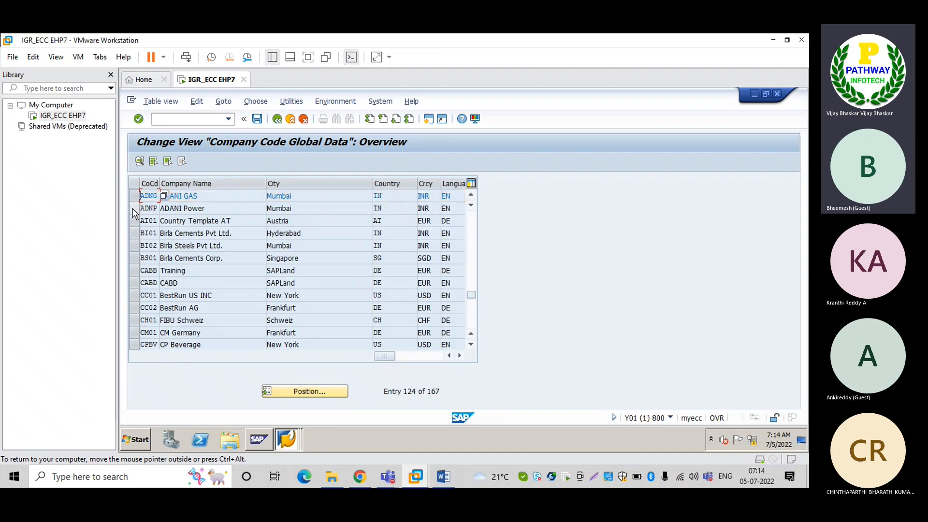
Open the global data details of company code ADNP and enable Negative Postings Permitted in the processing parameters
click(135, 211)
click(139, 162)
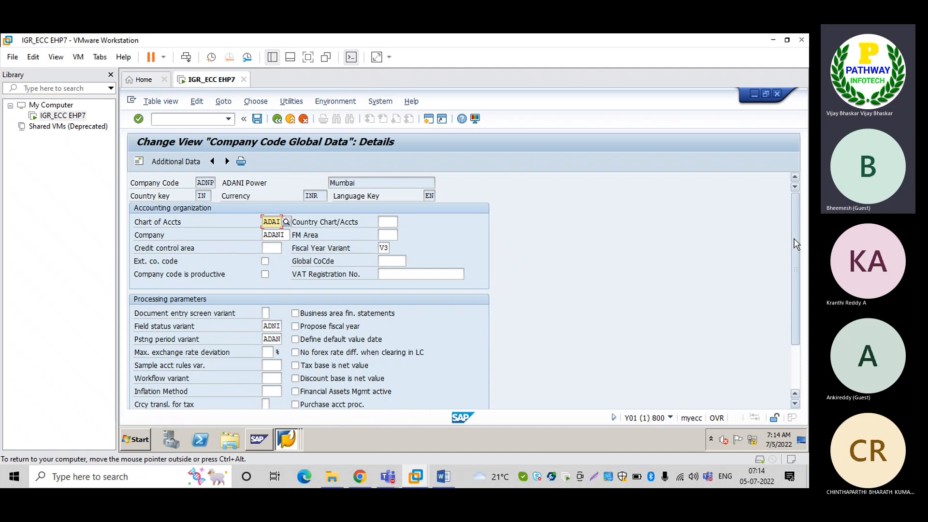
scroll(800, 269, down, 1)
scroll(799, 269, down, 3)
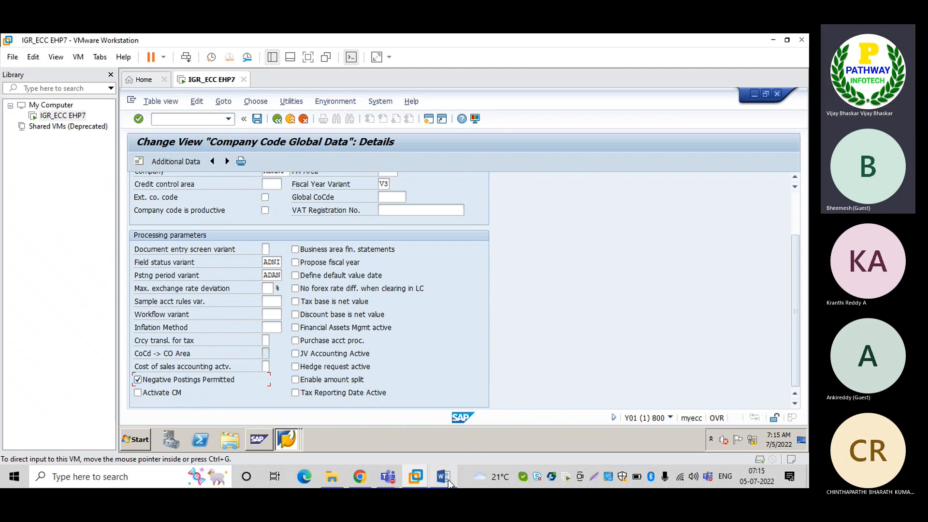
Check the Enter Global Parameters section in the Word notes and, back in SAP, enable Business area fin. statements for ADNP
click(445, 432)
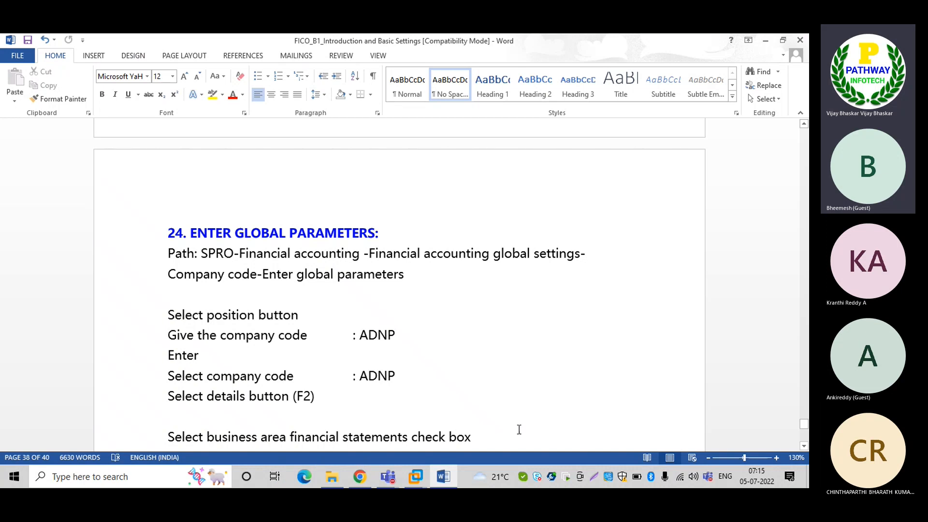
key(alt+Tab)
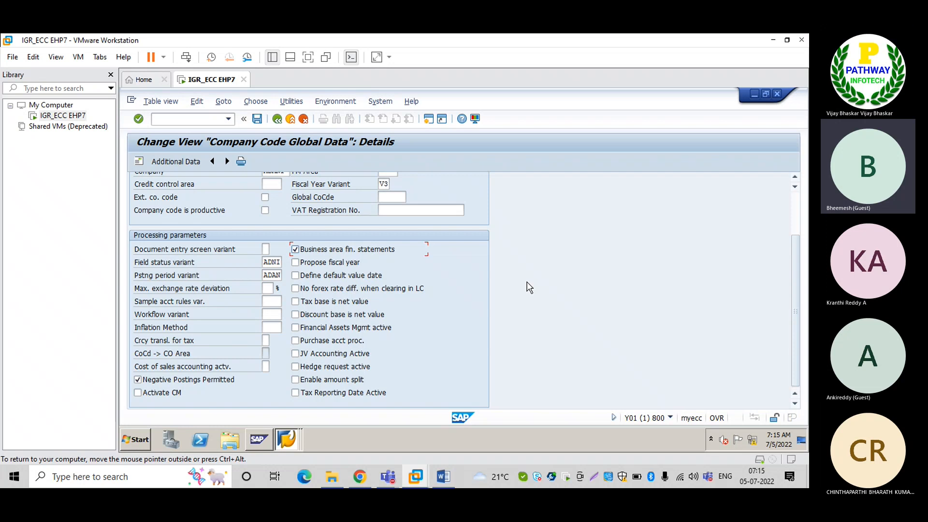
key(ctrl+s)
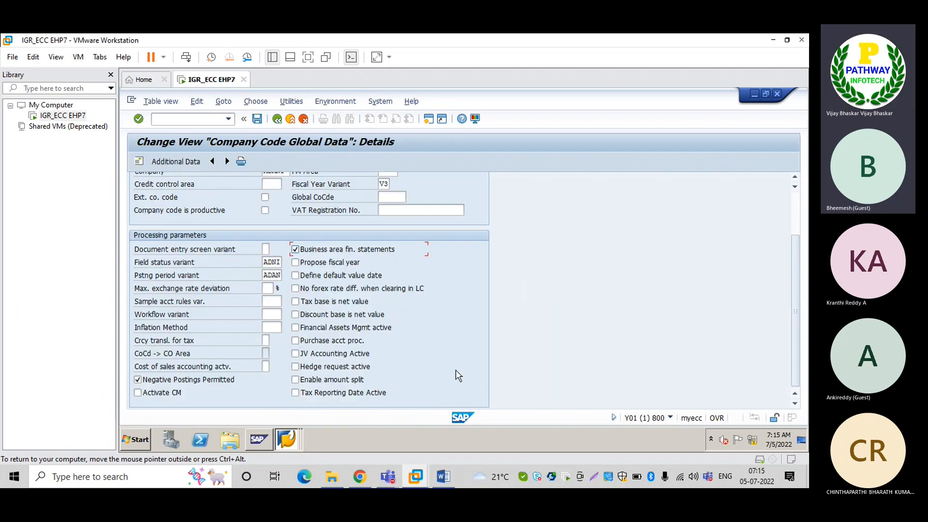
Read the list of required check boxes in the Word notes and, back in SAP, enable Propose fiscal year for ADNP
click(444, 477)
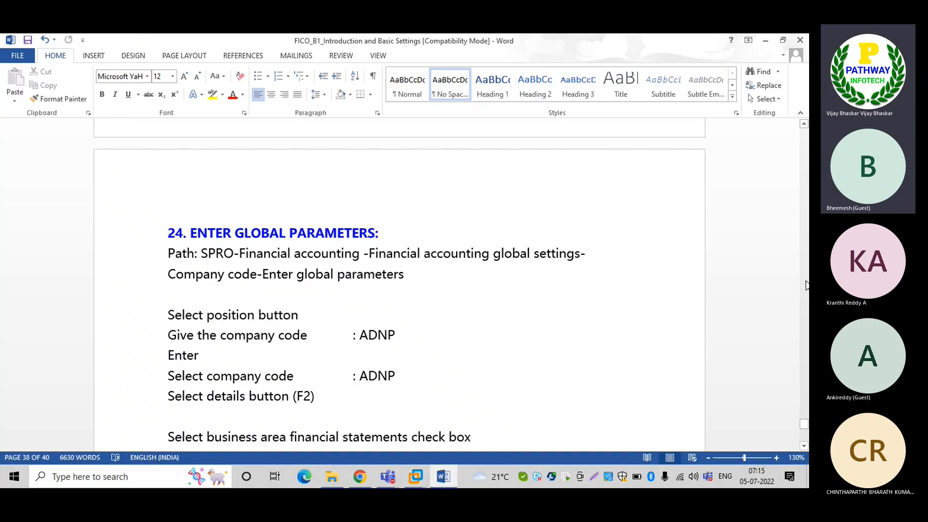
click(804, 445)
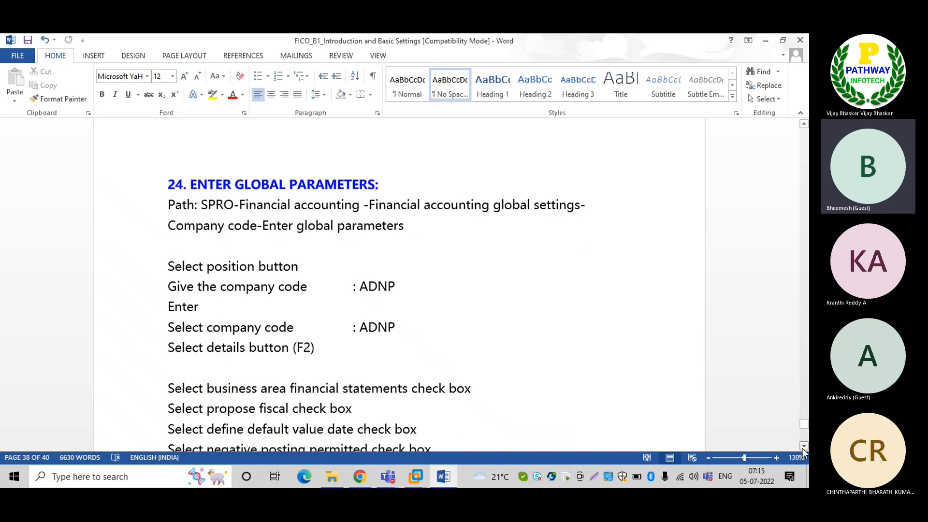
click(803, 447)
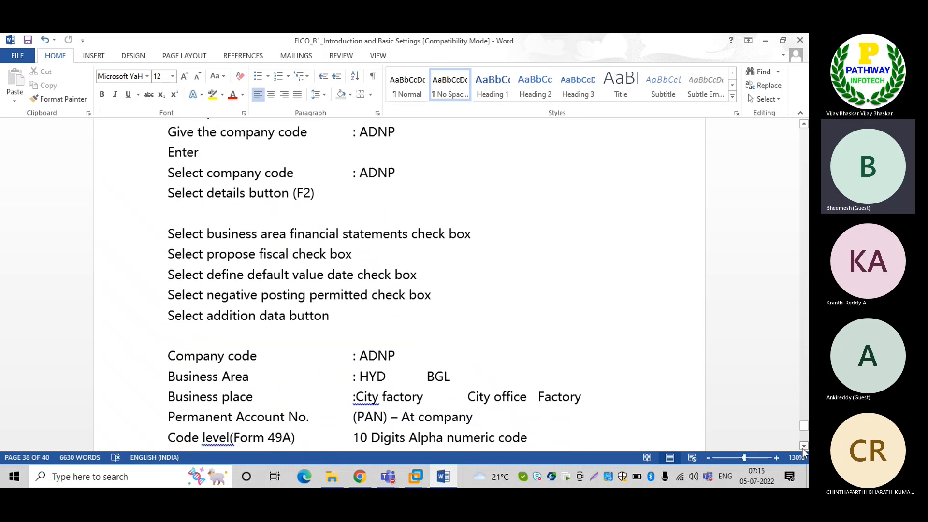
click(419, 476)
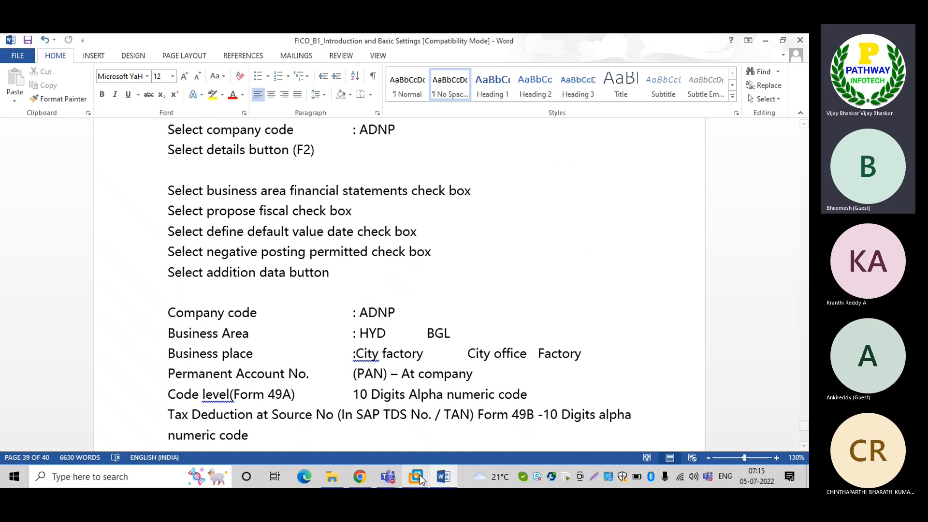
click(479, 406)
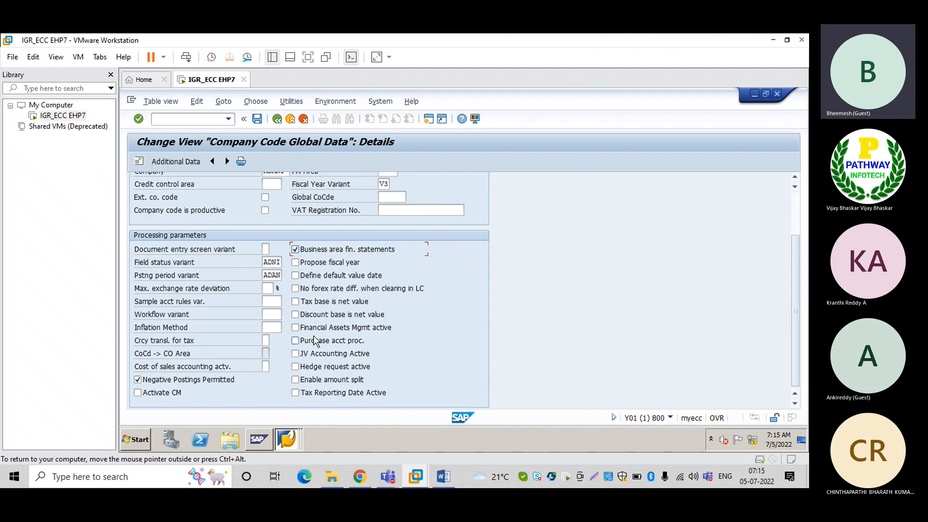
click(296, 262)
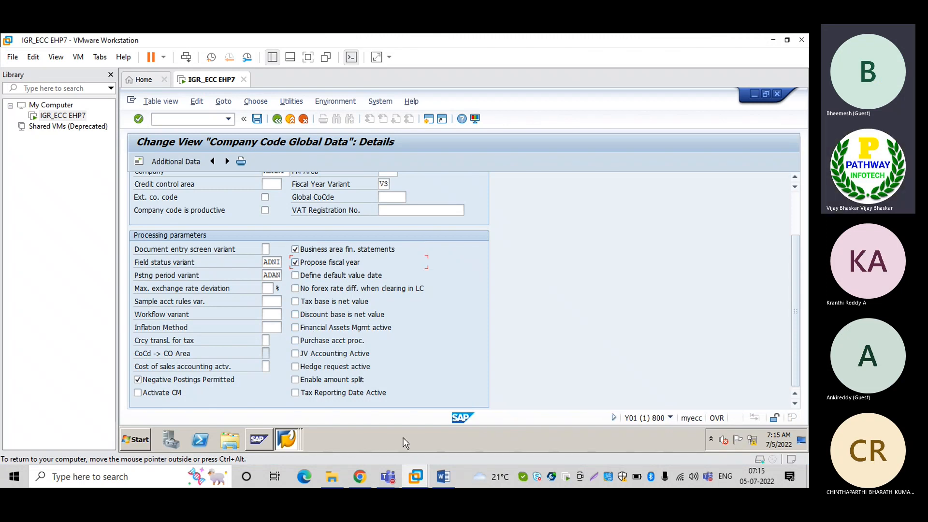
Enable Define default value date for ADNP in SAP, comparing the settings with the Word notes before and after
click(444, 479)
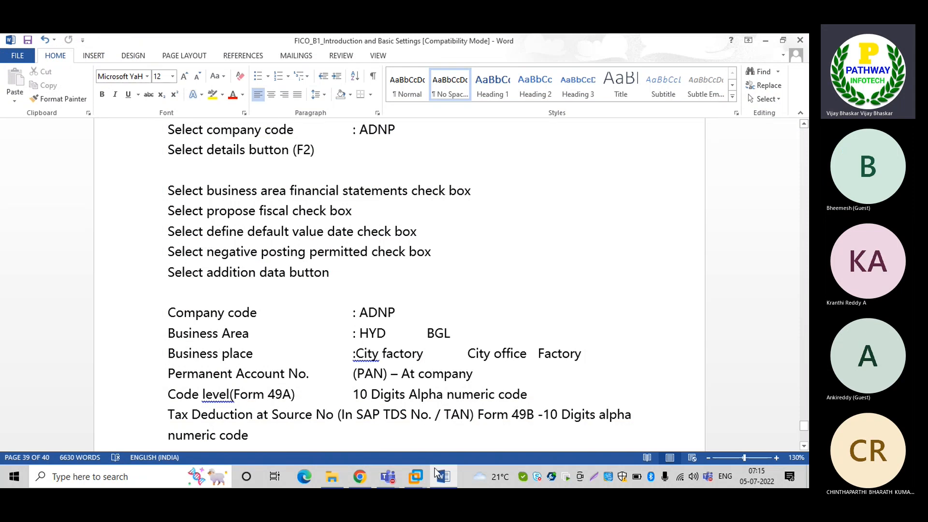
mouse_move(416, 476)
click(438, 428)
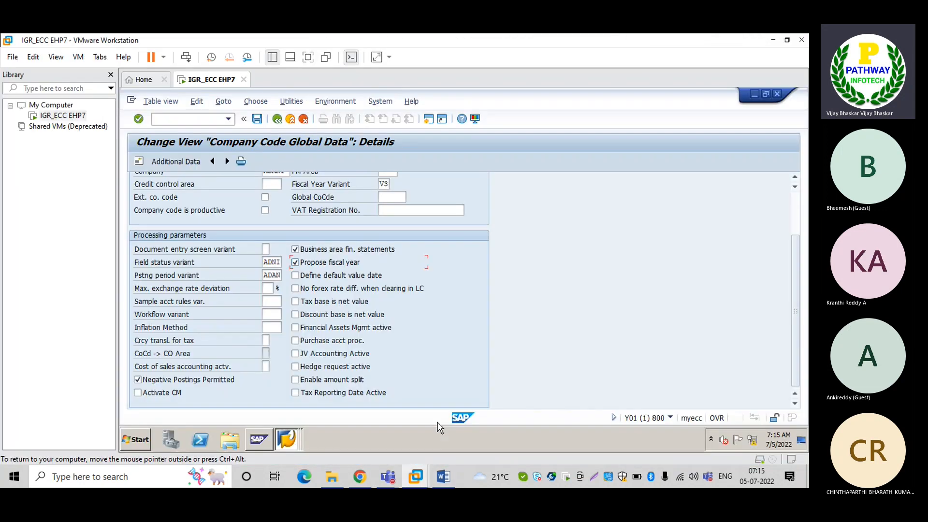
click(295, 275)
click(442, 477)
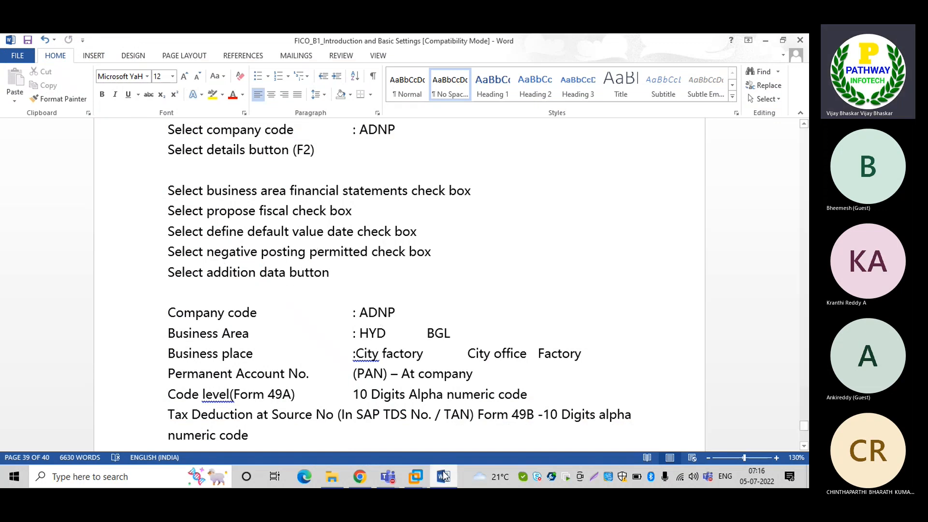
mouse_move(415, 475)
click(433, 402)
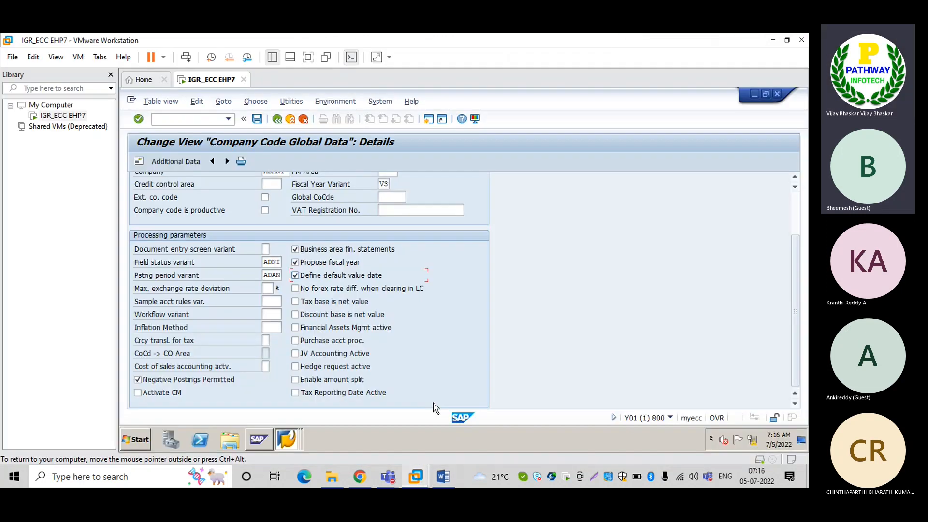
Look through the additional data of company code ADNP and save its global data in the FI Basic Settings of ADANI Group request
click(162, 163)
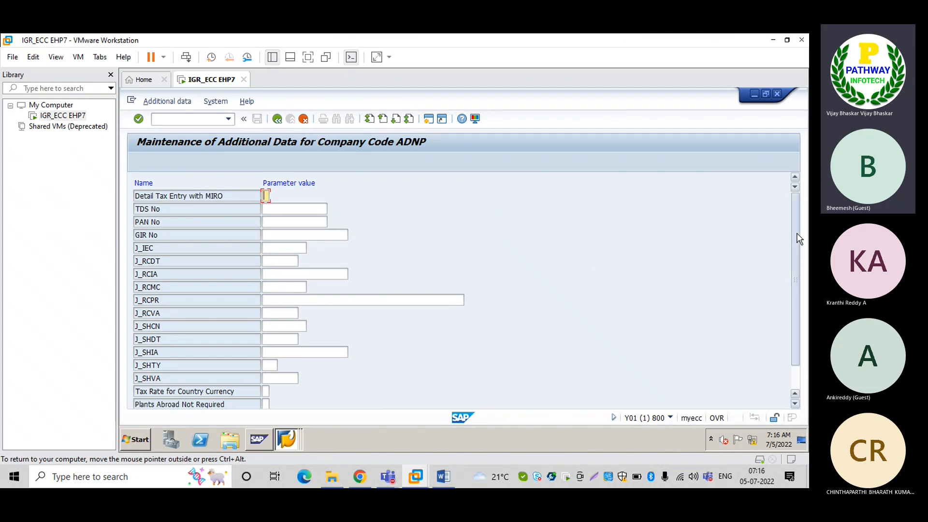
drag(798, 238, 800, 267)
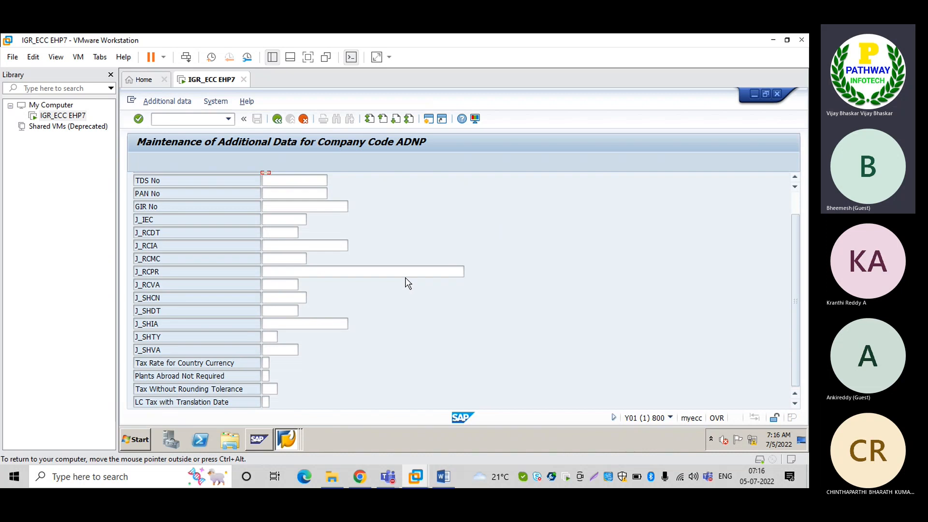
click(278, 119)
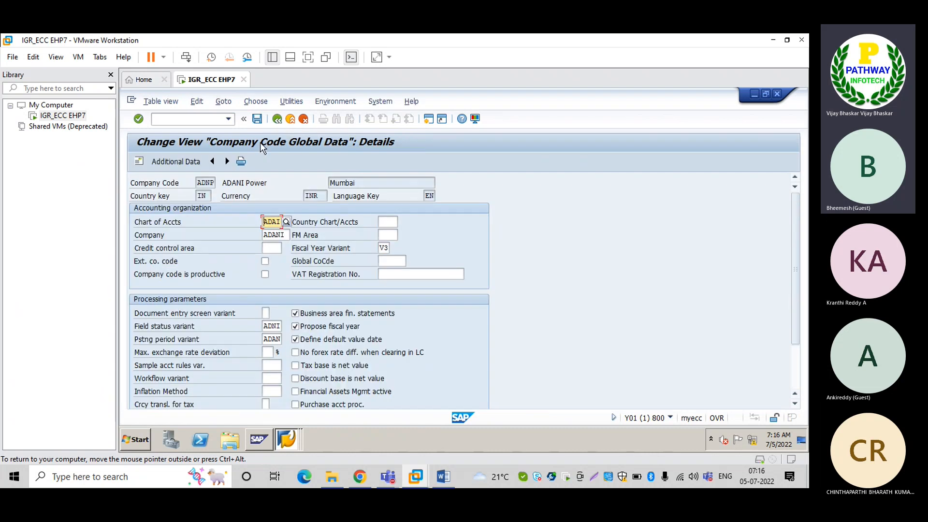
click(257, 119)
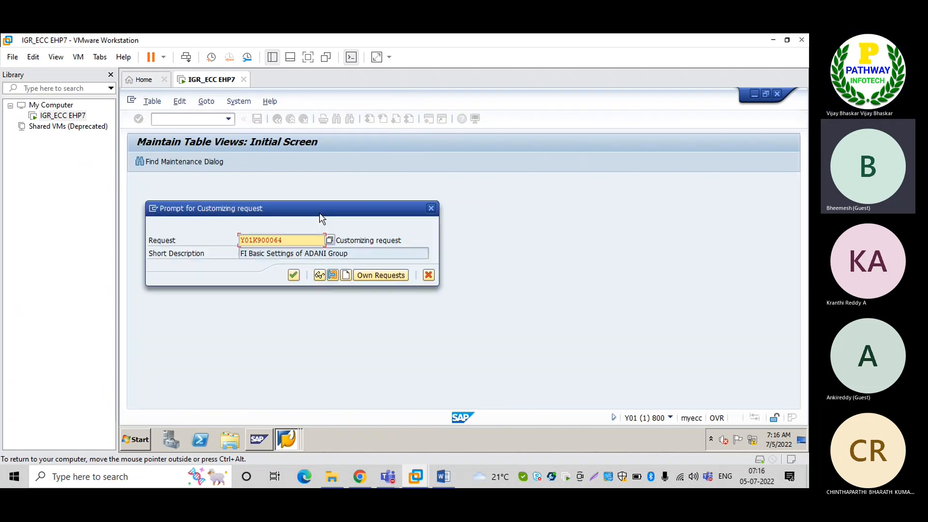
key(Return)
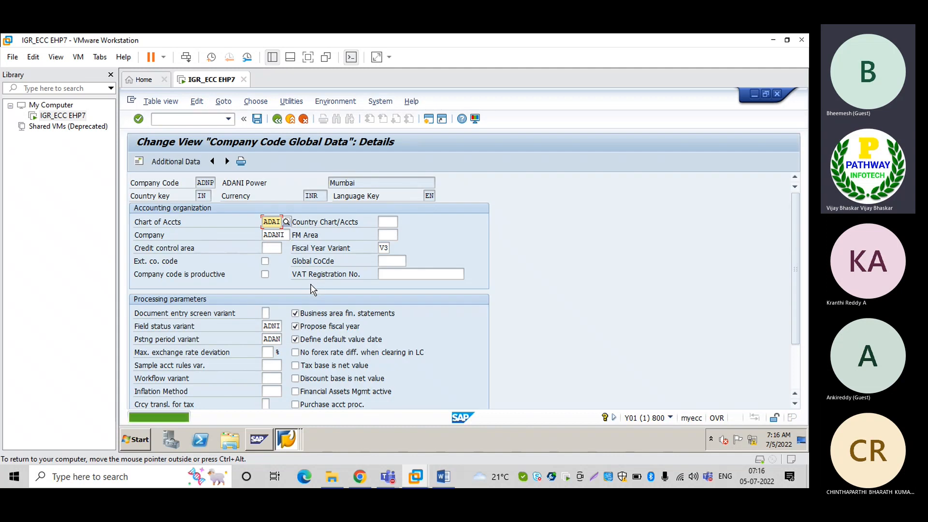
In the Word notes, review the remaining global parameters, the reversal and rectification entries, and the transport request check with SE09/SE10
click(443, 477)
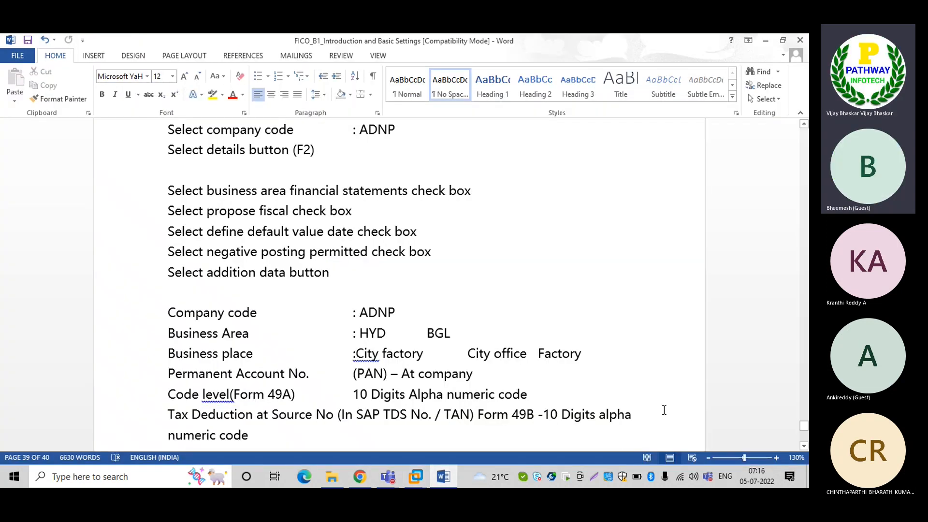
click(803, 446)
scroll(803, 445, down, 4)
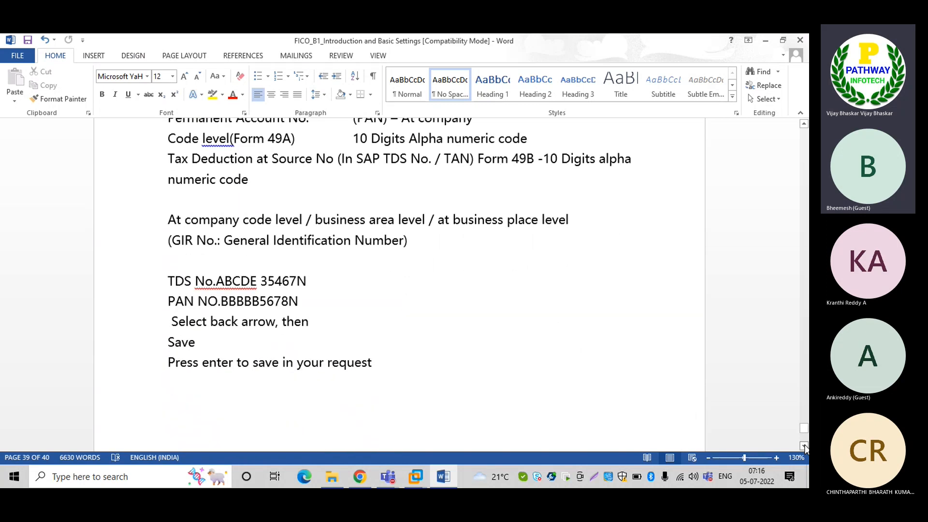
scroll(803, 446, down, 5)
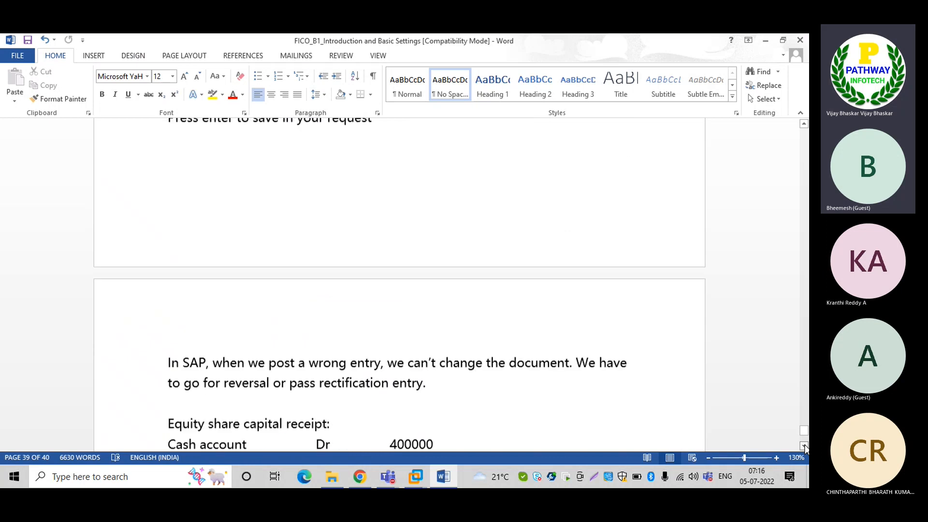
scroll(803, 446, down, 6)
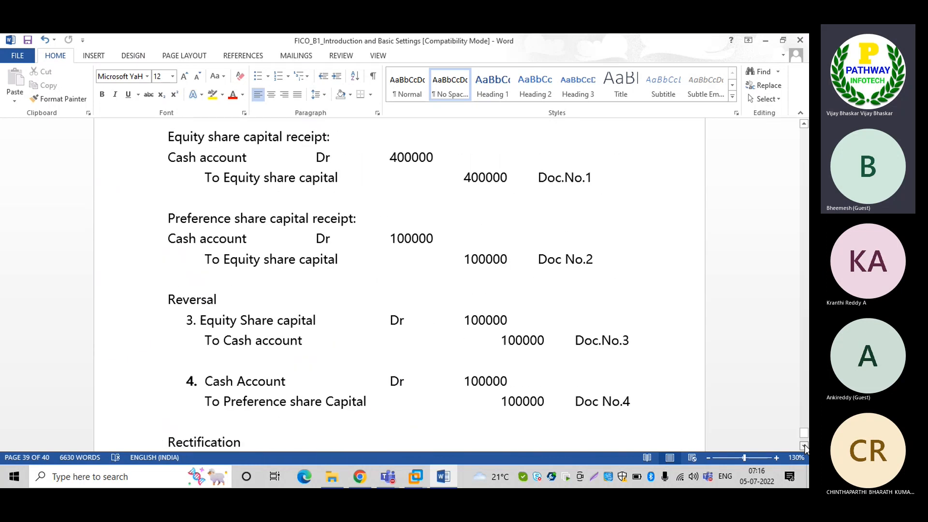
scroll(803, 446, down, 7)
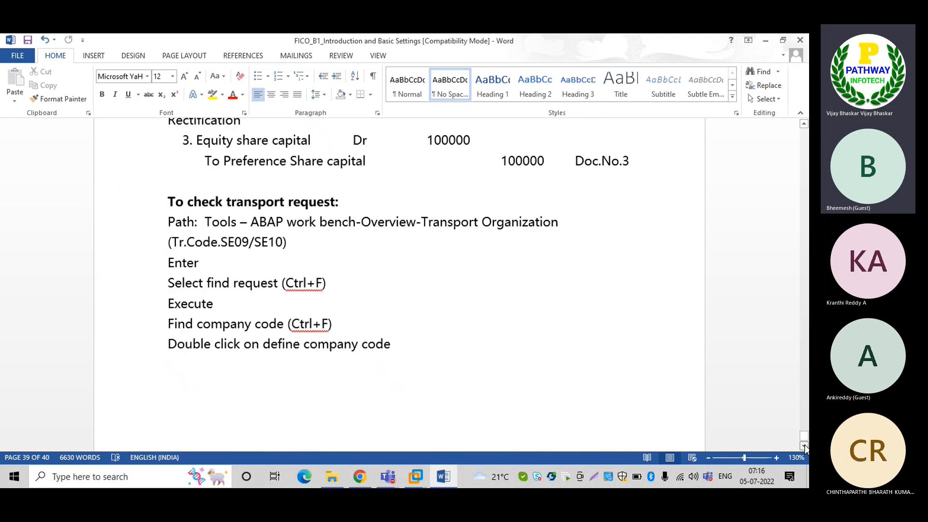
scroll(803, 447, down, 2)
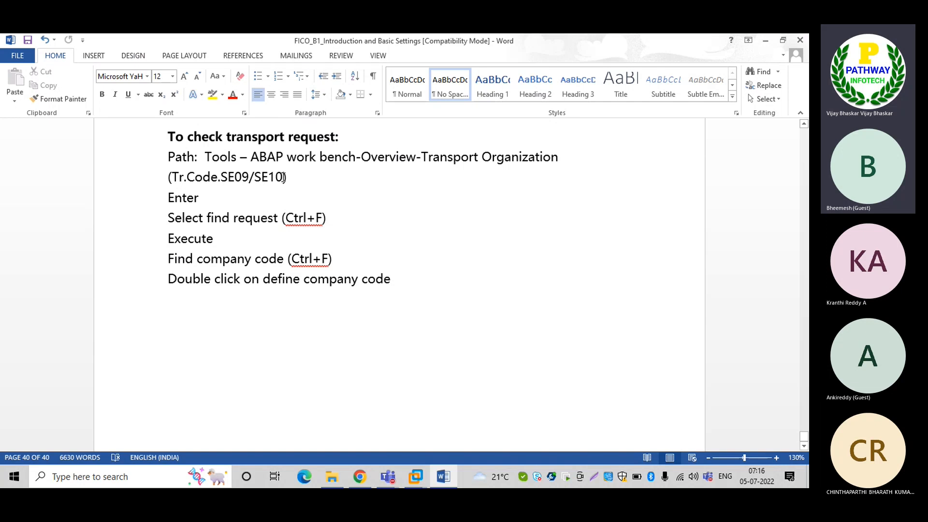
drag(283, 177, 220, 178)
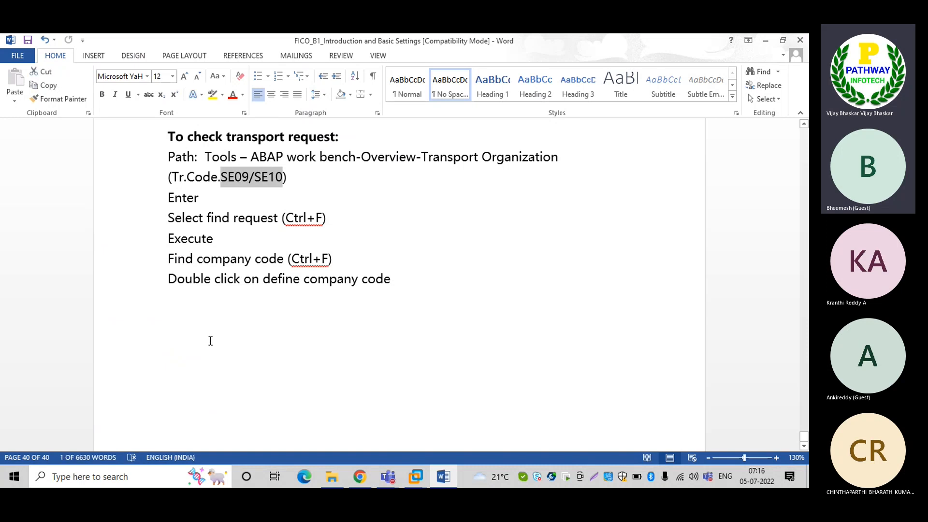
click(209, 339)
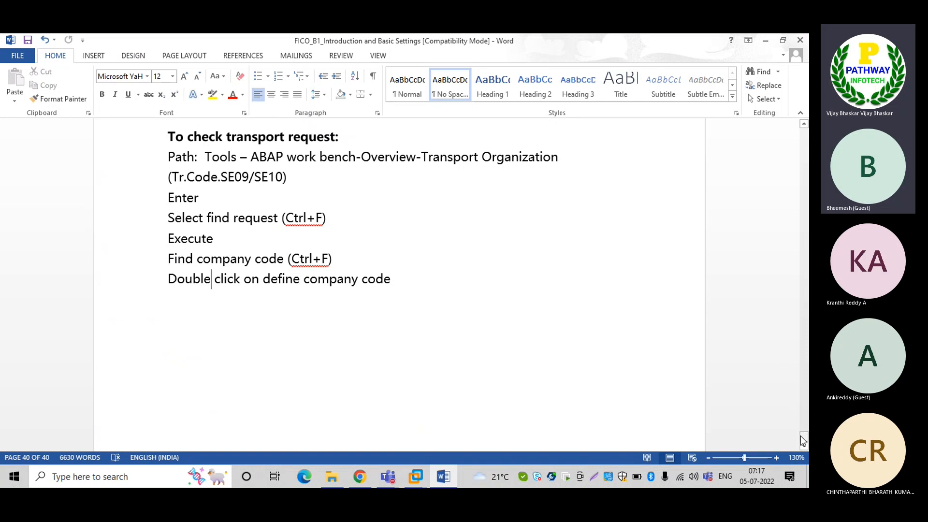
Save the notes from their first page and open the FICO_B1_General Ledger Accounting document from the Material folder
drag(803, 441, 797, 126)
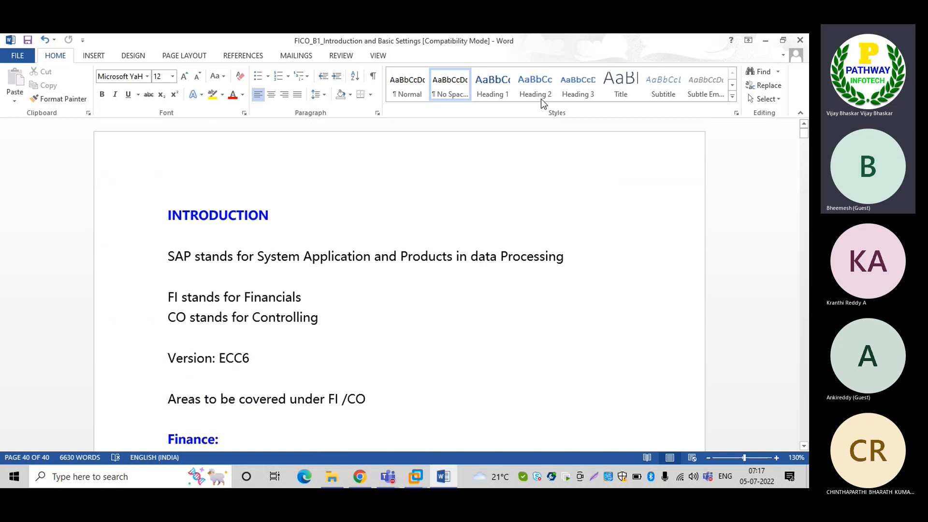
click(29, 43)
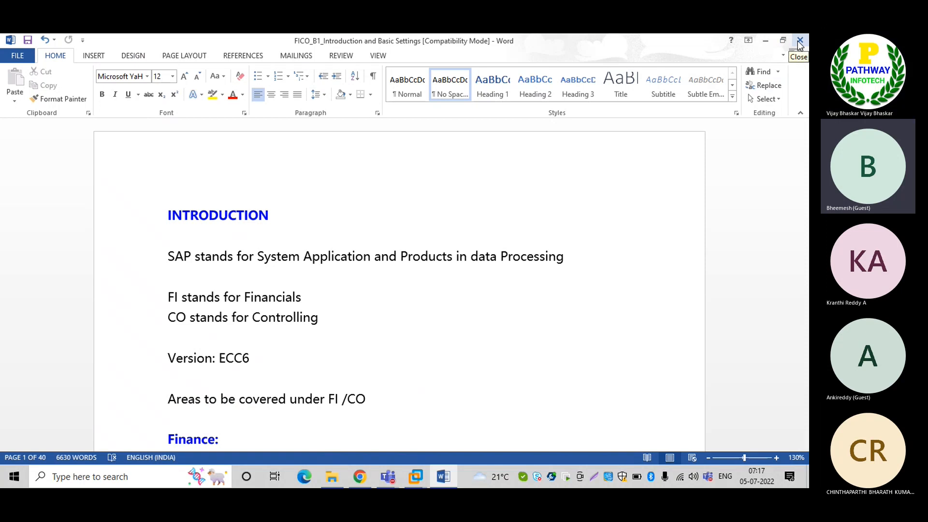
click(333, 479)
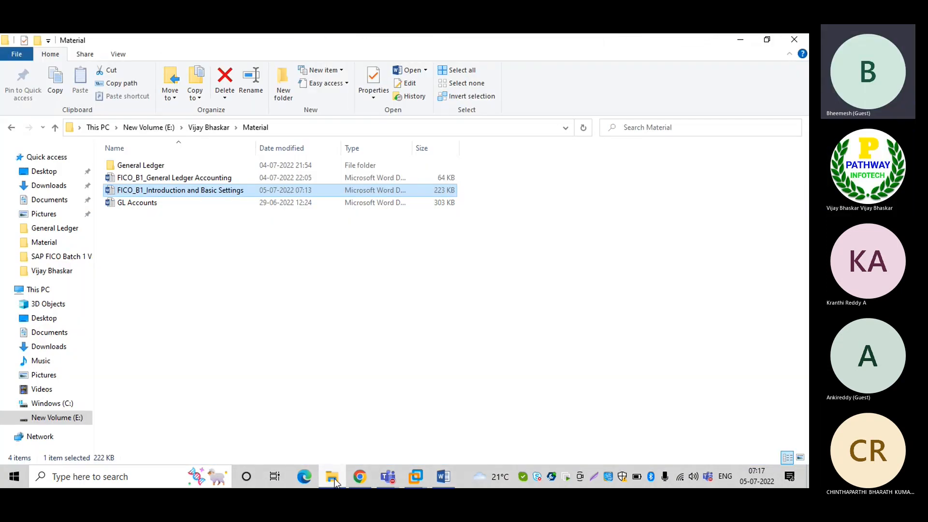
double_click(155, 179)
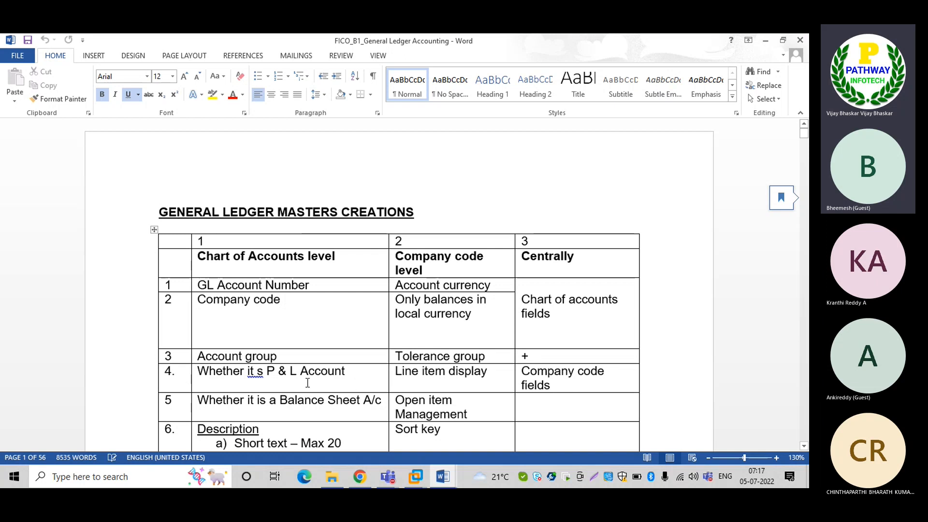
click(259, 371)
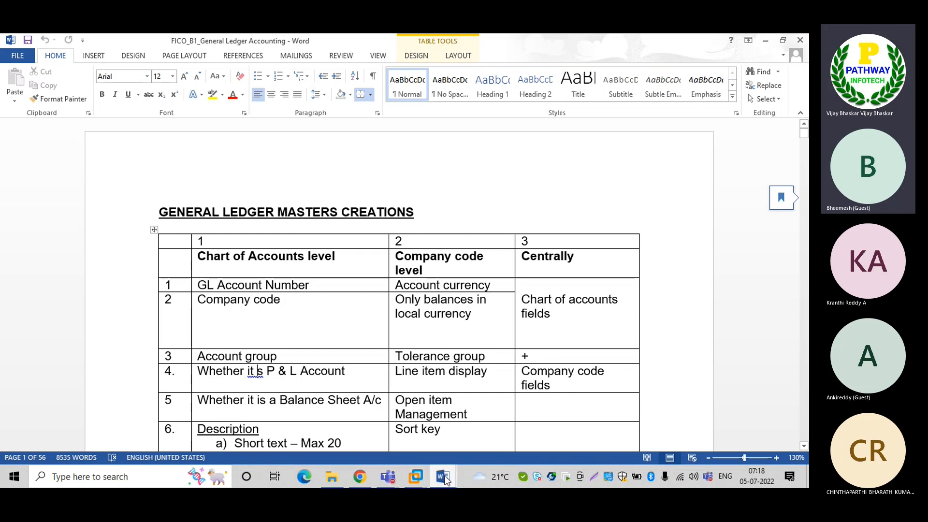
Open the GL Business Process presentation from the General Ledger subfolder of the Material folder
mouse_move(445, 478)
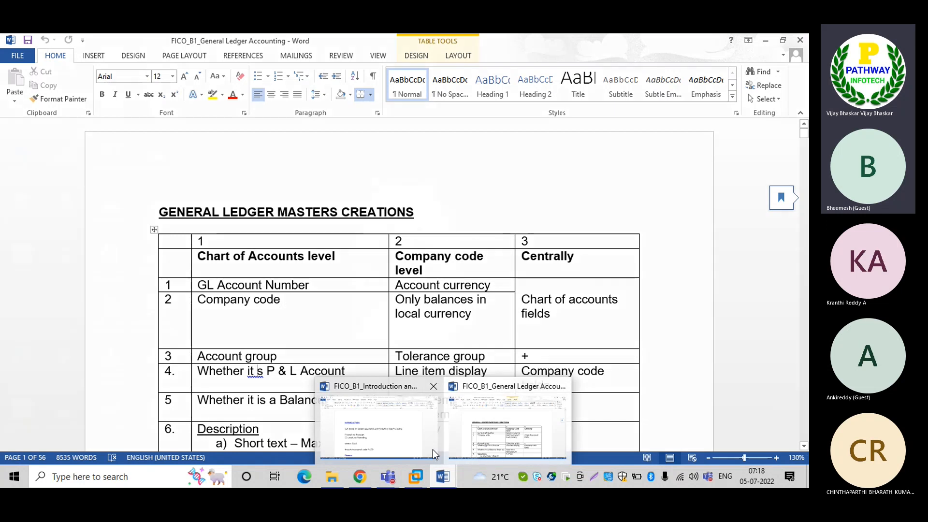
mouse_move(433, 450)
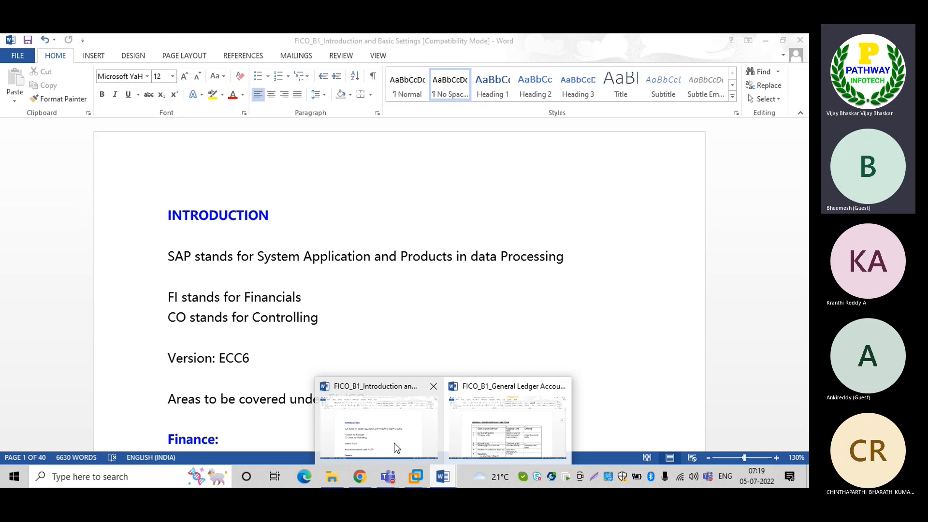
click(507, 425)
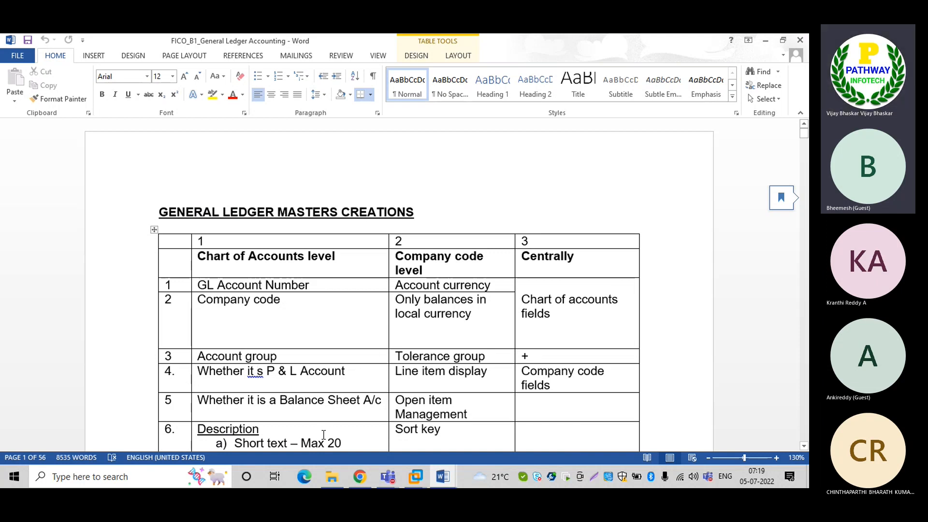
mouse_move(333, 478)
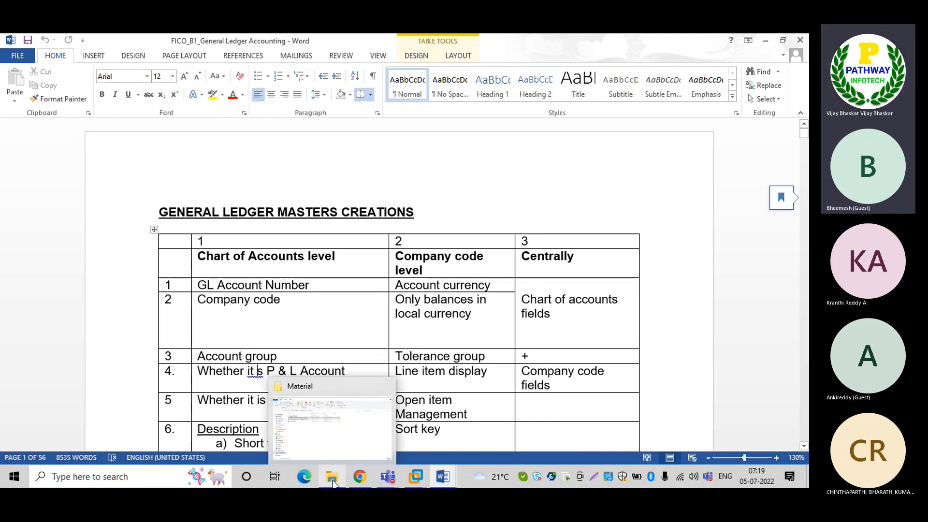
click(318, 431)
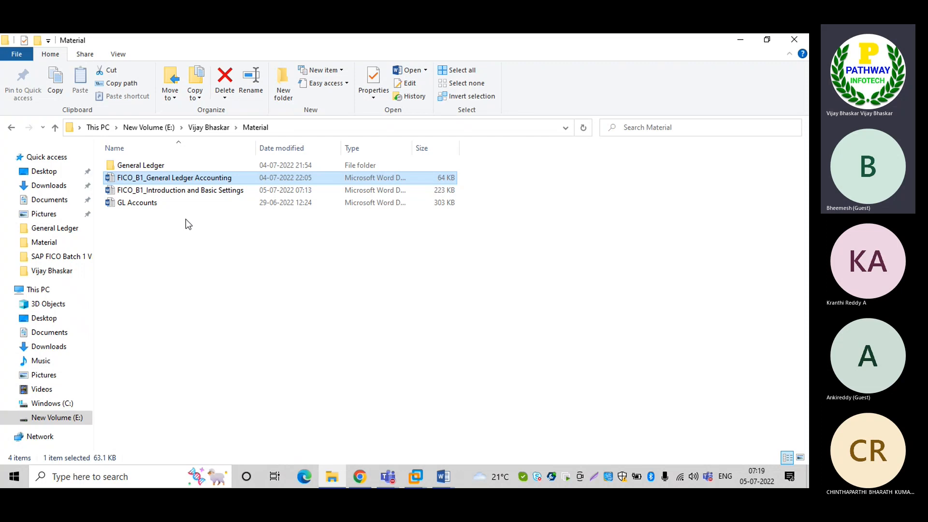
double_click(149, 167)
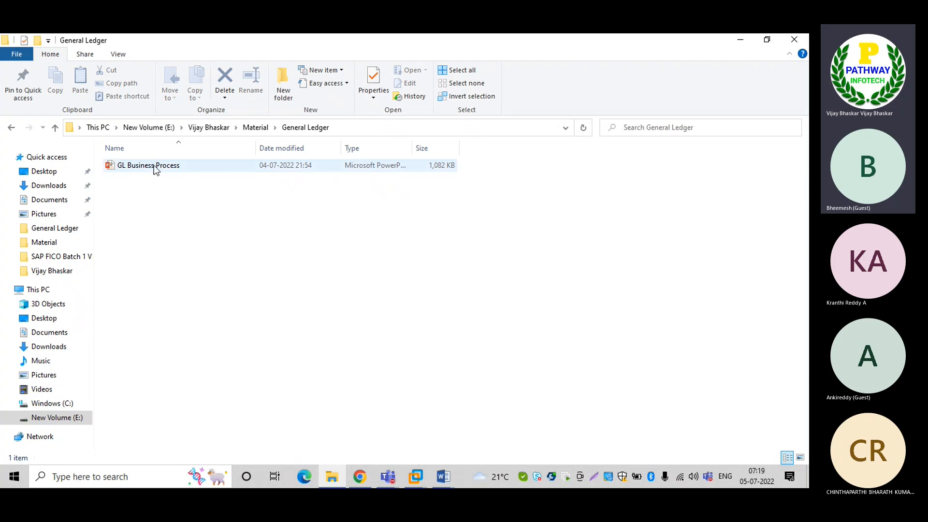
double_click(155, 167)
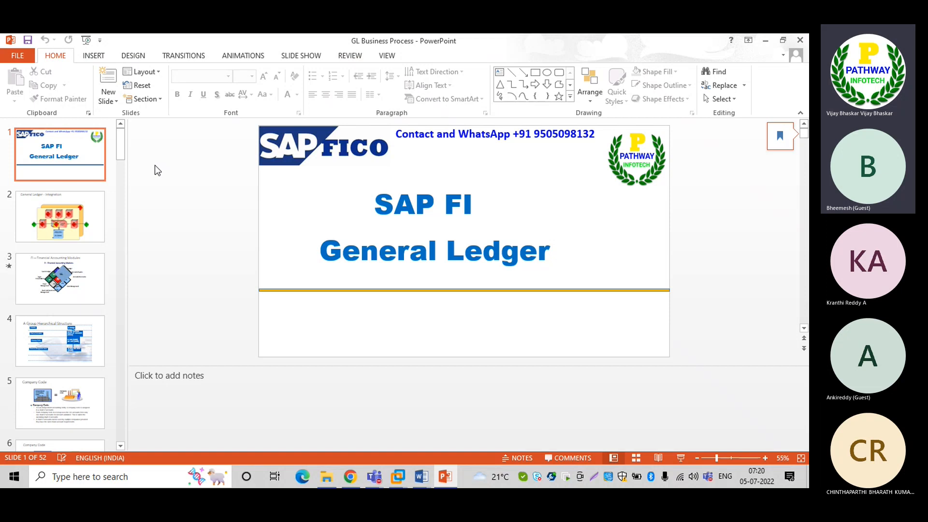
Show the first General Ledger Process Overview slide of the presentation
click(120, 447)
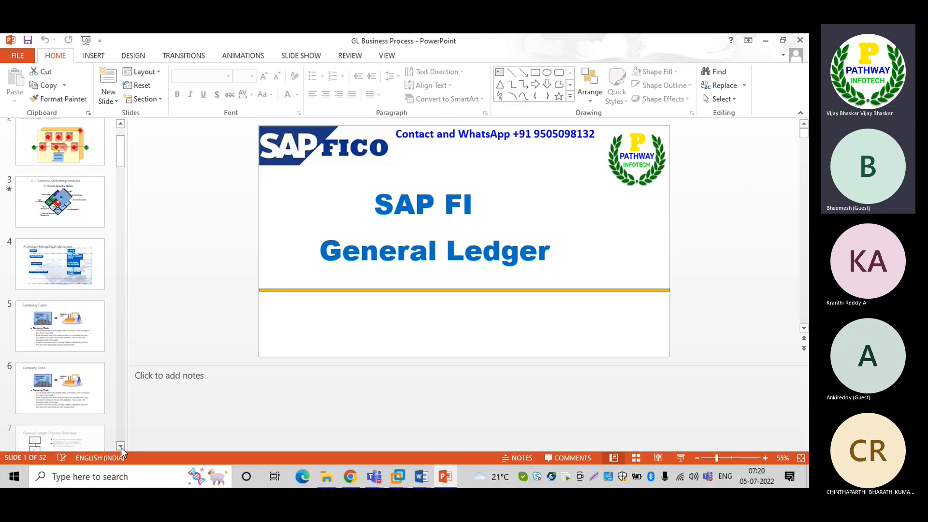
click(121, 448)
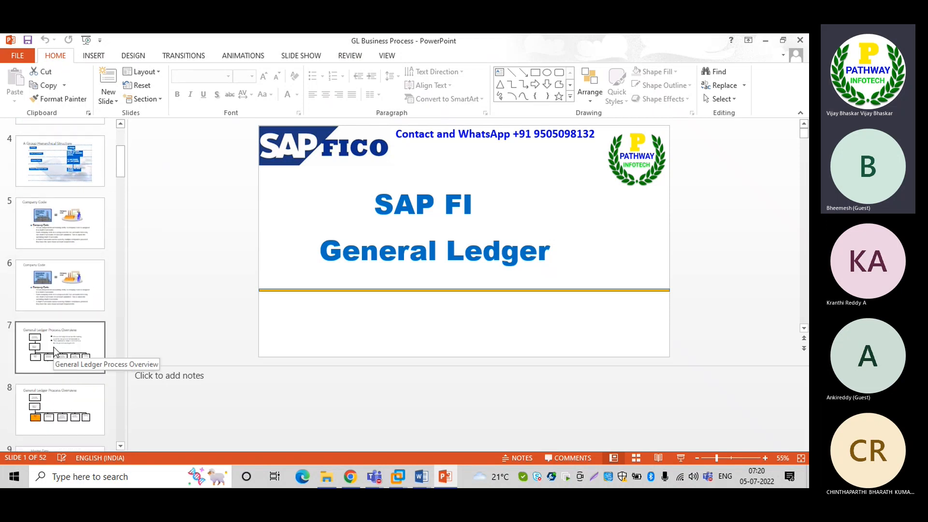
click(53, 347)
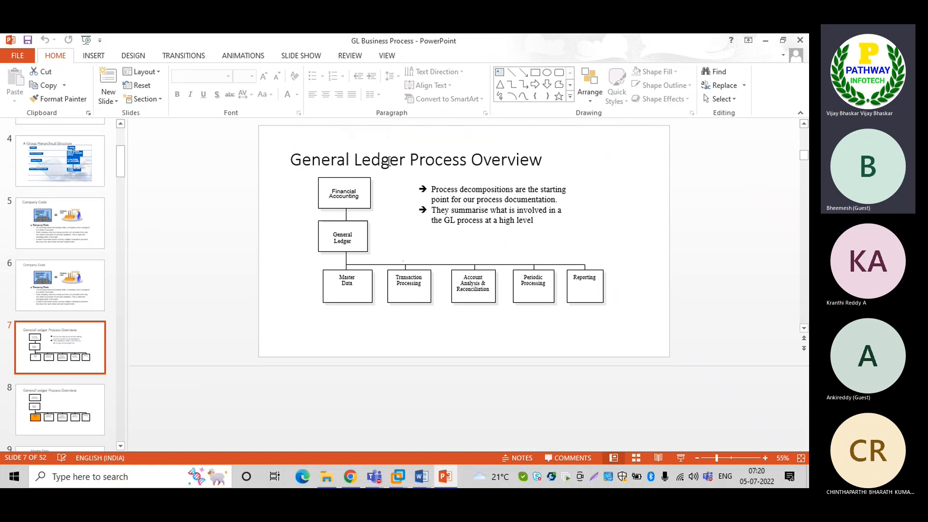
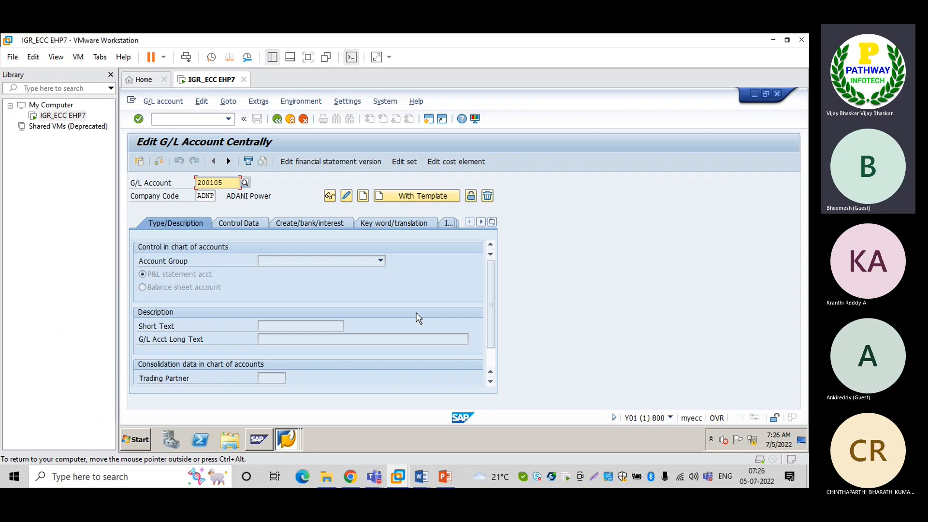
Check account 200105 in company code ADNP, start creating it centrally in SAP, and view the available account groups
key(Return)
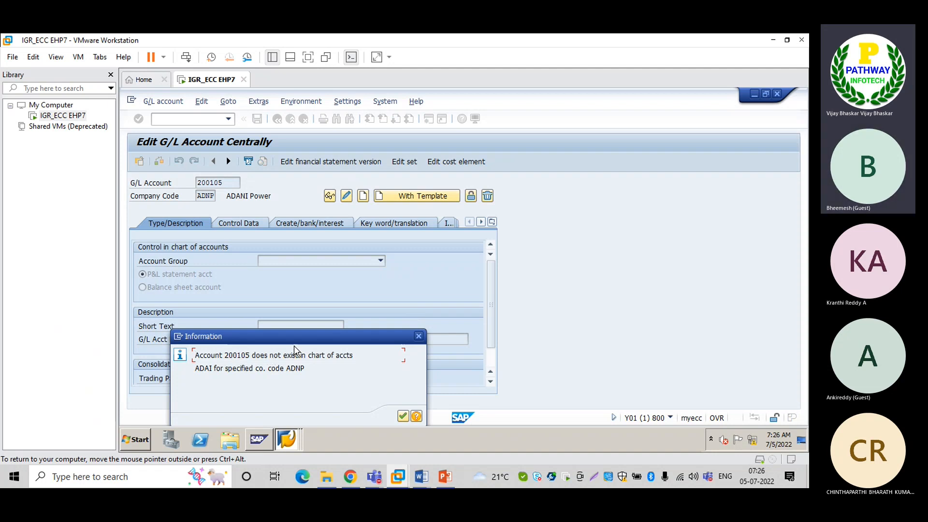
drag(291, 342, 309, 288)
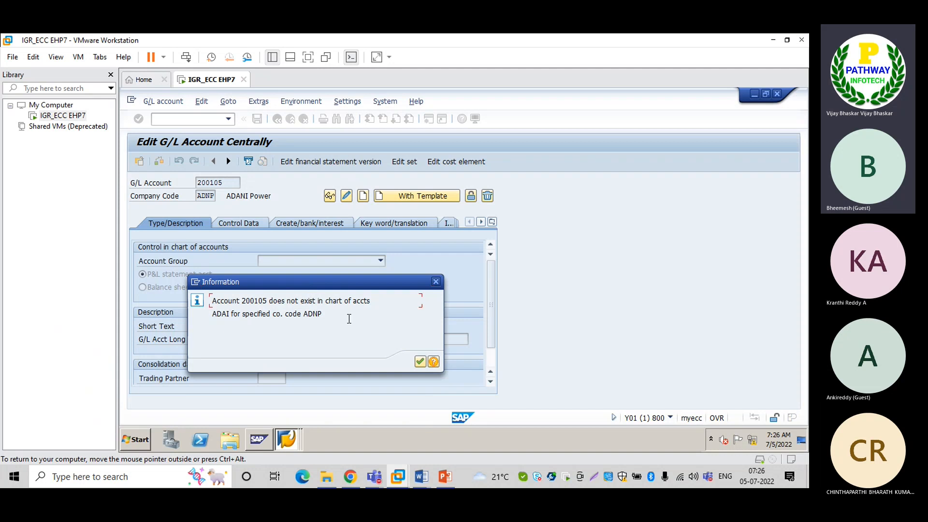
click(418, 362)
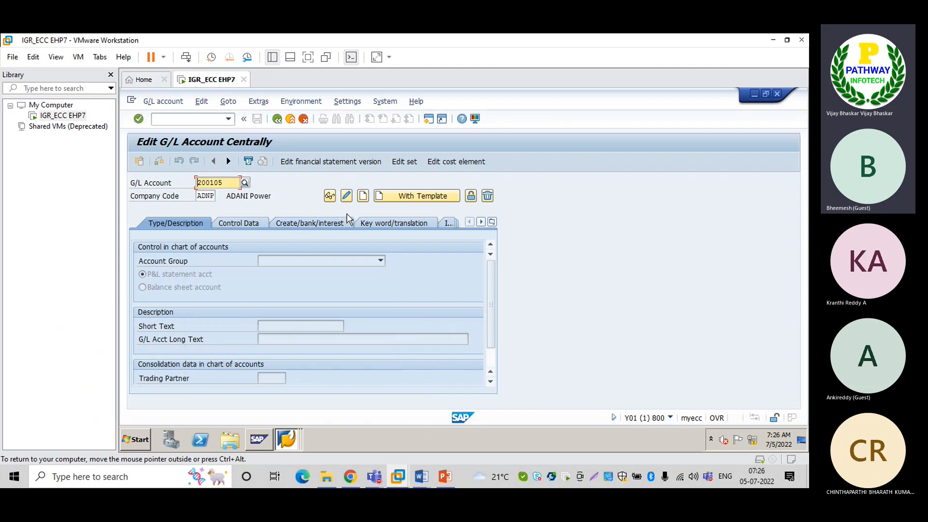
click(364, 197)
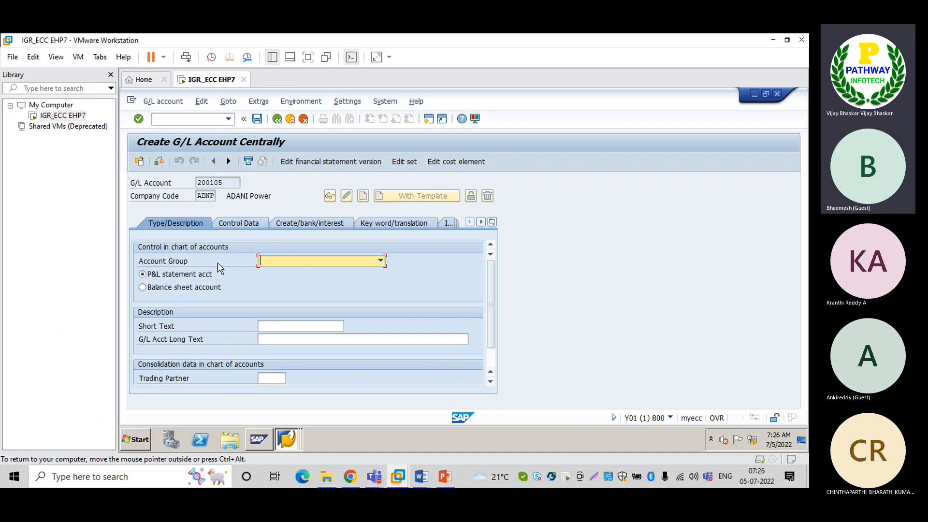
click(265, 263)
click(282, 261)
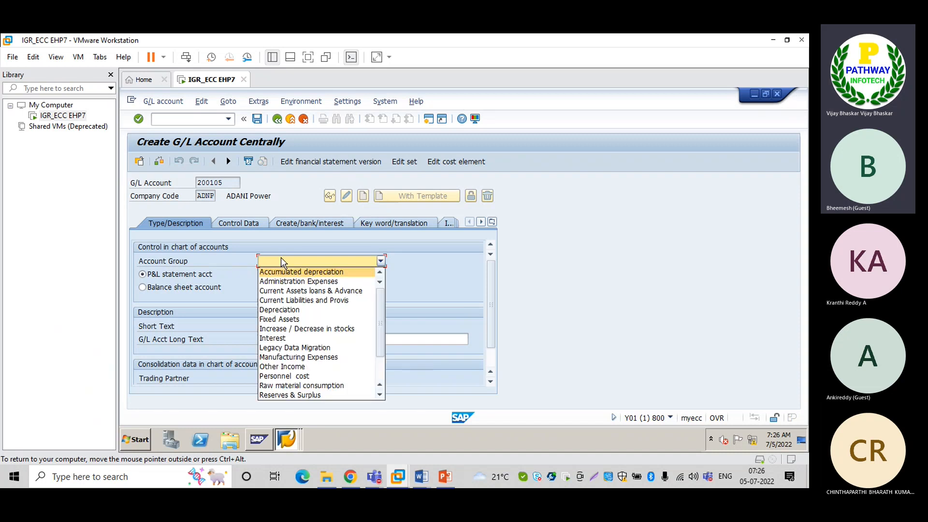
click(542, 250)
Open the G/L account groups overview with transaction OBD4 in the Display IMG session
click(290, 439)
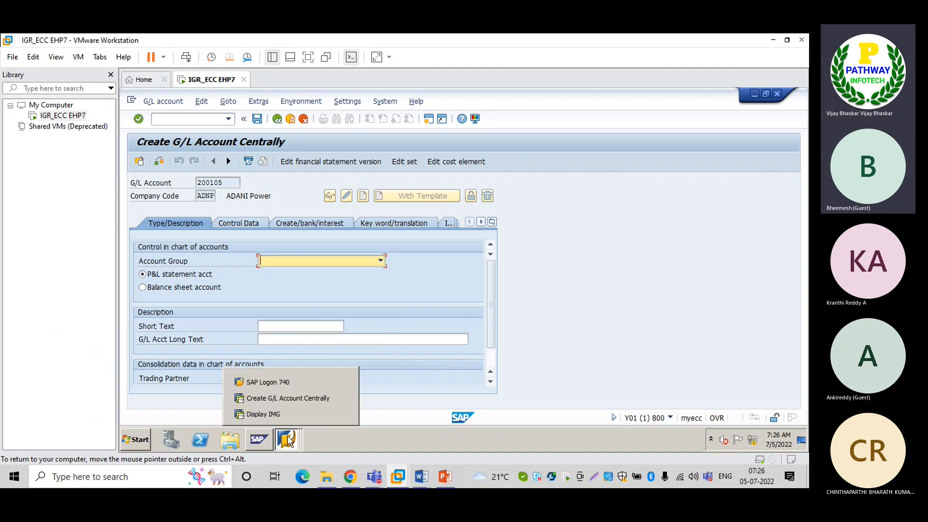
click(273, 414)
click(190, 121)
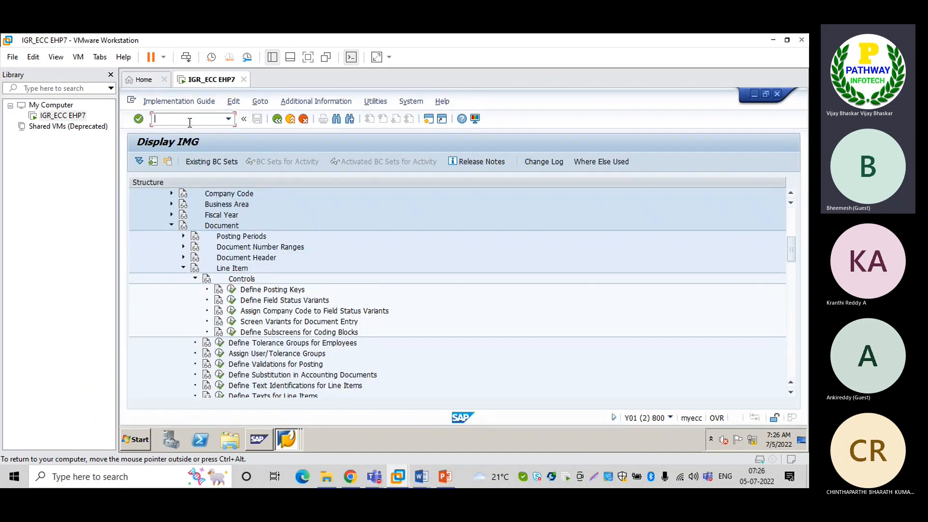
text(/nobd4)
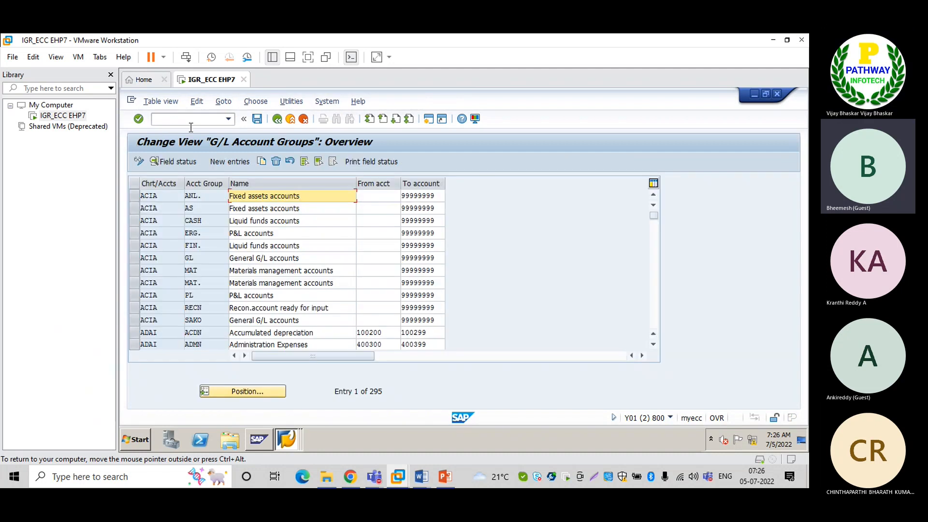
Position the account groups list at chart of accounts ADN* and locate the start of the ADAI groups
click(225, 386)
text(ADN*)
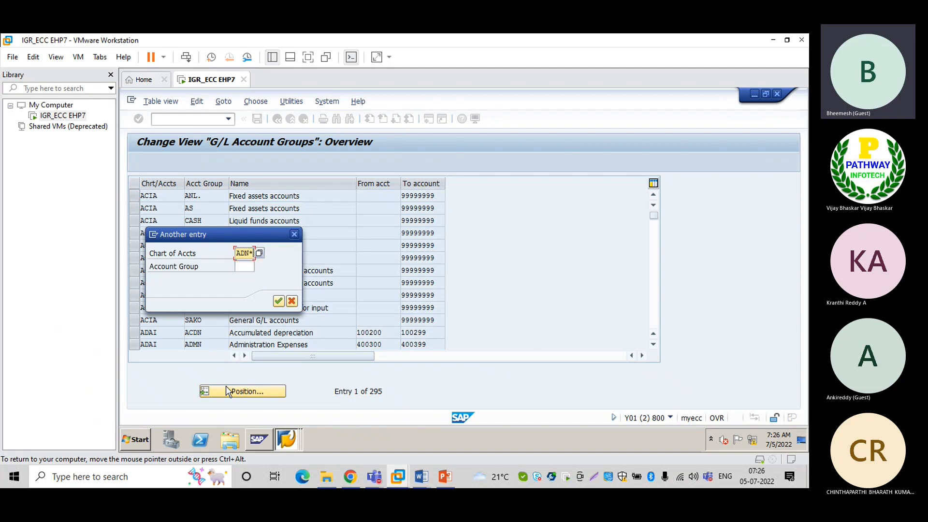
key(Return)
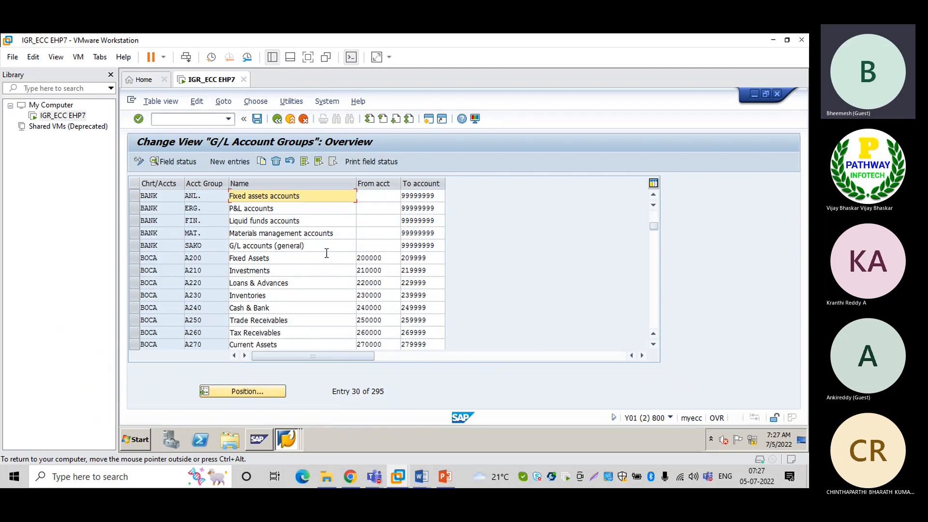
click(653, 215)
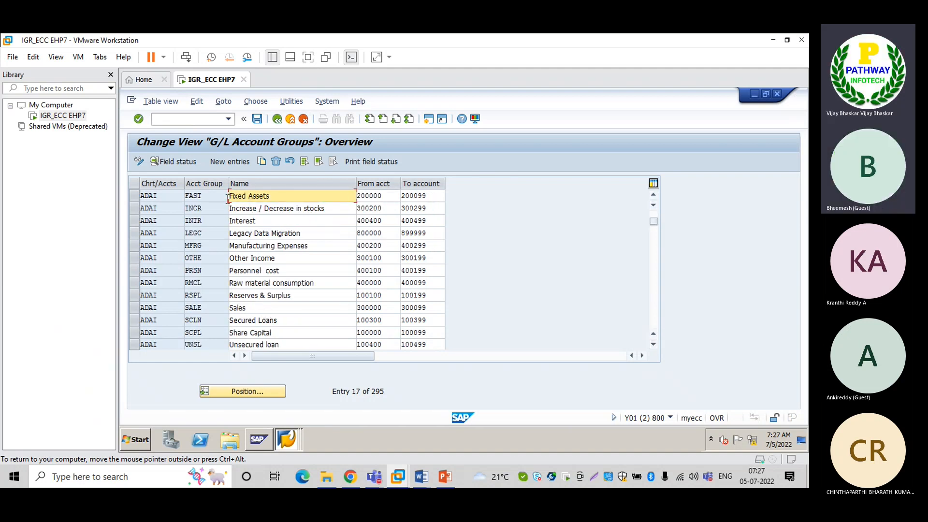
click(653, 196)
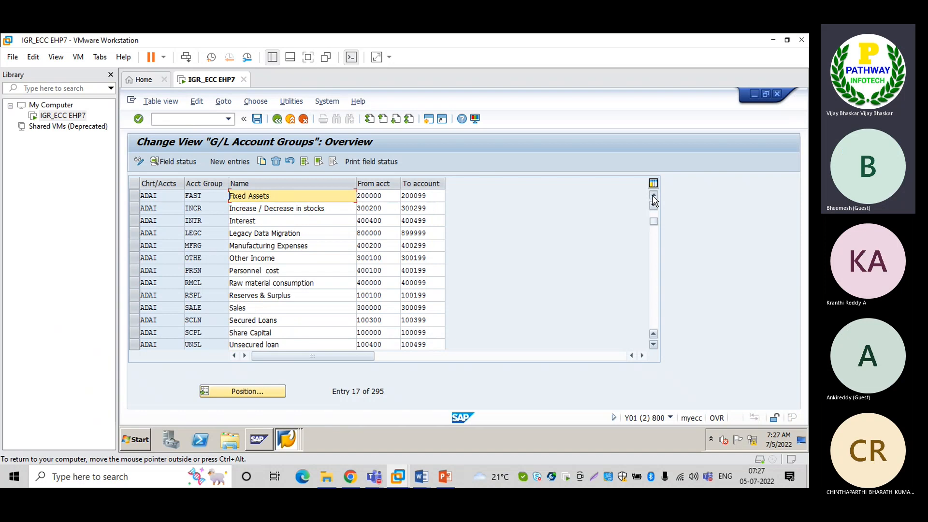
click(653, 196)
click(653, 197)
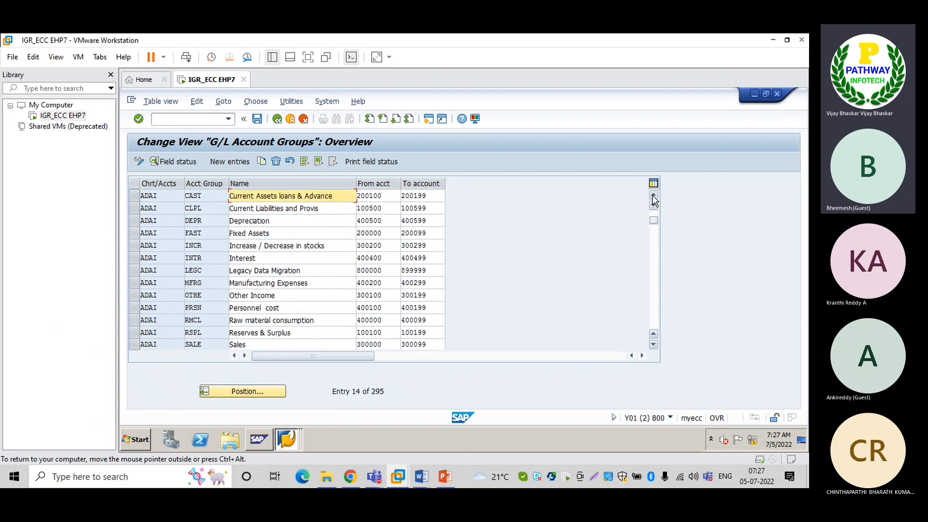
click(653, 196)
click(653, 196)
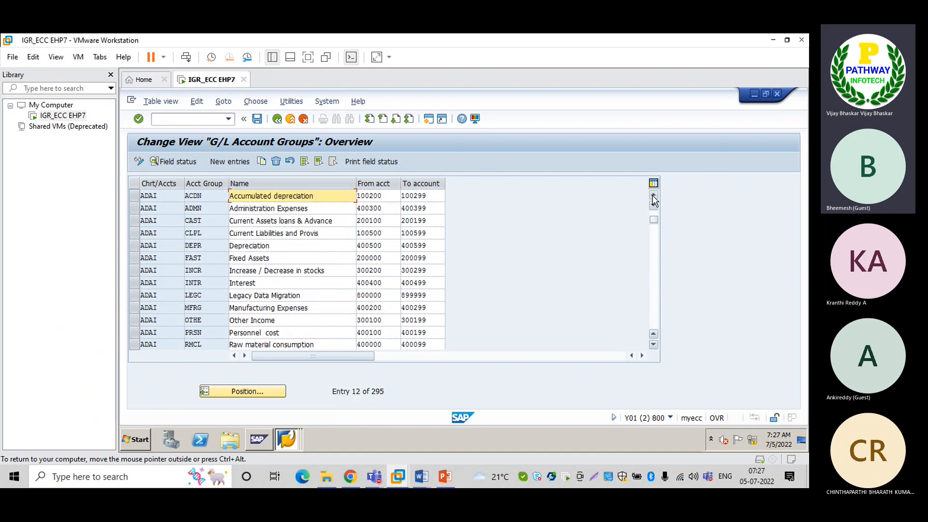
click(653, 196)
click(653, 197)
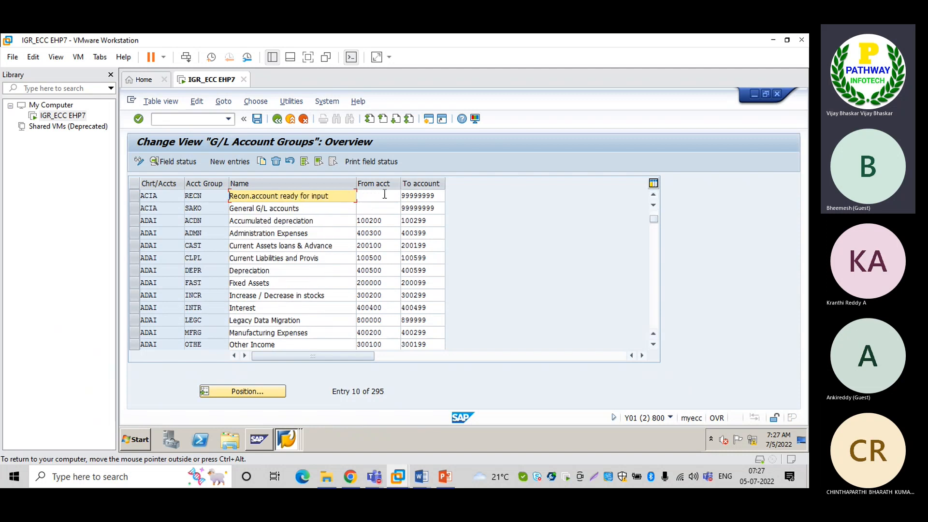
Compare the number of the new G/L account with the ADAI account group ranges, starting from Accumulated depreciation
click(134, 222)
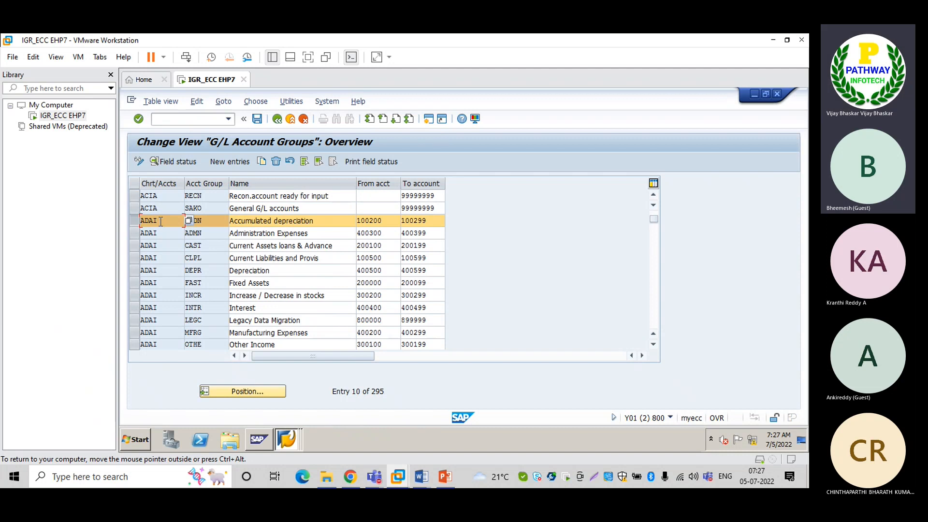
key(alt+Tab)
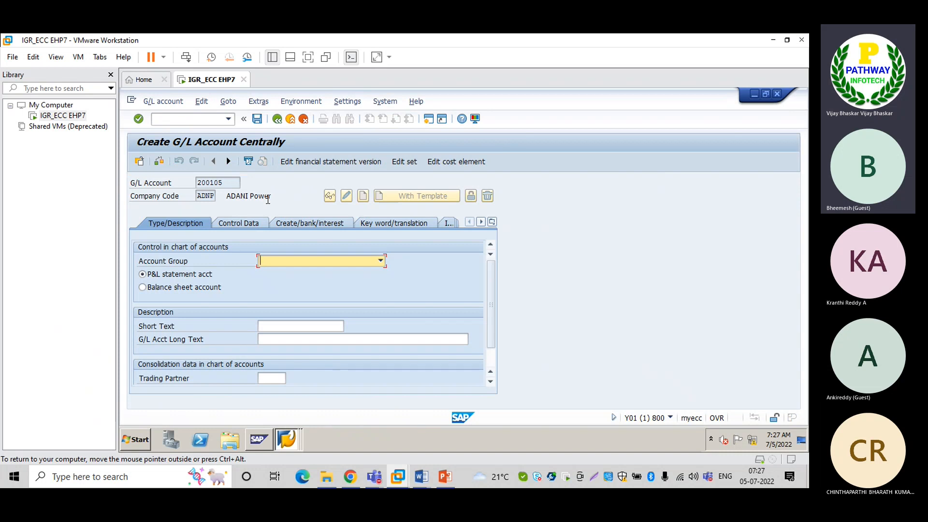
key(alt+Tab)
key(alt+Tab)
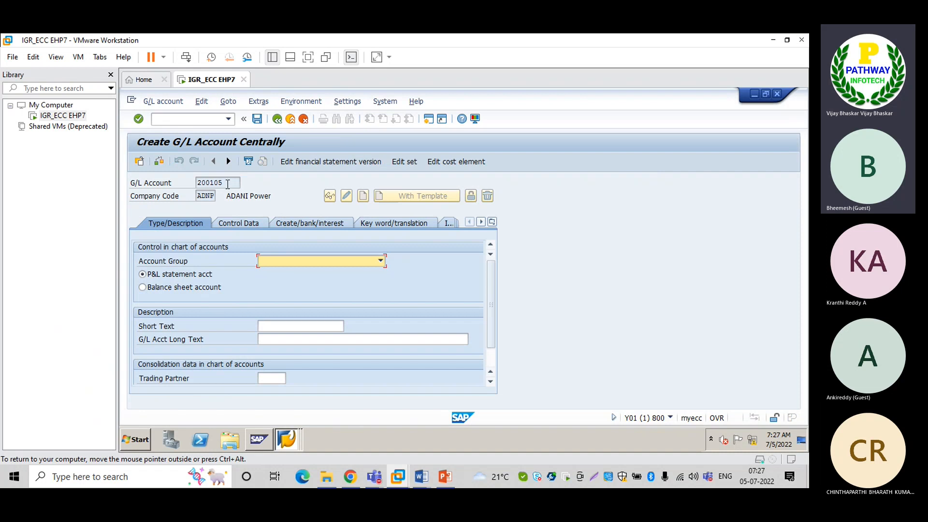
click(225, 183)
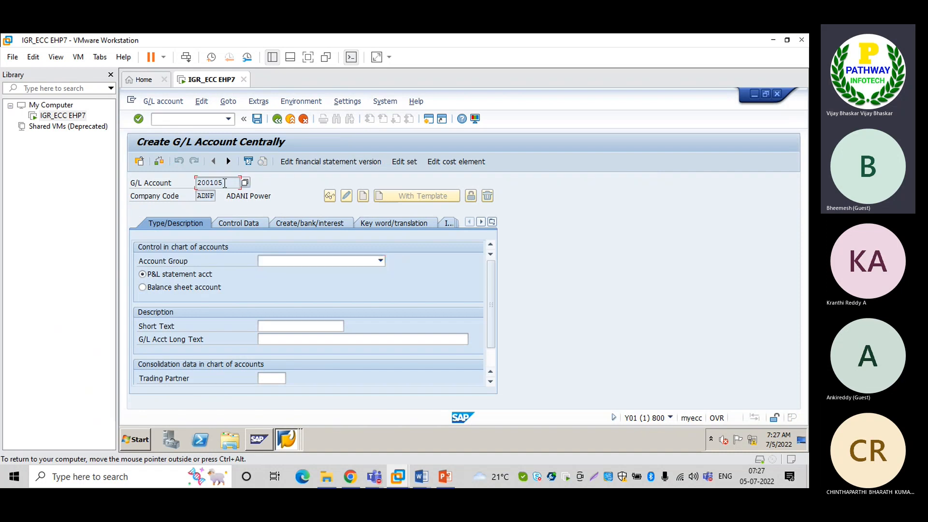
drag(226, 183, 197, 183)
click(196, 184)
key(alt+Tab)
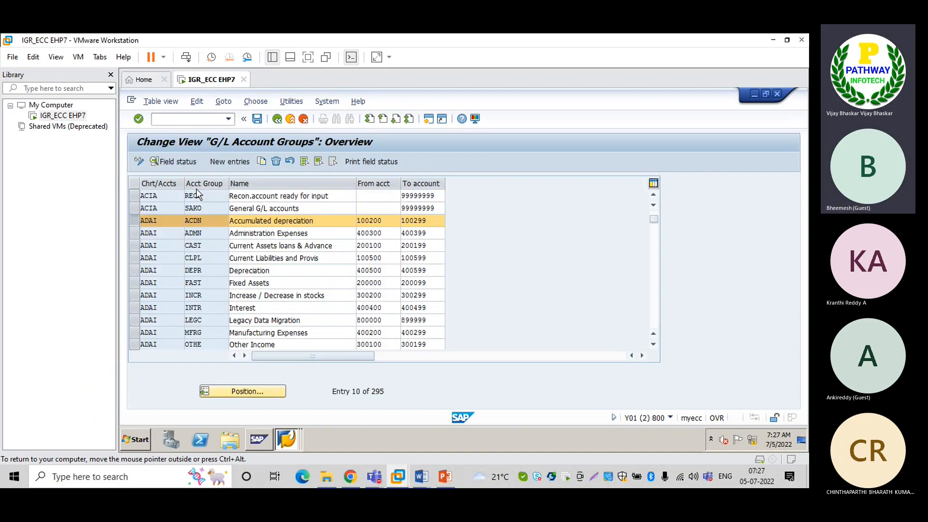
Select the ADAI account group CAST, Current Assets loans & Advance, and examine its name and number range
click(136, 218)
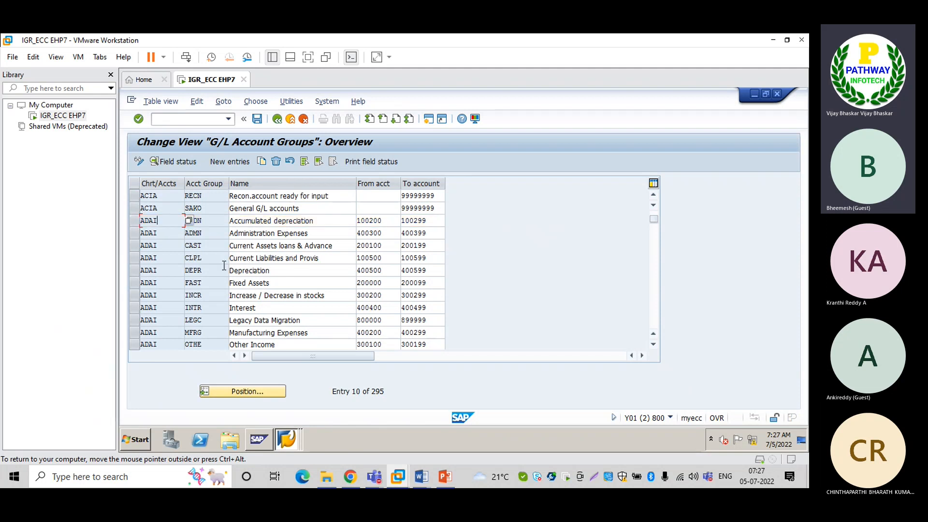
click(136, 247)
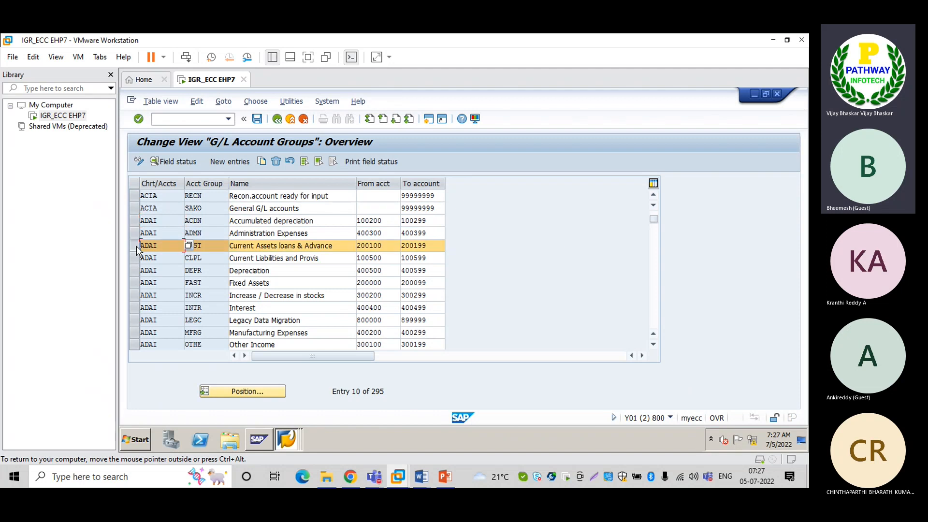
click(381, 257)
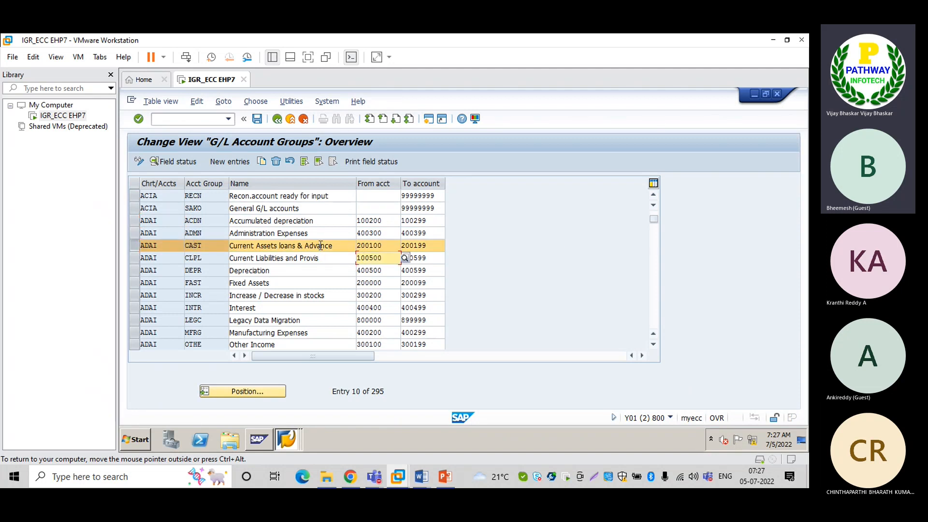
drag(331, 245, 227, 245)
click(227, 245)
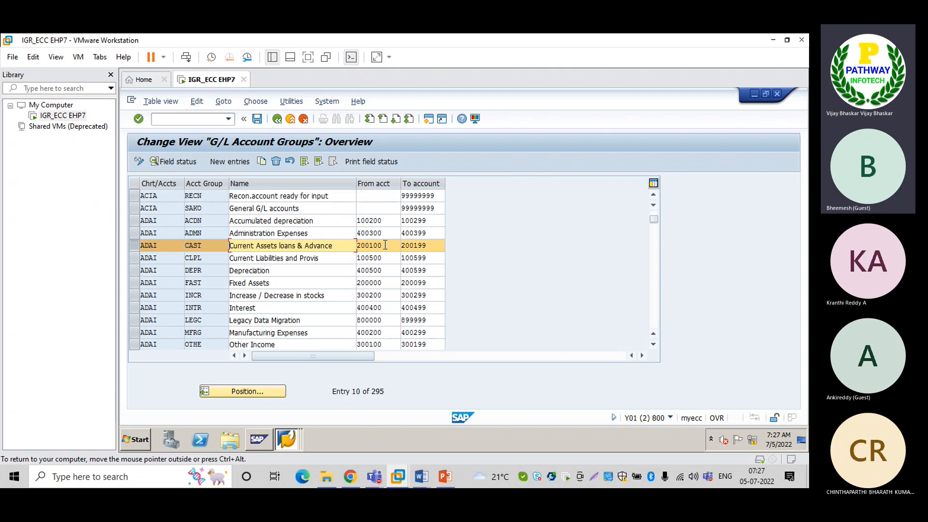
In the Create G/L Account Centrally session, set the account group to Current Assets loans & Advance and classify it as a balance sheet account
key(alt+Tab)
click(269, 261)
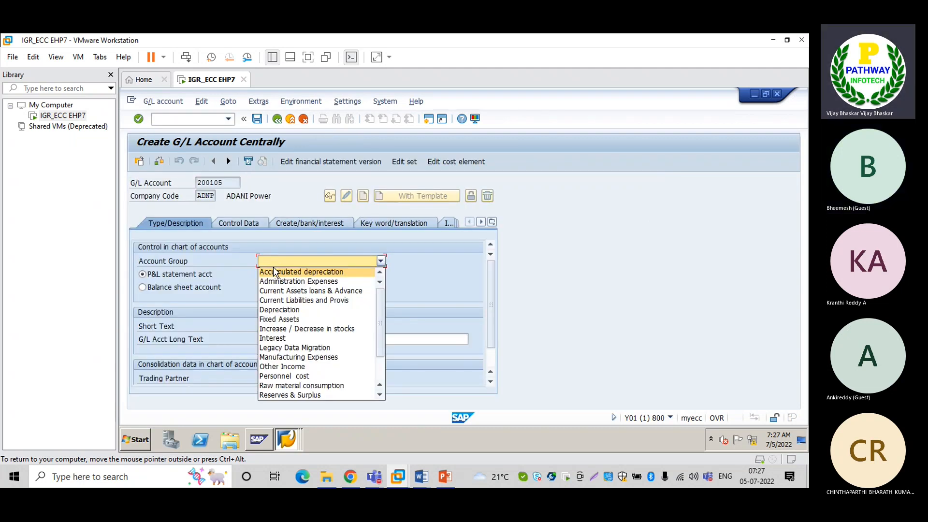
click(264, 262)
key(alt+Tab)
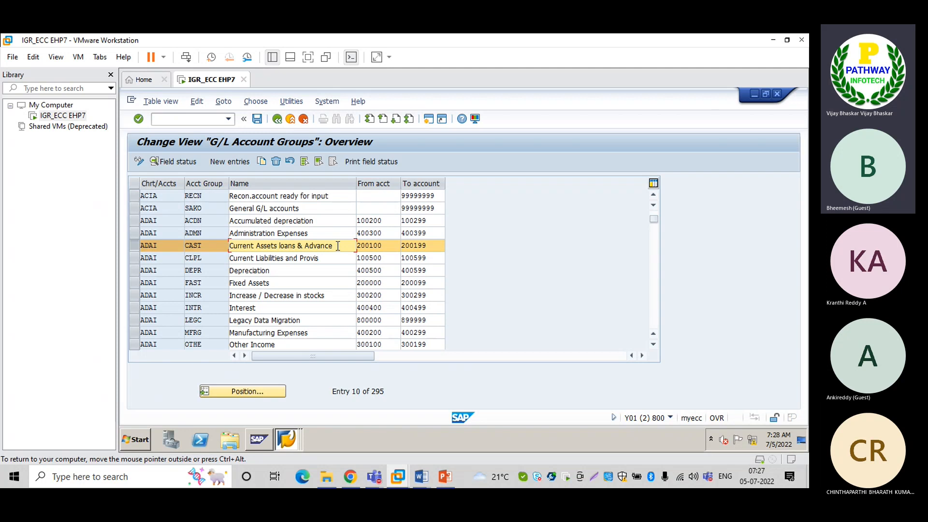
key(alt+Tab)
click(317, 259)
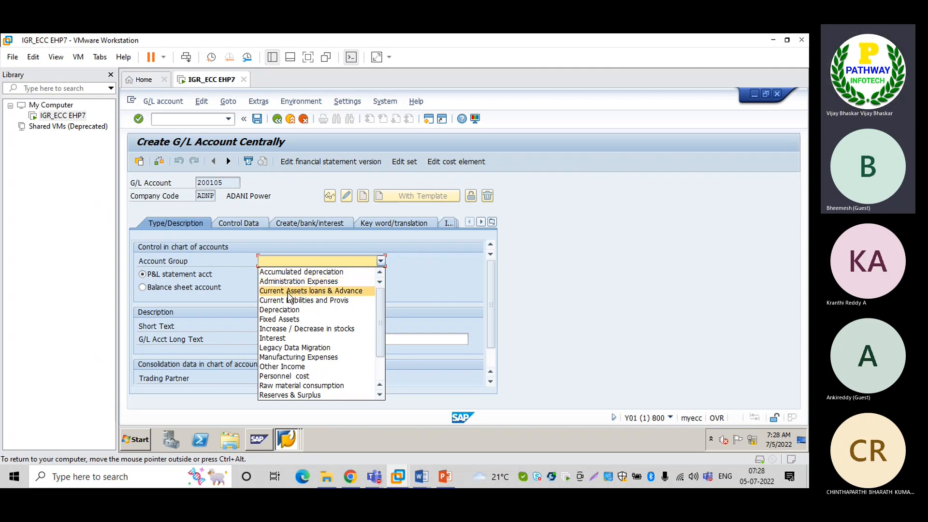
click(288, 302)
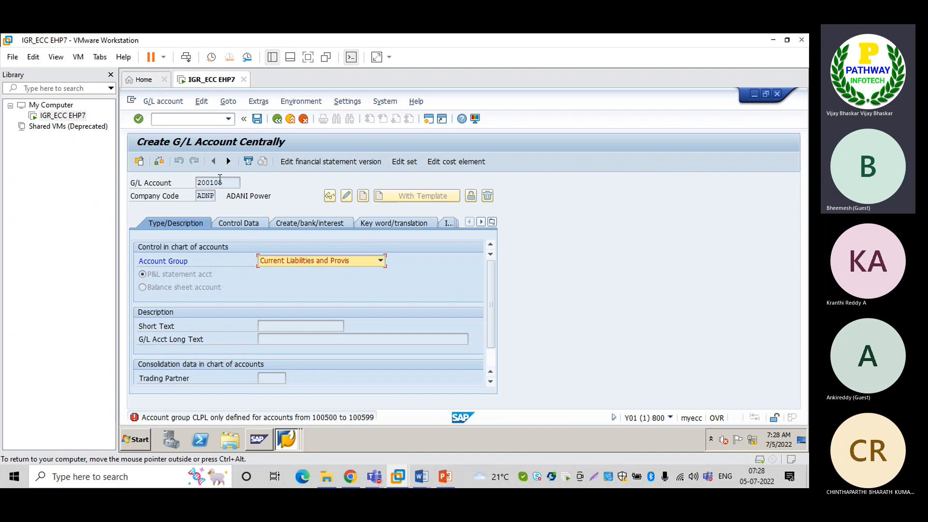
click(278, 263)
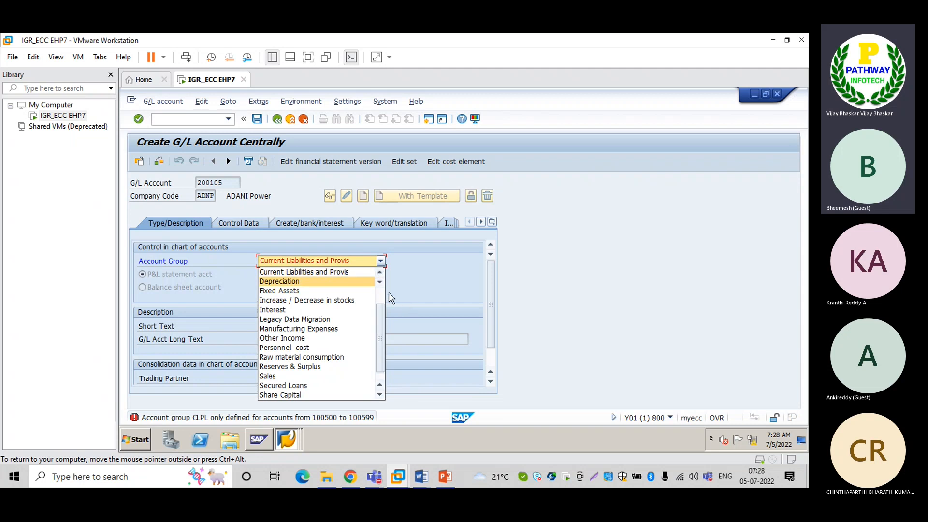
scroll(382, 296, up, 1)
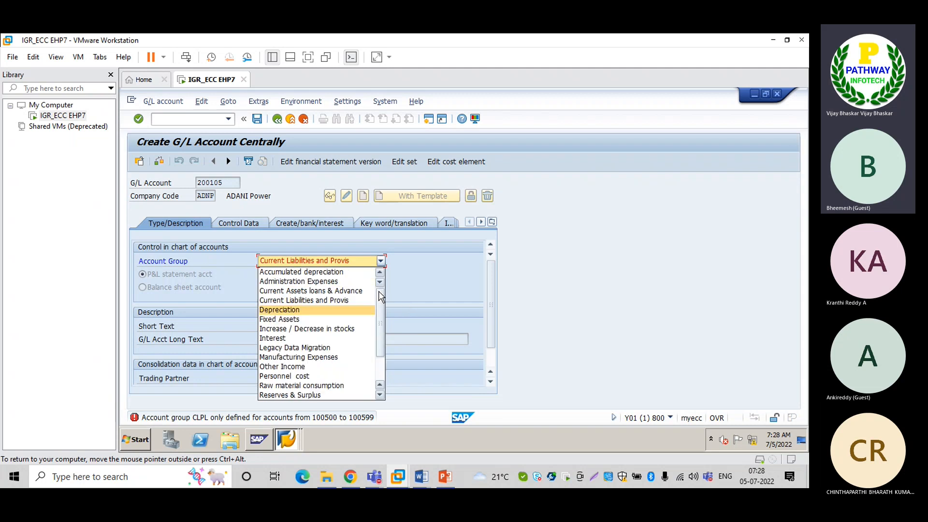
click(332, 291)
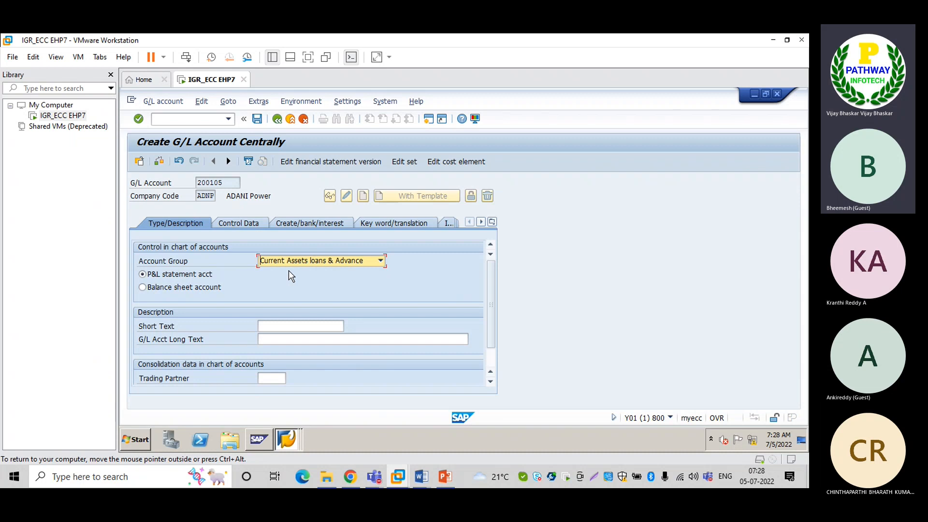
click(143, 288)
Enter SBi Bank Account as both the short text and the G/L account long text, and confirm the entries
click(284, 327)
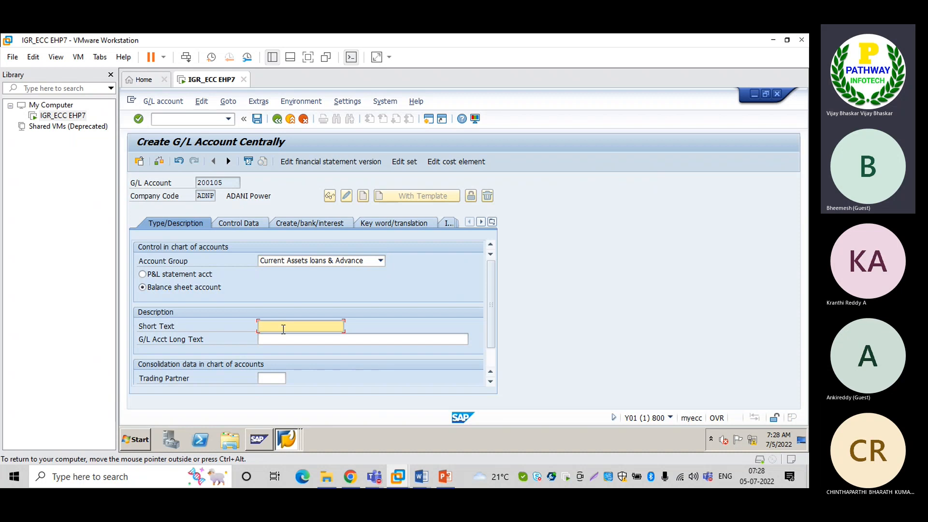
text(SBI Ban)
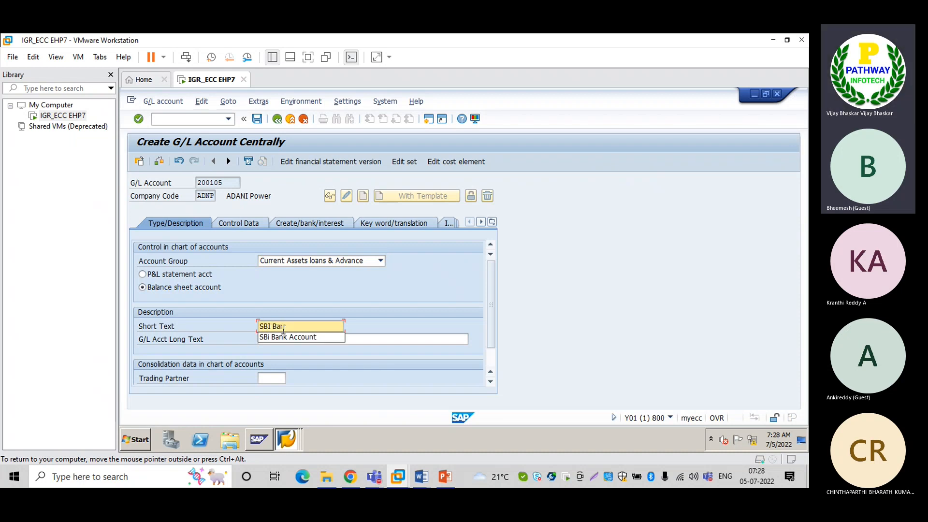
key(Down)
key(Return)
key(Tab)
text(SB)
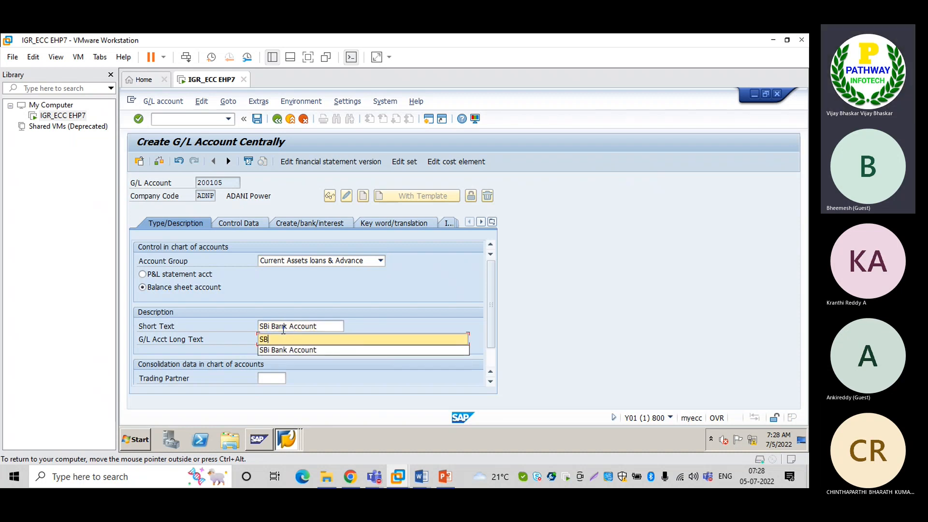
key(Down)
key(Return)
key(Return)
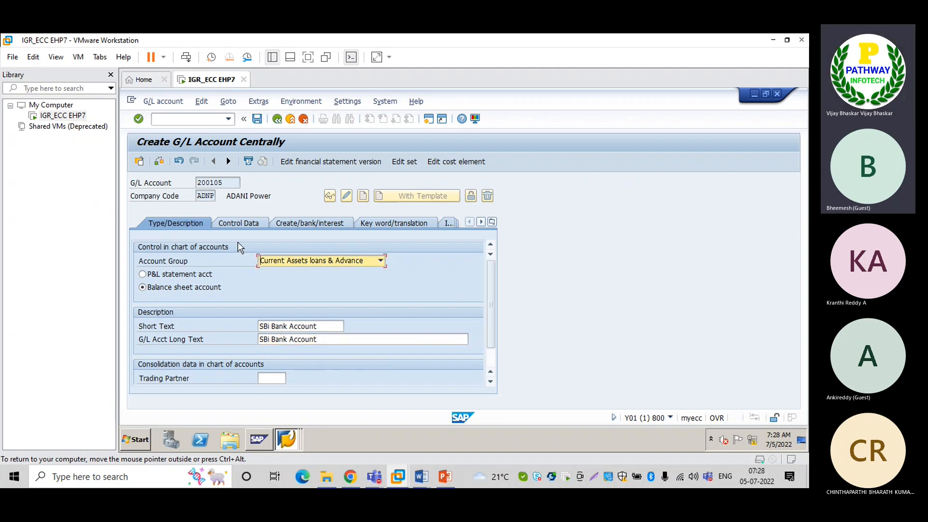
Open the account's control data and examine the currency, exchange rate difference key, tax category and reconciliation account type choices
click(237, 225)
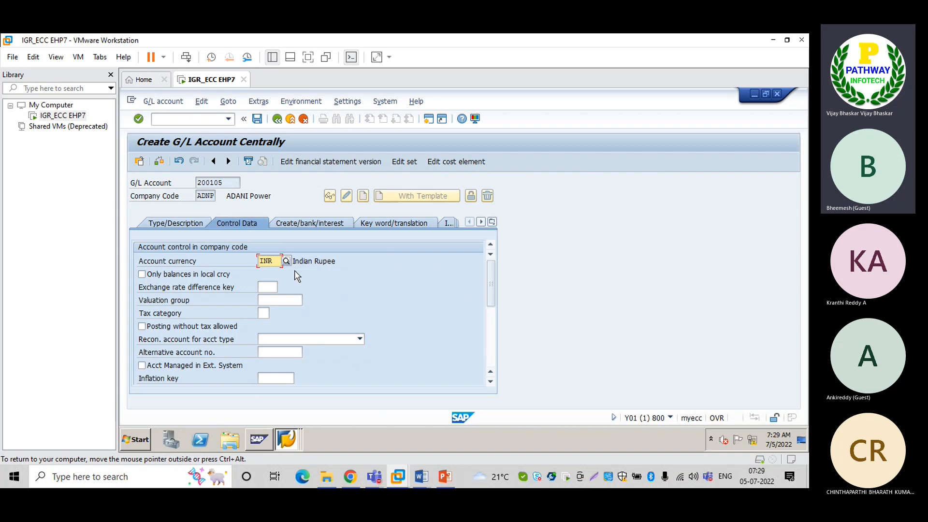
click(267, 286)
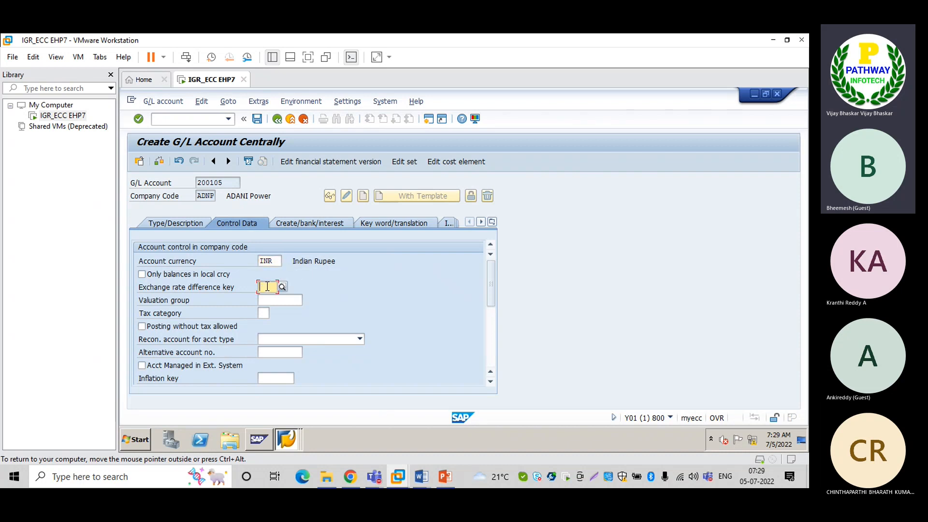
click(261, 313)
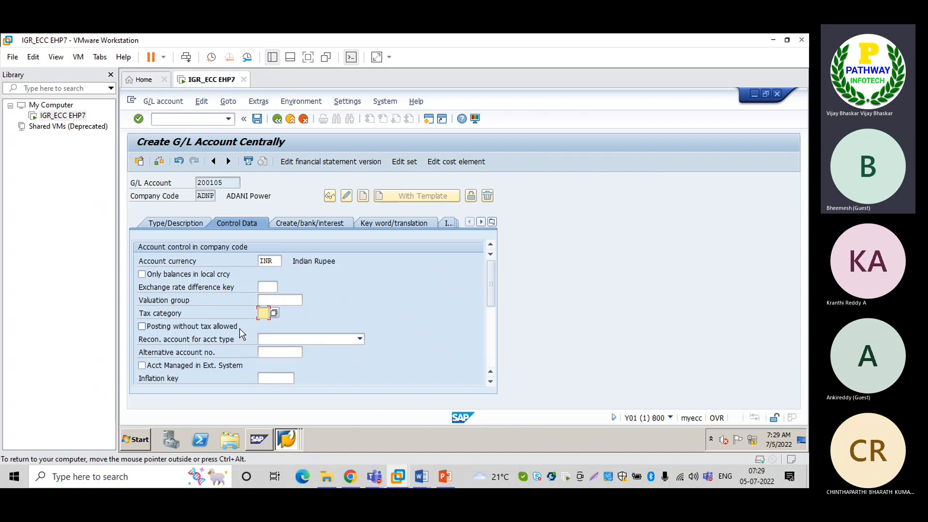
drag(488, 283, 488, 303)
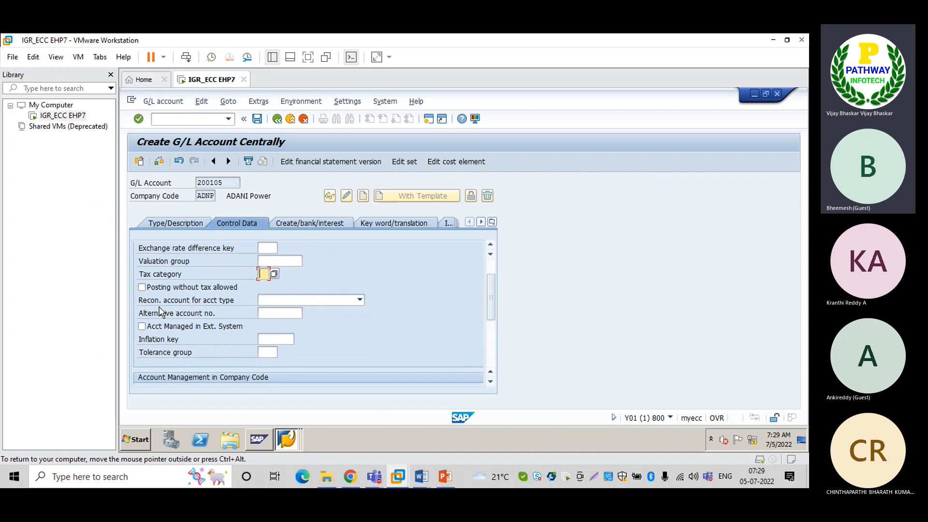
click(292, 302)
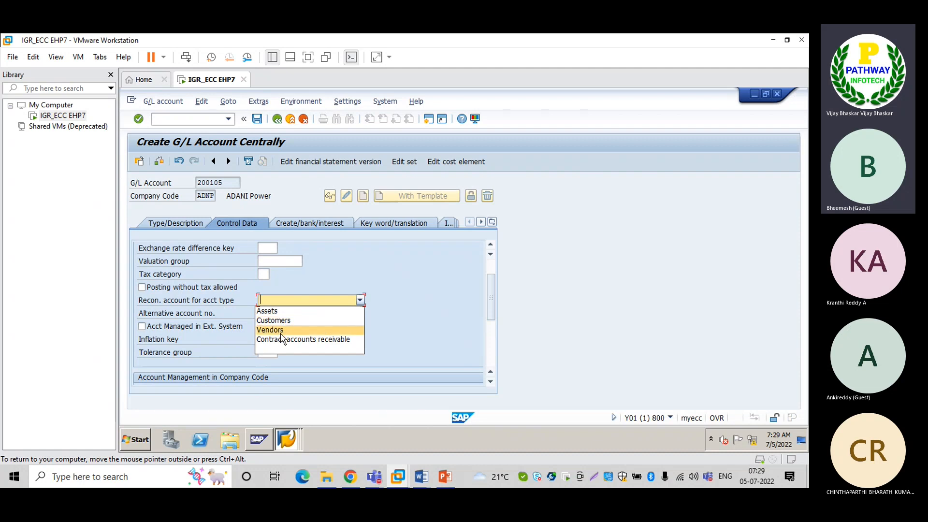
click(352, 265)
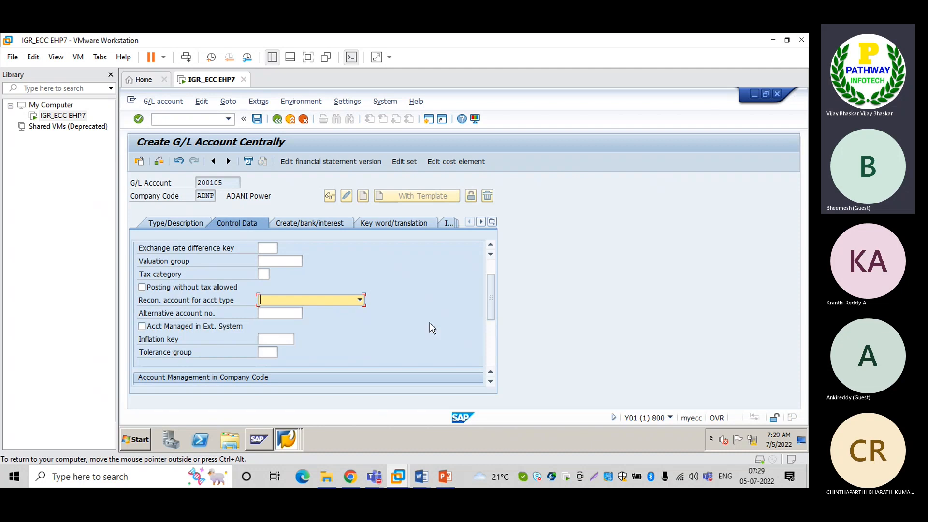
Activate open item management and line item display for the account, and set its sort key to 001, Posting date
drag(494, 290, 494, 317)
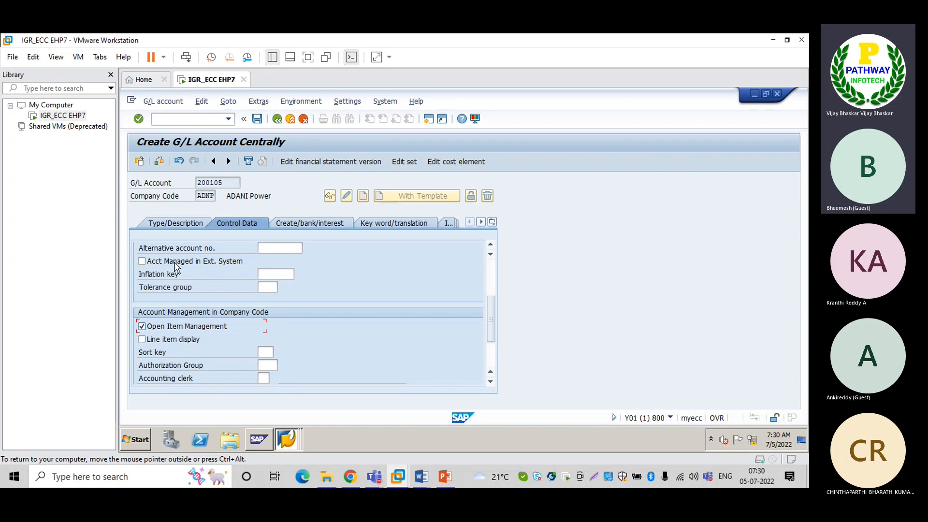
click(225, 182)
drag(225, 182, 198, 181)
click(198, 182)
click(141, 340)
click(261, 353)
text(001)
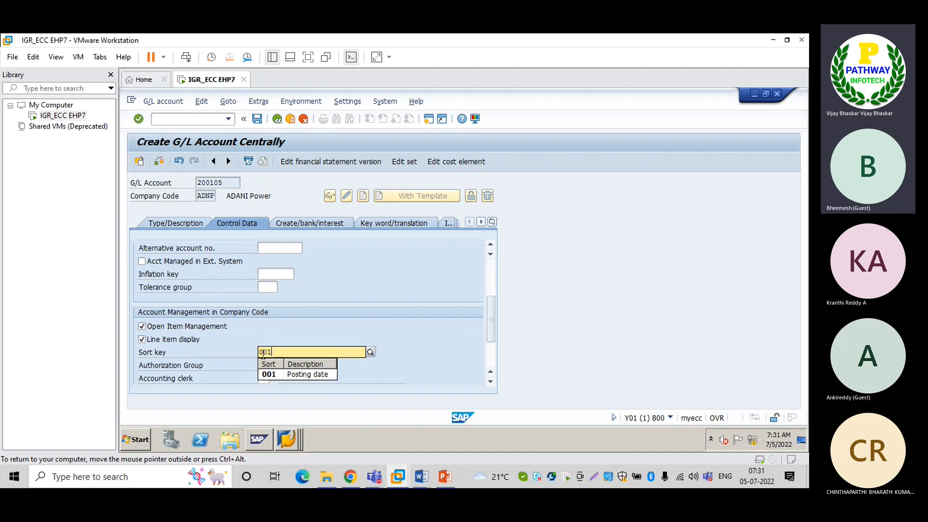
key(Down)
key(Return)
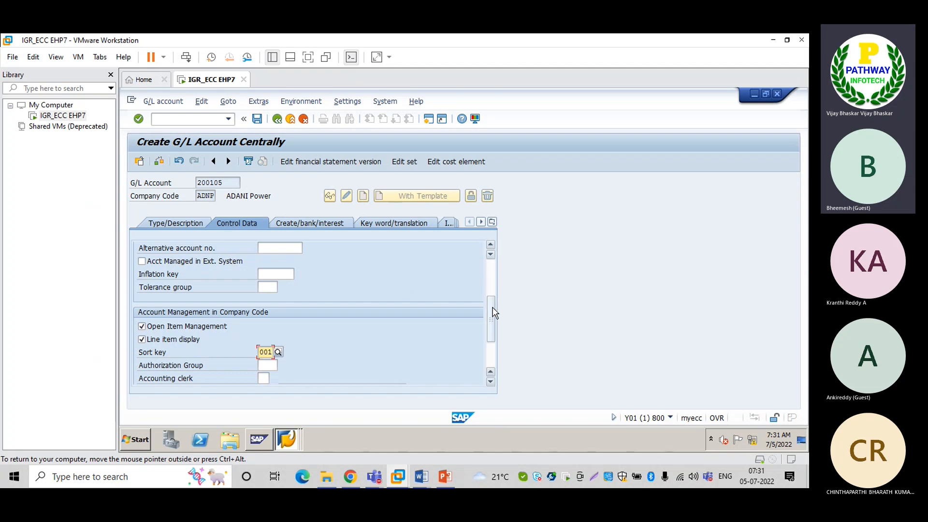
drag(493, 314, 492, 262)
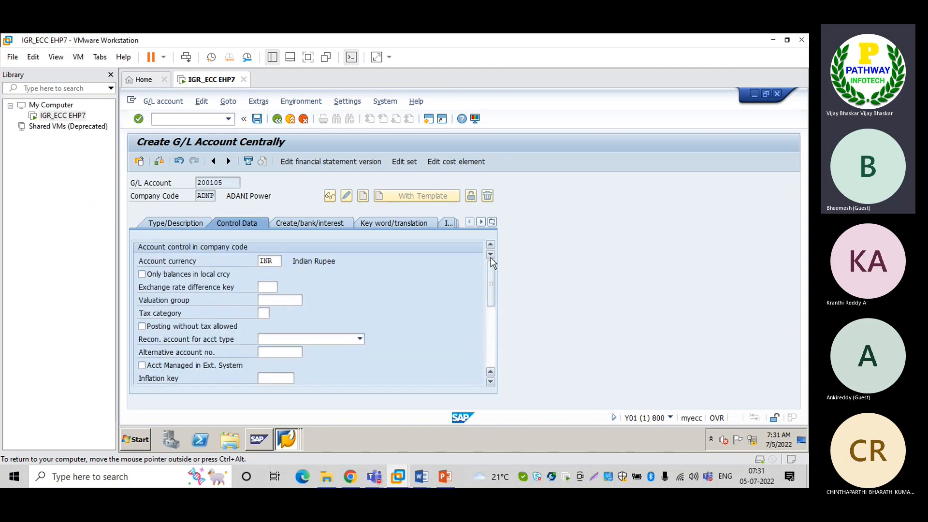
Show the account's create/bank/interest data, and open the field status variants overview in the G/L Account Groups session
click(312, 226)
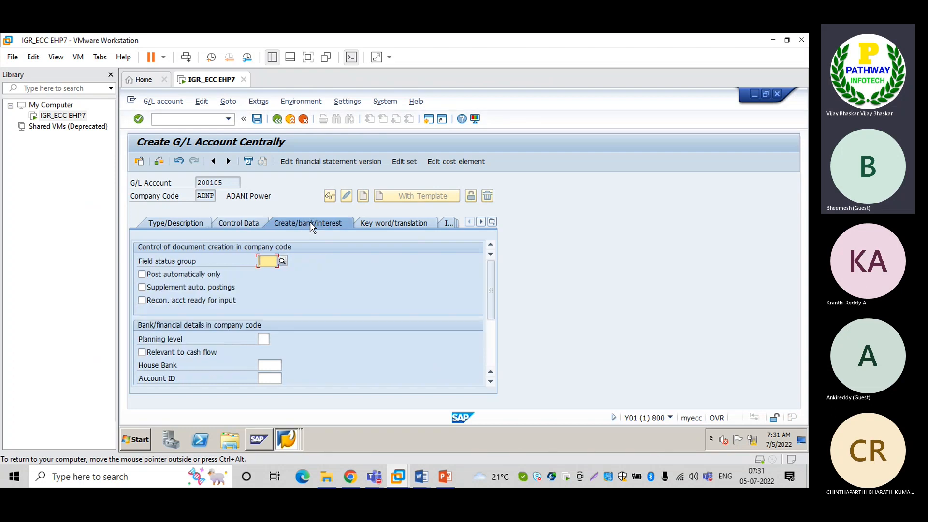
click(286, 439)
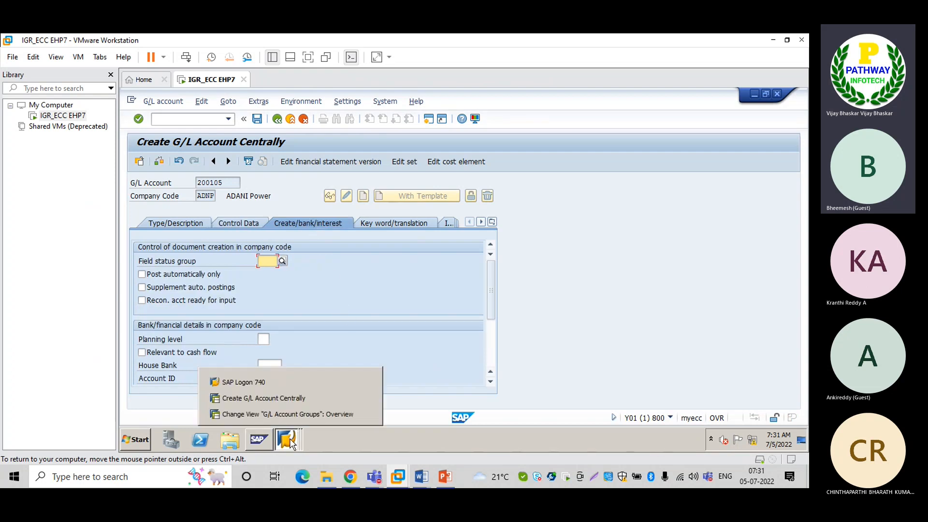
click(272, 404)
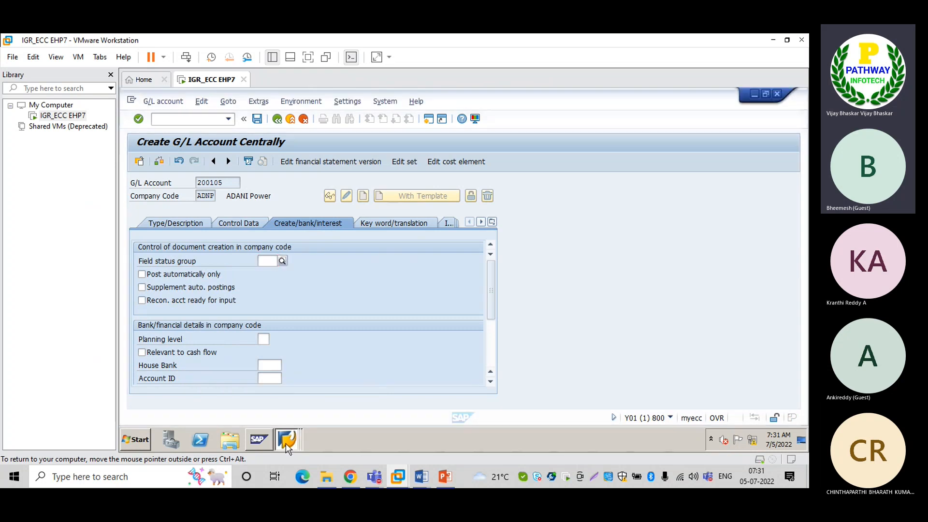
click(286, 441)
click(279, 414)
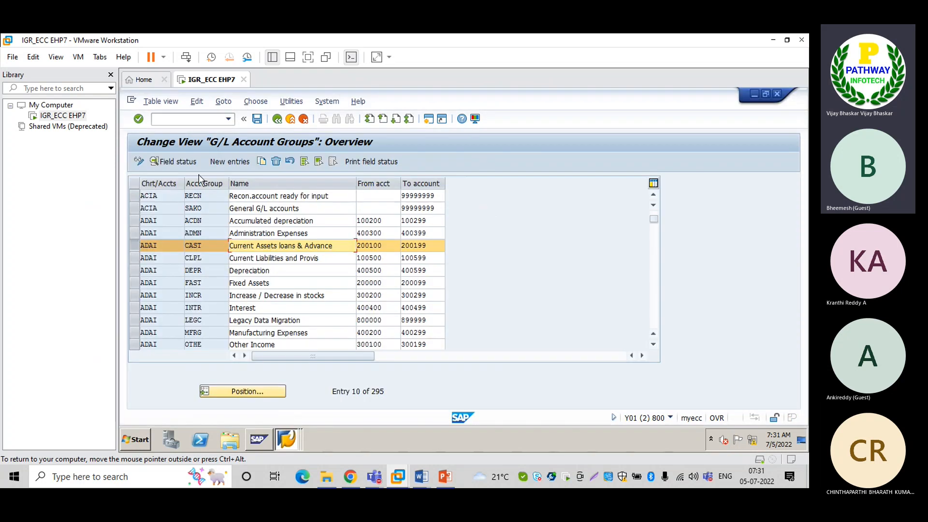
click(179, 118)
text(/nobc)
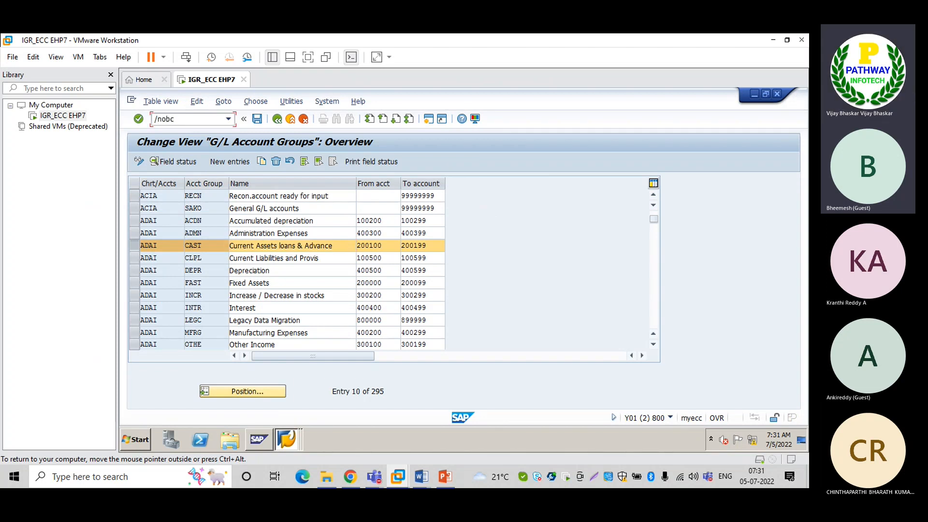
key(Return)
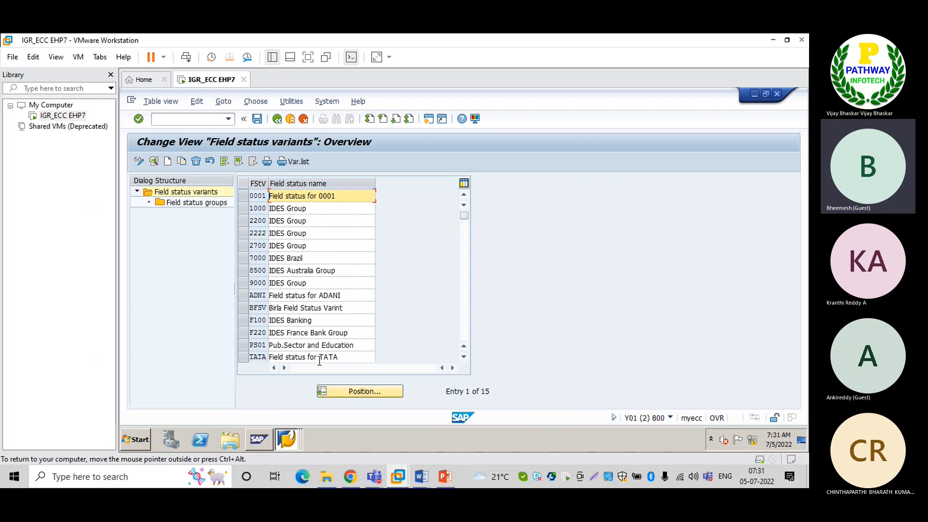
Open the field status groups of variant ADNI and examine the subgroups of G001, General (with text, allocation)
click(243, 295)
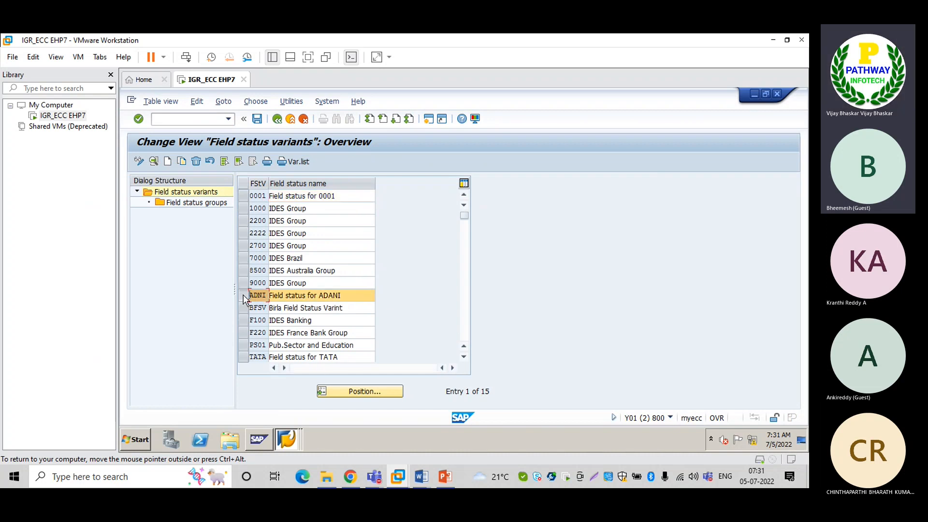
double_click(190, 203)
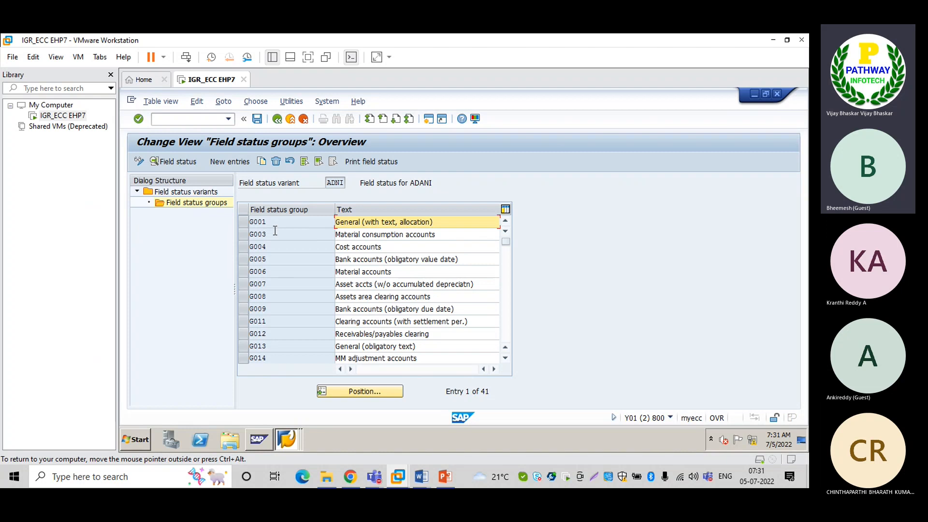
click(243, 224)
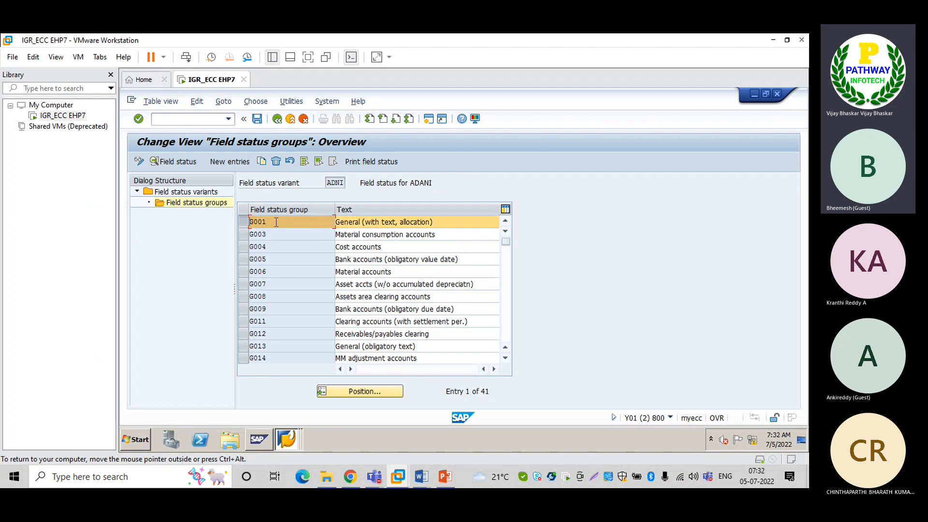
double_click(276, 221)
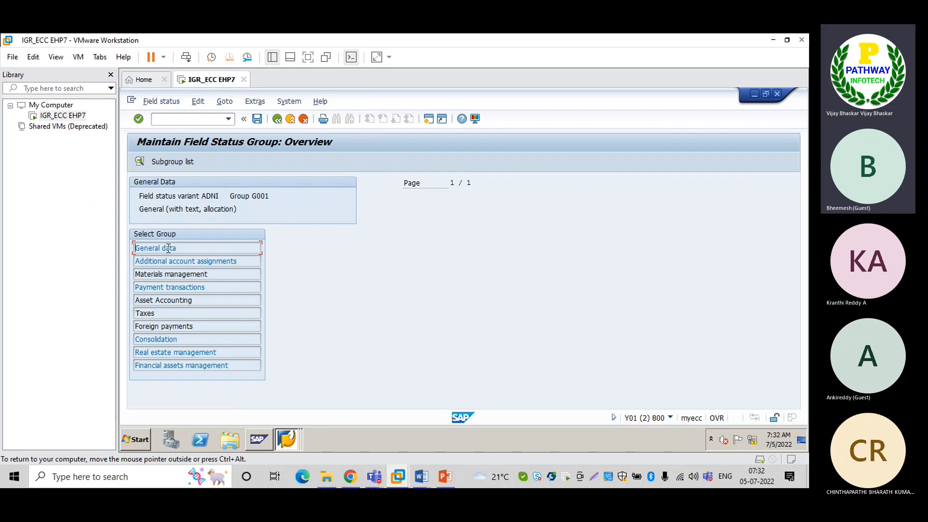
click(277, 118)
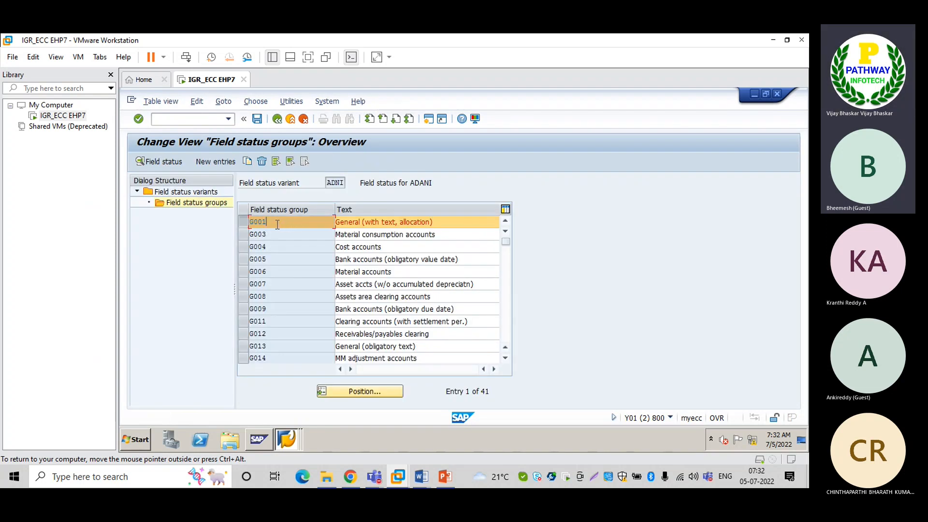
Copy field status group G001 and enter it as the field status group of the new G/L account
drag(267, 222, 250, 222)
key(ctrl+c)
click(249, 222)
key(alt+Tab)
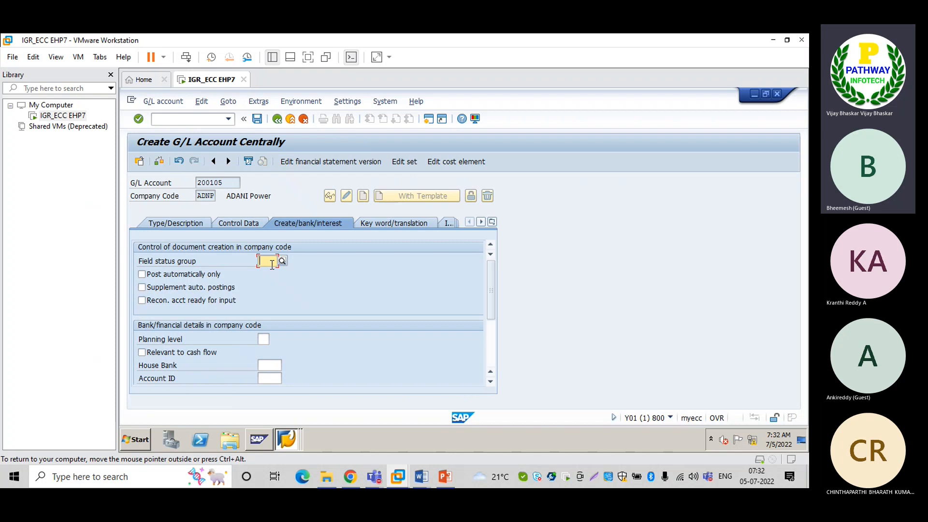
key(ctrl+v)
double_click(266, 262)
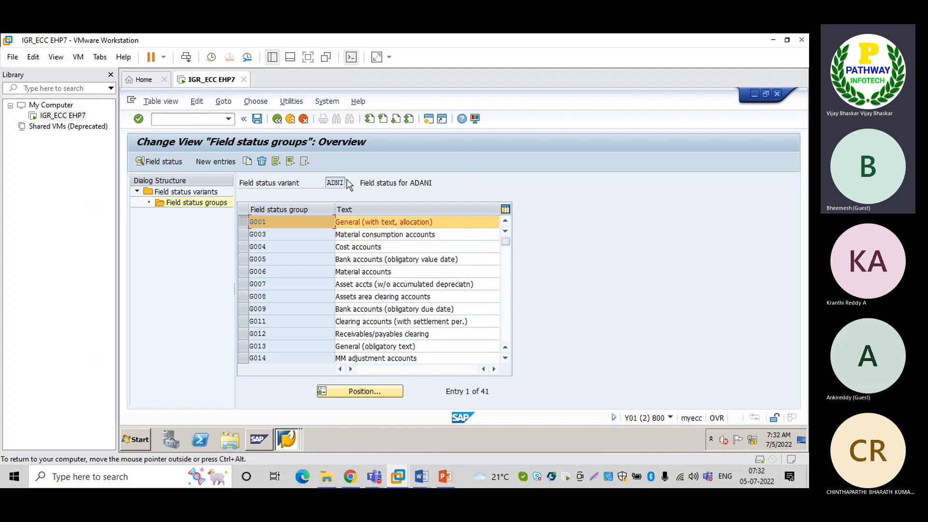
key(F3)
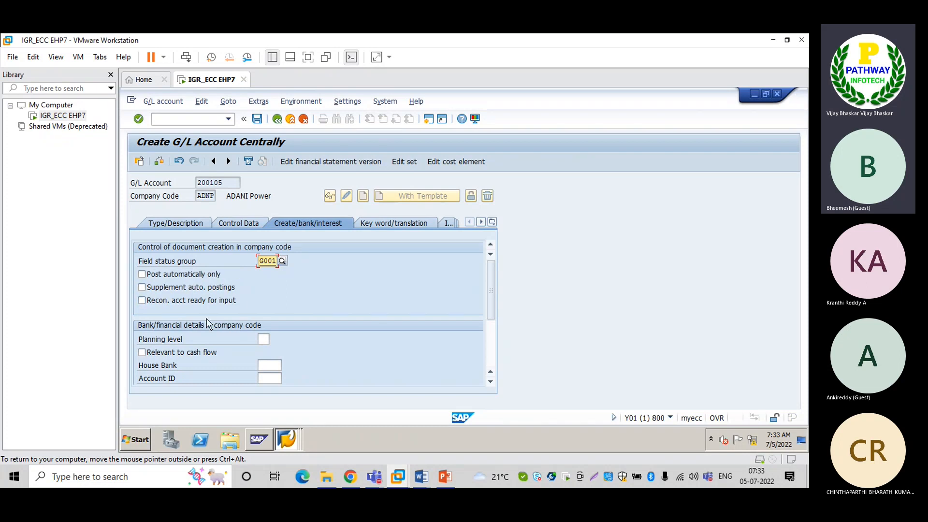
Mark the G/L account as relevant to cash flow in its bank/financial details, leaving planning level, house bank and account ID blank
click(266, 338)
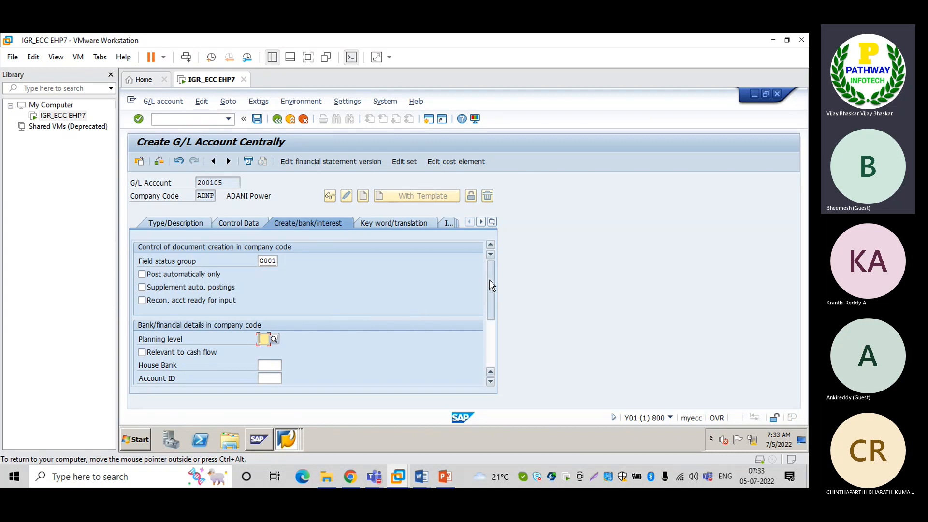
drag(490, 285, 486, 315)
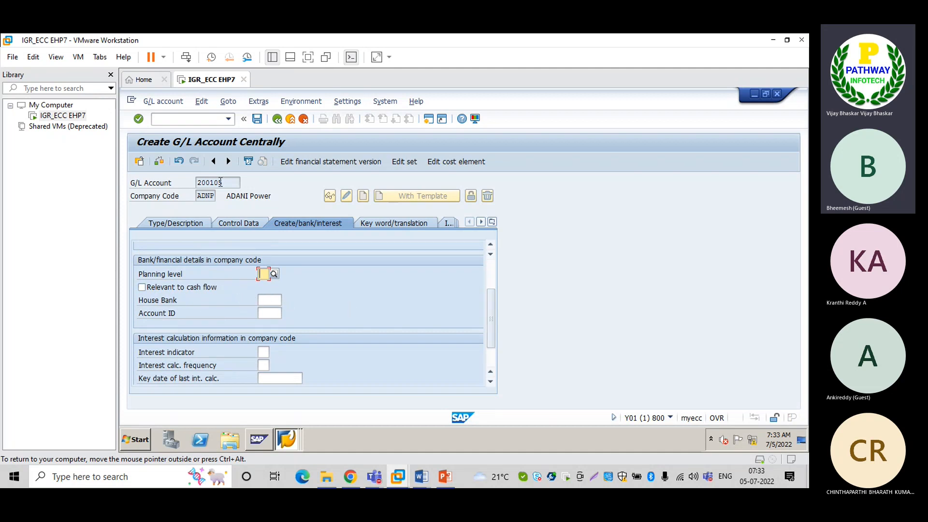
click(268, 300)
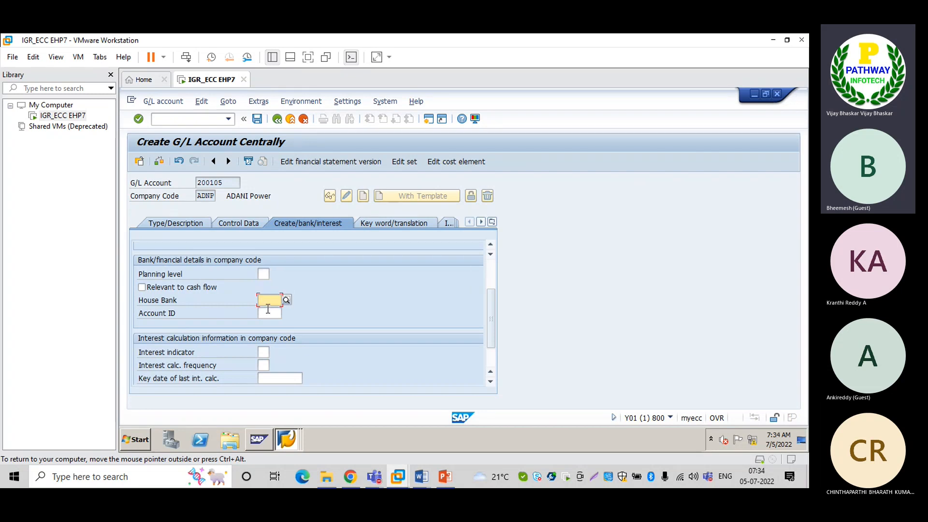
click(268, 312)
click(143, 288)
click(490, 361)
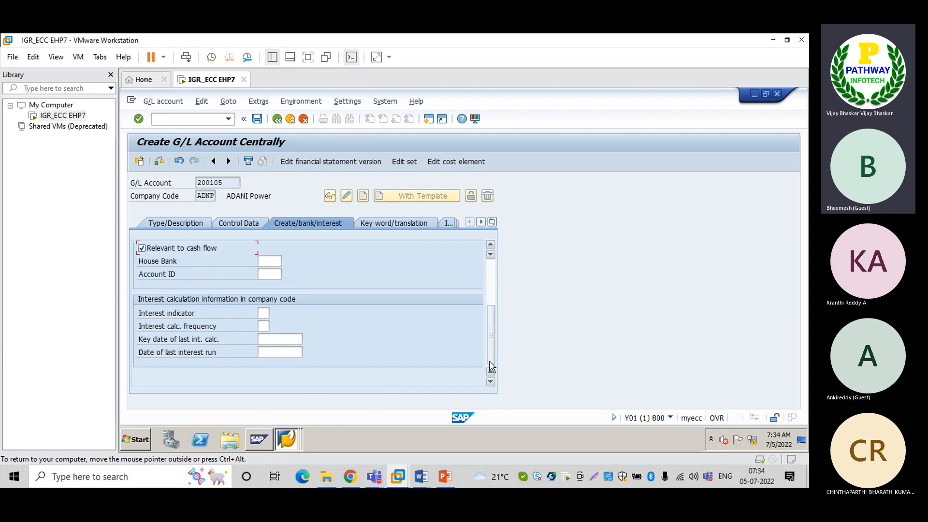
Review the account's control data and type/description, and save the new G/L account
click(242, 224)
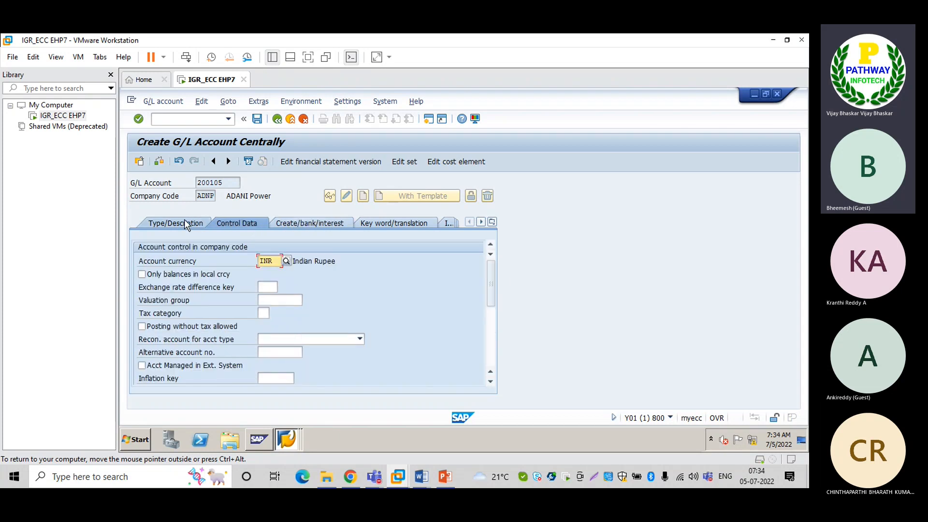
click(185, 220)
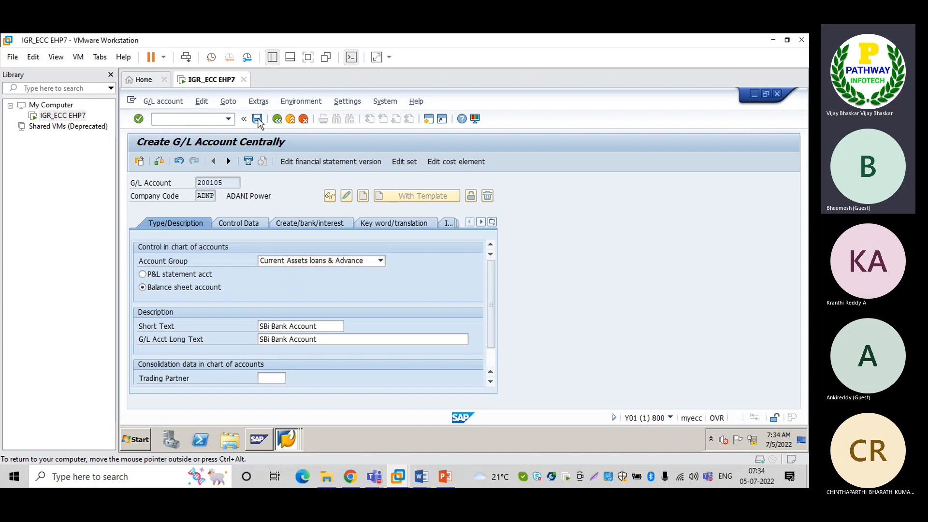
click(257, 118)
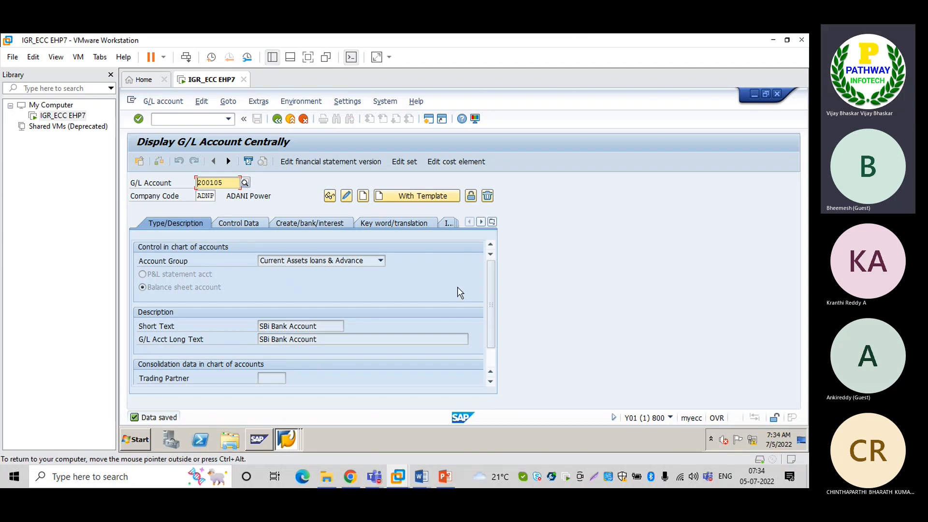
Switch to the SAP FICO Class - Batch 1 meeting in Microsoft Teams and request to stop its recording
mouse_move(373, 476)
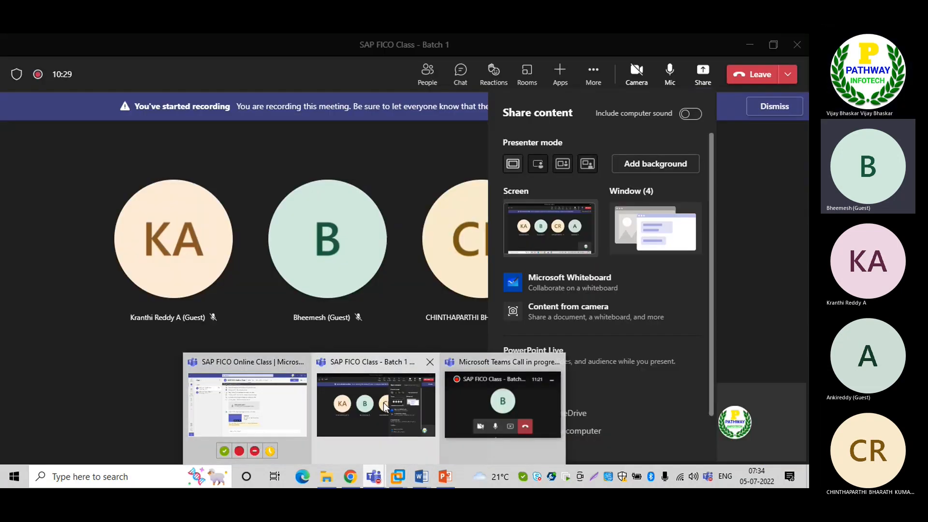
click(384, 402)
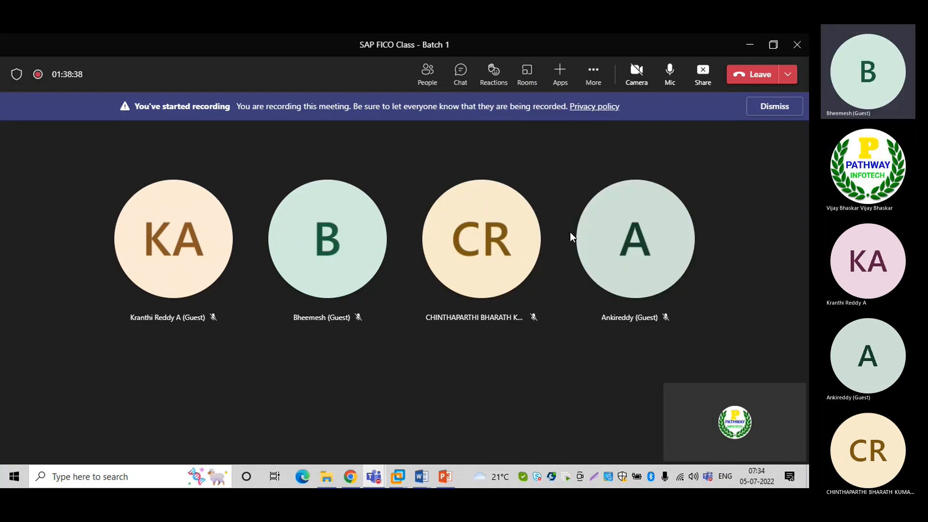
click(594, 75)
click(611, 379)
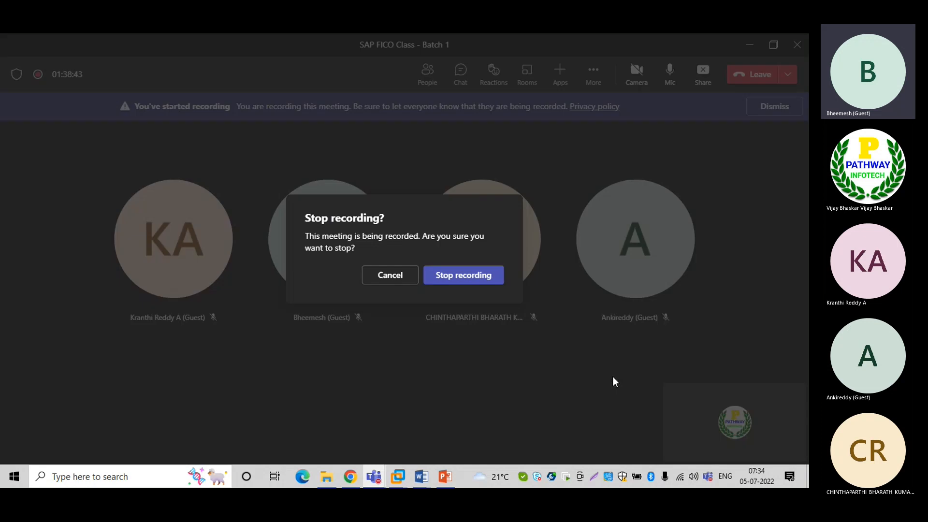